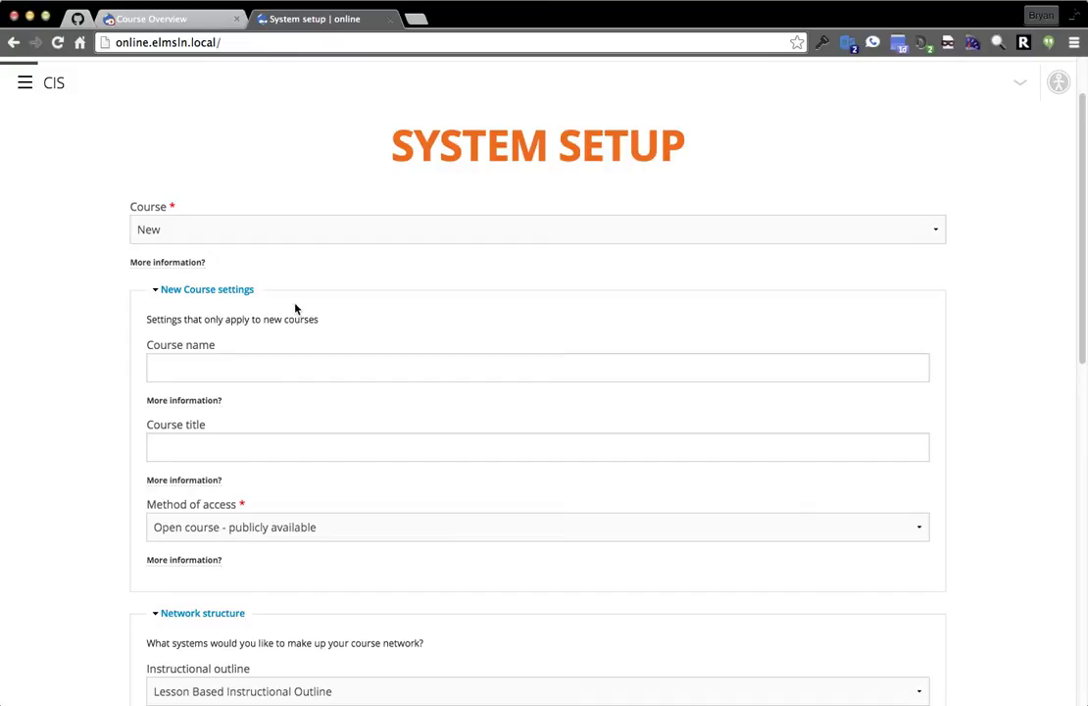
Enter 'Math' as the course name and 'math' as the title, and require login for access.
{"action": "scroll", "coordinate": [39, 314], "scroll_direction": "up", "scroll_amount": 2}
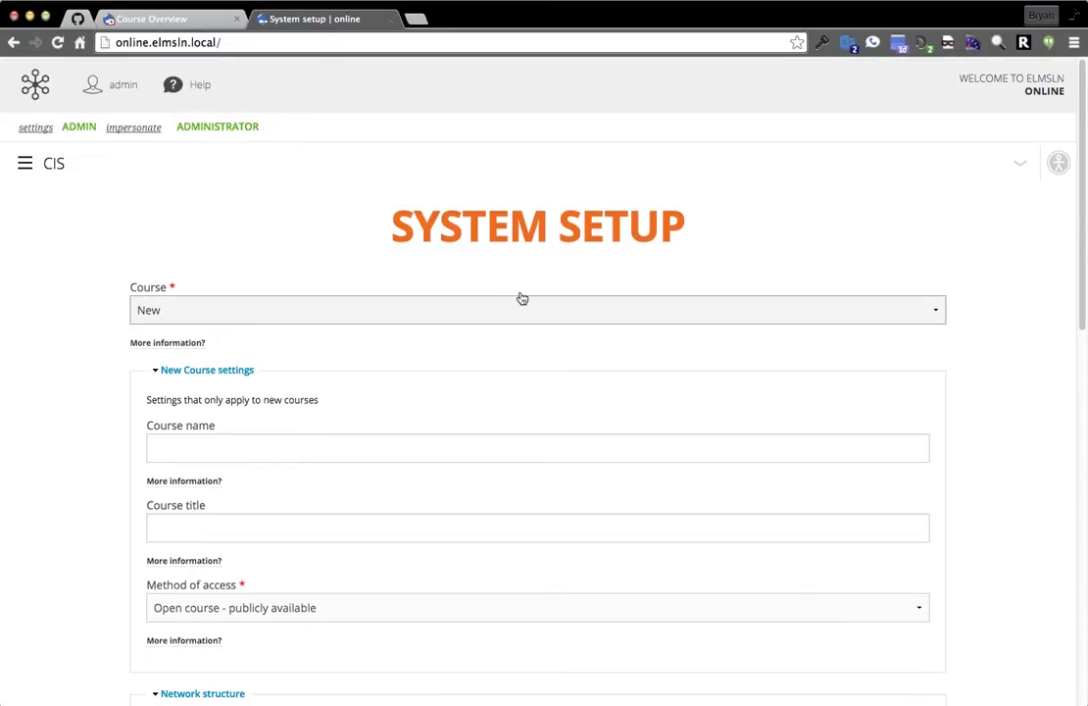
{"action": "scroll", "coordinate": [522, 302], "scroll_direction": "down", "scroll_amount": 2}
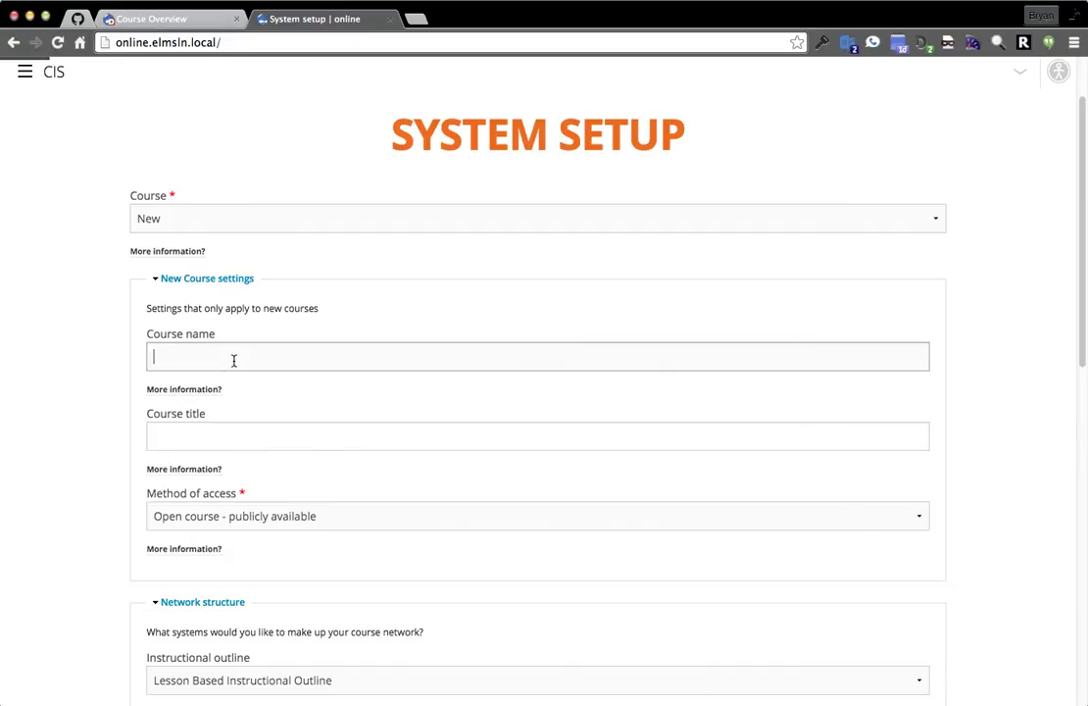
{"action": "type", "text": "Math"}
{"action": "left_click", "coordinate": [283, 428]}
{"action": "type", "text": "math"}
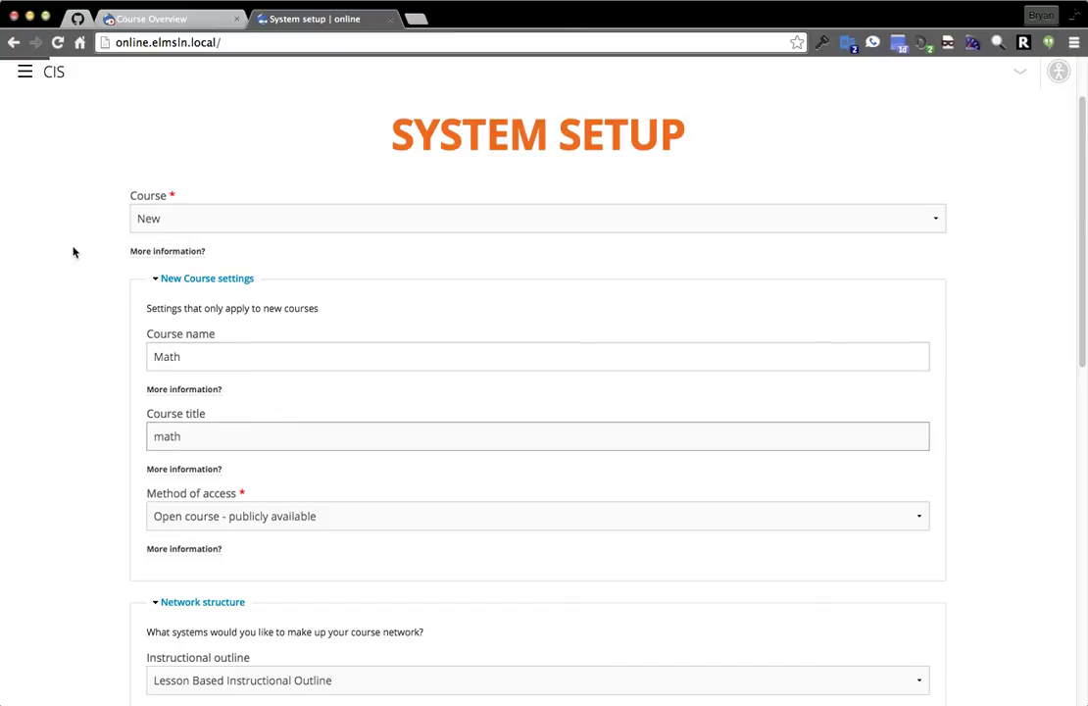
{"action": "scroll", "coordinate": [74, 251], "scroll_direction": "down", "scroll_amount": 5}
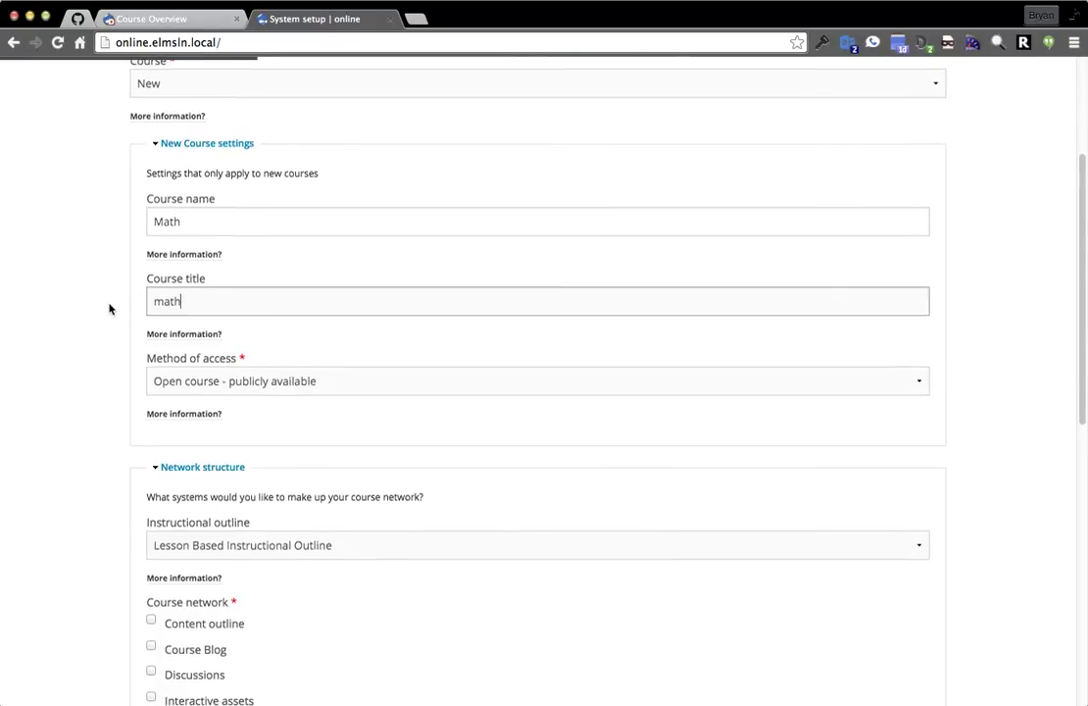
{"action": "left_click", "coordinate": [266, 323]}
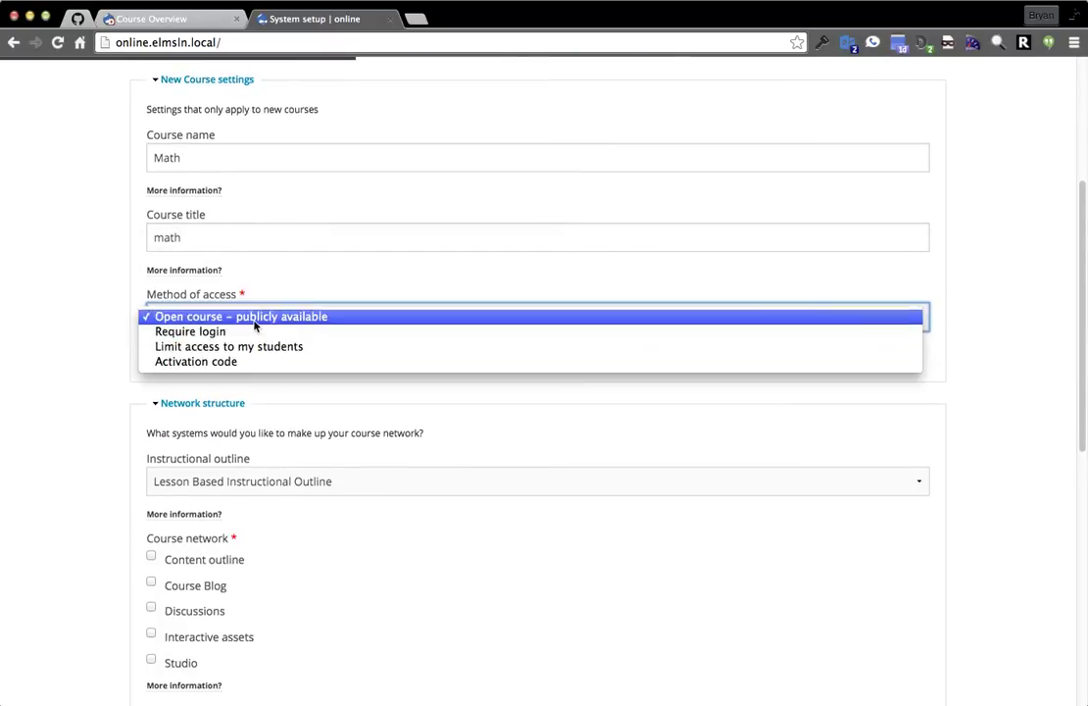
{"action": "left_click", "coordinate": [254, 332]}
{"action": "scroll", "coordinate": [105, 314], "scroll_direction": "down", "scroll_amount": 5}
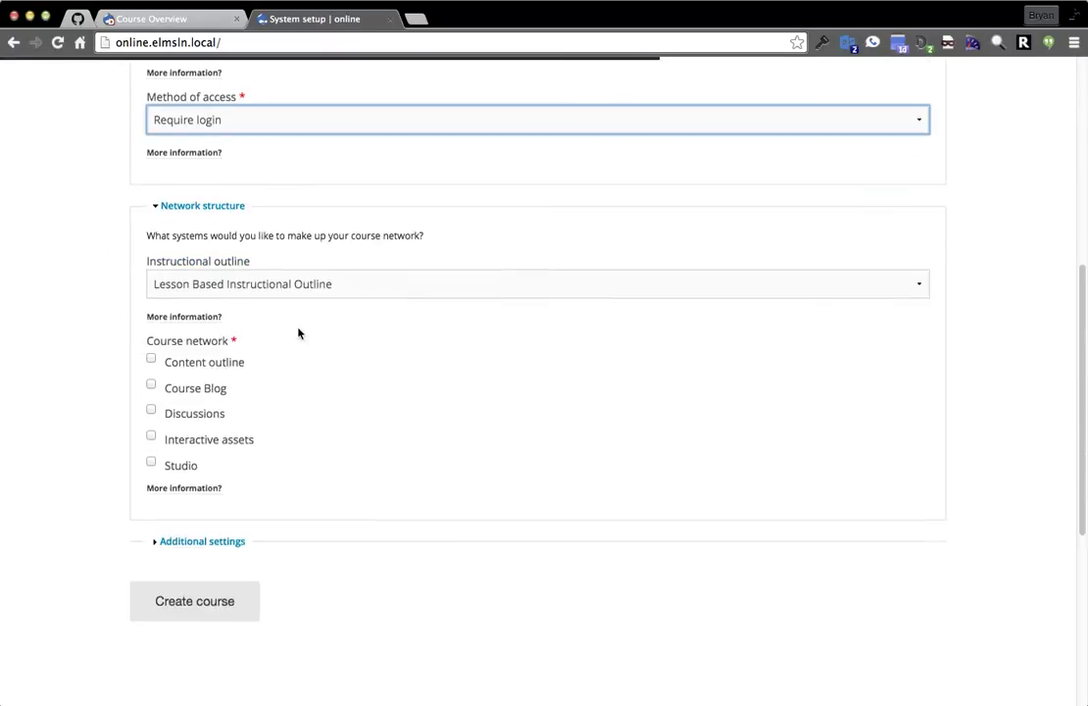
Choose the Unit Based Instructional Outline and include all five network services.
{"action": "left_click", "coordinate": [310, 284]}
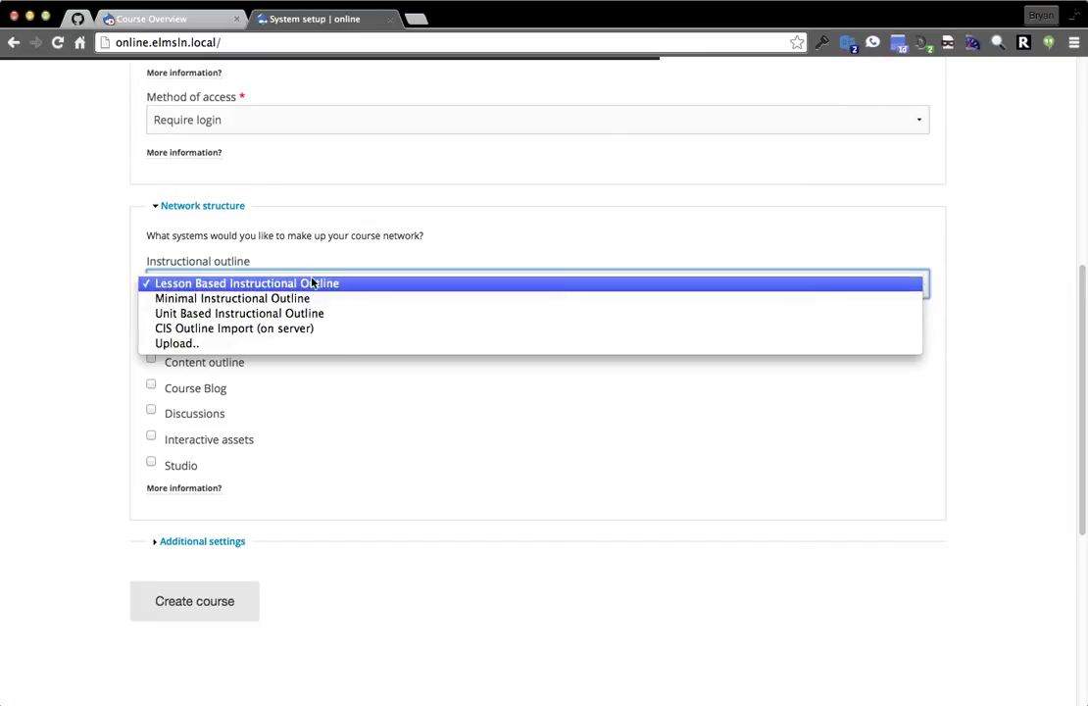
{"action": "left_click", "coordinate": [362, 314]}
{"action": "left_click", "coordinate": [152, 360]}
{"action": "left_click", "coordinate": [151, 388]}
{"action": "left_click", "coordinate": [151, 435]}
{"action": "left_click", "coordinate": [152, 410]}
{"action": "left_click", "coordinate": [151, 462]}
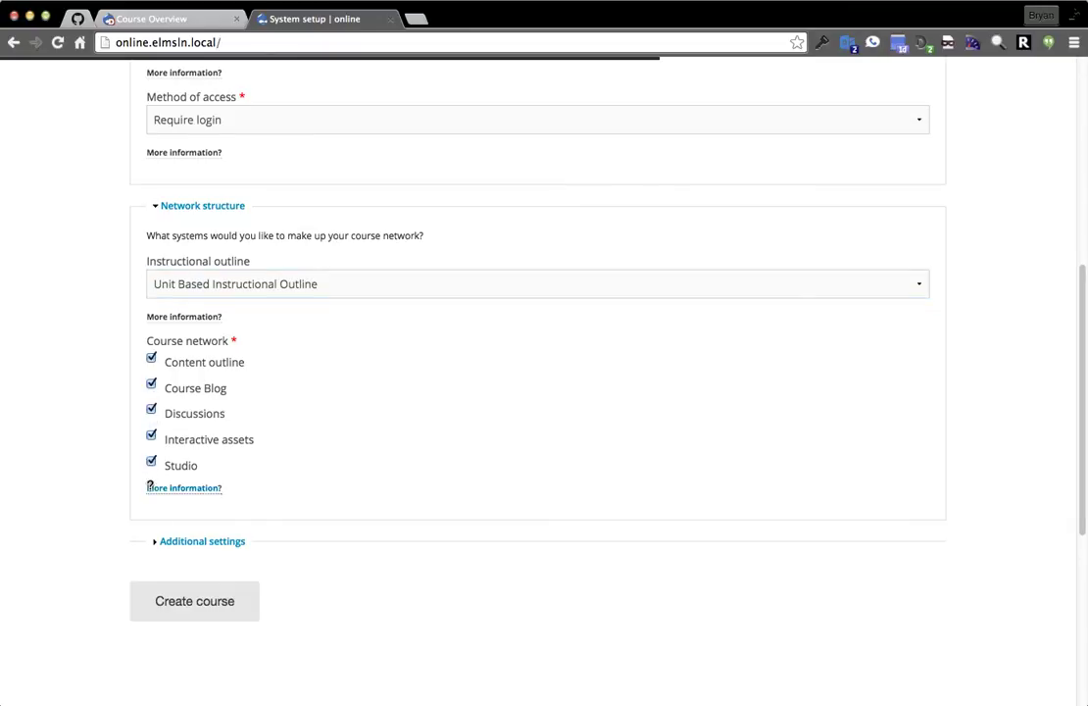
{"action": "left_click", "coordinate": [182, 616]}
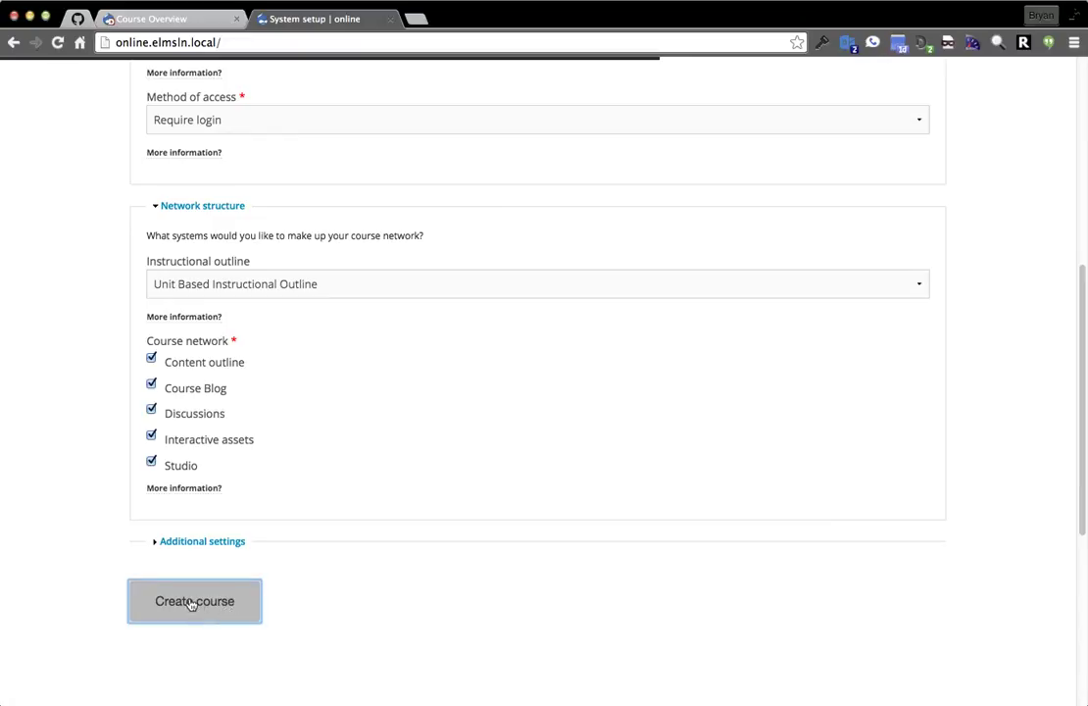
Create the Math course, go back to System setup home, and open the navigation sidebar.
{"action": "left_click", "coordinate": [194, 600]}
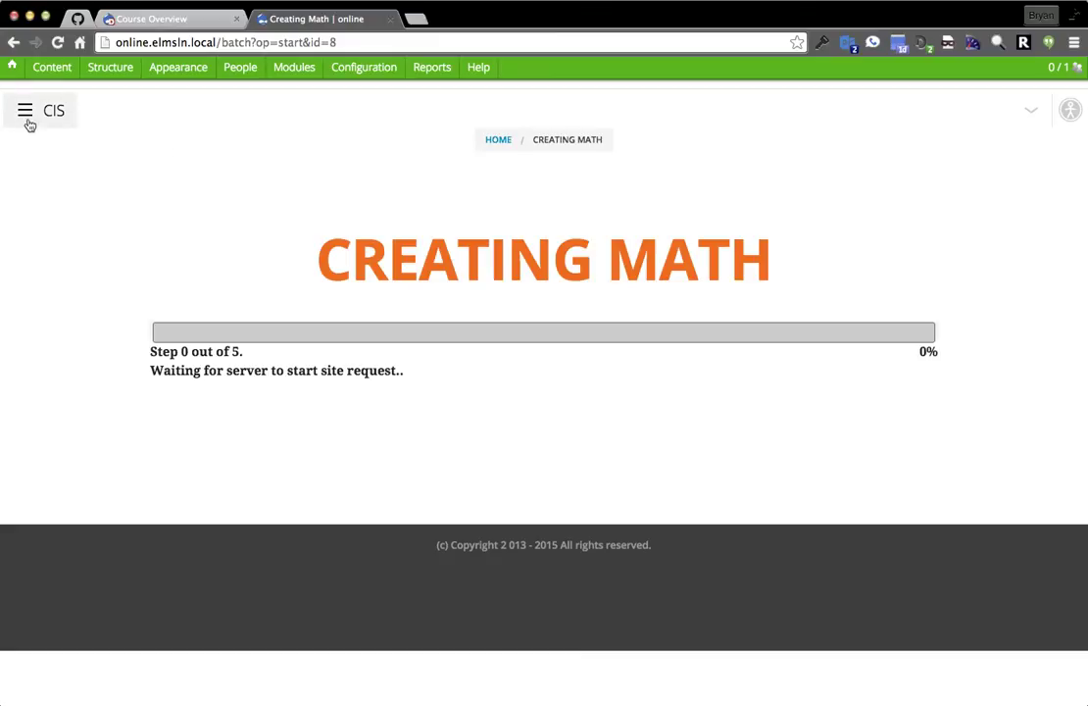
{"action": "left_click", "coordinate": [500, 141]}
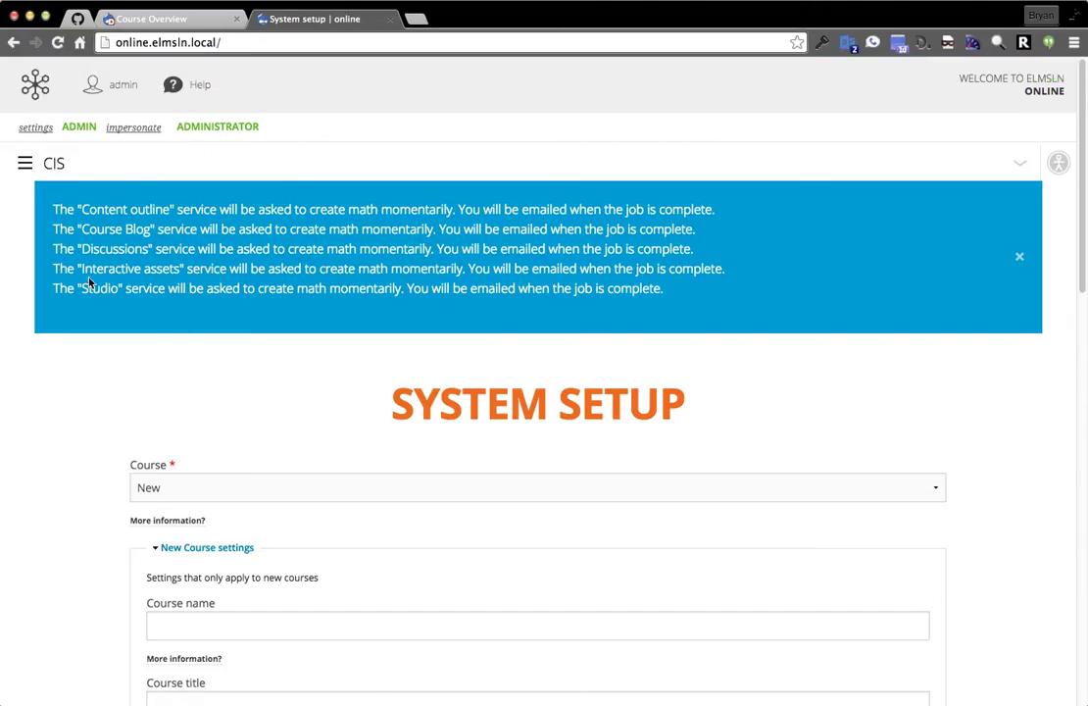
{"action": "left_click", "coordinate": [30, 168]}
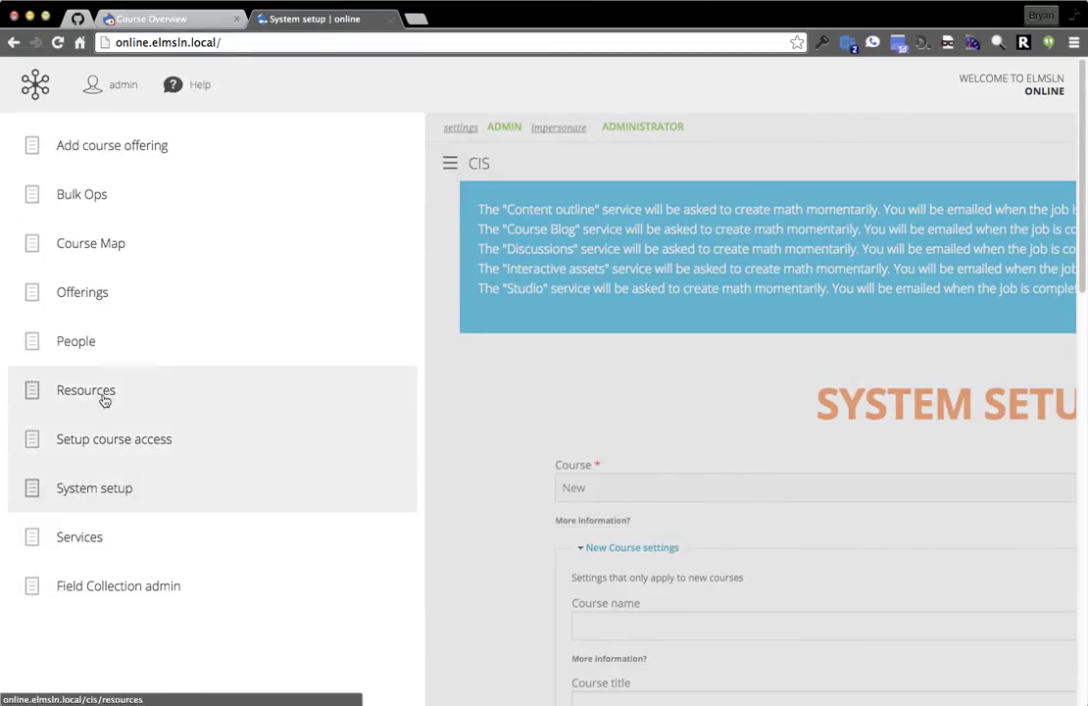
Review the Course Map's service tree and go to the graphicnov course page.
{"action": "left_click", "coordinate": [105, 248]}
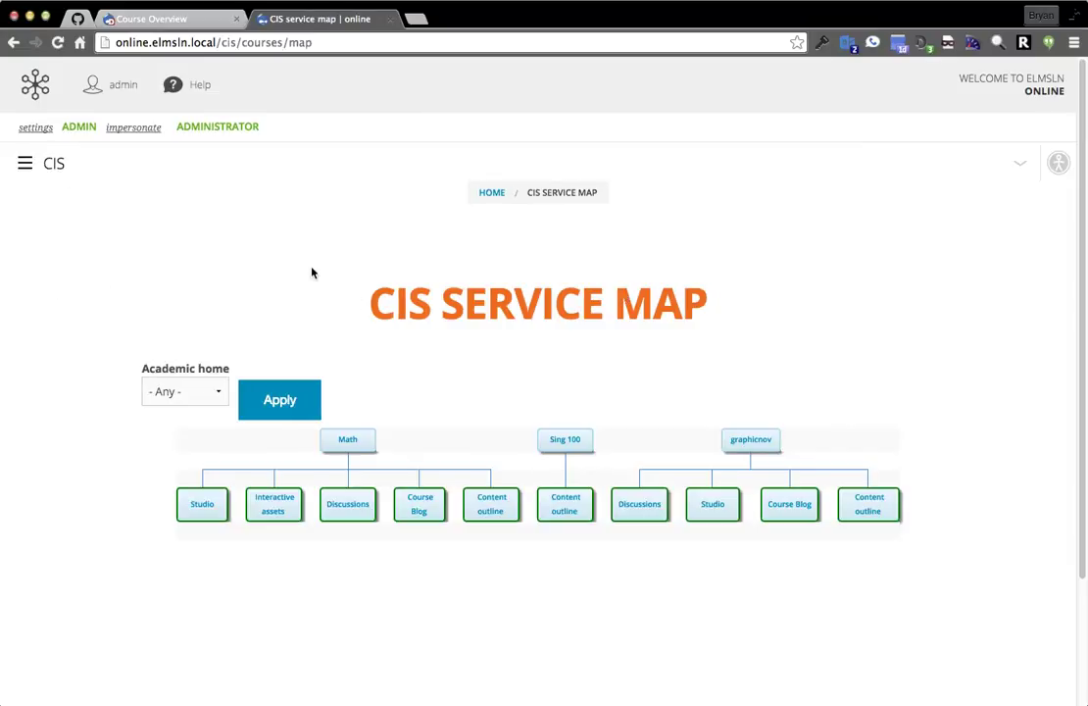
{"action": "scroll", "coordinate": [241, 341], "scroll_direction": "down", "scroll_amount": 1}
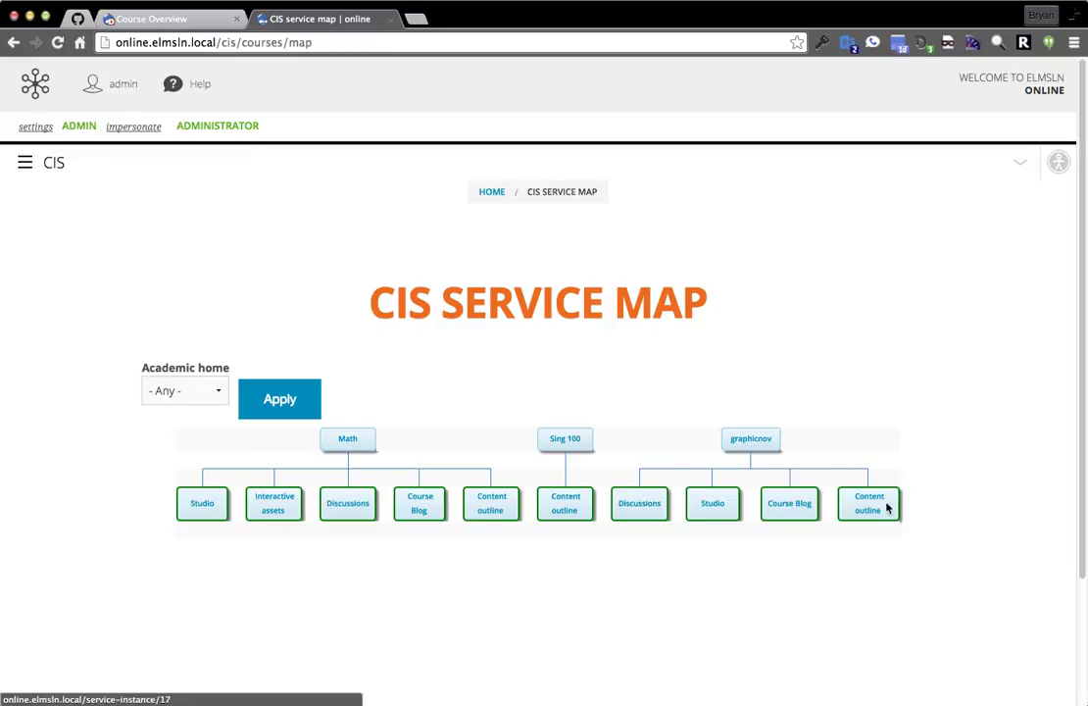
{"action": "left_click", "coordinate": [745, 441]}
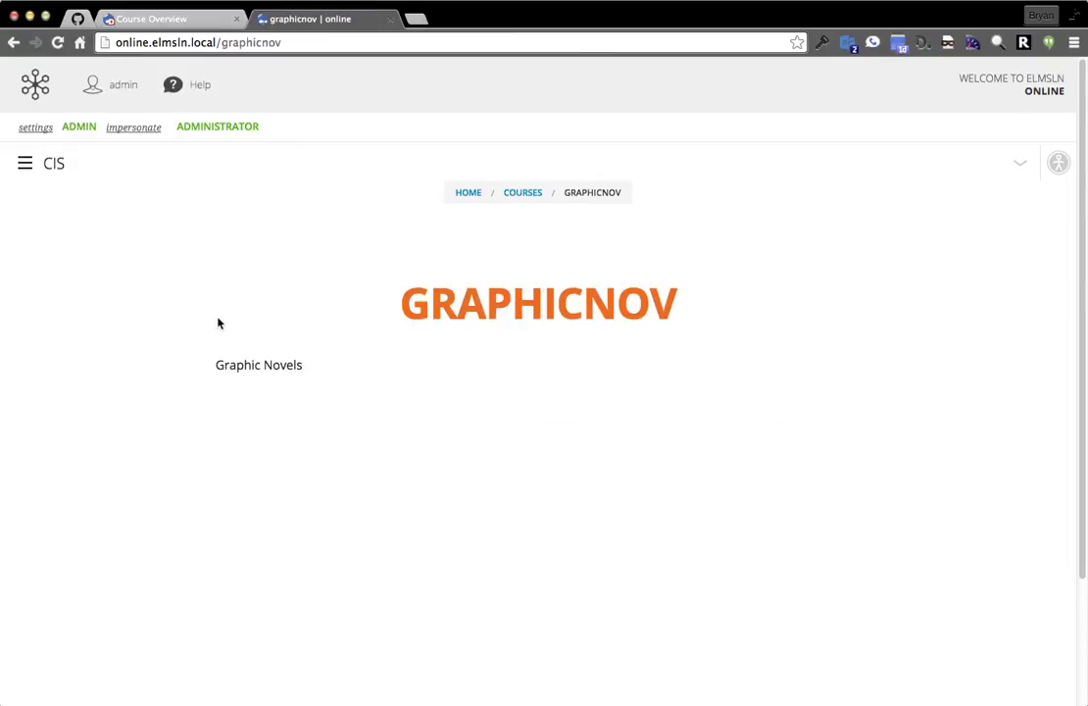
{"action": "left_click", "coordinate": [1022, 168]}
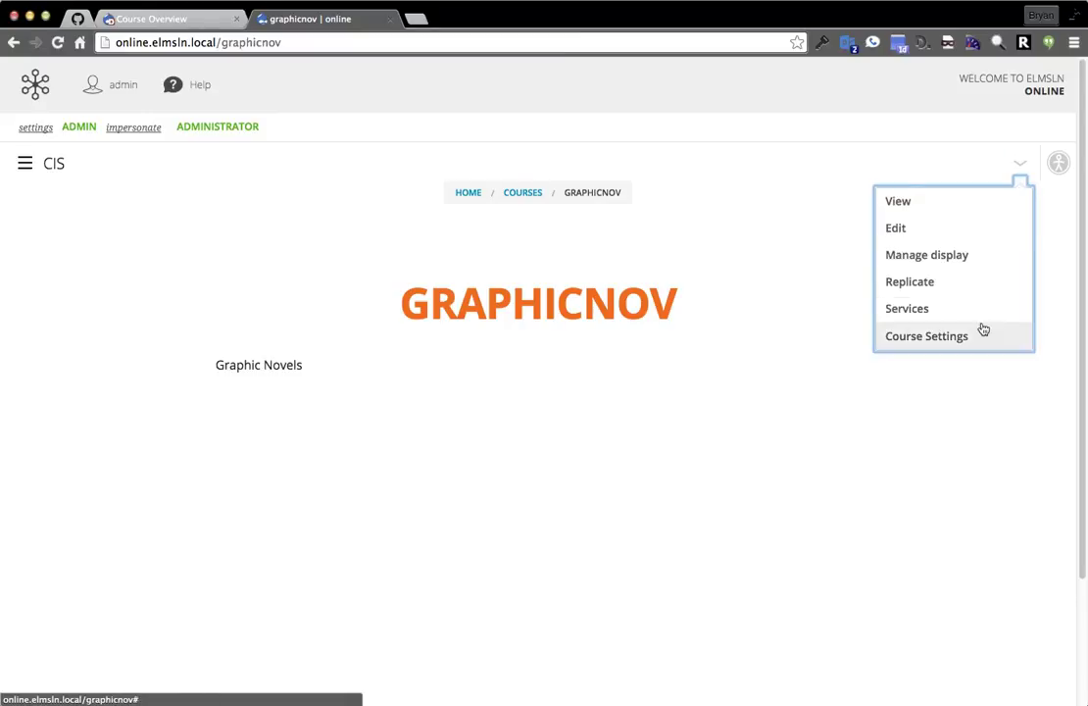
{"action": "left_click", "coordinate": [978, 320]}
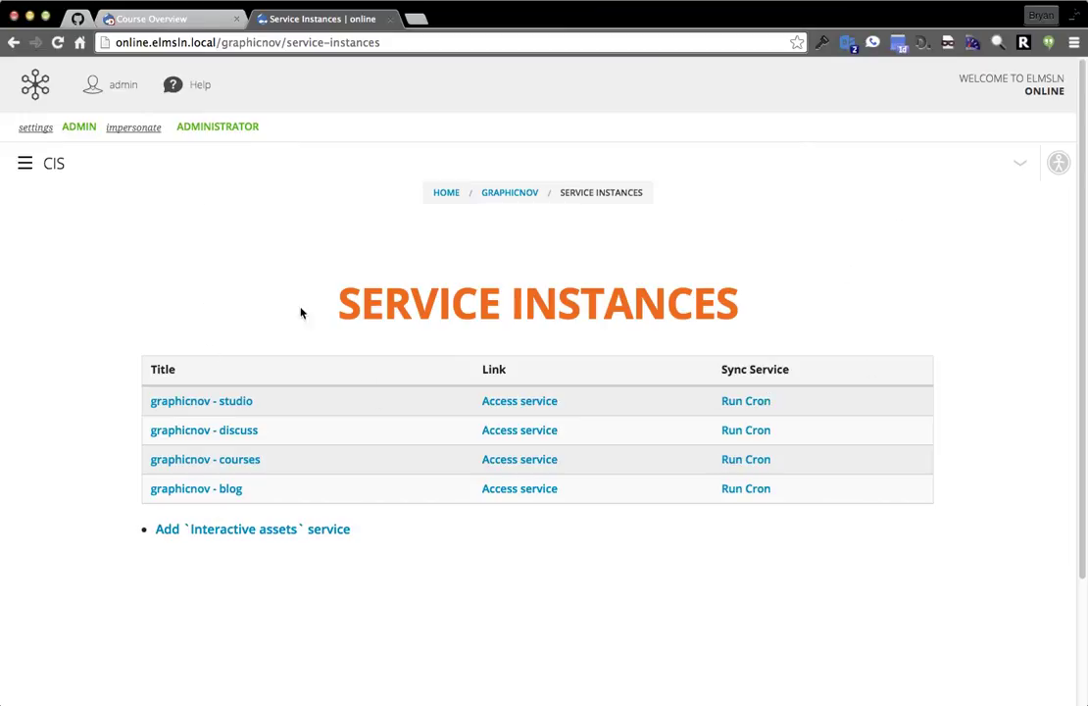
{"action": "key", "text": "super+Left"}
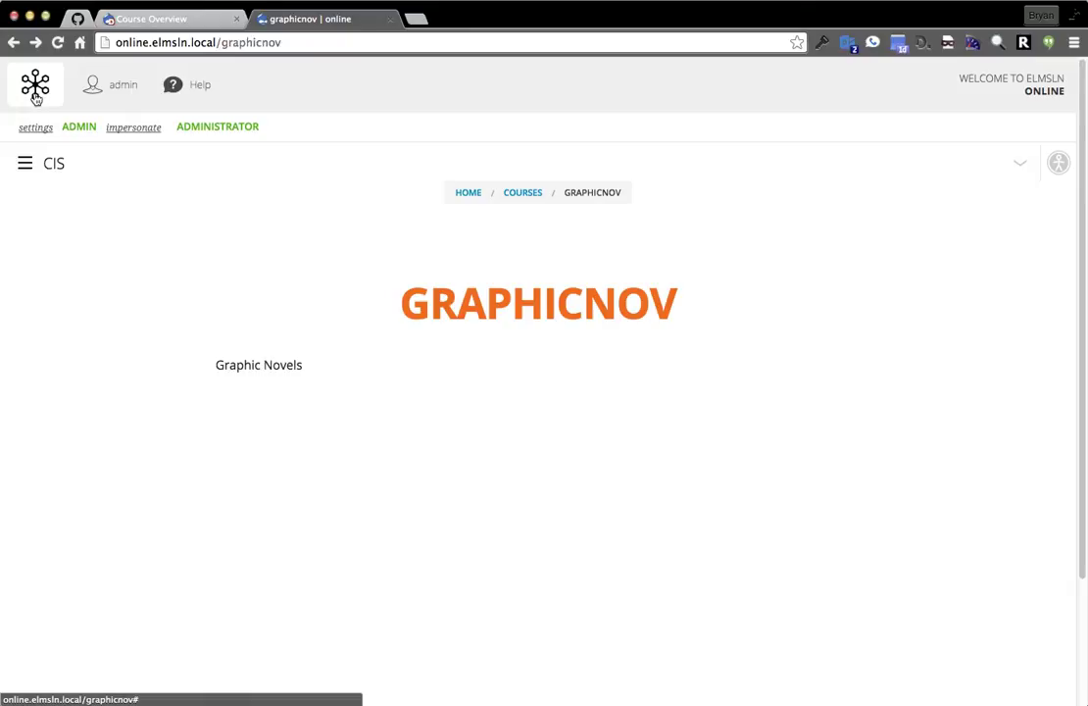
Open graphicnov's Content outline from the services list and inspect its page address.
{"action": "left_click", "coordinate": [35, 94]}
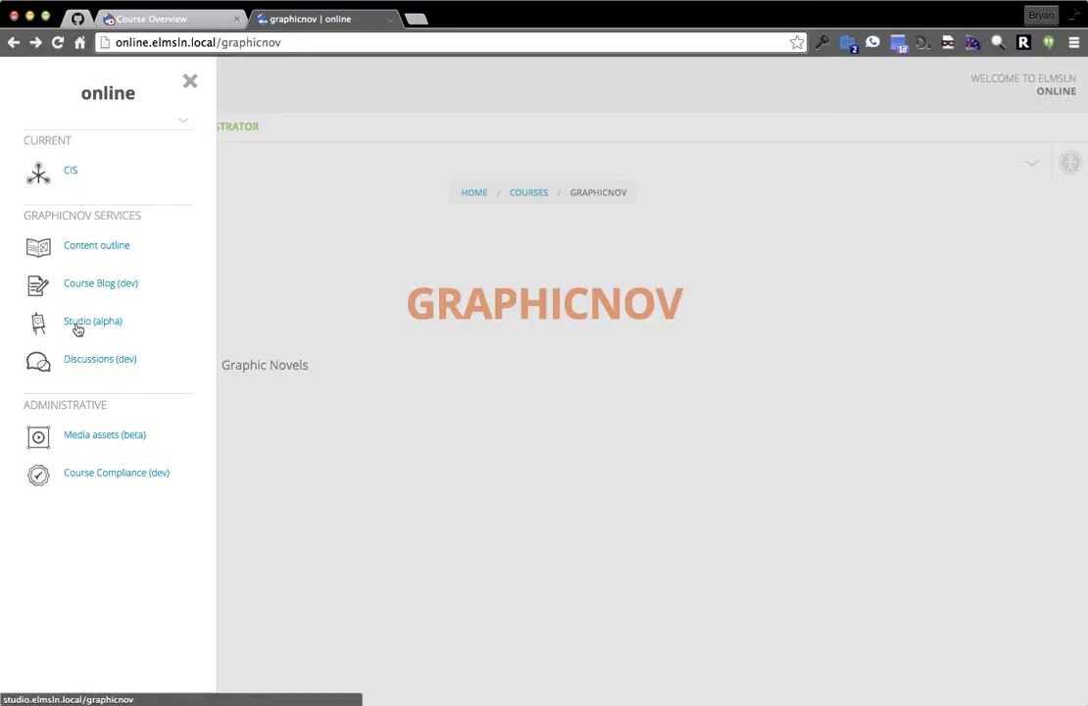
{"action": "left_click", "coordinate": [85, 250]}
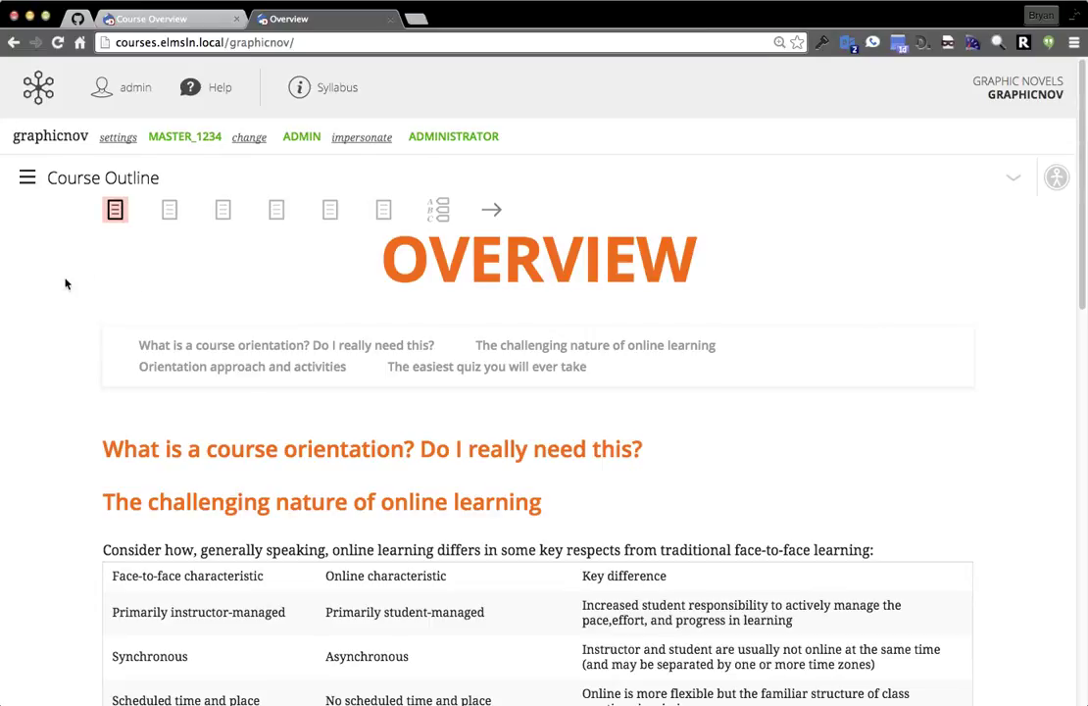
{"action": "double_click", "coordinate": [119, 43]}
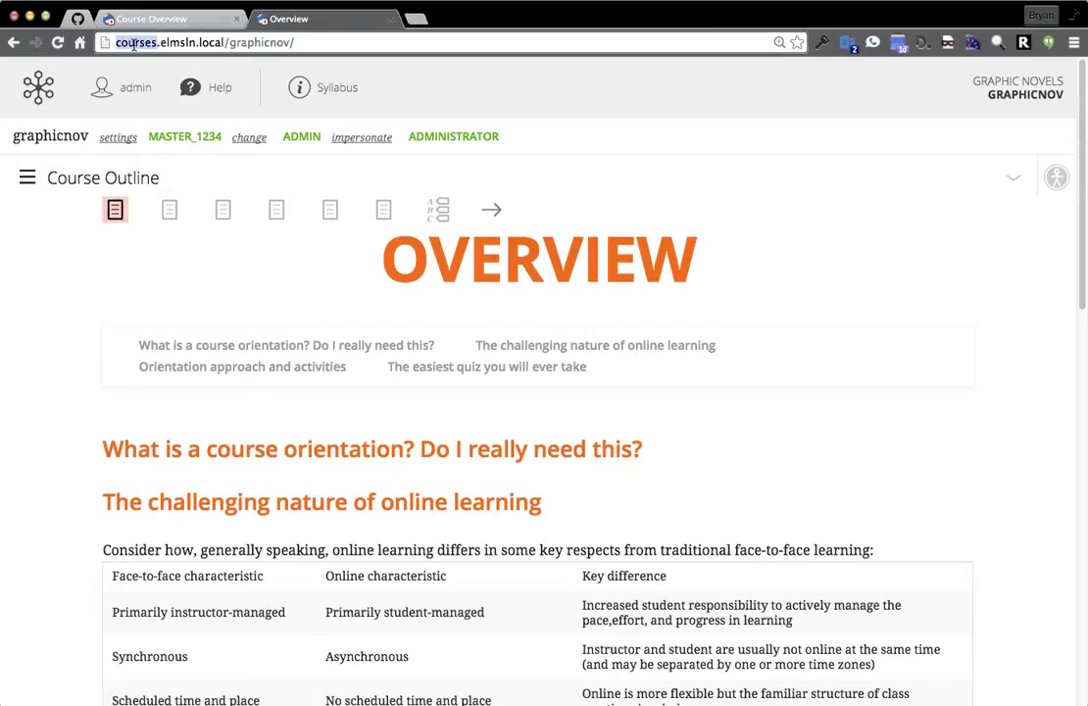
{"action": "double_click", "coordinate": [265, 42]}
{"action": "left_click", "coordinate": [301, 44]}
{"action": "double_click", "coordinate": [129, 44]}
Visit graphicnov's CIS, then return to its Content outline Overview page.
{"action": "left_click", "coordinate": [37, 89]}
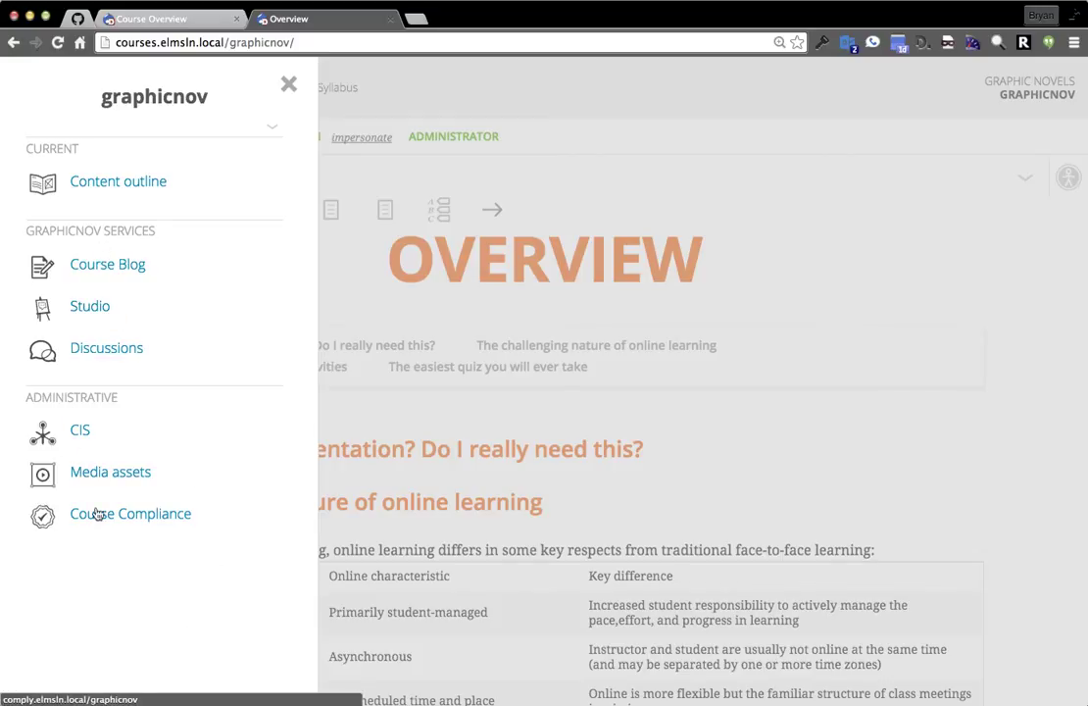
{"action": "left_click", "coordinate": [83, 434]}
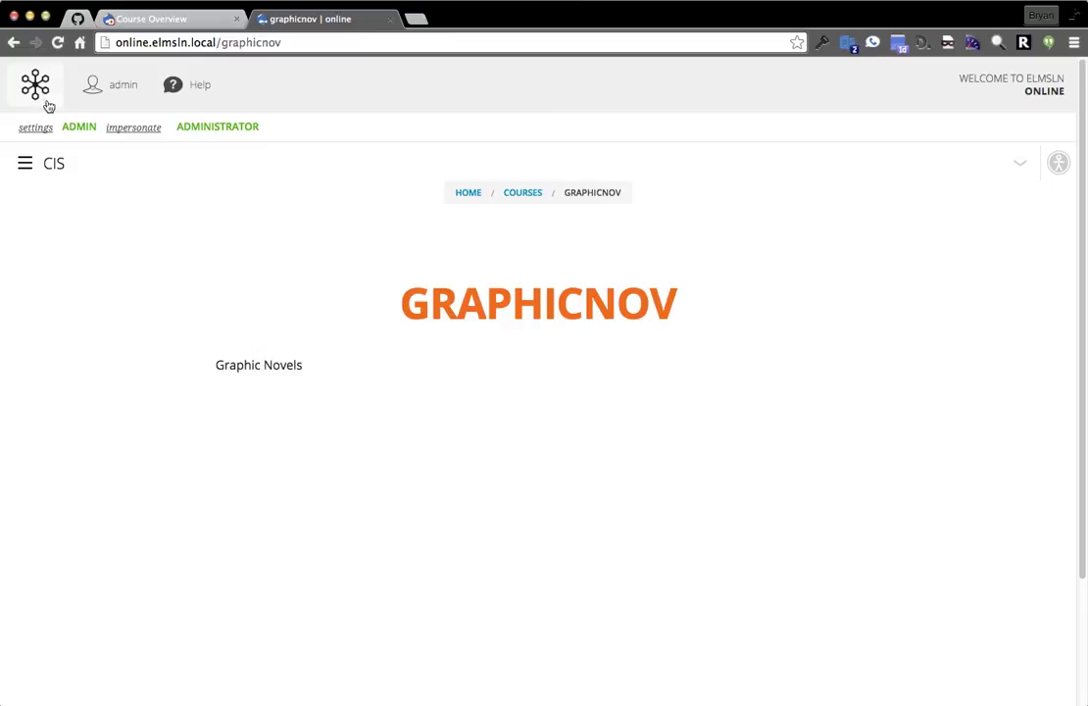
{"action": "left_click", "coordinate": [38, 88]}
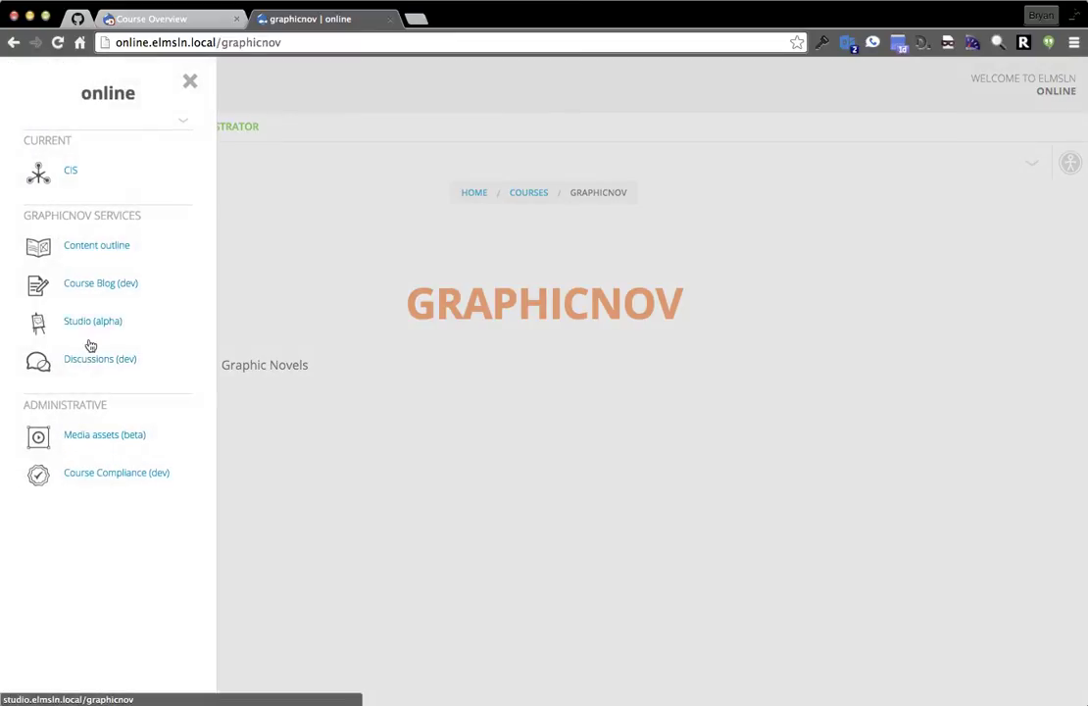
{"action": "left_click", "coordinate": [90, 251]}
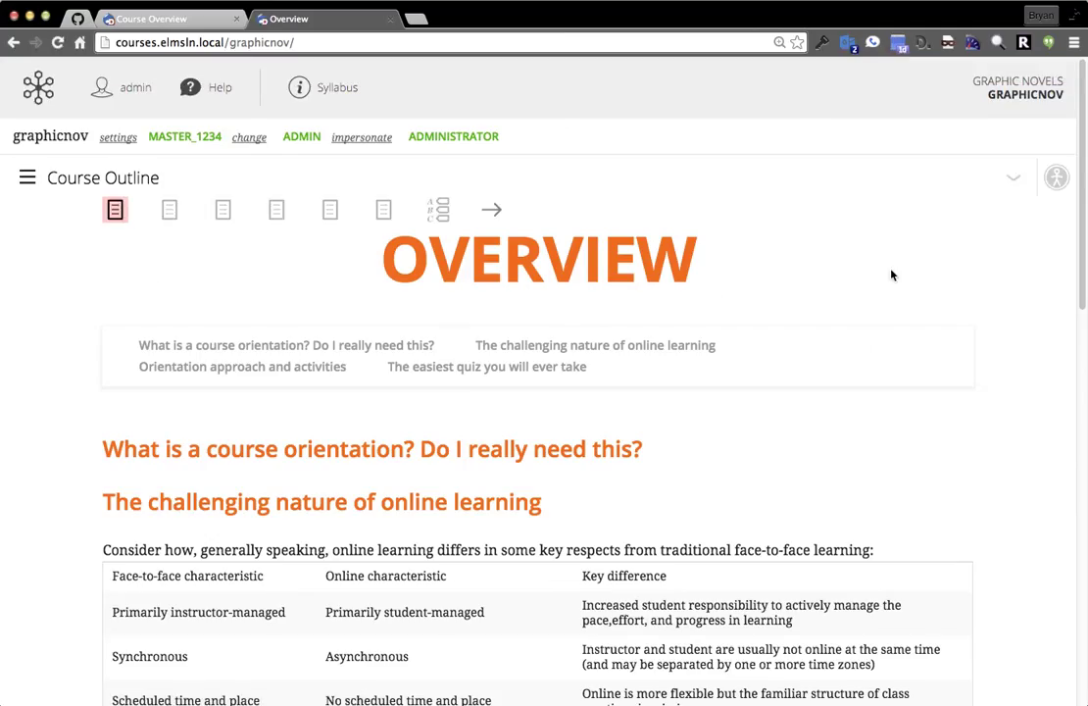
Scroll the Overview, jump to the course orientation section, then open the Course Overview page.
{"action": "scroll", "coordinate": [107, 294], "scroll_direction": "down", "scroll_amount": 10}
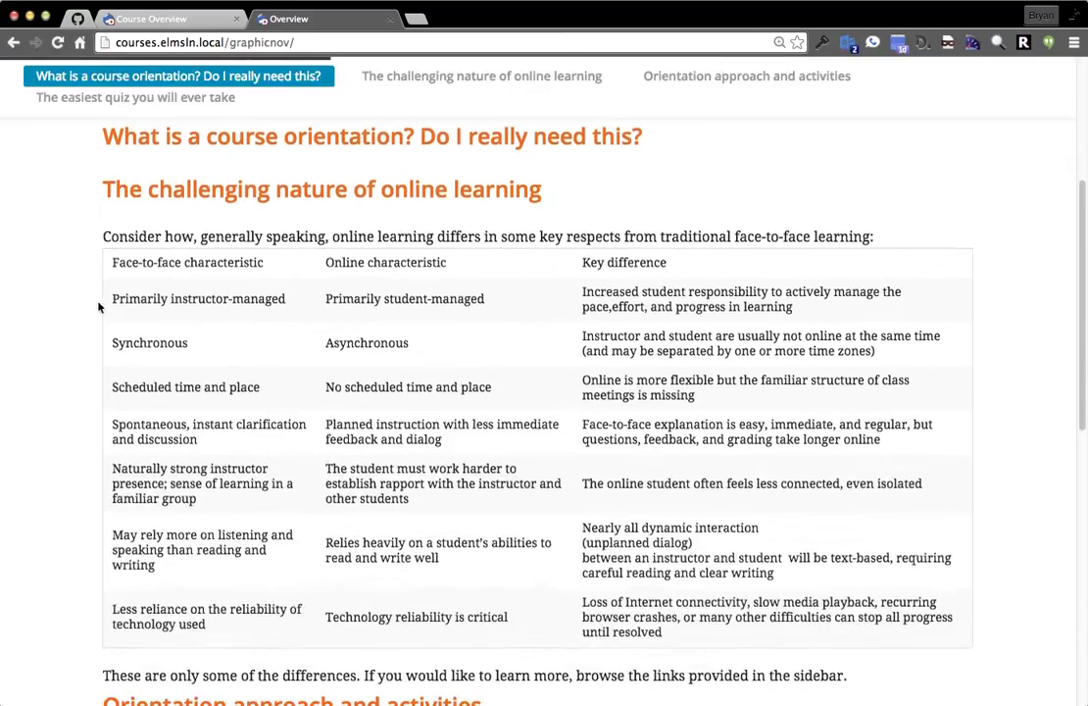
{"action": "scroll", "coordinate": [98, 313], "scroll_direction": "down", "scroll_amount": 2}
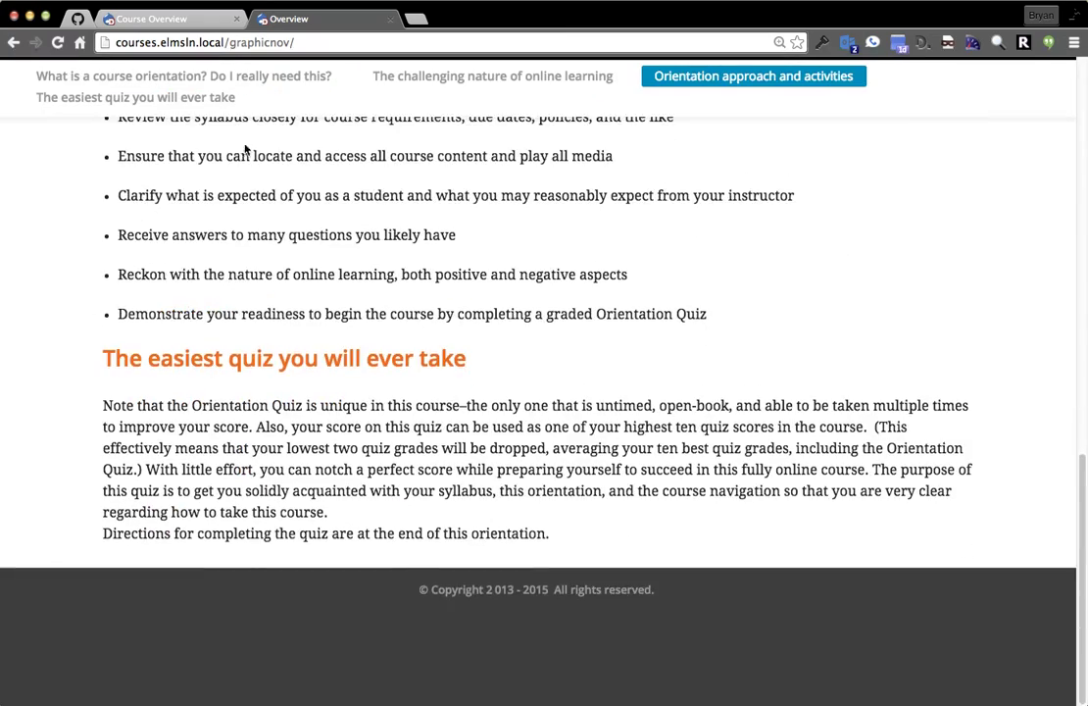
{"action": "left_click", "coordinate": [183, 75]}
{"action": "scroll", "coordinate": [334, 313], "scroll_direction": "up", "scroll_amount": 5}
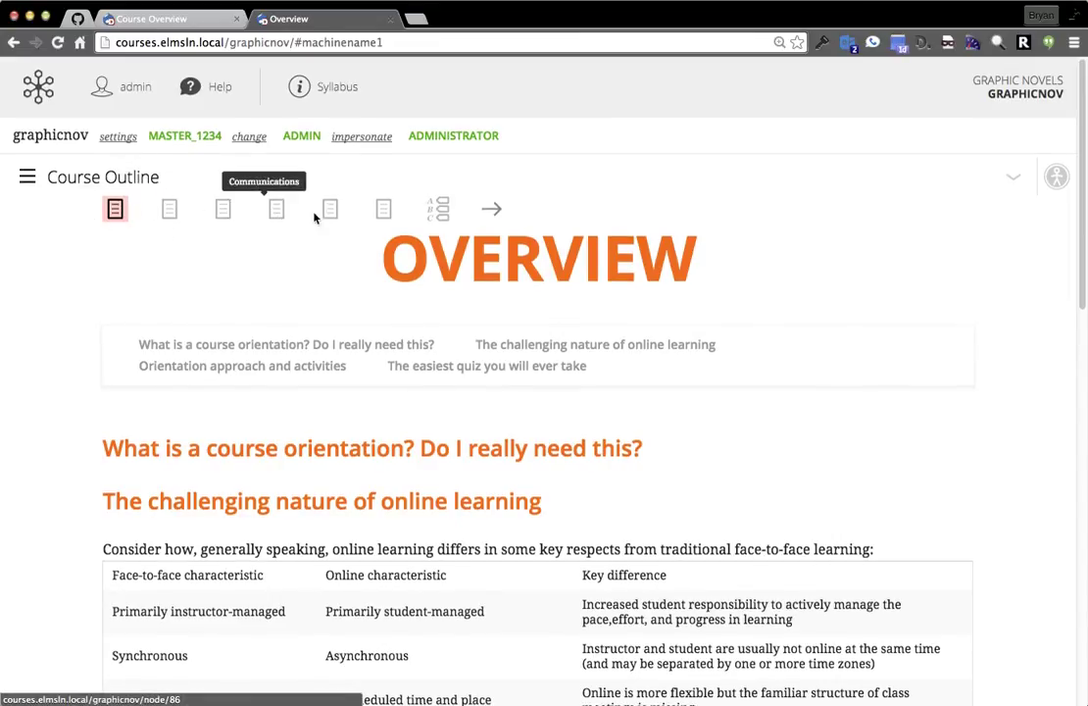
{"action": "left_click", "coordinate": [171, 223]}
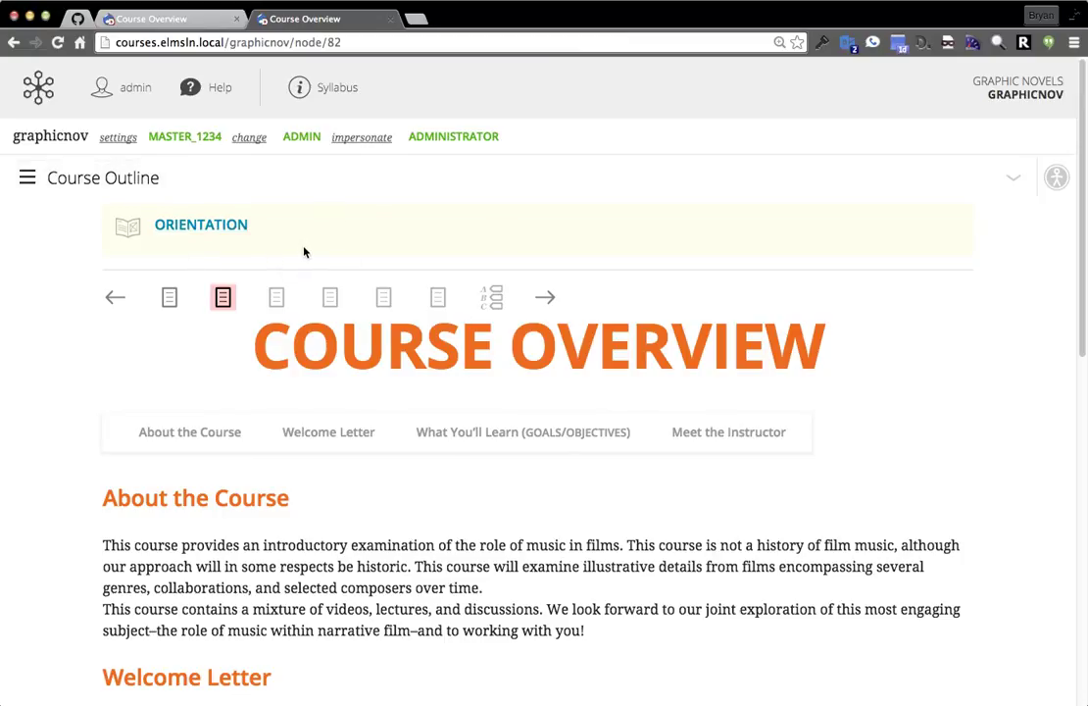
{"action": "left_click", "coordinate": [729, 431]}
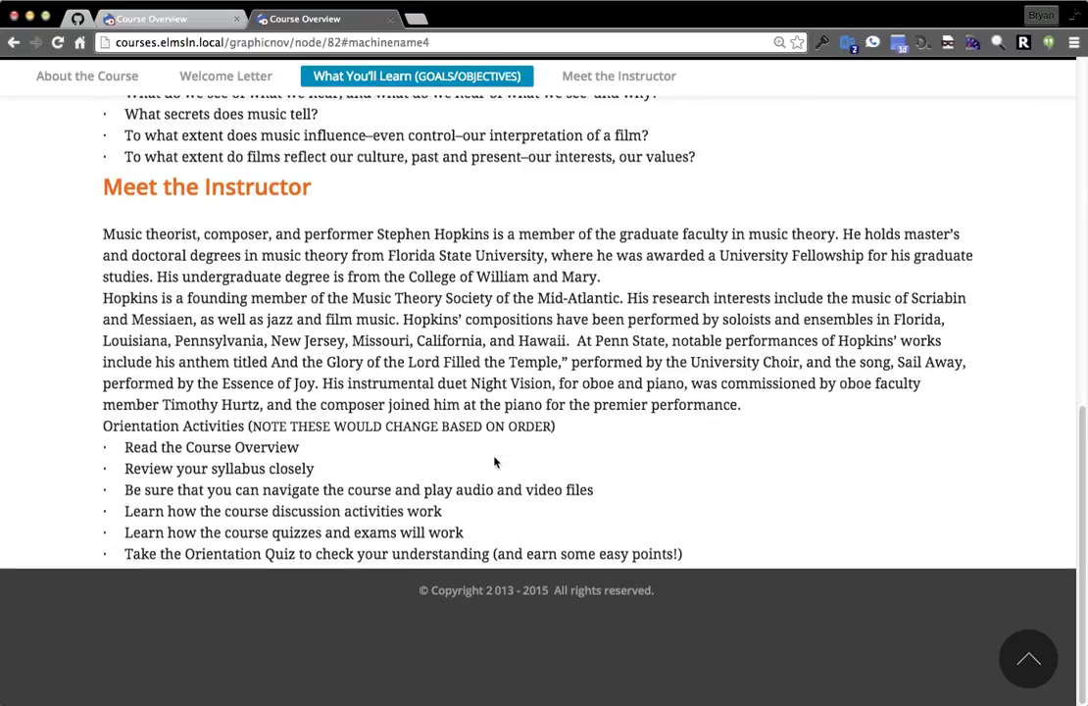
{"action": "scroll", "coordinate": [495, 461], "scroll_direction": "up", "scroll_amount": 15}
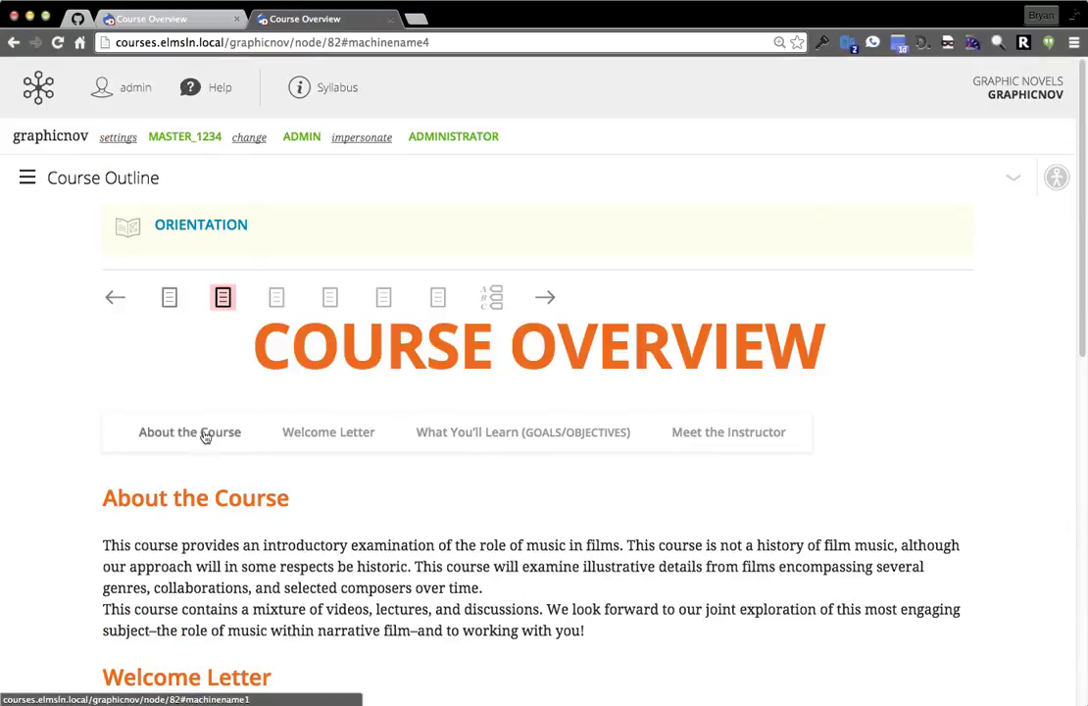
{"action": "left_click_drag", "start_coordinate": [253, 343], "coordinate": [860, 376]}
{"action": "left_click", "coordinate": [328, 355]}
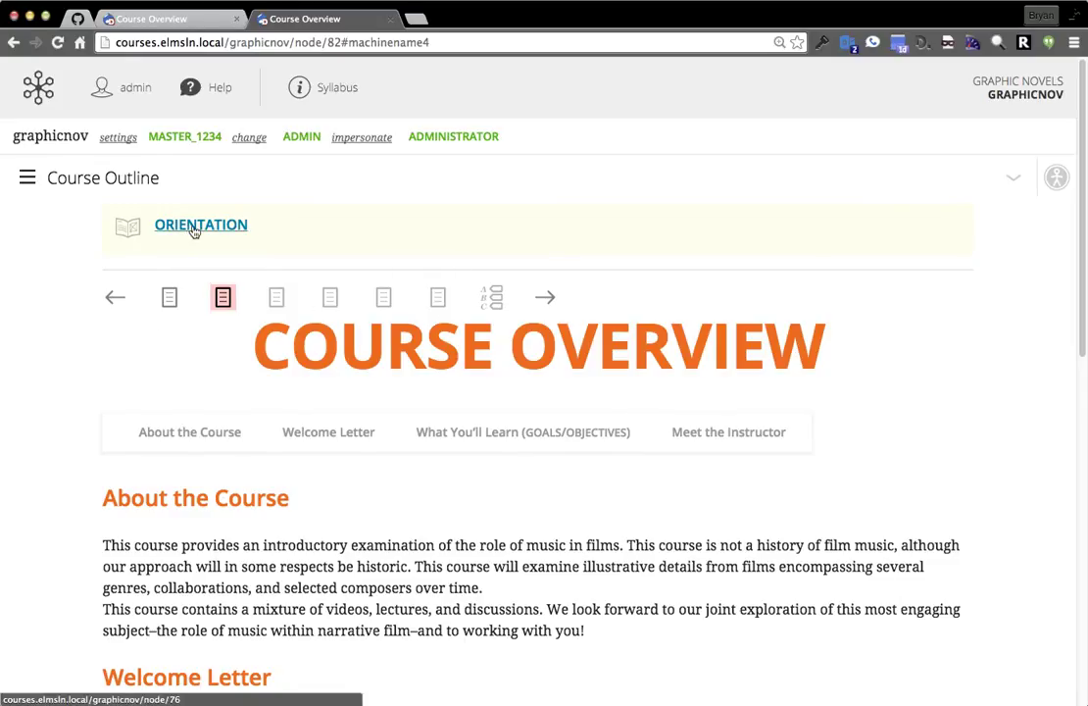
{"action": "left_click", "coordinate": [98, 178]}
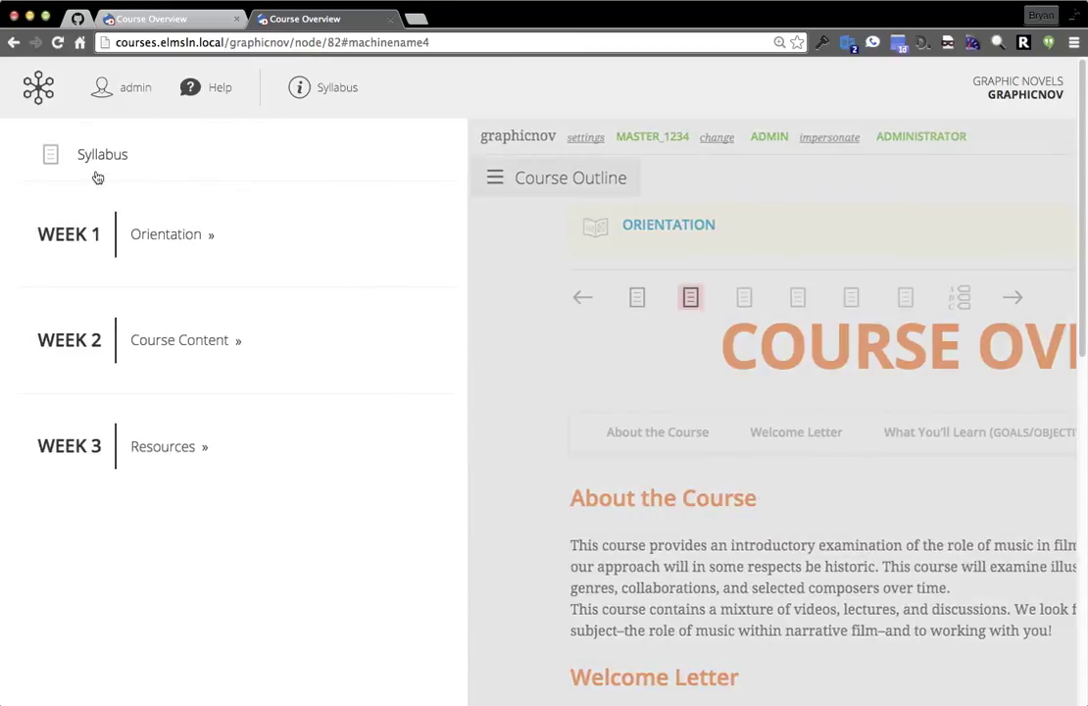
{"action": "left_click", "coordinate": [165, 353]}
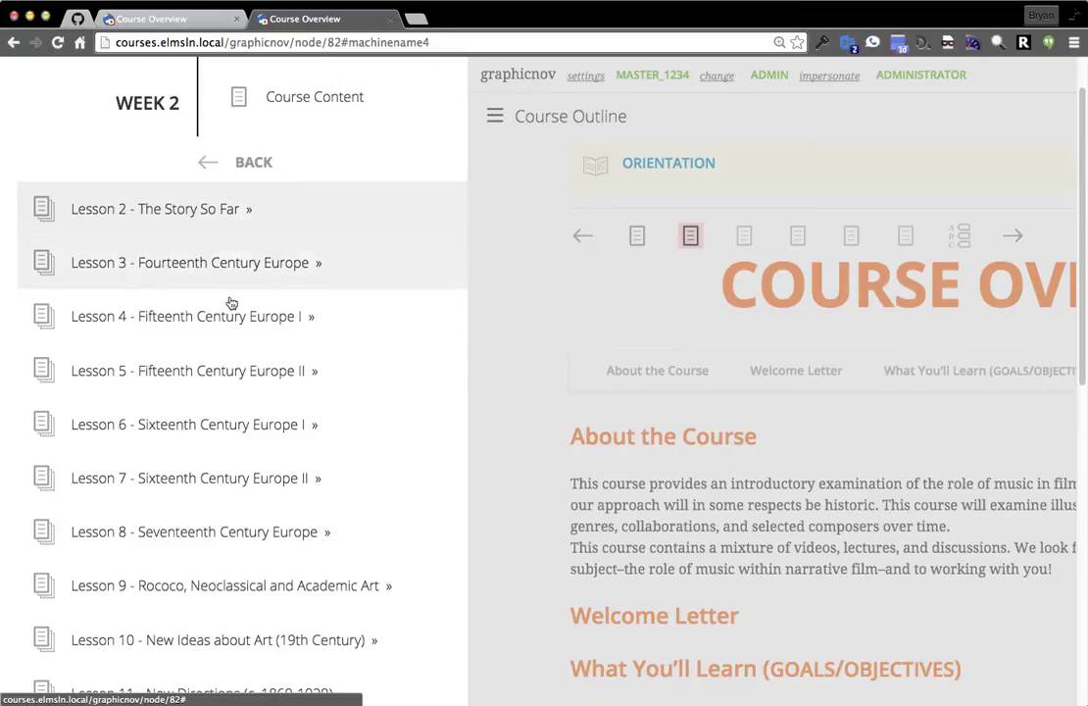
{"action": "scroll", "coordinate": [213, 324], "scroll_direction": "down", "scroll_amount": 5}
{"action": "left_click", "coordinate": [184, 348]}
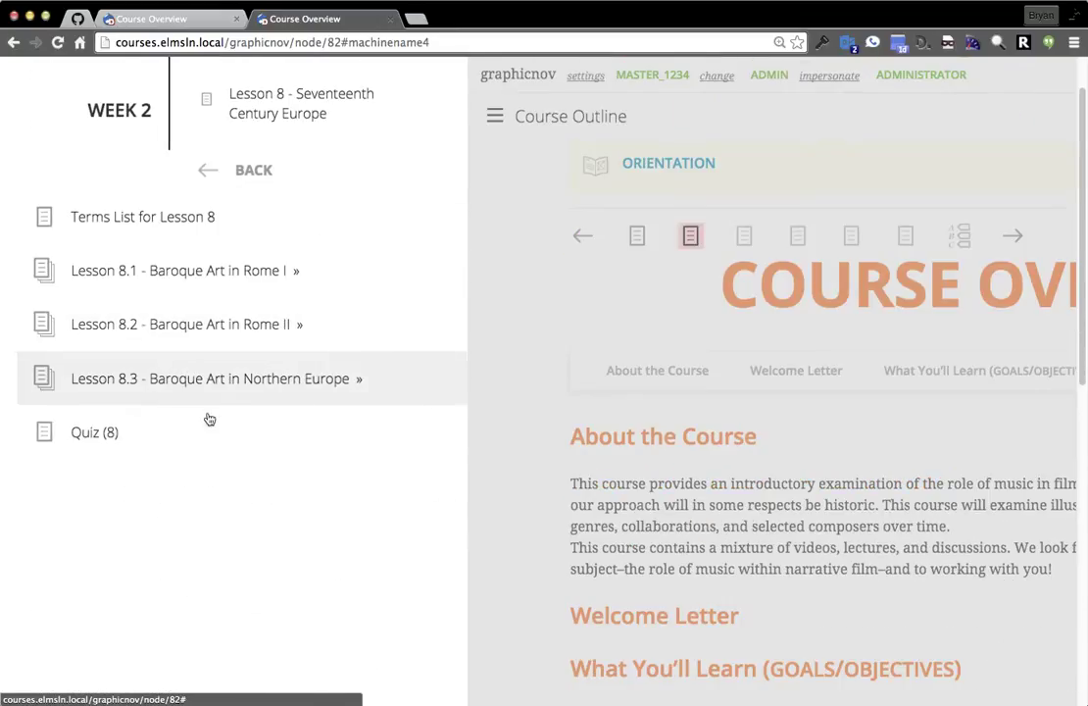
{"action": "left_click", "coordinate": [194, 290]}
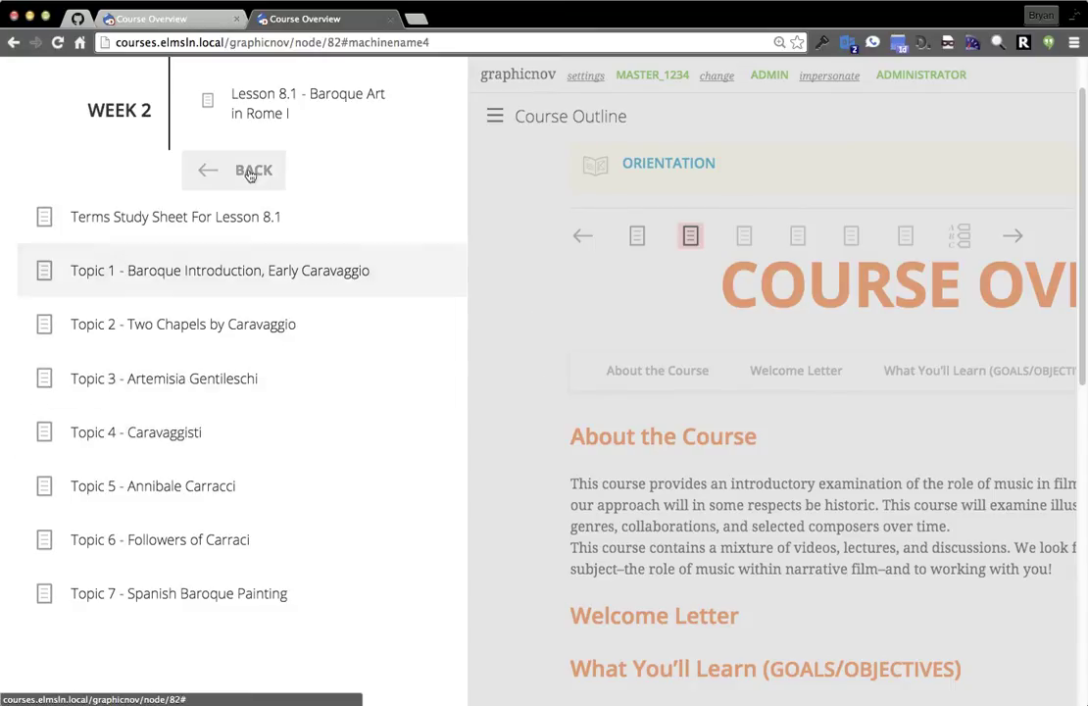
{"action": "left_click", "coordinate": [554, 296]}
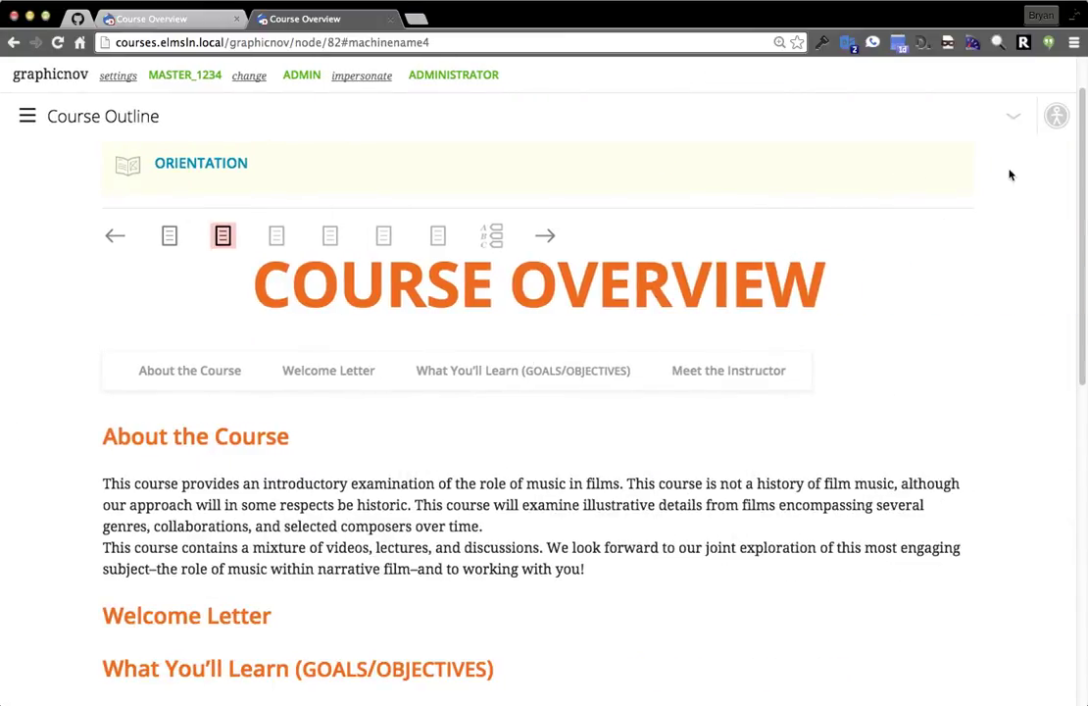
Launch the Speed Reader from accessibility options, play it, fast-forward, then stop it.
{"action": "left_click", "coordinate": [1056, 117]}
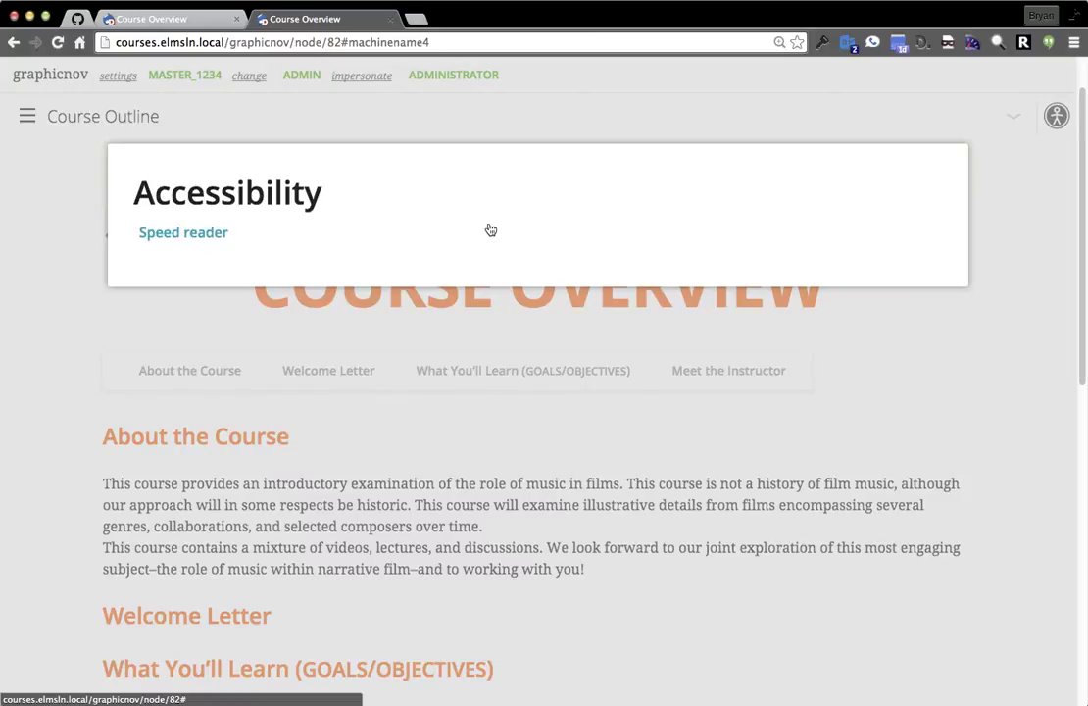
{"action": "left_click", "coordinate": [162, 238]}
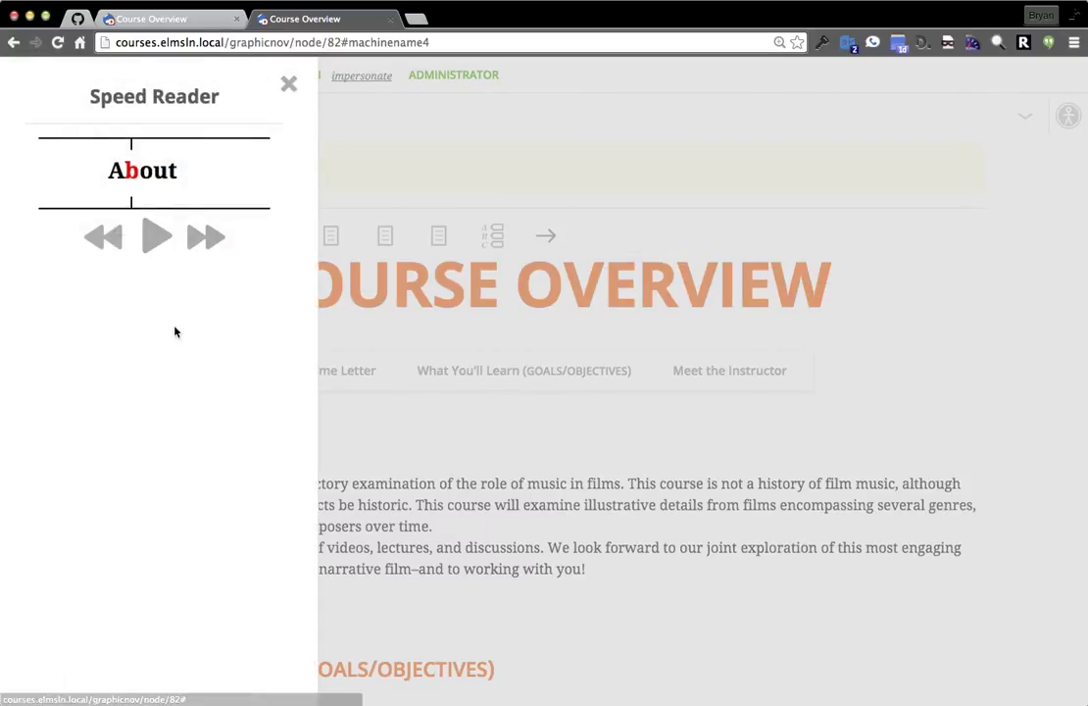
{"action": "left_click", "coordinate": [152, 238]}
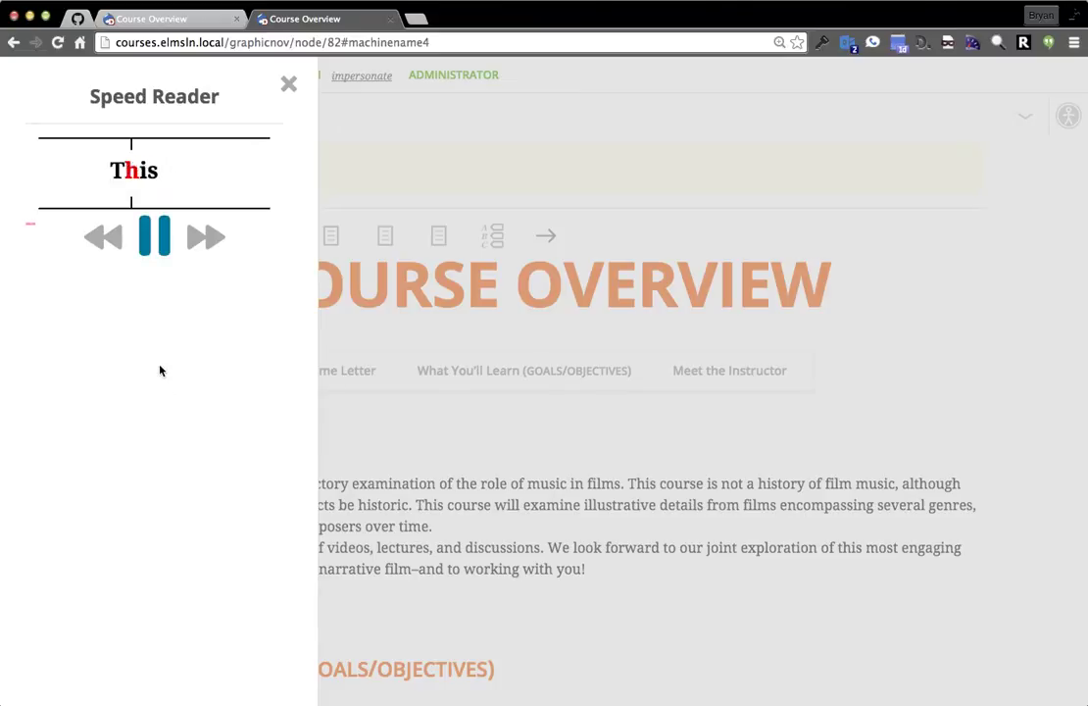
{"action": "left_click", "coordinate": [202, 238]}
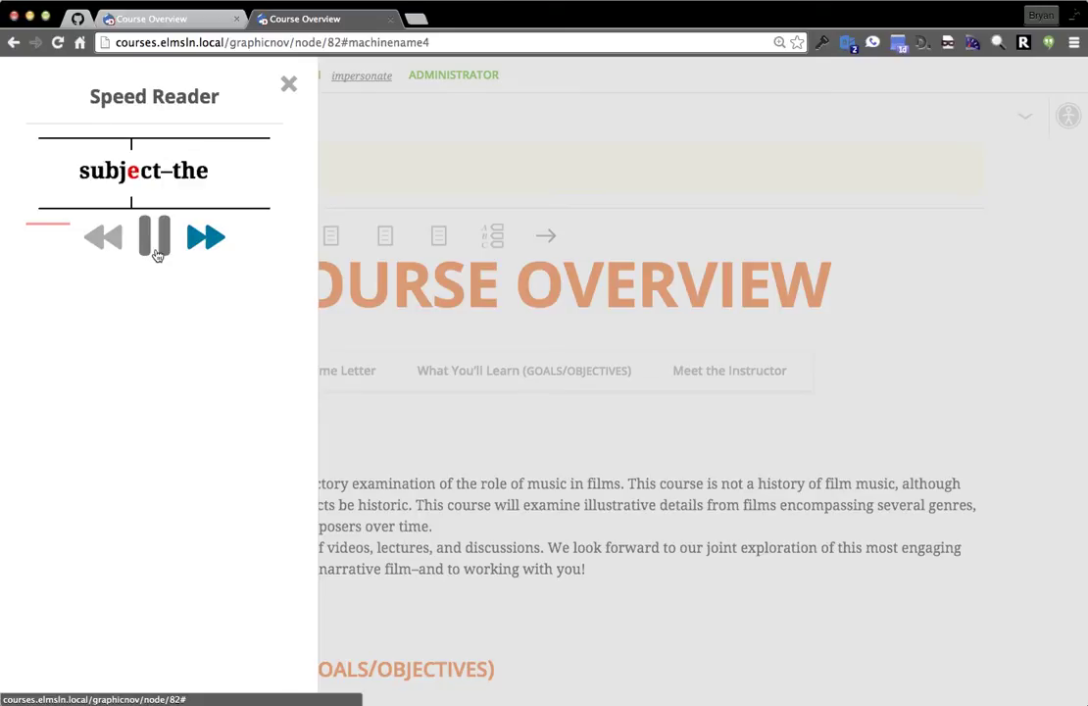
{"action": "left_click", "coordinate": [155, 250]}
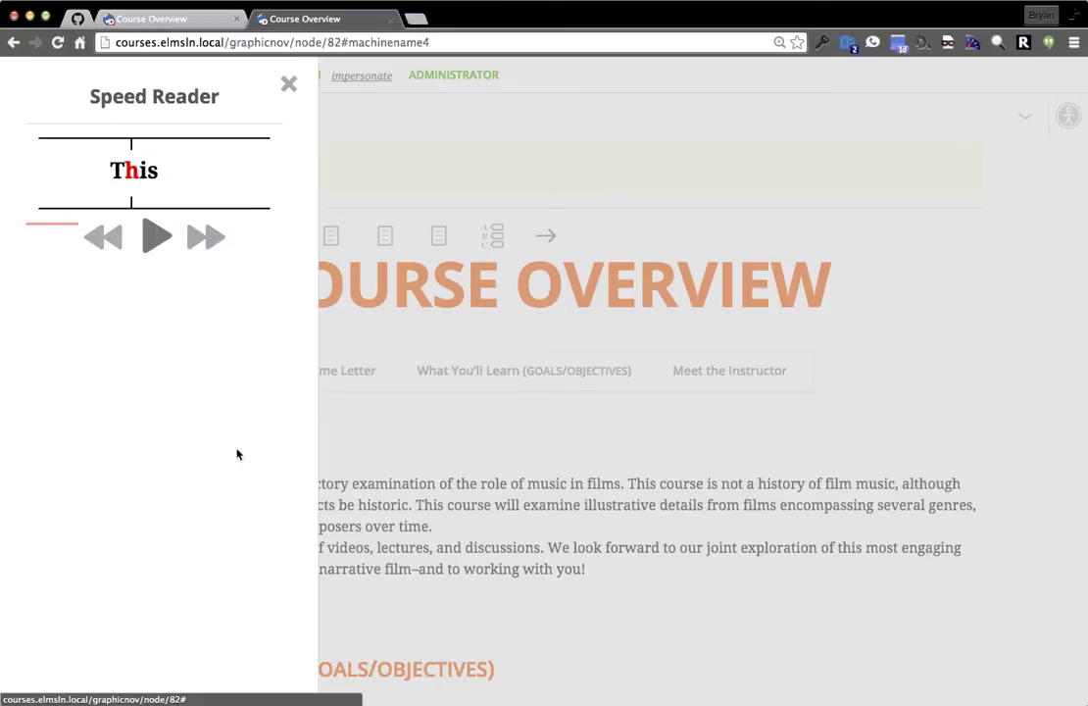
Close the Speed Reader and dismiss the impersonate-user panel without switching user.
{"action": "left_click", "coordinate": [289, 83]}
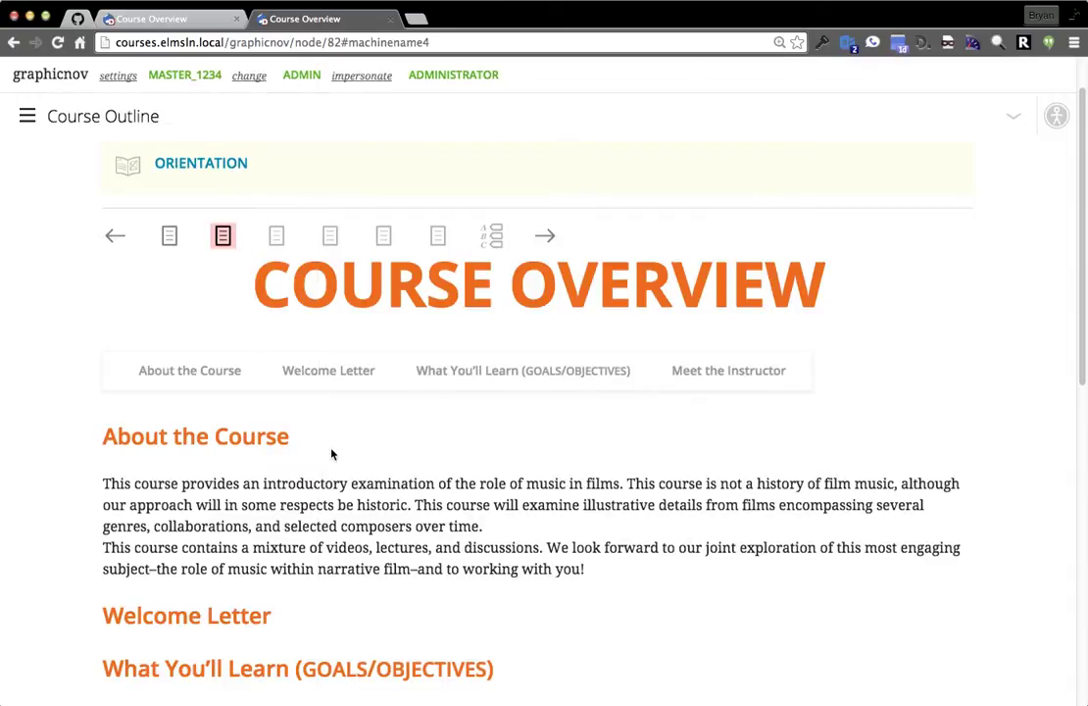
{"action": "scroll", "coordinate": [109, 199], "scroll_direction": "up", "scroll_amount": 1}
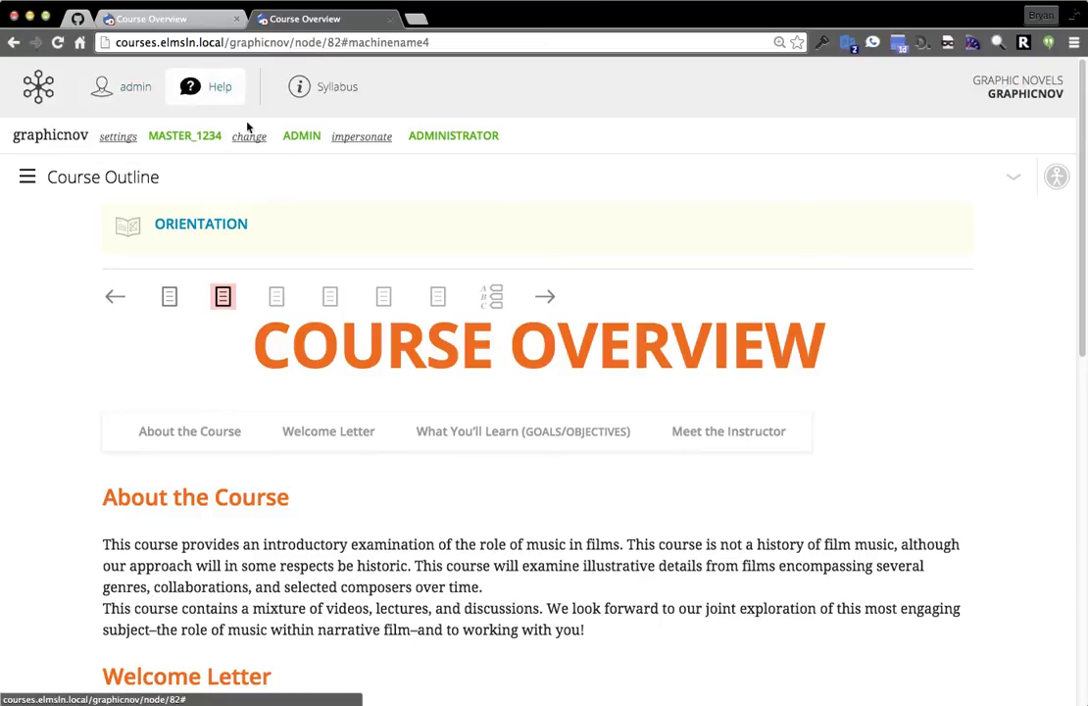
{"action": "left_click", "coordinate": [360, 142]}
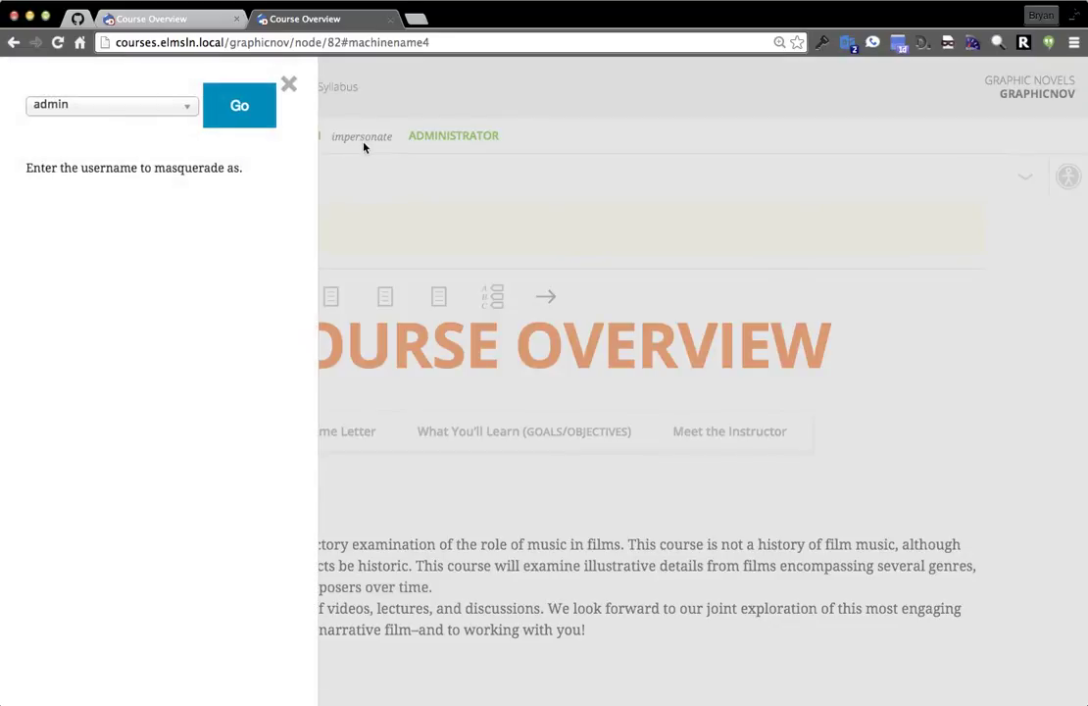
{"action": "left_click", "coordinate": [163, 108]}
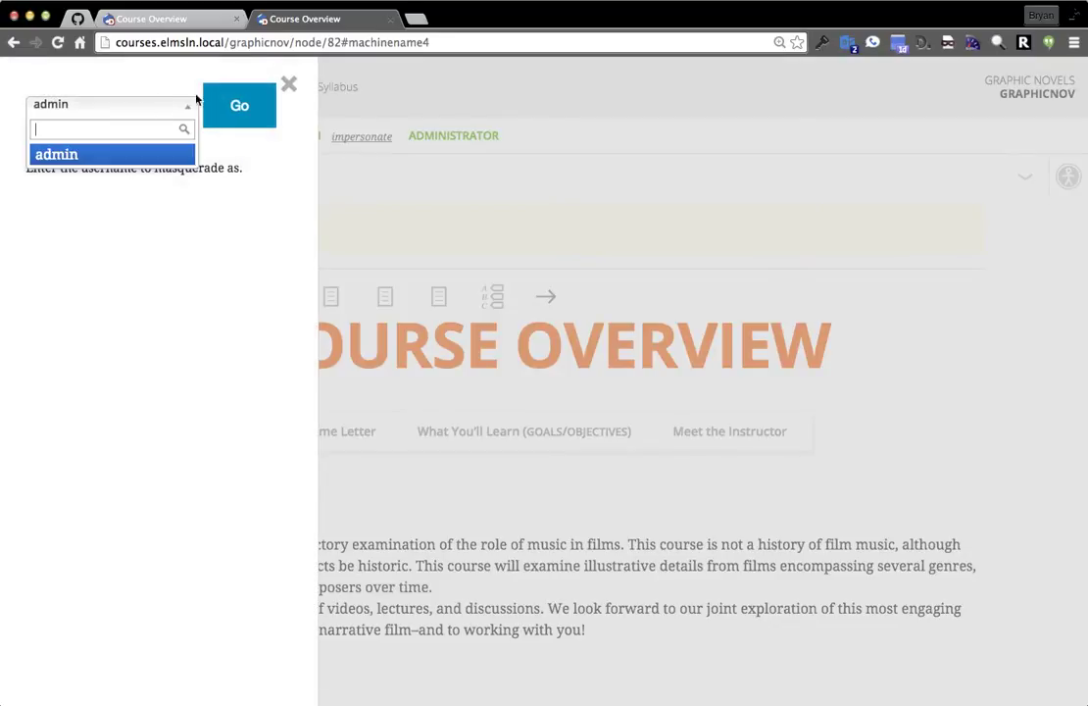
{"action": "left_click", "coordinate": [225, 196]}
{"action": "left_click", "coordinate": [388, 217]}
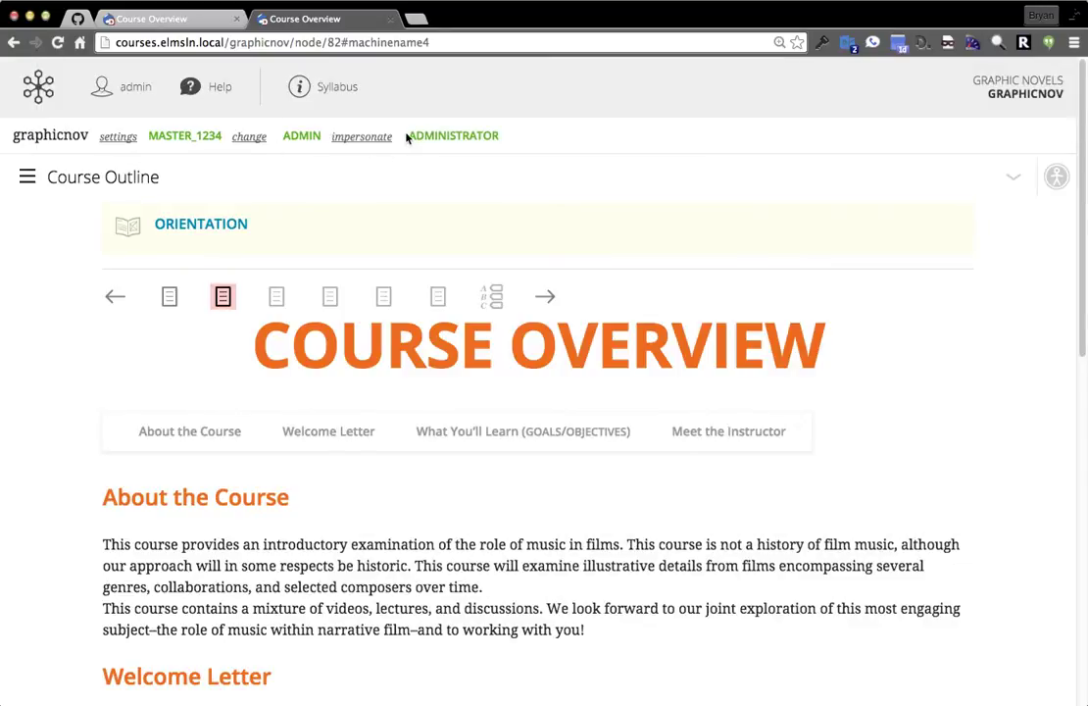
Check the MASTER_1234 section chooser without changing it, then open the course tools panel.
{"action": "left_click_drag", "start_coordinate": [429, 136], "coordinate": [500, 136]}
{"action": "left_click", "coordinate": [502, 139]}
{"action": "double_click", "coordinate": [49, 135]}
{"action": "double_click", "coordinate": [181, 137]}
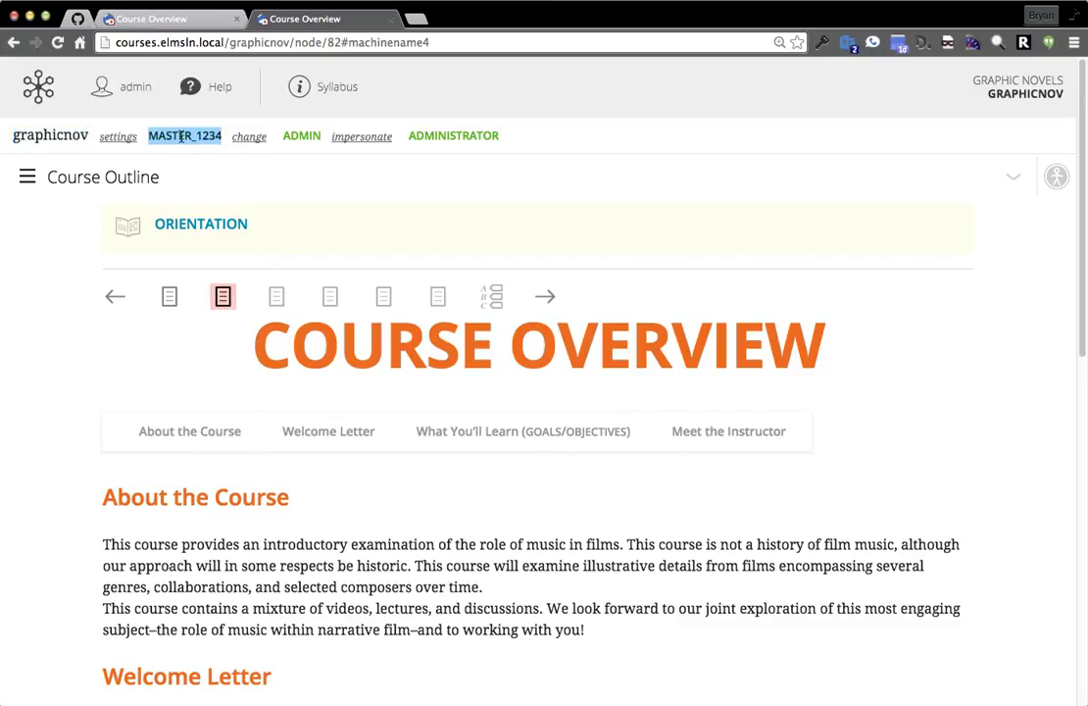
{"action": "left_click", "coordinate": [182, 136]}
{"action": "left_click", "coordinate": [260, 138]}
{"action": "left_click", "coordinate": [158, 125]}
{"action": "left_click", "coordinate": [308, 307]}
{"action": "left_click", "coordinate": [118, 138]}
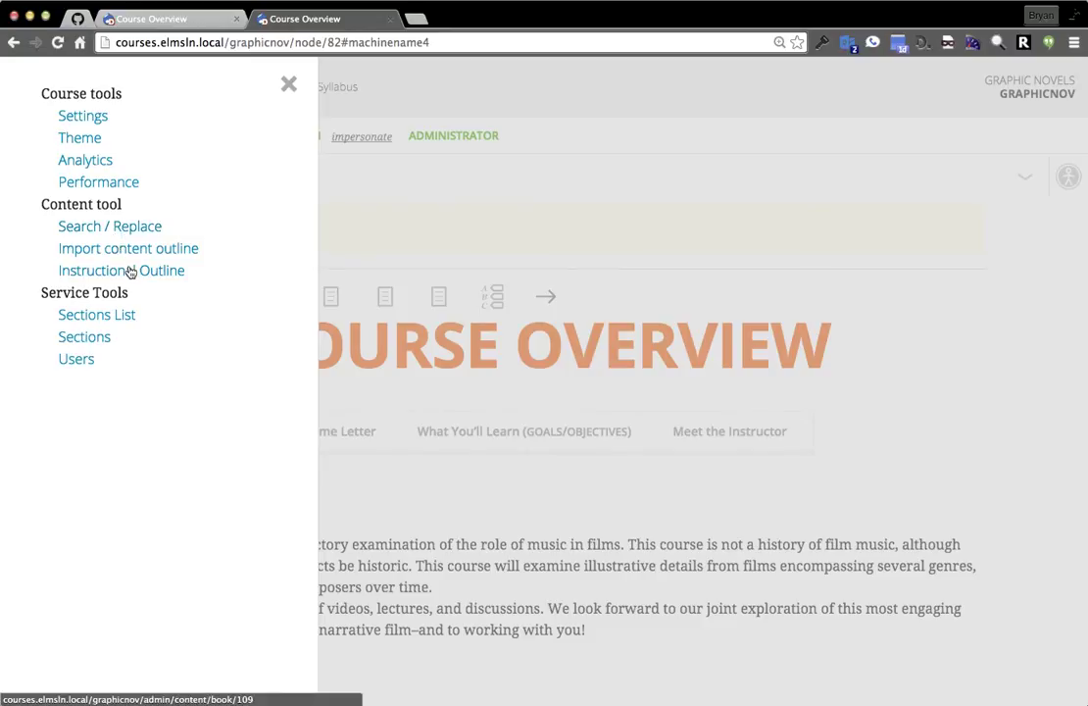
Open the ARTH112 Instructional Outline and expand Orientation and Course Content.
{"action": "left_click", "coordinate": [131, 273]}
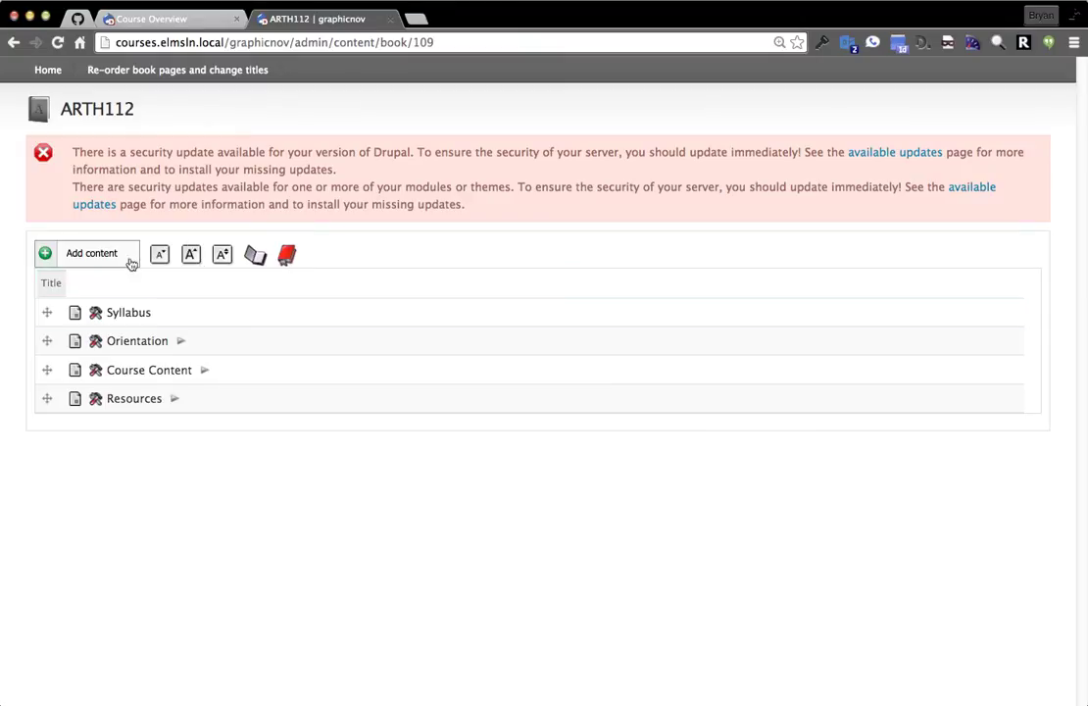
{"action": "left_click", "coordinate": [182, 341]}
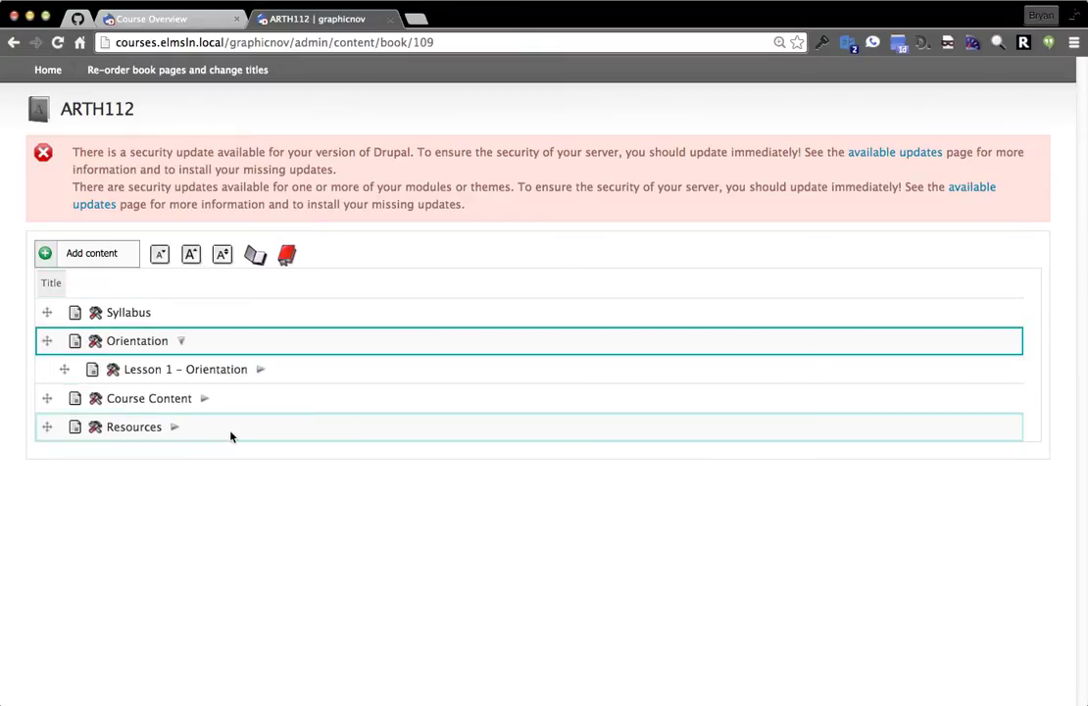
{"action": "left_click", "coordinate": [203, 397]}
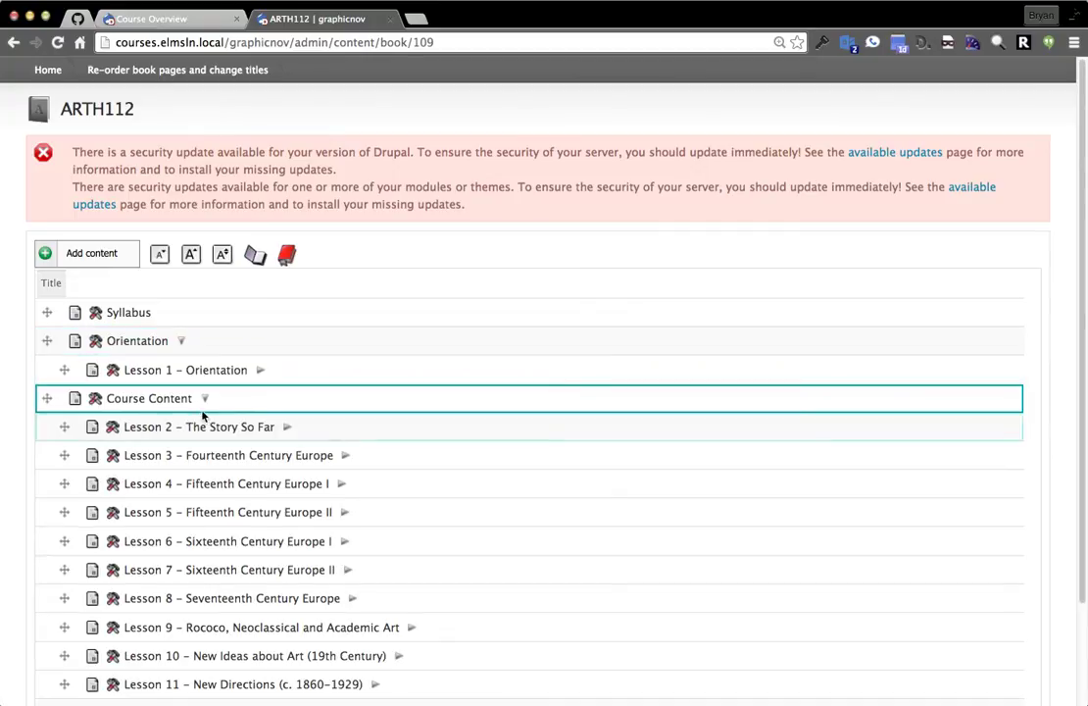
{"action": "scroll", "coordinate": [59, 402], "scroll_direction": "down", "scroll_amount": 2}
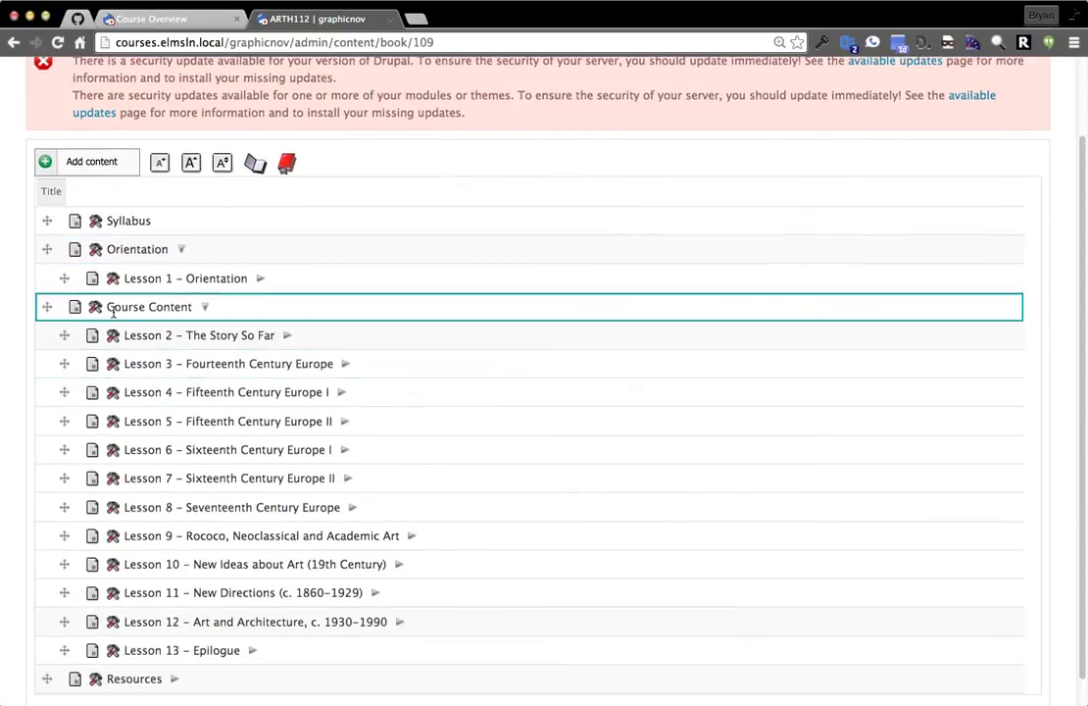
Delete the Course Content and Orientation items from the ARTH112 outline.
{"action": "right_click", "coordinate": [94, 311]}
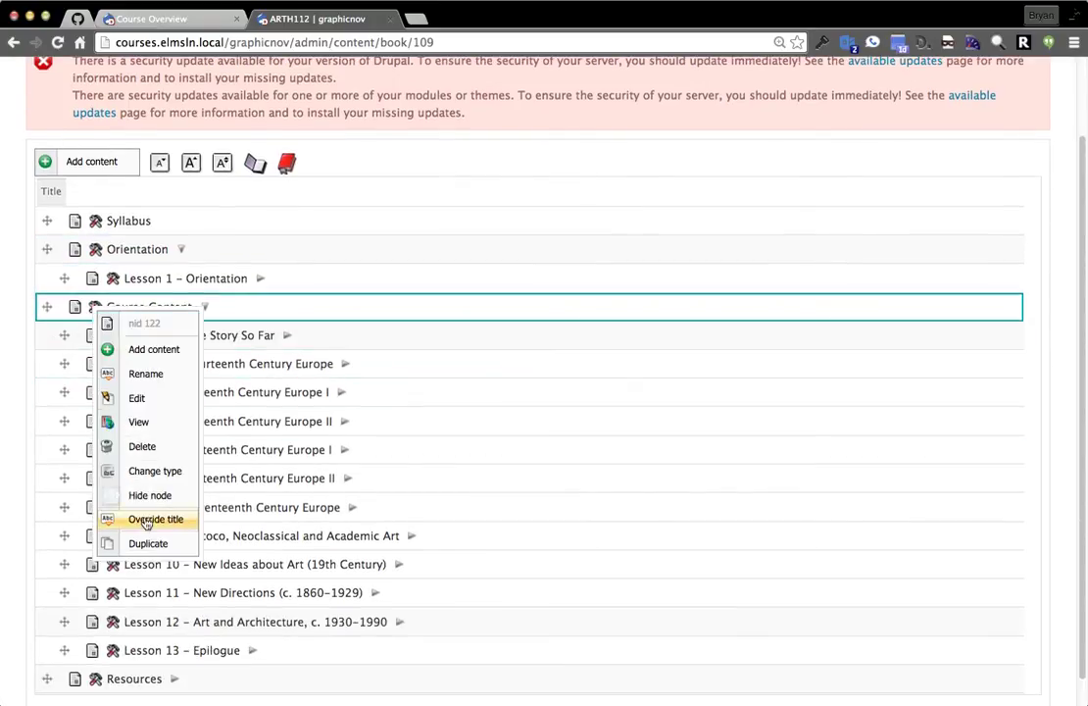
{"action": "left_click", "coordinate": [142, 448]}
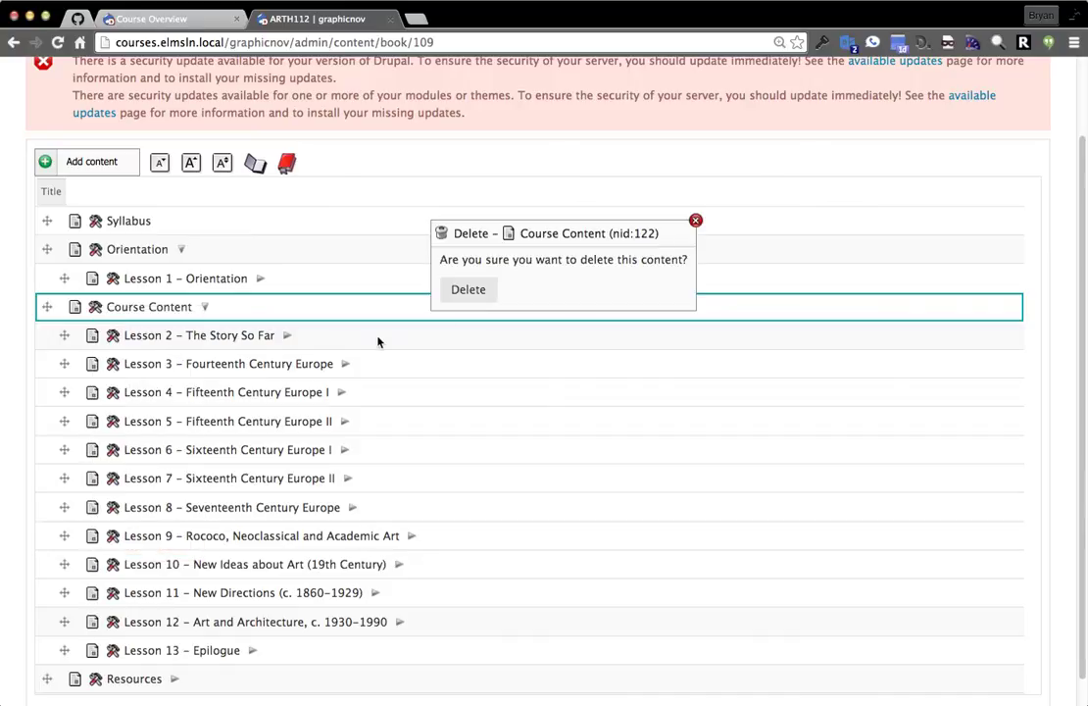
{"action": "left_click", "coordinate": [467, 291]}
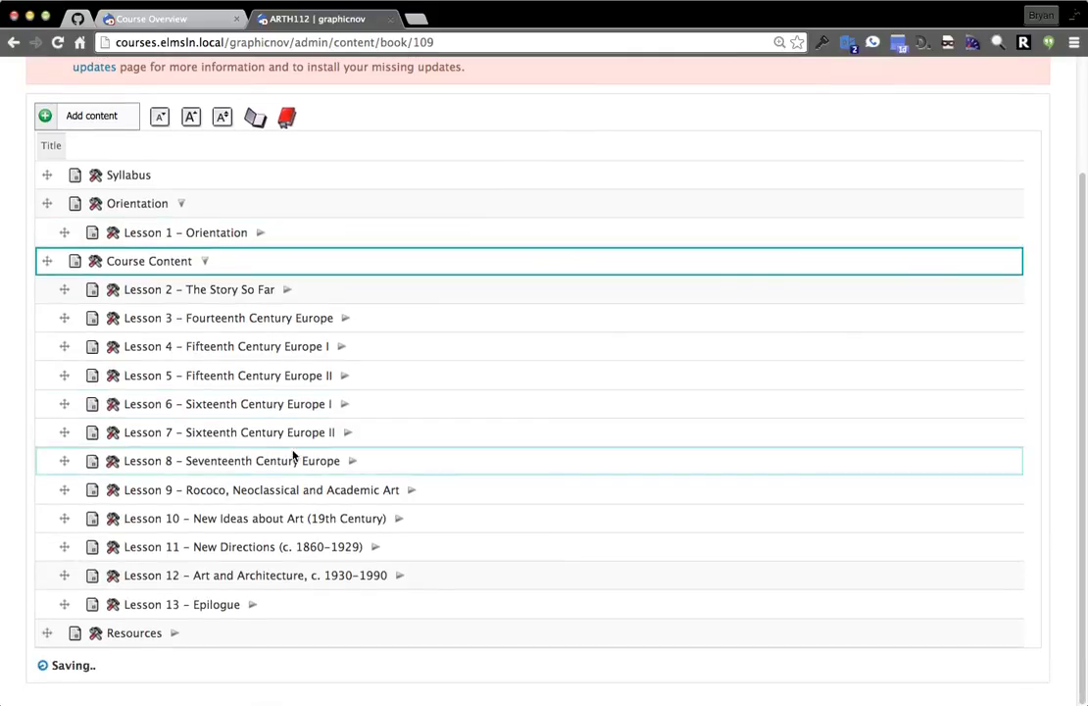
{"action": "scroll", "coordinate": [412, 451], "scroll_direction": "up", "scroll_amount": 1}
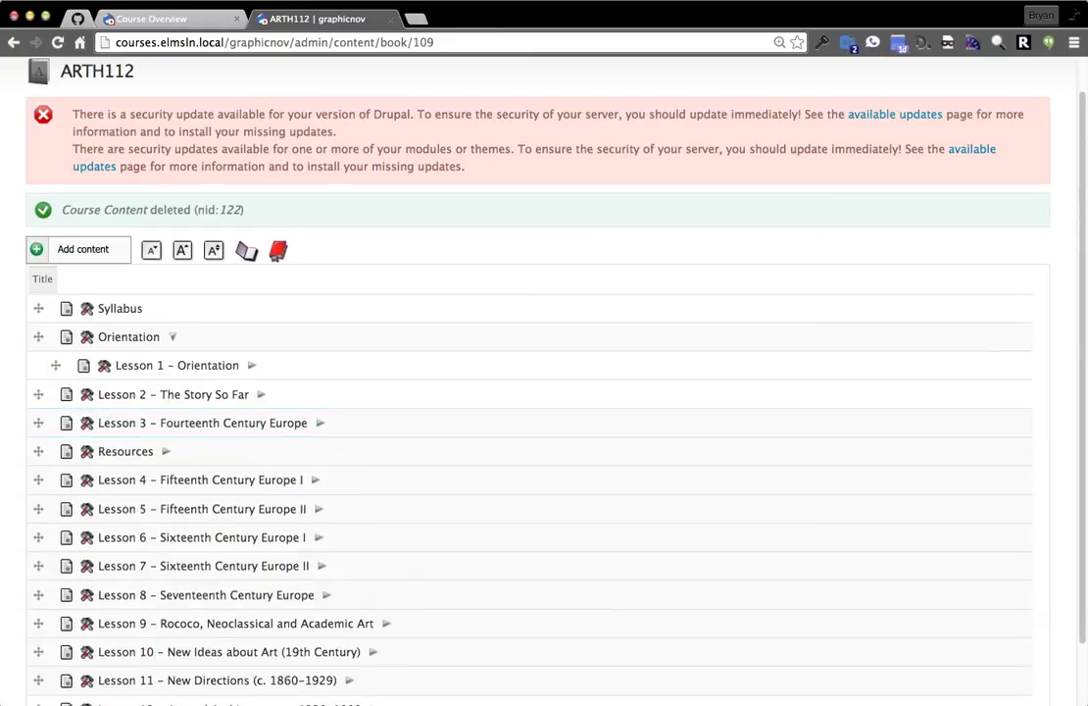
{"action": "left_click", "coordinate": [86, 338]}
{"action": "left_click", "coordinate": [140, 480]}
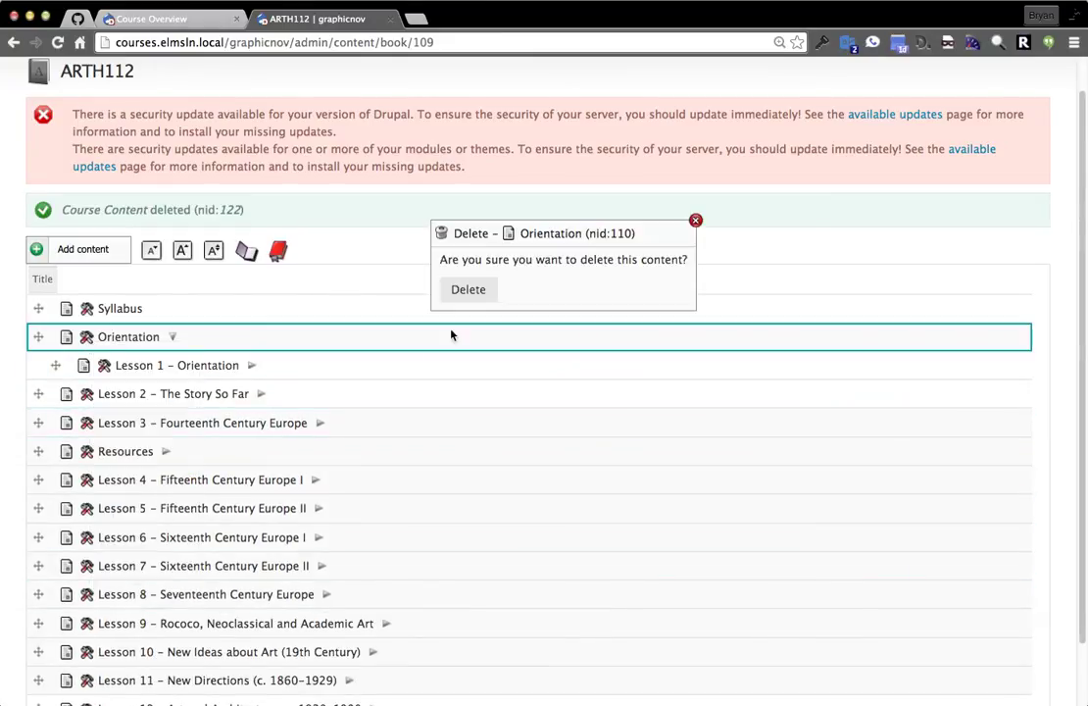
{"action": "left_click", "coordinate": [466, 288]}
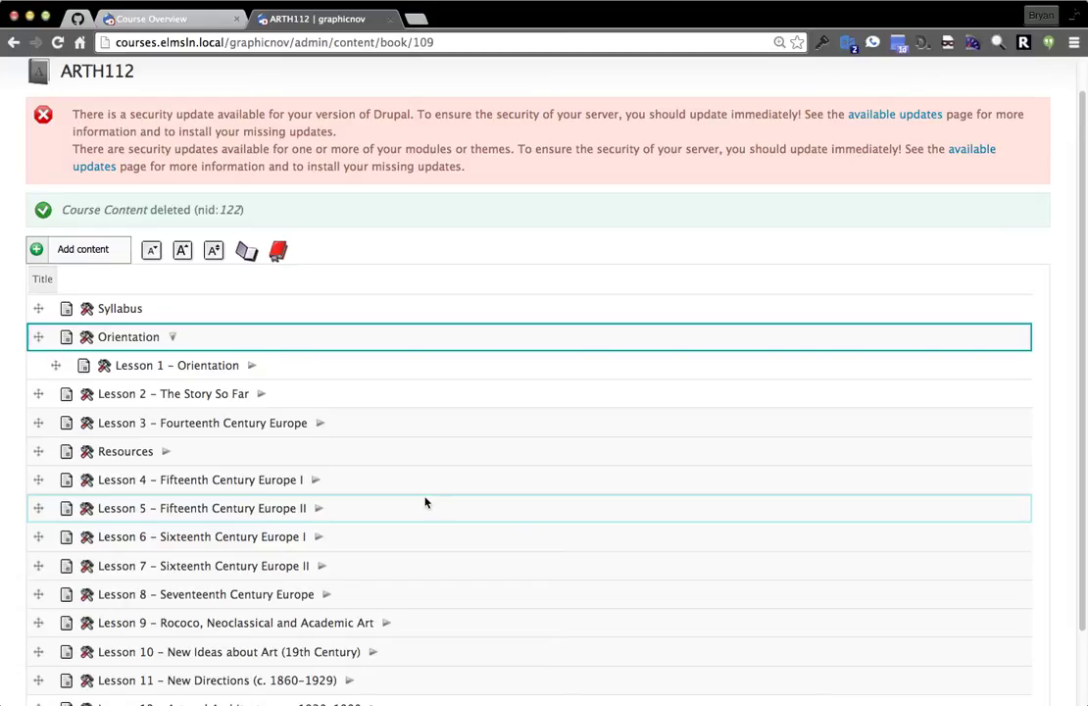
Expand Lesson 3 and Lesson 3.3 to show its topics, and bring up Lesson 3.3's actions.
{"action": "scroll", "coordinate": [465, 526], "scroll_direction": "down", "scroll_amount": 2}
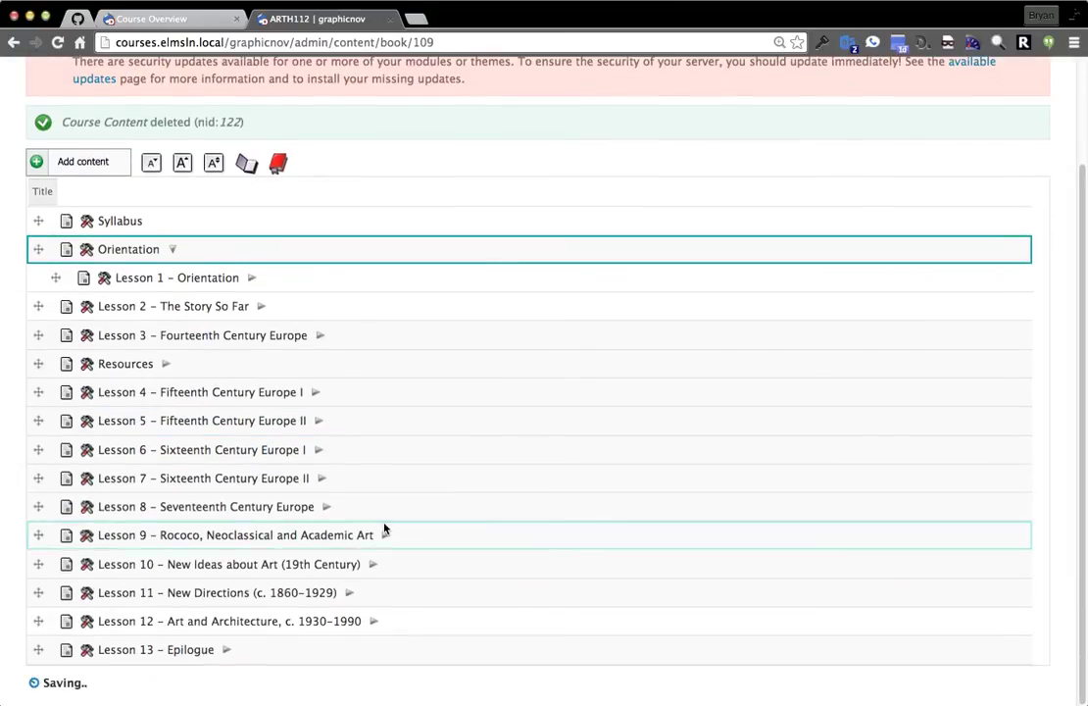
{"action": "left_click", "coordinate": [320, 336]}
{"action": "scroll", "coordinate": [329, 392], "scroll_direction": "down", "scroll_amount": 2}
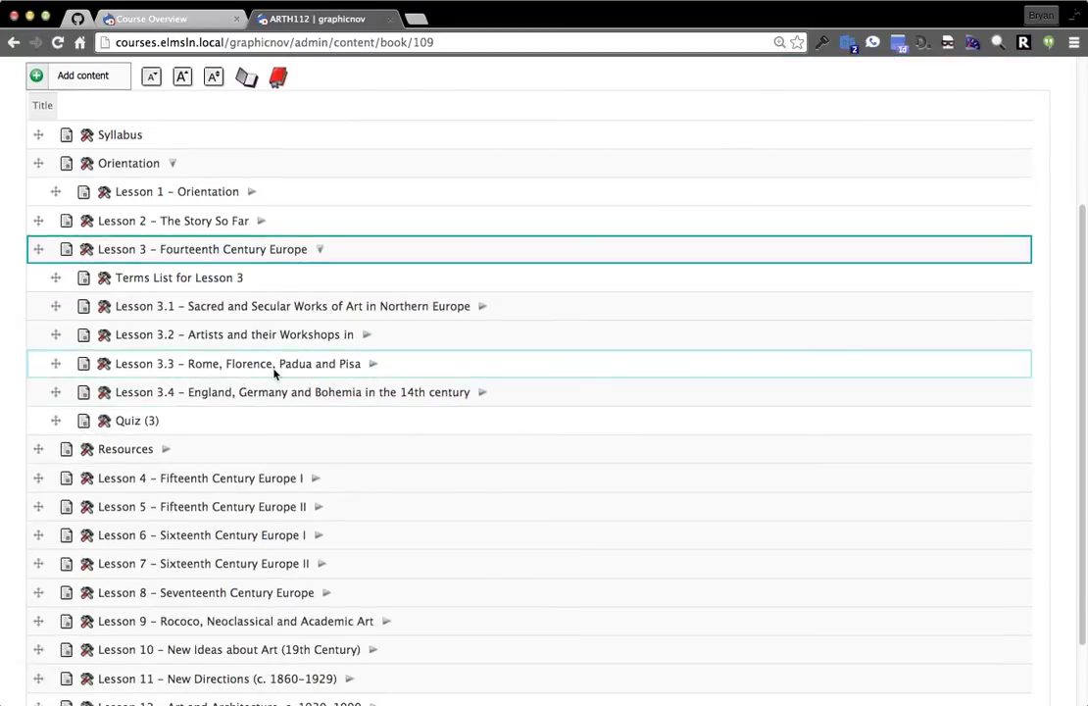
{"action": "scroll", "coordinate": [281, 375], "scroll_direction": "down", "scroll_amount": 2}
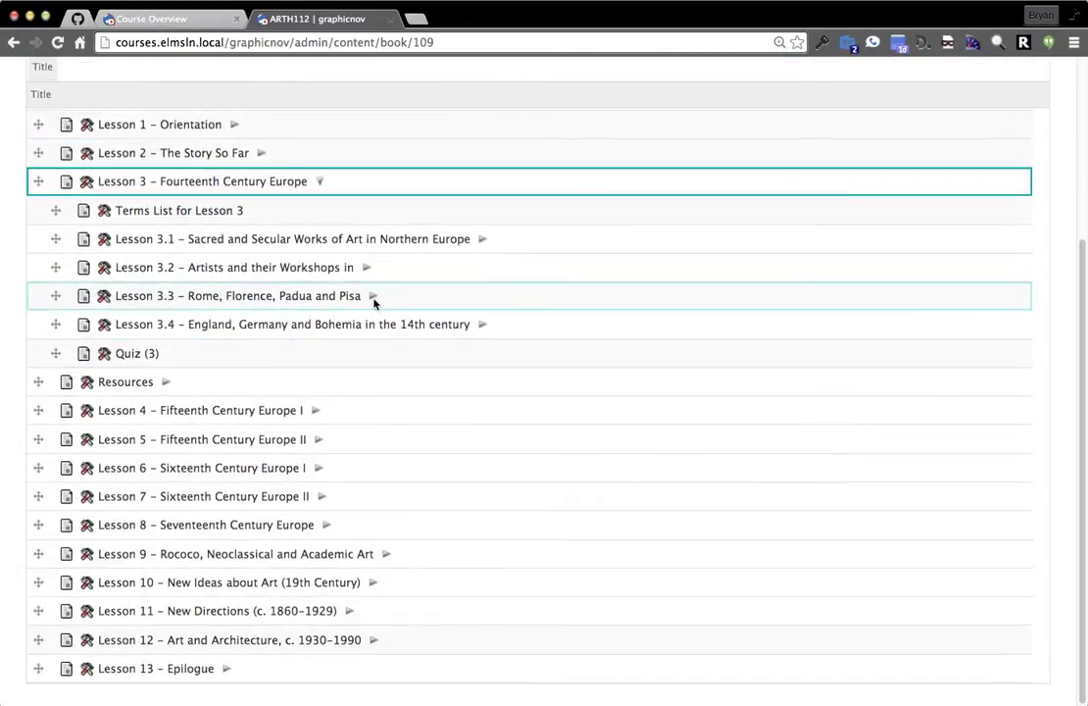
{"action": "left_click", "coordinate": [372, 297]}
{"action": "scroll", "coordinate": [41, 275], "scroll_direction": "down", "scroll_amount": 2}
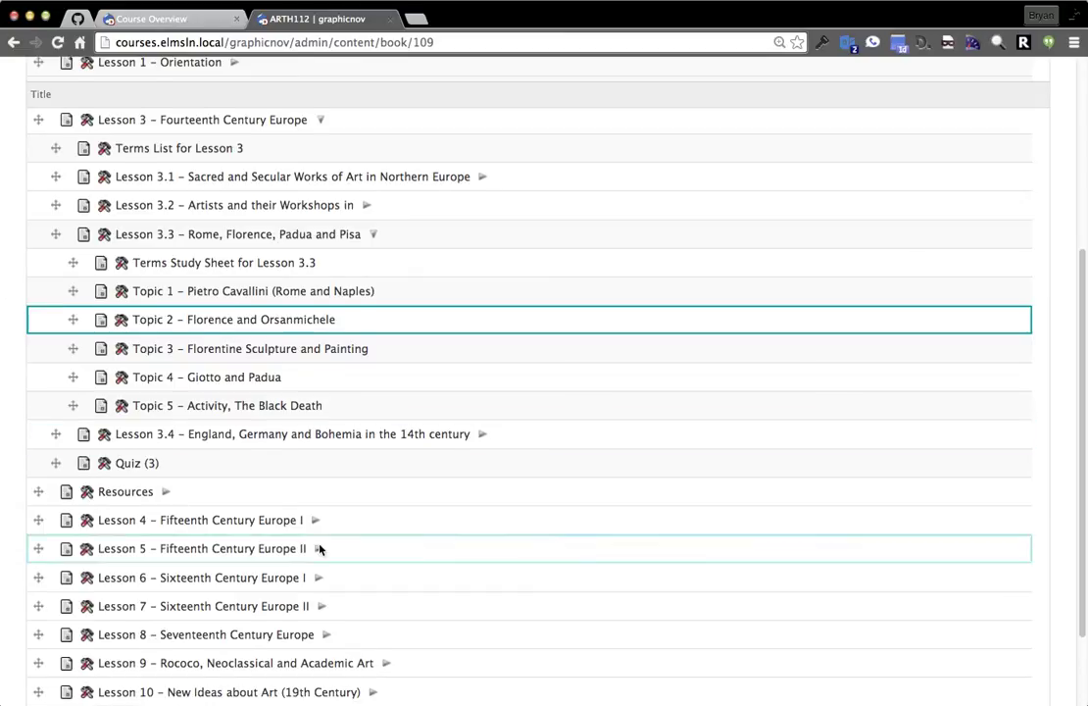
{"action": "scroll", "coordinate": [299, 538], "scroll_direction": "up", "scroll_amount": 3}
{"action": "left_click", "coordinate": [104, 428]}
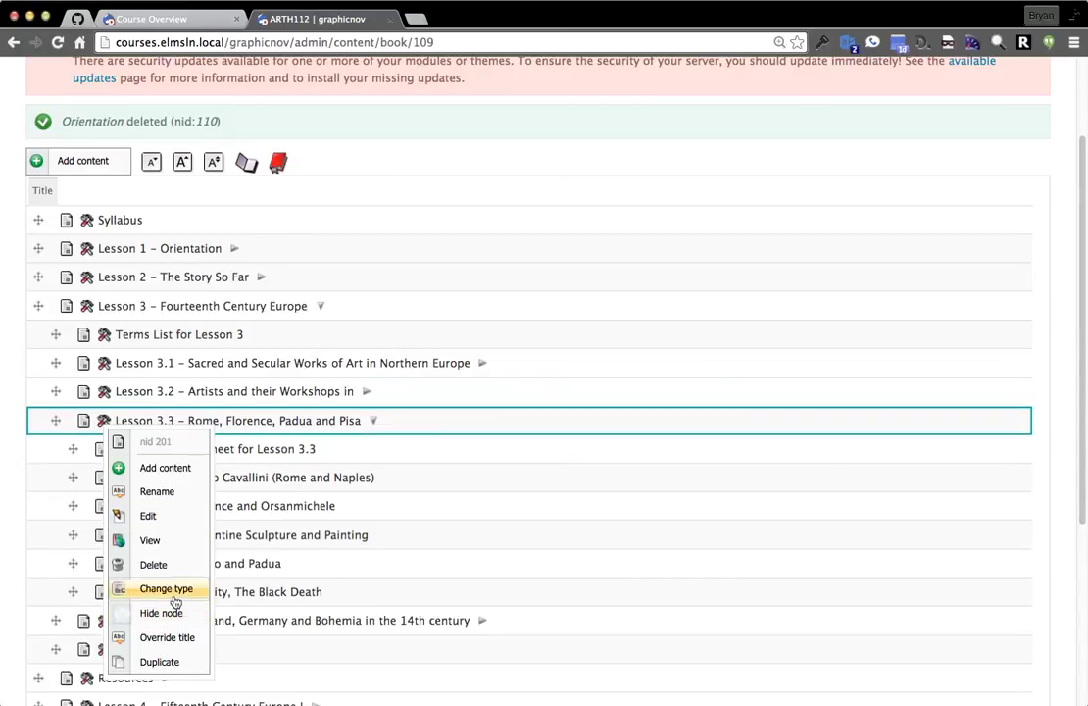
Override Lesson 3.3's title with the token [elmsln_section:module_1] and submit it.
{"action": "left_click", "coordinate": [165, 637]}
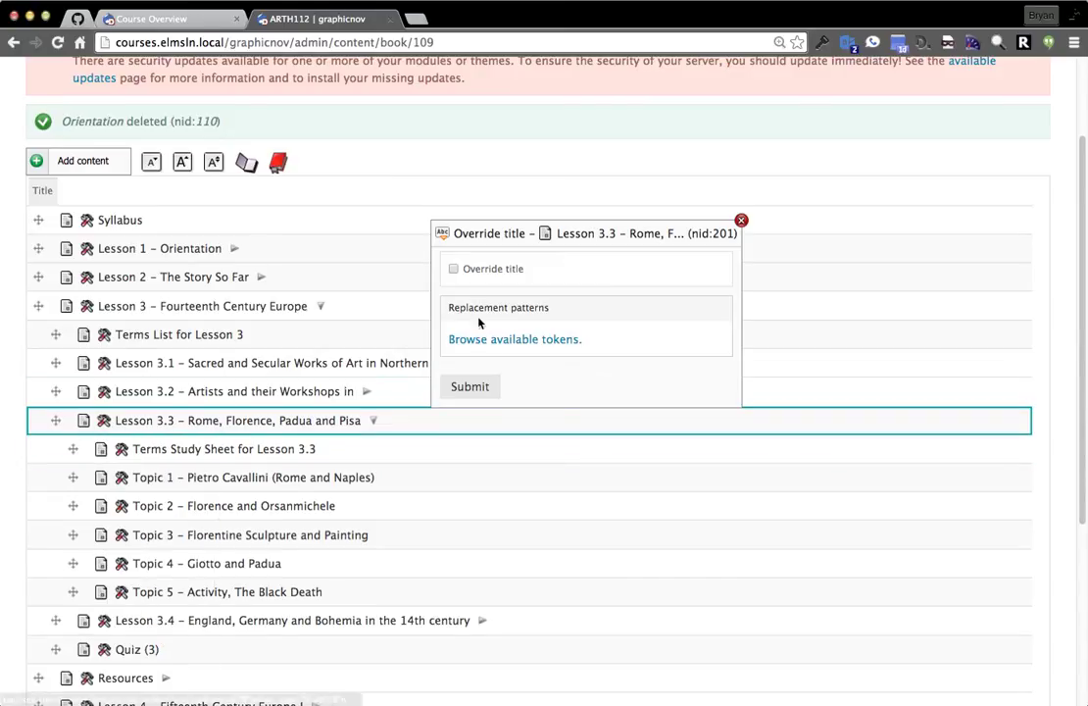
{"action": "left_click", "coordinate": [477, 270]}
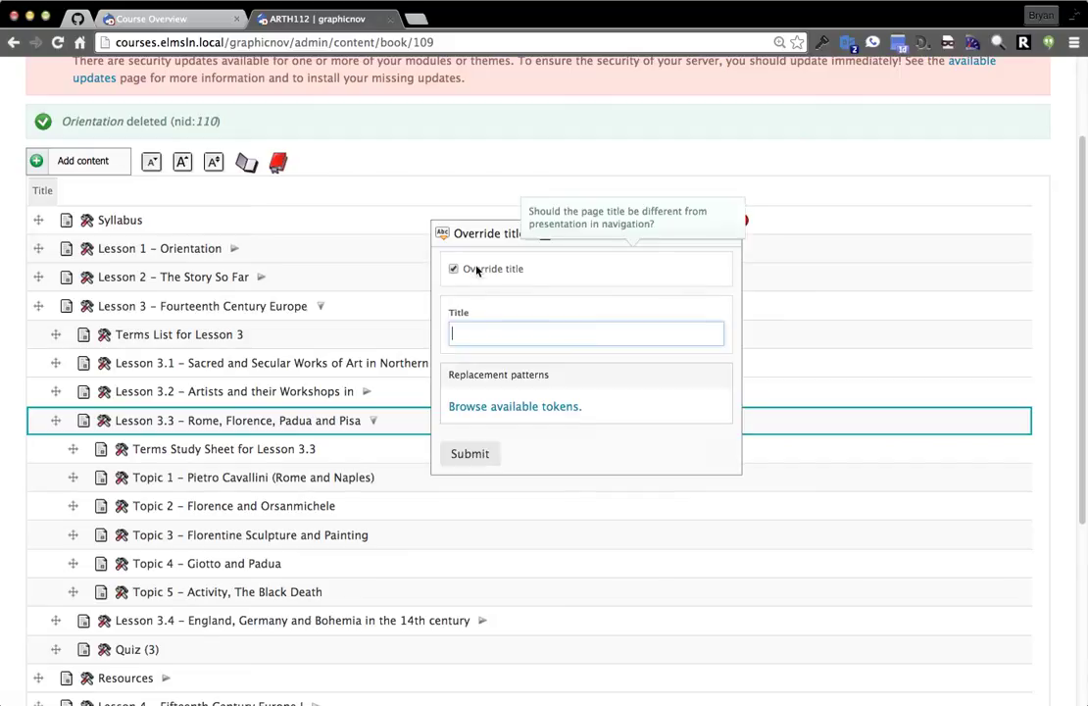
{"action": "left_click", "coordinate": [499, 407]}
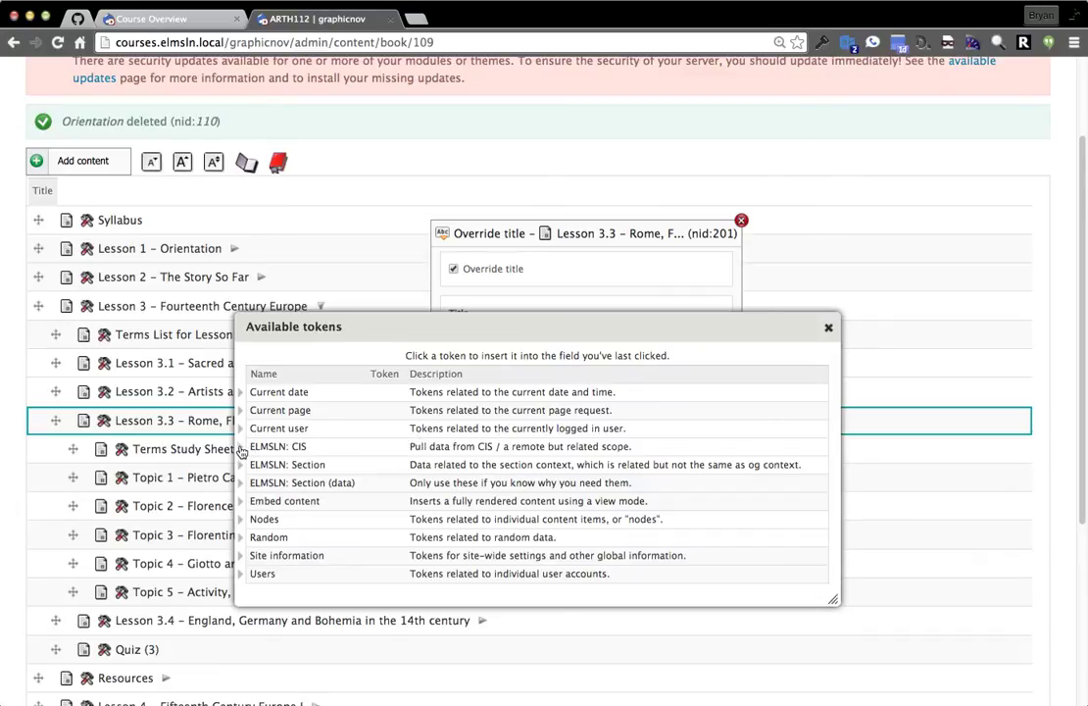
{"action": "left_click", "coordinate": [241, 464]}
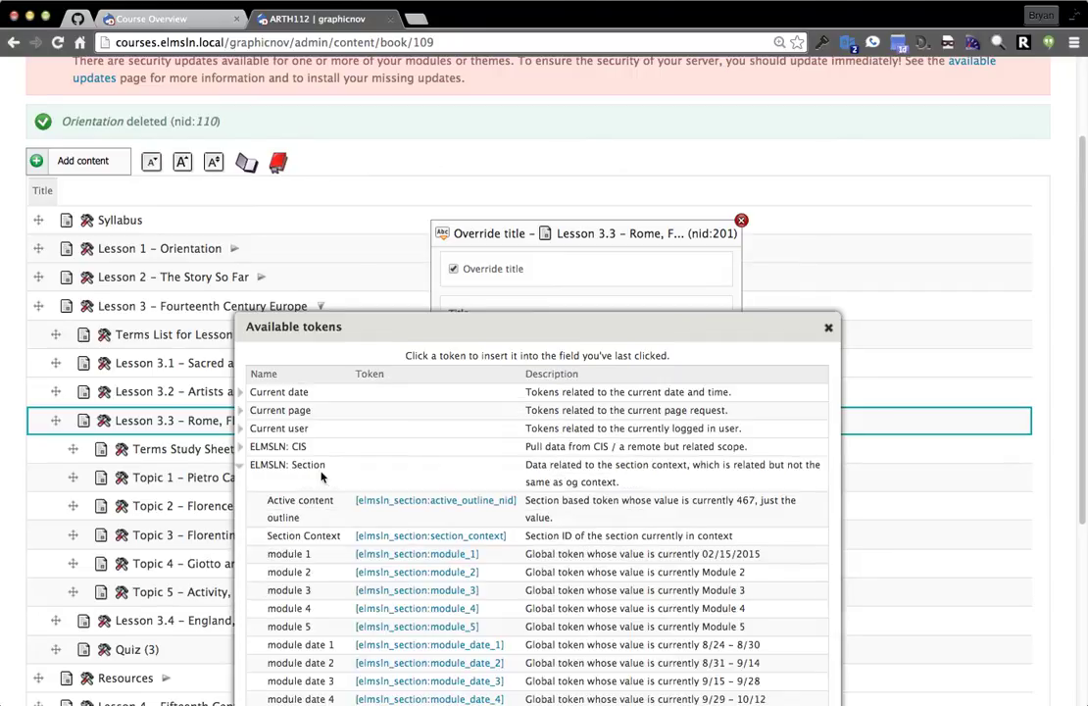
{"action": "scroll", "coordinate": [398, 587], "scroll_direction": "down", "scroll_amount": 3}
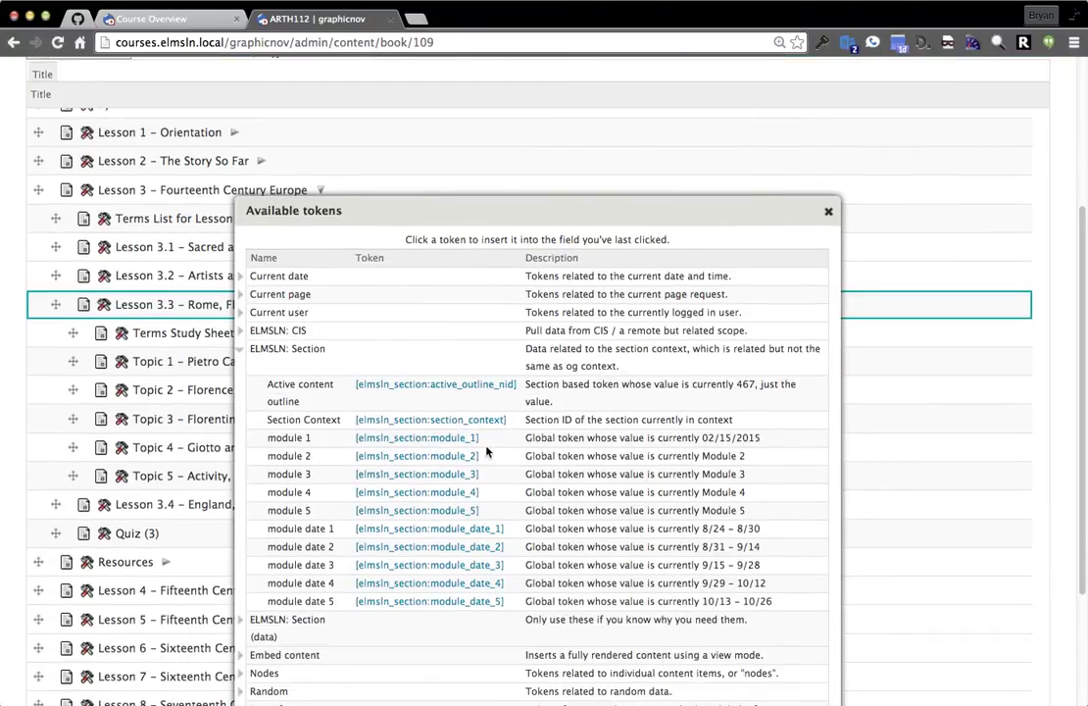
{"action": "left_click_drag", "start_coordinate": [478, 438], "coordinate": [356, 438]}
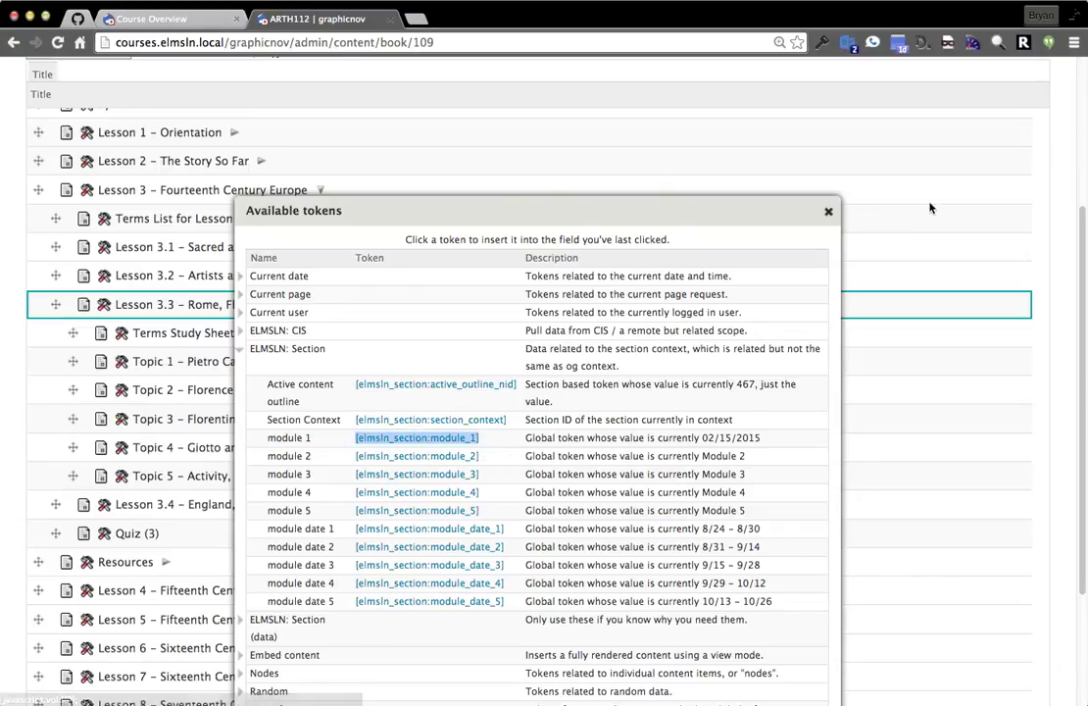
{"action": "left_click", "coordinate": [829, 211]}
{"action": "left_click", "coordinate": [536, 335]}
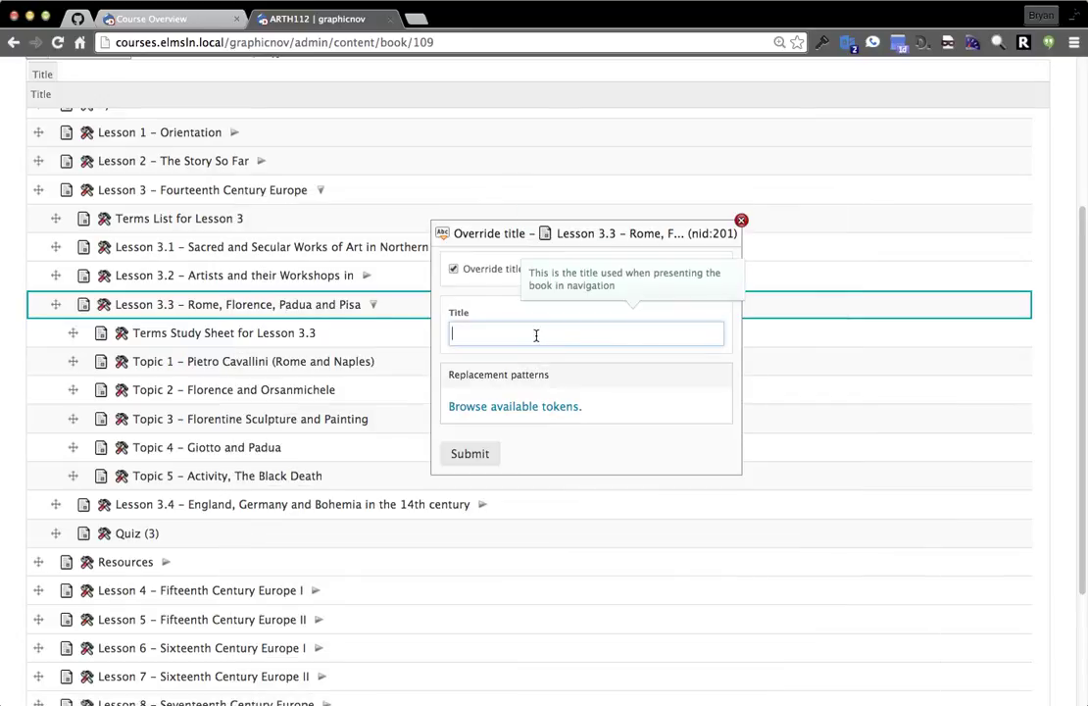
{"action": "left_click", "coordinate": [471, 456]}
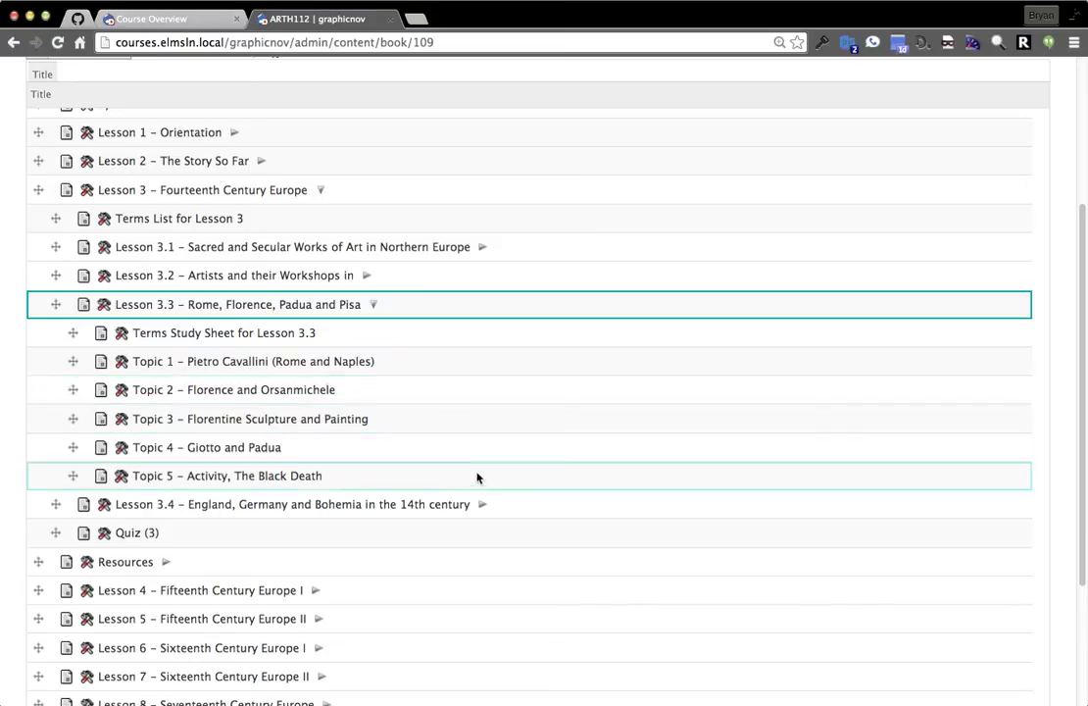
{"action": "scroll", "coordinate": [372, 451], "scroll_direction": "up", "scroll_amount": 5}
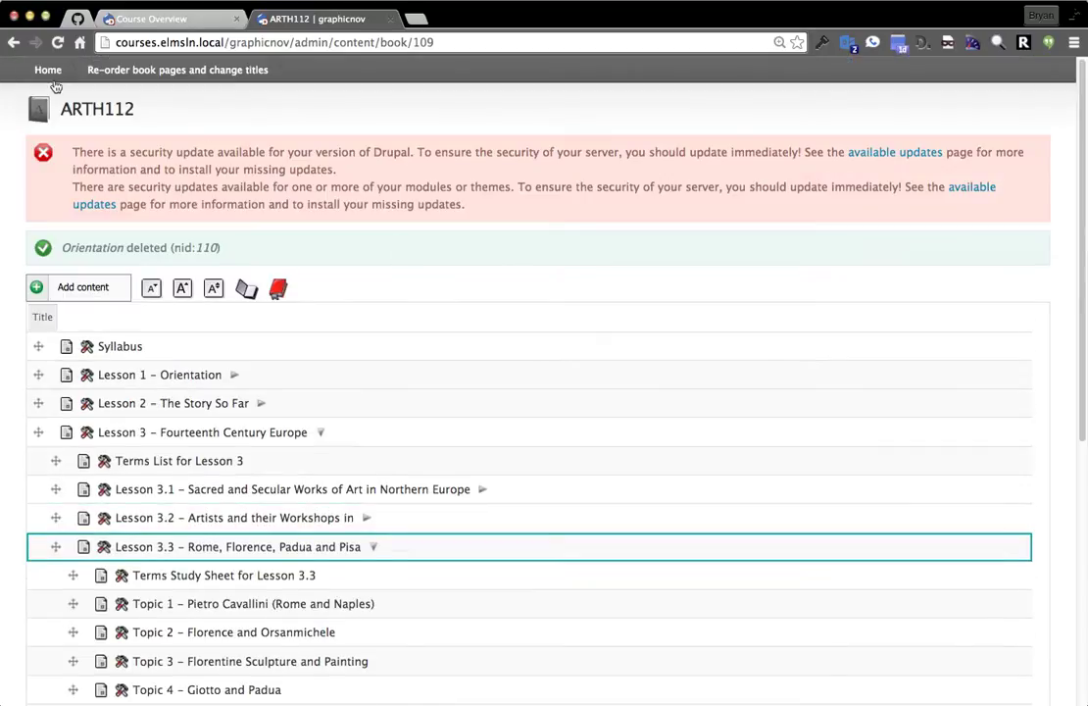
Open the graphicnov course home in a new tab and look through its Week 1–14 outline.
{"action": "left_click", "coordinate": [41, 64], "text": "super"}
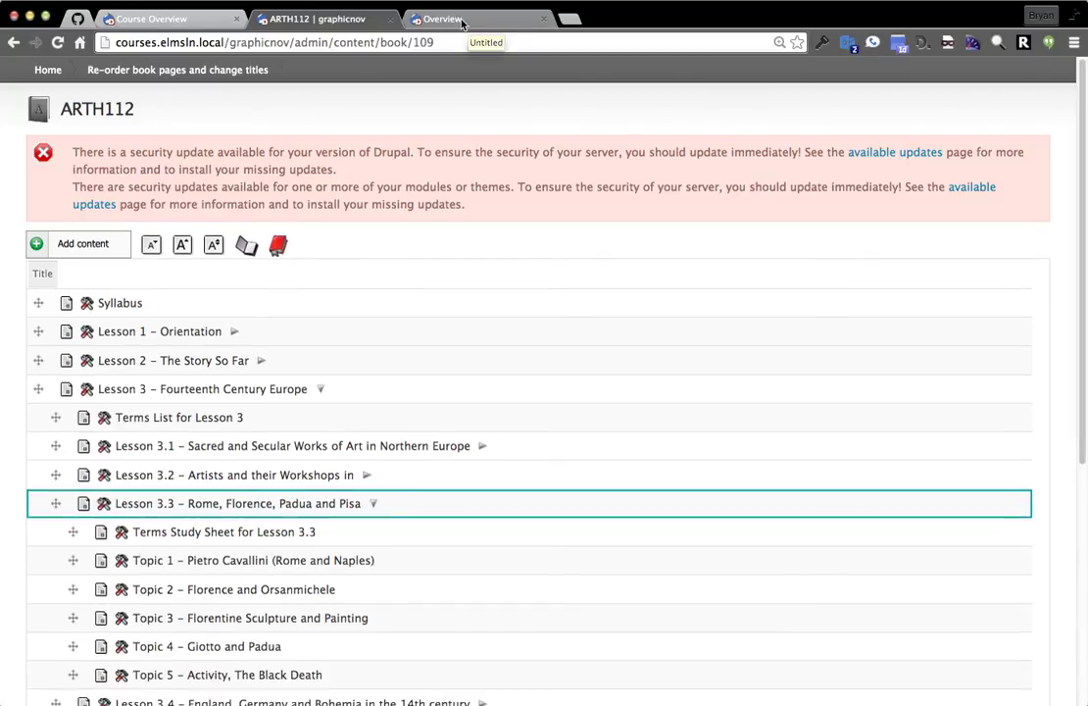
{"action": "left_click", "coordinate": [462, 19]}
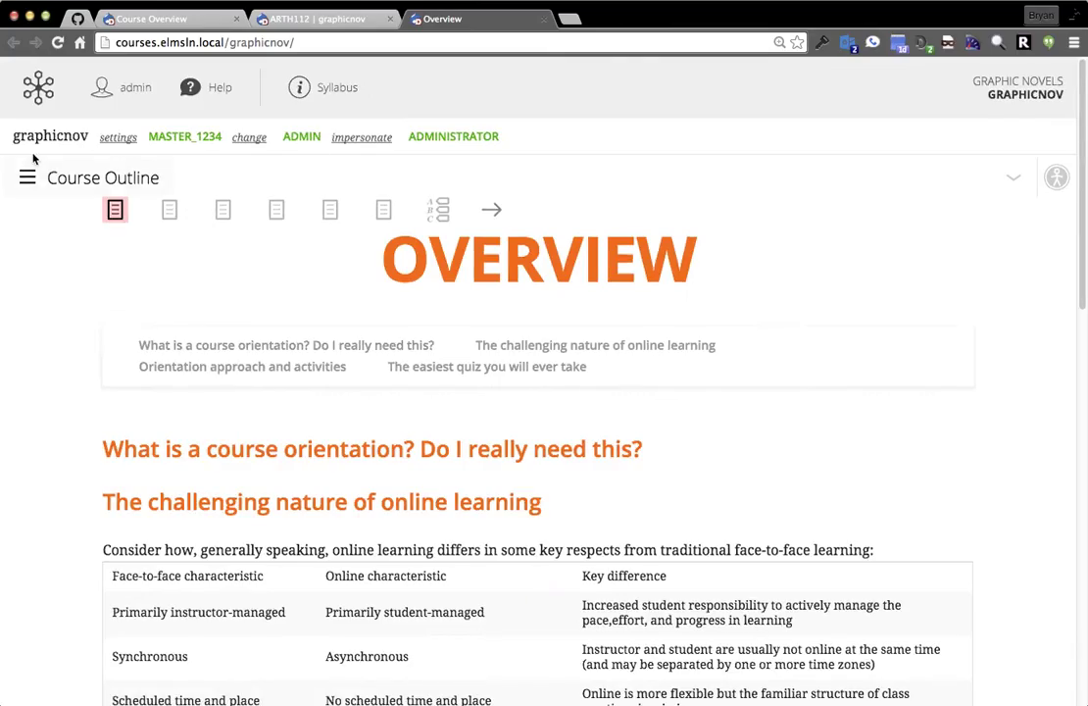
{"action": "left_click", "coordinate": [62, 180]}
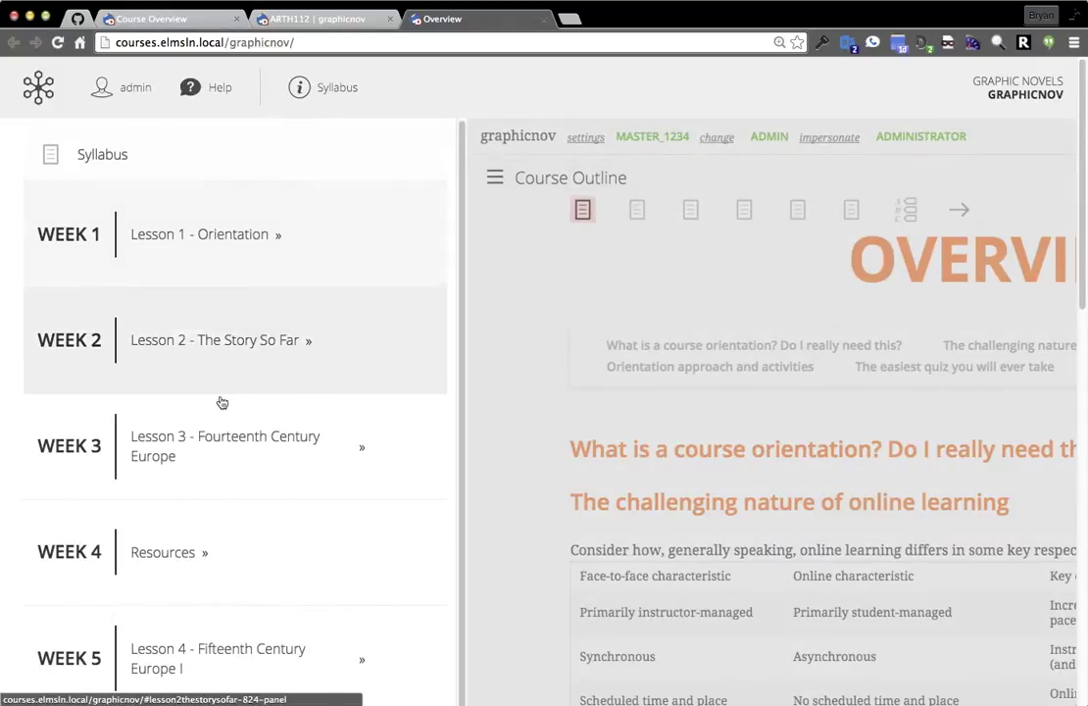
{"action": "scroll", "coordinate": [236, 352], "scroll_direction": "down", "scroll_amount": 2}
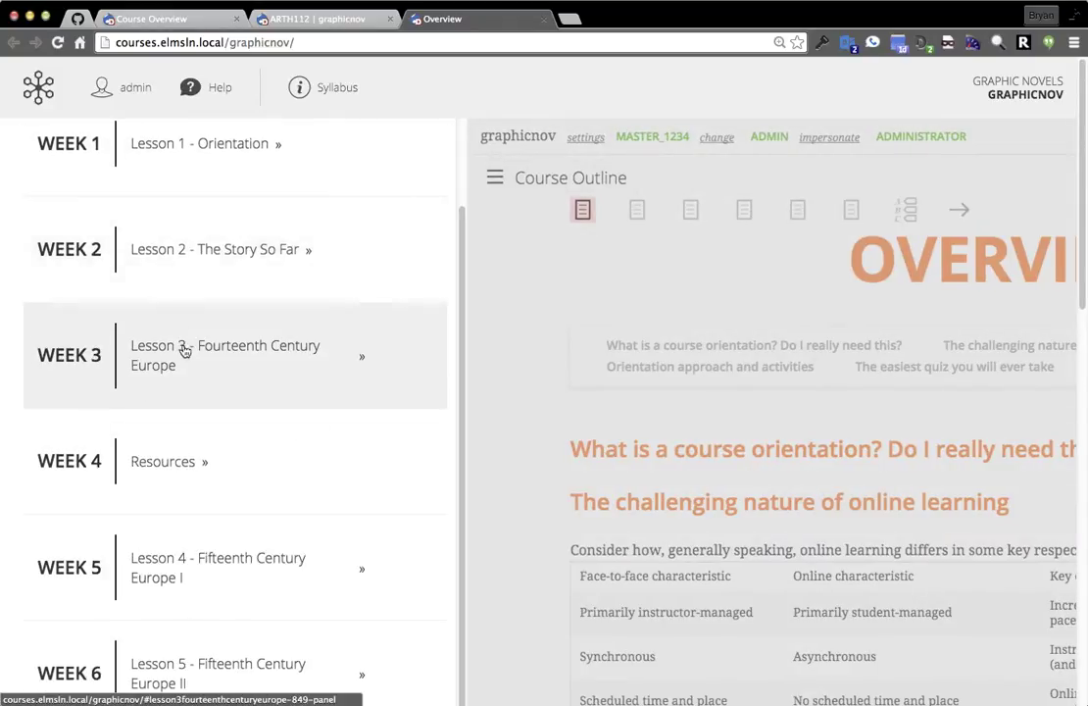
{"action": "scroll", "coordinate": [232, 267], "scroll_direction": "down", "scroll_amount": 10}
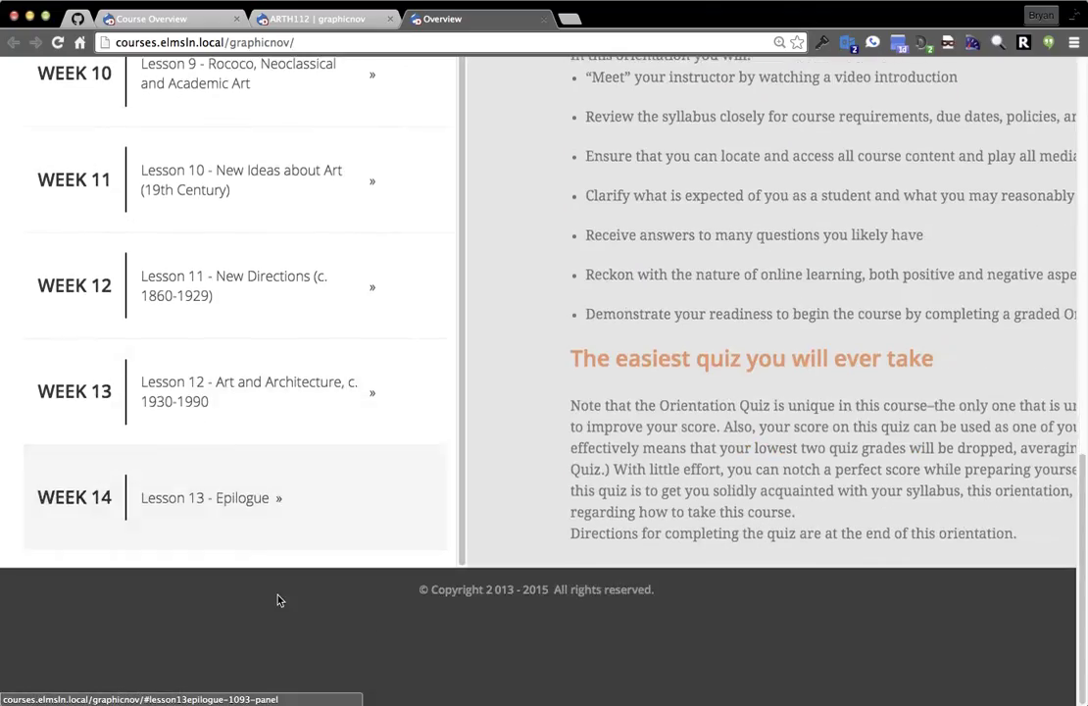
{"action": "scroll", "coordinate": [277, 599], "scroll_direction": "up", "scroll_amount": 12}
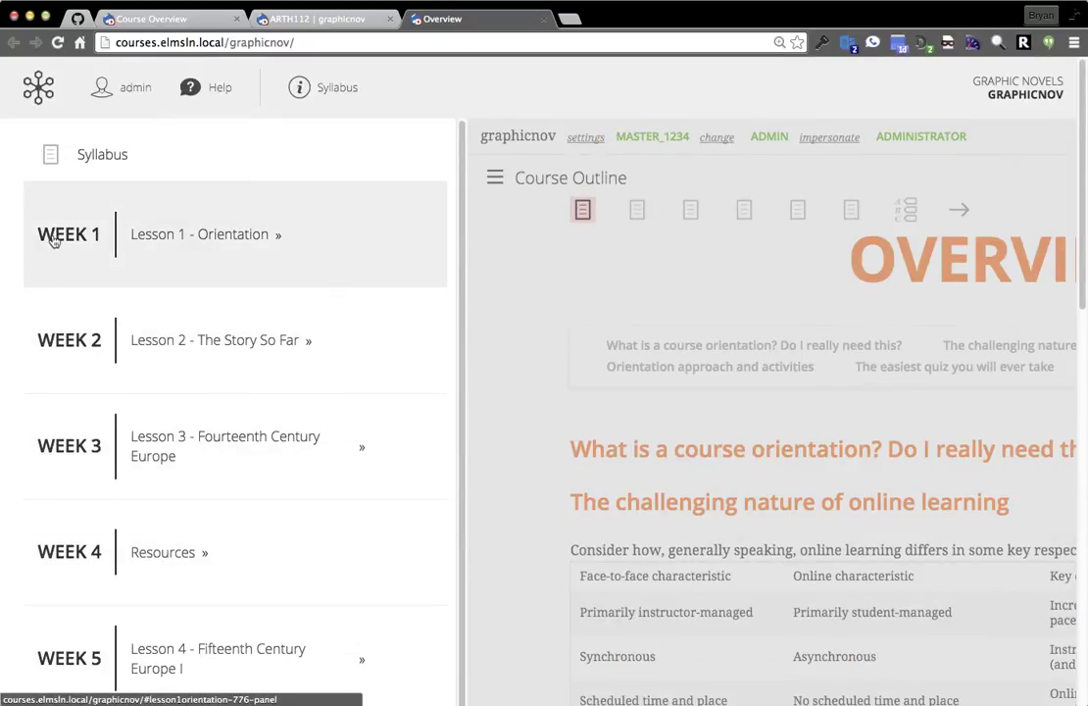
{"action": "left_click", "coordinate": [517, 271]}
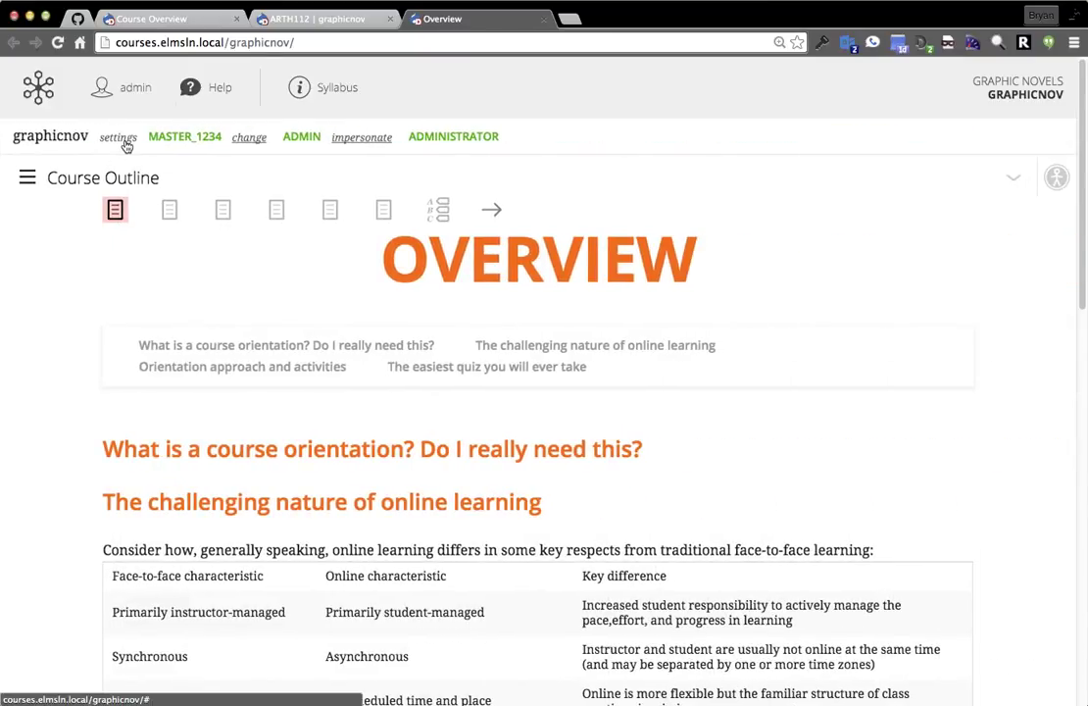
Go to Appearance and open Settings for the default MOOC – Foundation Access theme.
{"action": "left_click", "coordinate": [121, 141]}
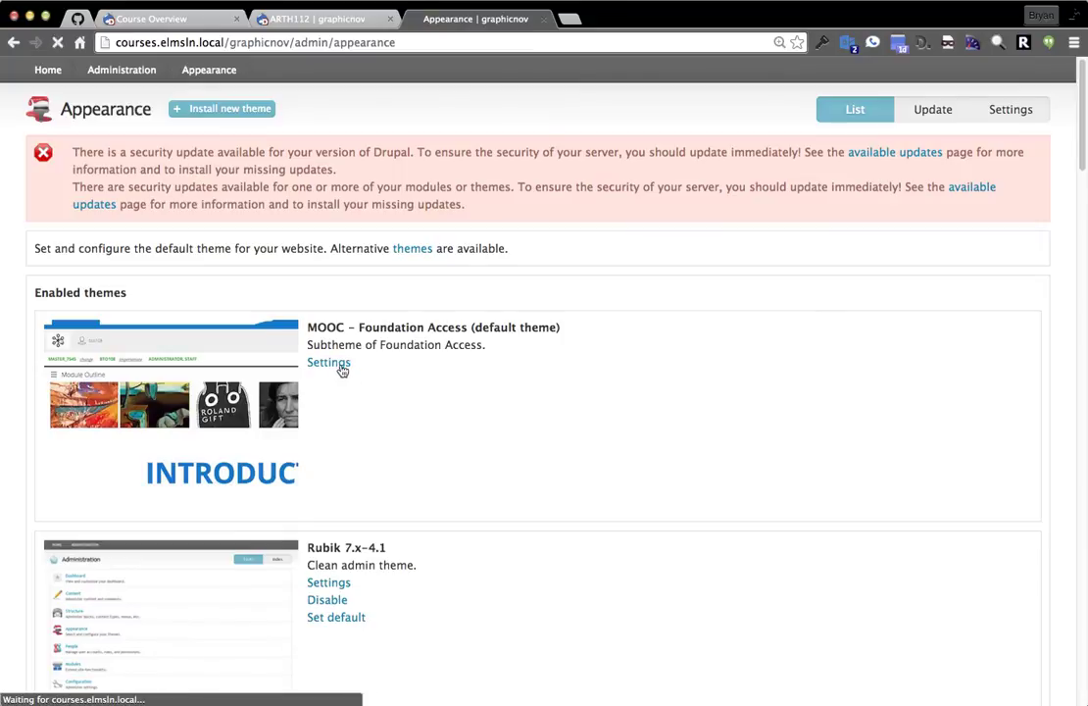
{"action": "left_click", "coordinate": [329, 363]}
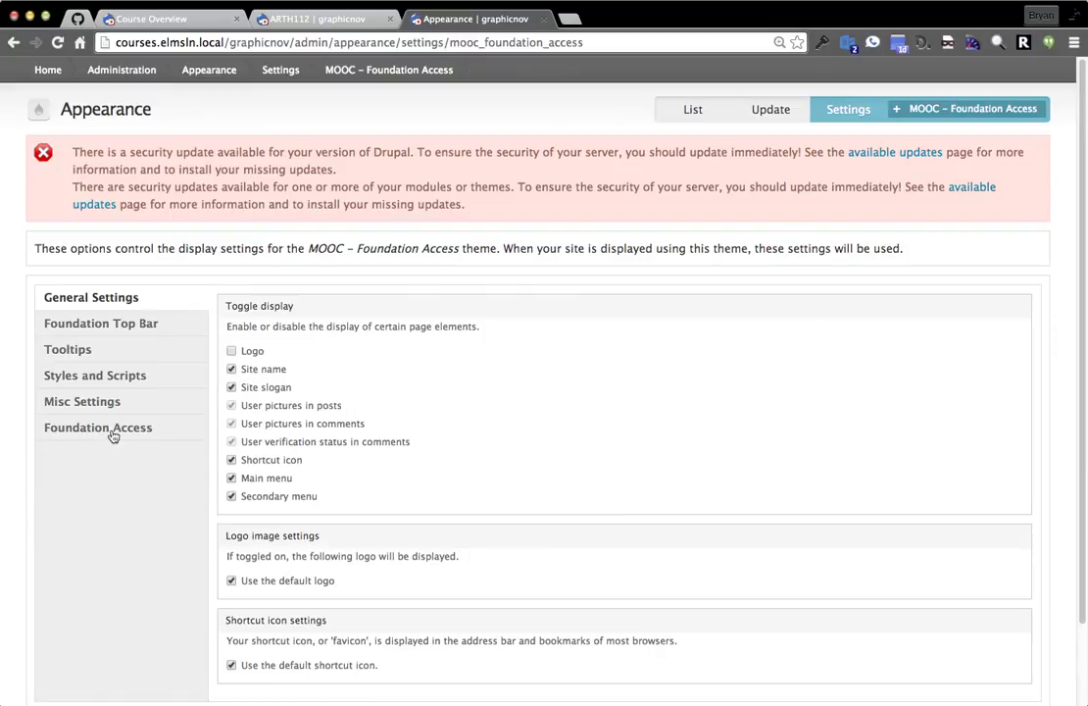
Set Foundation Access outline labeling to Auto apply label only, with the outline label Lesson.
{"action": "left_click", "coordinate": [124, 431]}
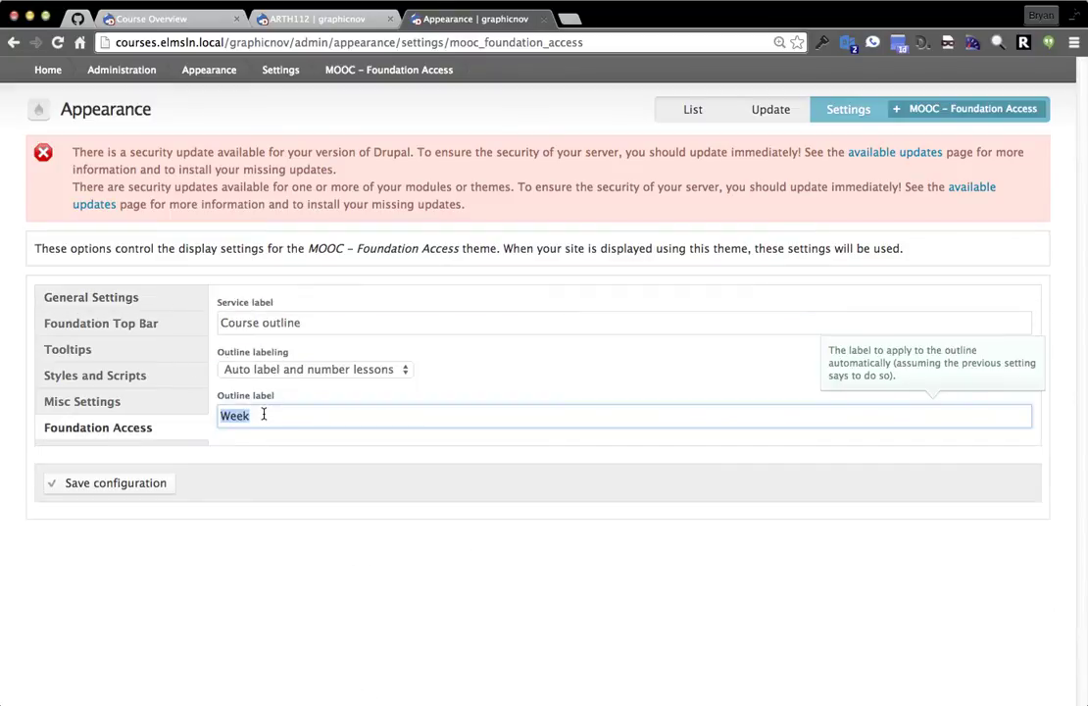
{"action": "left_click", "coordinate": [363, 369]}
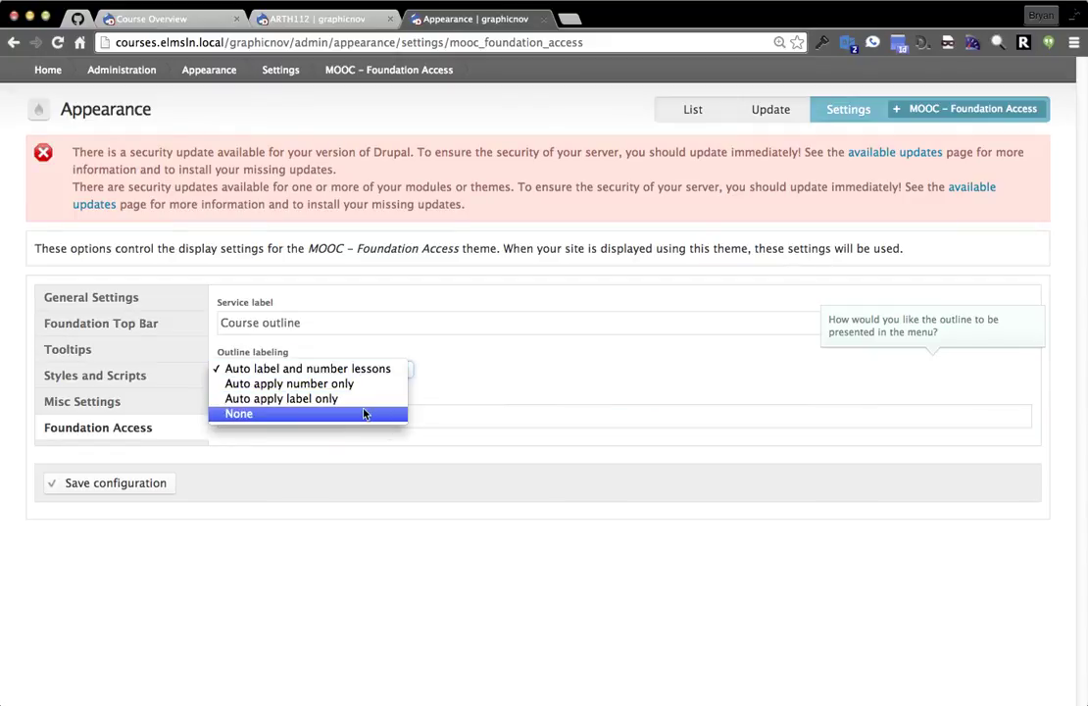
{"action": "left_click", "coordinate": [489, 368]}
{"action": "left_click", "coordinate": [368, 372]}
{"action": "left_click", "coordinate": [348, 400]}
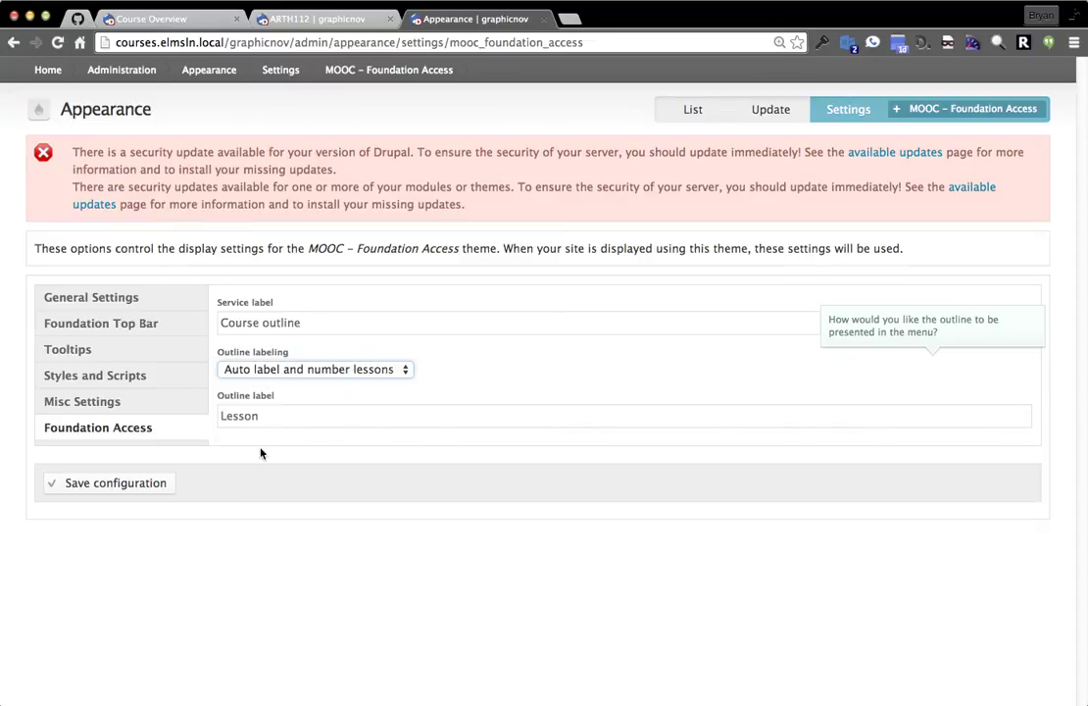
{"action": "triple_click", "coordinate": [260, 323]}
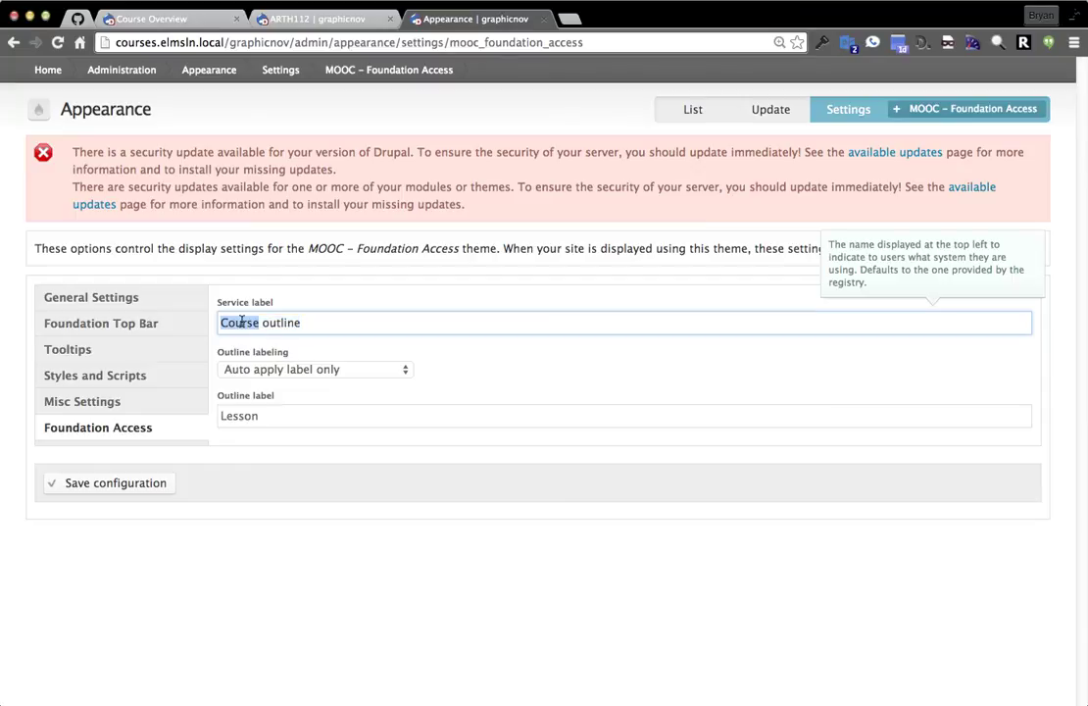
{"action": "left_click", "coordinate": [131, 501]}
{"action": "left_click", "coordinate": [91, 400]}
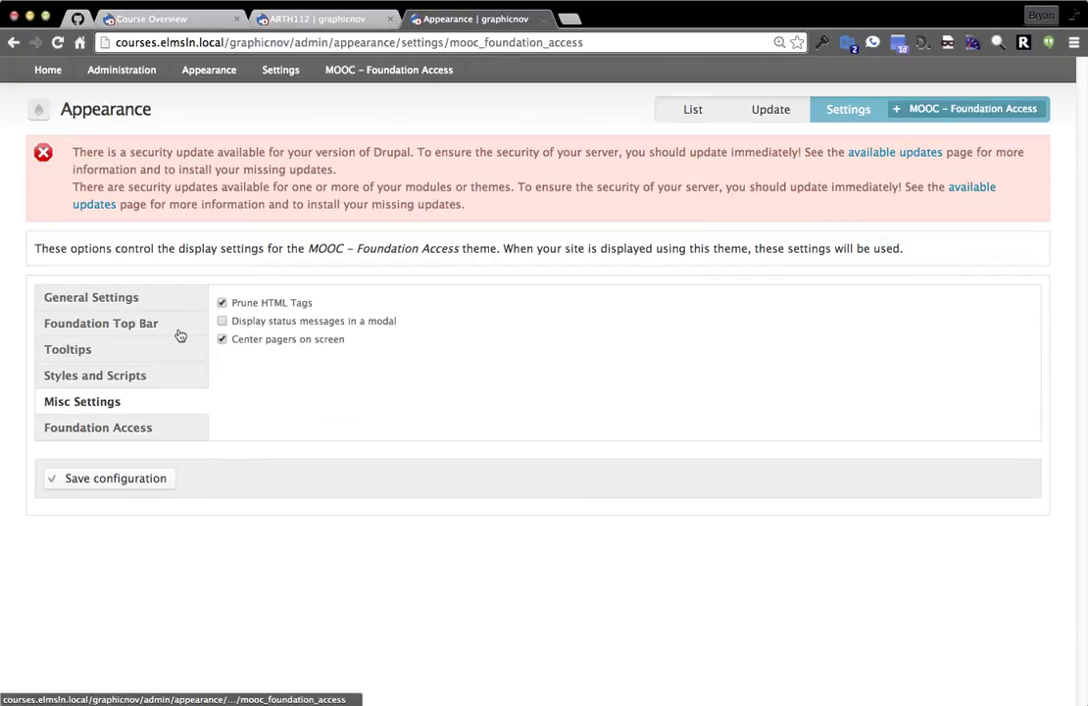
Replace the default logo with snowflakes-dark.jpg and save the Foundation Access configuration.
{"action": "left_click", "coordinate": [116, 293]}
{"action": "scroll", "coordinate": [228, 246], "scroll_direction": "down", "scroll_amount": 2}
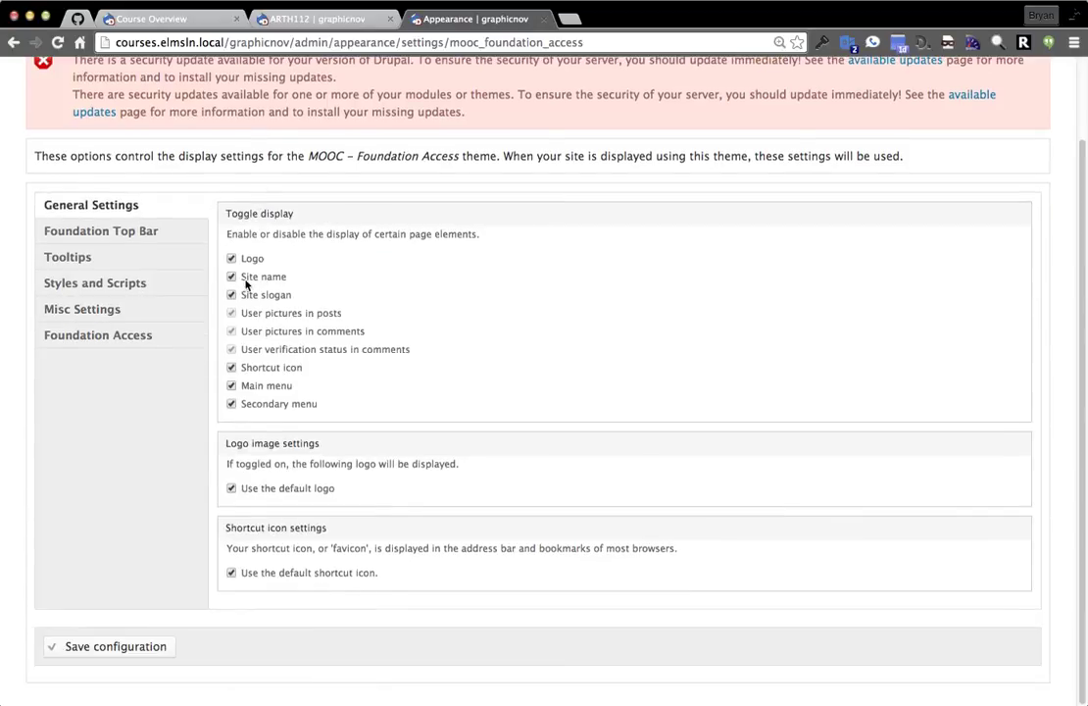
{"action": "left_click", "coordinate": [231, 488]}
{"action": "scroll", "coordinate": [157, 480], "scroll_direction": "down", "scroll_amount": 2}
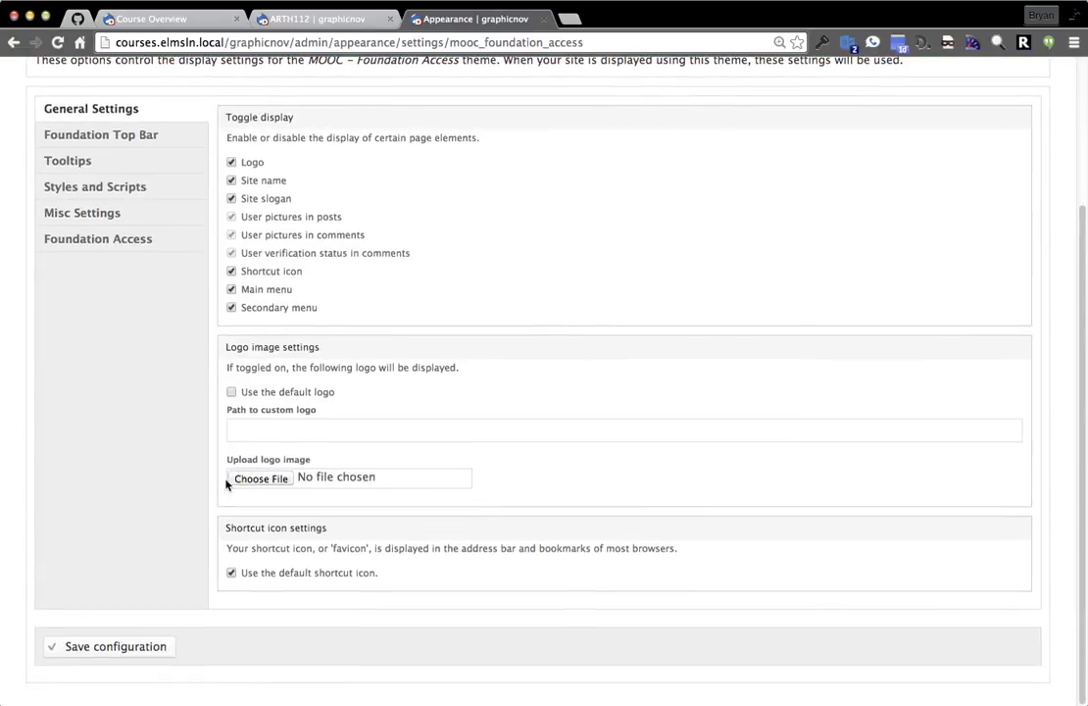
{"action": "left_click", "coordinate": [258, 478]}
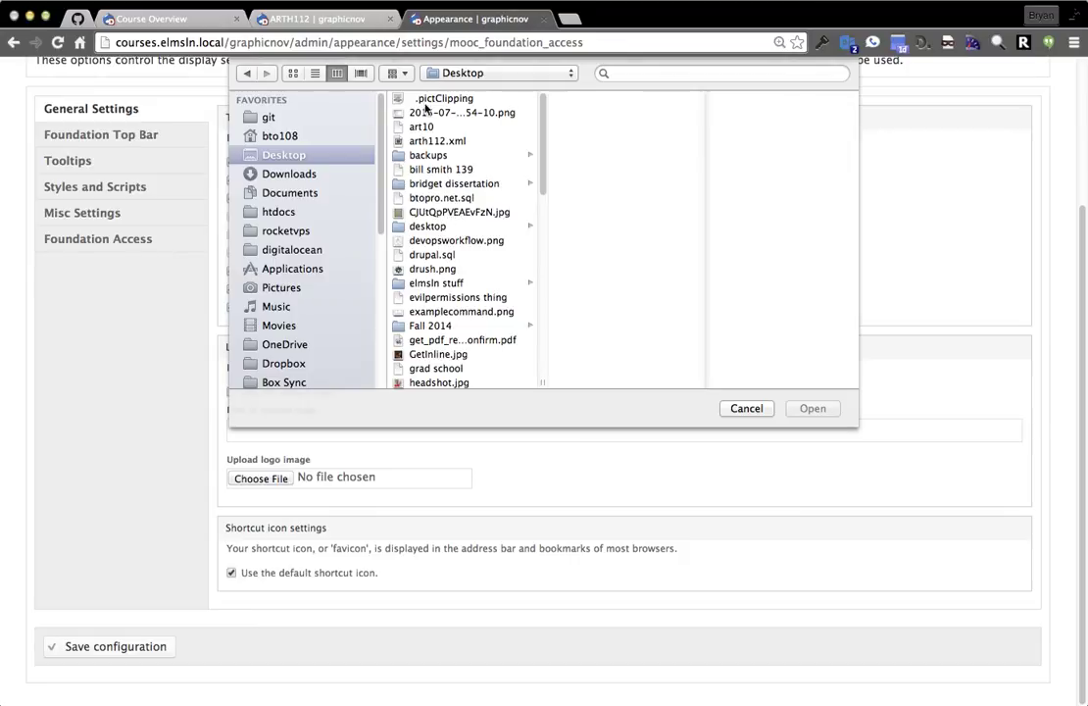
{"action": "scroll", "coordinate": [425, 105], "scroll_direction": "down", "scroll_amount": 10}
{"action": "scroll", "coordinate": [424, 177], "scroll_direction": "down", "scroll_amount": 6}
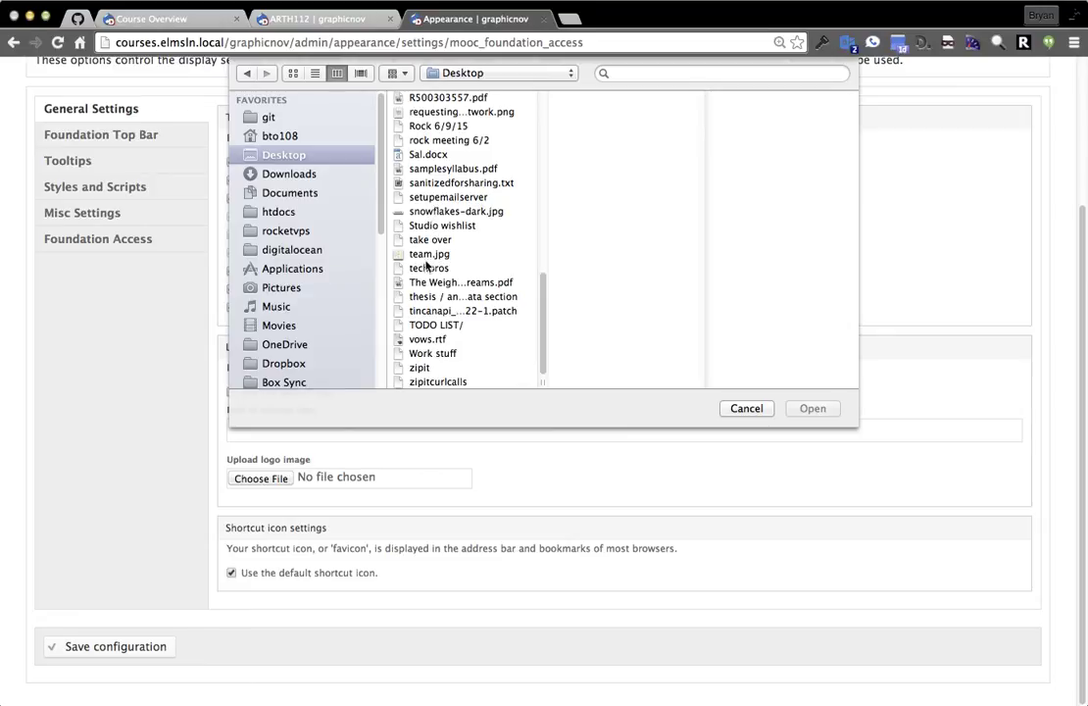
{"action": "left_click", "coordinate": [436, 212]}
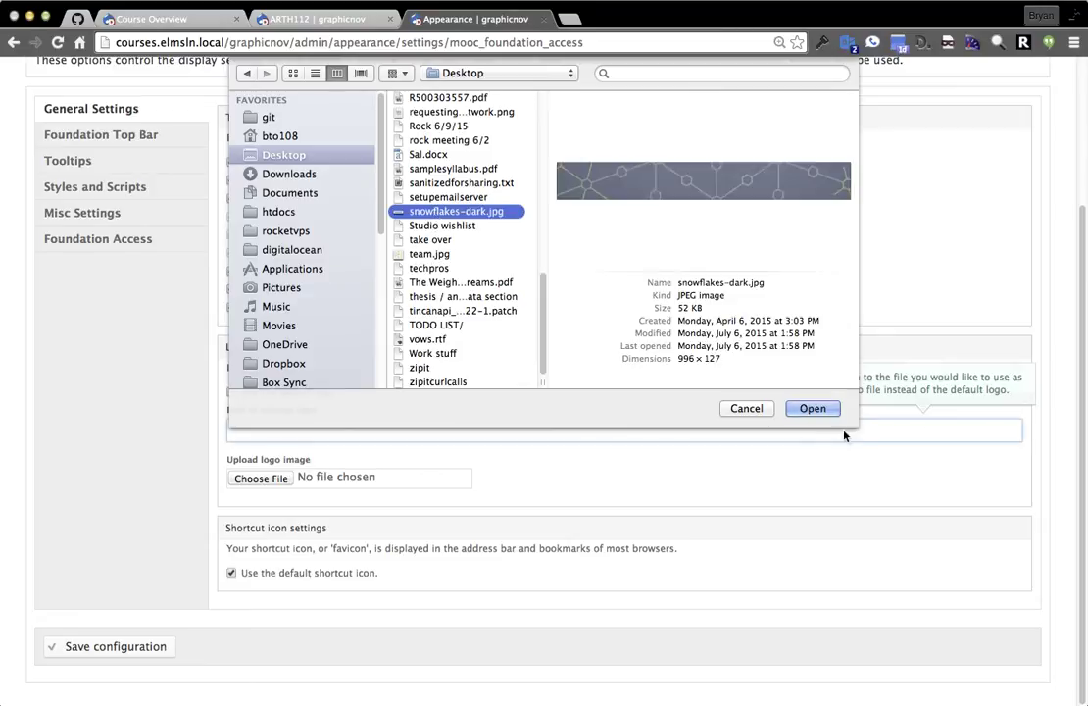
{"action": "left_click", "coordinate": [812, 409]}
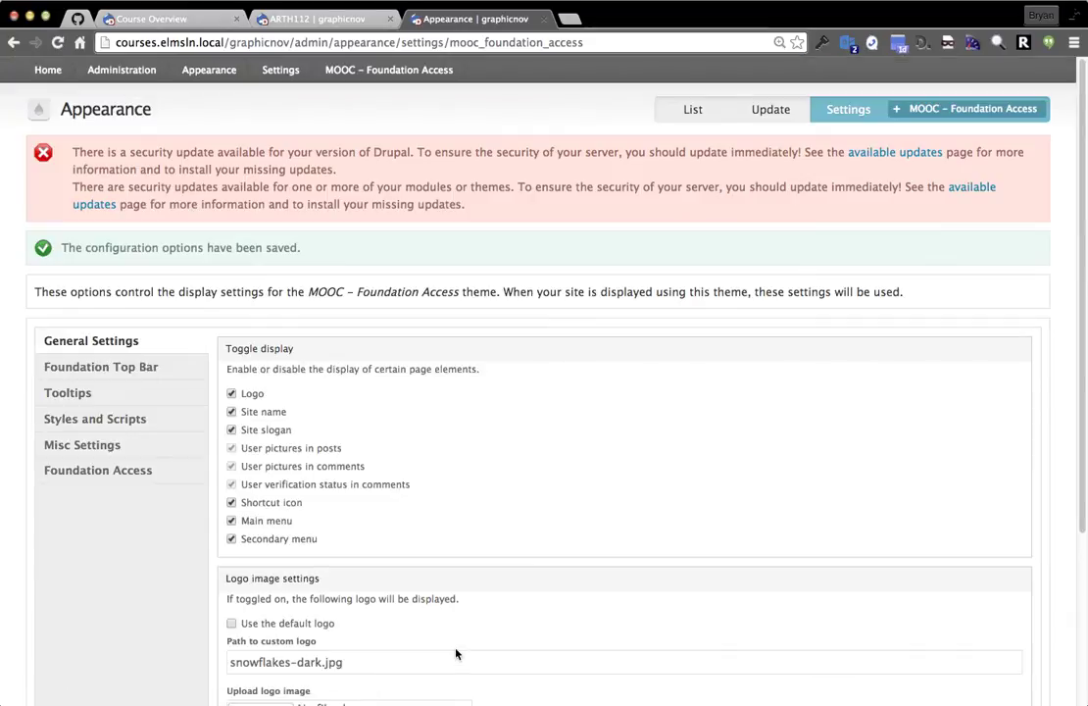
Return to the Overview page and view Lesson 1 – Orientation in the Lesson Outline.
{"action": "left_click", "coordinate": [8, 46]}
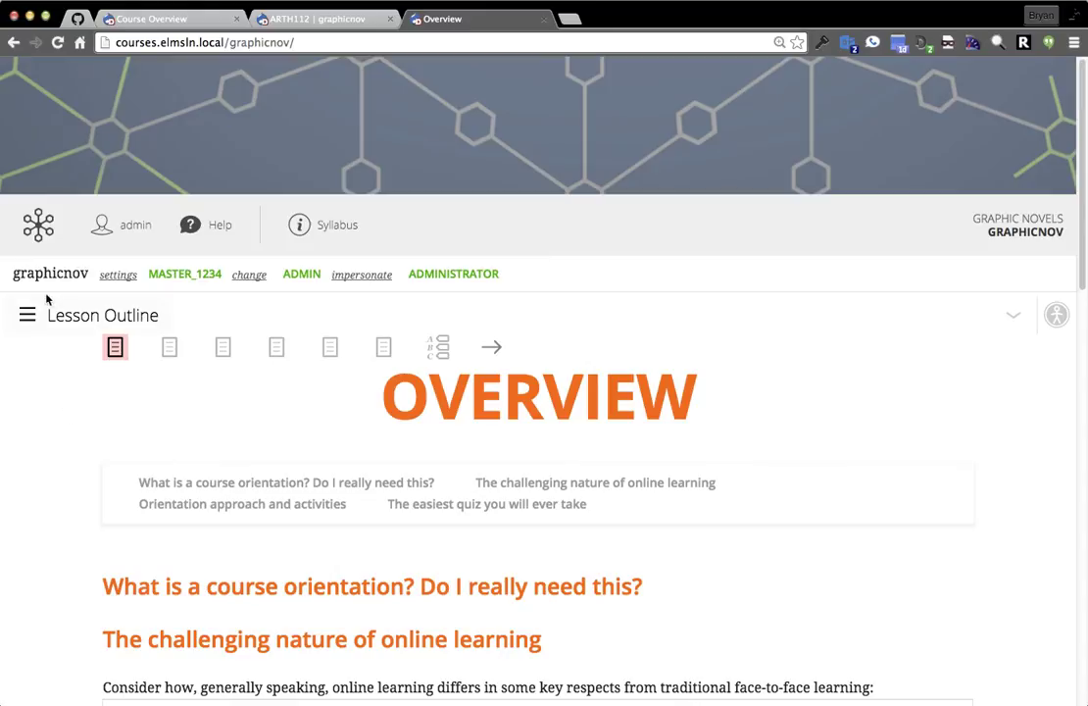
{"action": "left_click", "coordinate": [106, 319]}
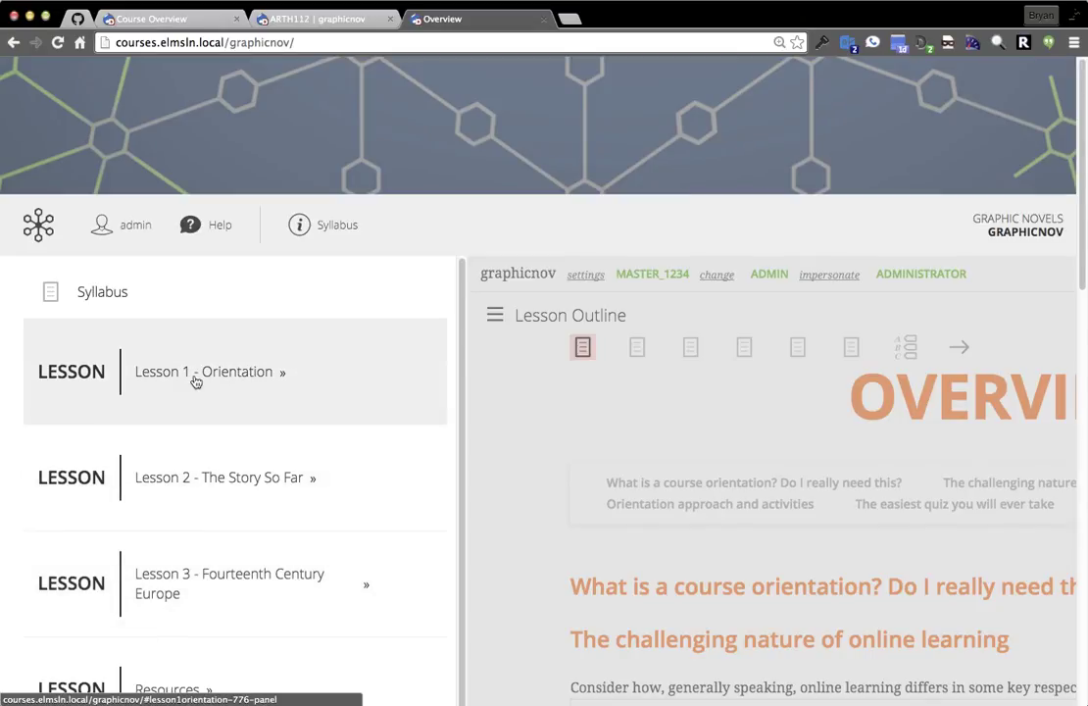
{"action": "left_click", "coordinate": [196, 378]}
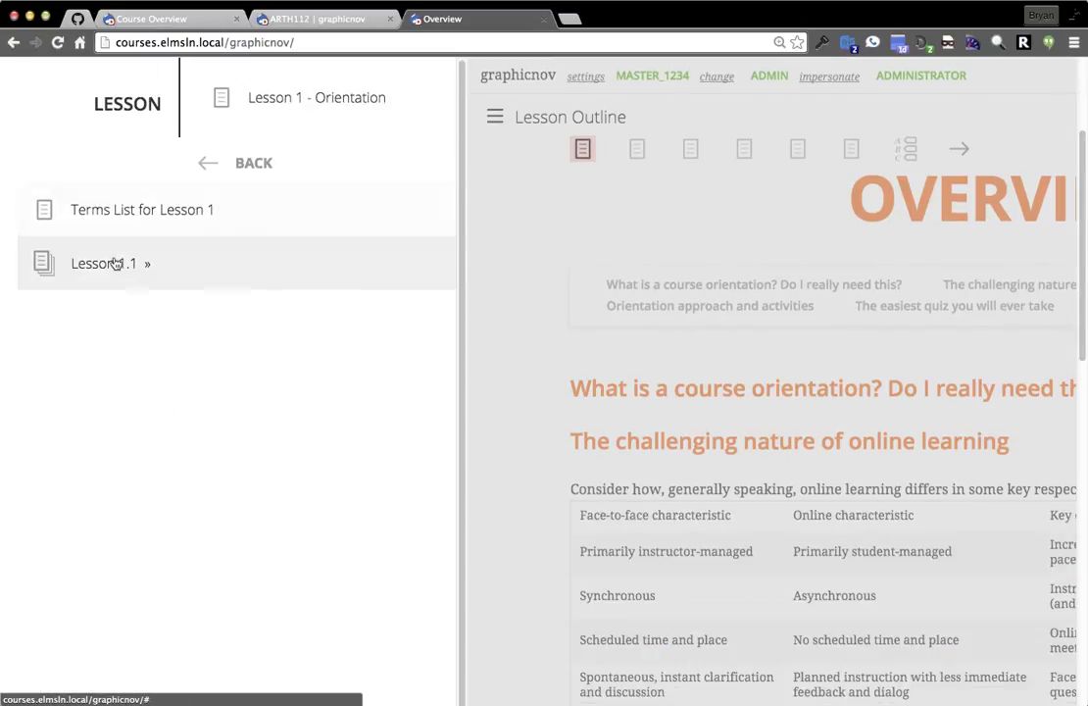
{"action": "left_click", "coordinate": [216, 184]}
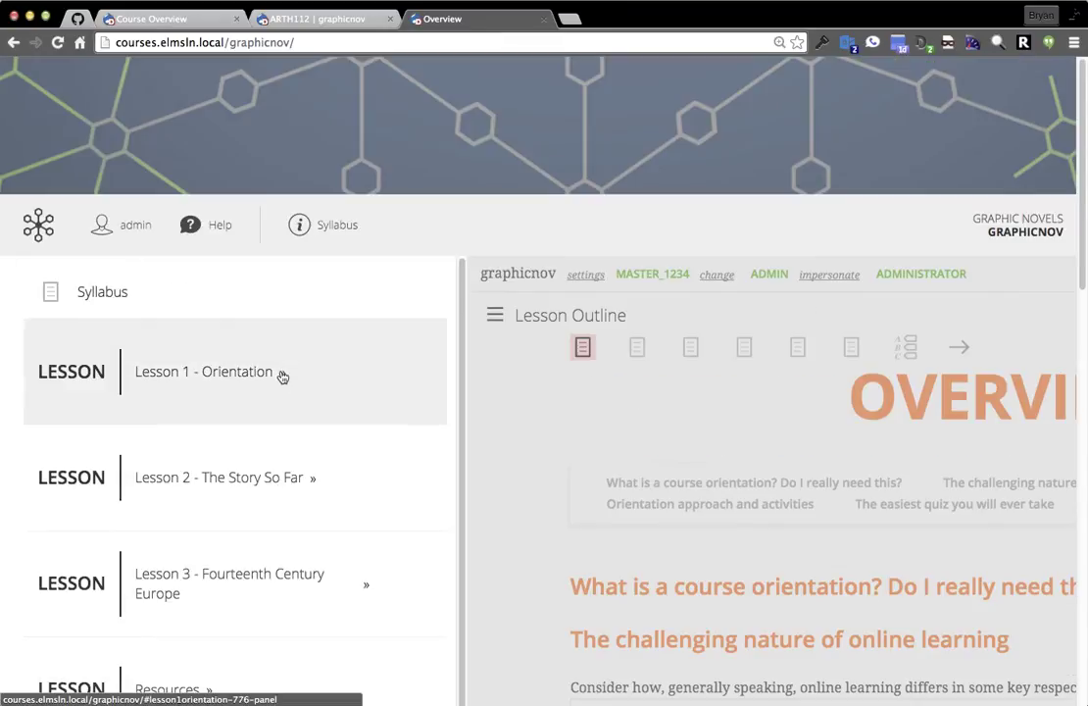
Browse Lesson 2 > 2.1 Antiquity and Lesson 12, returning each time to the full lesson list.
{"action": "left_click", "coordinate": [189, 481]}
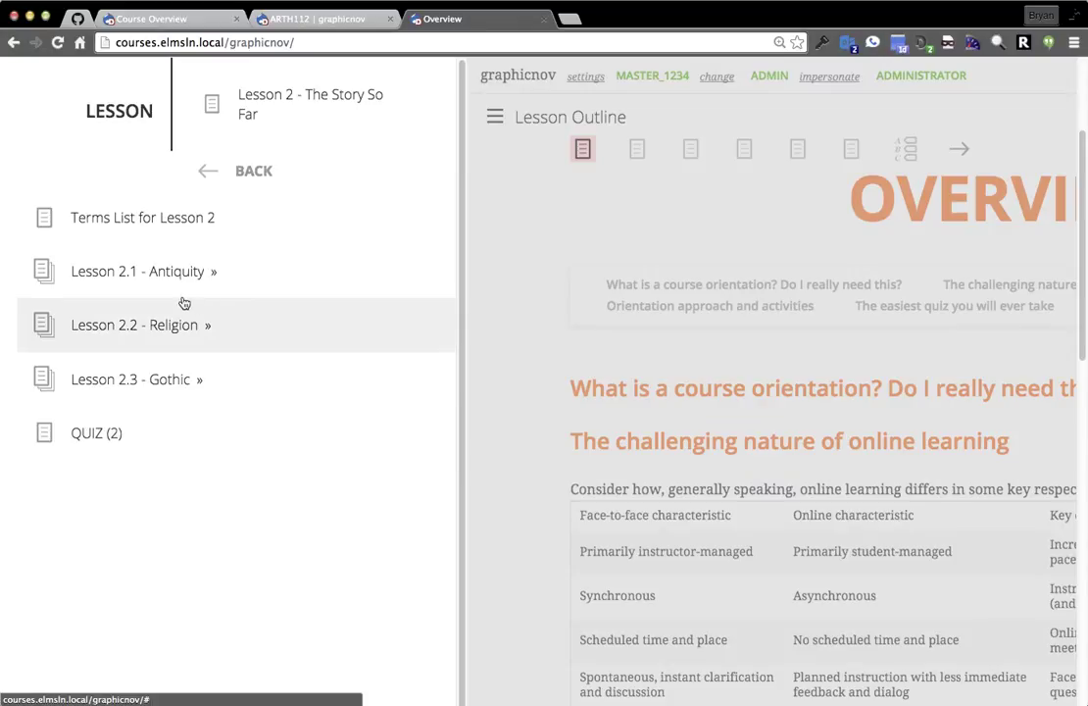
{"action": "left_click", "coordinate": [182, 277]}
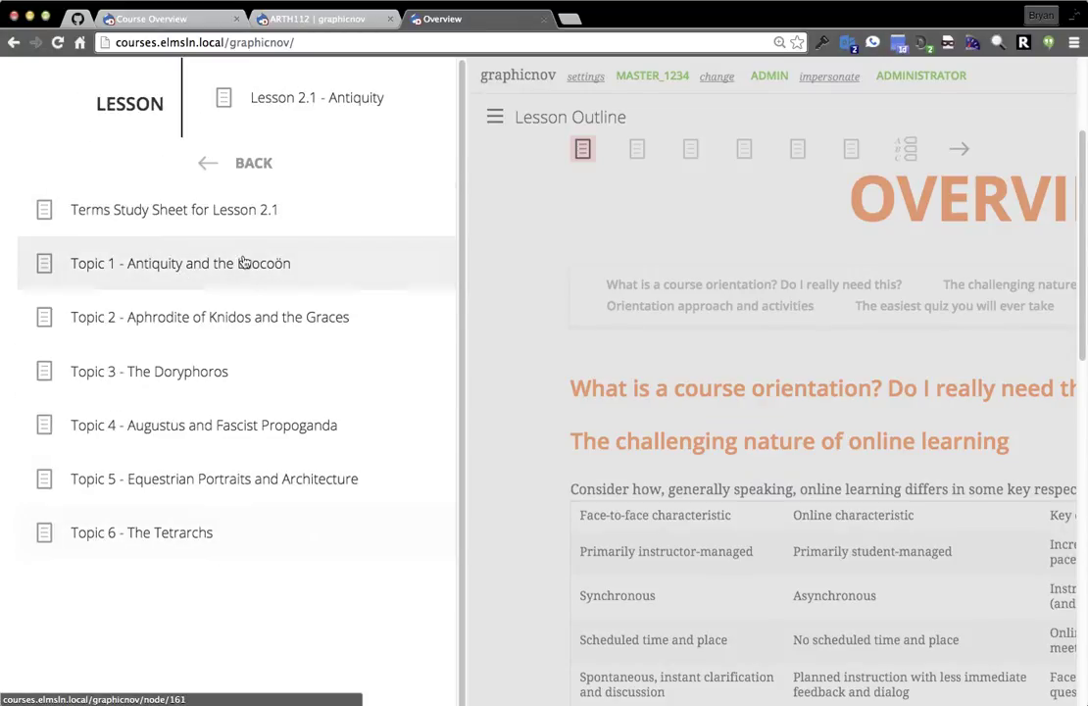
{"action": "left_click", "coordinate": [247, 157]}
{"action": "left_click", "coordinate": [243, 166]}
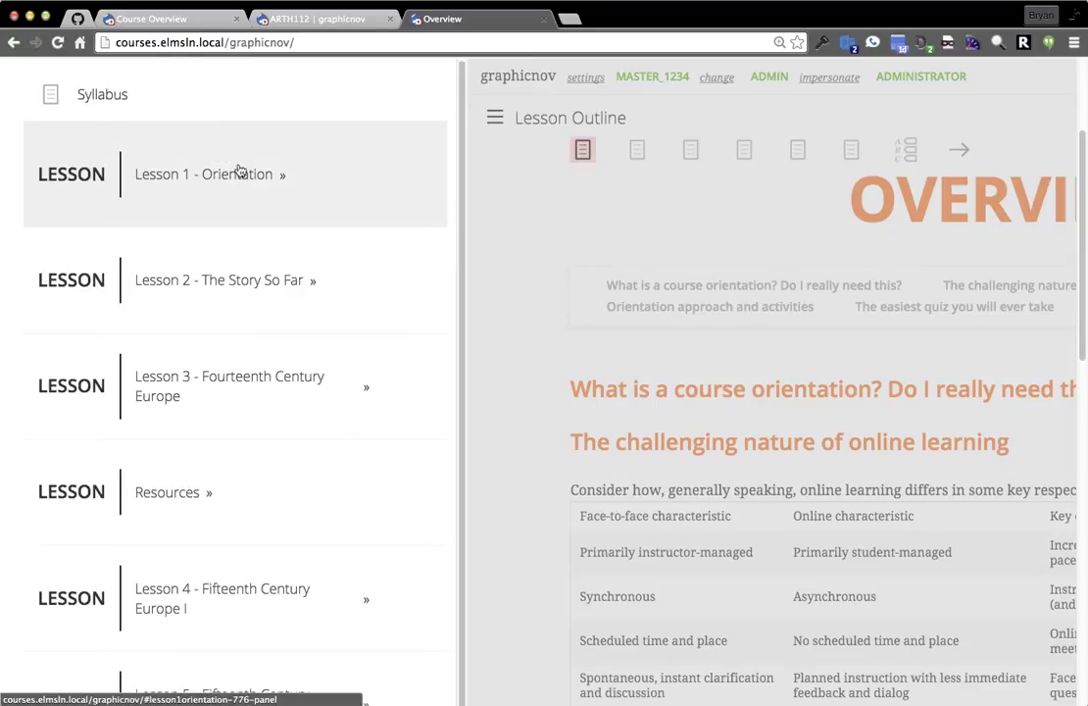
{"action": "scroll", "coordinate": [235, 333], "scroll_direction": "up", "scroll_amount": 3}
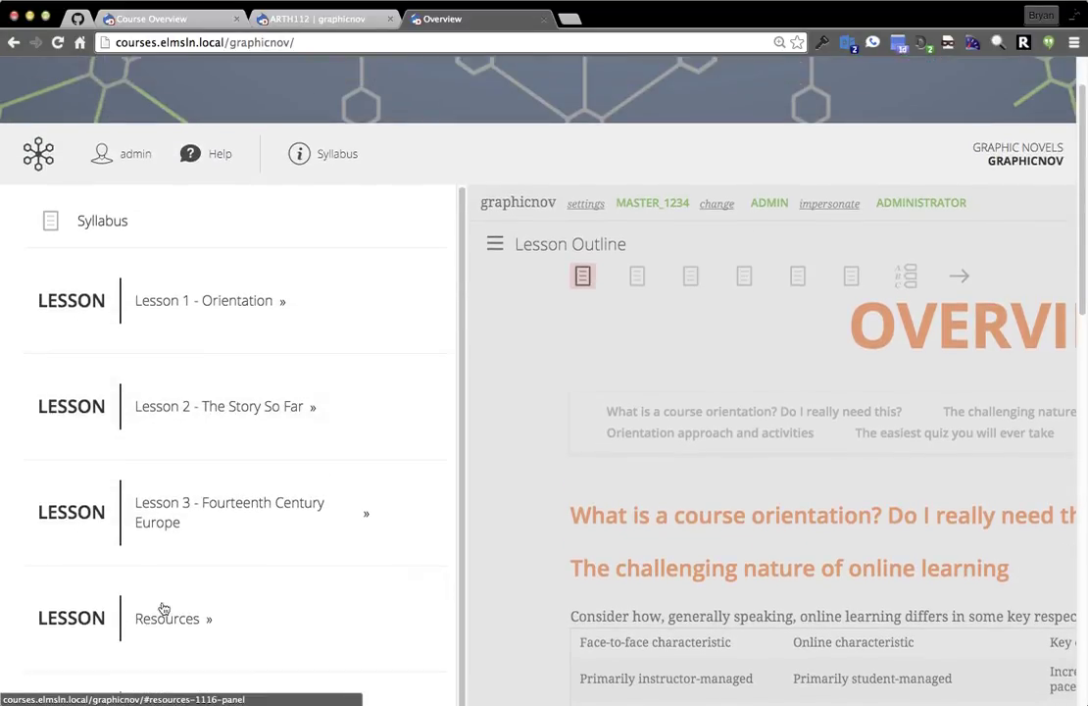
{"action": "scroll", "coordinate": [222, 548], "scroll_direction": "down", "scroll_amount": 5}
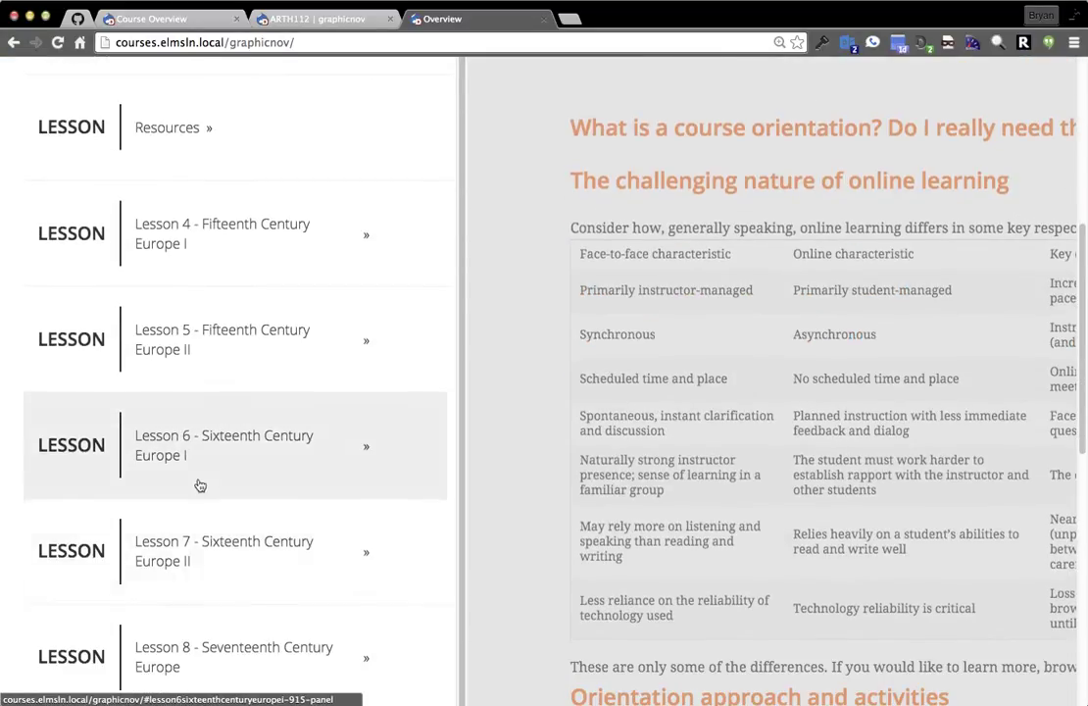
{"action": "scroll", "coordinate": [186, 483], "scroll_direction": "down", "scroll_amount": 6}
{"action": "scroll", "coordinate": [243, 544], "scroll_direction": "down", "scroll_amount": 3}
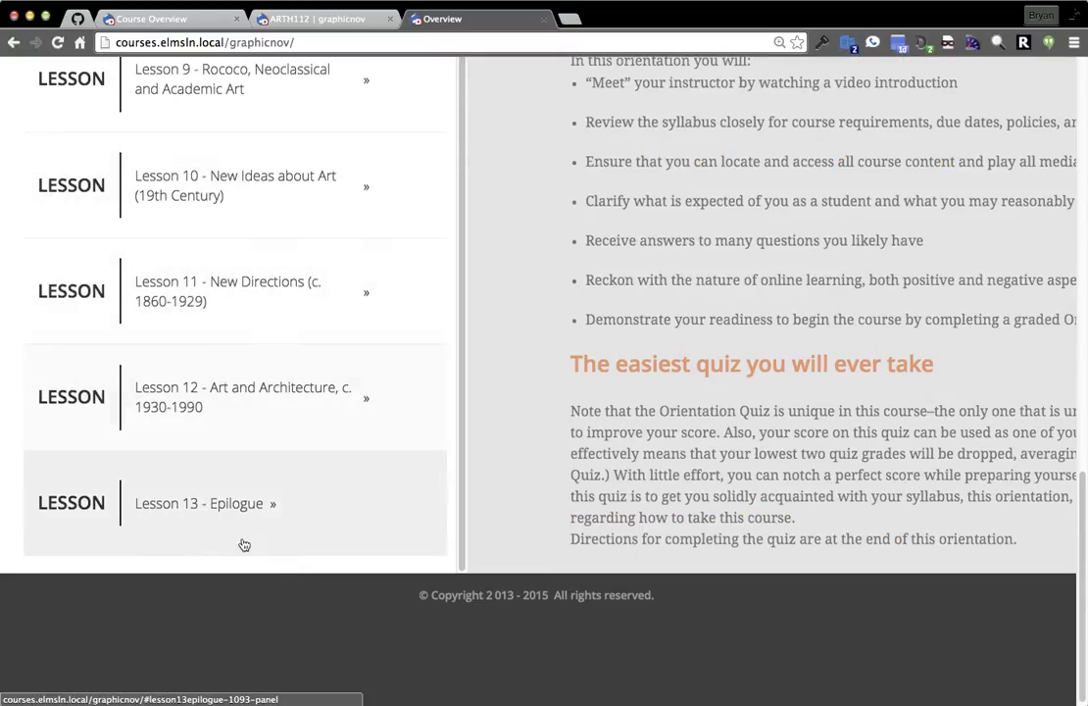
{"action": "left_click", "coordinate": [258, 409]}
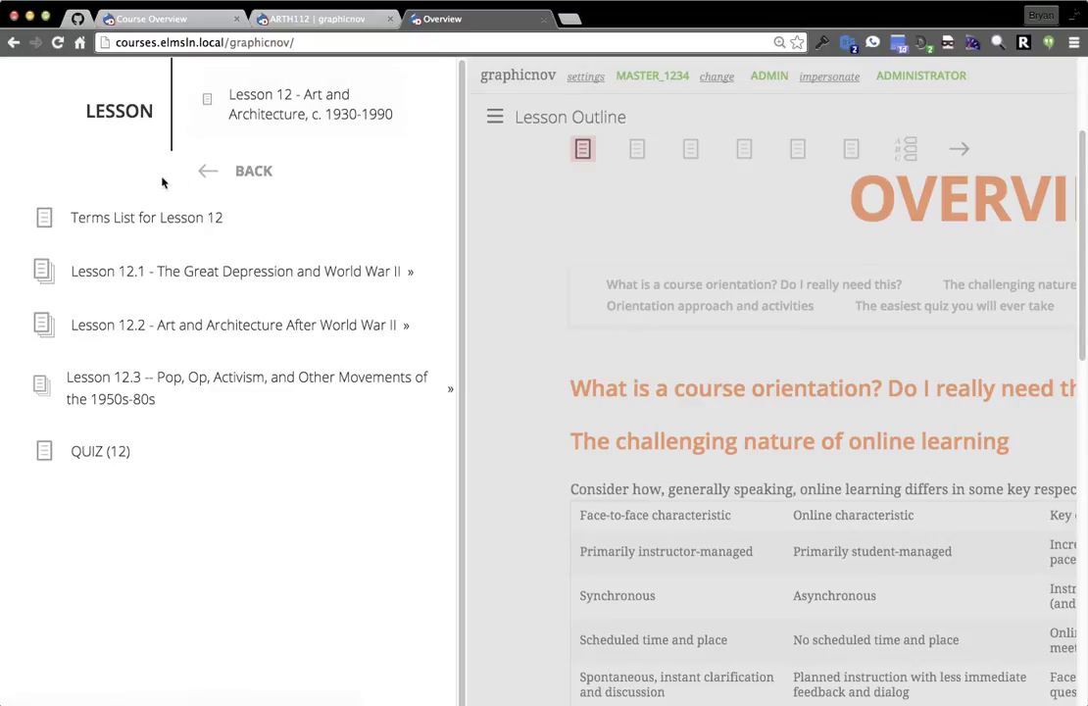
{"action": "left_click", "coordinate": [254, 172]}
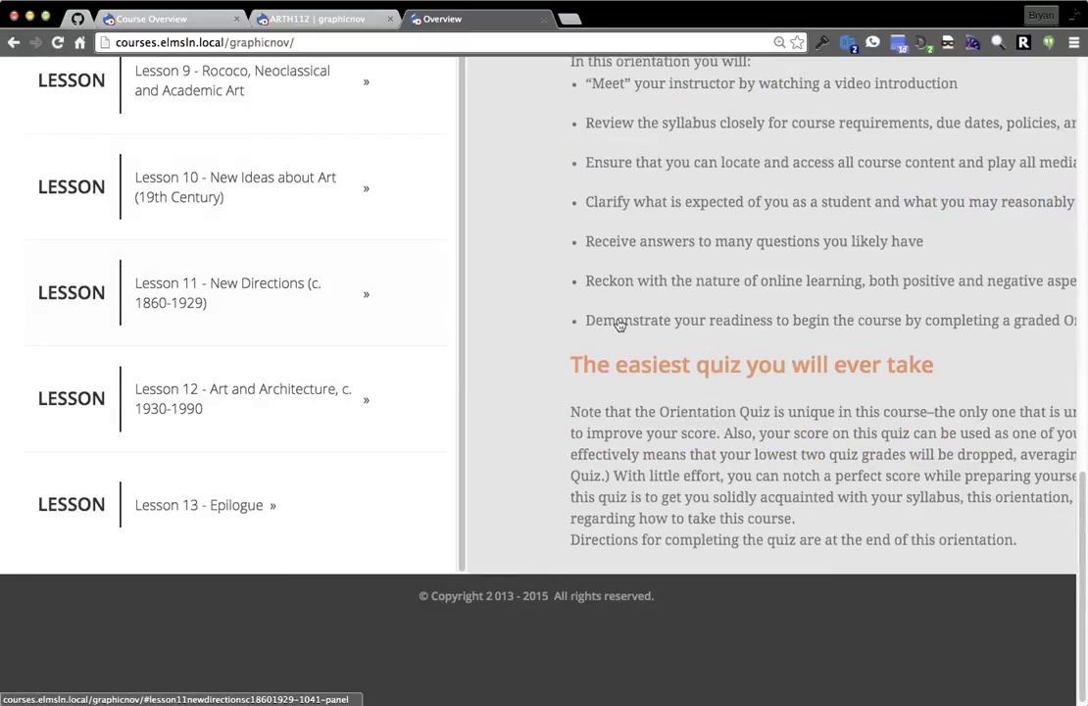
Close the outline, jump to 'The challenging nature of online learning' section, then open the Orientation page.
{"action": "left_click", "coordinate": [508, 294]}
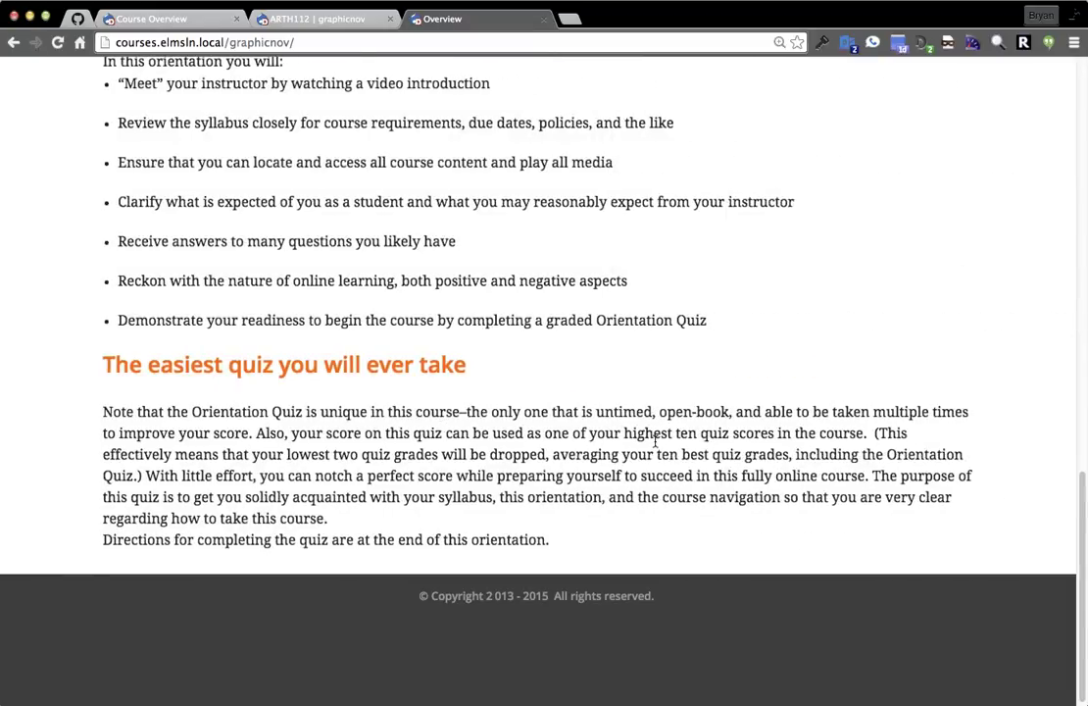
{"action": "scroll", "coordinate": [799, 385], "scroll_direction": "up", "scroll_amount": 20}
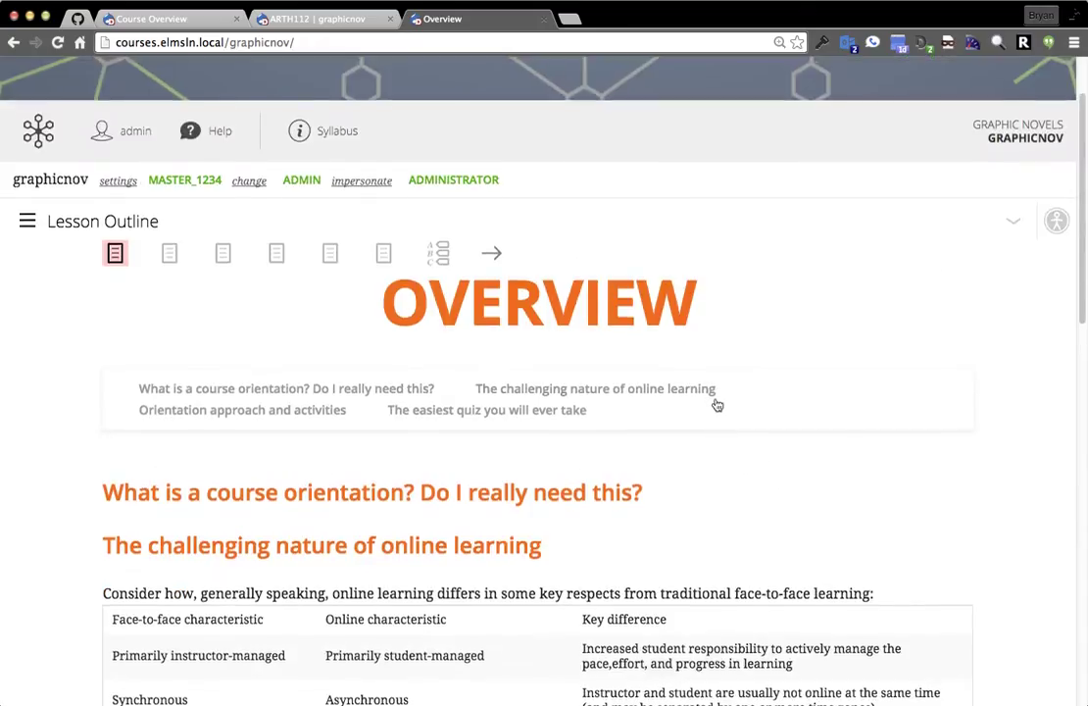
{"action": "left_click", "coordinate": [717, 390]}
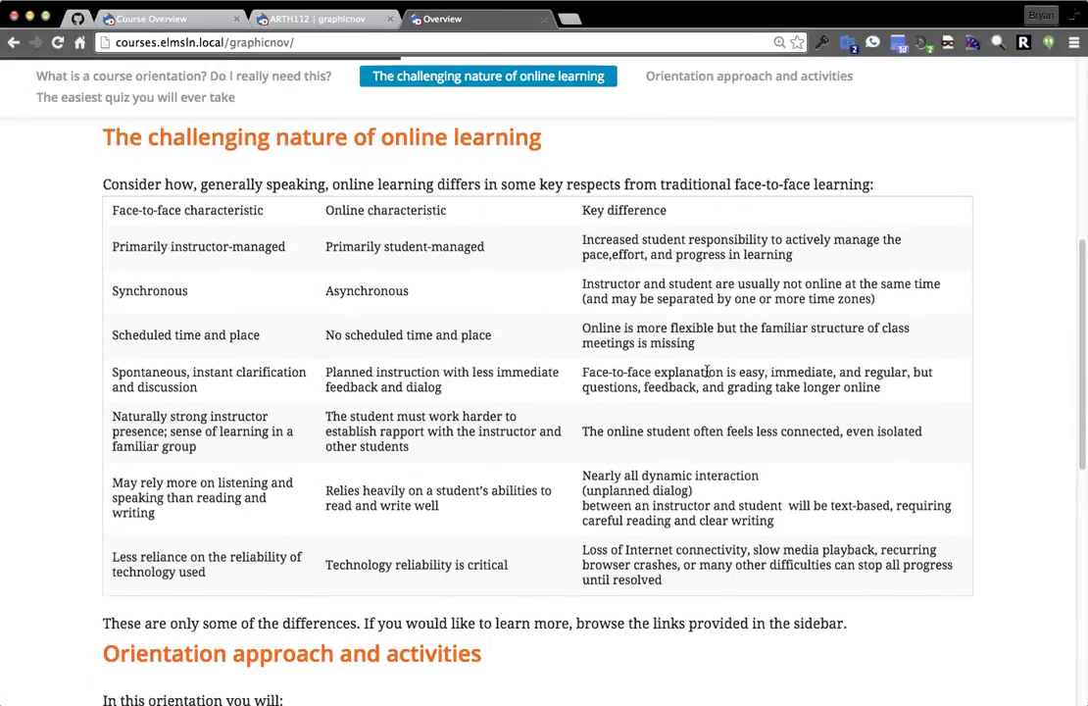
{"action": "scroll", "coordinate": [713, 380], "scroll_direction": "down", "scroll_amount": 5}
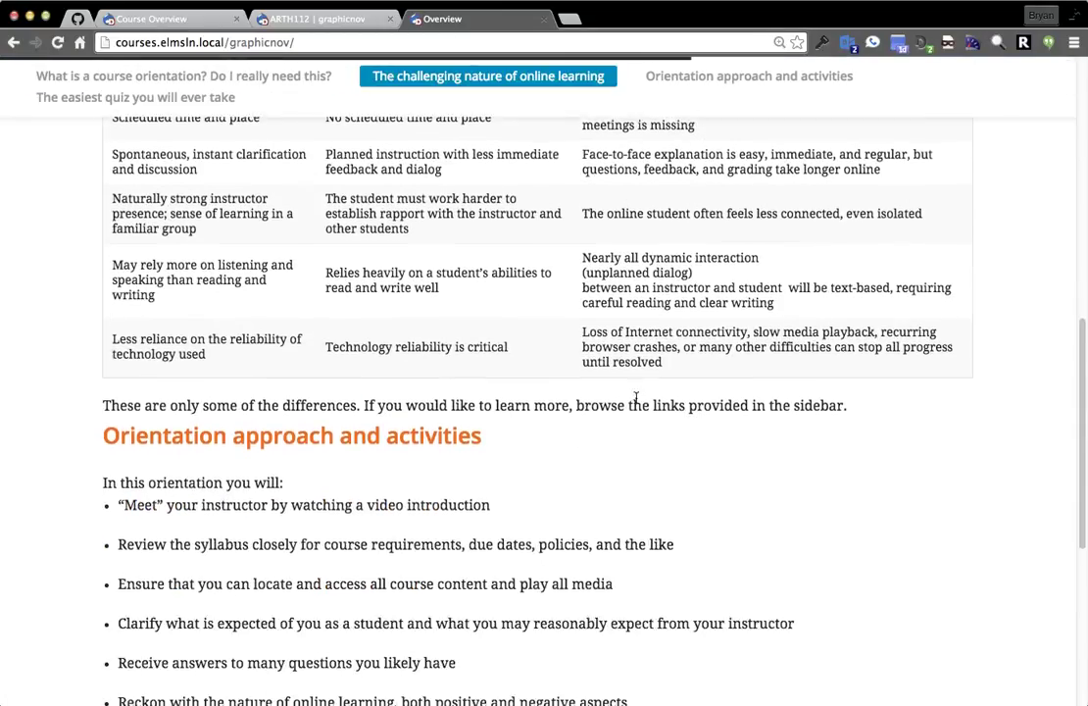
{"action": "scroll", "coordinate": [771, 411], "scroll_direction": "down", "scroll_amount": 3}
{"action": "scroll", "coordinate": [727, 464], "scroll_direction": "up", "scroll_amount": 20}
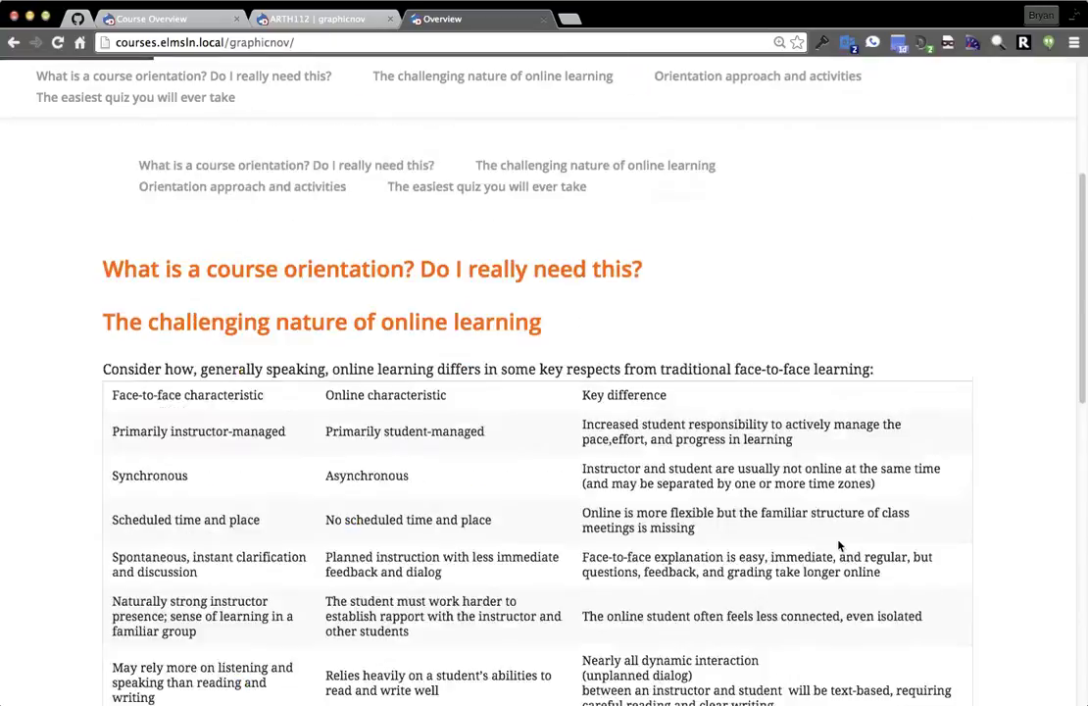
{"action": "left_click", "coordinate": [276, 347]}
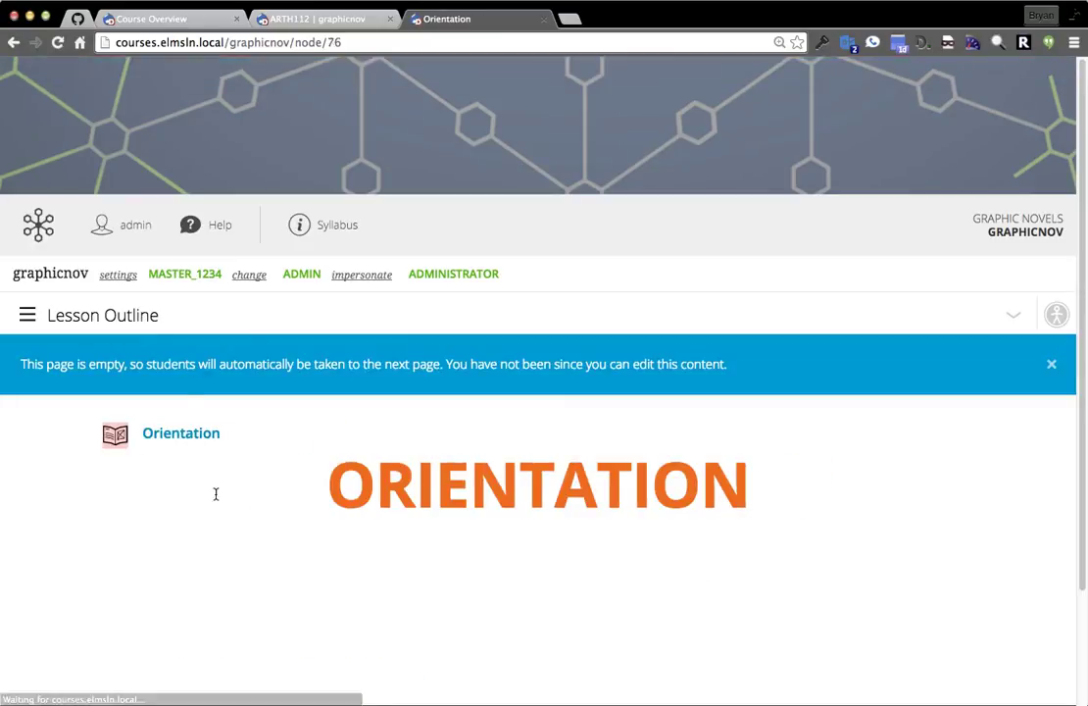
Choose Policies from the Orientation breadcrumb dropdown.
{"action": "scroll", "coordinate": [201, 499], "scroll_direction": "down", "scroll_amount": 3}
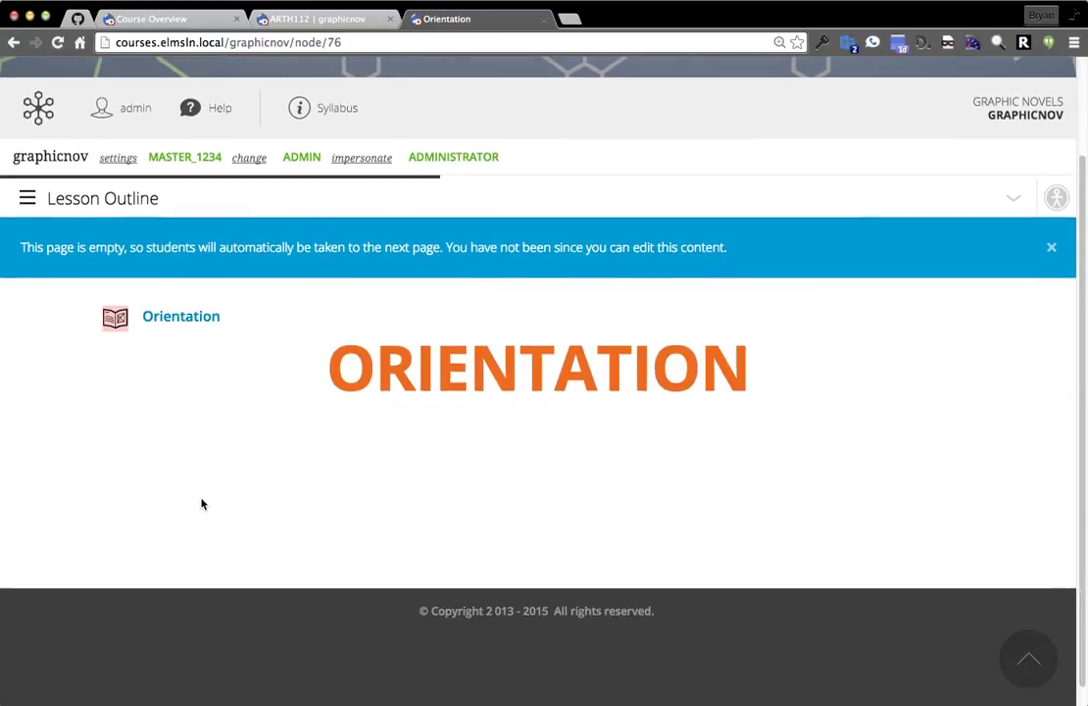
{"action": "left_click", "coordinate": [173, 320]}
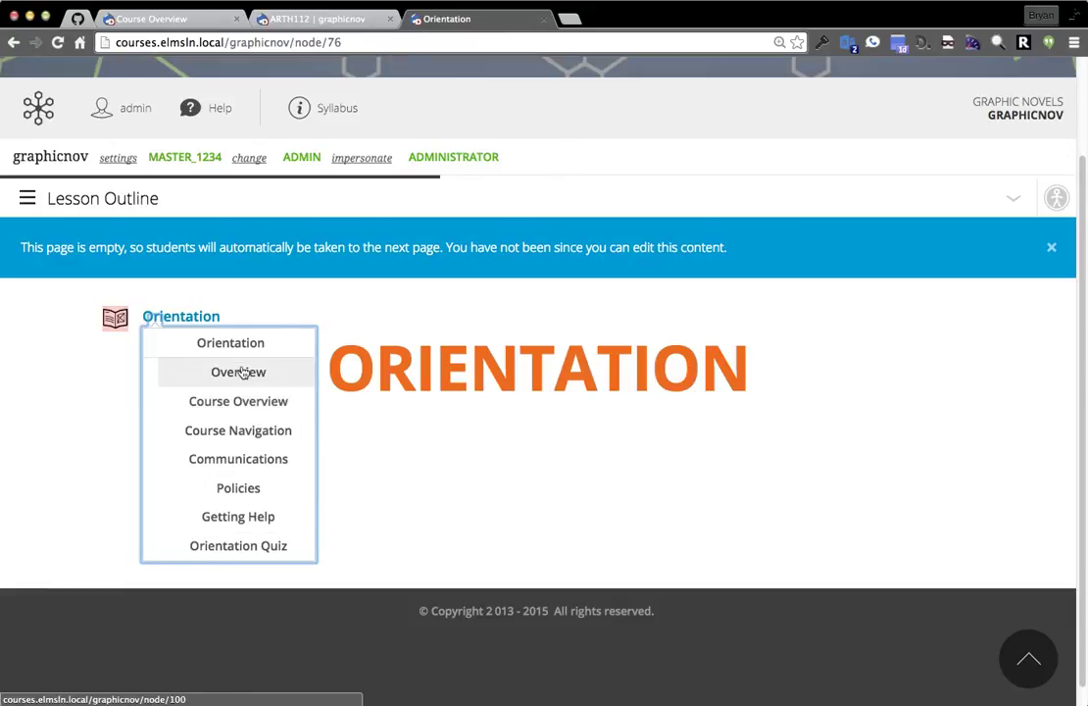
{"action": "left_click", "coordinate": [240, 488]}
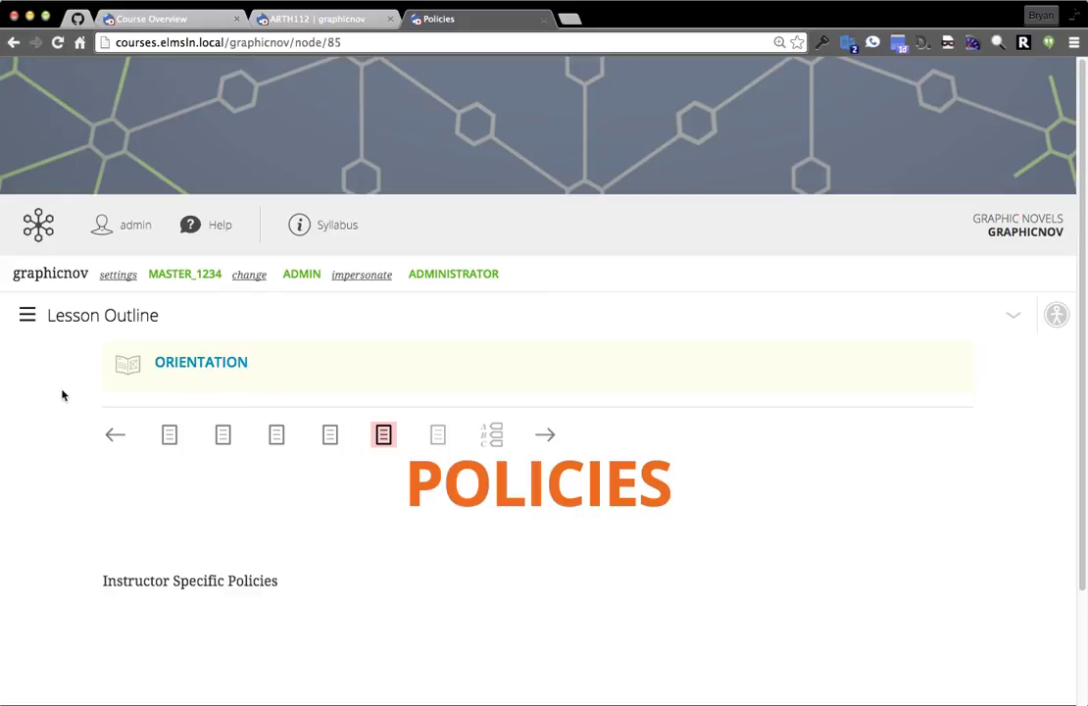
Browse the outline into Lesson 3.3 and open Topic 4 – Giotto and Padua.
{"action": "left_click", "coordinate": [134, 323]}
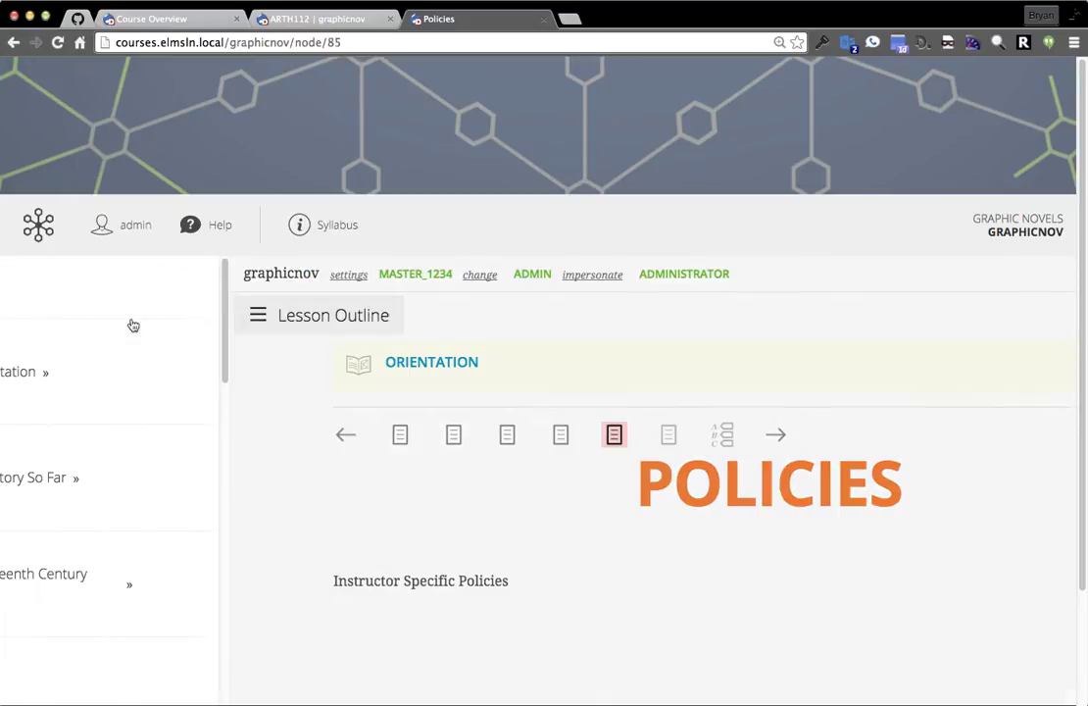
{"action": "left_click", "coordinate": [155, 371]}
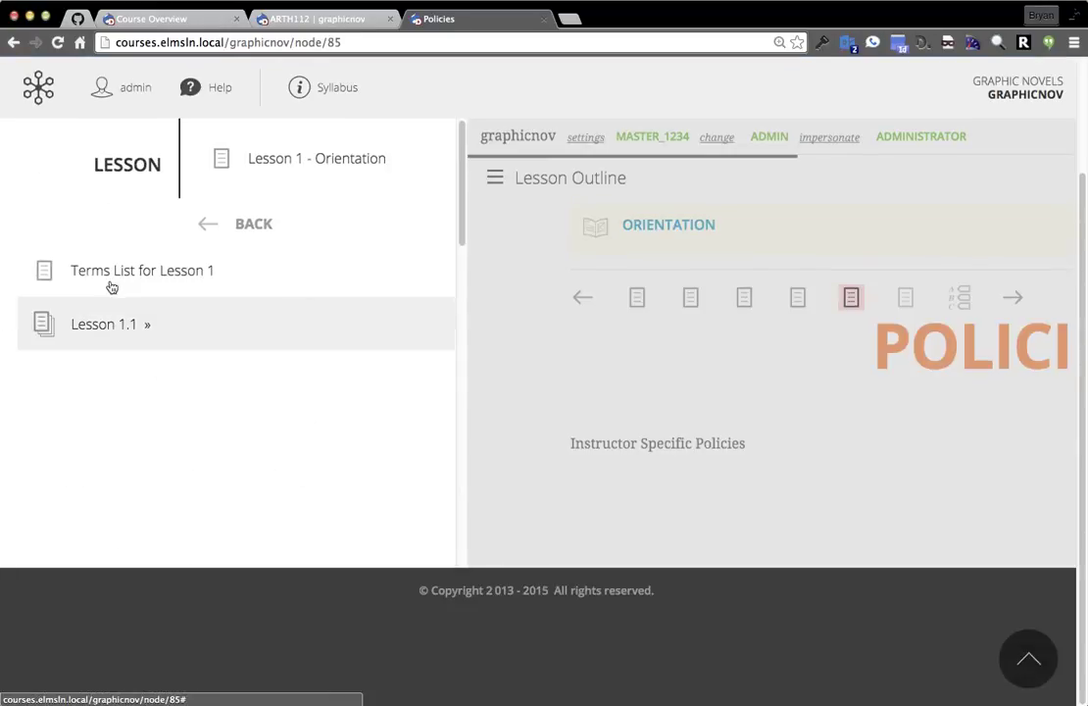
{"action": "left_click", "coordinate": [231, 223]}
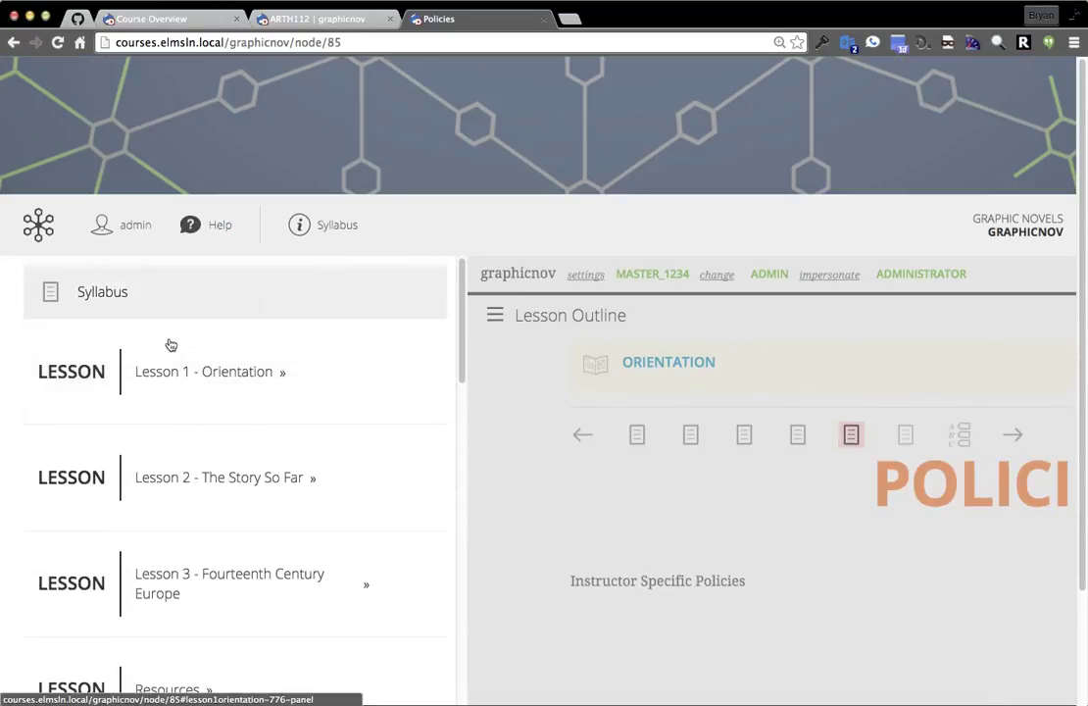
{"action": "scroll", "coordinate": [193, 461], "scroll_direction": "down", "scroll_amount": 3}
{"action": "scroll", "coordinate": [177, 464], "scroll_direction": "down", "scroll_amount": 1}
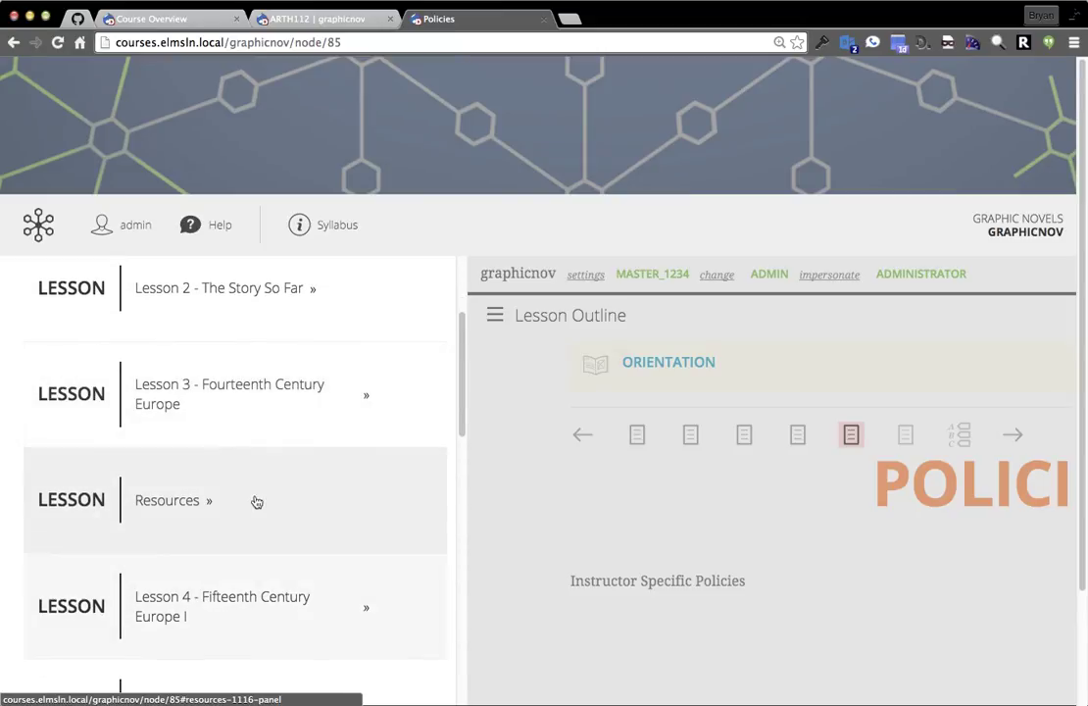
{"action": "left_click", "coordinate": [163, 406]}
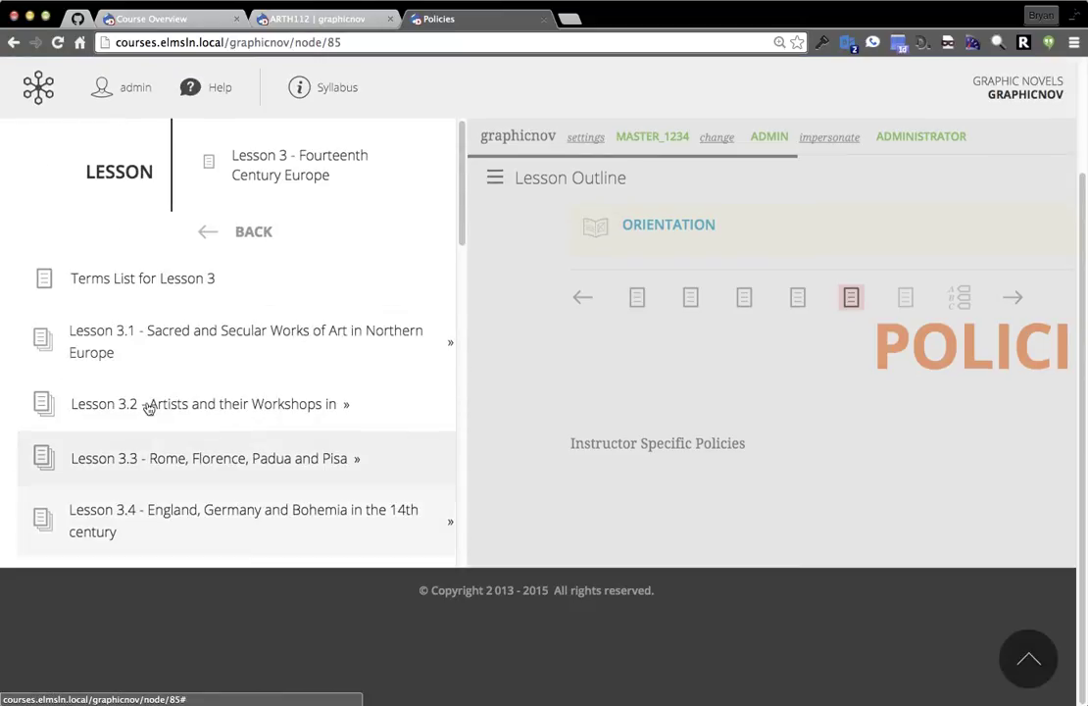
{"action": "scroll", "coordinate": [162, 314], "scroll_direction": "down", "scroll_amount": 2}
{"action": "left_click", "coordinate": [208, 361]}
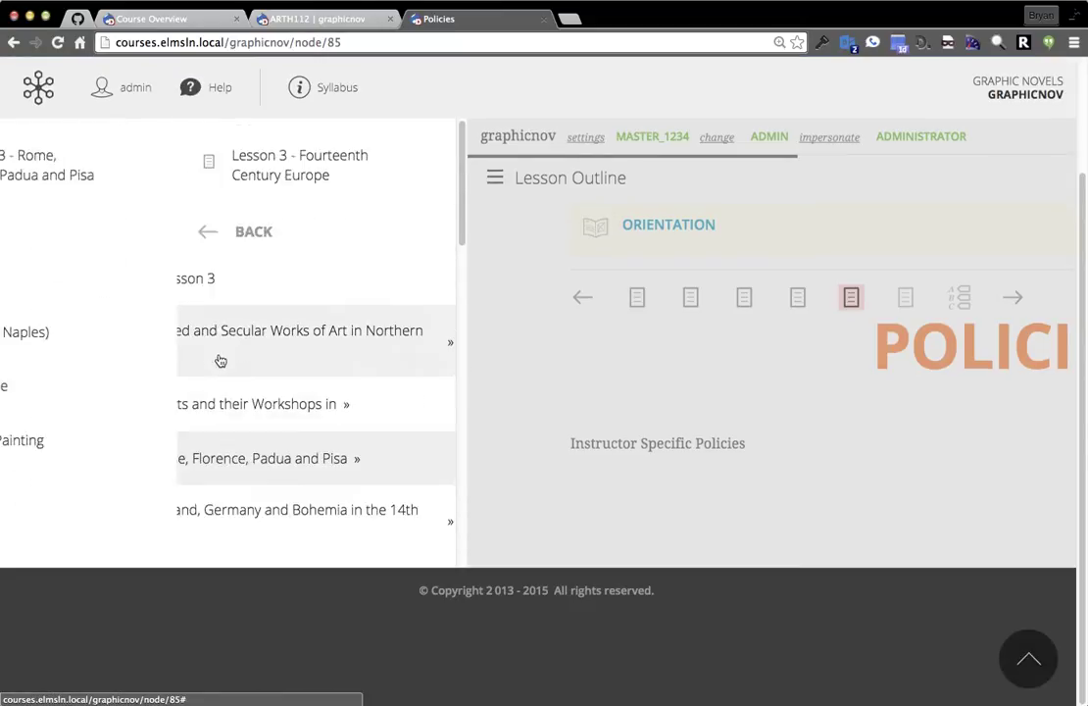
{"action": "scroll", "coordinate": [167, 304], "scroll_direction": "down", "scroll_amount": 2}
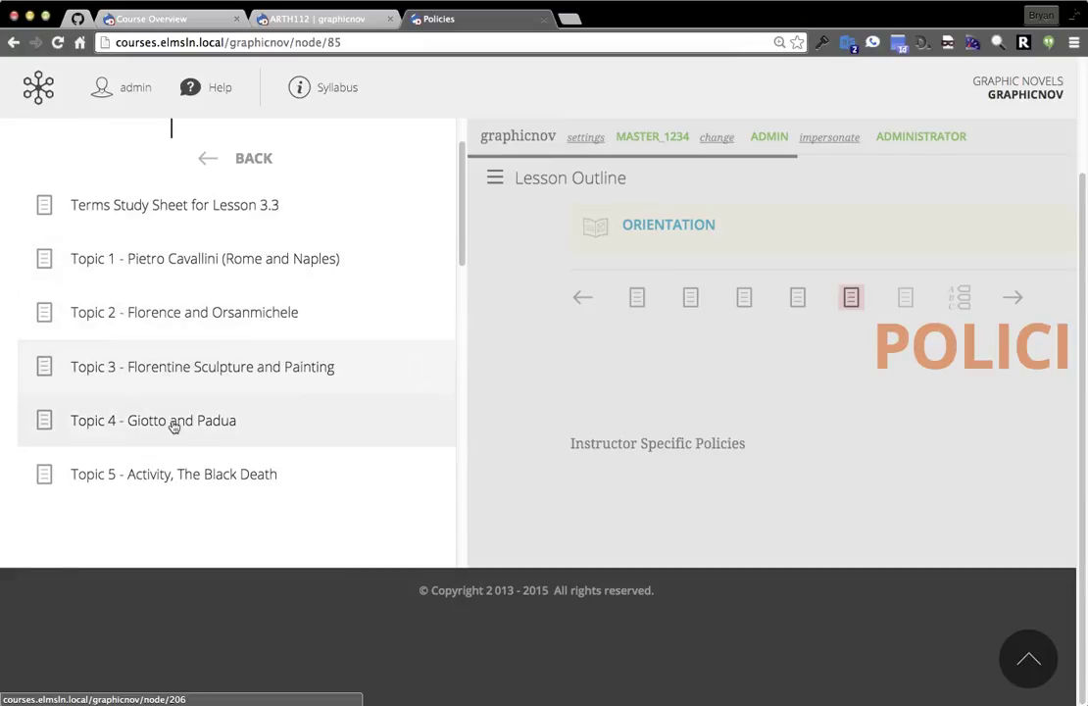
{"action": "left_click", "coordinate": [178, 414]}
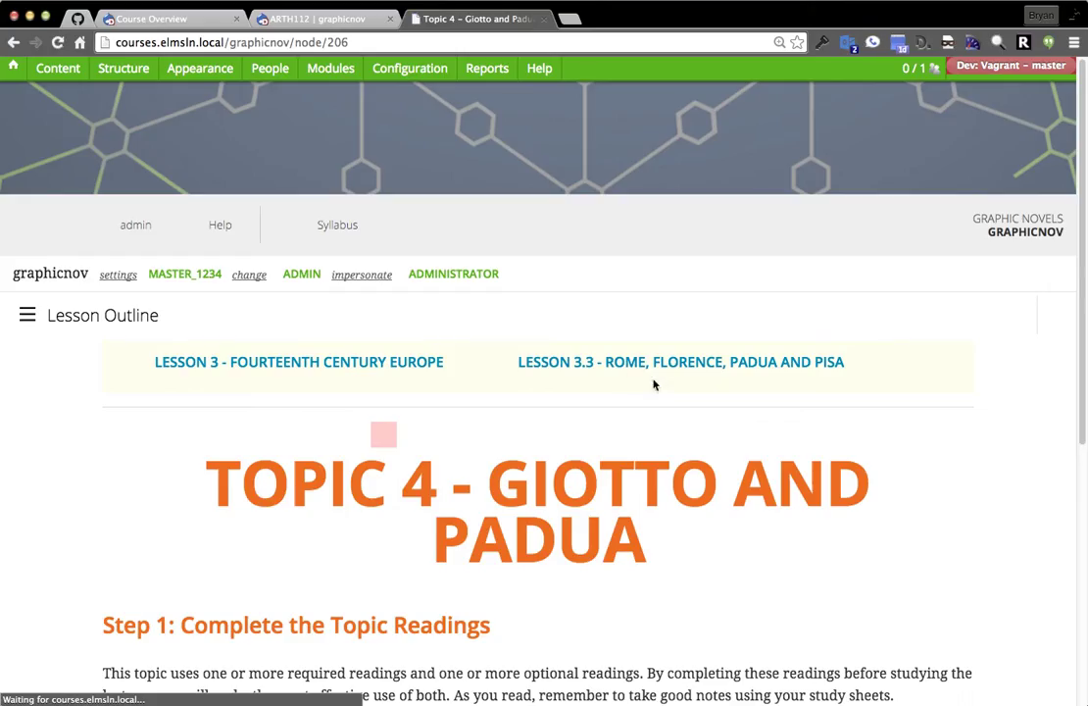
{"action": "scroll", "coordinate": [127, 509], "scroll_direction": "down", "scroll_amount": 2}
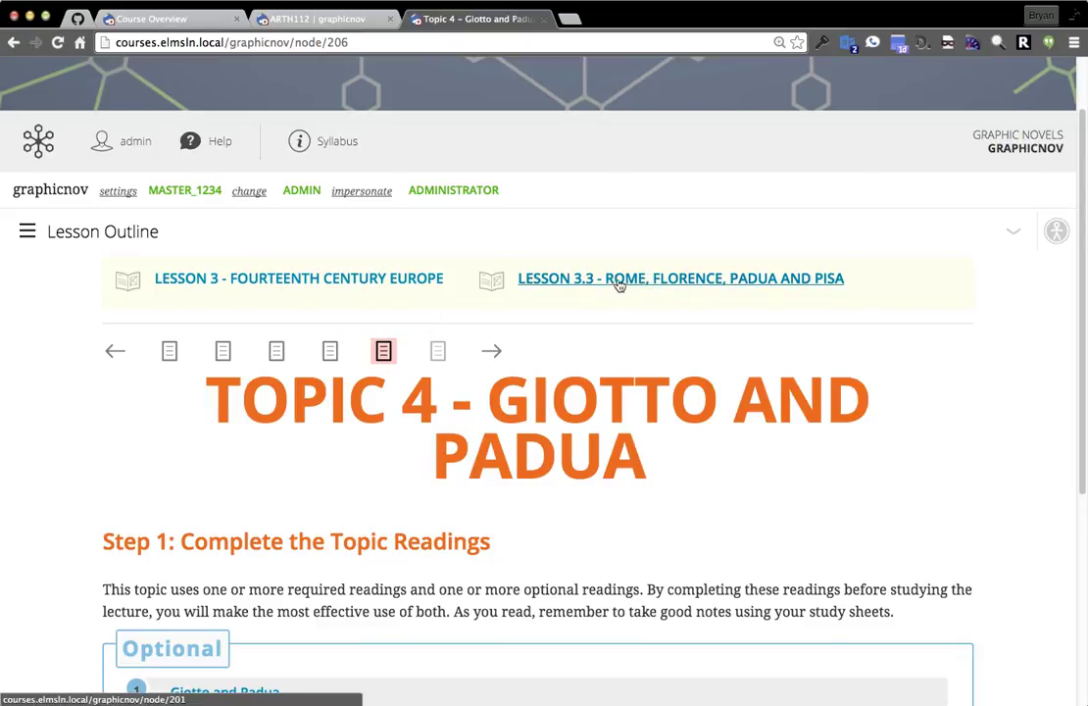
Open Lesson 3.4 and go to its Topic 4 – Charles IV and Bohemia.
{"action": "left_click", "coordinate": [267, 282]}
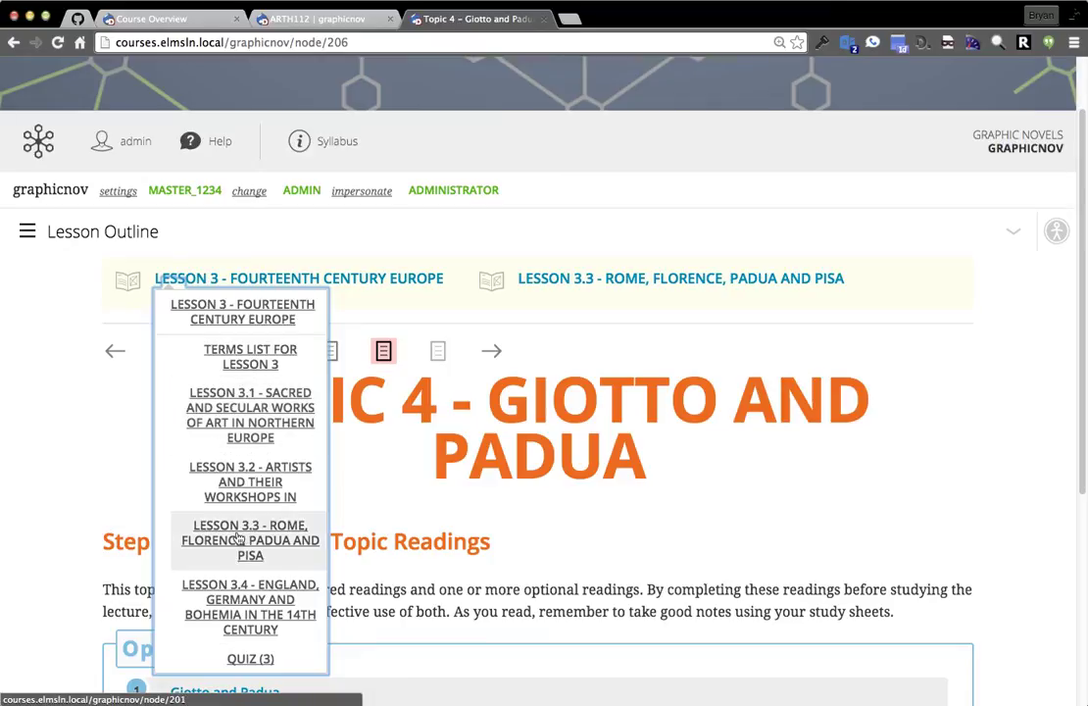
{"action": "left_click", "coordinate": [254, 614]}
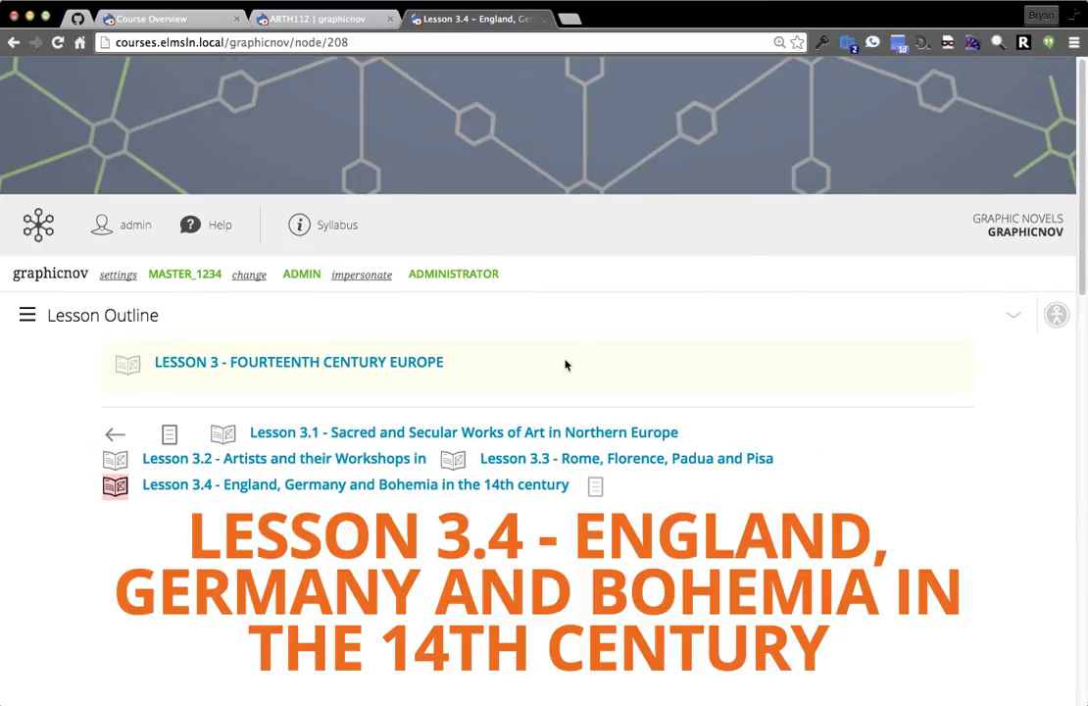
{"action": "scroll", "coordinate": [518, 297], "scroll_direction": "down", "scroll_amount": 2}
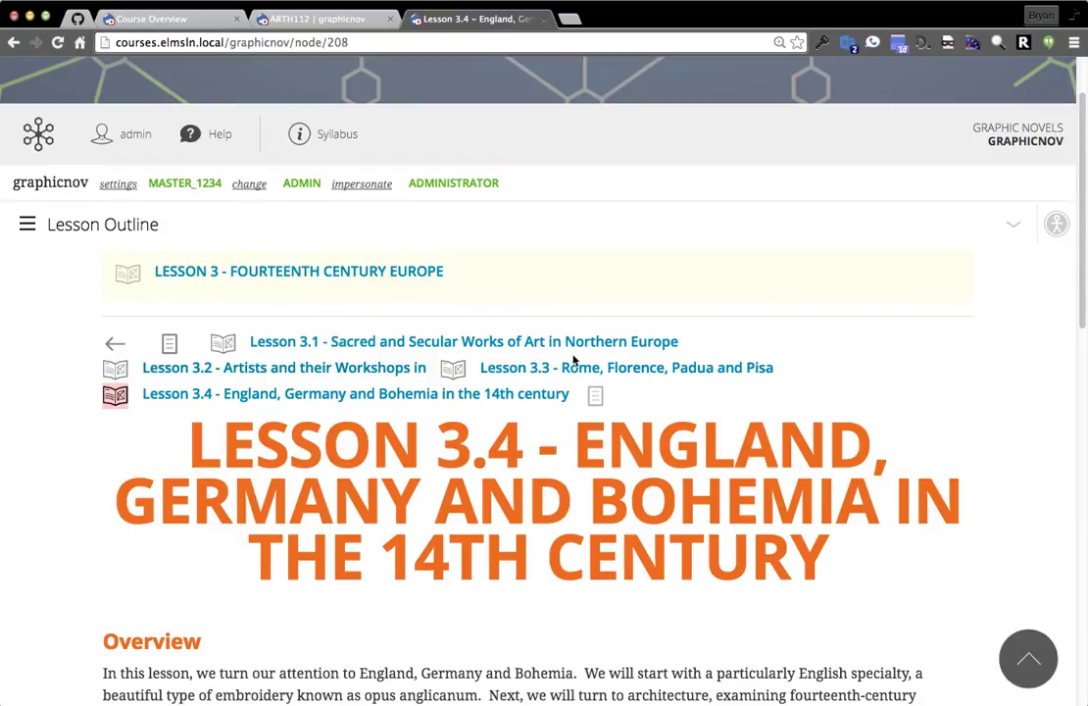
{"action": "mouse_move", "coordinate": [632, 370]}
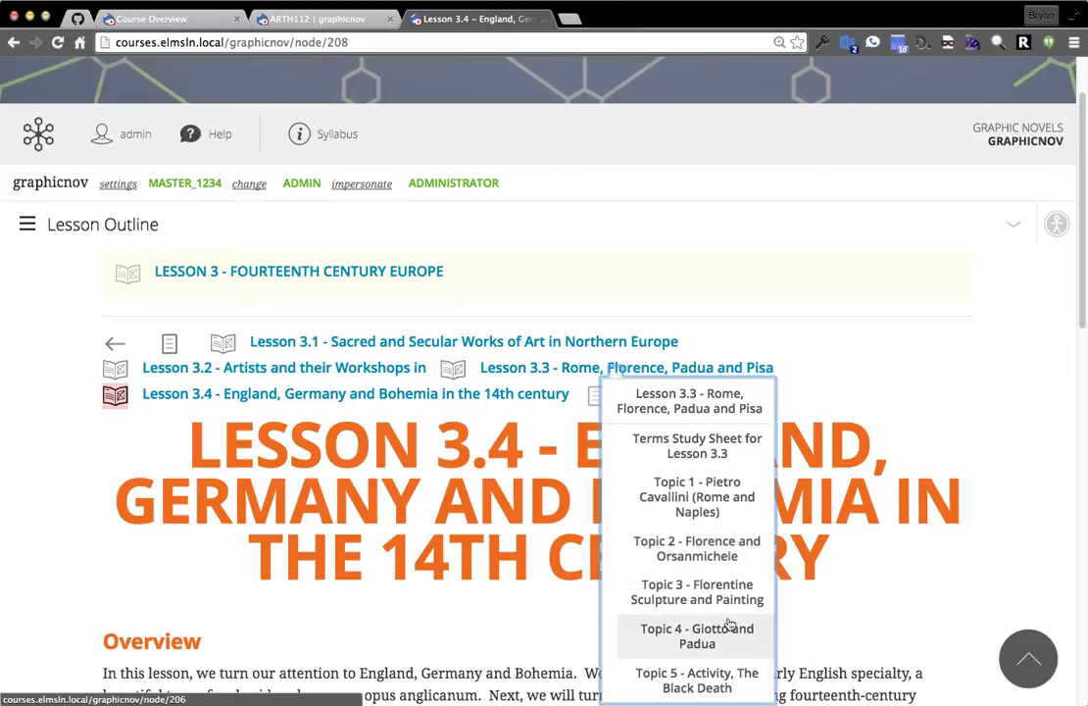
{"action": "left_click", "coordinate": [955, 392]}
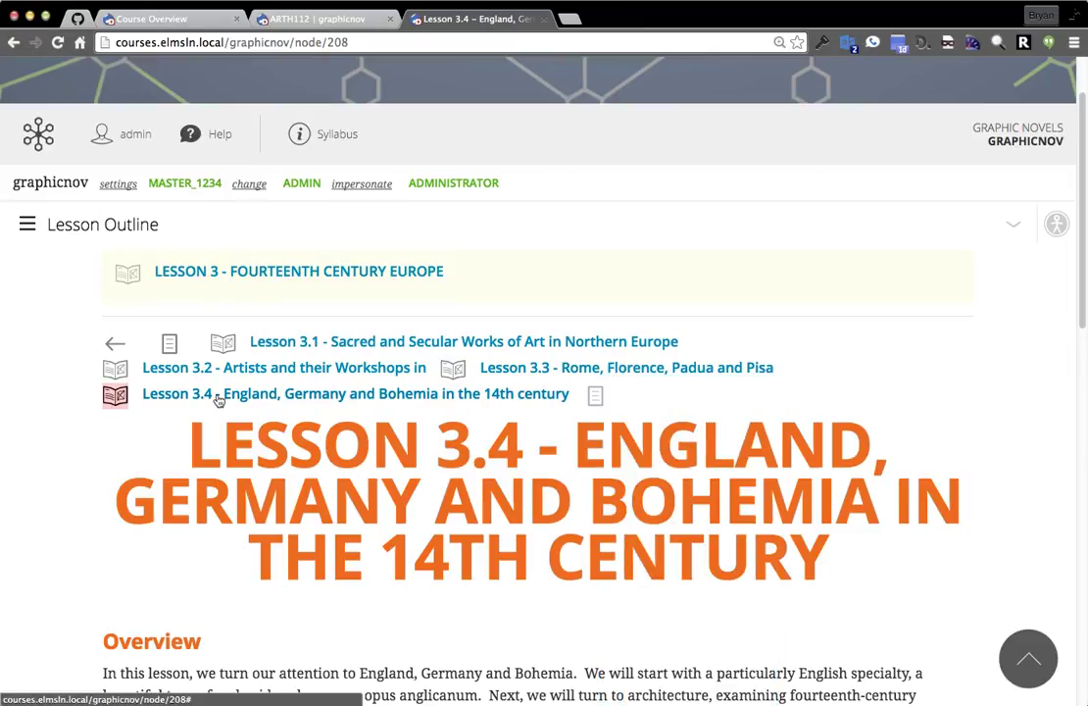
{"action": "left_click", "coordinate": [211, 396]}
{"action": "left_click", "coordinate": [228, 642]}
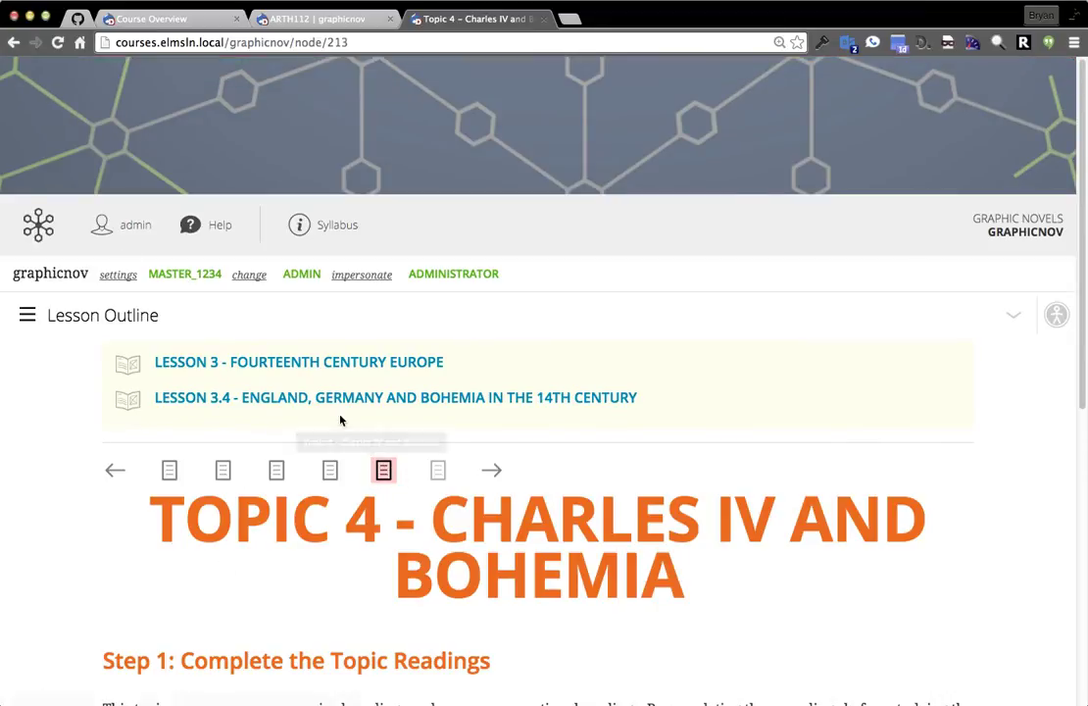
Read through the Charles IV and Bohemia page and open its actions menu.
{"action": "scroll", "coordinate": [338, 433], "scroll_direction": "down", "scroll_amount": 2}
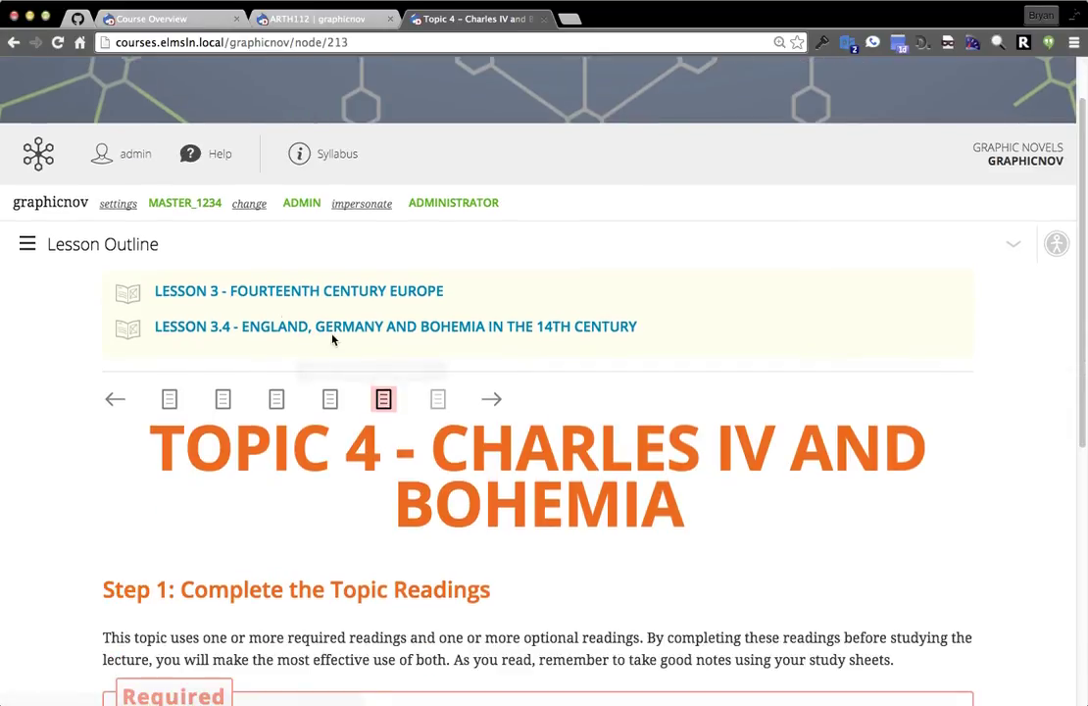
{"action": "scroll", "coordinate": [925, 325], "scroll_direction": "down", "scroll_amount": 3}
{"action": "scroll", "coordinate": [926, 326], "scroll_direction": "down", "scroll_amount": 5}
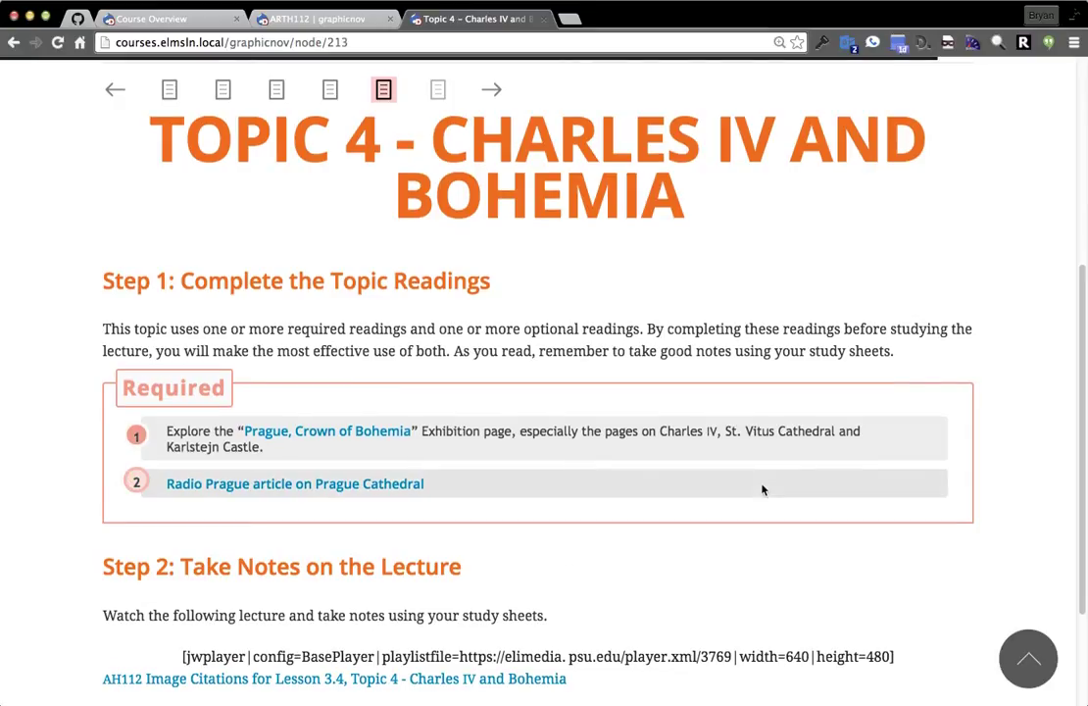
{"action": "scroll", "coordinate": [761, 489], "scroll_direction": "down", "scroll_amount": 2}
{"action": "scroll", "coordinate": [757, 491], "scroll_direction": "up", "scroll_amount": 12}
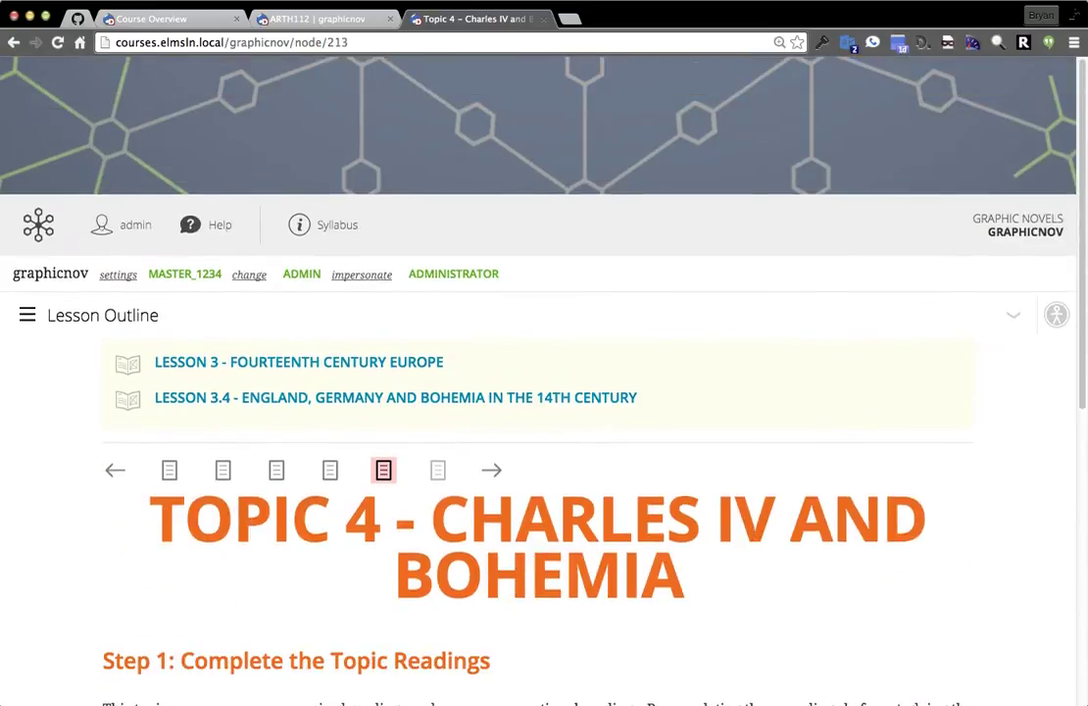
{"action": "left_click", "coordinate": [1010, 320]}
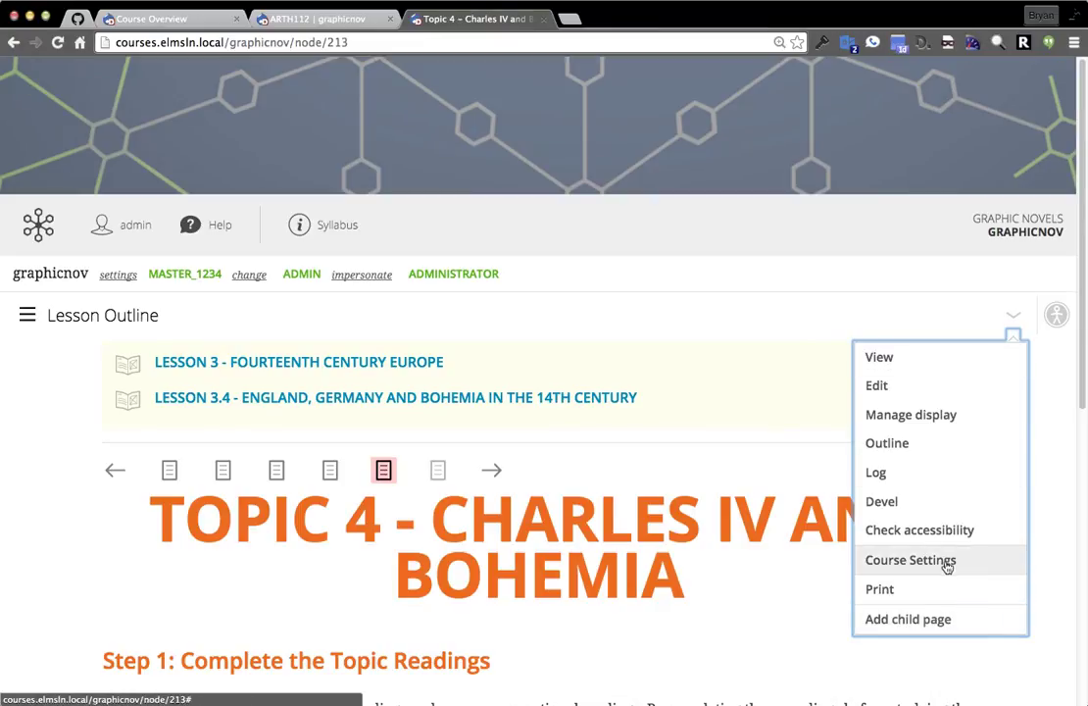
Turn on Check accessibility for the Charles IV and Bohemia page.
{"action": "left_click", "coordinate": [921, 529]}
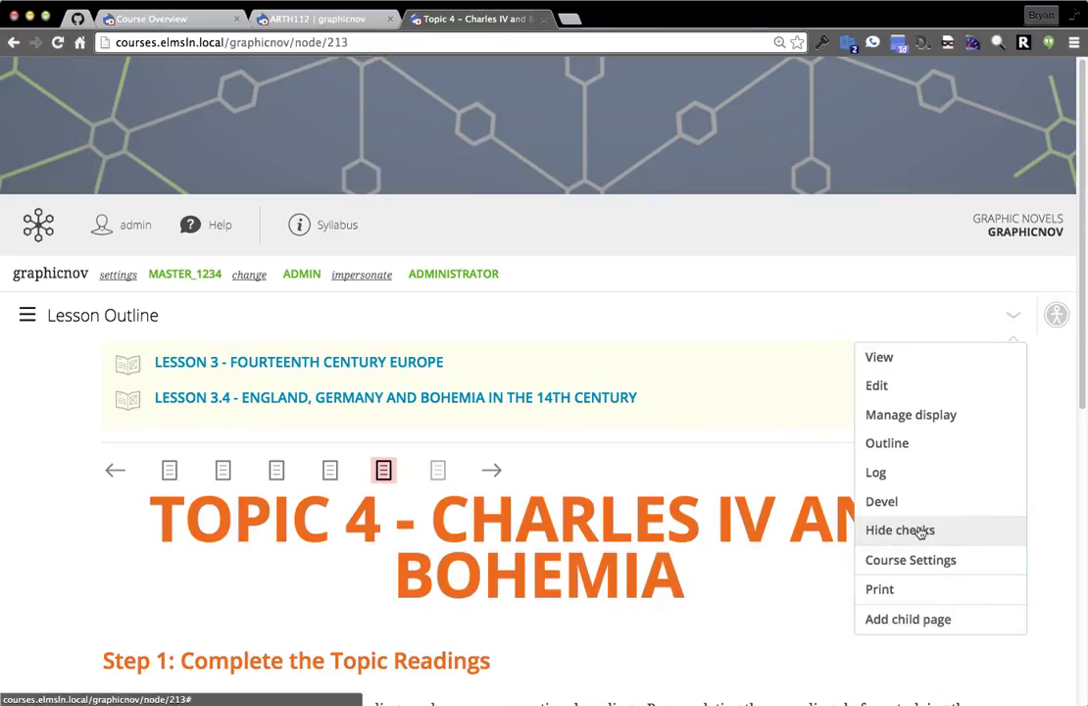
{"action": "left_click", "coordinate": [743, 466]}
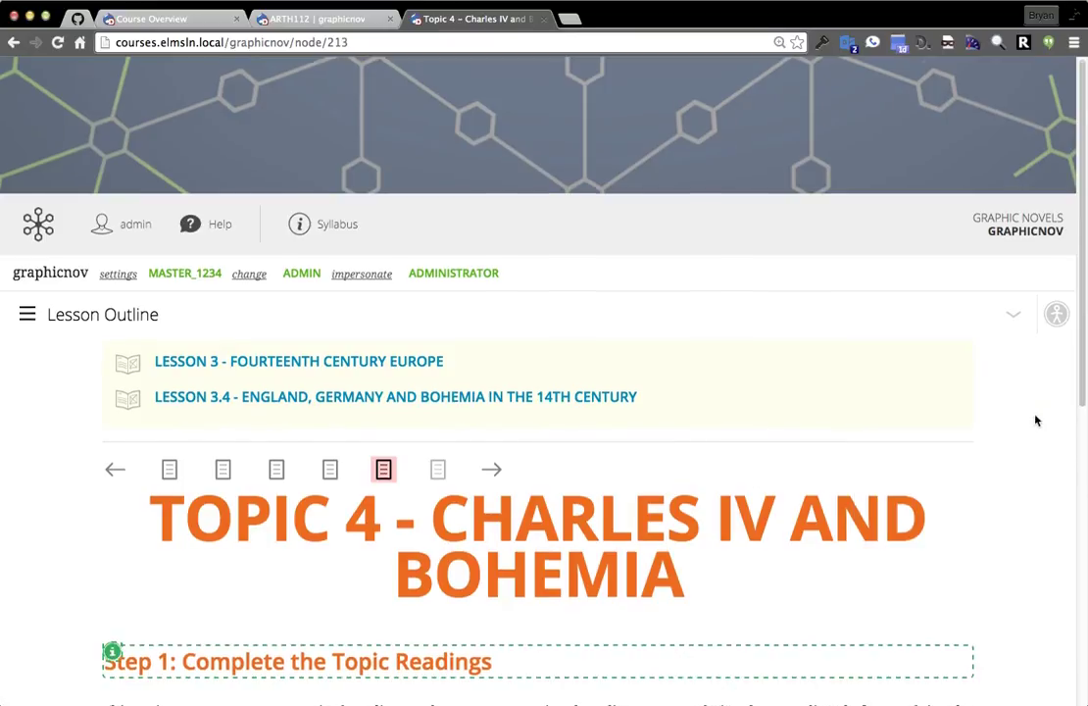
{"action": "scroll", "coordinate": [745, 456], "scroll_direction": "down", "scroll_amount": 5}
{"action": "scroll", "coordinate": [743, 455], "scroll_direction": "down", "scroll_amount": 5}
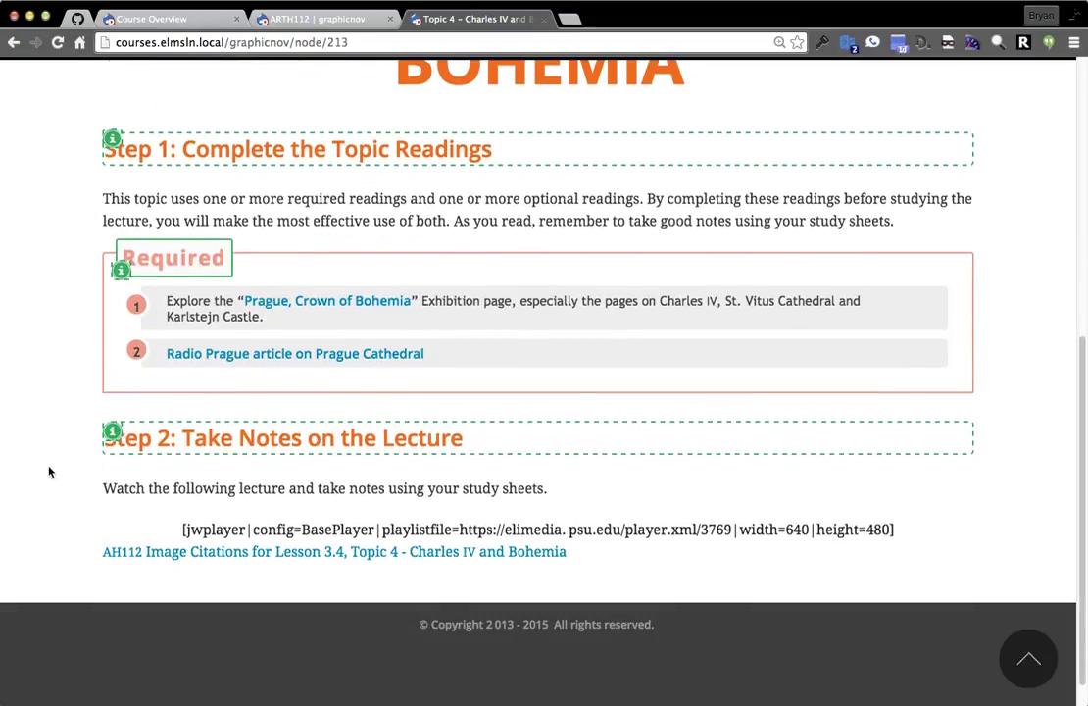
Read and dismiss the h2 Step 2 and h3 Required heading accessibility warnings.
{"action": "left_click", "coordinate": [113, 438]}
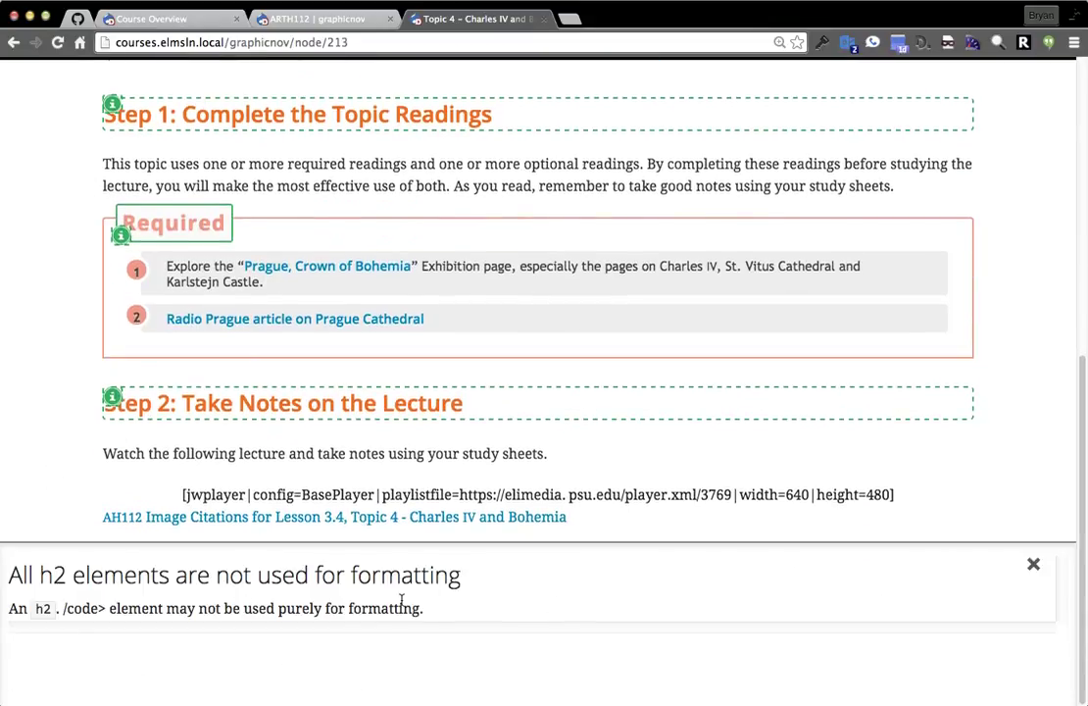
{"action": "left_click", "coordinate": [1031, 567]}
{"action": "scroll", "coordinate": [485, 451], "scroll_direction": "up", "scroll_amount": 2}
{"action": "left_click", "coordinate": [120, 357]}
{"action": "left_click", "coordinate": [1031, 566]}
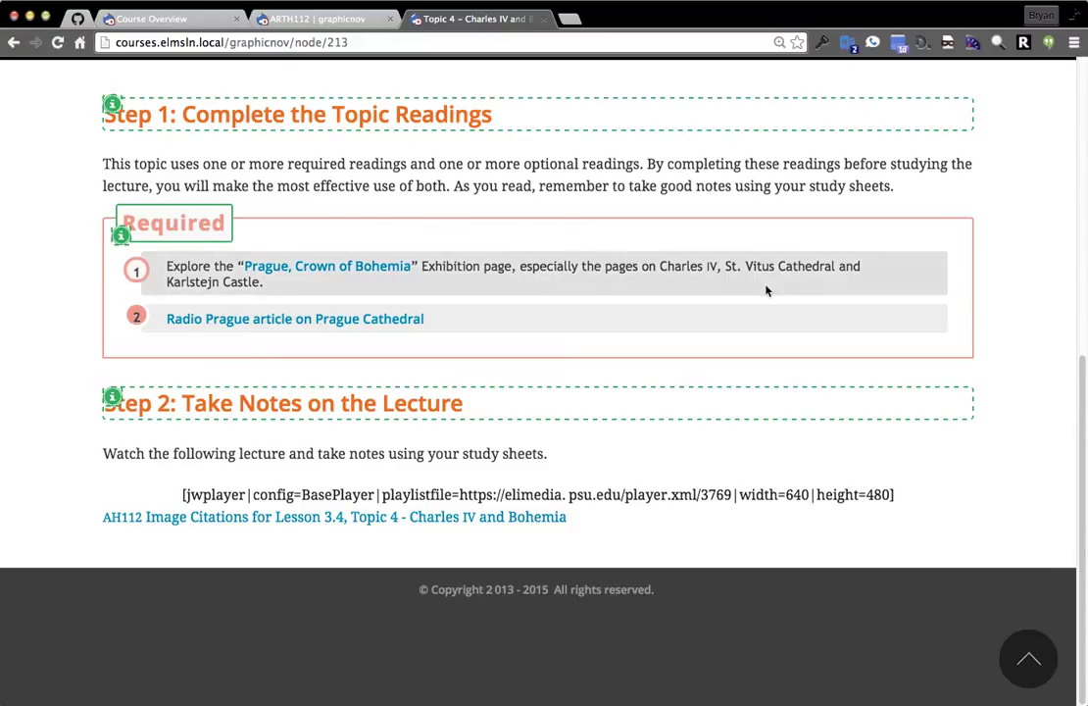
Go back to the page top and advance to Topic 5 – Aachen, 'The Beautiful Style'.
{"action": "scroll", "coordinate": [843, 349], "scroll_direction": "up", "scroll_amount": 5}
{"action": "scroll", "coordinate": [863, 361], "scroll_direction": "up", "scroll_amount": 3}
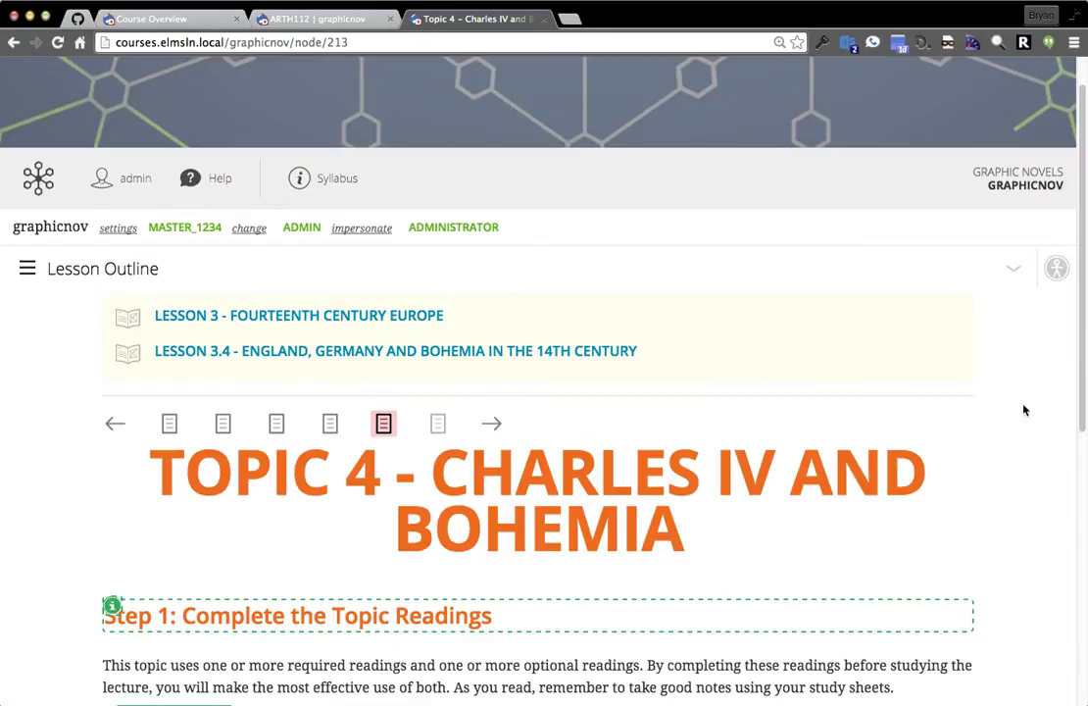
{"action": "scroll", "coordinate": [998, 560], "scroll_direction": "down", "scroll_amount": 8}
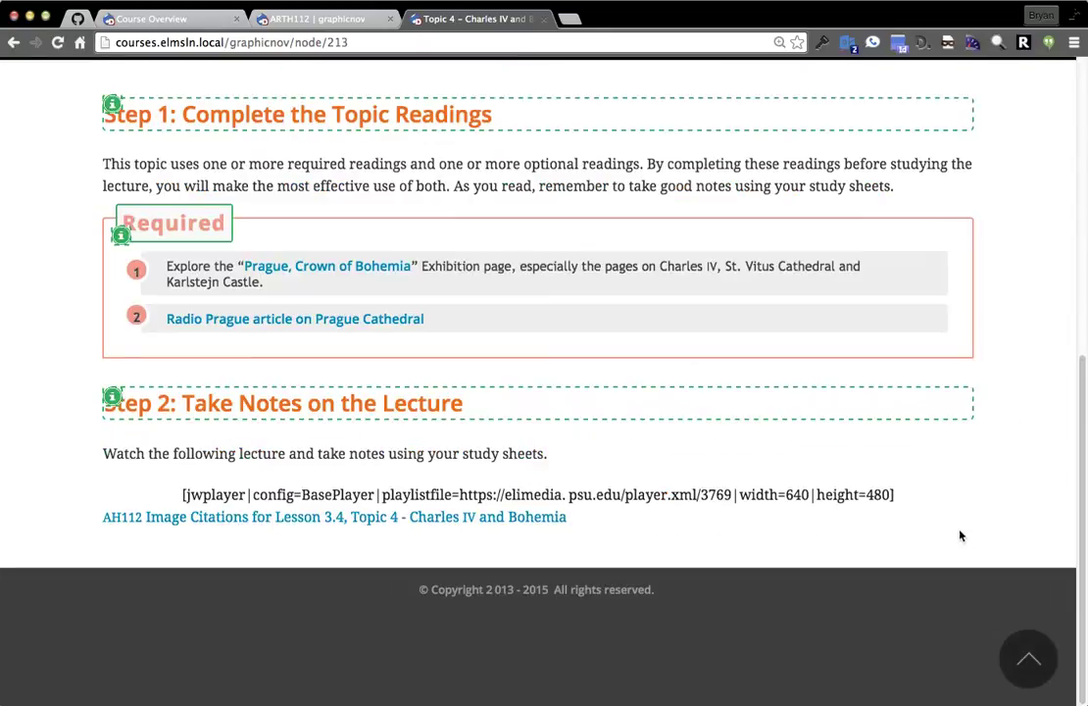
{"action": "left_click", "coordinate": [1028, 668]}
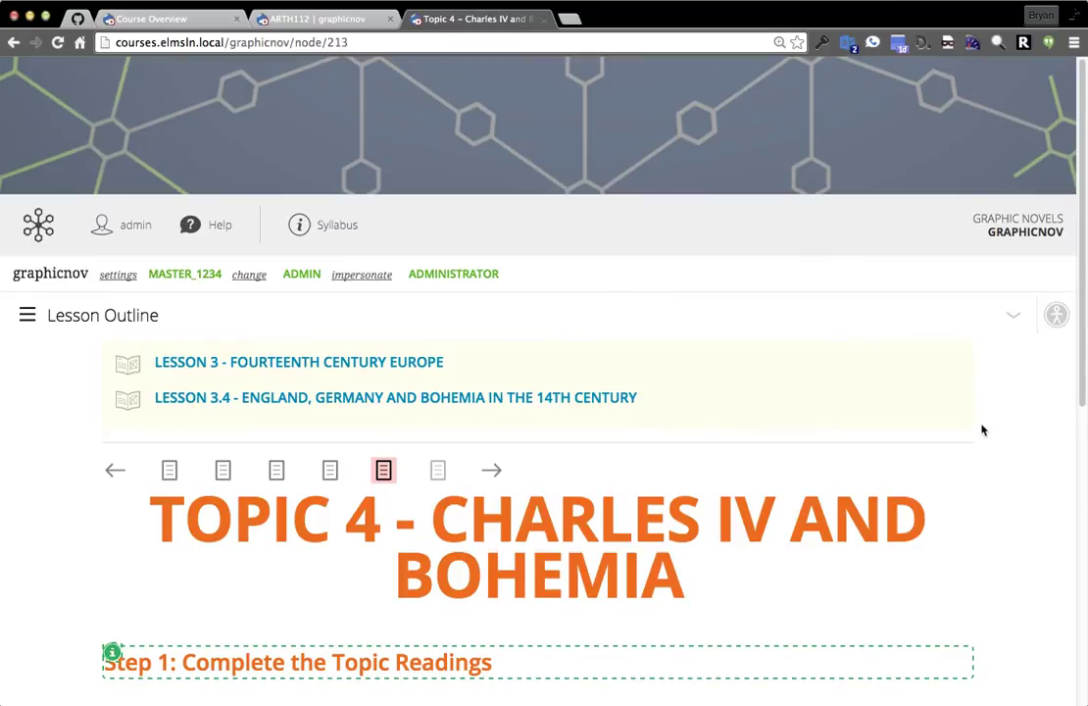
{"action": "left_click", "coordinate": [493, 472]}
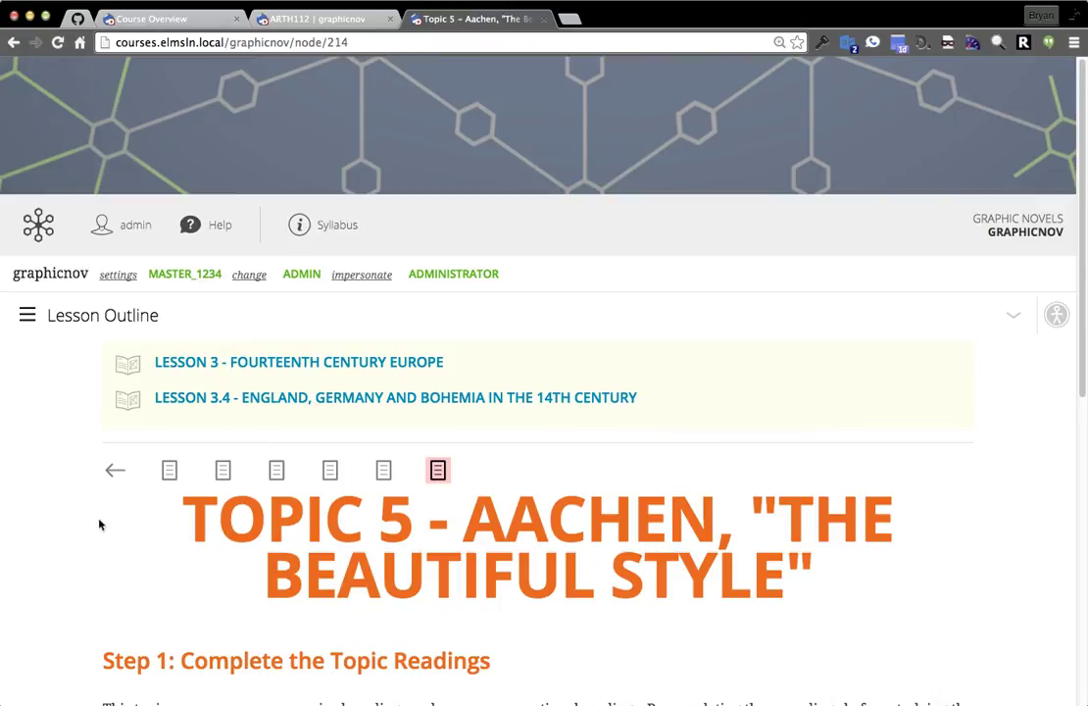
Open the Lesson 3.4 Terms Study Sheet page in edit mode.
{"action": "left_click", "coordinate": [169, 470]}
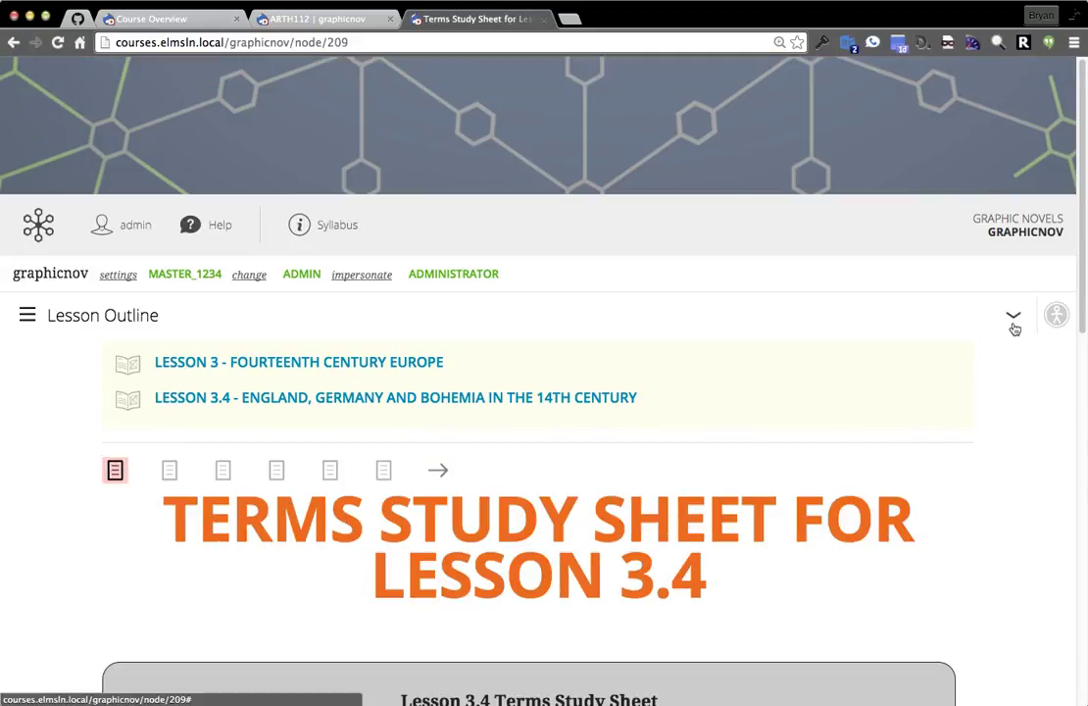
{"action": "scroll", "coordinate": [986, 452], "scroll_direction": "down", "scroll_amount": 5}
{"action": "scroll", "coordinate": [986, 453], "scroll_direction": "up", "scroll_amount": 5}
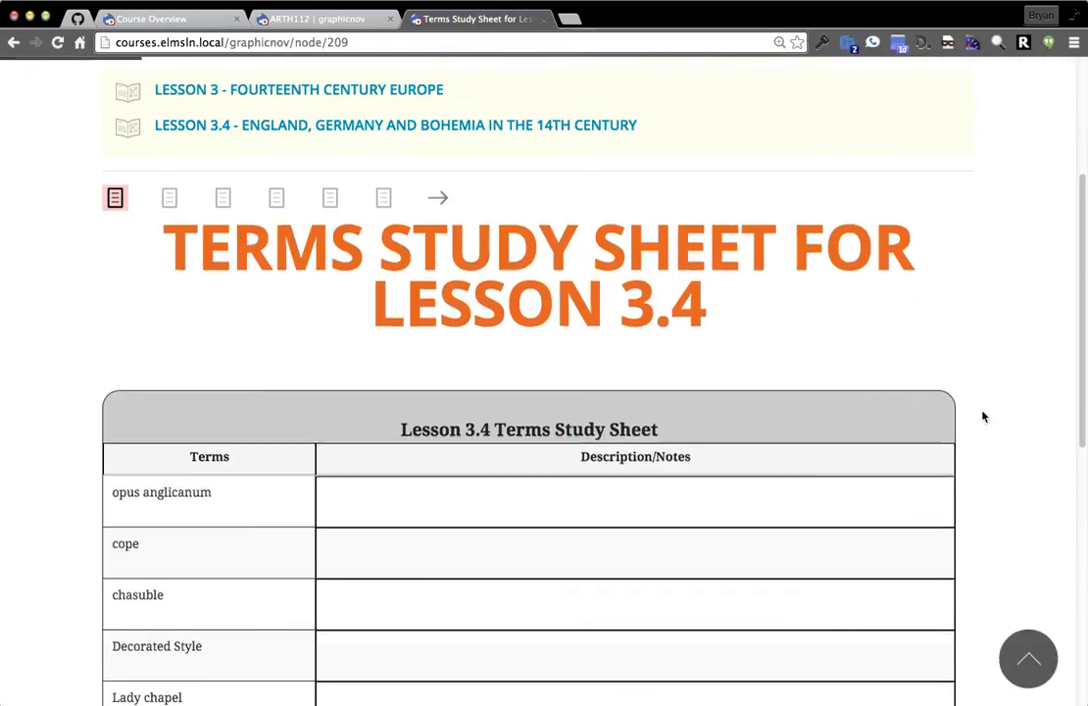
{"action": "left_click", "coordinate": [1013, 314]}
{"action": "left_click", "coordinate": [887, 383]}
{"action": "left_click", "coordinate": [258, 215]}
Upload snowflakes-dark.jpg as the page's Visual identifiers image.
{"action": "scroll", "coordinate": [623, 174], "scroll_direction": "down", "scroll_amount": 2}
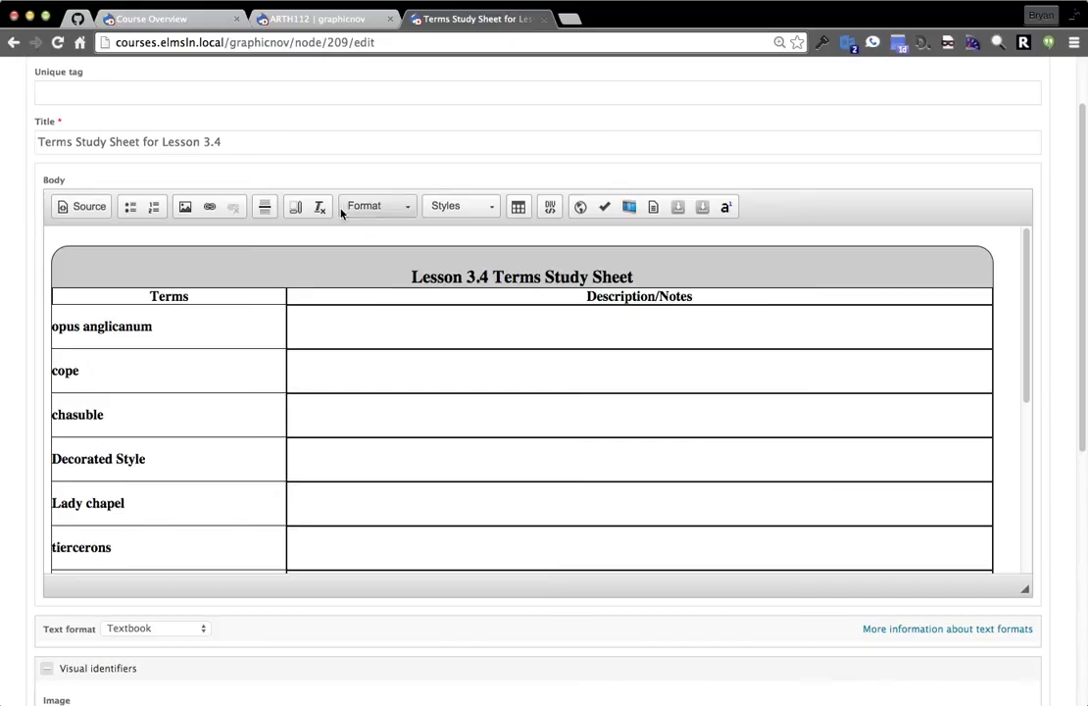
{"action": "scroll", "coordinate": [243, 396], "scroll_direction": "down", "scroll_amount": 2}
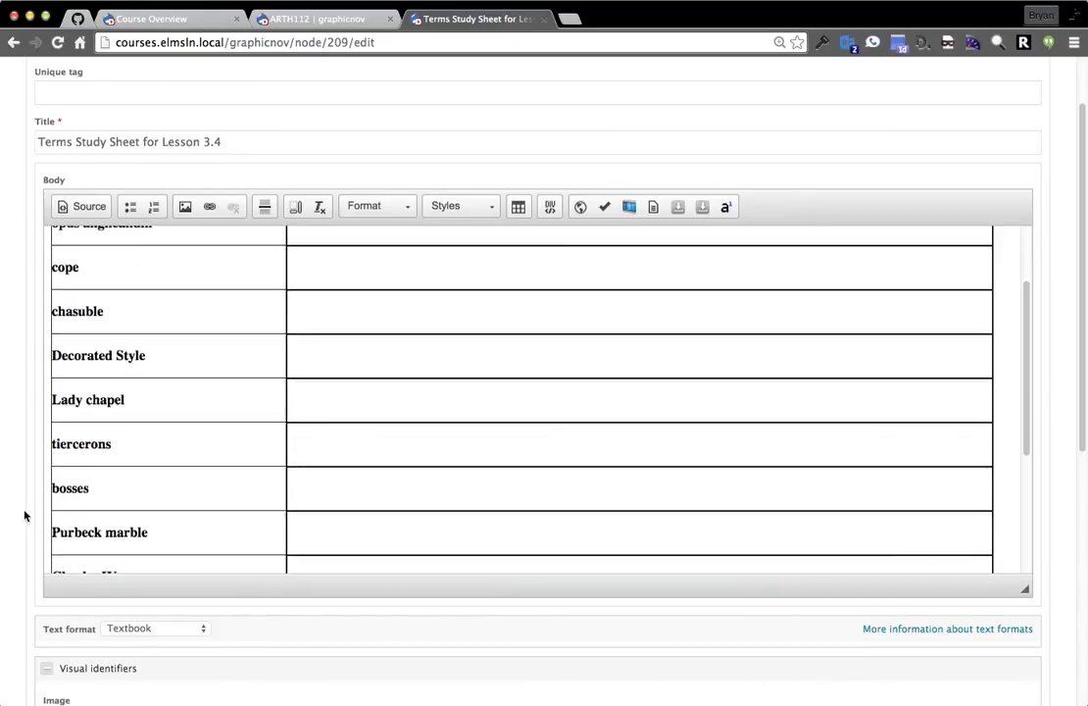
{"action": "scroll", "coordinate": [38, 514], "scroll_direction": "down", "scroll_amount": 10}
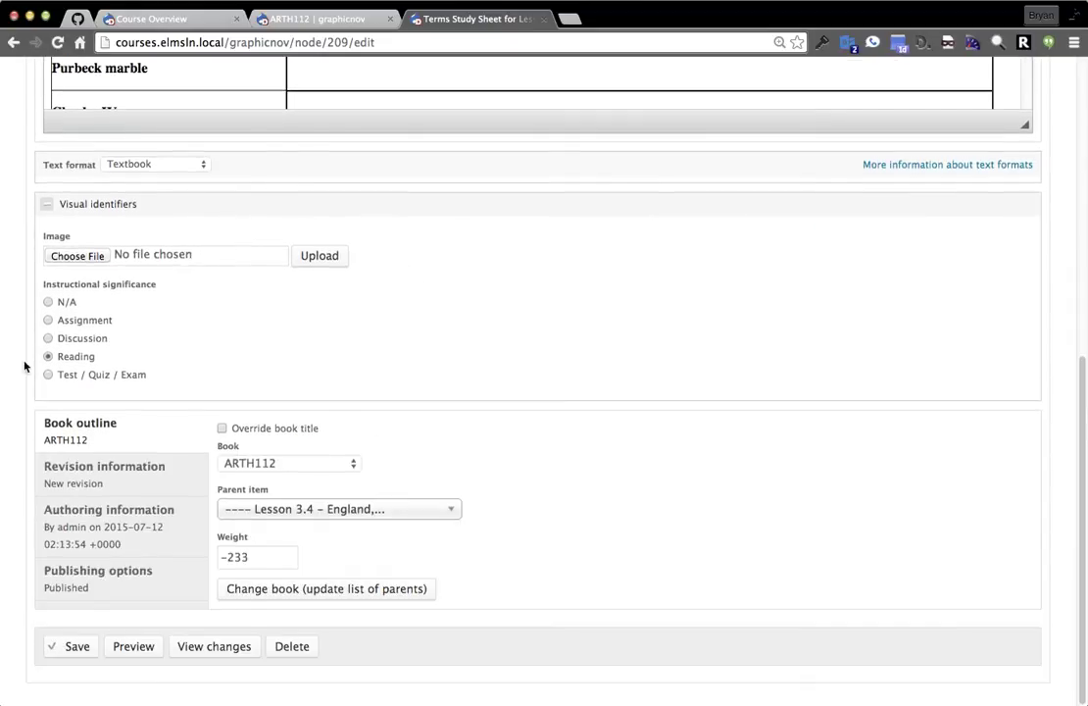
{"action": "left_click", "coordinate": [88, 255]}
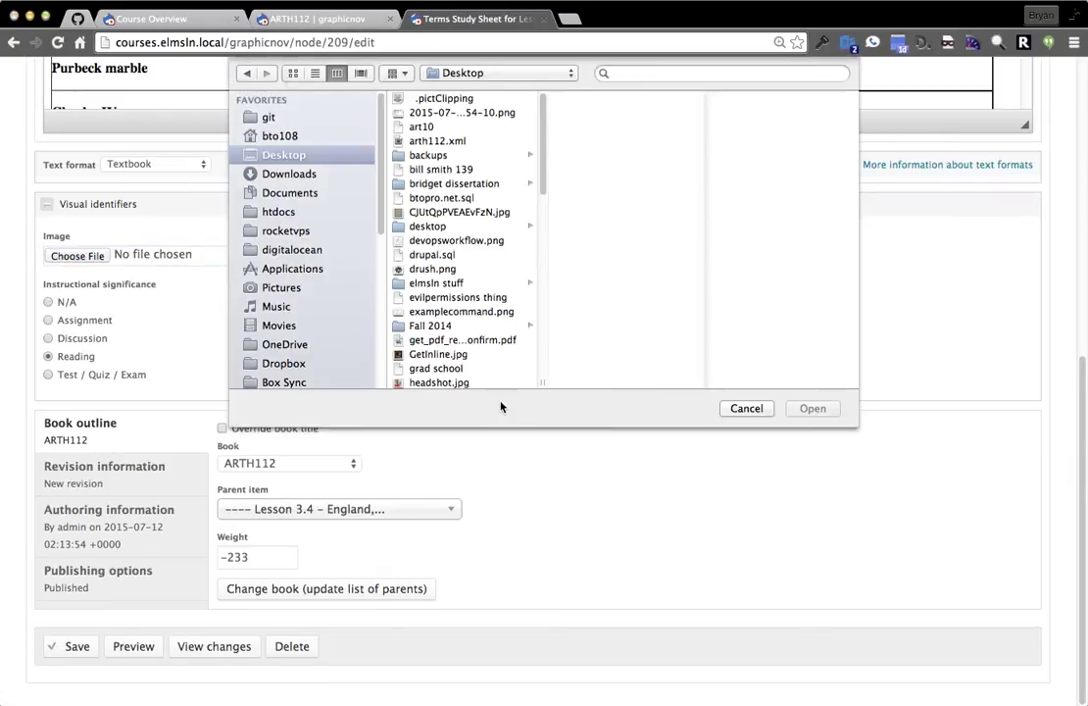
{"action": "scroll", "coordinate": [466, 247], "scroll_direction": "down", "scroll_amount": 1}
{"action": "scroll", "coordinate": [466, 247], "scroll_direction": "down", "scroll_amount": 10}
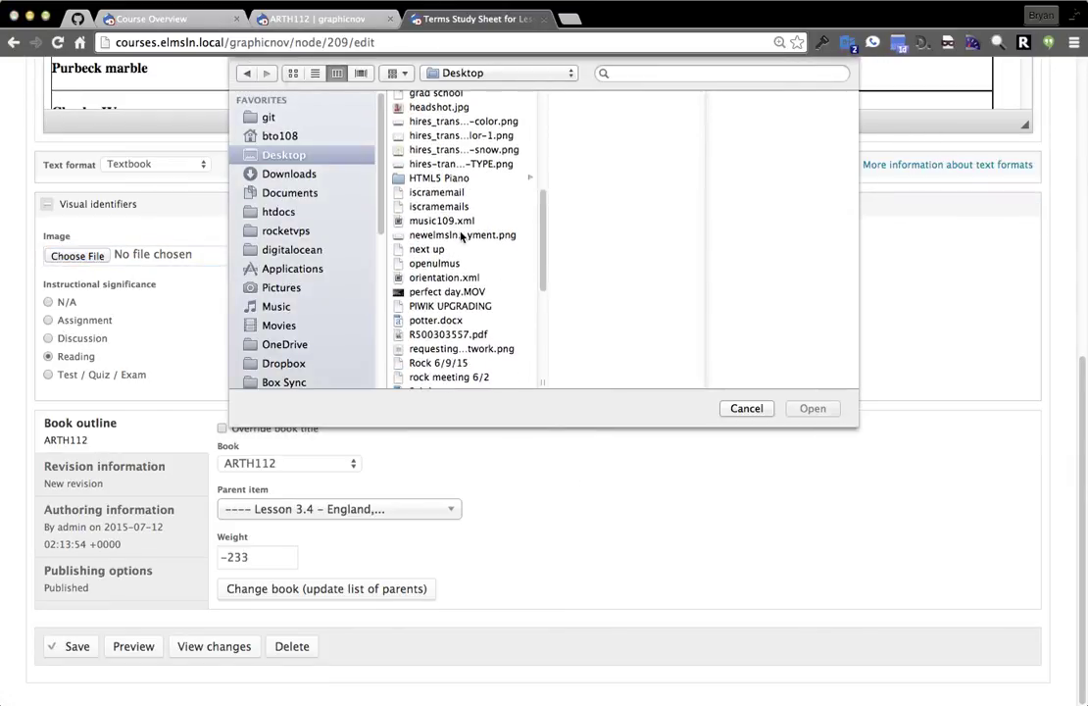
{"action": "scroll", "coordinate": [458, 243], "scroll_direction": "down", "scroll_amount": 3}
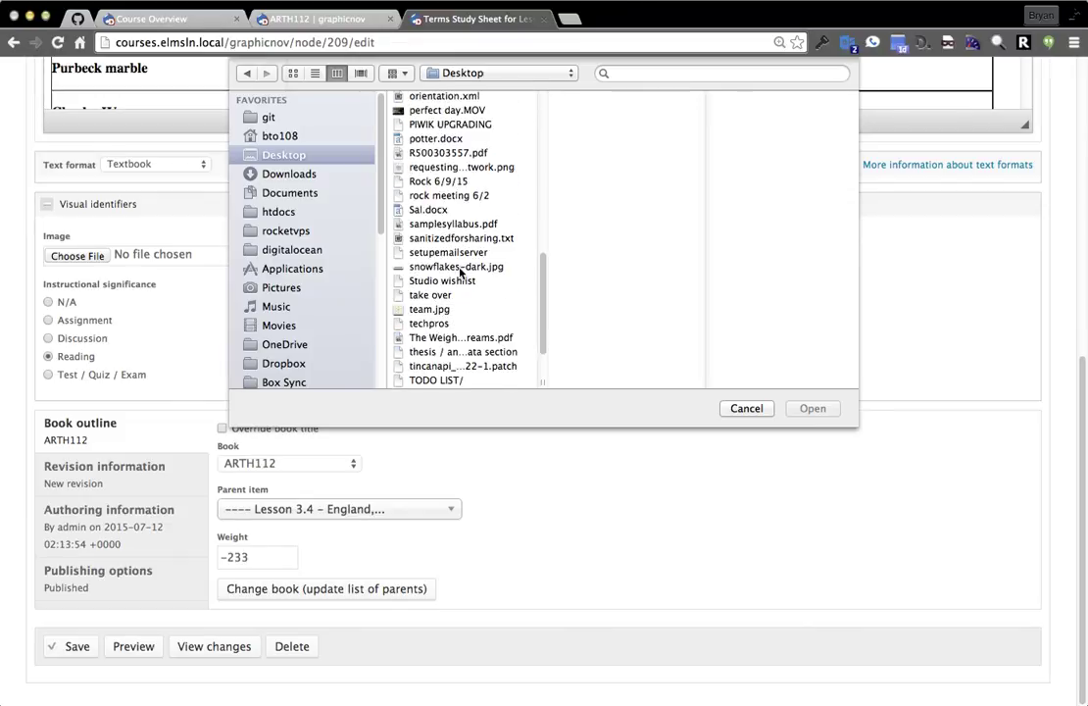
{"action": "left_click", "coordinate": [459, 267]}
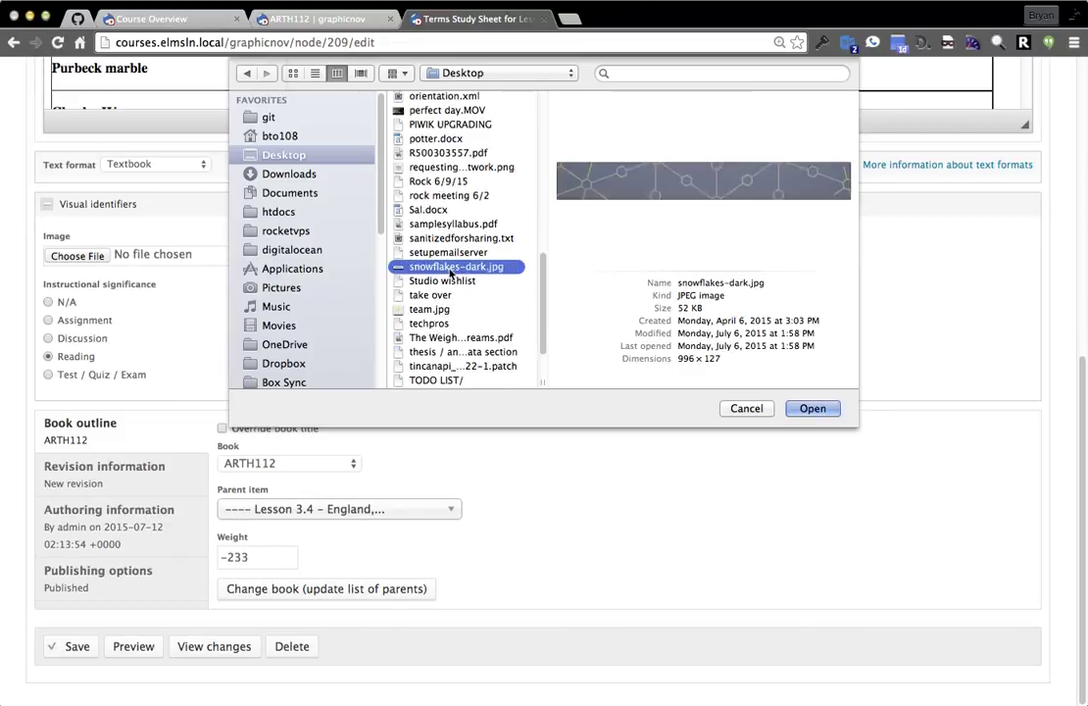
{"action": "double_click", "coordinate": [451, 268]}
{"action": "left_click", "coordinate": [340, 261]}
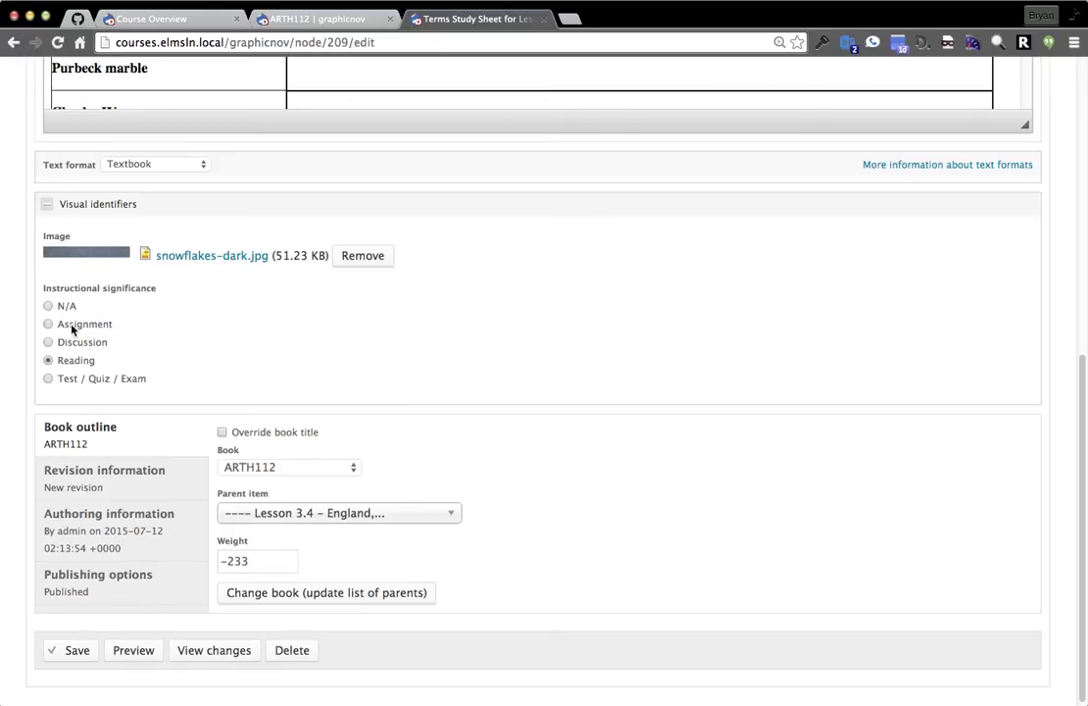
Save the changes to the Terms Study Sheet page.
{"action": "left_click", "coordinate": [68, 655]}
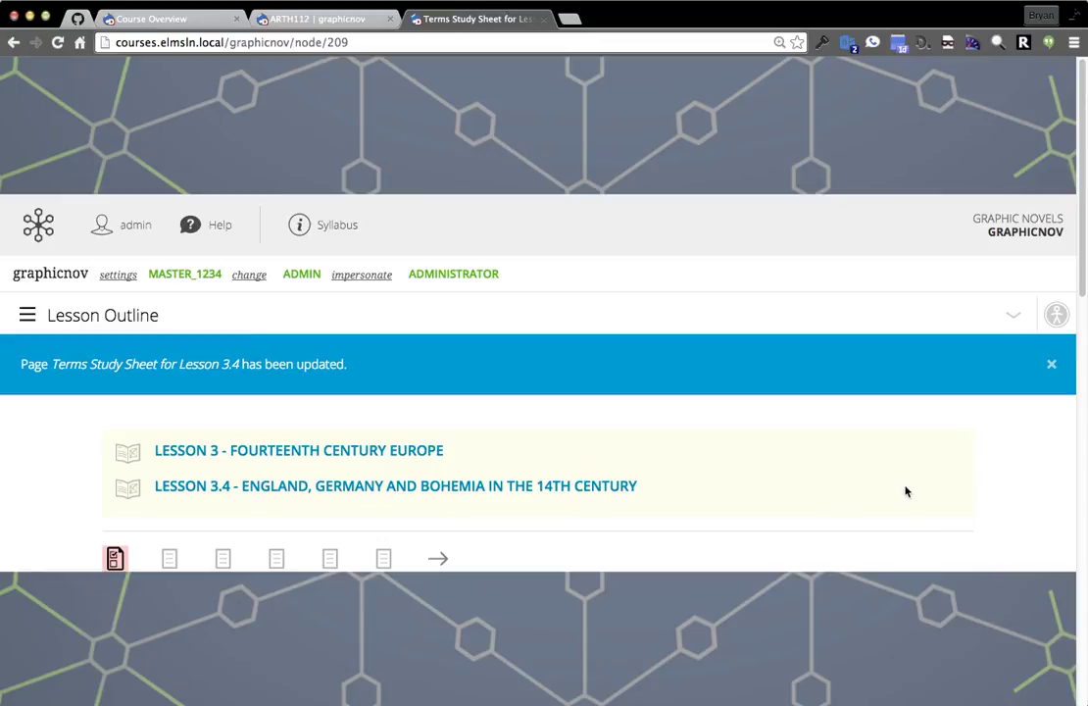
{"action": "scroll", "coordinate": [779, 425], "scroll_direction": "down", "scroll_amount": 2}
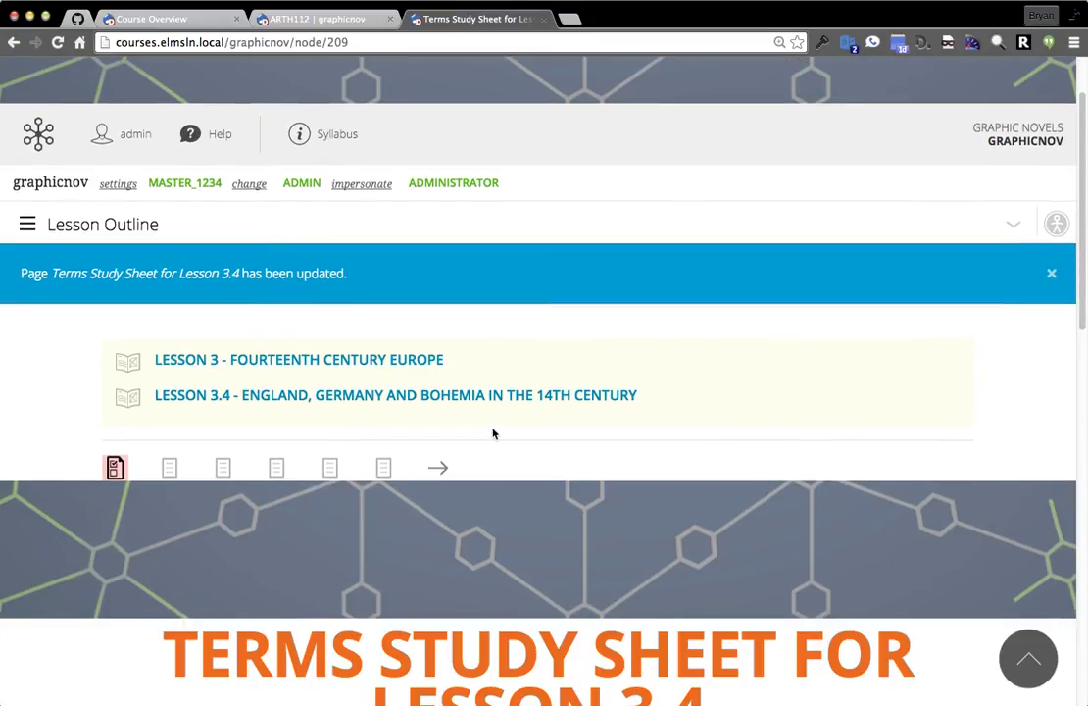
{"action": "scroll", "coordinate": [789, 295], "scroll_direction": "down", "scroll_amount": 2}
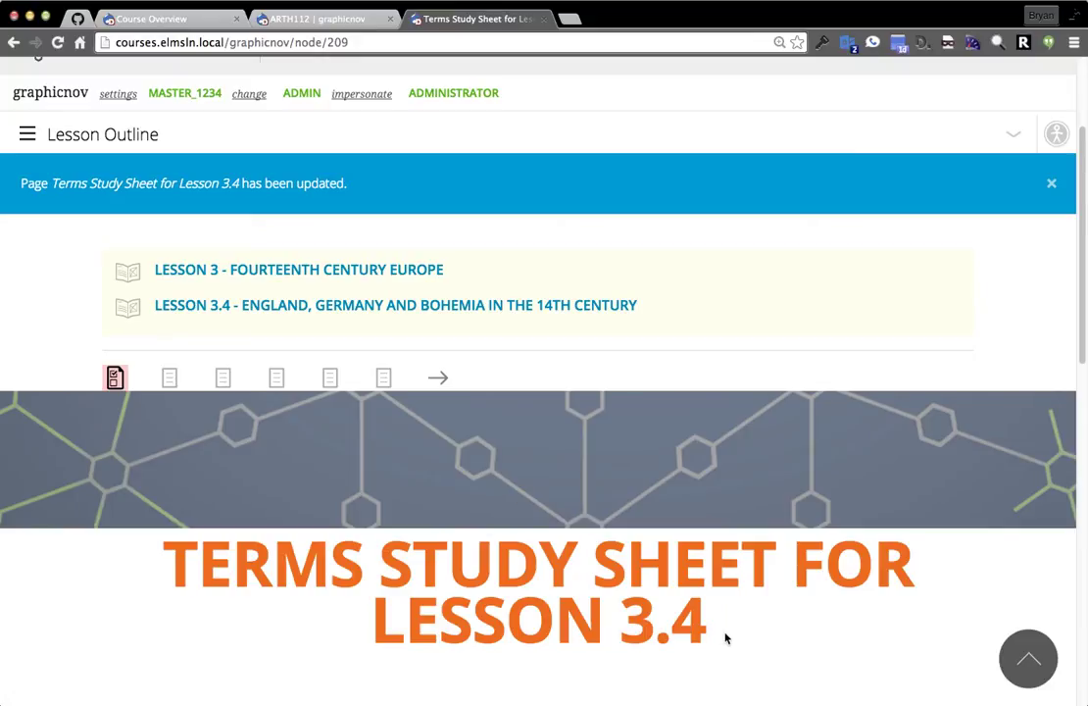
{"action": "scroll", "coordinate": [725, 639], "scroll_direction": "down", "scroll_amount": 2}
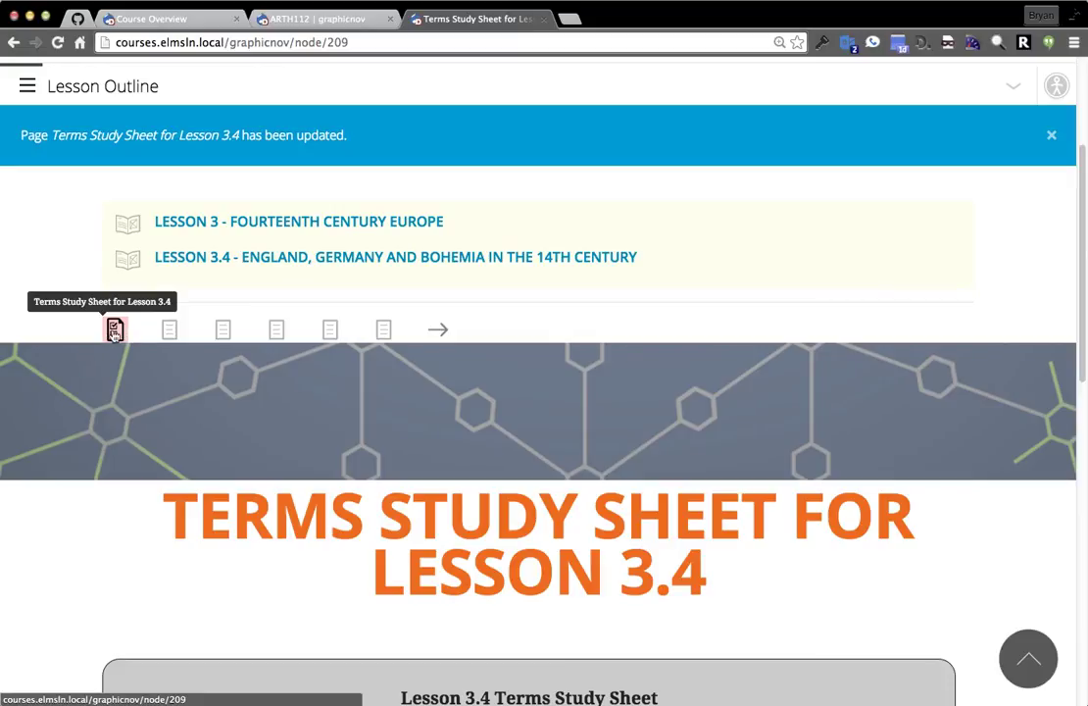
Go through Topic 1 to the Lesson 3.4 page and open its management menu.
{"action": "left_click", "coordinate": [166, 333]}
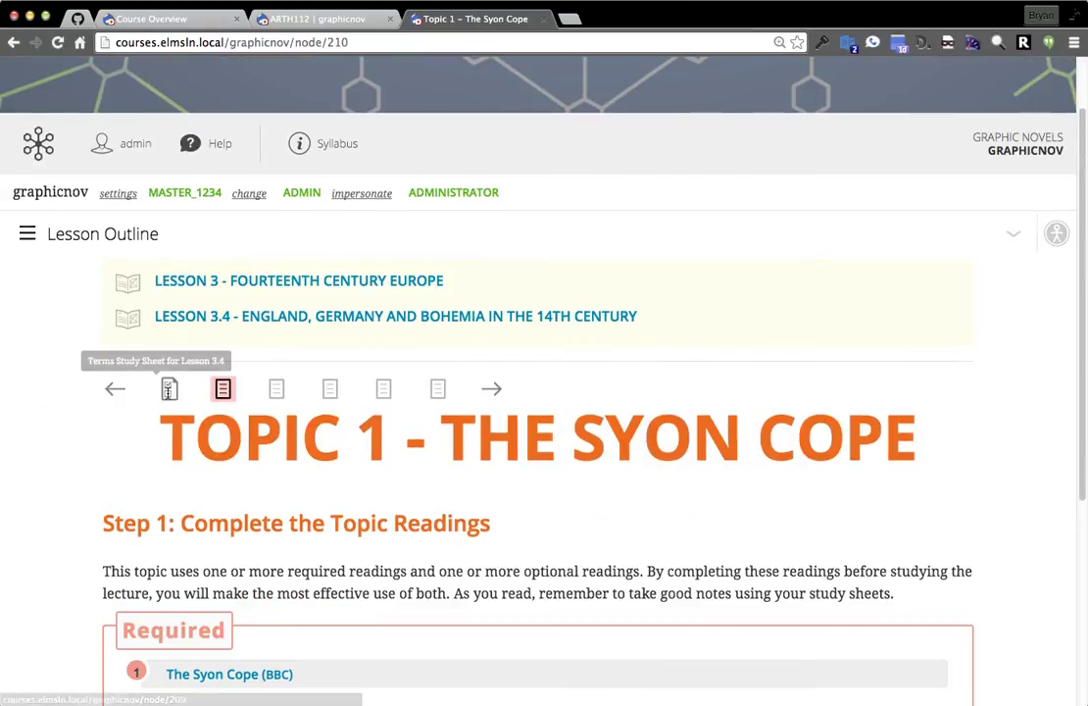
{"action": "left_click", "coordinate": [282, 314]}
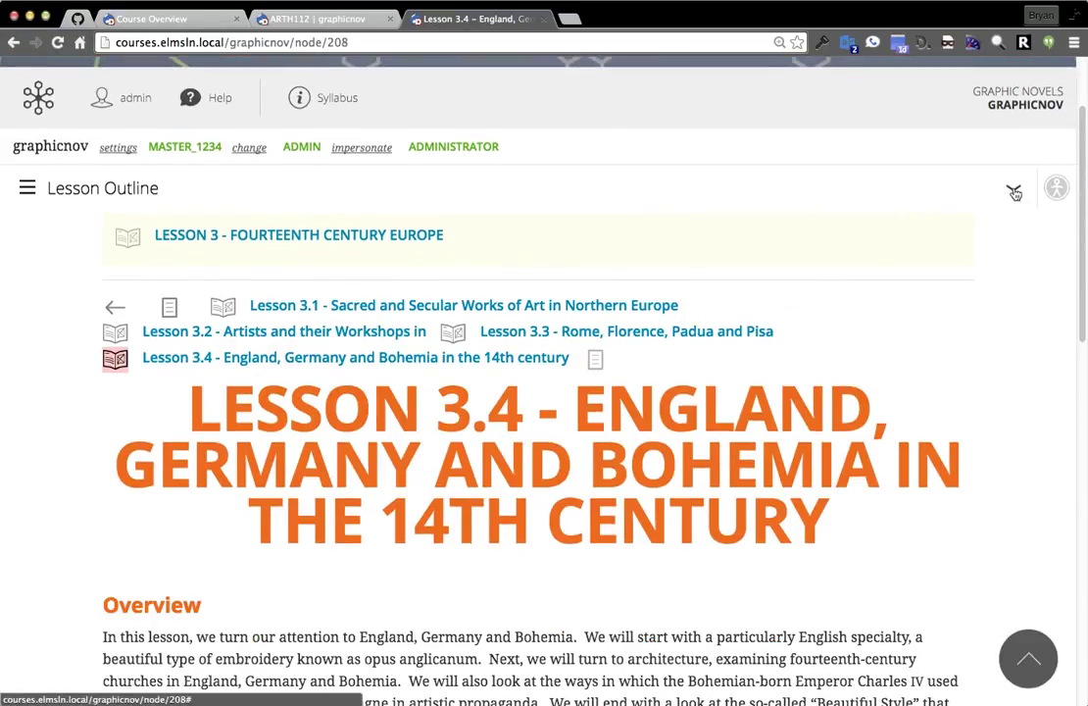
{"action": "left_click", "coordinate": [1014, 187]}
Upload snowflakes-dark.jpg from the Desktop as the Lesson 3.4 page image and save the page.
{"action": "left_click", "coordinate": [959, 271]}
{"action": "scroll", "coordinate": [481, 498], "scroll_direction": "down", "scroll_amount": 15}
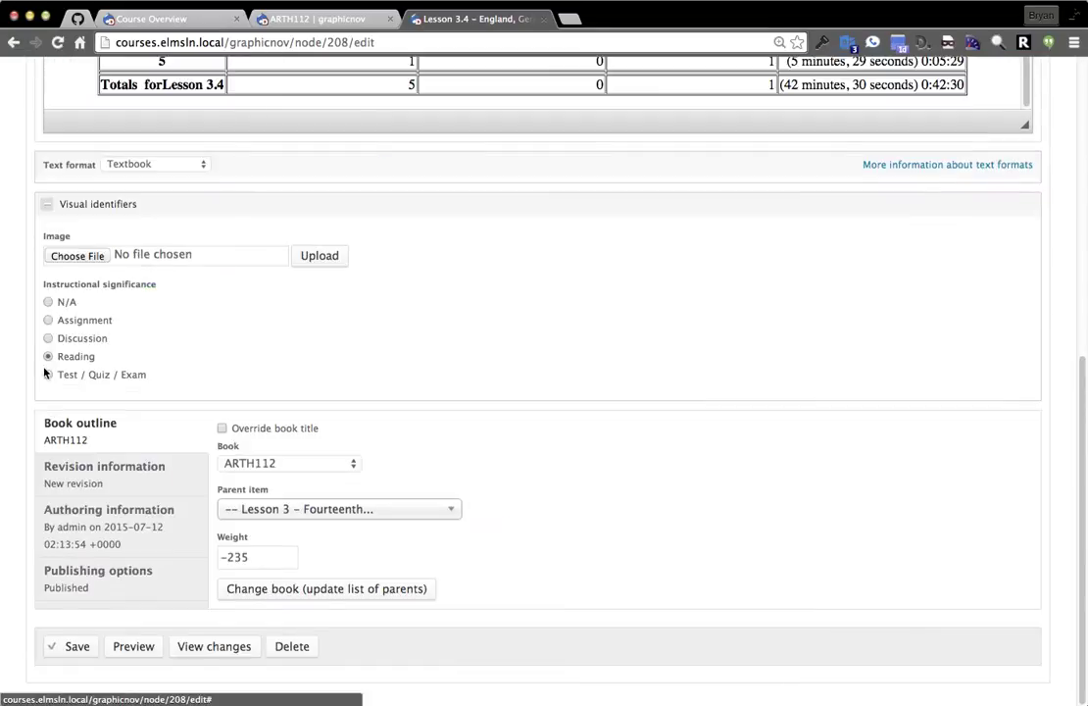
{"action": "left_click", "coordinate": [55, 254]}
{"action": "scroll", "coordinate": [446, 303], "scroll_direction": "down", "scroll_amount": 10}
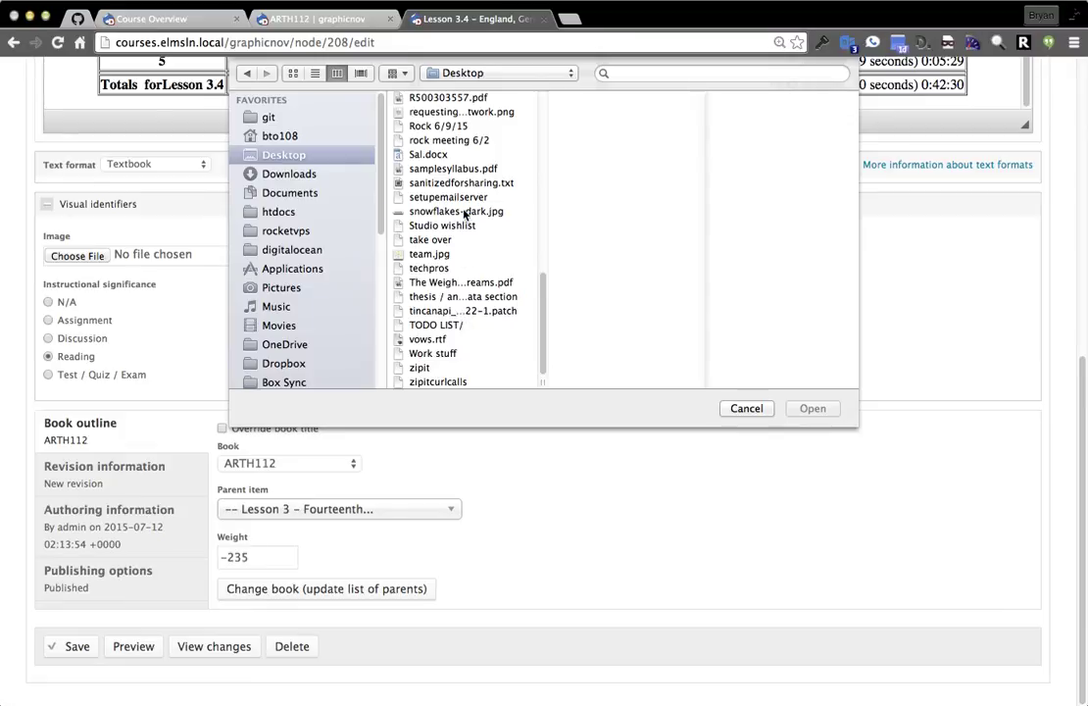
{"action": "double_click", "coordinate": [466, 213]}
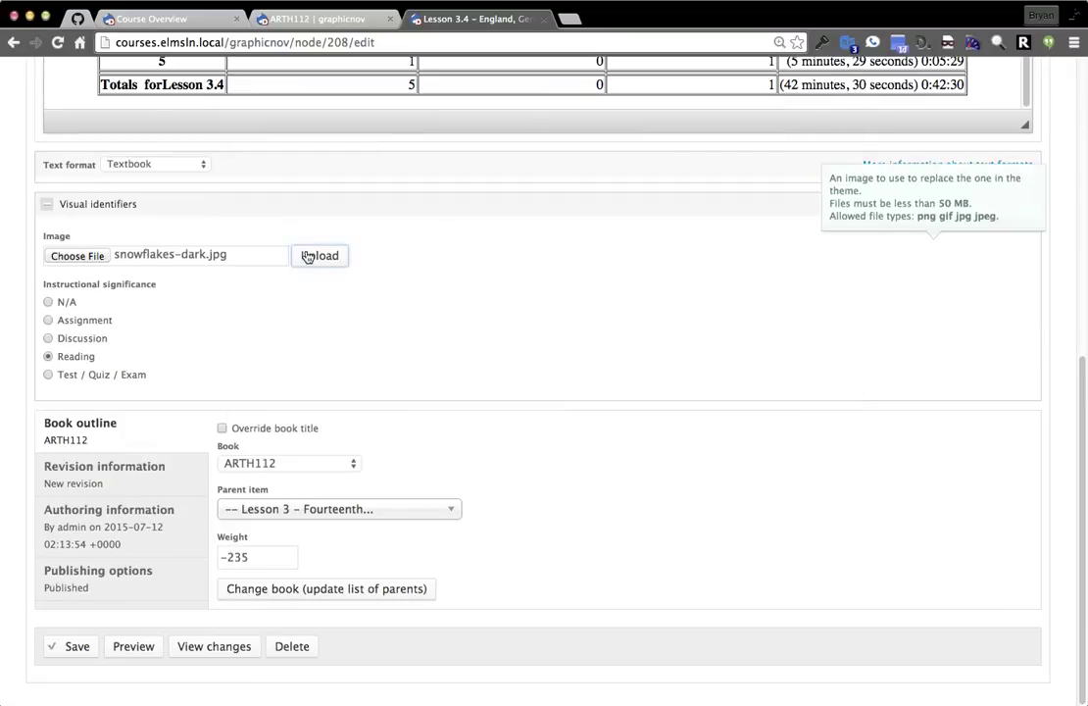
{"action": "left_click", "coordinate": [306, 256]}
{"action": "left_click", "coordinate": [78, 648]}
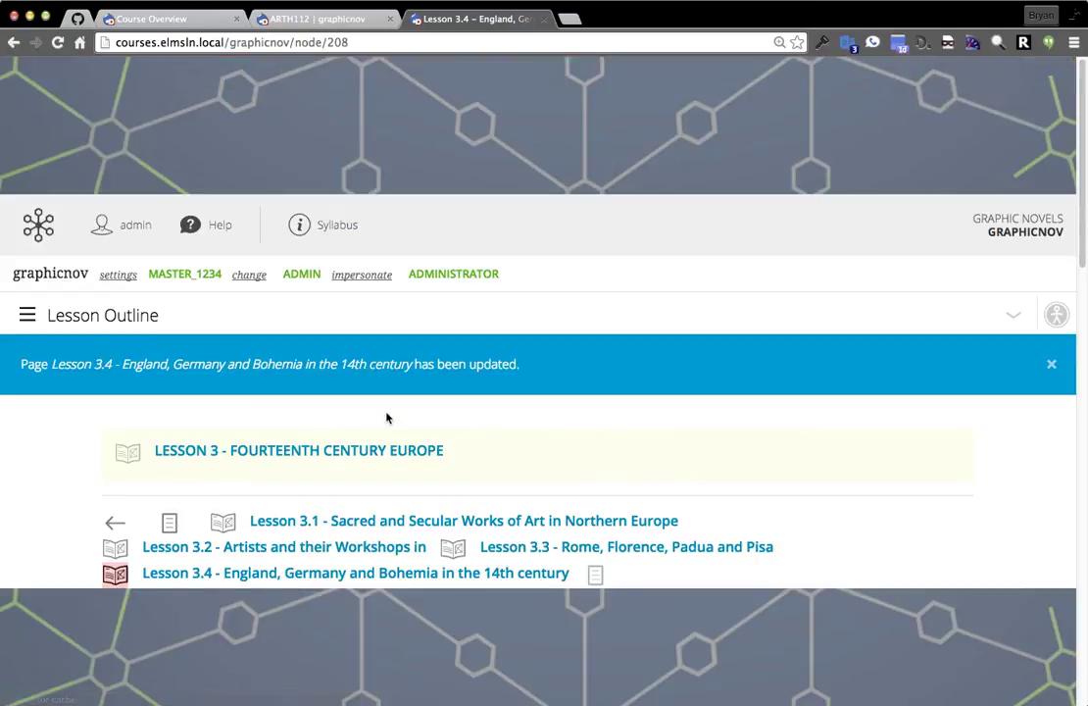
{"action": "scroll", "coordinate": [430, 433], "scroll_direction": "down", "scroll_amount": 5}
Go to Topic 4 - Charles IV and Bohemia from the Lesson 3.4 topic list.
{"action": "left_click", "coordinate": [363, 351]}
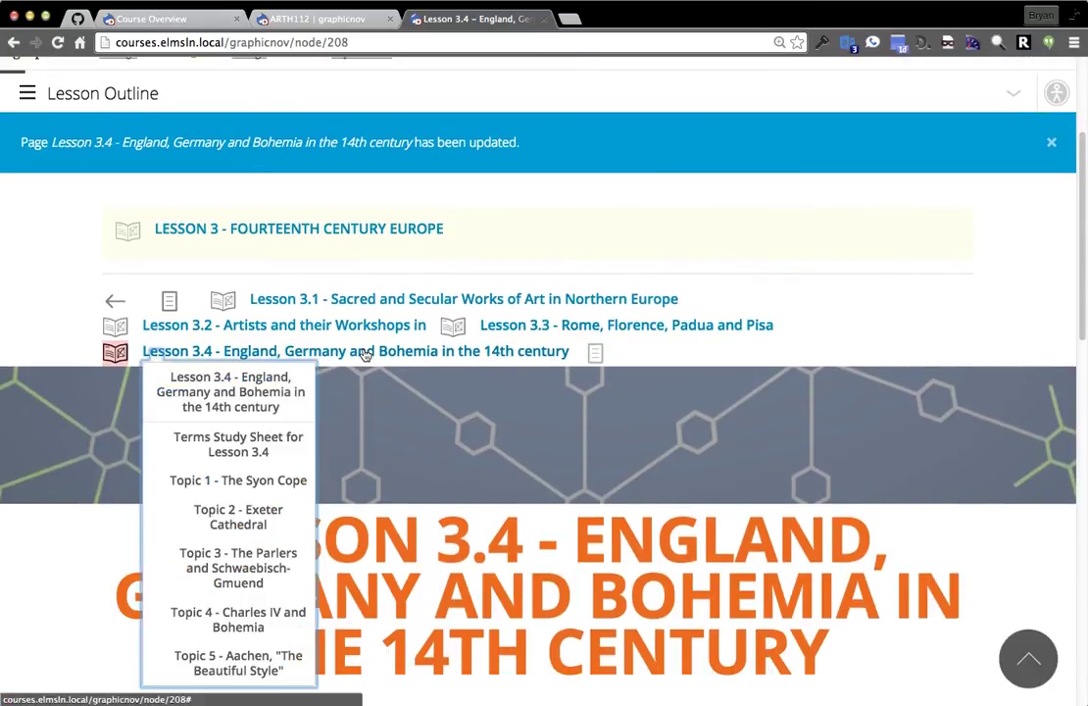
{"action": "scroll", "coordinate": [235, 569], "scroll_direction": "down", "scroll_amount": 2}
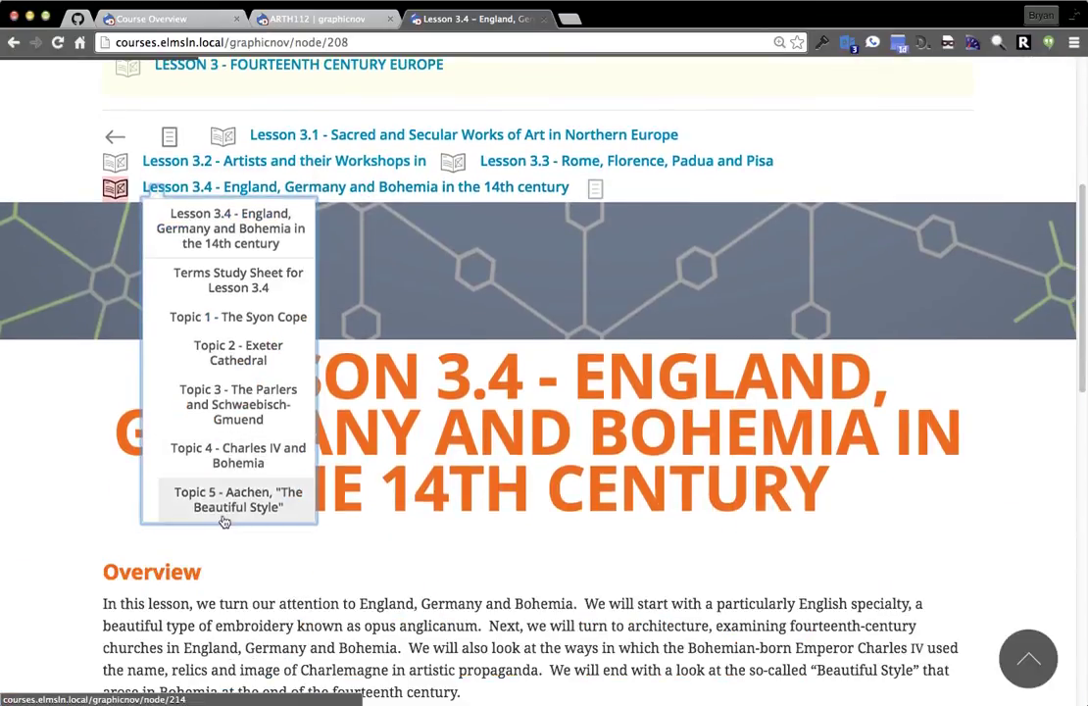
{"action": "left_click", "coordinate": [227, 455]}
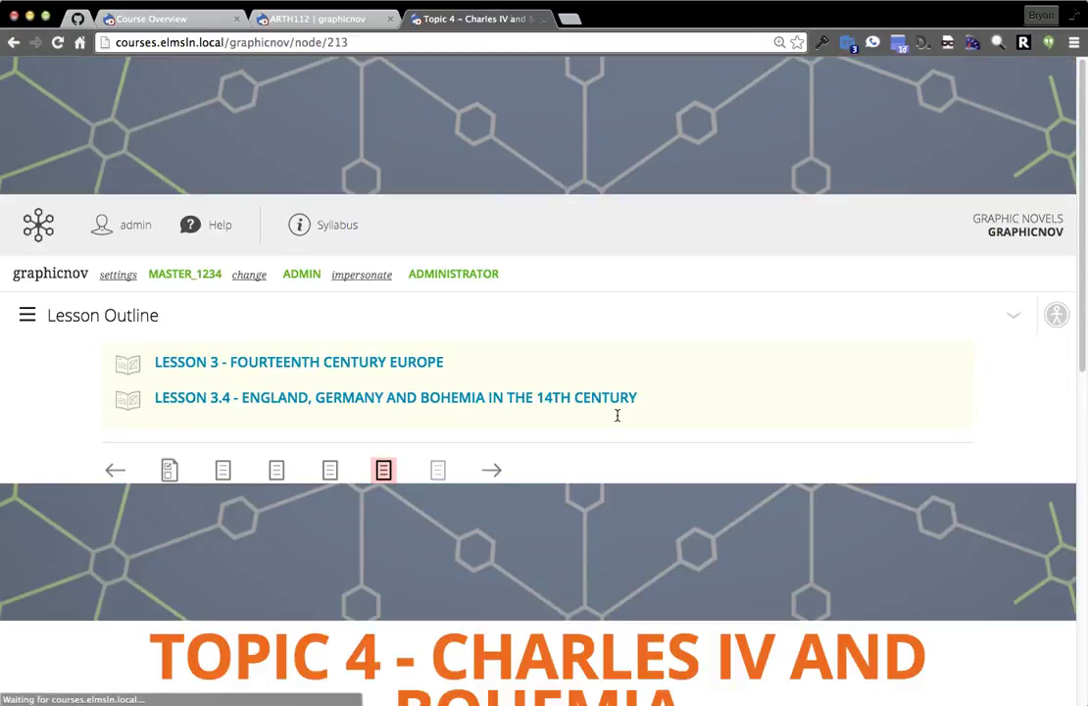
Open the Topic 4 edit form, then go back without making changes.
{"action": "scroll", "coordinate": [627, 534], "scroll_direction": "up", "scroll_amount": 1}
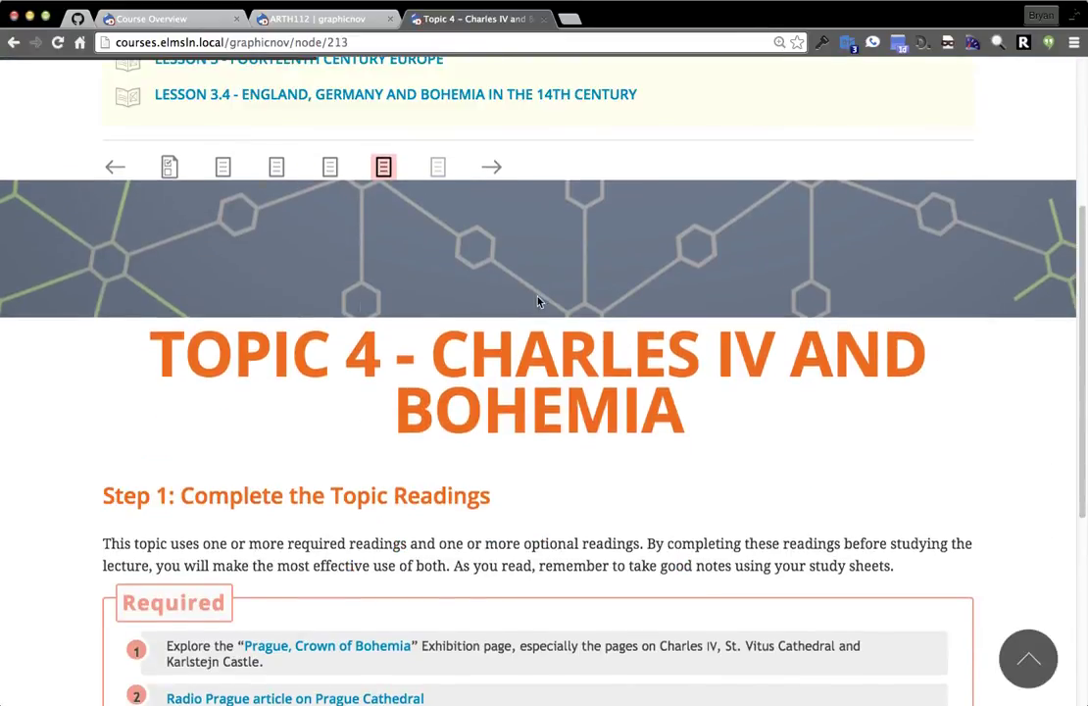
{"action": "scroll", "coordinate": [899, 248], "scroll_direction": "up", "scroll_amount": 5}
{"action": "left_click", "coordinate": [1009, 316]}
{"action": "left_click", "coordinate": [912, 385]}
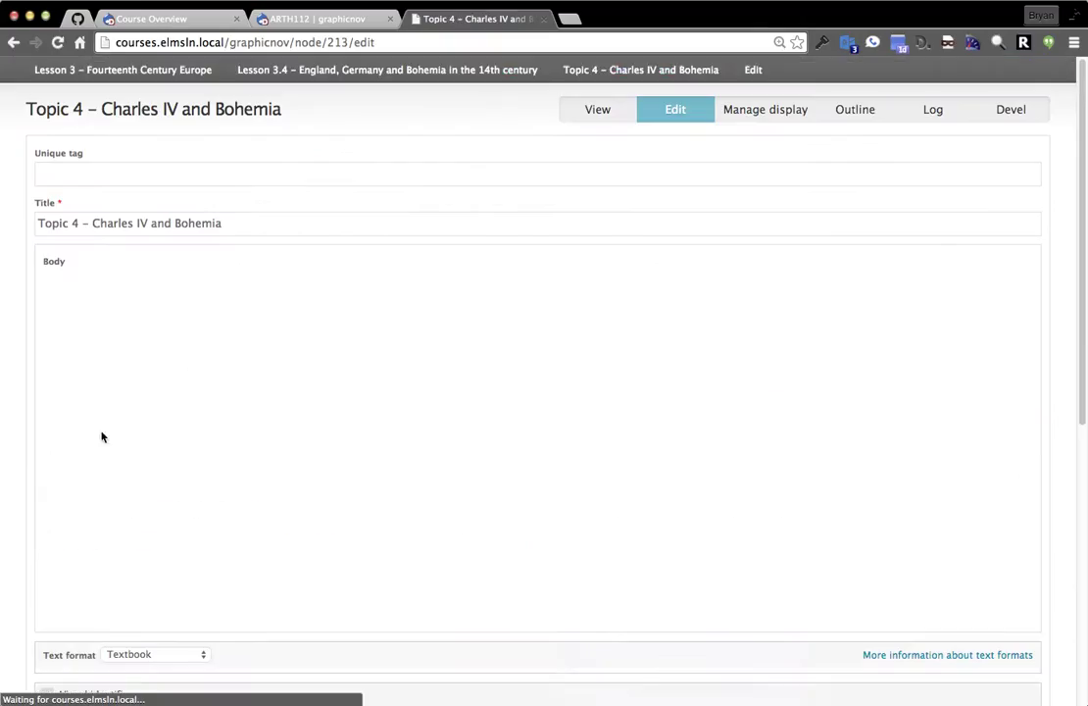
{"action": "scroll", "coordinate": [102, 437], "scroll_direction": "down", "scroll_amount": 10}
{"action": "key", "text": "super+Left"}
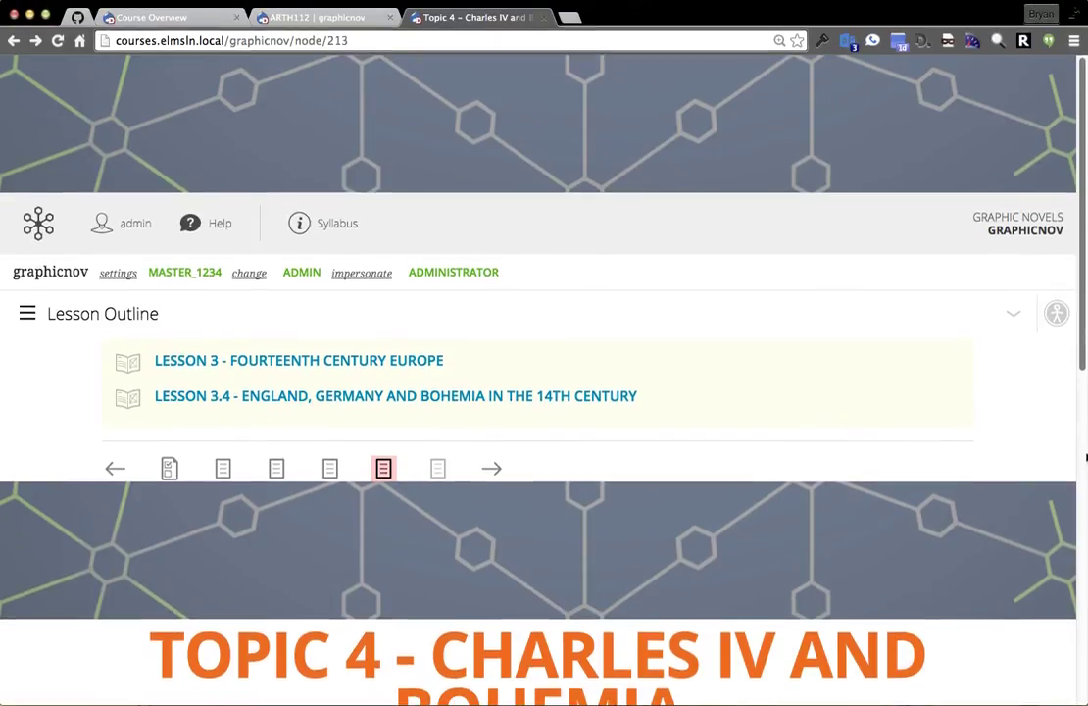
Narrow the browser window and browse the Lesson Outline, including Lesson 1 - Orientation, then close it.
{"action": "left_click_drag", "start_coordinate": [1083, 456], "coordinate": [556, 468]}
{"action": "left_click_drag", "start_coordinate": [389, 461], "coordinate": [248, 458]}
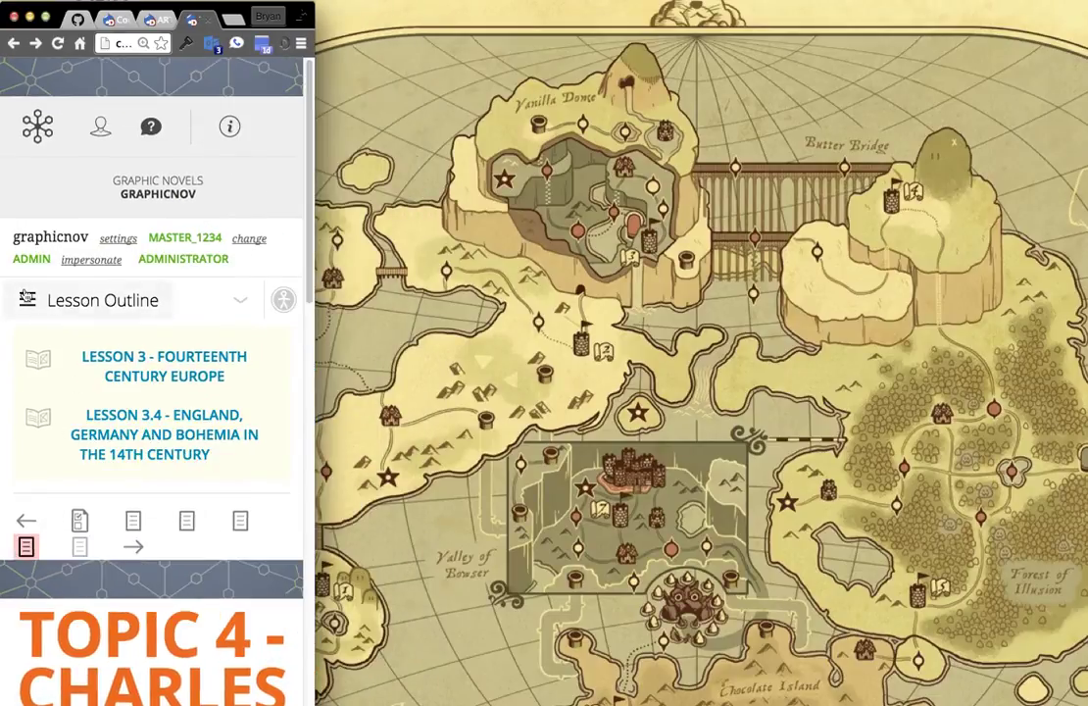
{"action": "left_click", "coordinate": [27, 300]}
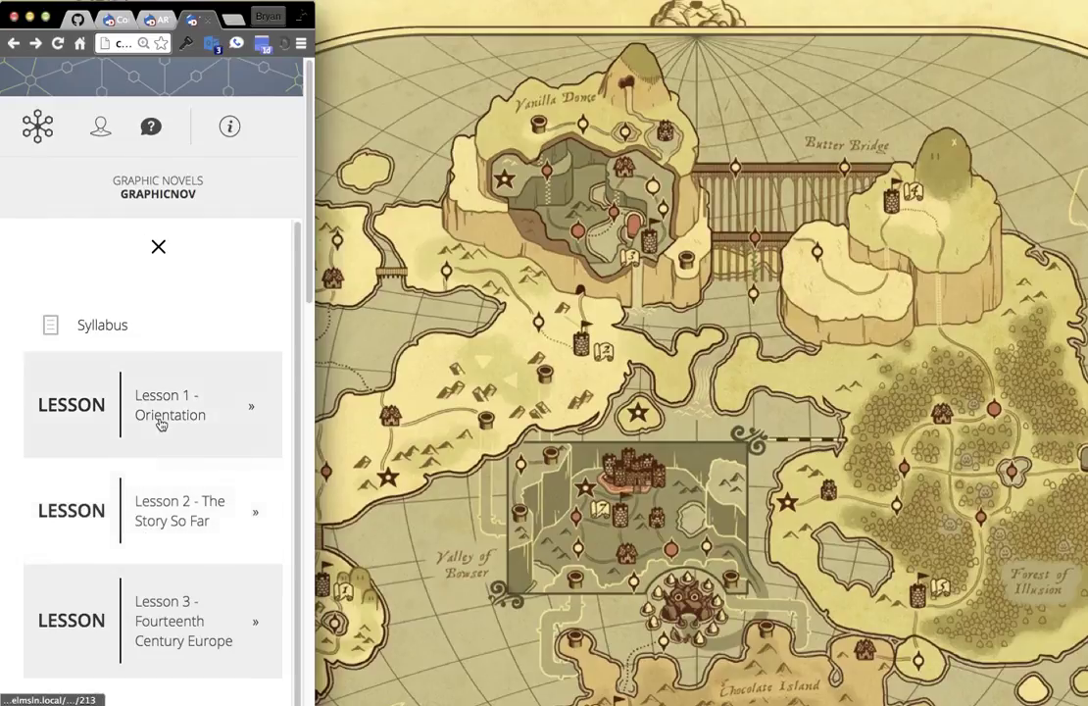
{"action": "left_click", "coordinate": [159, 423]}
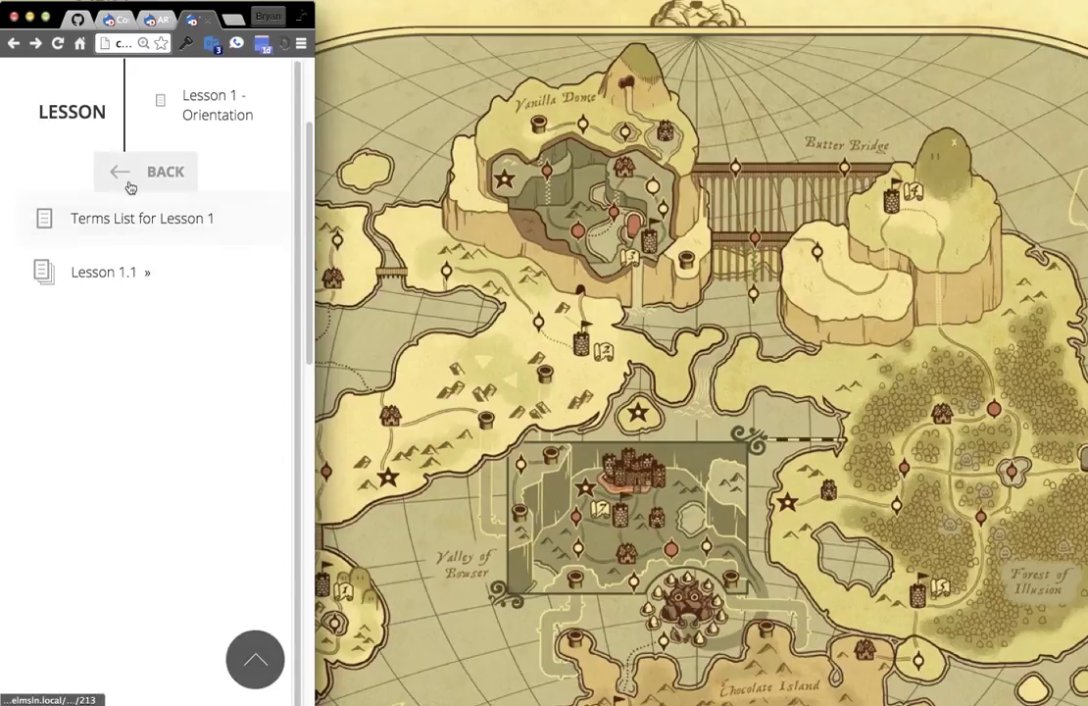
{"action": "left_click", "coordinate": [158, 179]}
{"action": "left_click", "coordinate": [158, 247]}
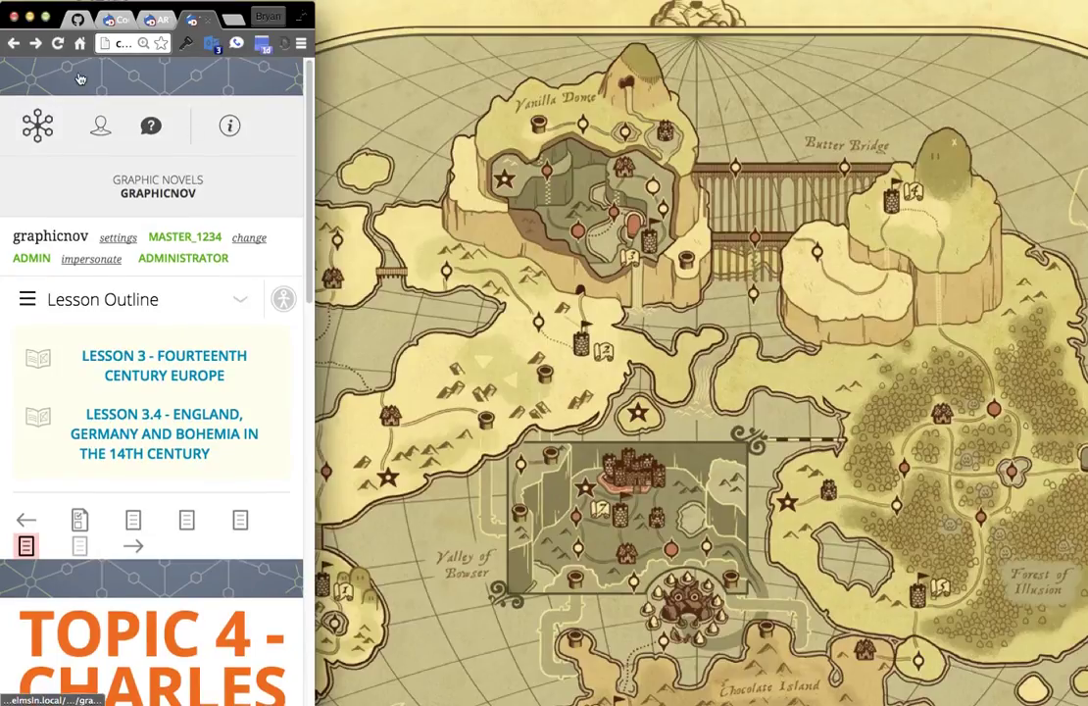
Advance to Topic 5 - Aachen, 'The Beautiful Style' and restore the window to full width.
{"action": "scroll", "coordinate": [127, 294], "scroll_direction": "down", "scroll_amount": 3}
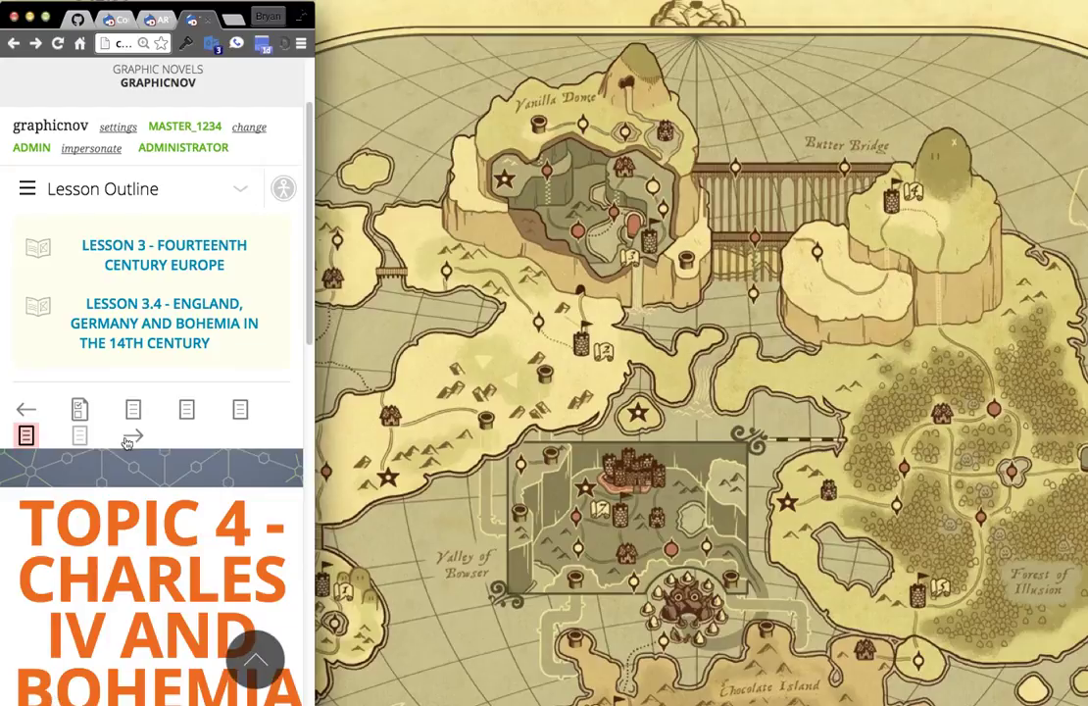
{"action": "scroll", "coordinate": [112, 246], "scroll_direction": "down", "scroll_amount": 15}
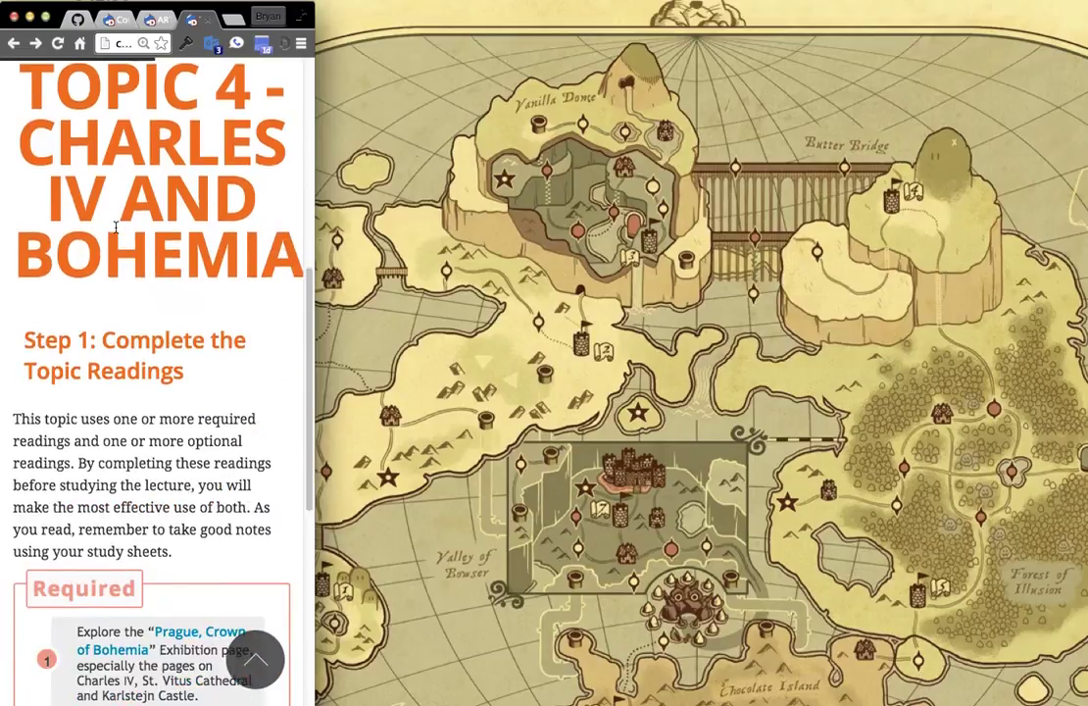
{"action": "scroll", "coordinate": [125, 365], "scroll_direction": "down", "scroll_amount": 8}
{"action": "left_click", "coordinate": [257, 665]}
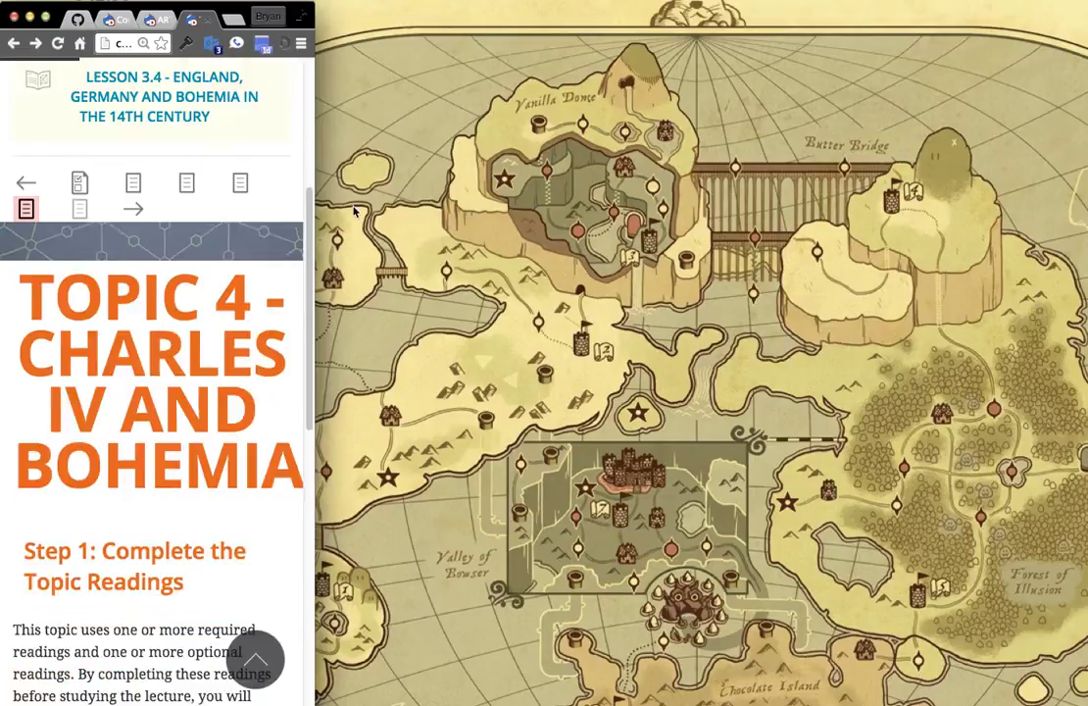
{"action": "left_click", "coordinate": [135, 552]}
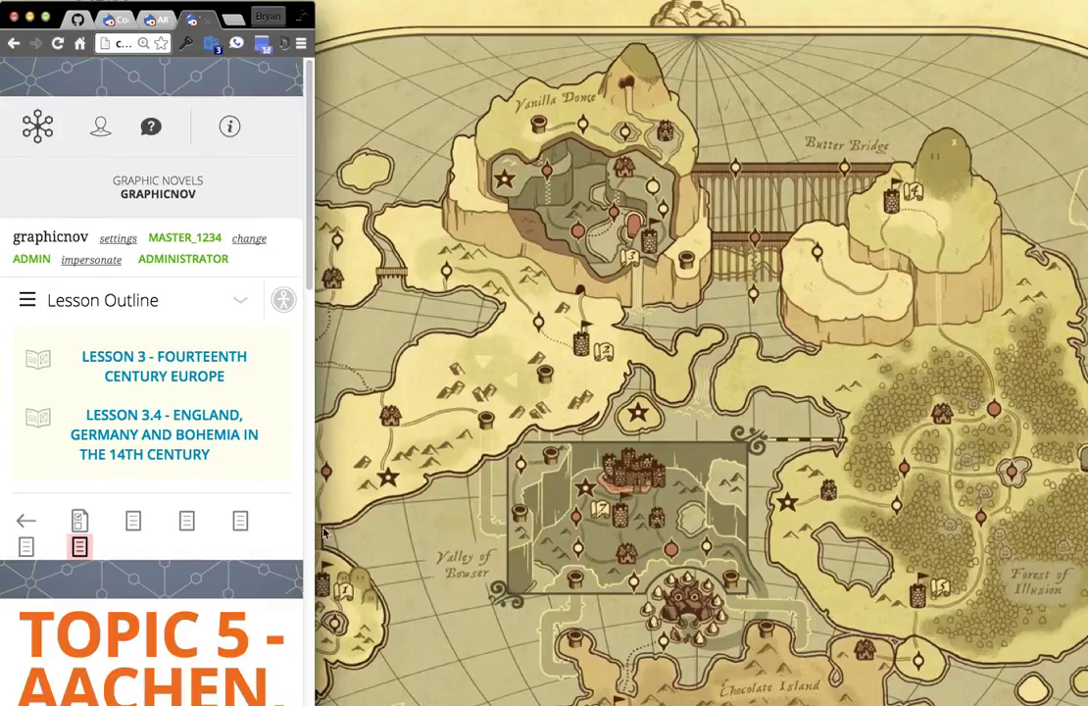
{"action": "left_click_drag", "start_coordinate": [314, 529], "coordinate": [1087, 560]}
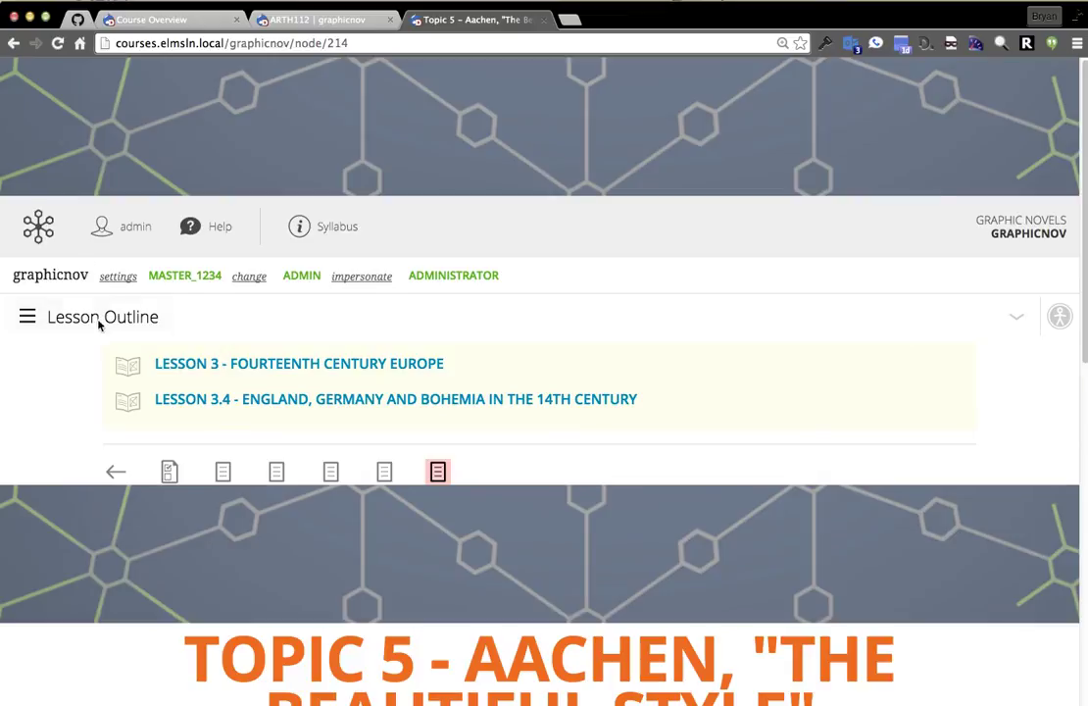
Open Course Blog, Studio, Discussions, Media assets and Course Compliance in new tabs, then view the blog.
{"action": "left_click", "coordinate": [37, 233]}
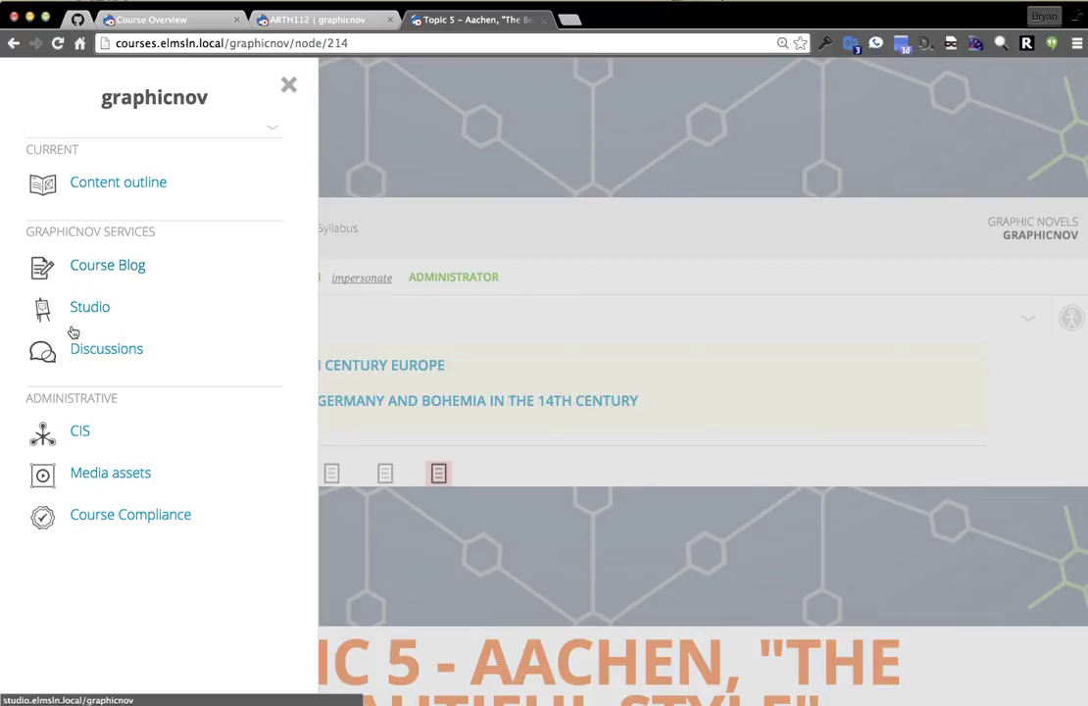
{"action": "left_click", "coordinate": [82, 273], "text": "super"}
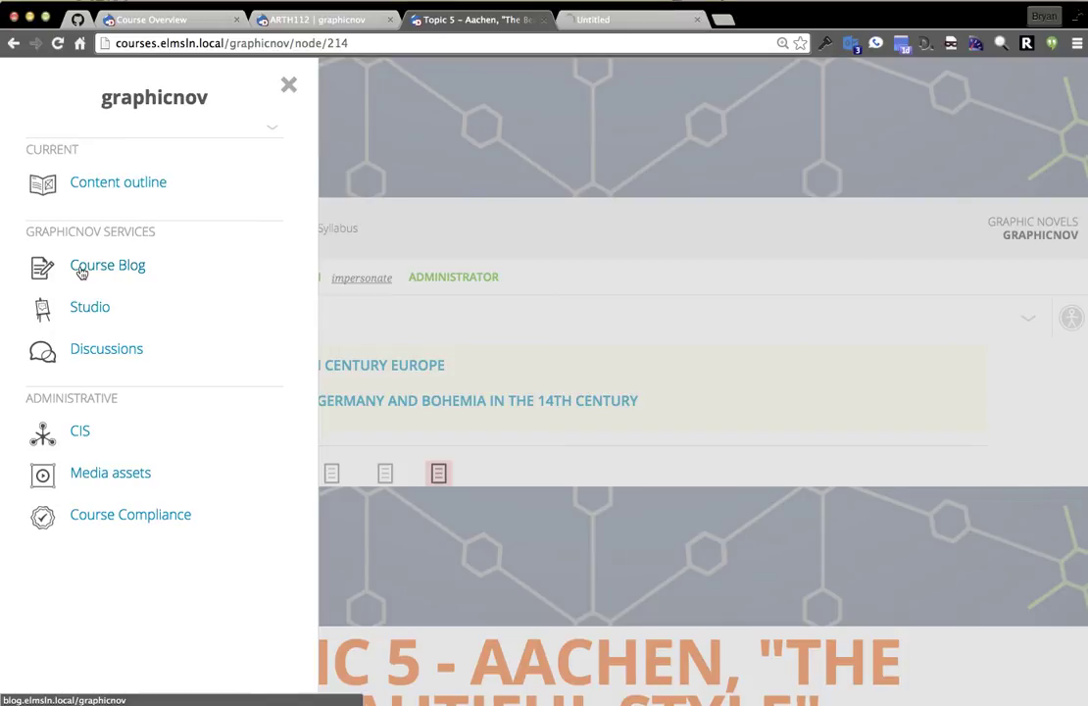
{"action": "left_click", "coordinate": [85, 310], "text": "super"}
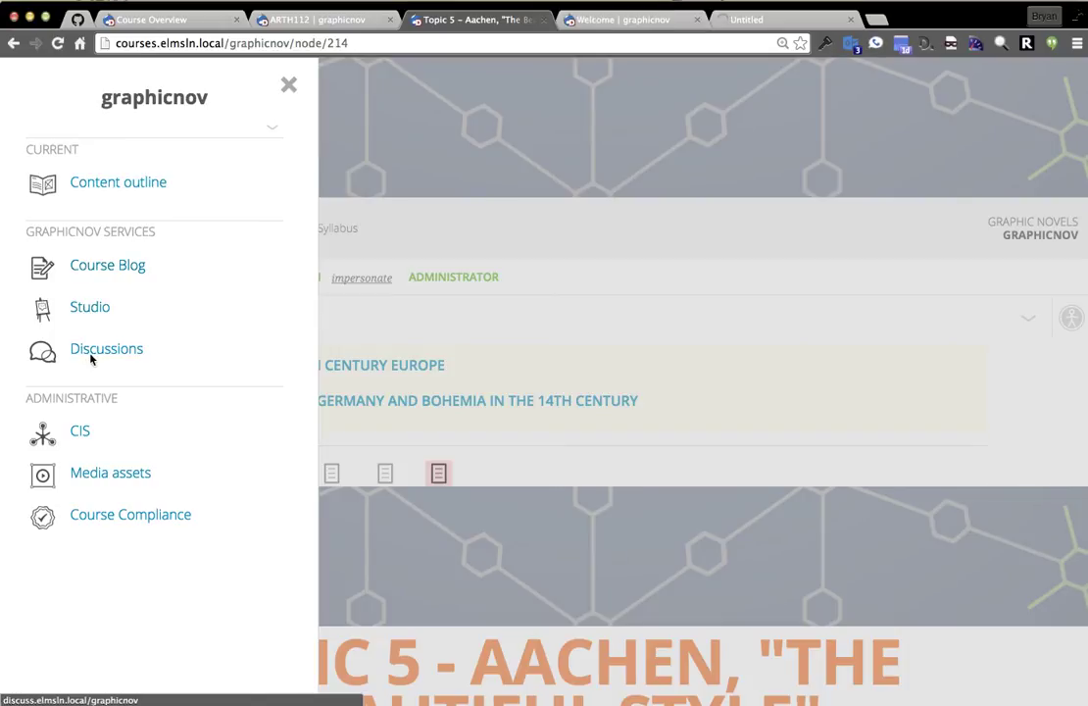
{"action": "left_click", "coordinate": [89, 356], "text": "super"}
{"action": "left_click", "coordinate": [100, 476], "text": "super"}
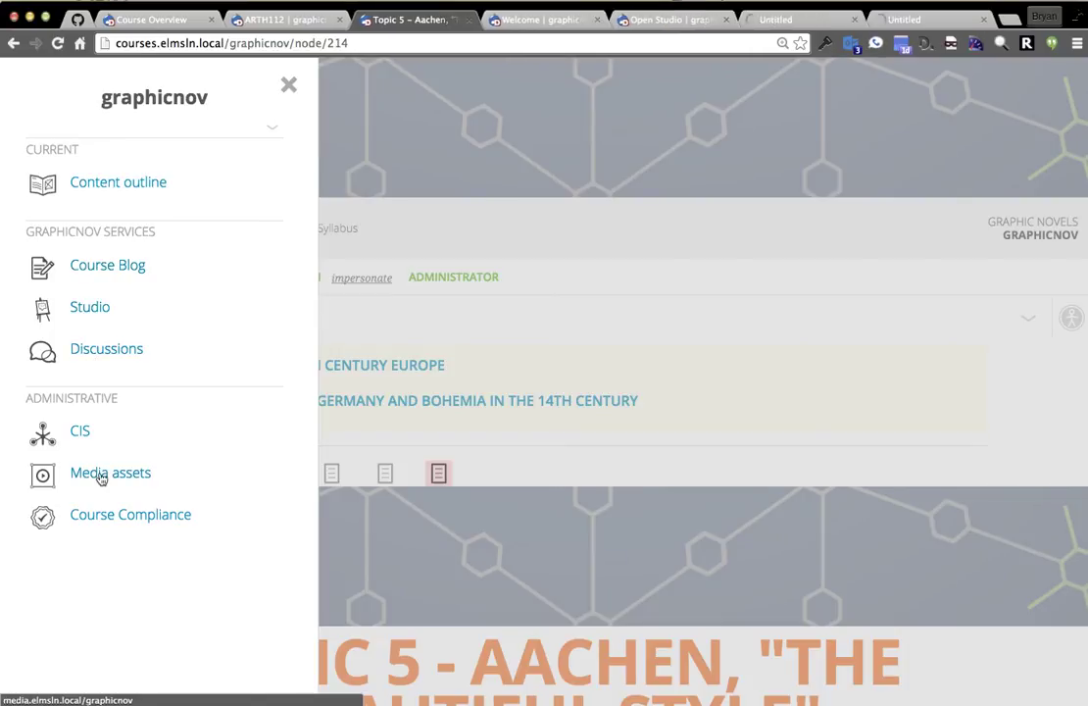
{"action": "left_click", "coordinate": [110, 516], "text": "super"}
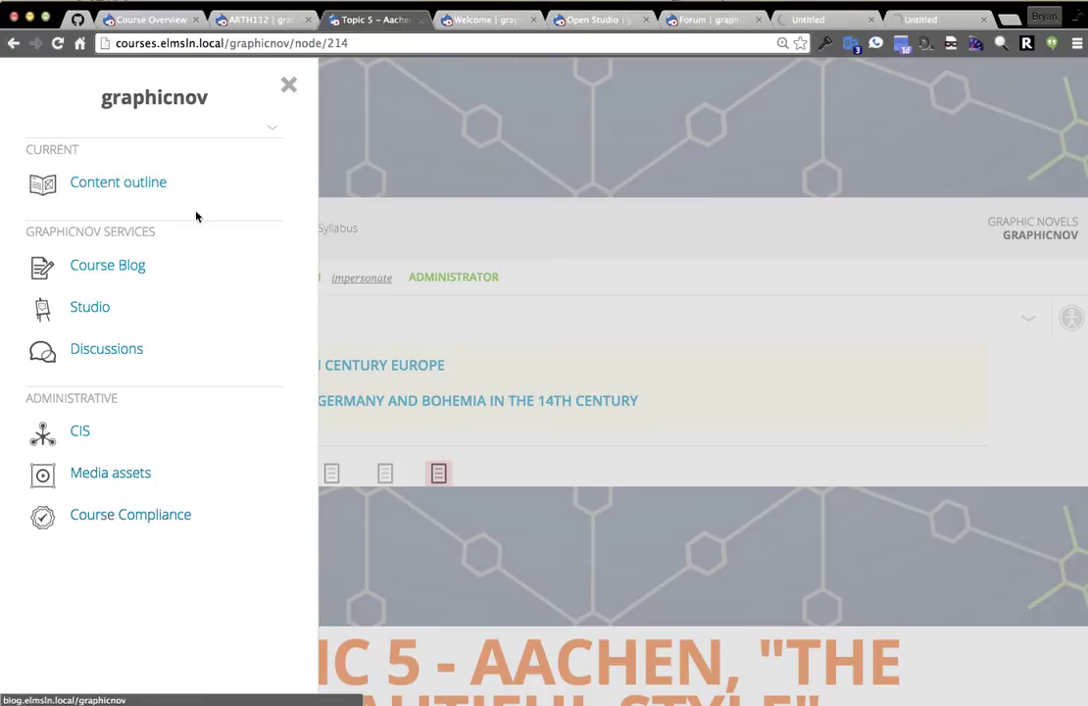
{"action": "left_click", "coordinate": [618, 347]}
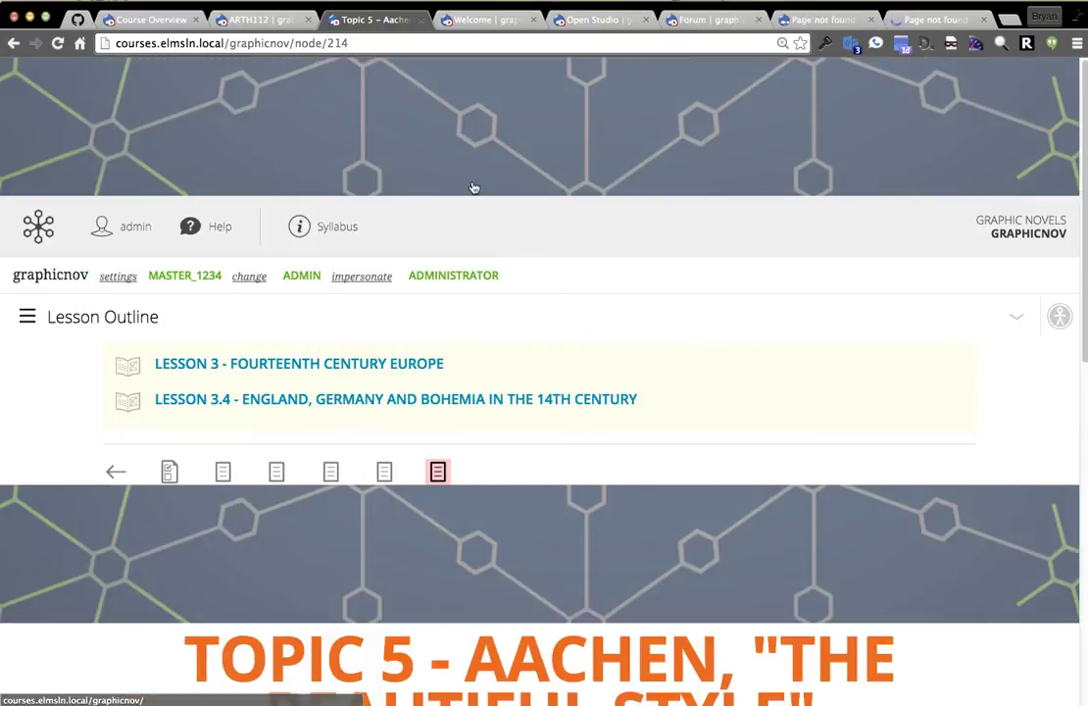
{"action": "left_click", "coordinate": [495, 24]}
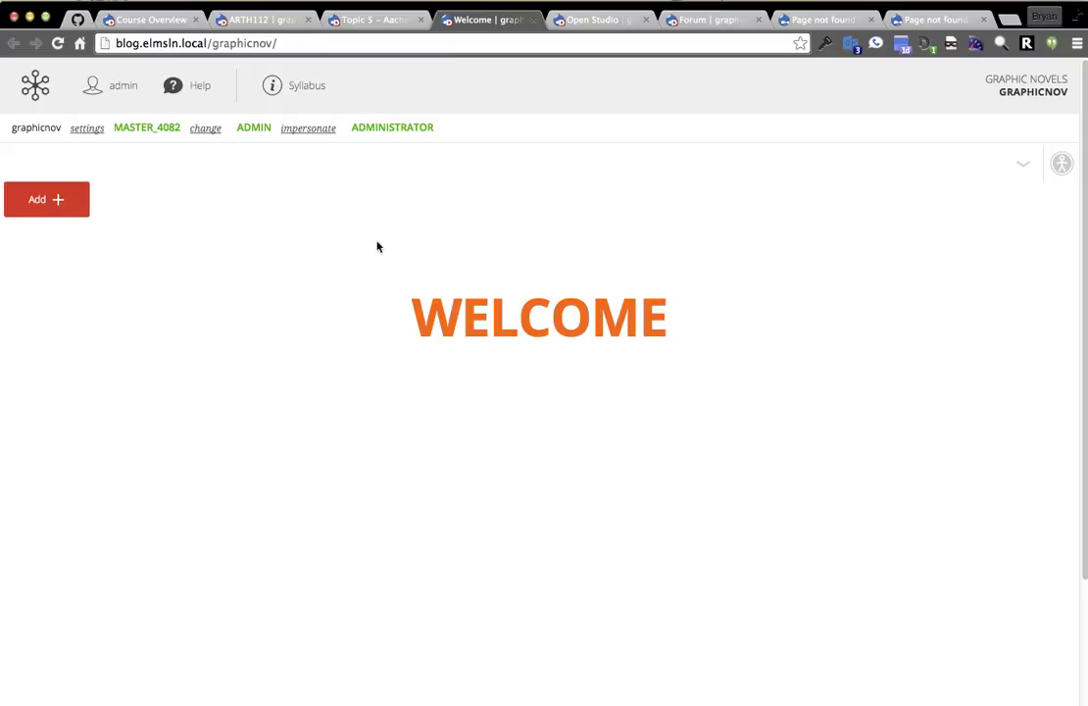
Try out the blog's services, impersonation, section-switching and course-tools panels, closing each.
{"action": "left_click", "coordinate": [49, 80]}
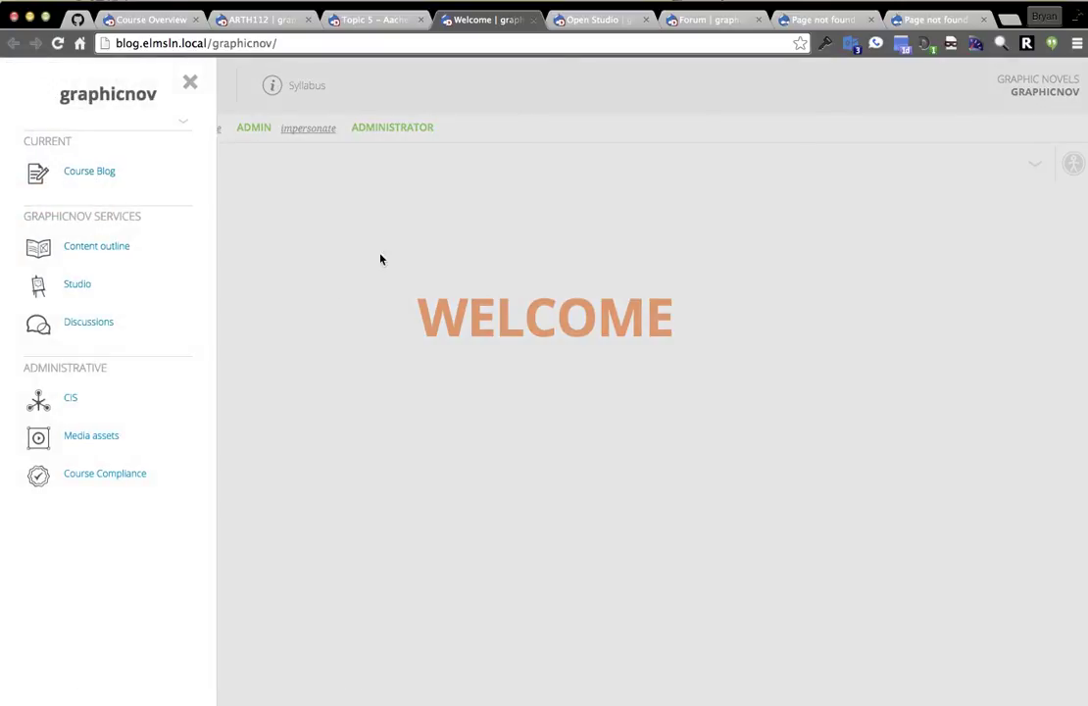
{"action": "left_click", "coordinate": [344, 206]}
{"action": "left_click", "coordinate": [308, 128]}
{"action": "left_click", "coordinate": [275, 219]}
{"action": "left_click", "coordinate": [204, 129]}
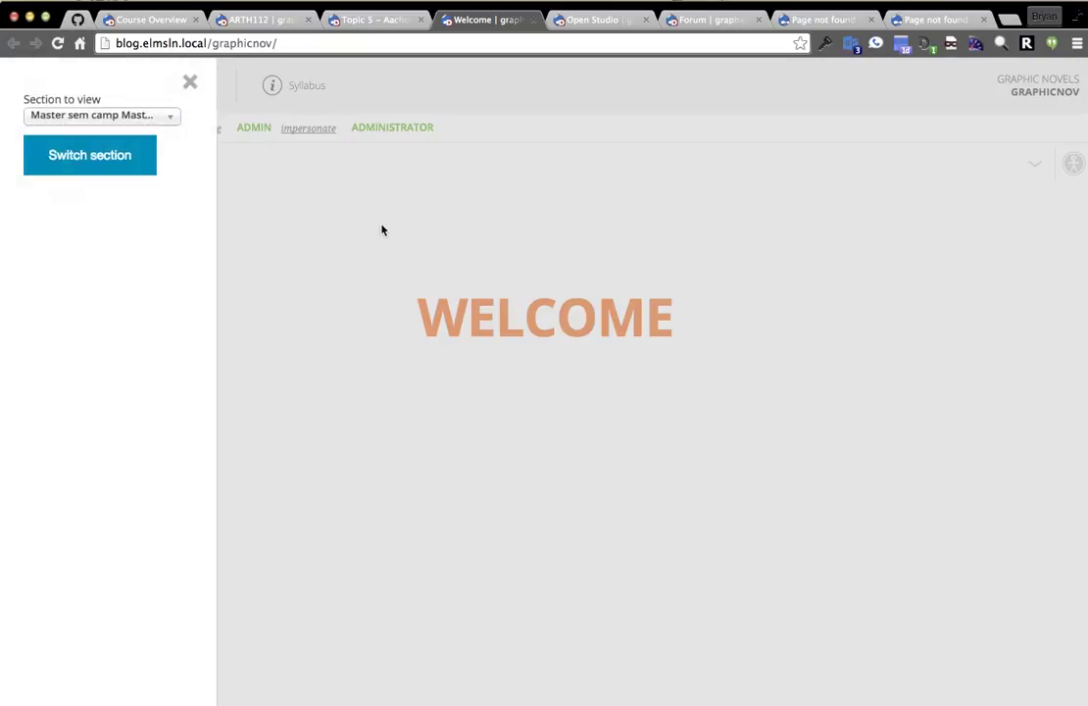
{"action": "left_click", "coordinate": [381, 230]}
{"action": "left_click", "coordinate": [86, 127]}
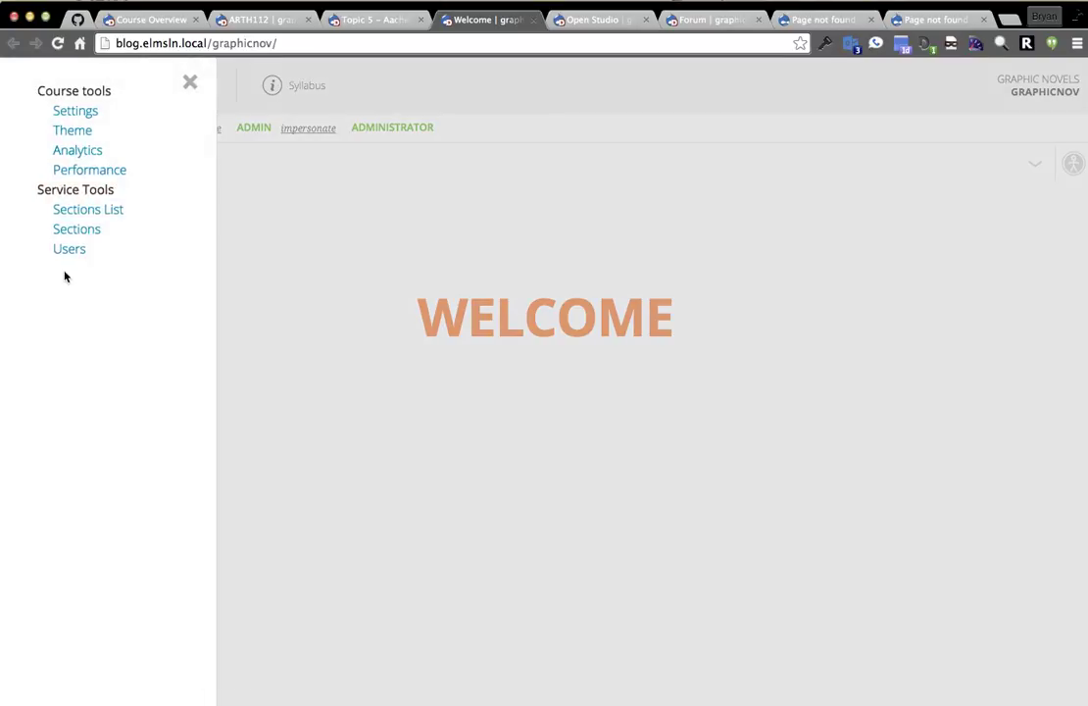
{"action": "left_click", "coordinate": [308, 227]}
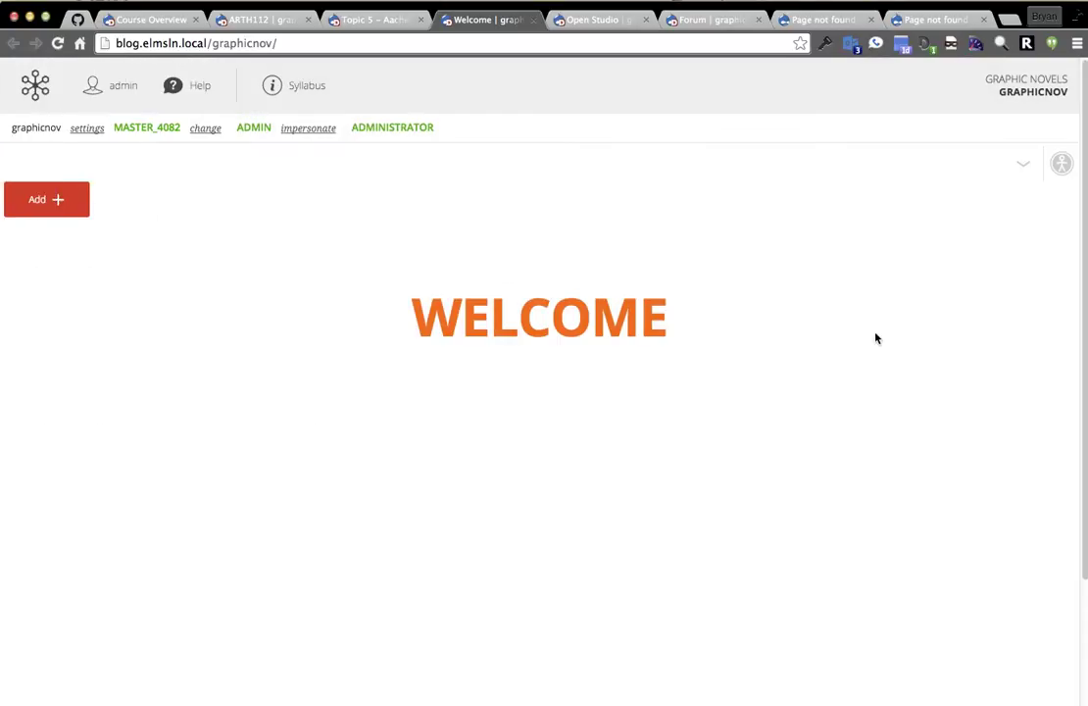
Look through the blog's Add menu, then move to the course Forum.
{"action": "left_click", "coordinate": [59, 201]}
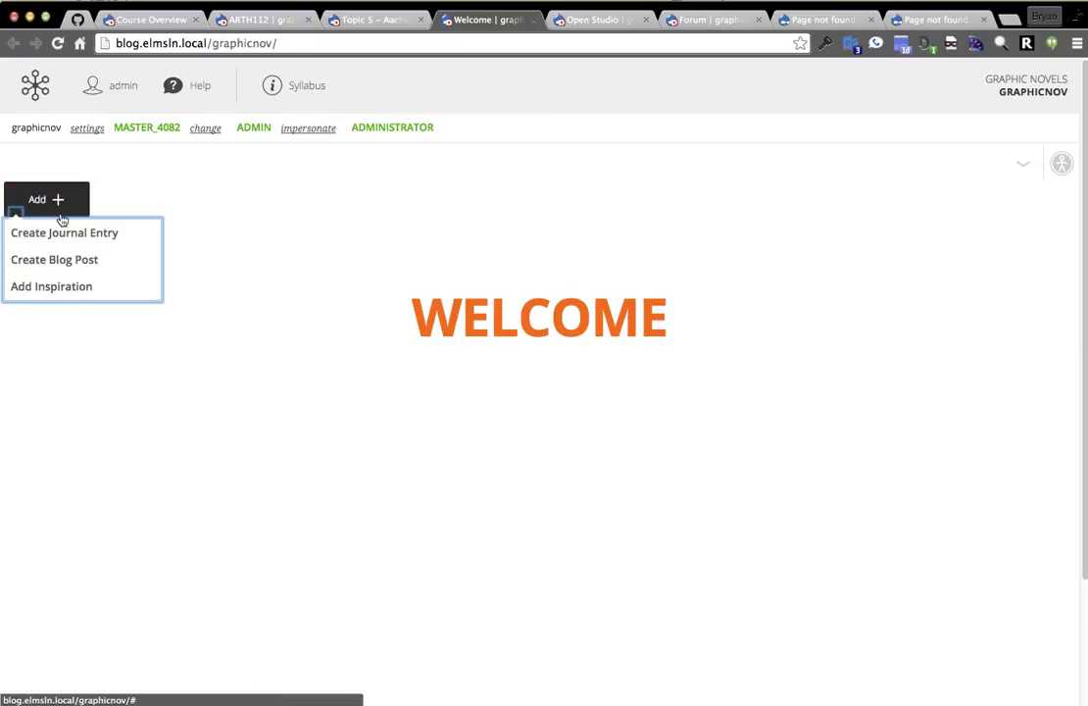
{"action": "left_click", "coordinate": [237, 213]}
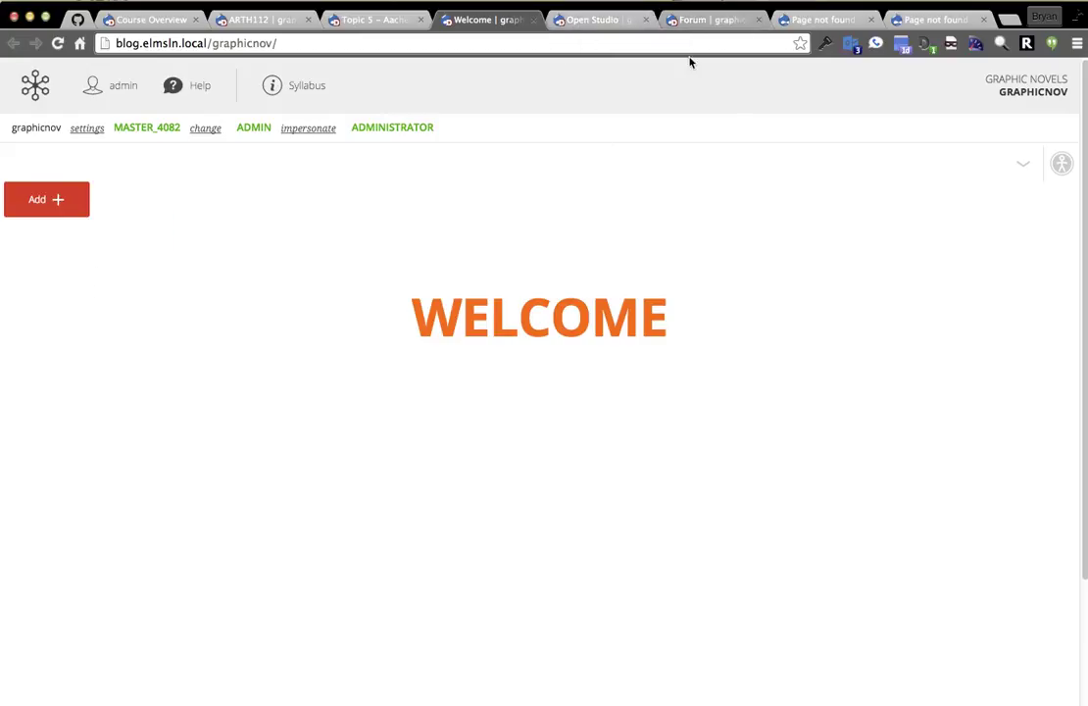
{"action": "left_click", "coordinate": [683, 24]}
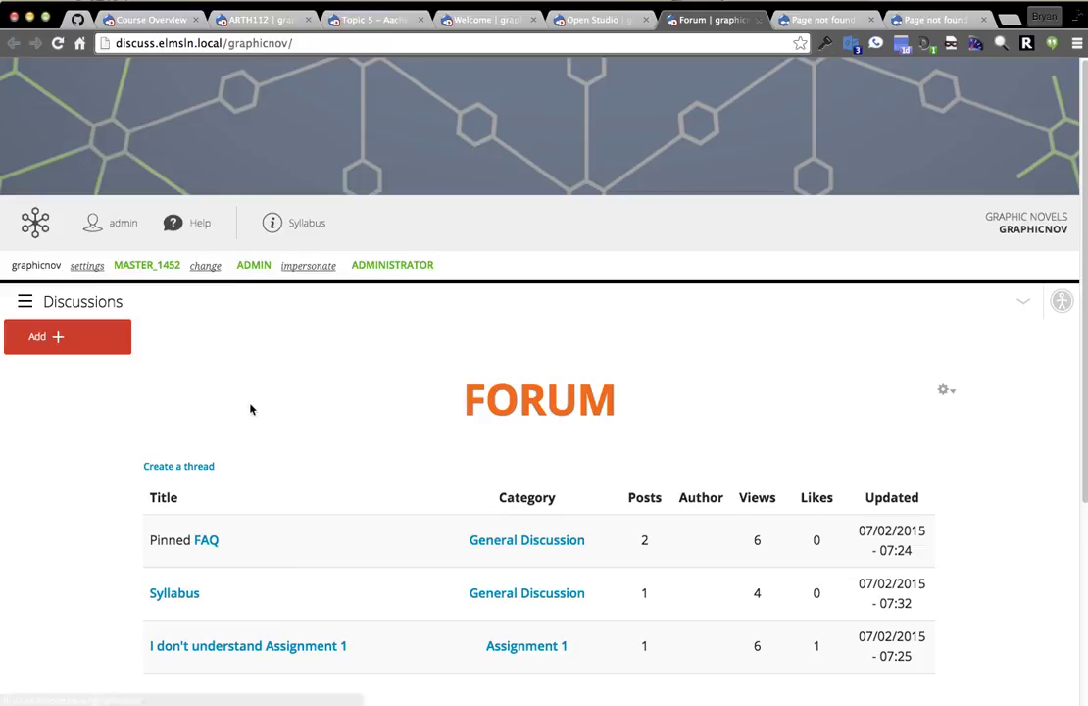
Glance at the Discussions sidebar, then start a new forum thread from the Add menu.
{"action": "left_click", "coordinate": [76, 306]}
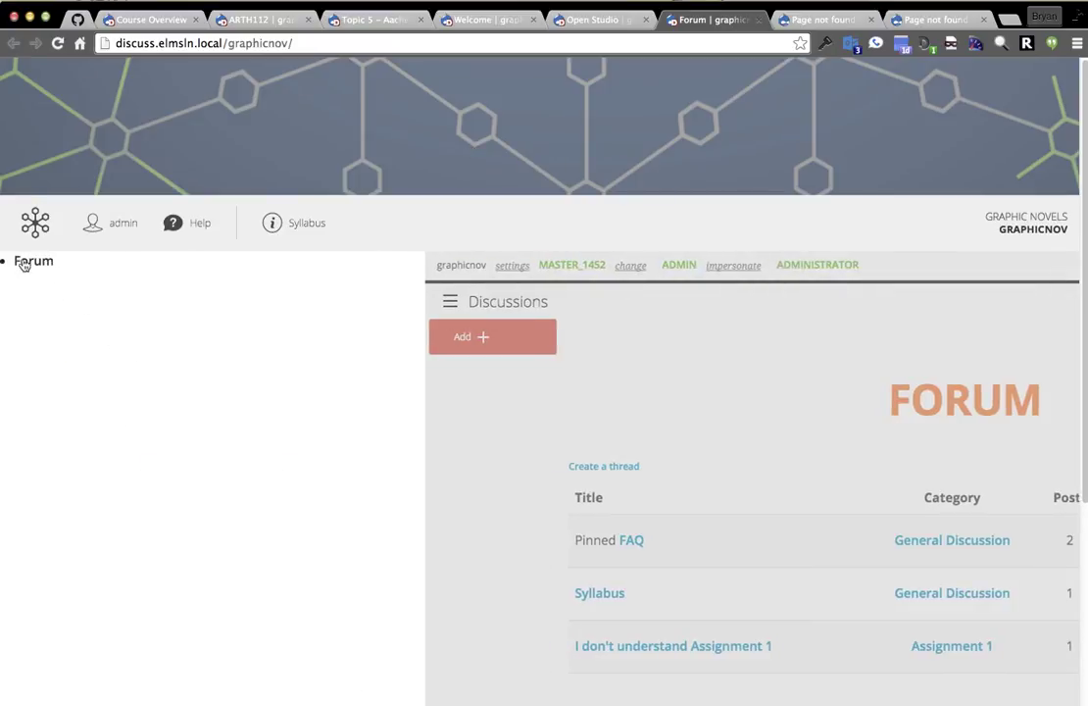
{"action": "left_click", "coordinate": [537, 298]}
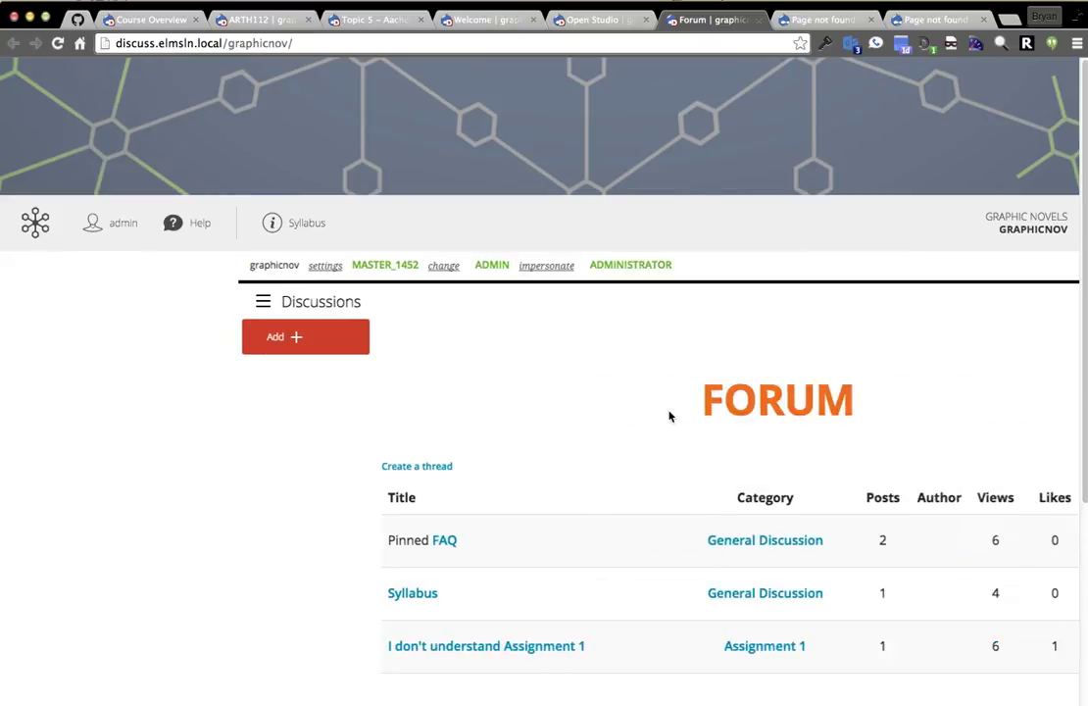
{"action": "scroll", "coordinate": [462, 503], "scroll_direction": "down", "scroll_amount": 3}
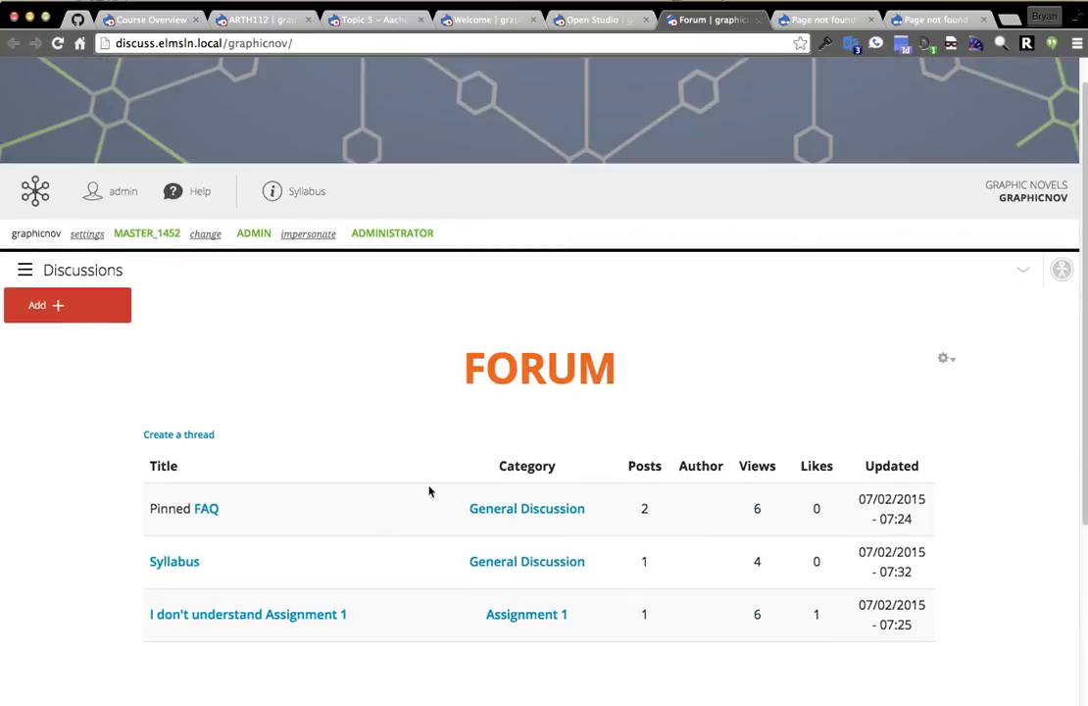
{"action": "left_click", "coordinate": [49, 305]}
{"action": "left_click", "coordinate": [50, 338]}
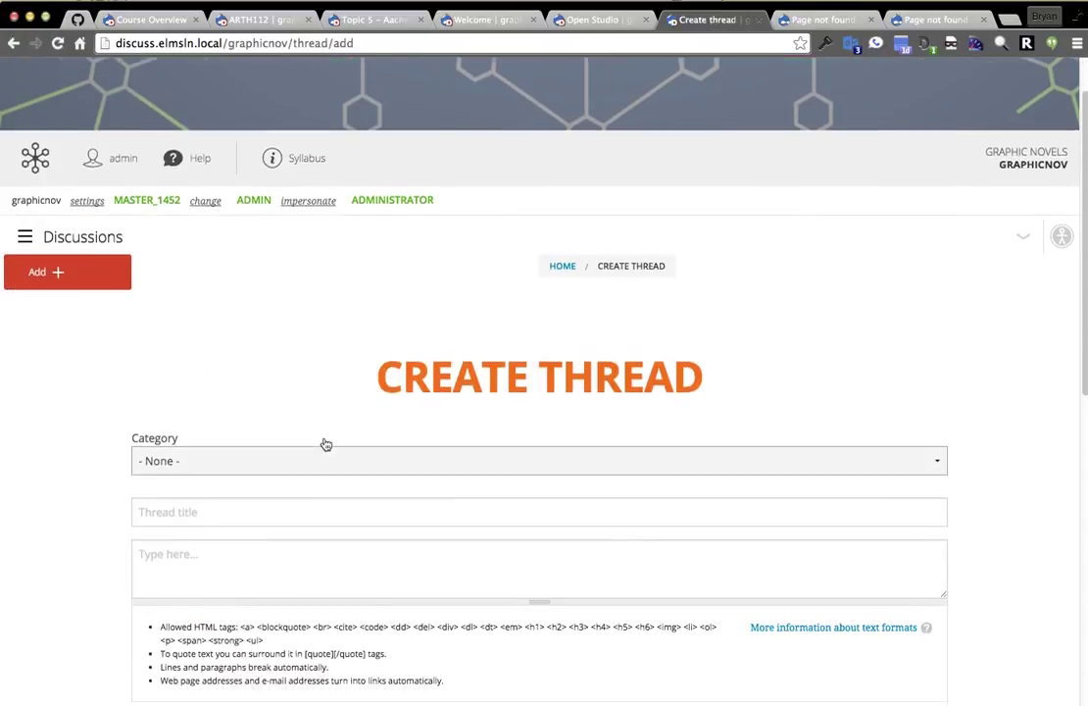
Post a General Discussion thread titled 'ELMS Demo' with the message 'Did you see it? Nice right!'.
{"action": "left_click", "coordinate": [325, 453]}
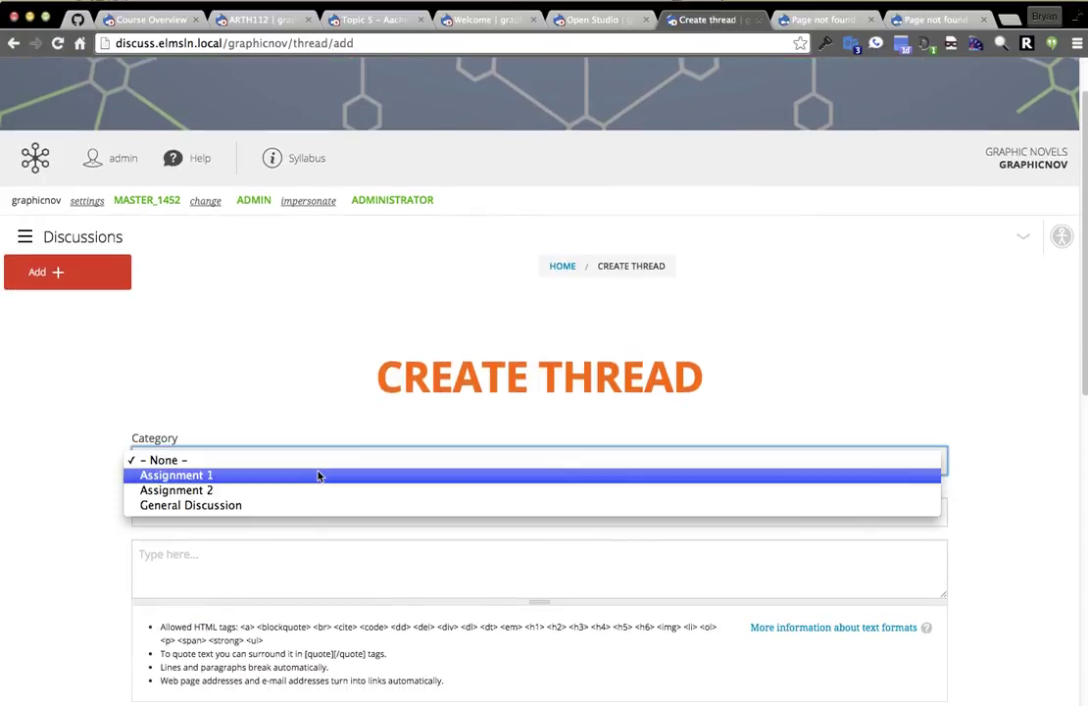
{"action": "left_click", "coordinate": [316, 504]}
{"action": "scroll", "coordinate": [233, 335], "scroll_direction": "down", "scroll_amount": 3}
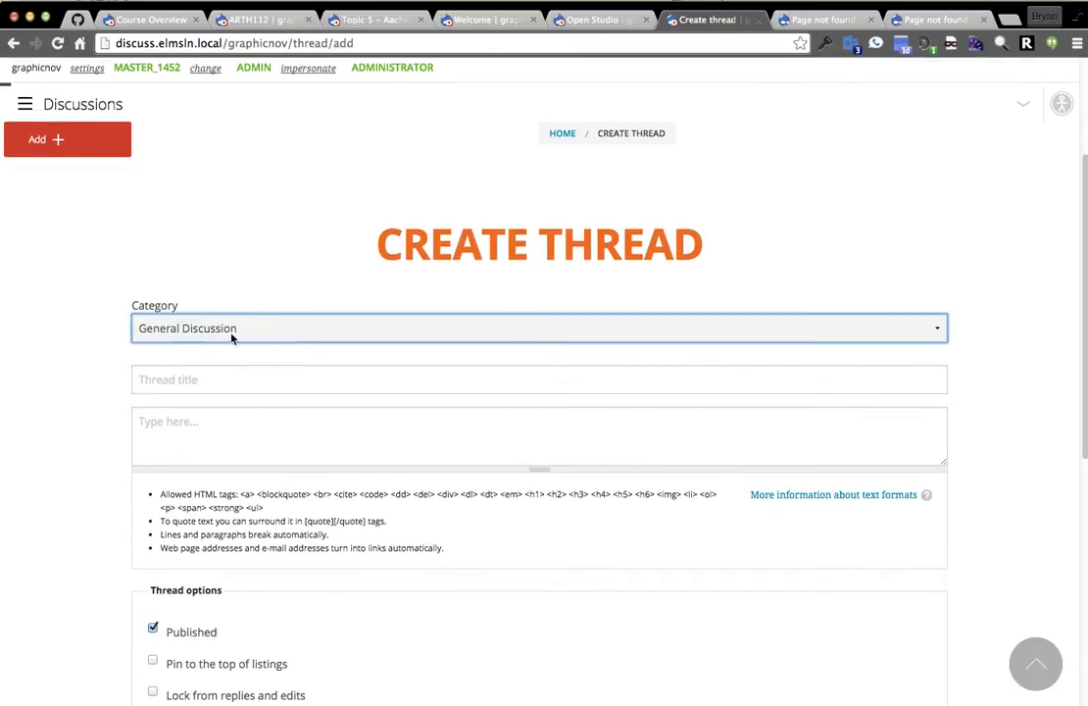
{"action": "left_click", "coordinate": [274, 385]}
{"action": "type", "text": "ELMS Demo"}
{"action": "key", "text": "Tab"}
{"action": "type", "text": "Did y"}
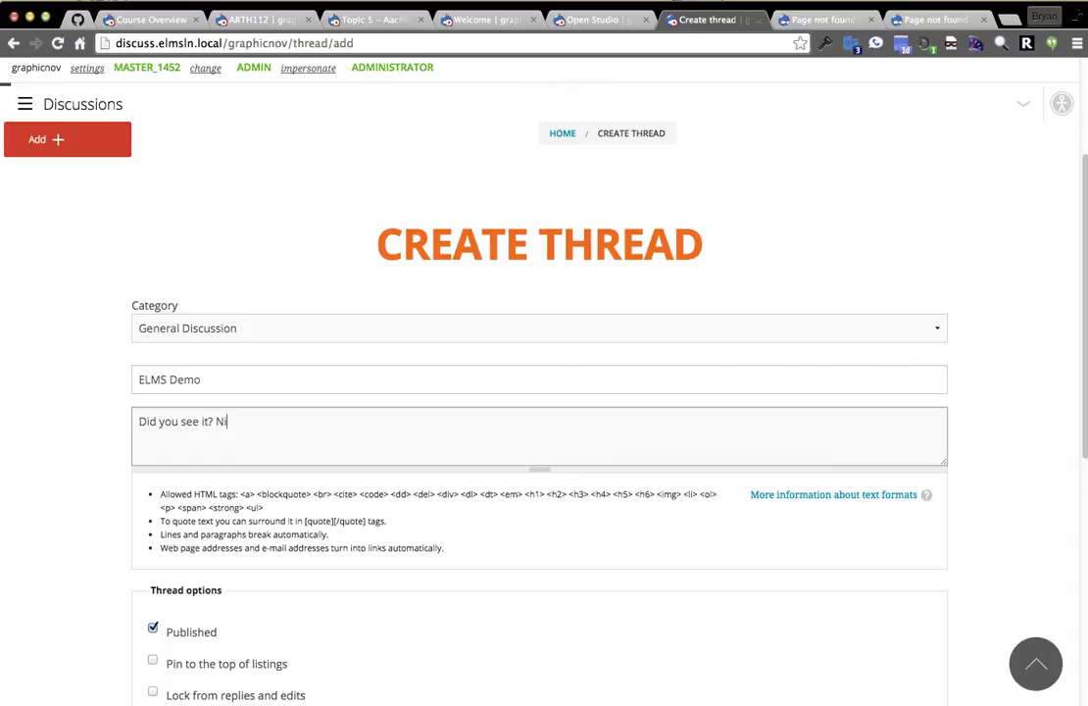
{"action": "type", "text": "ou see it? Nice right!"}
{"action": "scroll", "coordinate": [238, 498], "scroll_direction": "down", "scroll_amount": 5}
{"action": "left_click", "coordinate": [191, 464]}
Review the new ELMS Demo thread and close its tab.
{"action": "scroll", "coordinate": [118, 345], "scroll_direction": "down", "scroll_amount": 5}
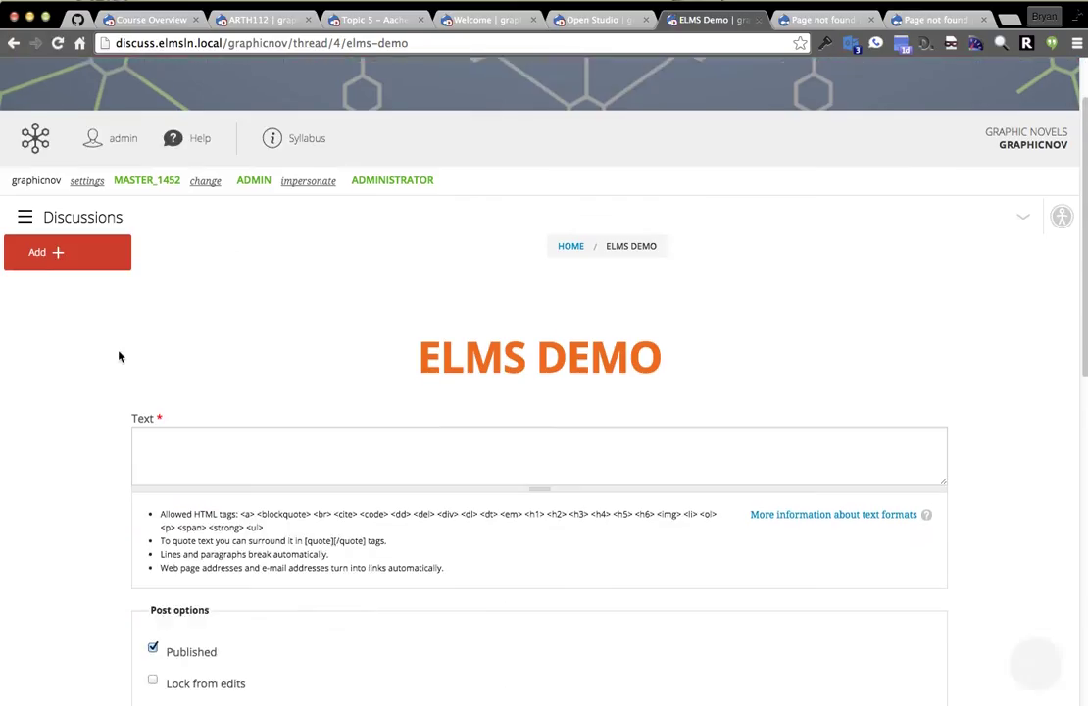
{"action": "scroll", "coordinate": [532, 452], "scroll_direction": "down", "scroll_amount": 4}
{"action": "scroll", "coordinate": [532, 447], "scroll_direction": "up", "scroll_amount": 7}
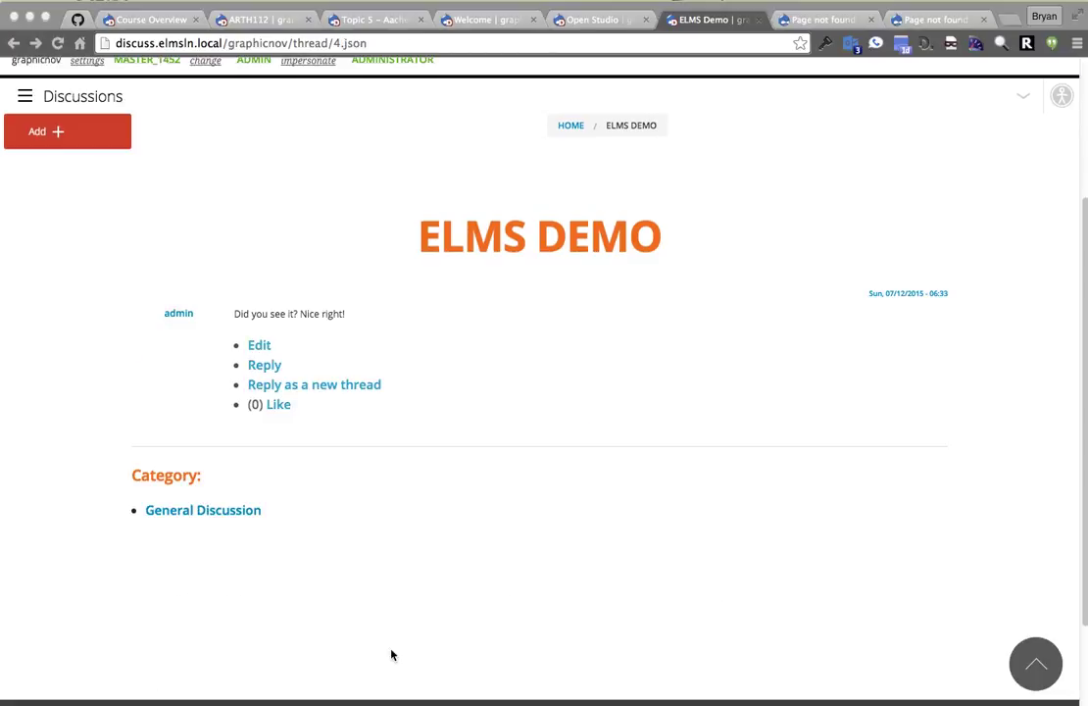
{"action": "left_click", "coordinate": [462, 616]}
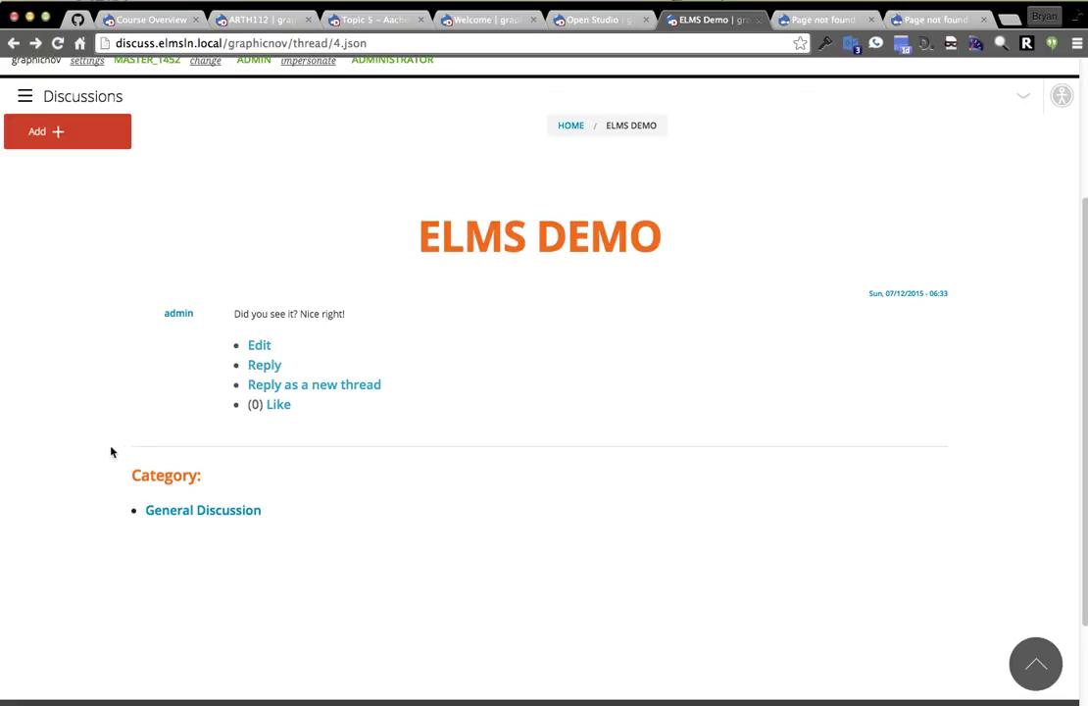
{"action": "scroll", "coordinate": [81, 460], "scroll_direction": "up", "scroll_amount": 2}
{"action": "scroll", "coordinate": [238, 358], "scroll_direction": "up", "scroll_amount": 2}
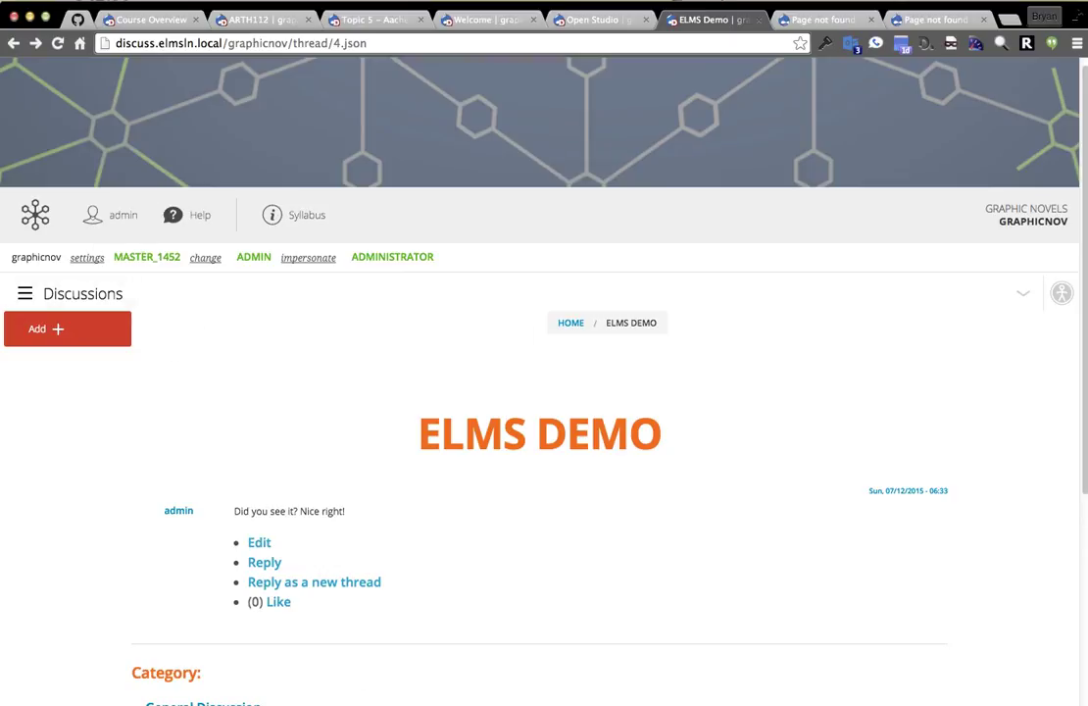
{"action": "scroll", "coordinate": [161, 417], "scroll_direction": "down", "scroll_amount": 3}
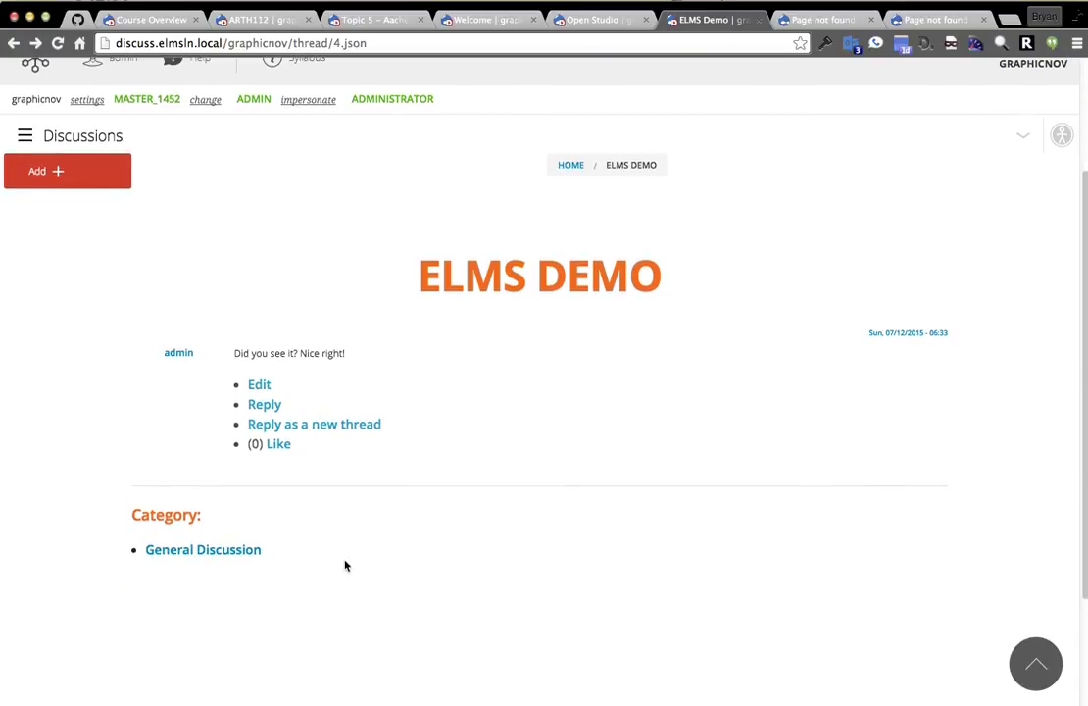
{"action": "scroll", "coordinate": [356, 563], "scroll_direction": "up", "scroll_amount": 3}
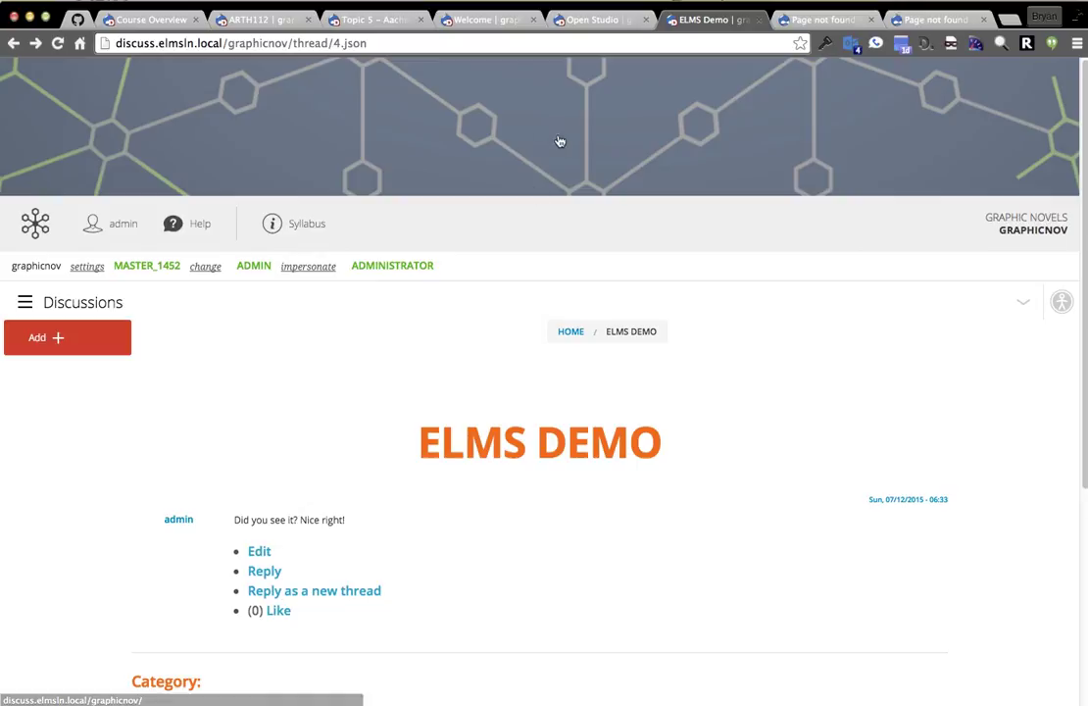
{"action": "left_click", "coordinate": [760, 20]}
{"action": "left_click", "coordinate": [759, 20]}
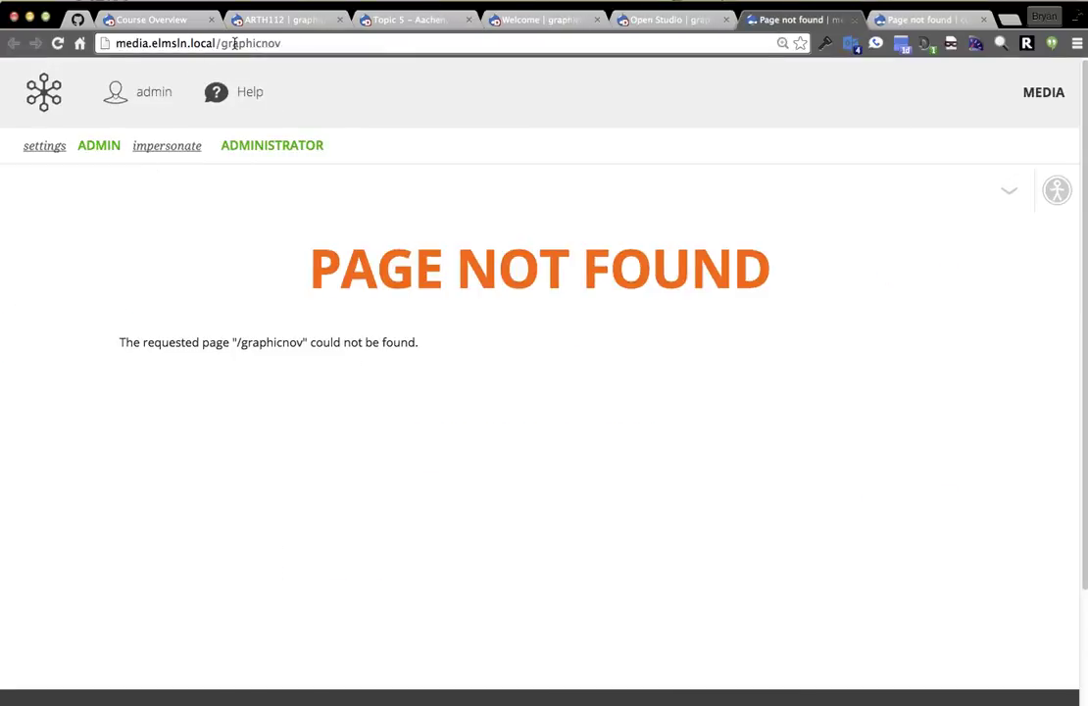
Load media.elmsln.local/ by removing the course path, and browse its list of media types to add.
{"action": "left_click_drag", "start_coordinate": [223, 43], "coordinate": [284, 44]}
{"action": "key", "text": "BackSpace"}
{"action": "key", "text": "Return"}
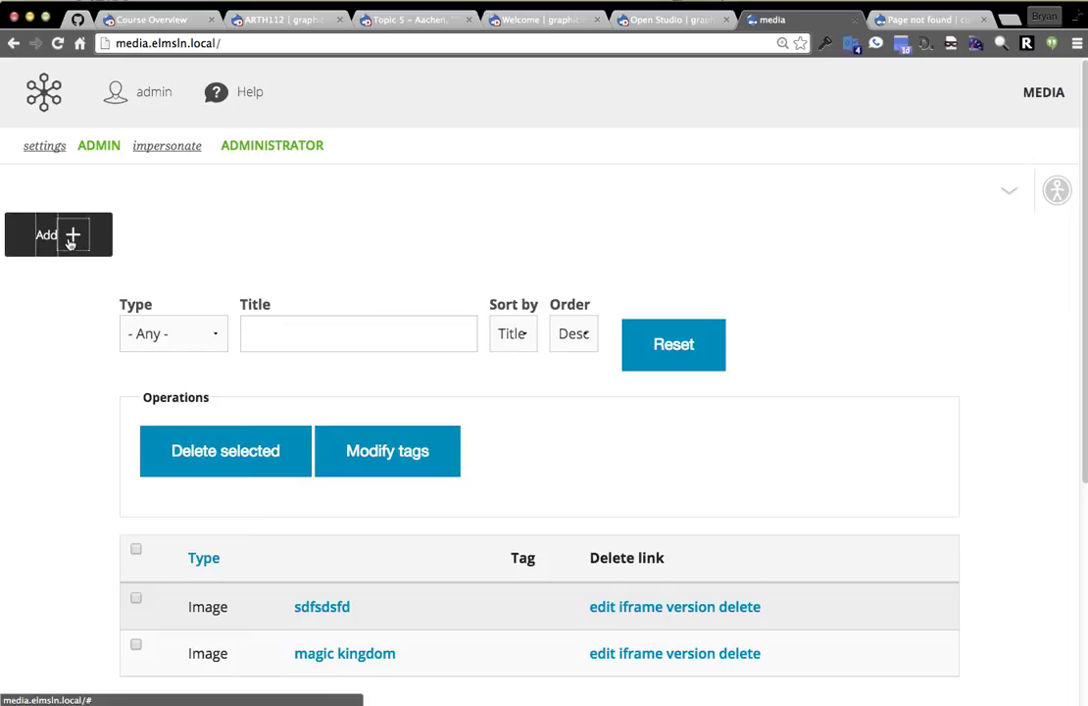
{"action": "left_click", "coordinate": [69, 242]}
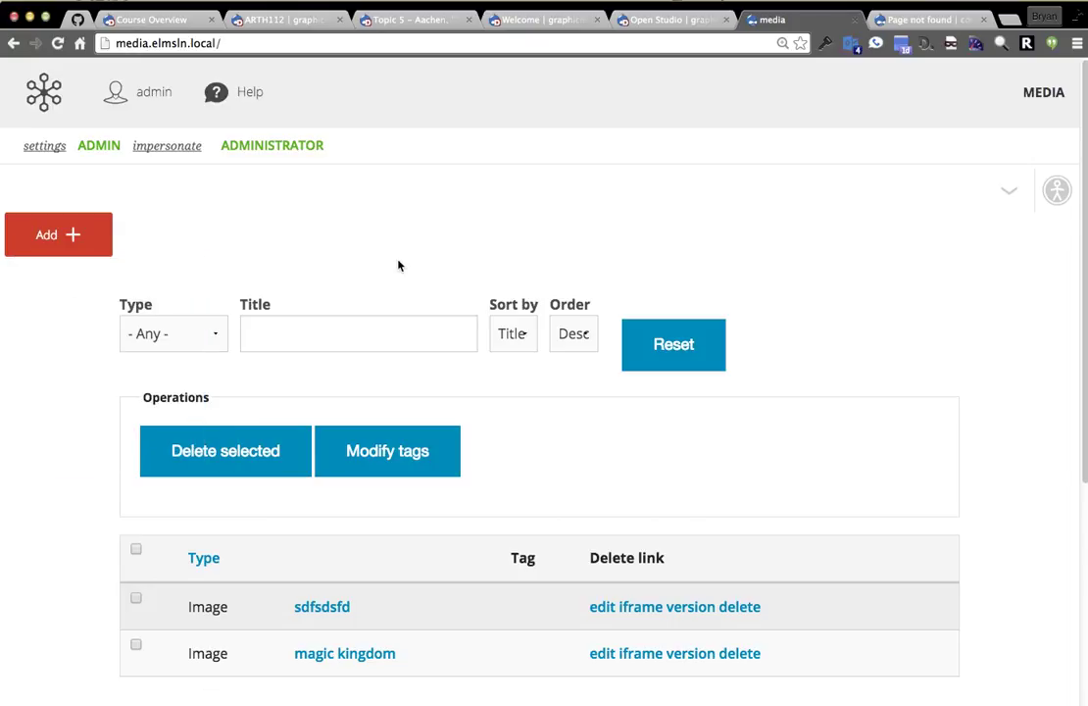
{"action": "scroll", "coordinate": [433, 508], "scroll_direction": "down", "scroll_amount": 5}
Open the magic kingdom media item and look over its iframe embed code.
{"action": "left_click", "coordinate": [316, 380]}
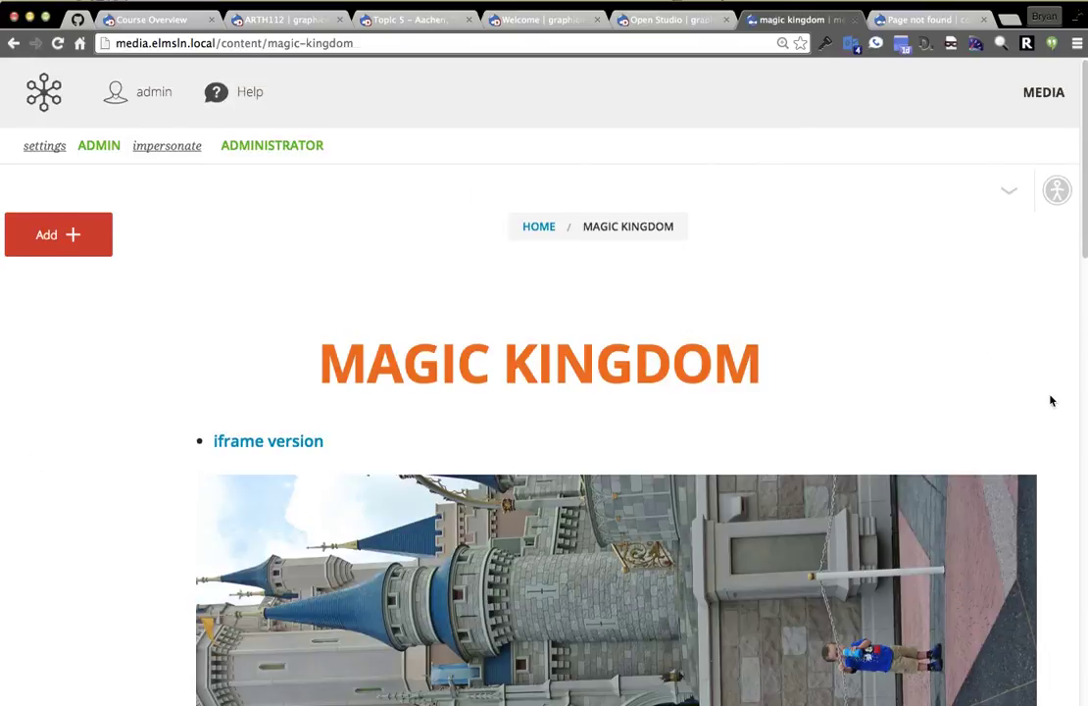
{"action": "scroll", "coordinate": [1049, 401], "scroll_direction": "down", "scroll_amount": 4}
{"action": "scroll", "coordinate": [960, 456], "scroll_direction": "down", "scroll_amount": 5}
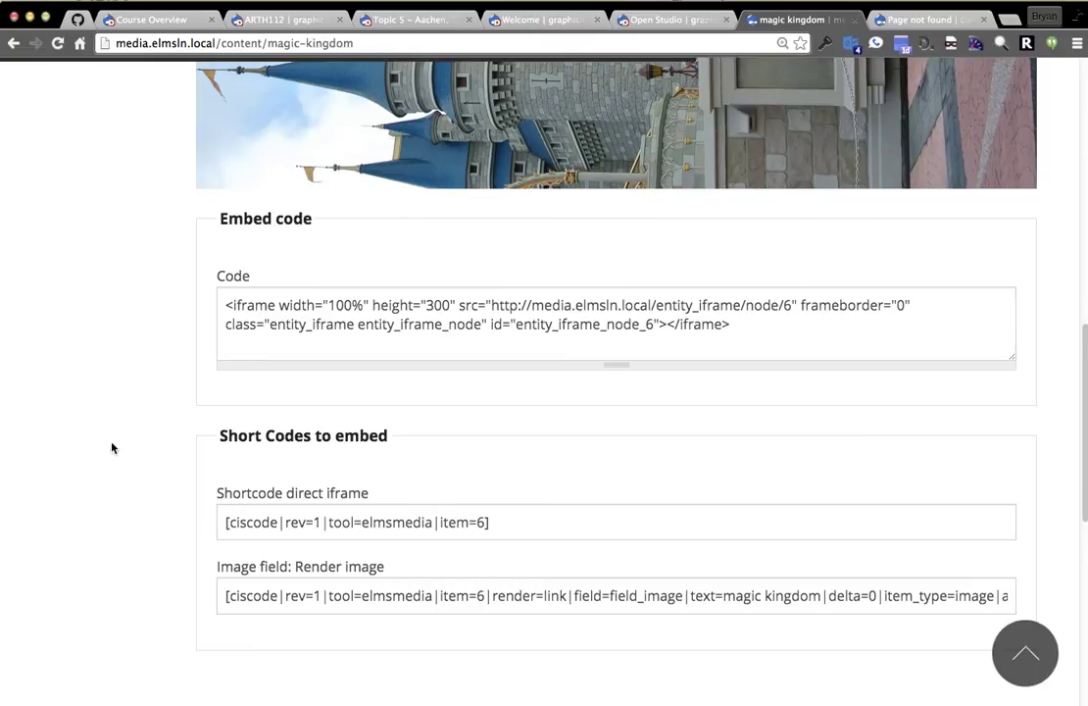
{"action": "scroll", "coordinate": [110, 446], "scroll_direction": "down", "scroll_amount": 1}
{"action": "scroll", "coordinate": [110, 448], "scroll_direction": "up", "scroll_amount": 1}
{"action": "left_click", "coordinate": [311, 272]}
{"action": "left_click", "coordinate": [301, 299]}
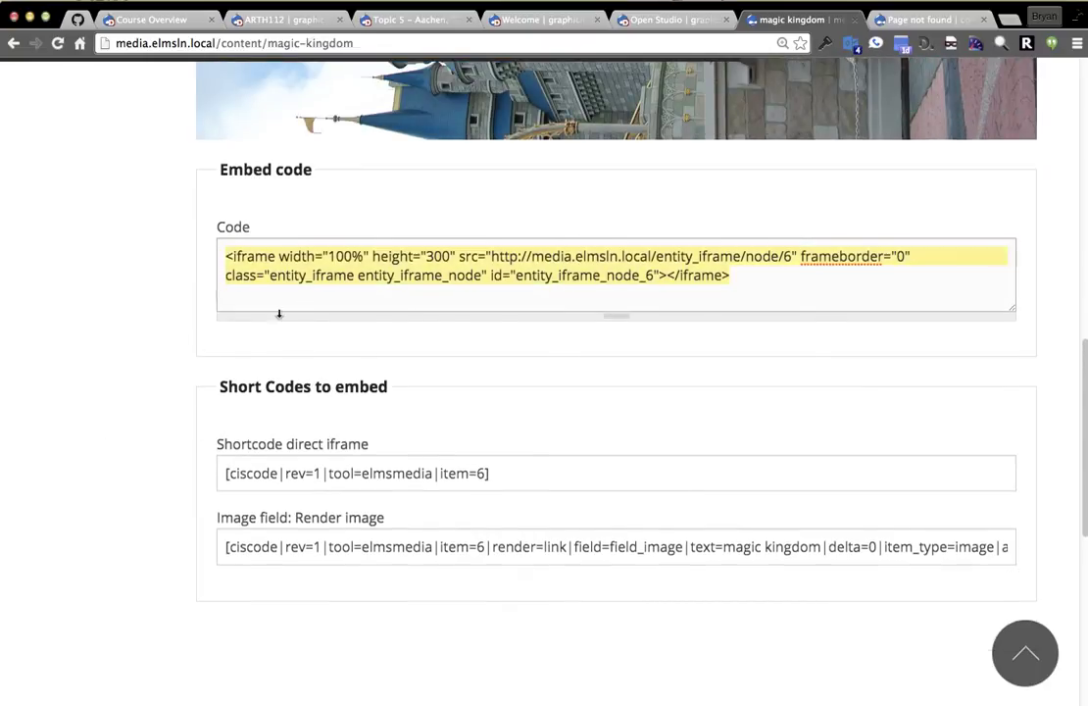
{"action": "scroll", "coordinate": [144, 348], "scroll_direction": "down", "scroll_amount": 1}
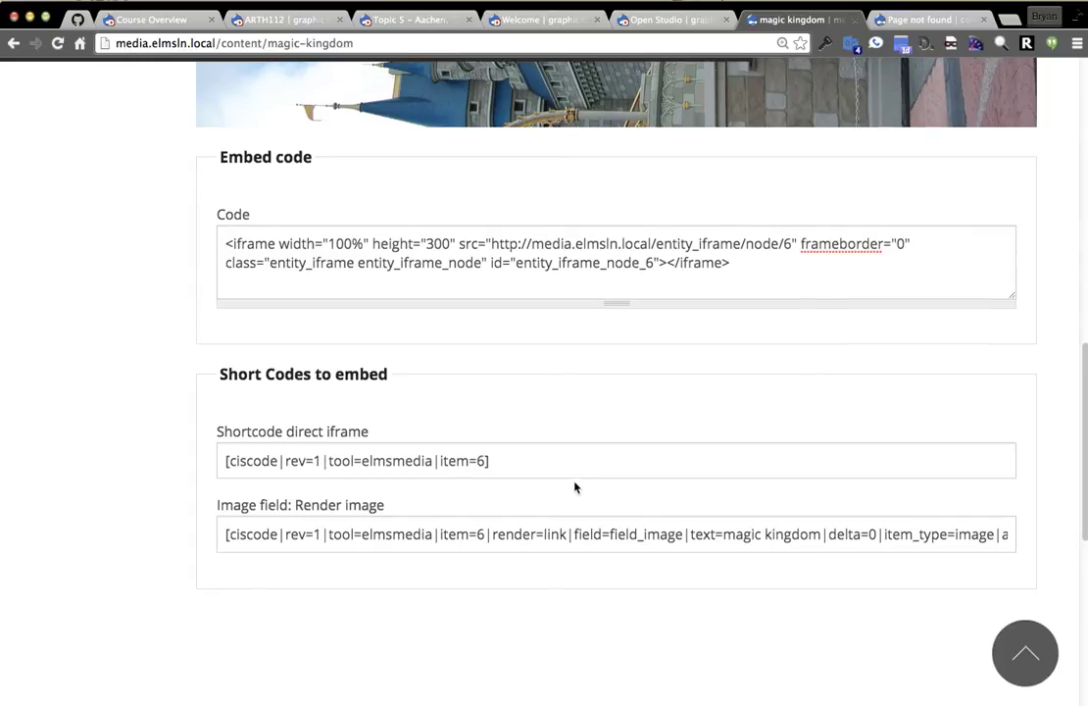
Select the full render image shortcode, then return to the Topic 5 course page.
{"action": "left_click", "coordinate": [279, 536]}
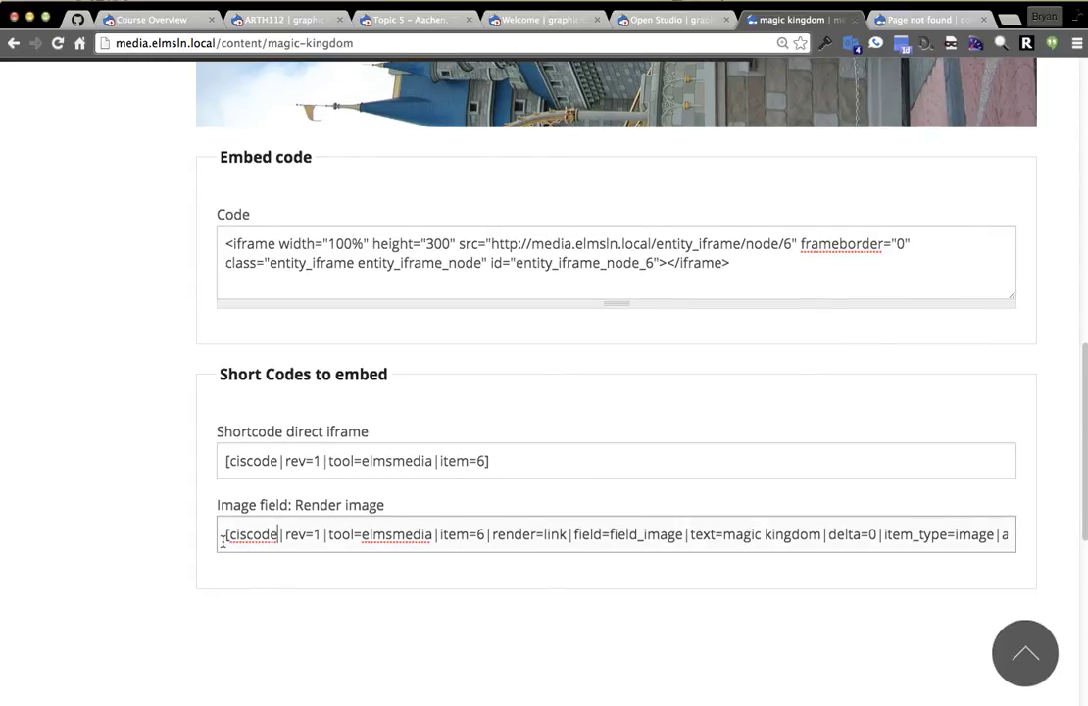
{"action": "double_click", "coordinate": [408, 539]}
{"action": "double_click", "coordinate": [510, 536]}
{"action": "left_click_drag", "start_coordinate": [477, 535], "coordinate": [711, 542]}
{"action": "left_click", "coordinate": [714, 539]}
{"action": "triple_click", "coordinate": [743, 532]}
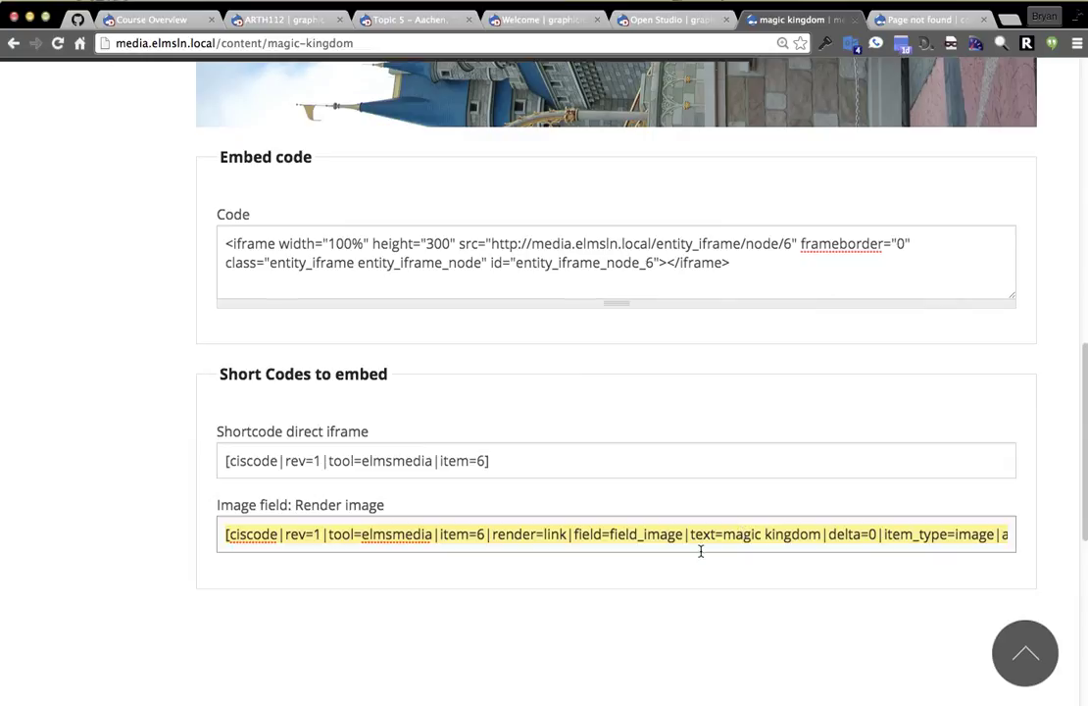
{"action": "scroll", "coordinate": [113, 446], "scroll_direction": "up", "scroll_amount": 10}
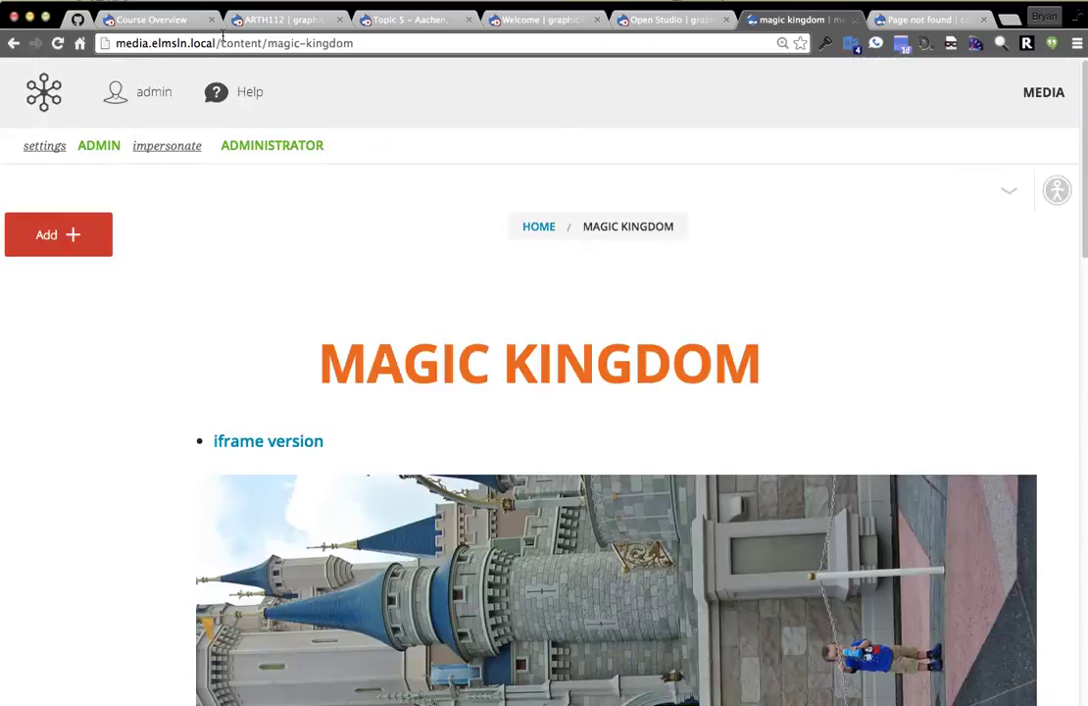
{"action": "left_click", "coordinate": [397, 27]}
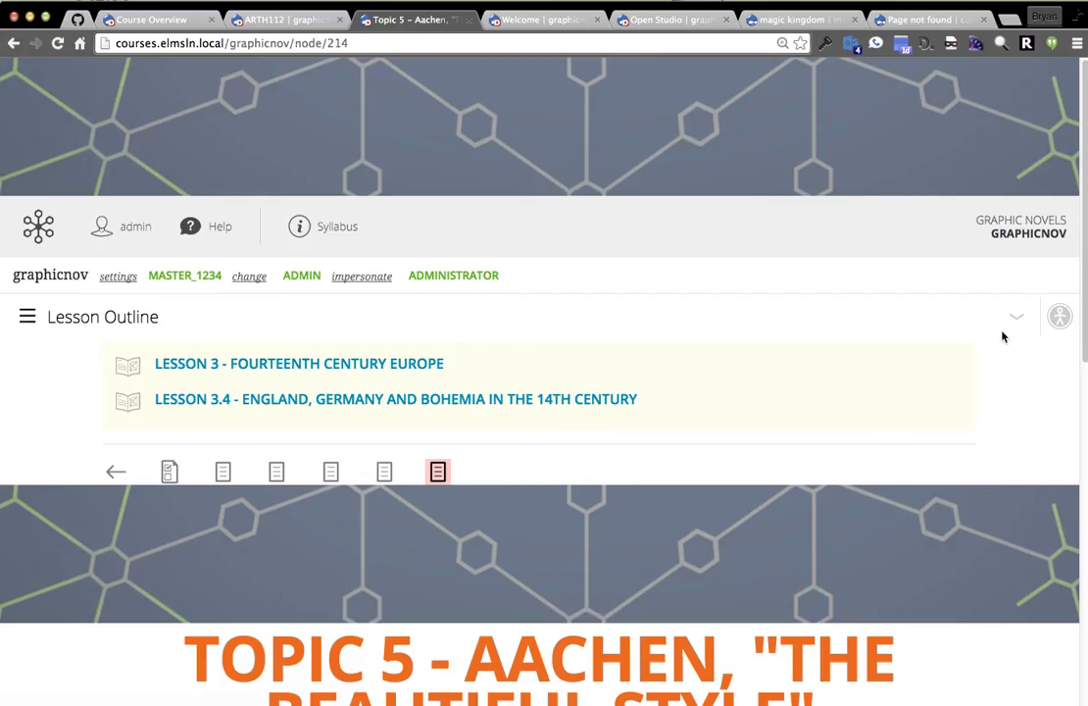
Edit the Topic 5 page and paste the Magic Kingdom media shortcode above the Step 1 heading.
{"action": "left_click", "coordinate": [1015, 319]}
{"action": "left_click", "coordinate": [978, 391]}
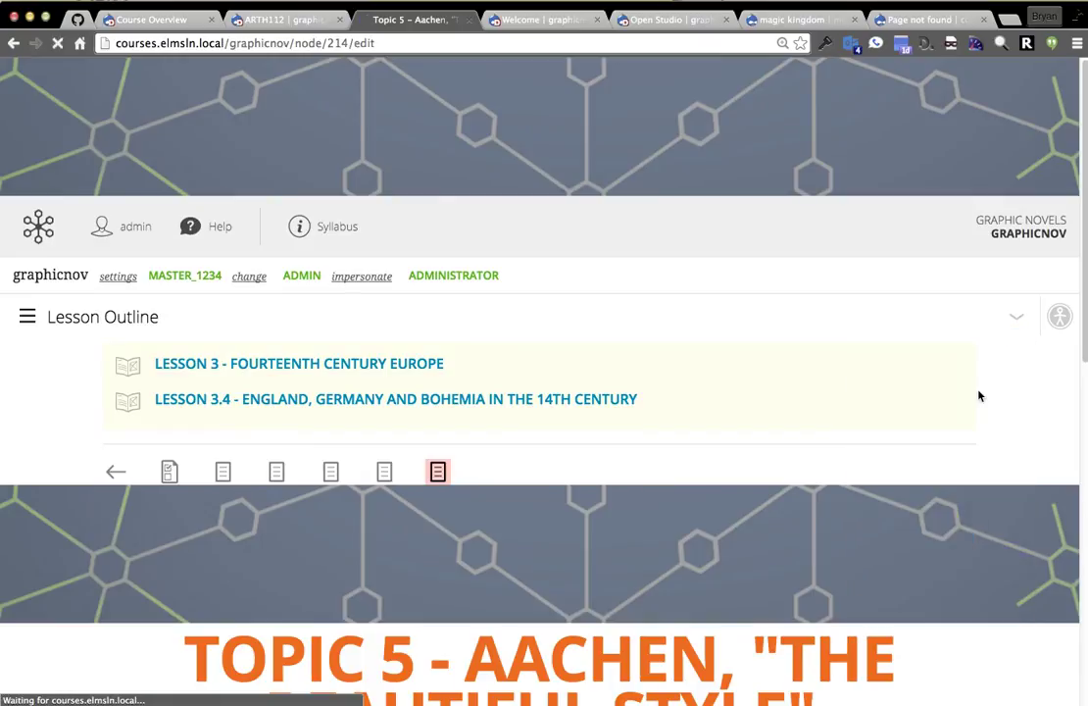
{"action": "left_click", "coordinate": [414, 345]}
{"action": "key", "text": "super+Left"}
{"action": "key", "text": "Return"}
{"action": "key", "text": "Return"}
{"action": "type", "text": "[ciscode|rev=1|tool=elmsmedia|item=6|render=link|field=field_image|text=magic kingdom|delta=0|item_type=image|alt=magic kingdom|width=3872|height=2592]"}
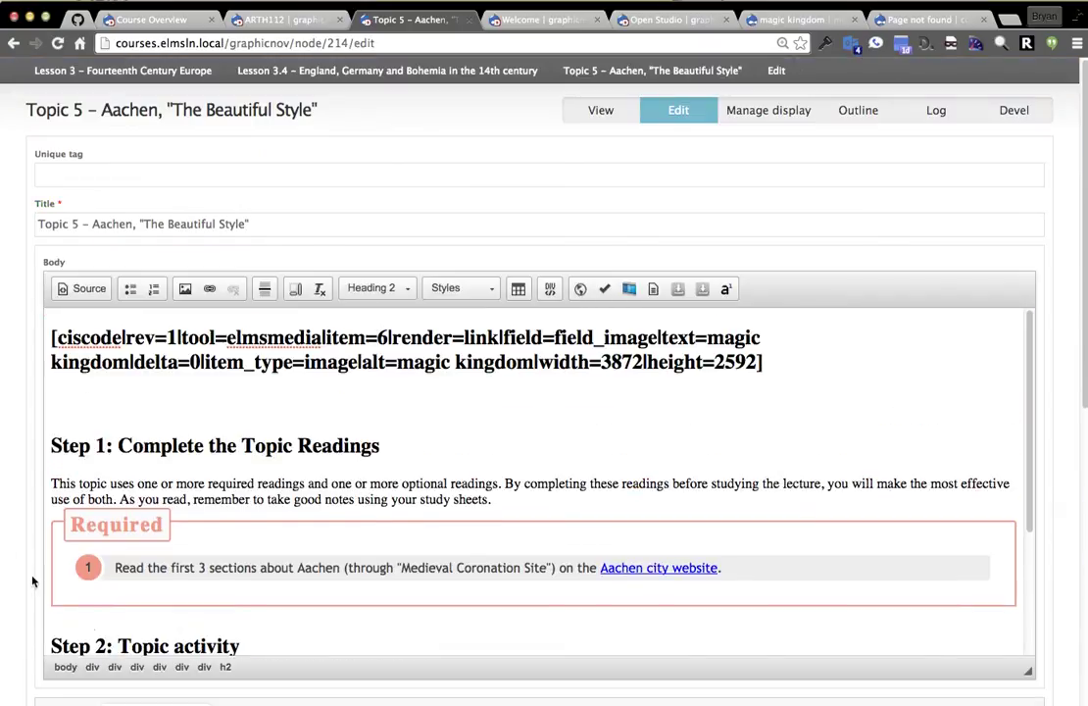
Save the Topic 5 page and check that the castle image shows below its title.
{"action": "scroll", "coordinate": [56, 621], "scroll_direction": "down", "scroll_amount": 10}
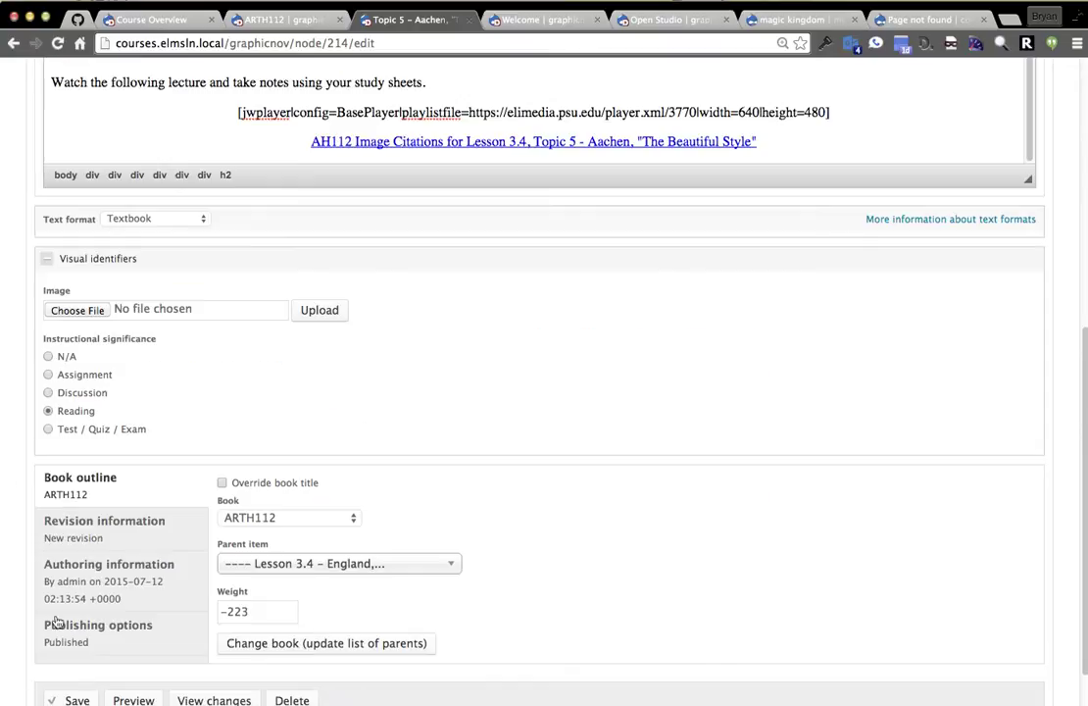
{"action": "left_click", "coordinate": [71, 700]}
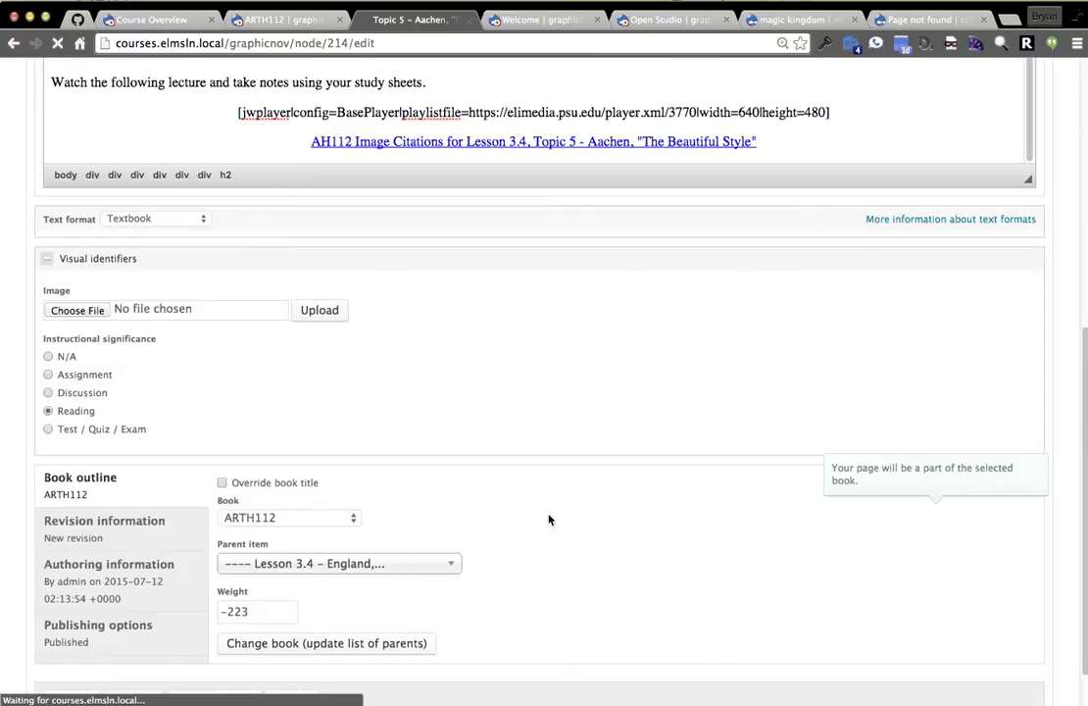
{"action": "scroll", "coordinate": [734, 324], "scroll_direction": "down", "scroll_amount": 10}
{"action": "scroll", "coordinate": [353, 497], "scroll_direction": "down", "scroll_amount": 5}
{"action": "scroll", "coordinate": [894, 473], "scroll_direction": "up", "scroll_amount": 6}
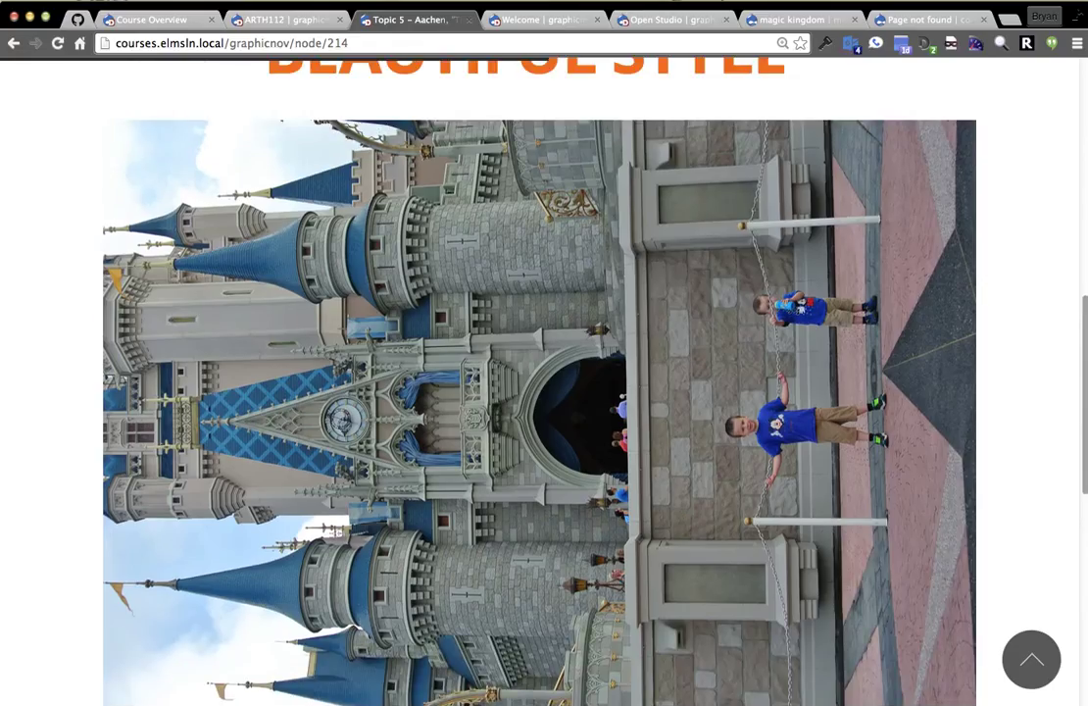
{"action": "mouse_move", "coordinate": [1085, 421]}
{"action": "left_mouse_down"}
{"action": "mouse_move", "coordinate": [208, 413]}
{"action": "mouse_move", "coordinate": [1085, 422]}
{"action": "left_mouse_up"}
{"action": "scroll", "coordinate": [565, 392], "scroll_direction": "up", "scroll_amount": 2}
{"action": "scroll", "coordinate": [1003, 490], "scroll_direction": "up", "scroll_amount": 1}
{"action": "scroll", "coordinate": [829, 182], "scroll_direction": "up", "scroll_amount": 3}
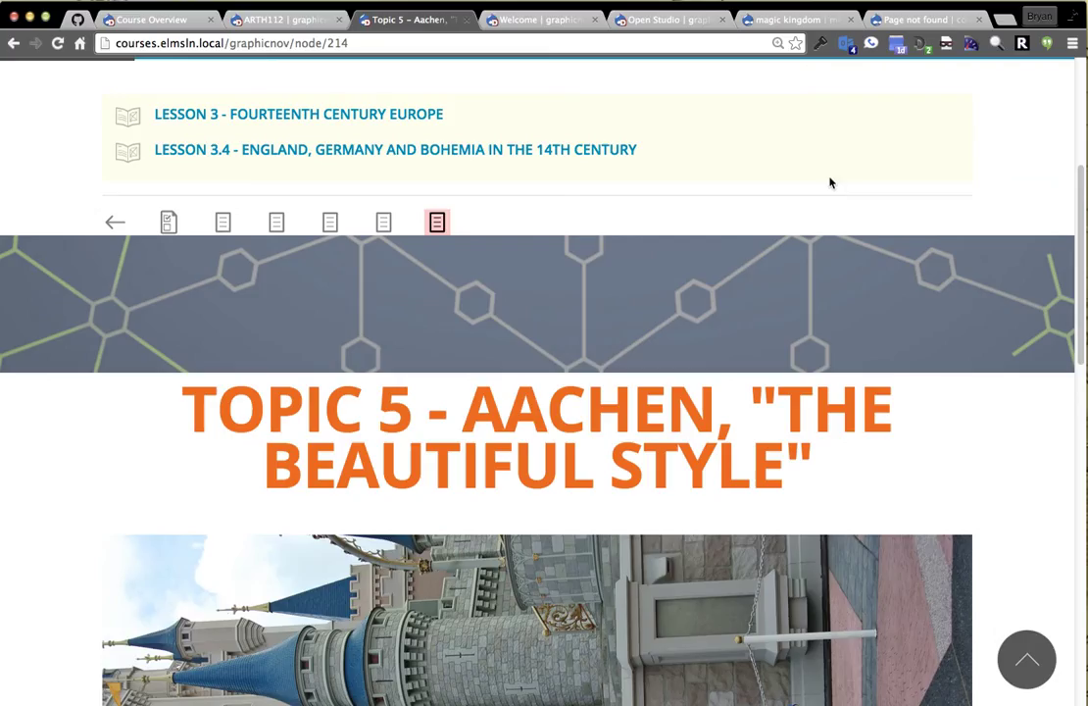
Go to the blog site's content list and open the fsfsf journal entry.
{"action": "left_click", "coordinate": [663, 19]}
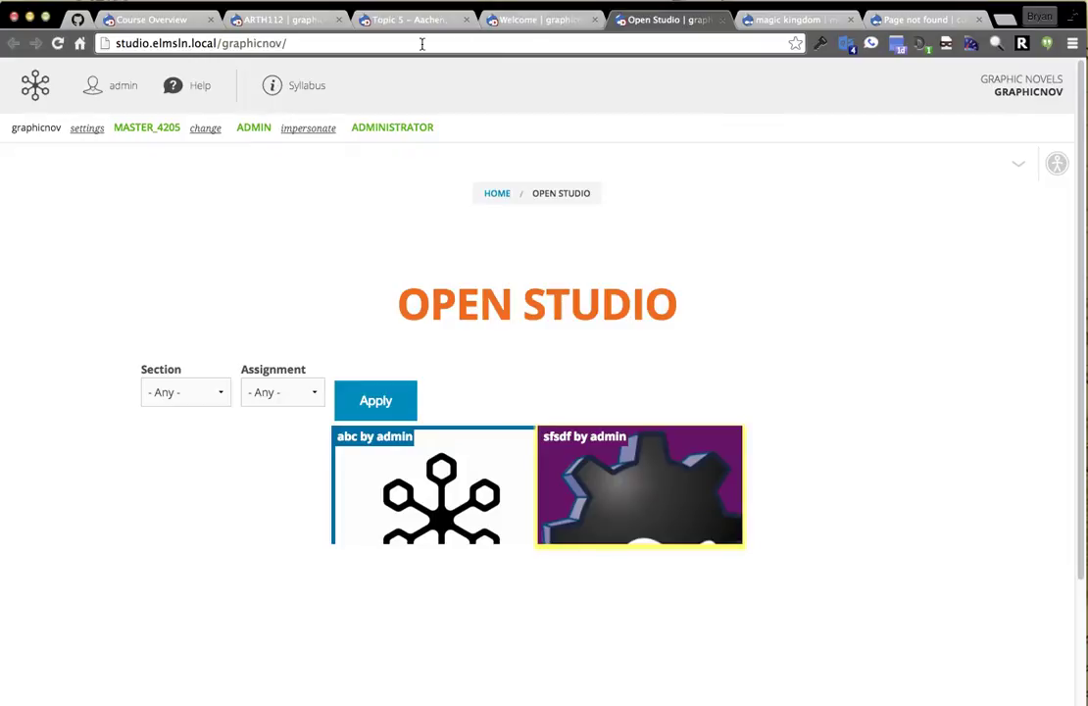
{"action": "left_click", "coordinate": [534, 20]}
{"action": "left_click", "coordinate": [396, 22]}
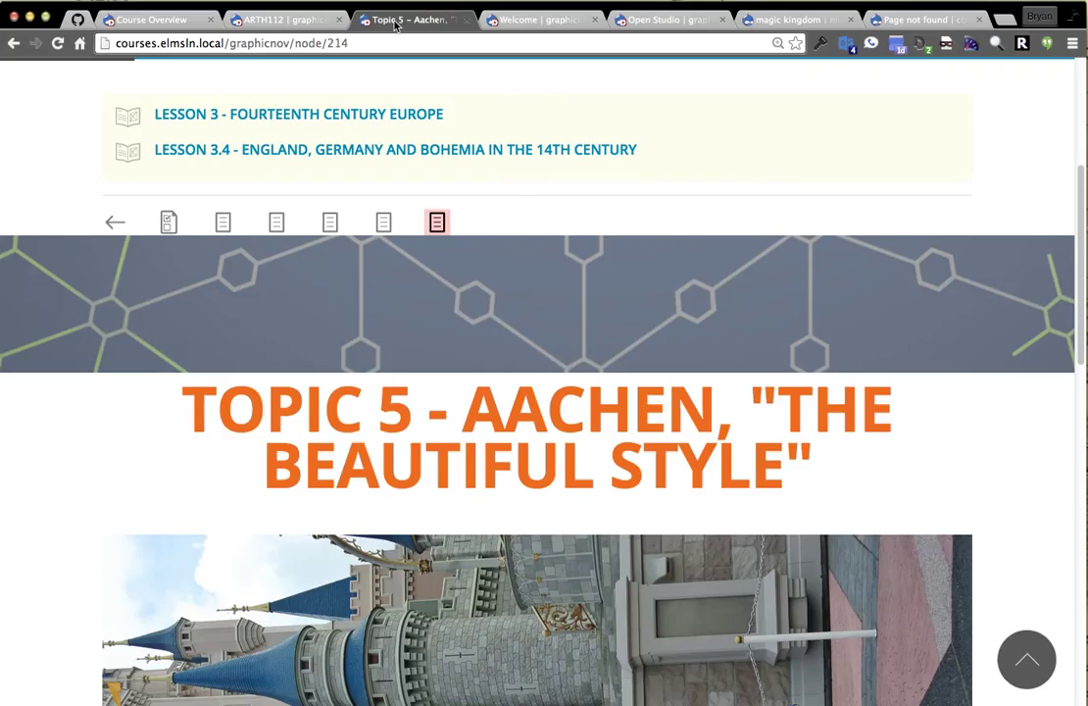
{"action": "left_click", "coordinate": [529, 19]}
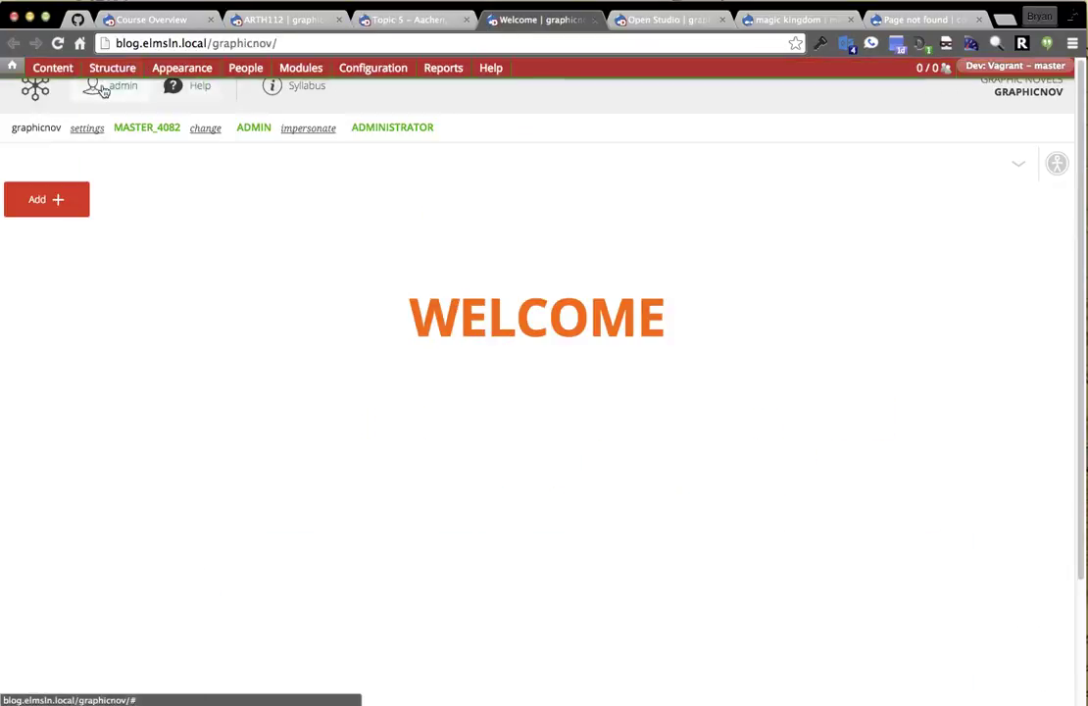
{"action": "left_click", "coordinate": [49, 66]}
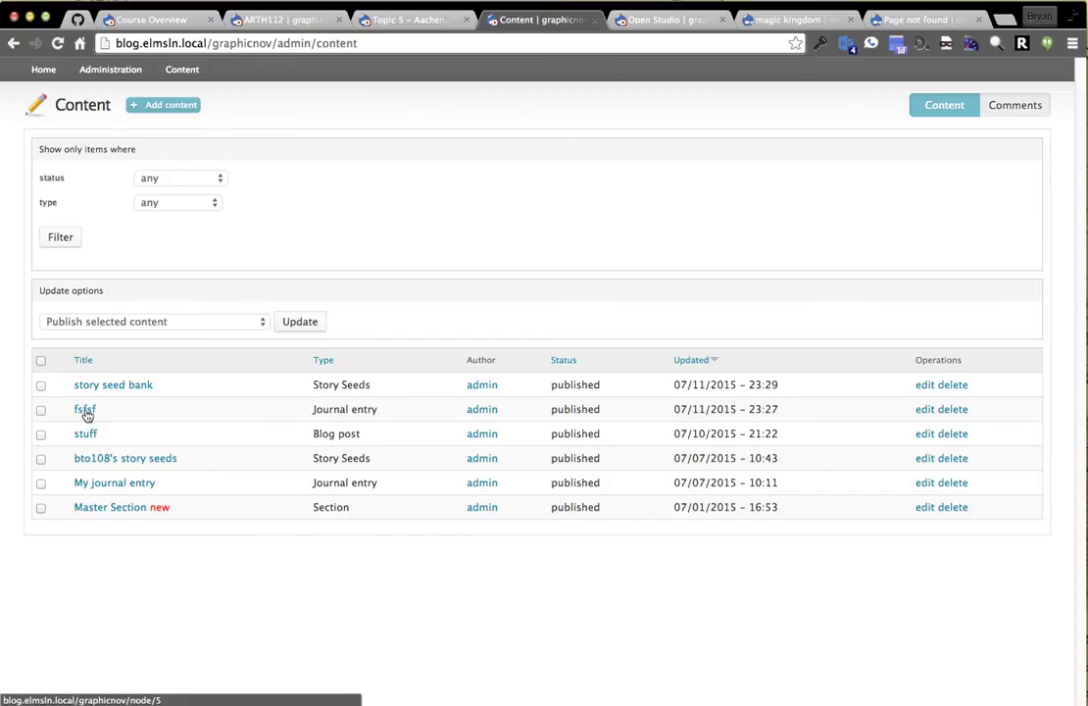
{"action": "left_click", "coordinate": [86, 412]}
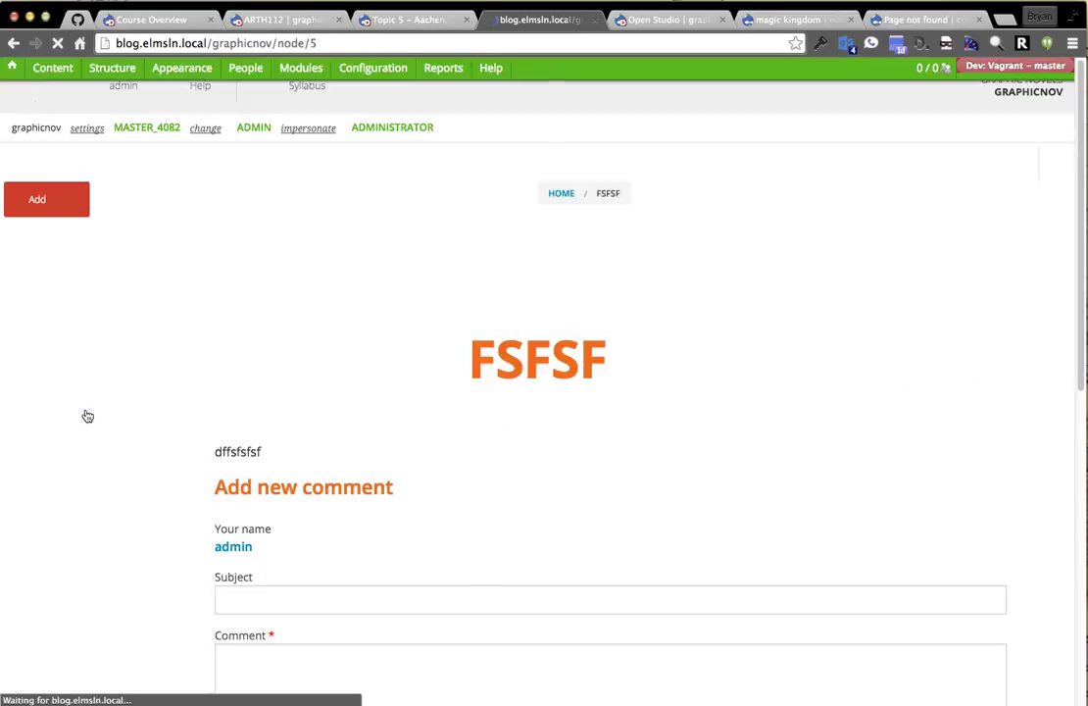
Append .json to the fsfsf entry's address to view its raw JSON, then return to the entry.
{"action": "scroll", "coordinate": [34, 479], "scroll_direction": "down", "scroll_amount": 5}
{"action": "scroll", "coordinate": [105, 442], "scroll_direction": "down", "scroll_amount": 5}
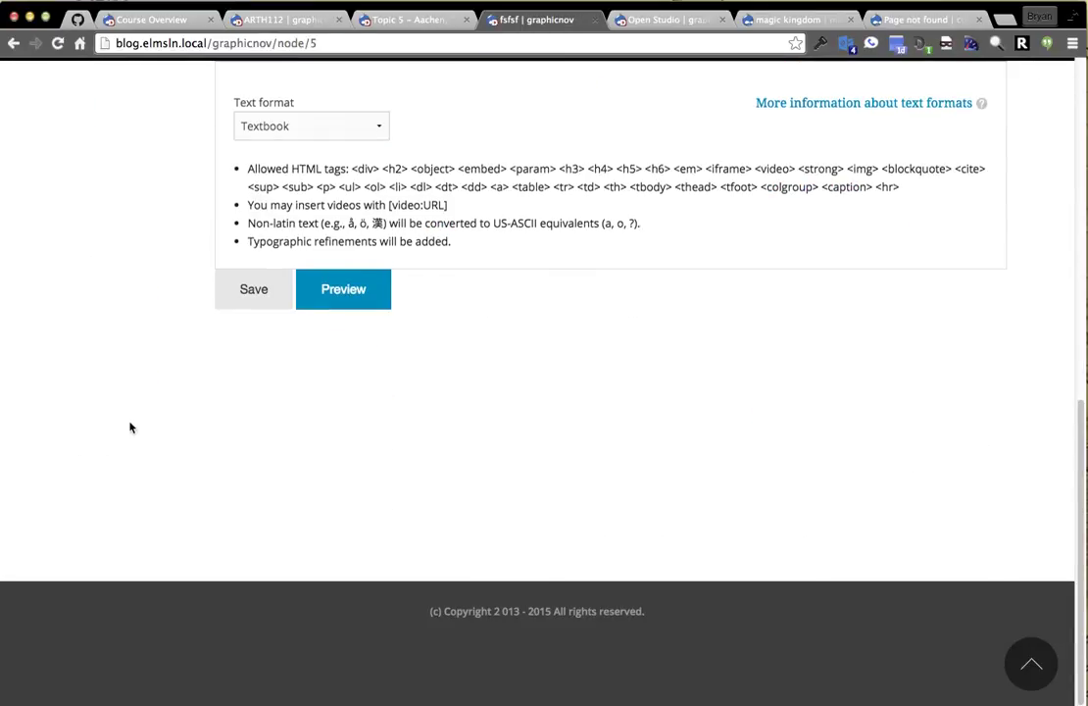
{"action": "scroll", "coordinate": [137, 430], "scroll_direction": "up", "scroll_amount": 7}
{"action": "left_click", "coordinate": [335, 42]}
{"action": "left_click", "coordinate": [335, 41]}
{"action": "type", "text": ".json"}
{"action": "key", "text": "Return"}
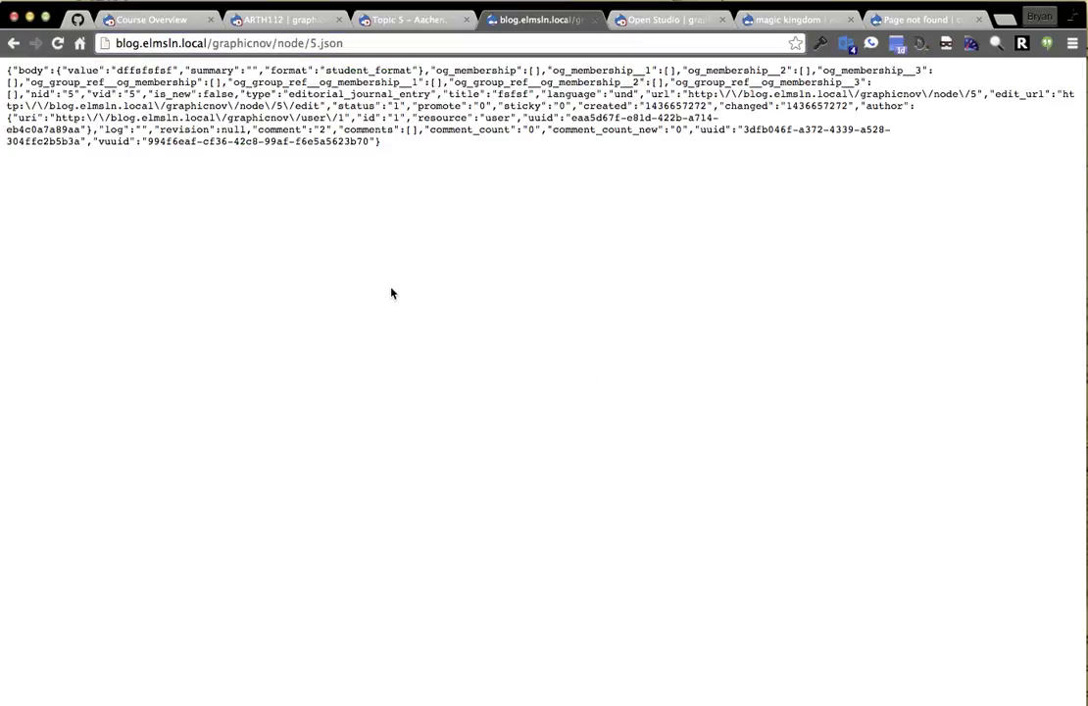
{"action": "key", "text": "super+Left"}
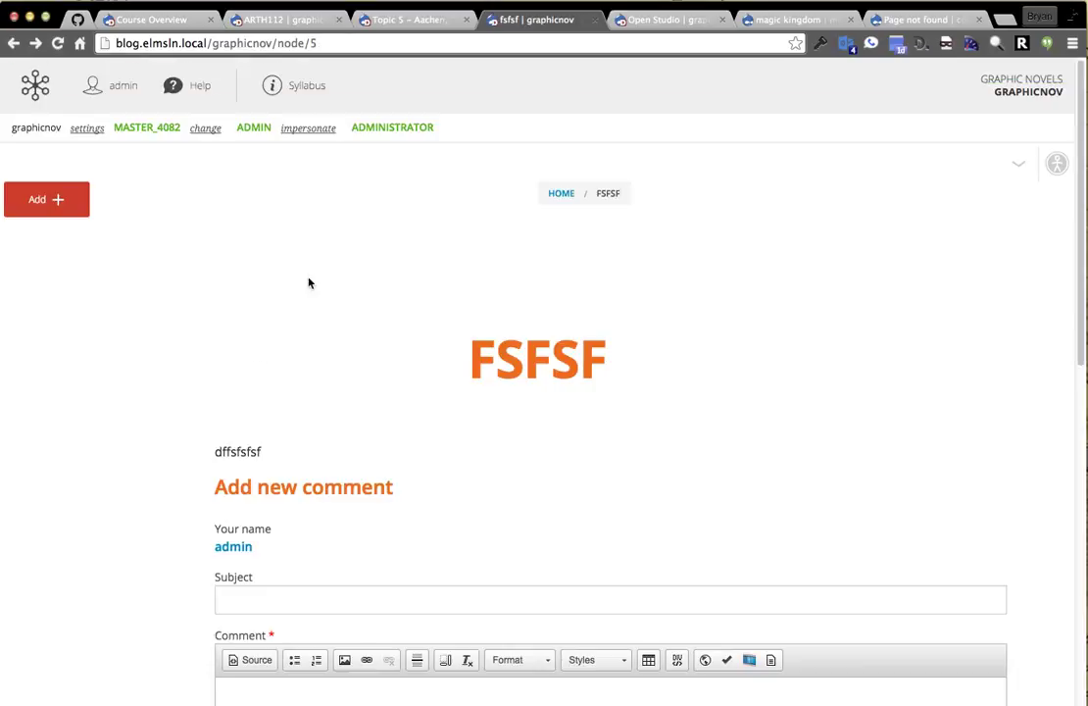
Copy the render-image shortcode from the Magic Kingdom media page.
{"action": "left_click", "coordinate": [250, 39]}
{"action": "left_click", "coordinate": [252, 24]}
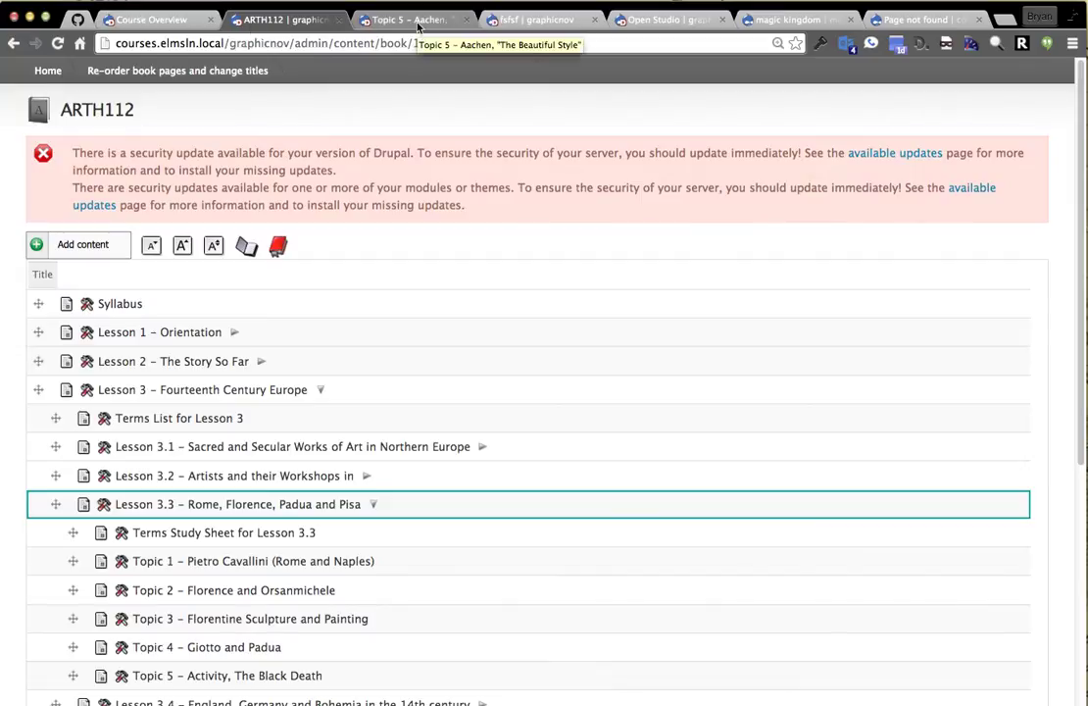
{"action": "left_click", "coordinate": [784, 19]}
{"action": "scroll", "coordinate": [297, 349], "scroll_direction": "down", "scroll_amount": 10}
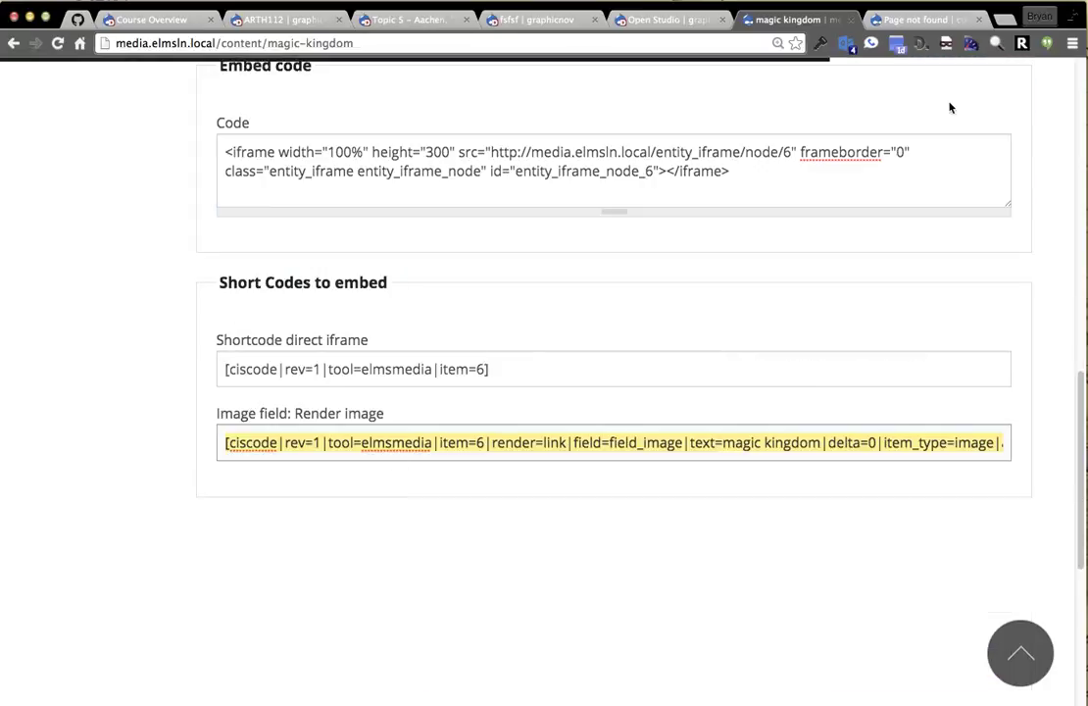
{"action": "left_click", "coordinate": [491, 457]}
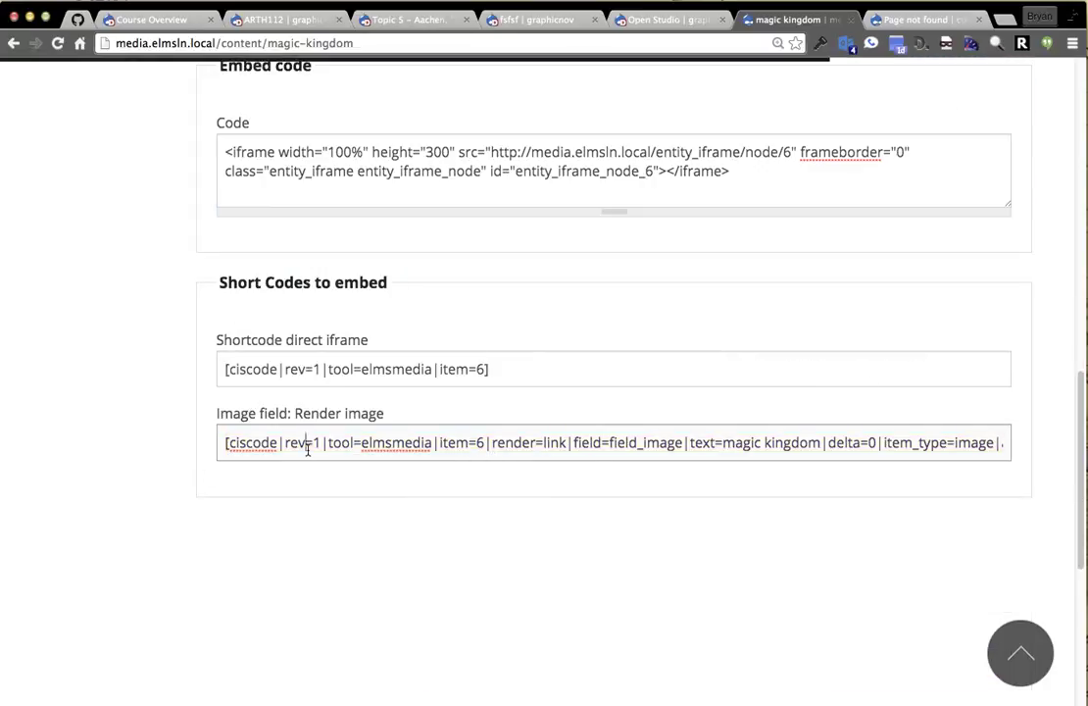
Open the Topic 5 page's edit form with the body shown as source.
{"action": "left_click", "coordinate": [399, 19]}
{"action": "scroll", "coordinate": [967, 250], "scroll_direction": "up", "scroll_amount": 5}
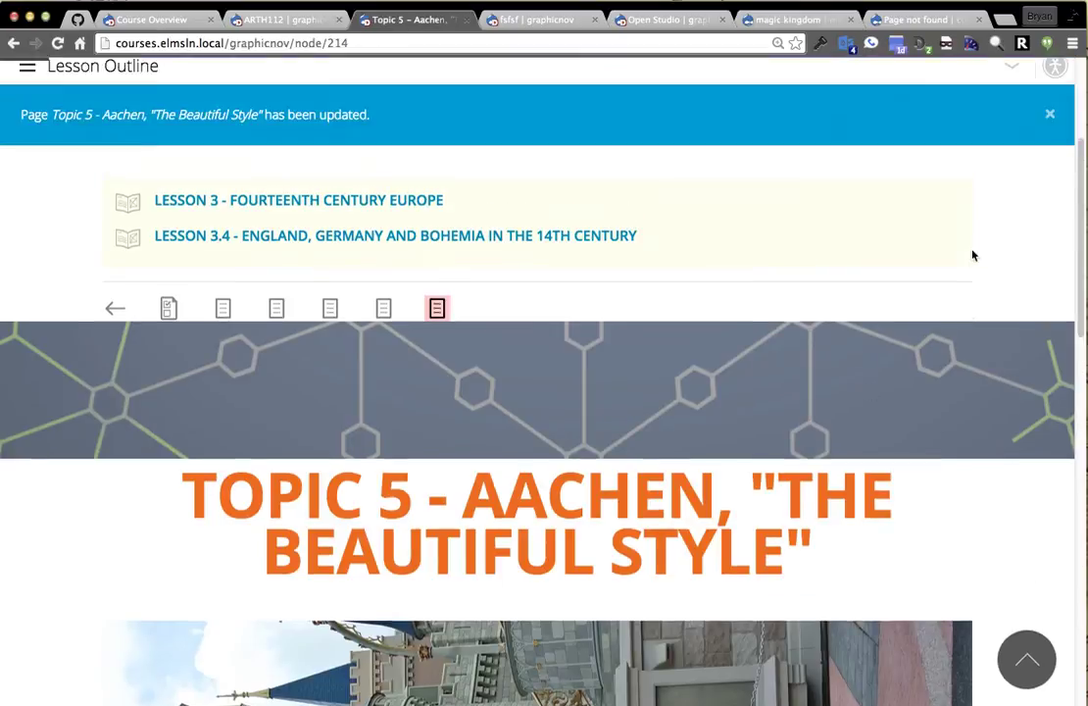
{"action": "left_click", "coordinate": [1012, 247]}
{"action": "left_click", "coordinate": [946, 320]}
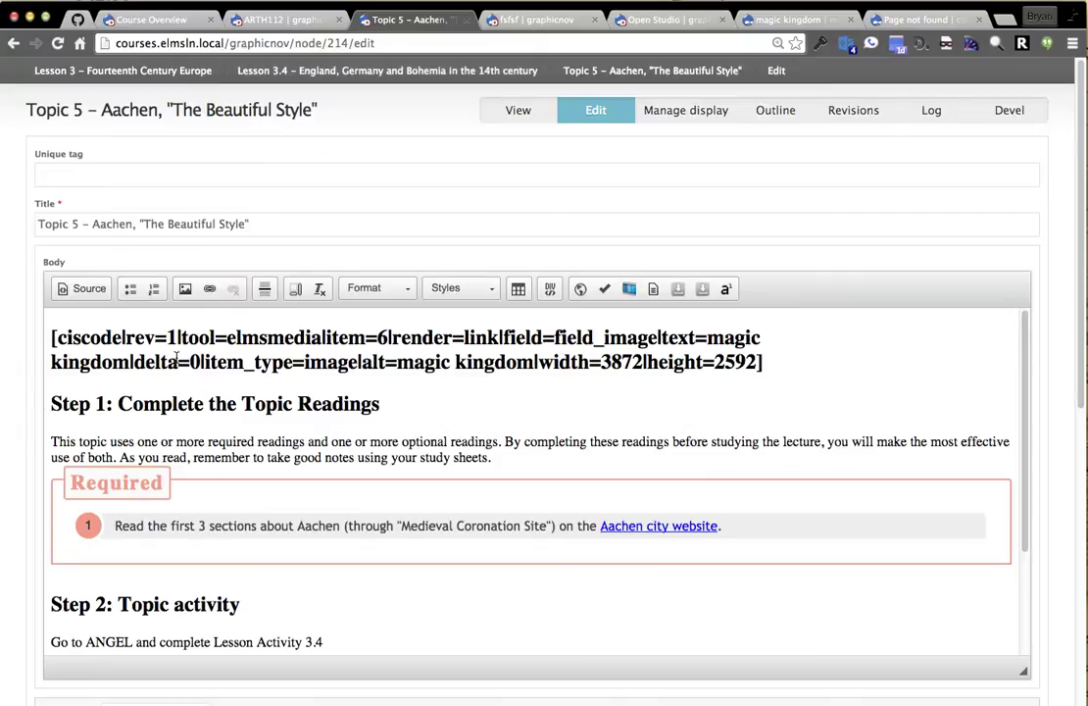
{"action": "left_click", "coordinate": [84, 288]}
Paste the Magic Kingdom shortcode on line 1 and change elmsmedia to editorial.
{"action": "left_click", "coordinate": [73, 319]}
{"action": "key", "text": "Return"}
{"action": "key", "text": "Return"}
{"action": "key", "text": "Up"}
{"action": "key", "text": "Up"}
{"action": "type", "text": "[ciscode|rev=1|tool=elmsmedia|item=6|render=link|field=field_image|text=magic kingdom|delta=0|item_type=image|alt=magic kingdom|width=3872|height=2592]"}
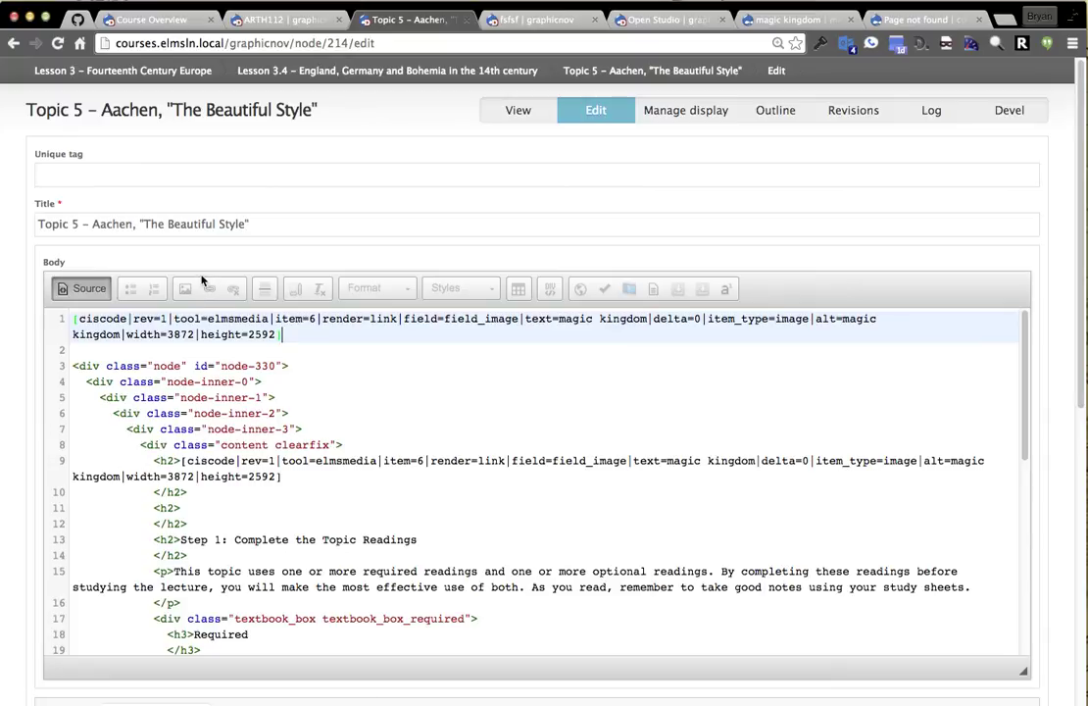
{"action": "key", "text": "super+equal"}
{"action": "key", "text": "super+equal"}
{"action": "key", "text": "super+equal"}
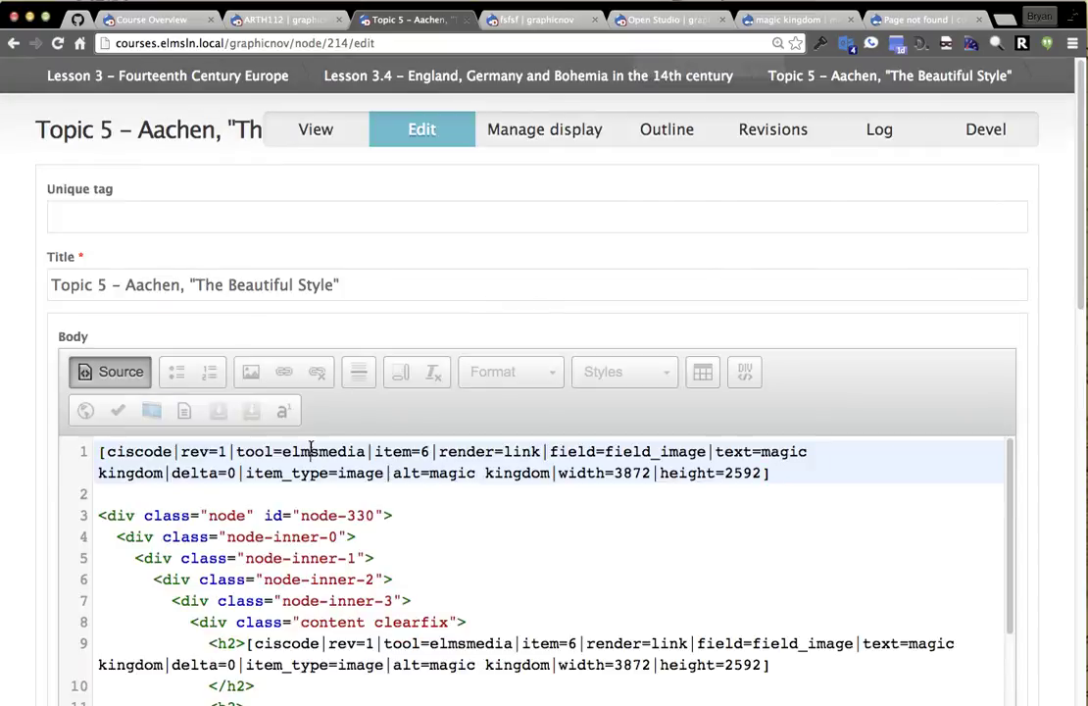
{"action": "double_click", "coordinate": [307, 450]}
{"action": "type", "text": "editorial"}
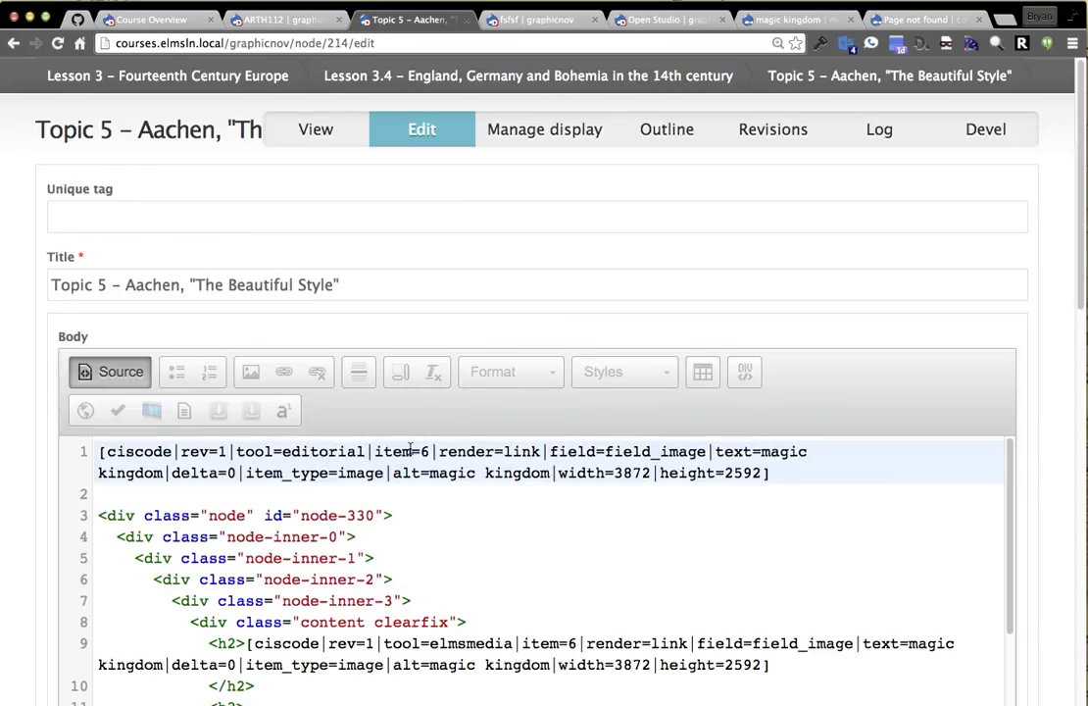
Set the shortcode's item to 5 and replace the image parameters with text=stuff.
{"action": "left_click", "coordinate": [515, 20]}
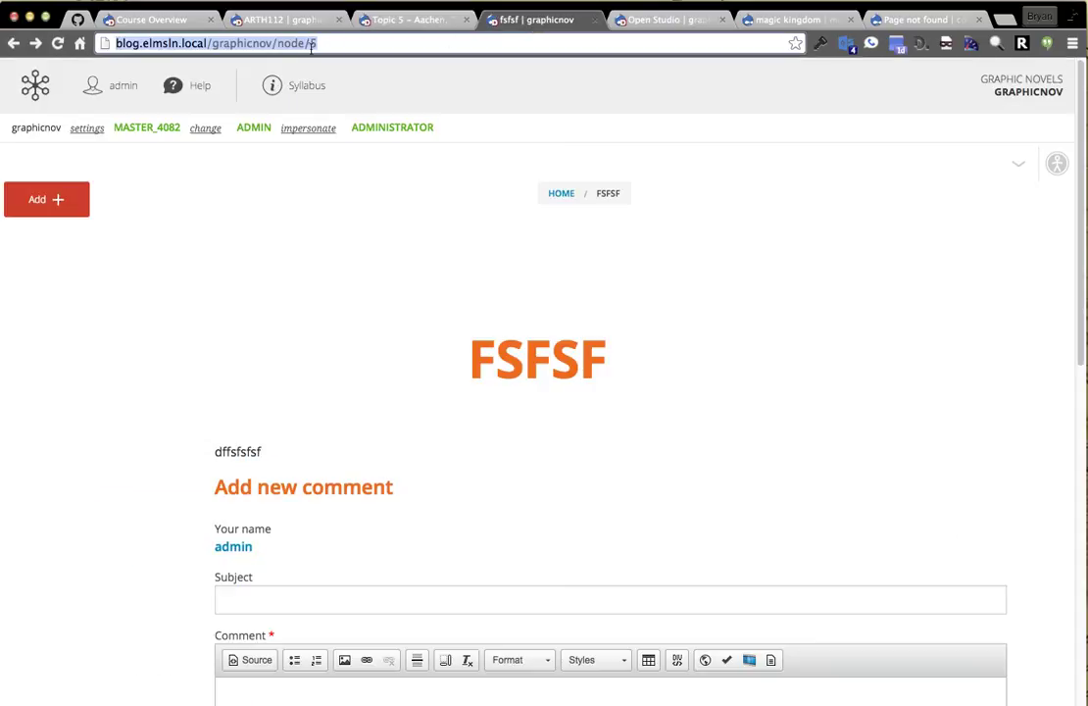
{"action": "left_click", "coordinate": [410, 20]}
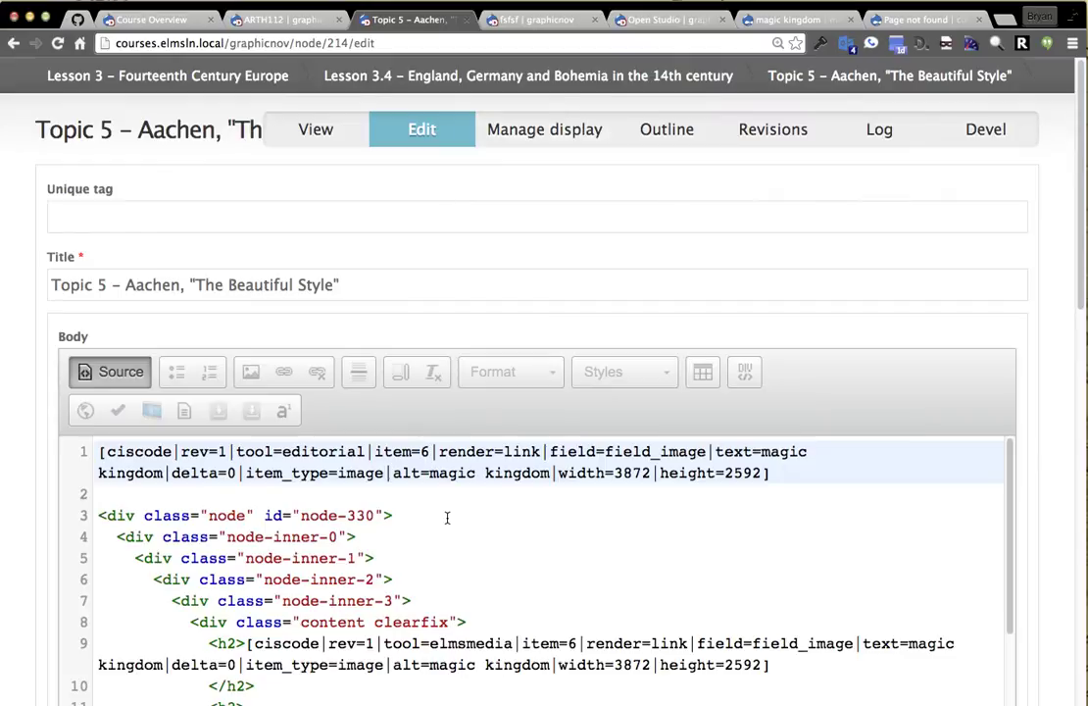
{"action": "double_click", "coordinate": [428, 452]}
{"action": "type", "text": "5"}
{"action": "double_click", "coordinate": [537, 451]}
{"action": "left_click", "coordinate": [549, 453]}
{"action": "left_click", "coordinate": [762, 473], "text": "shift"}
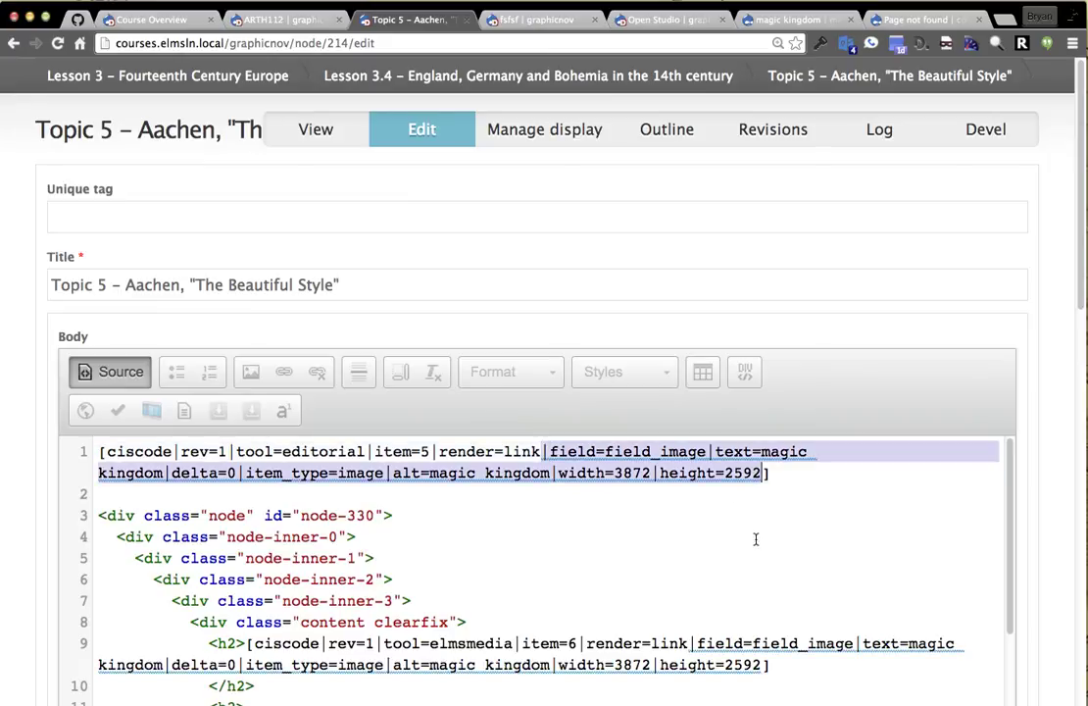
{"action": "key", "text": "BackSpace"}
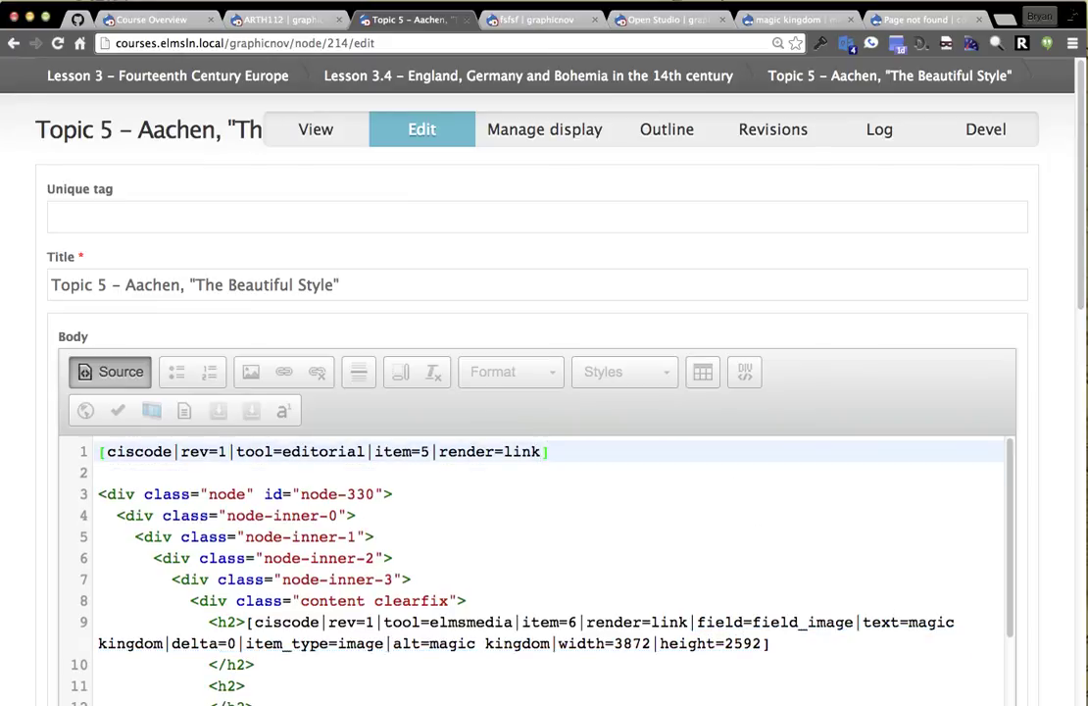
{"action": "type", "text": "text=stuff"}
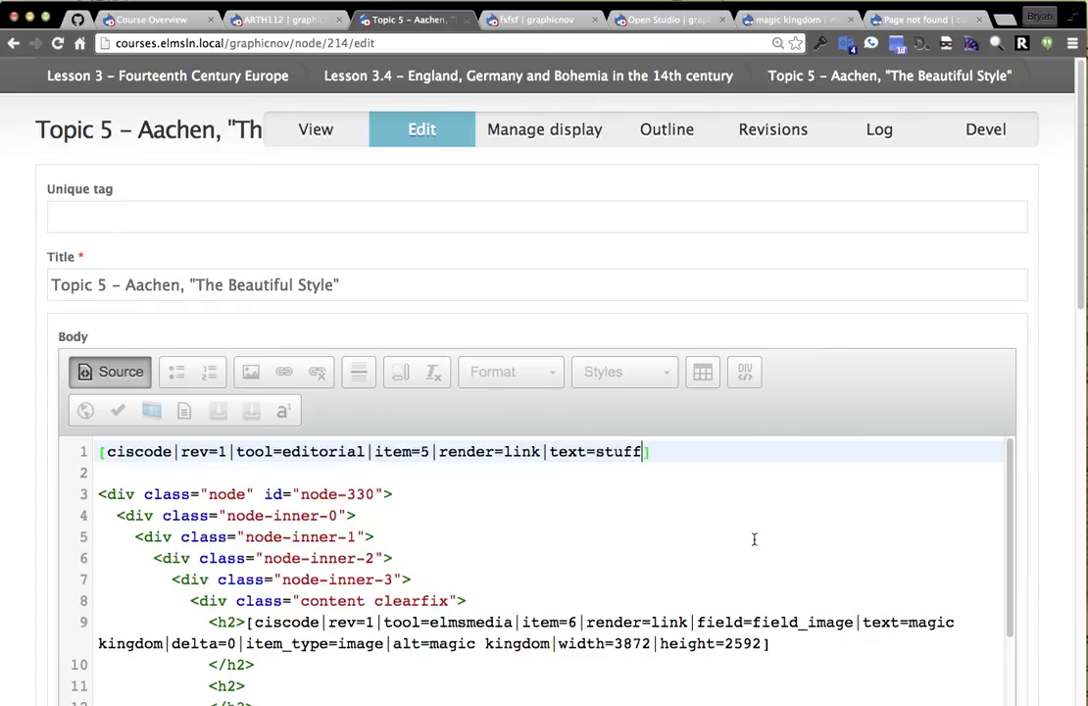
Save the Topic 5 page so the 'stuff' link appears above the castle image.
{"action": "scroll", "coordinate": [106, 583], "scroll_direction": "down", "scroll_amount": 1}
{"action": "scroll", "coordinate": [105, 583], "scroll_direction": "down", "scroll_amount": 15}
{"action": "left_click", "coordinate": [93, 625]}
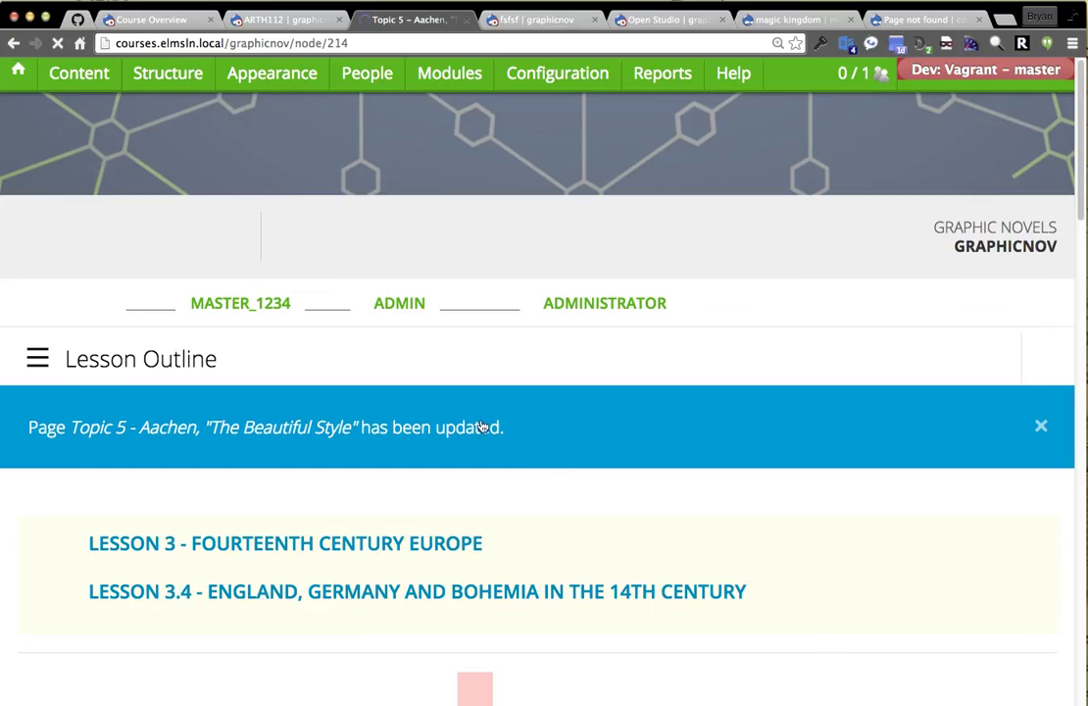
{"action": "scroll", "coordinate": [767, 374], "scroll_direction": "down", "scroll_amount": 3}
{"action": "scroll", "coordinate": [938, 356], "scroll_direction": "down", "scroll_amount": 4}
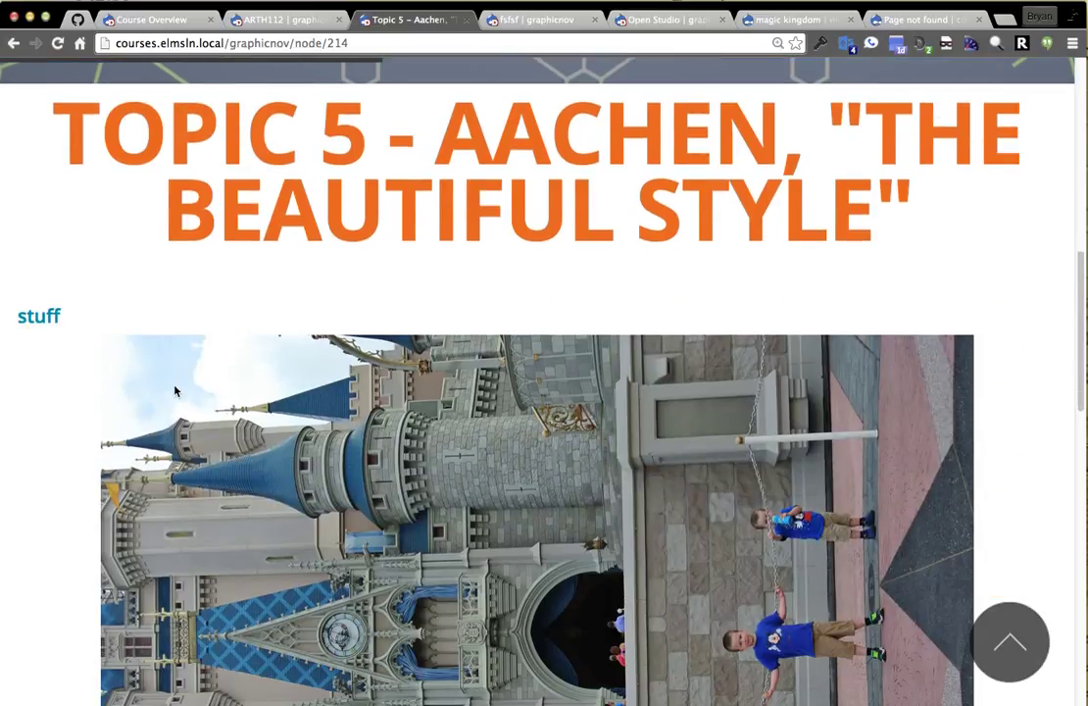
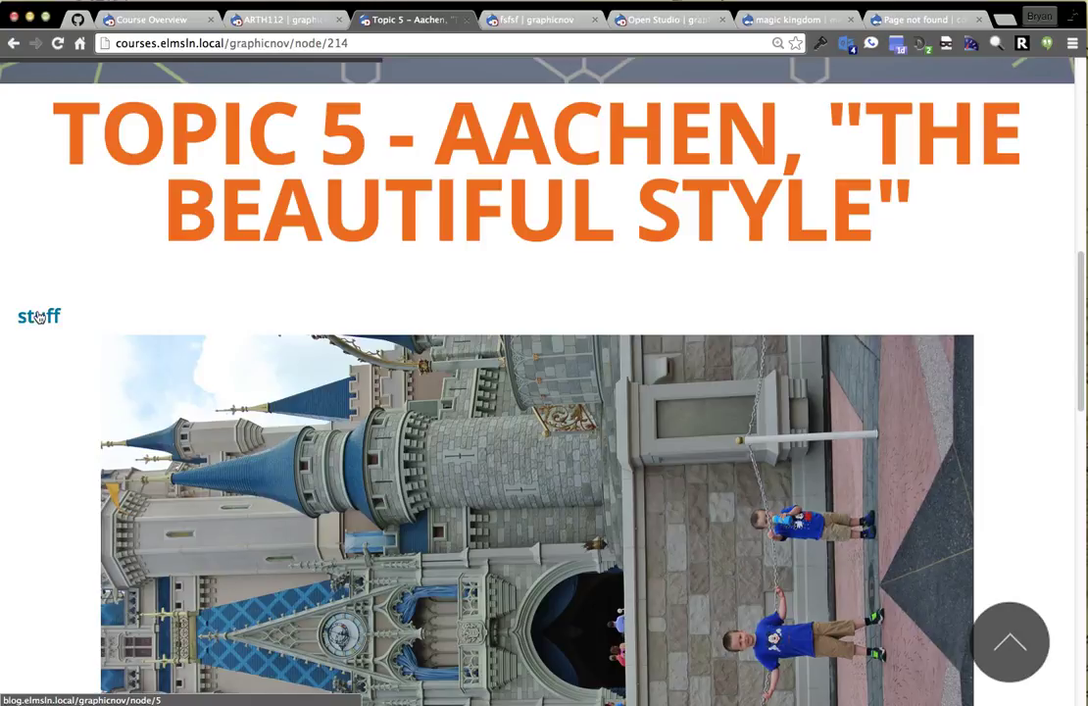
After checking the stuff link, change the shortcode's render=link to render=value and stuff to title.
{"action": "left_click", "coordinate": [38, 316]}
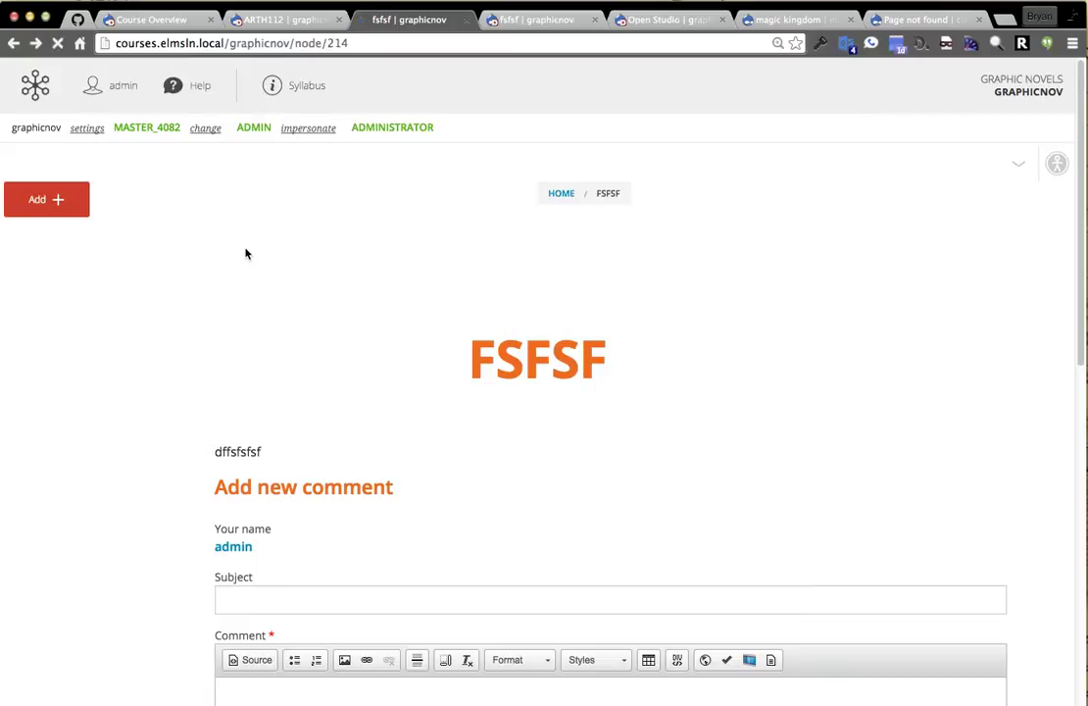
{"action": "key", "text": "super+Left"}
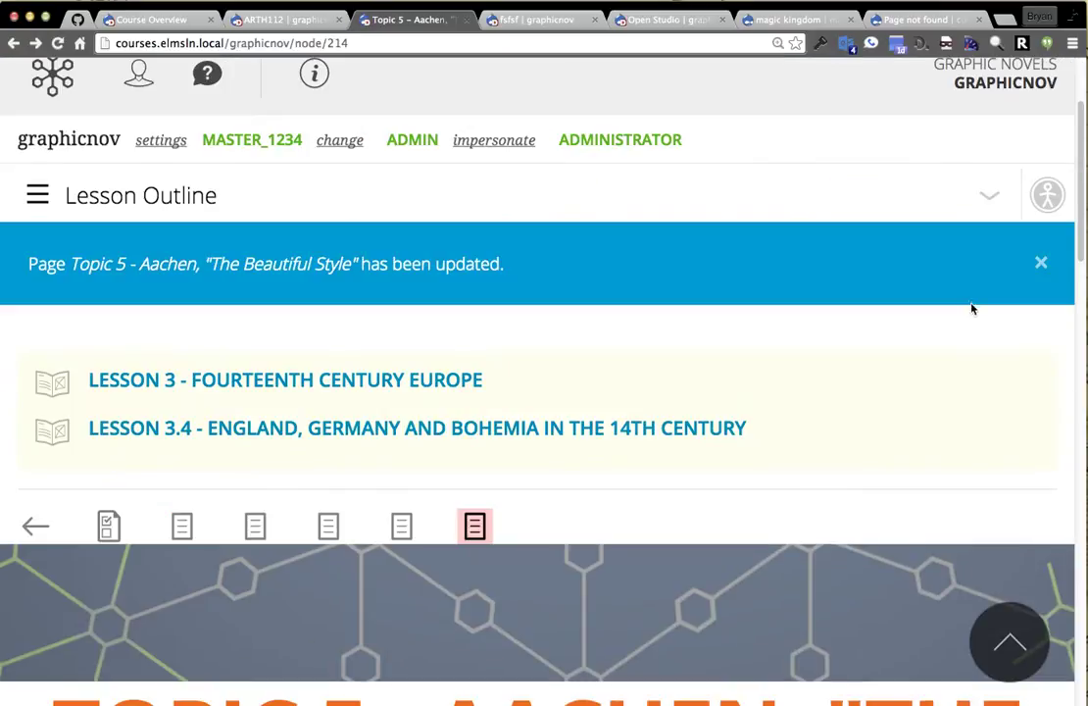
{"action": "left_click", "coordinate": [989, 195]}
{"action": "left_click", "coordinate": [996, 291]}
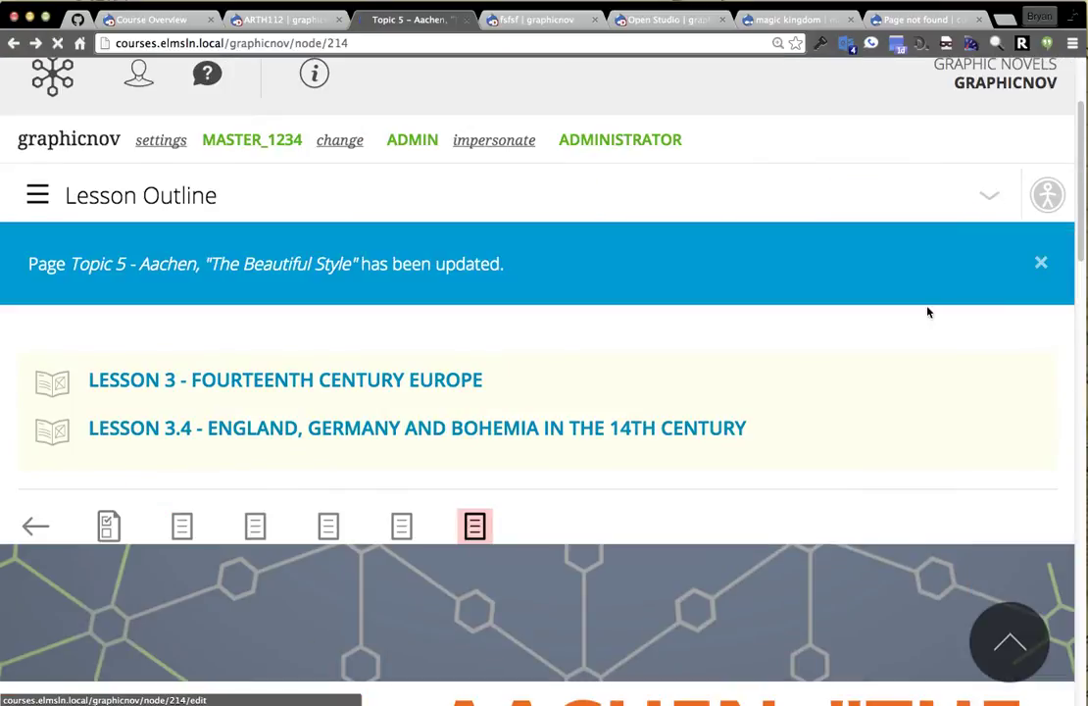
{"action": "left_click", "coordinate": [434, 485]}
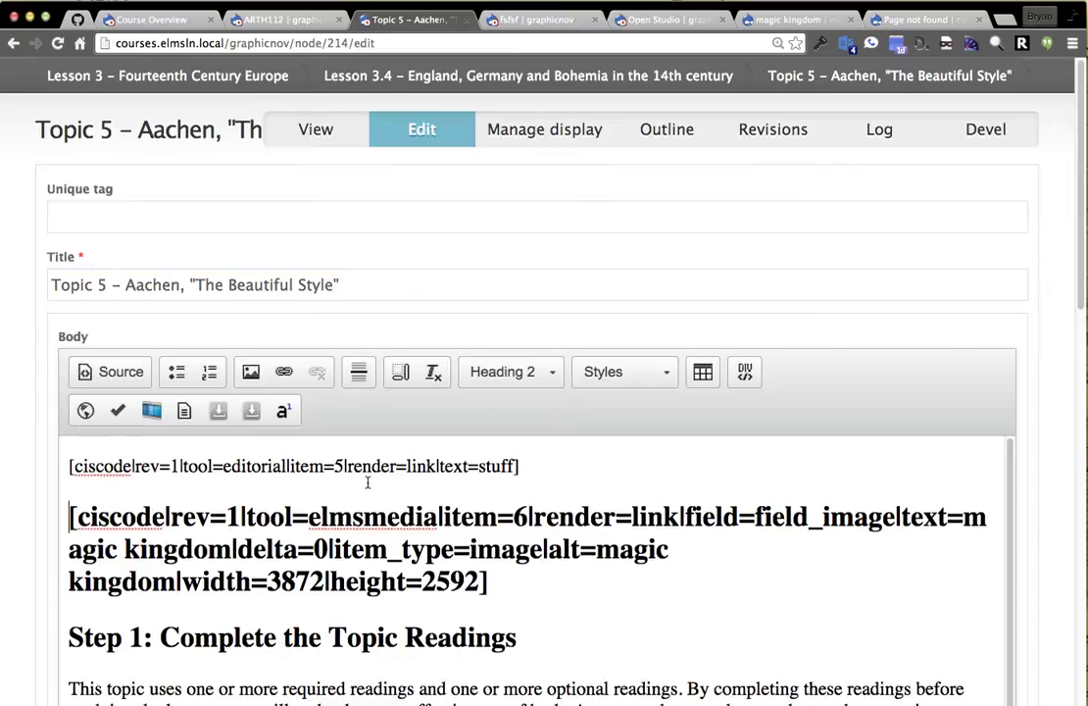
{"action": "double_click", "coordinate": [421, 467]}
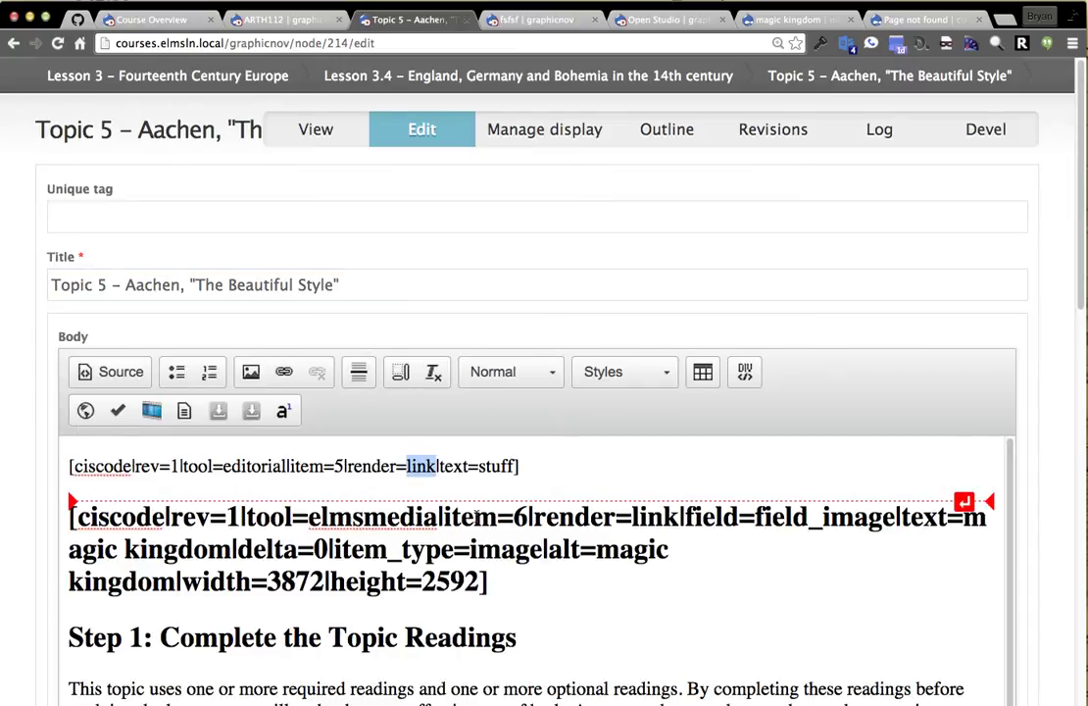
{"action": "type", "text": "value"}
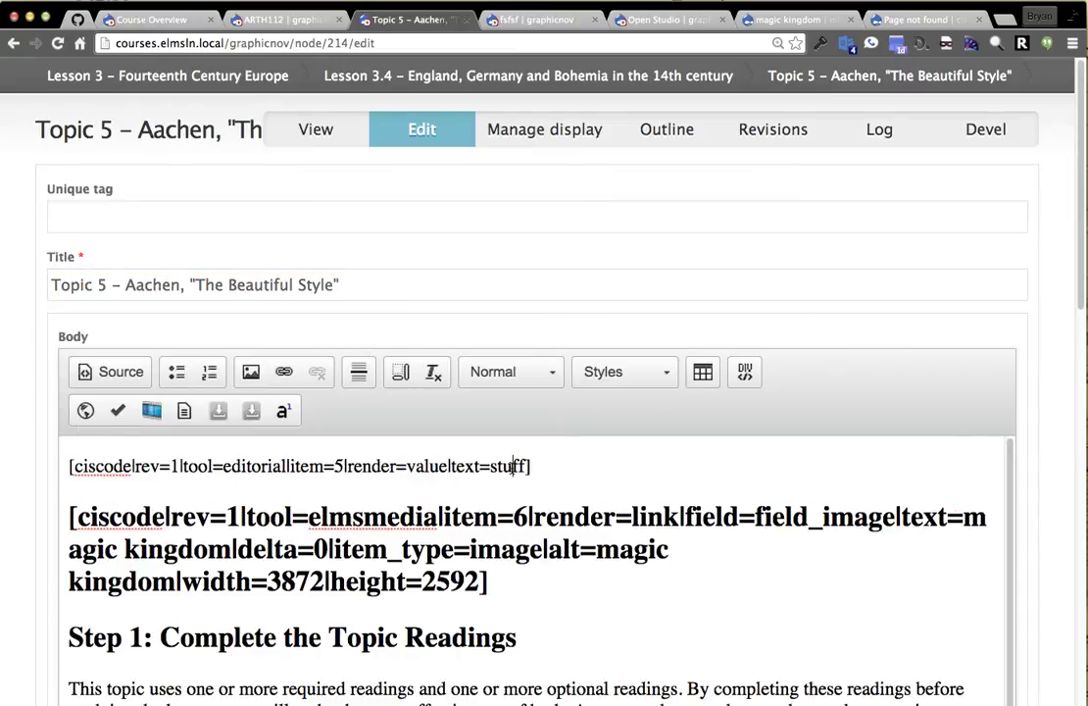
{"action": "double_click", "coordinate": [504, 468]}
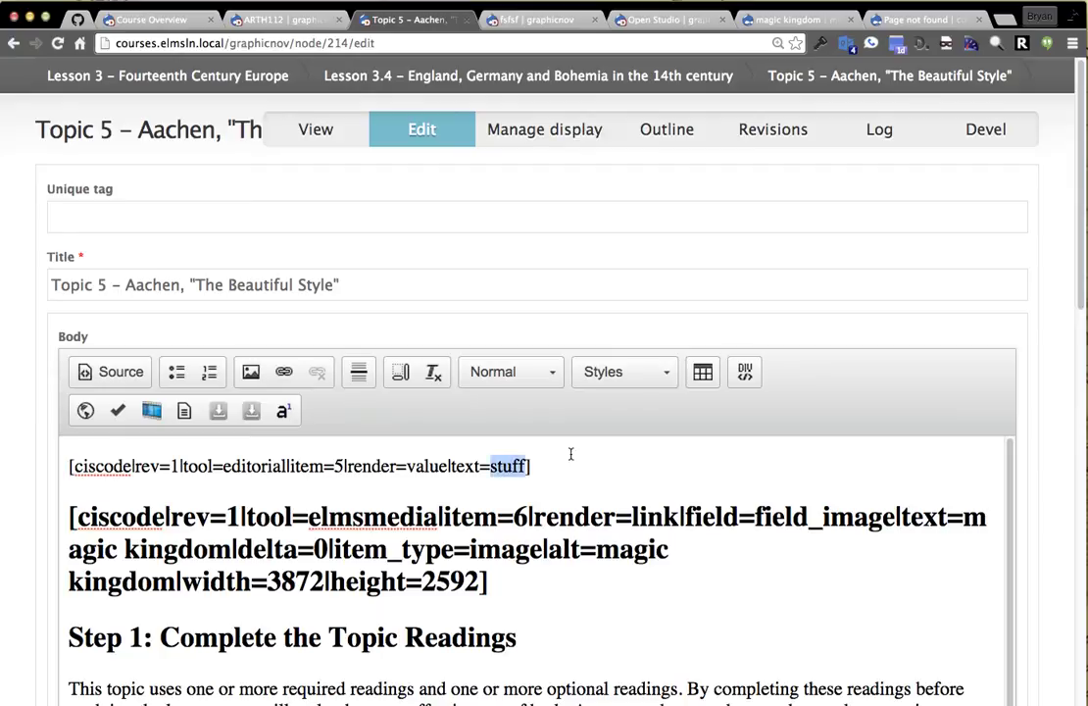
{"action": "type", "text": "title"}
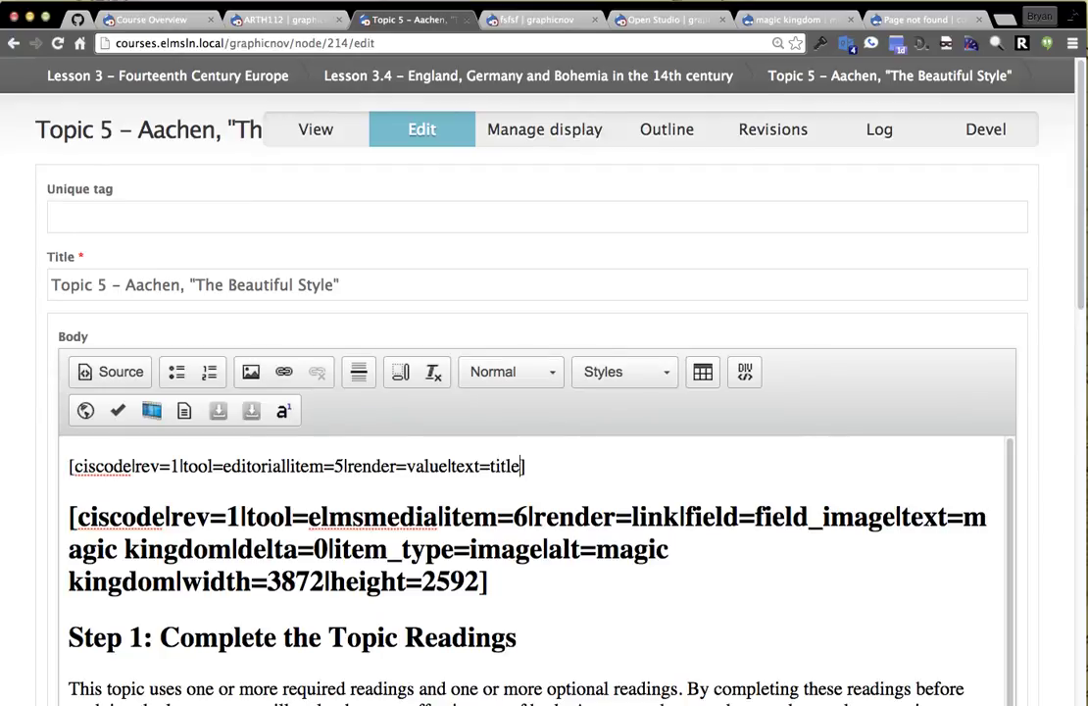
Rename the text attribute to field so the shortcode reads field=title, and save Topic 5.
{"action": "scroll", "coordinate": [73, 554], "scroll_direction": "down", "scroll_amount": 10}
{"action": "scroll", "coordinate": [136, 574], "scroll_direction": "up", "scroll_amount": 10}
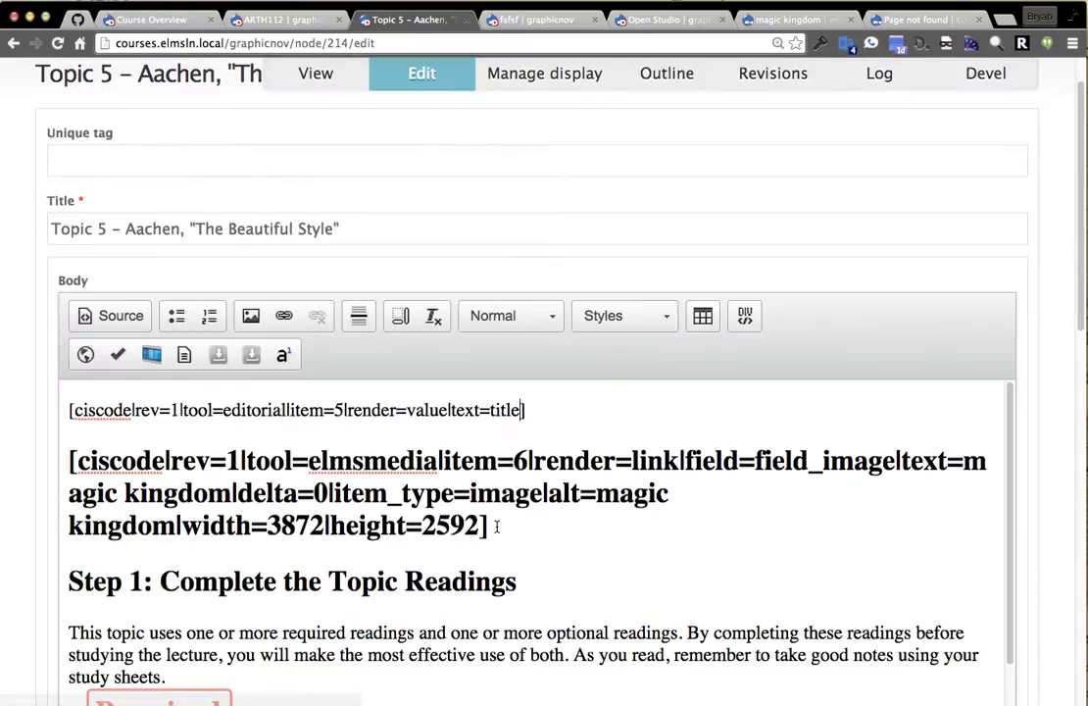
{"action": "double_click", "coordinate": [468, 410]}
{"action": "type", "text": "field"}
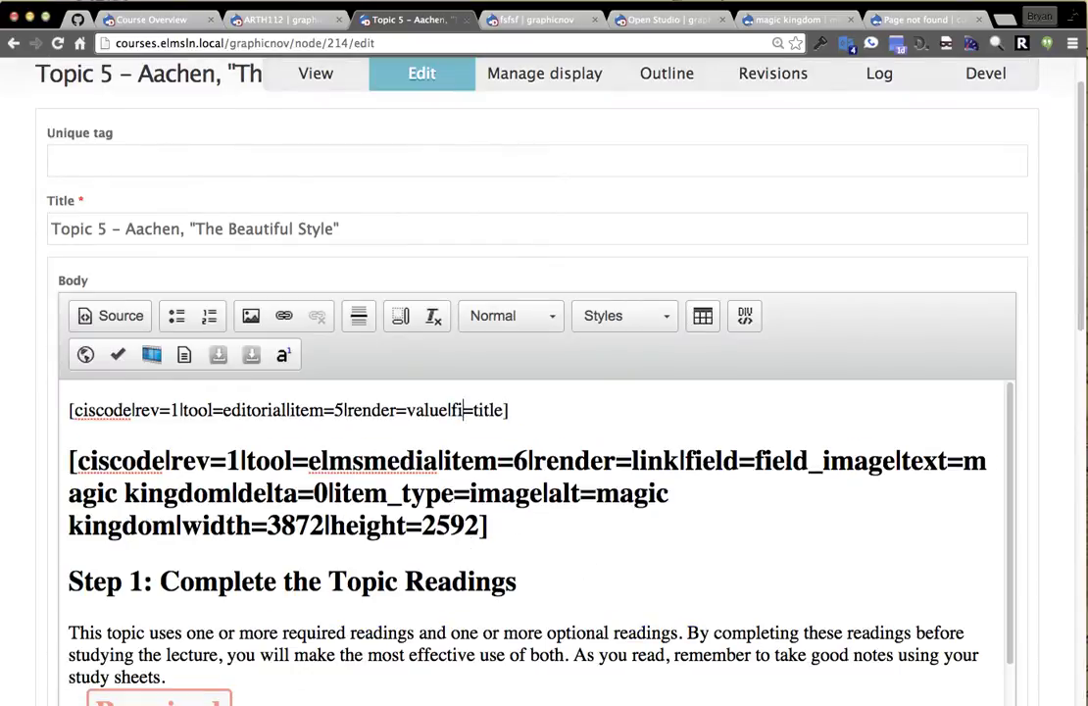
{"action": "left_click_drag", "start_coordinate": [229, 410], "coordinate": [427, 410]}
{"action": "left_click", "coordinate": [428, 410]}
{"action": "double_click", "coordinate": [313, 410]}
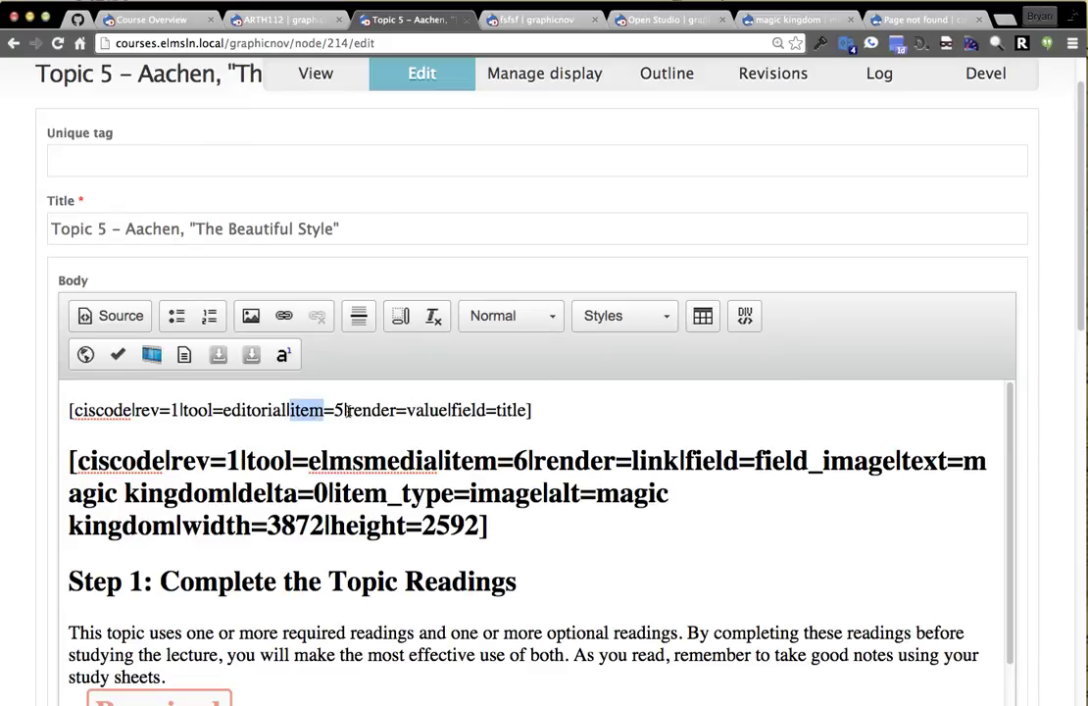
{"action": "double_click", "coordinate": [492, 422]}
{"action": "left_click", "coordinate": [478, 413]}
{"action": "scroll", "coordinate": [169, 465], "scroll_direction": "down", "scroll_amount": 12}
{"action": "left_click", "coordinate": [103, 626]}
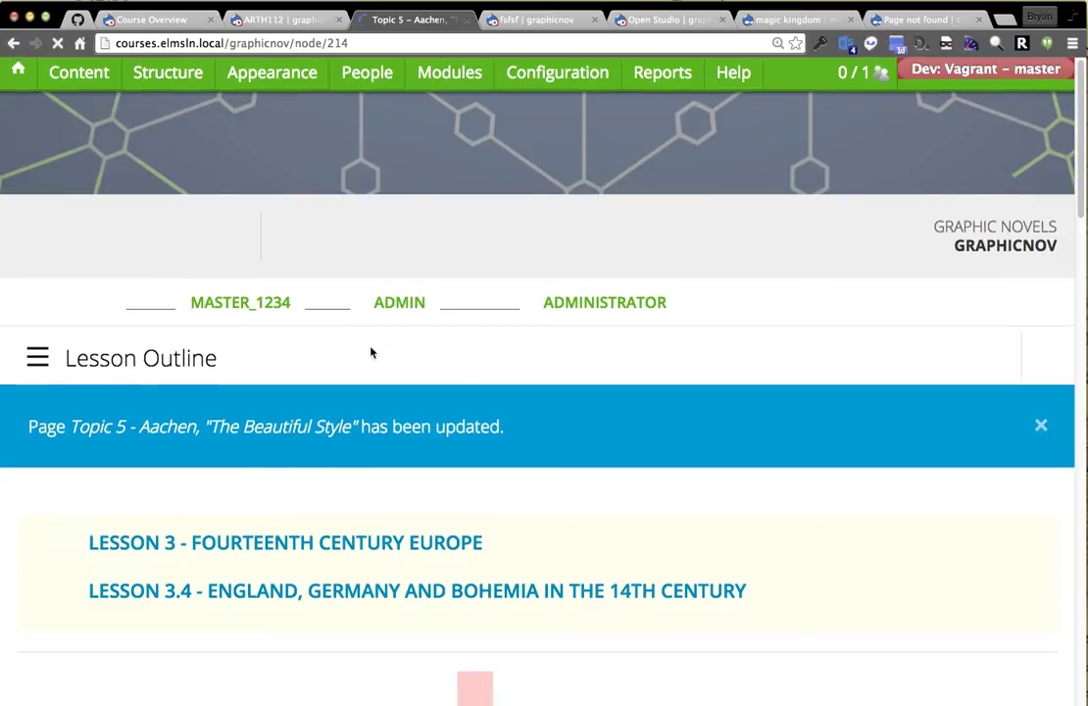
Inspect the fsfsf title now rendered beneath the heading, then bring up the fsfsf post.
{"action": "scroll", "coordinate": [371, 352], "scroll_direction": "down", "scroll_amount": 6}
{"action": "double_click", "coordinate": [41, 514]}
{"action": "left_click", "coordinate": [108, 519]}
{"action": "double_click", "coordinate": [19, 515]}
{"action": "double_click", "coordinate": [86, 510]}
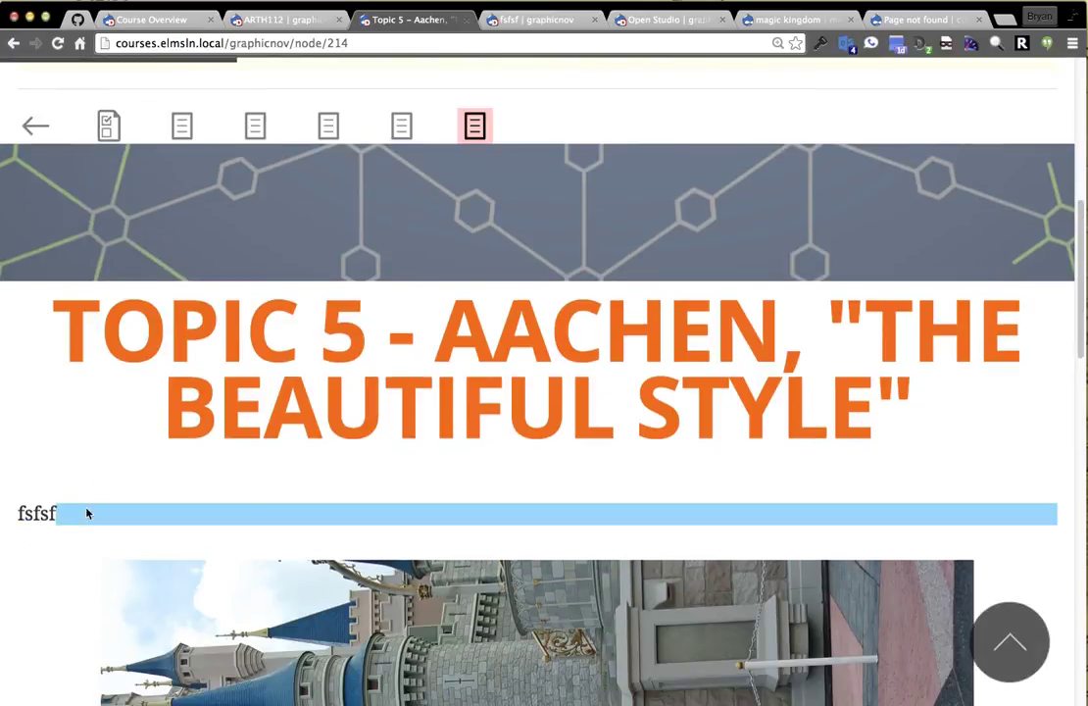
{"action": "left_click", "coordinate": [530, 13]}
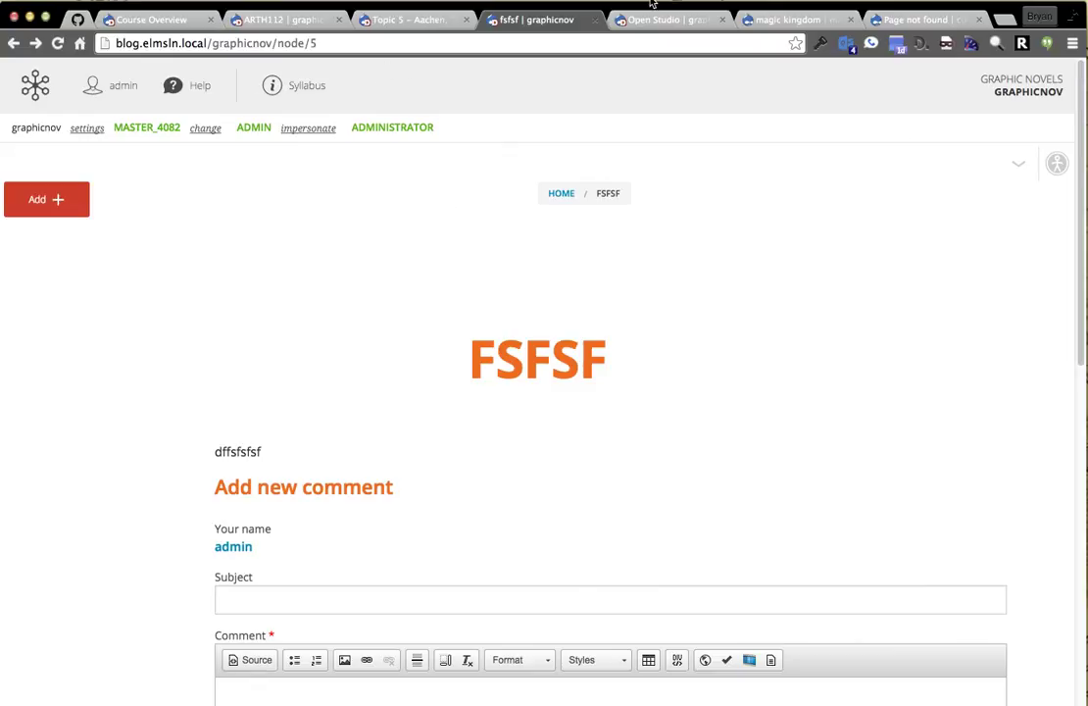
Append .xml to the fsfsf post URL and inspect node 5's type field in the XML export.
{"action": "left_click", "coordinate": [359, 42]}
{"action": "left_click", "coordinate": [360, 42]}
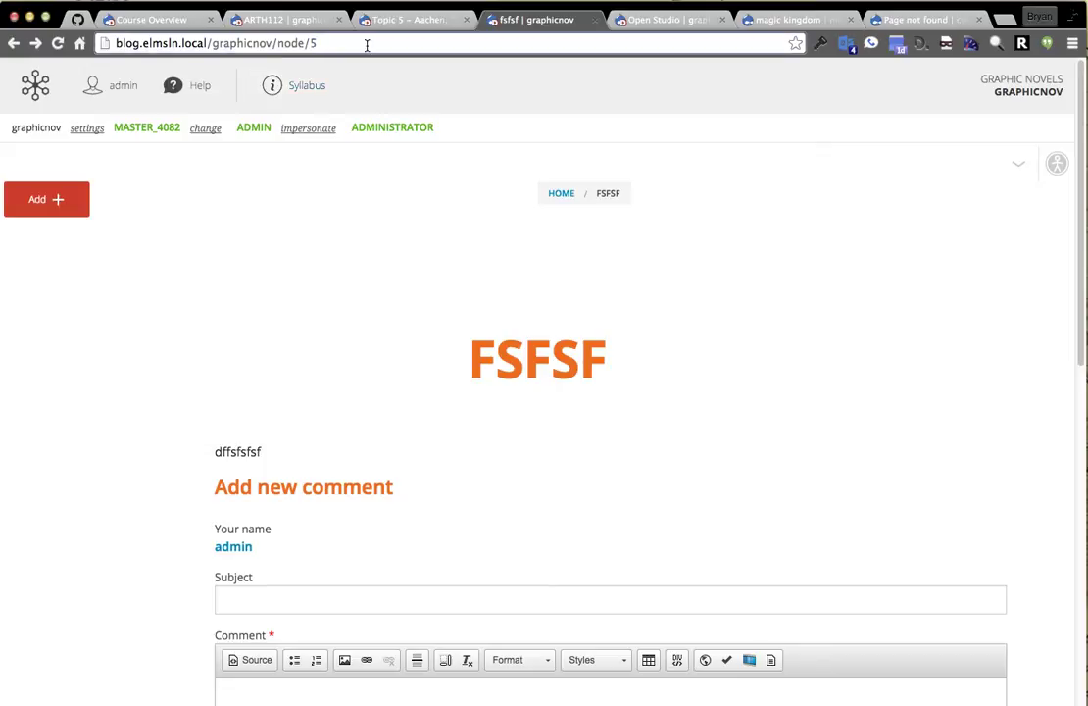
{"action": "type", "text": ".xml"}
{"action": "key", "text": "Return"}
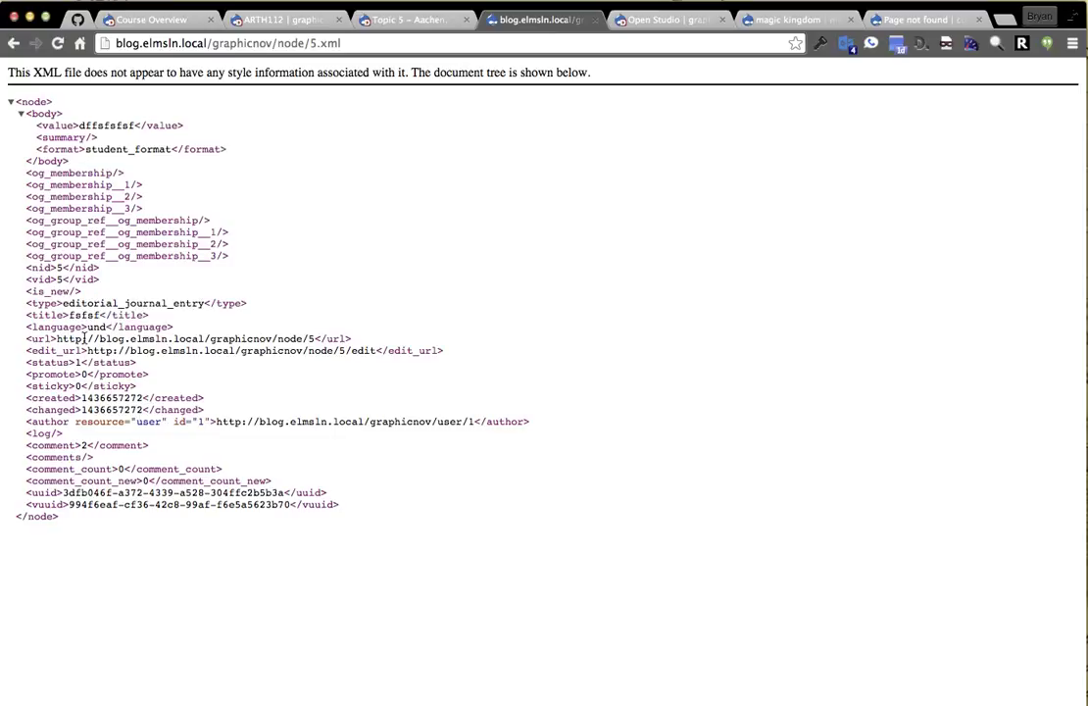
{"action": "double_click", "coordinate": [46, 303]}
{"action": "key", "text": "super+c"}
{"action": "left_click_drag", "start_coordinate": [375, 258], "coordinate": [329, 267]}
{"action": "left_click", "coordinate": [55, 311]}
{"action": "left_click", "coordinate": [407, 20]}
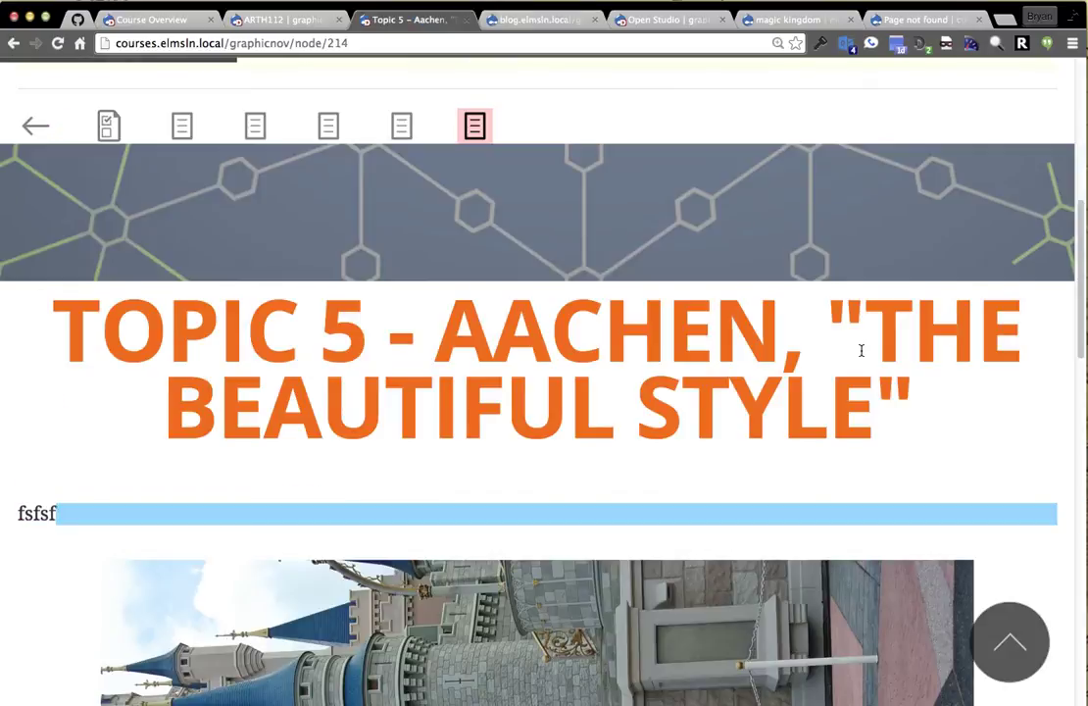
Replace title with type in the first embed code and check it in the HTML source.
{"action": "scroll", "coordinate": [1019, 177], "scroll_direction": "up", "scroll_amount": 5}
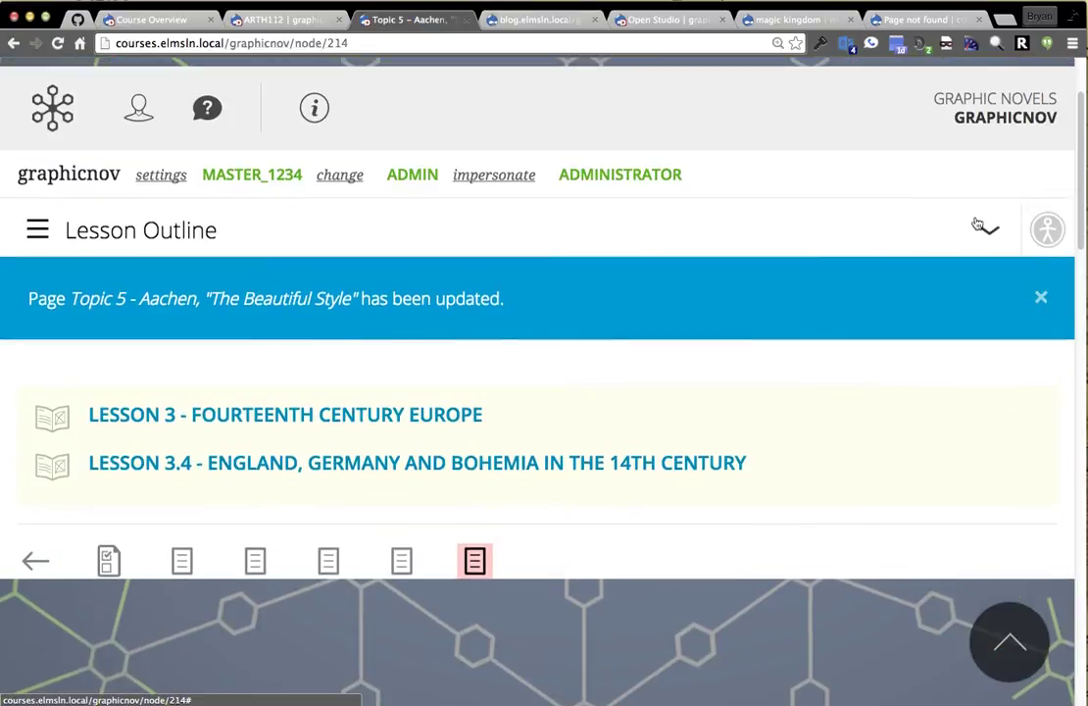
{"action": "left_click", "coordinate": [985, 226]}
{"action": "left_click", "coordinate": [1000, 319]}
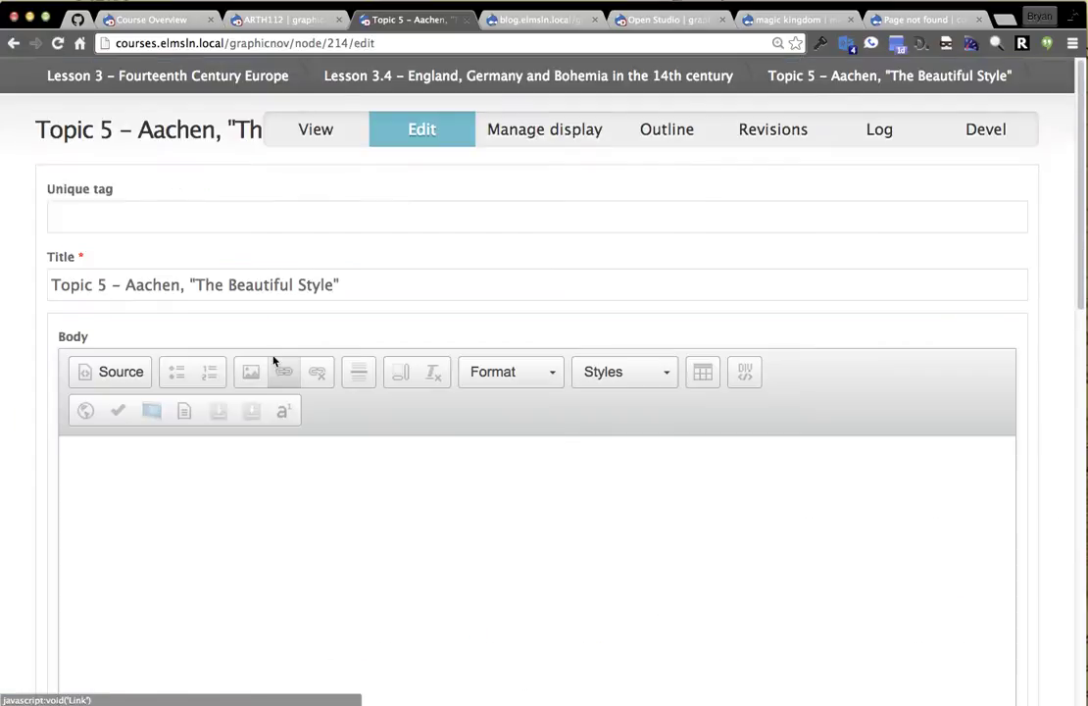
{"action": "double_click", "coordinate": [510, 463]}
{"action": "key", "text": "super+v"}
{"action": "left_click_drag", "start_coordinate": [539, 599], "coordinate": [44, 523]}
{"action": "left_click", "coordinate": [121, 372]}
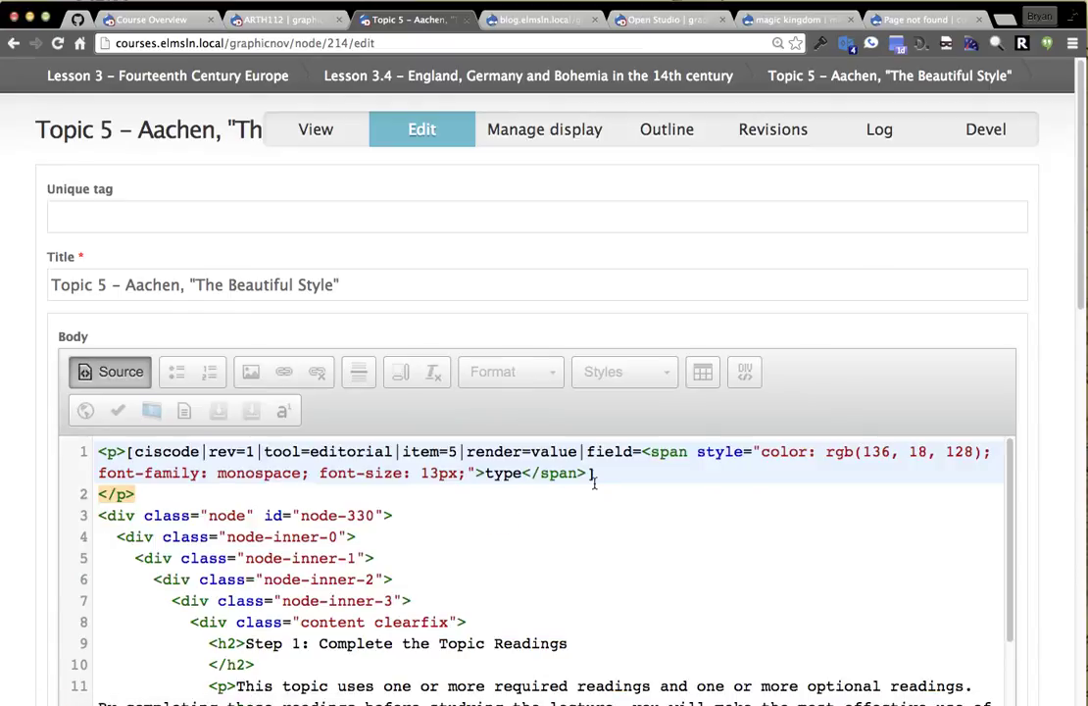
{"action": "left_click", "coordinate": [108, 373]}
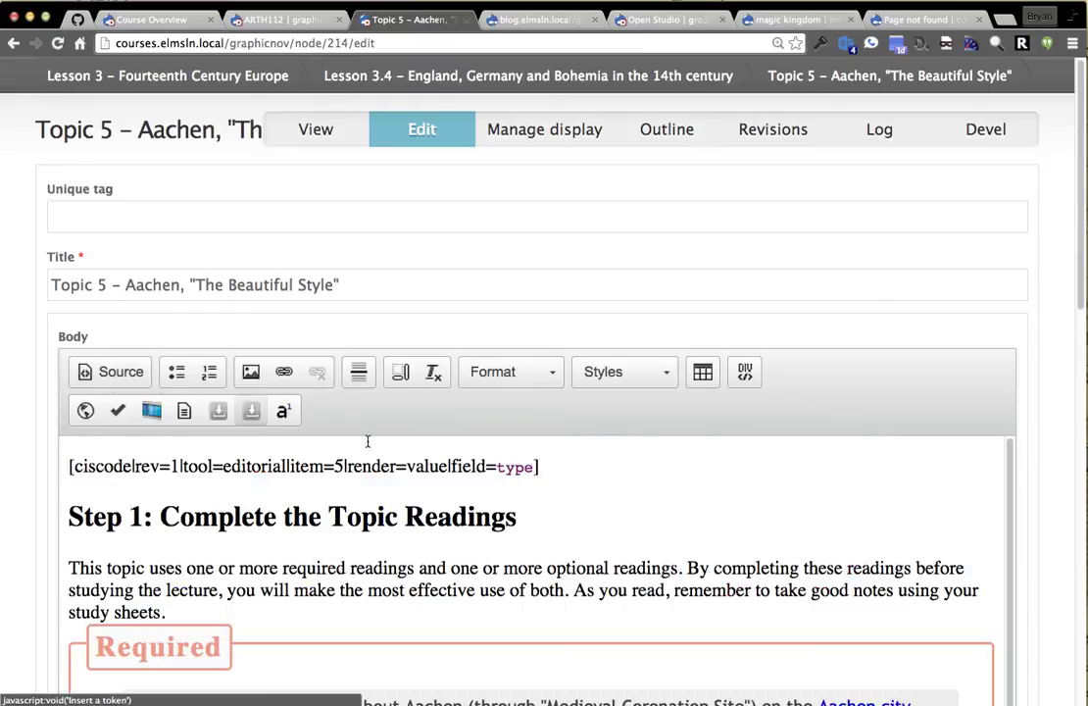
Re-enter type as plain text so the code reads field=type, recheck the source, and save.
{"action": "double_click", "coordinate": [515, 468]}
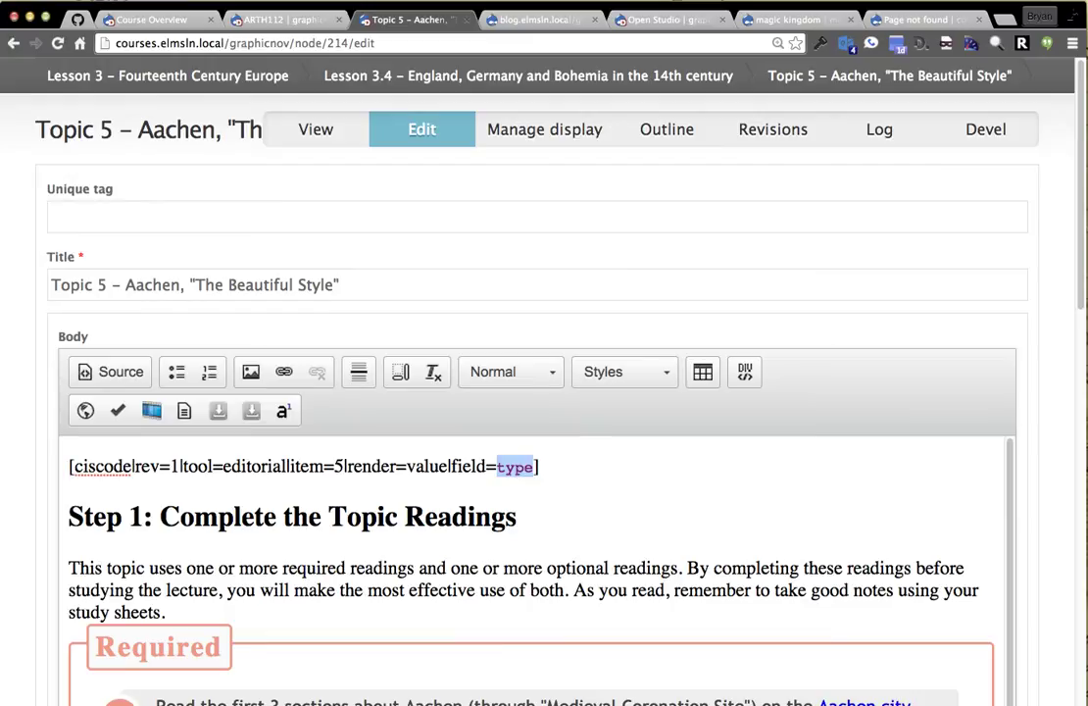
{"action": "key", "text": "BackSpace"}
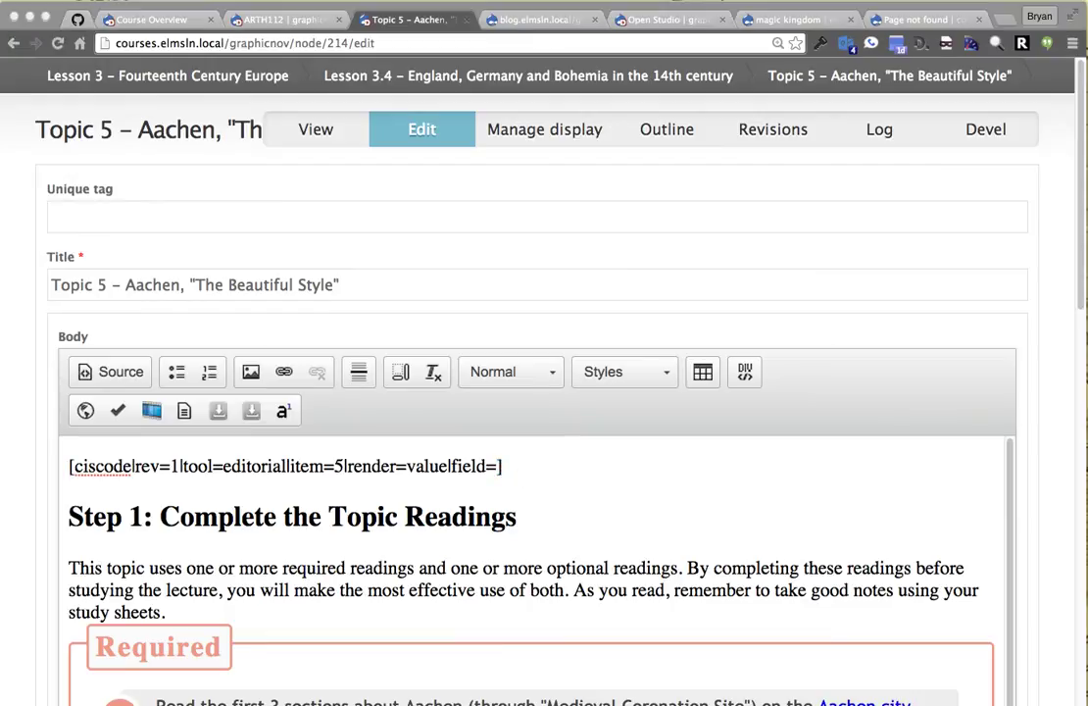
{"action": "key", "text": "super+Tab"}
{"action": "key", "text": "super+v"}
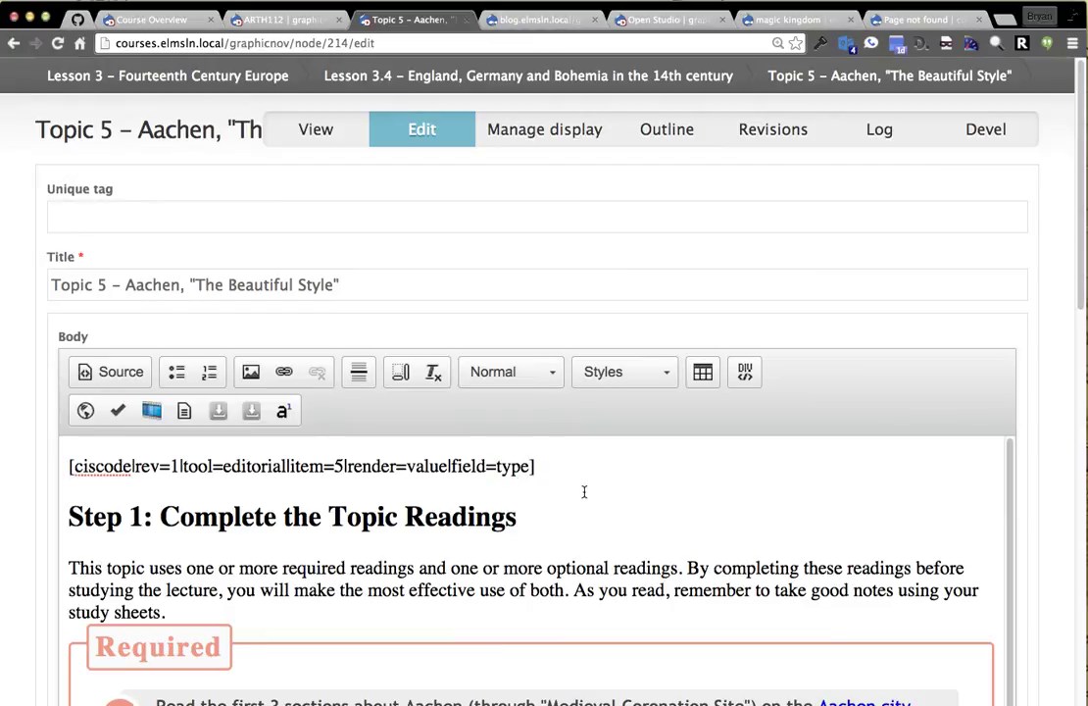
{"action": "left_click", "coordinate": [113, 372]}
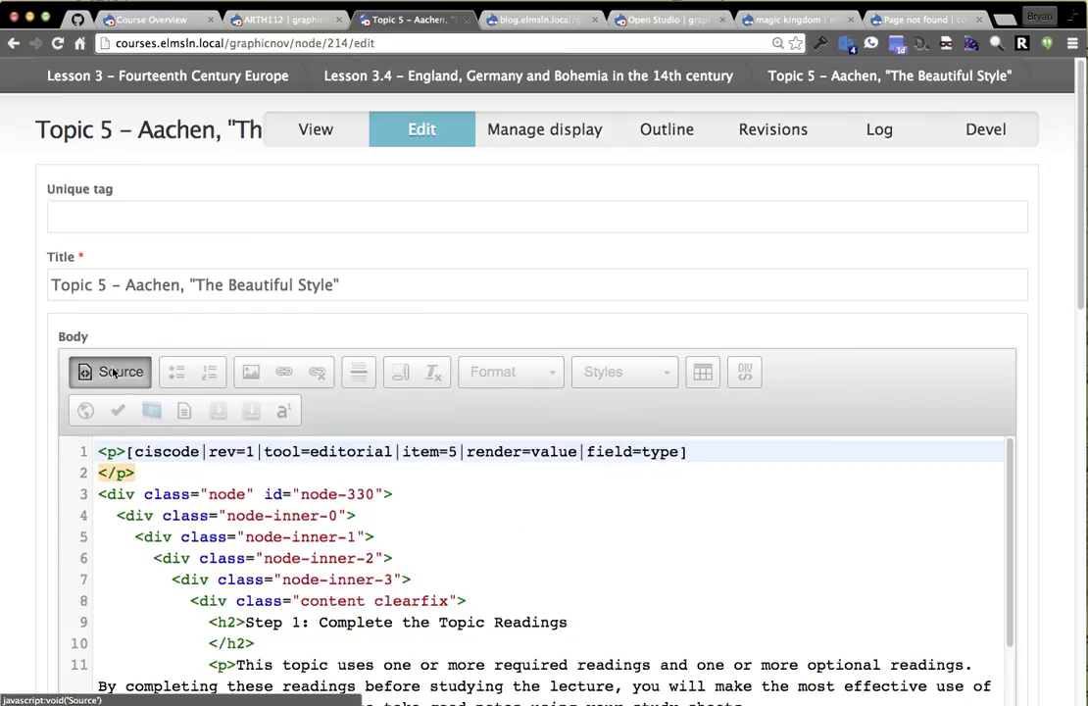
{"action": "left_click", "coordinate": [113, 372]}
{"action": "scroll", "coordinate": [39, 588], "scroll_direction": "down", "scroll_amount": 15}
{"action": "left_click", "coordinate": [103, 630]}
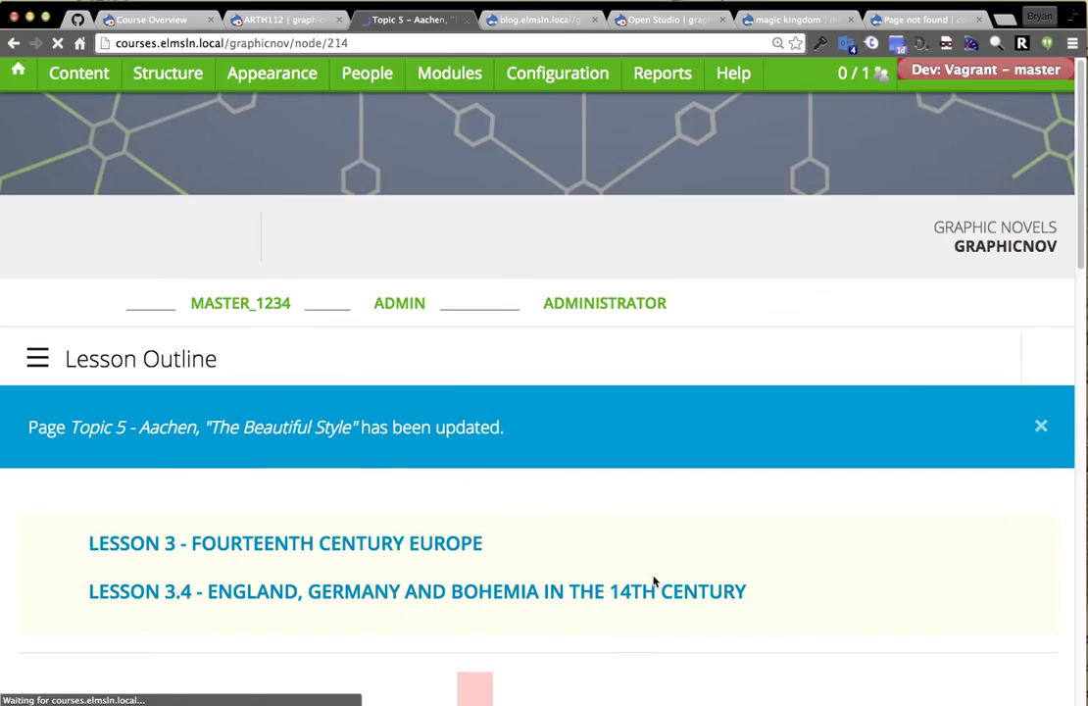
Inspect the editorial_journal_entry text now shown beneath the Topic 5 heading.
{"action": "scroll", "coordinate": [675, 396], "scroll_direction": "down", "scroll_amount": 5}
{"action": "scroll", "coordinate": [491, 397], "scroll_direction": "down", "scroll_amount": 5}
{"action": "double_click", "coordinate": [119, 463]}
{"action": "left_click", "coordinate": [210, 461]}
{"action": "left_click_drag", "start_coordinate": [263, 464], "coordinate": [16, 459]}
{"action": "left_click", "coordinate": [17, 462]}
{"action": "triple_click", "coordinate": [16, 461]}
{"action": "left_click", "coordinate": [128, 461]}
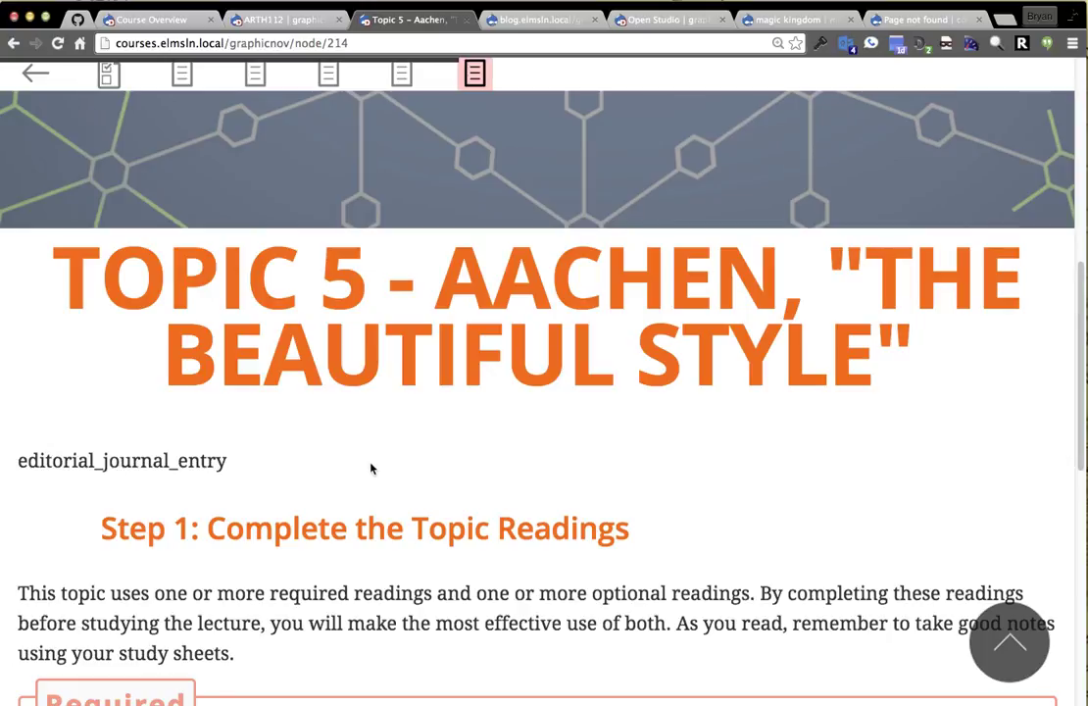
{"action": "scroll", "coordinate": [371, 489], "scroll_direction": "down", "scroll_amount": 1}
{"action": "scroll", "coordinate": [804, 425], "scroll_direction": "up", "scroll_amount": 5}
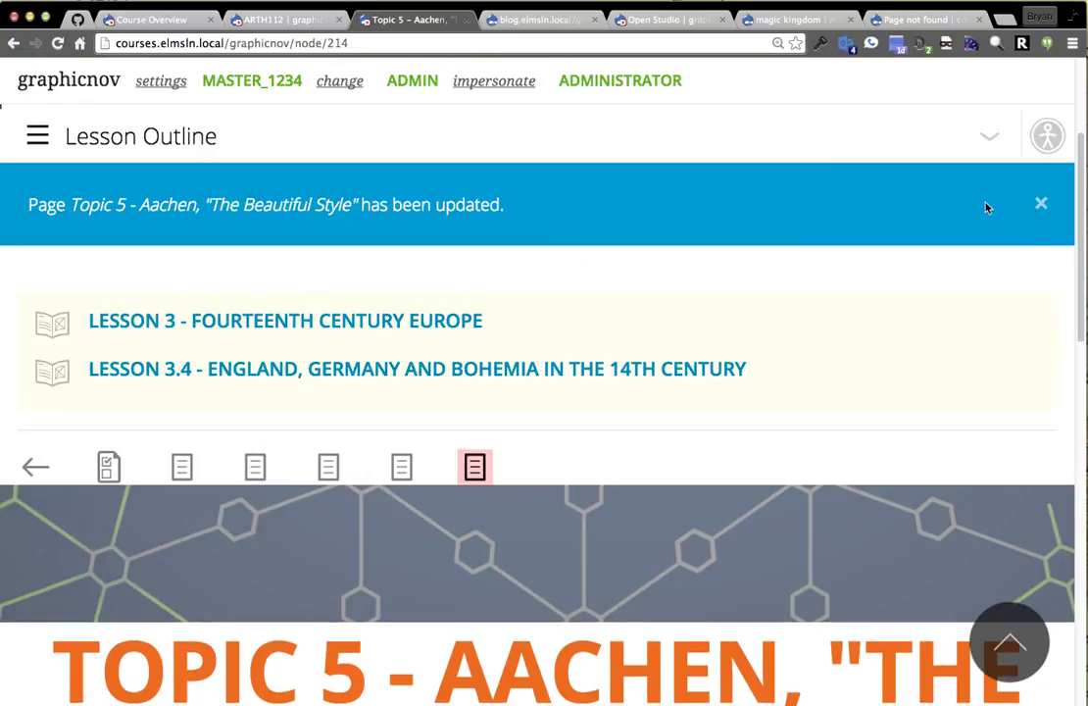
{"action": "scroll", "coordinate": [957, 267], "scroll_direction": "down", "scroll_amount": 1}
Open Topic 5 for editing with the page zoomed out slightly.
{"action": "left_click", "coordinate": [987, 109]}
{"action": "left_click", "coordinate": [1000, 207]}
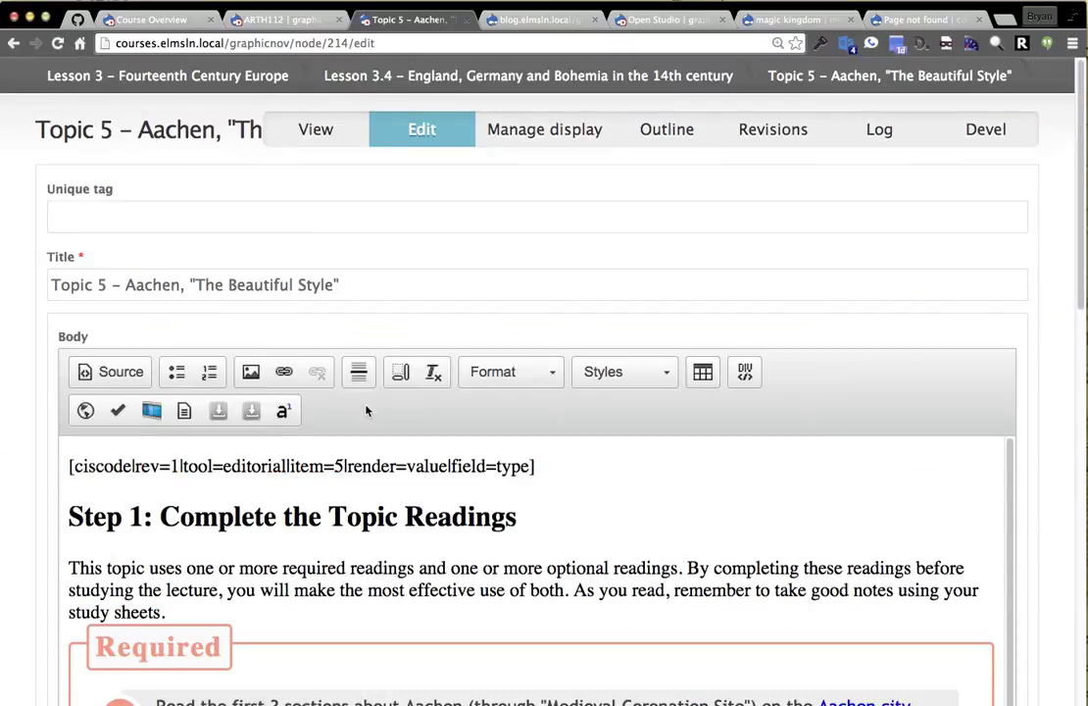
{"action": "key", "text": "ctrl+minus"}
{"action": "key", "text": "ctrl+minus"}
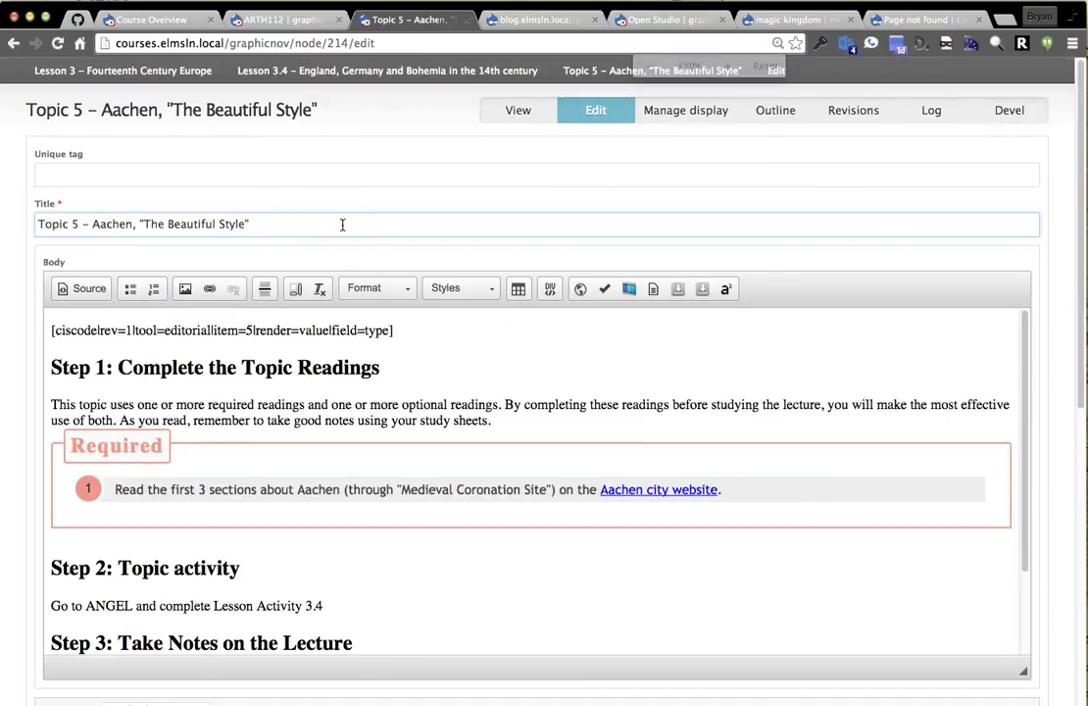
{"action": "scroll", "coordinate": [24, 360], "scroll_direction": "down", "scroll_amount": 5}
{"action": "scroll", "coordinate": [122, 513], "scroll_direction": "up", "scroll_amount": 5}
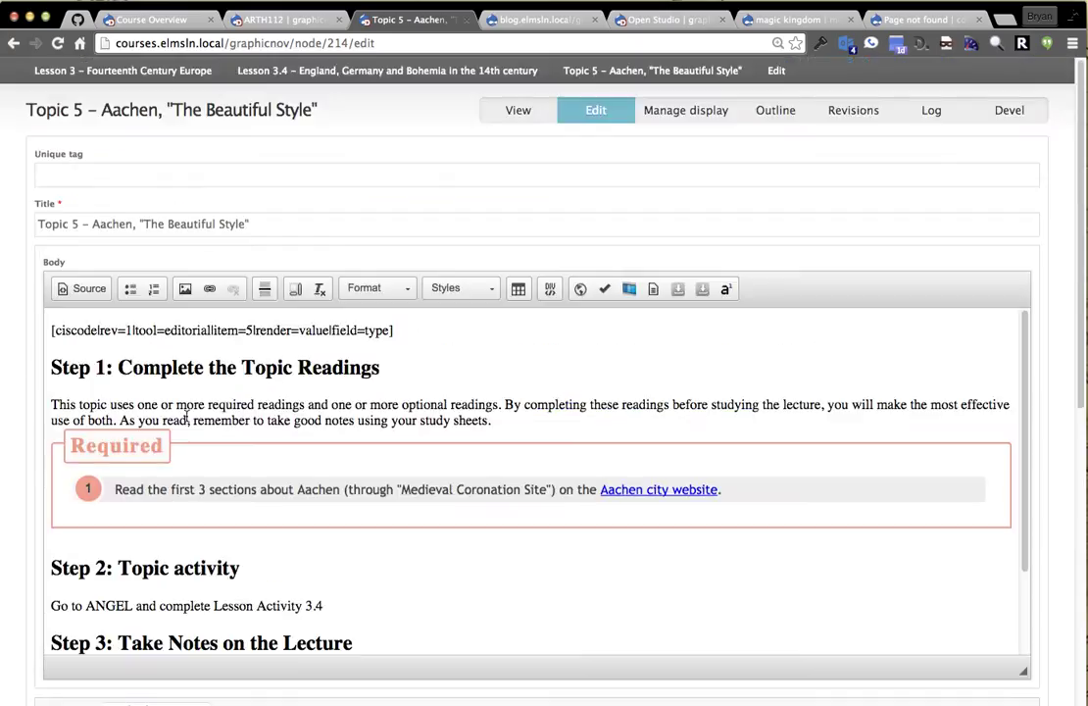
{"action": "left_click", "coordinate": [422, 330]}
Append ' for week starting' to the Step 1 heading, deleting the typed date.
{"action": "left_click", "coordinate": [397, 365]}
{"action": "type", "text": "for week"}
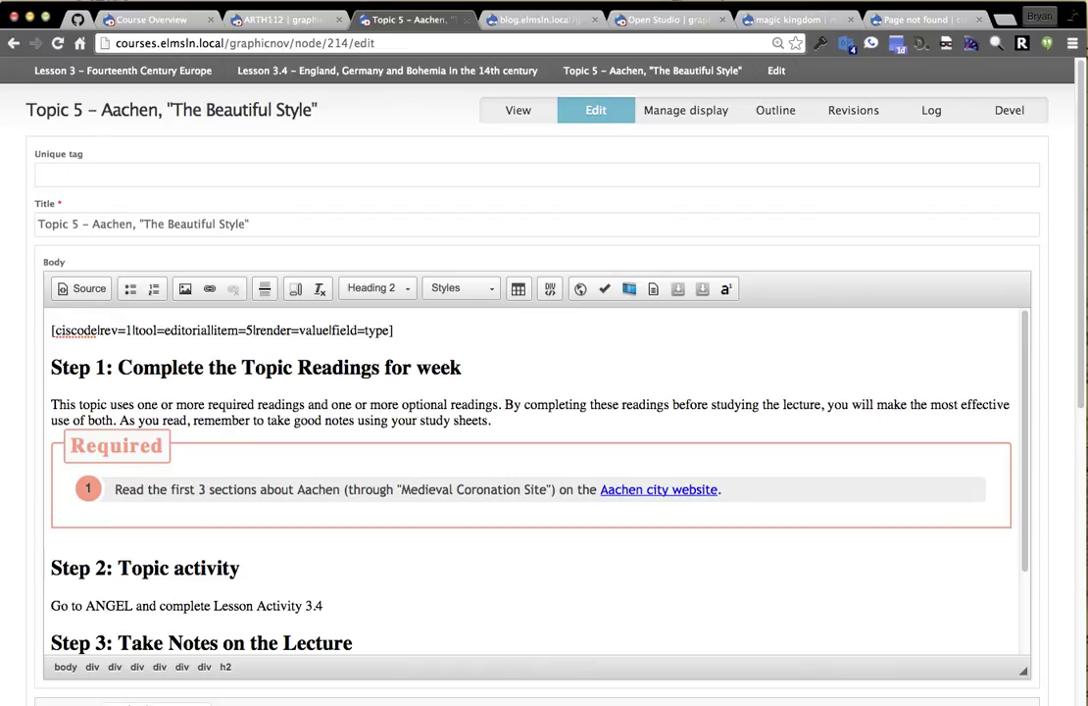
{"action": "type", "text": " starting "}
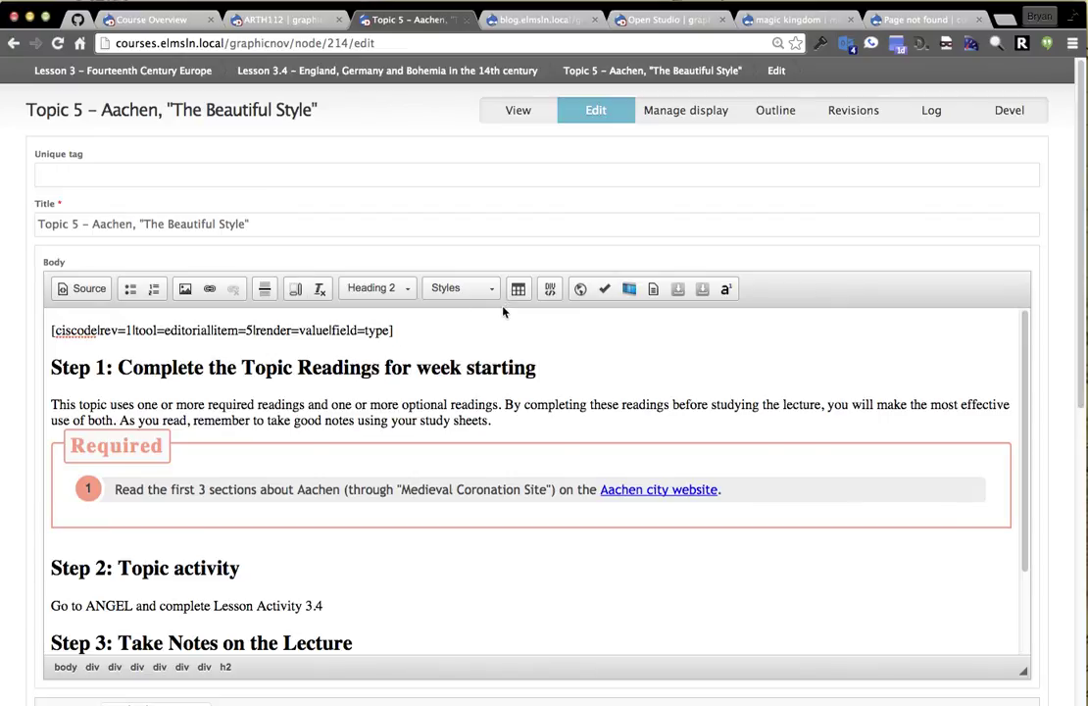
{"action": "type", "text": "10/10/20215"}
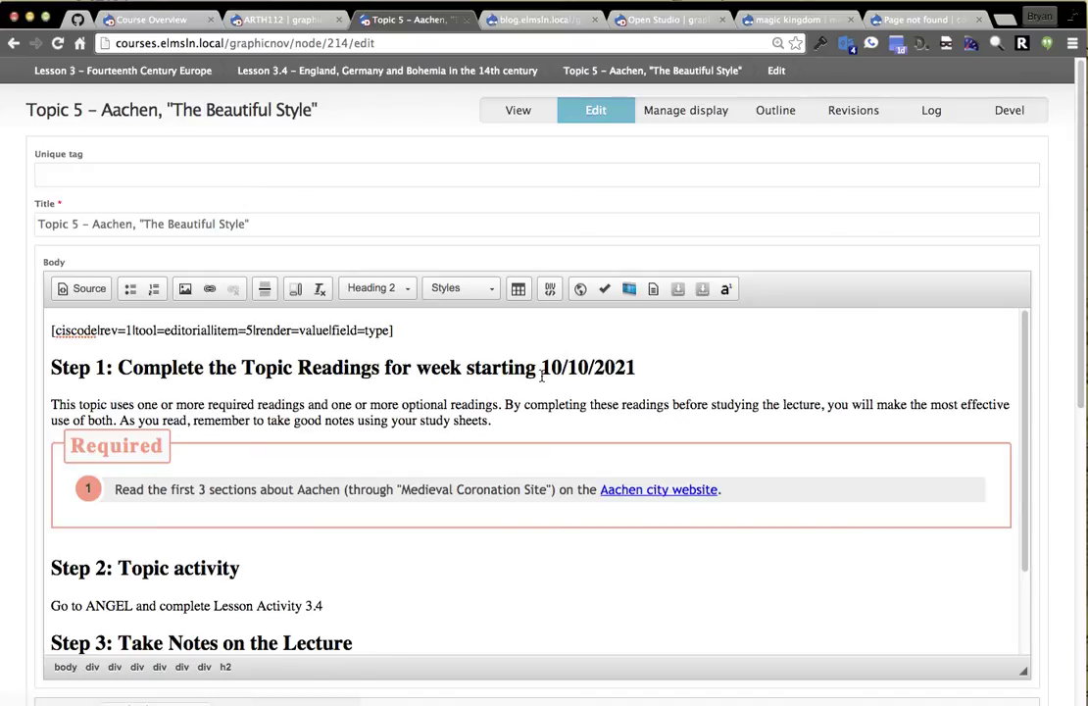
{"action": "left_click_drag", "start_coordinate": [638, 369], "coordinate": [540, 362]}
{"action": "key", "text": "BackSpace"}
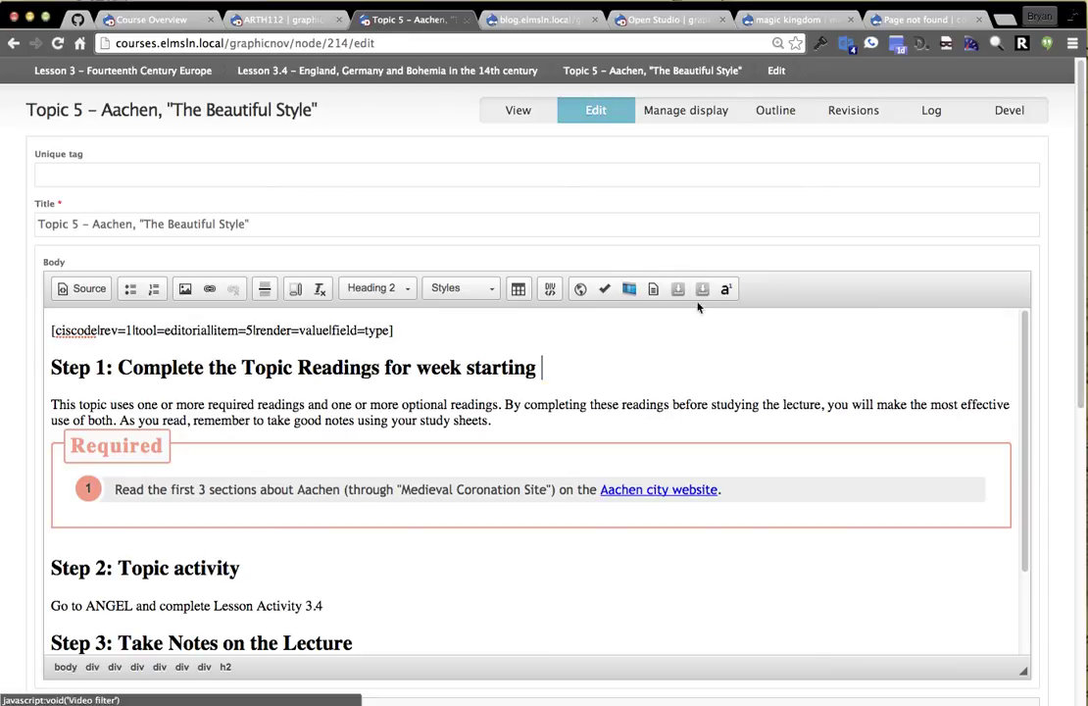
{"action": "left_click", "coordinate": [653, 288]}
{"action": "key", "text": "Escape"}
Turn on the Override book title option.
{"action": "scroll", "coordinate": [736, 314], "scroll_direction": "down", "scroll_amount": 10}
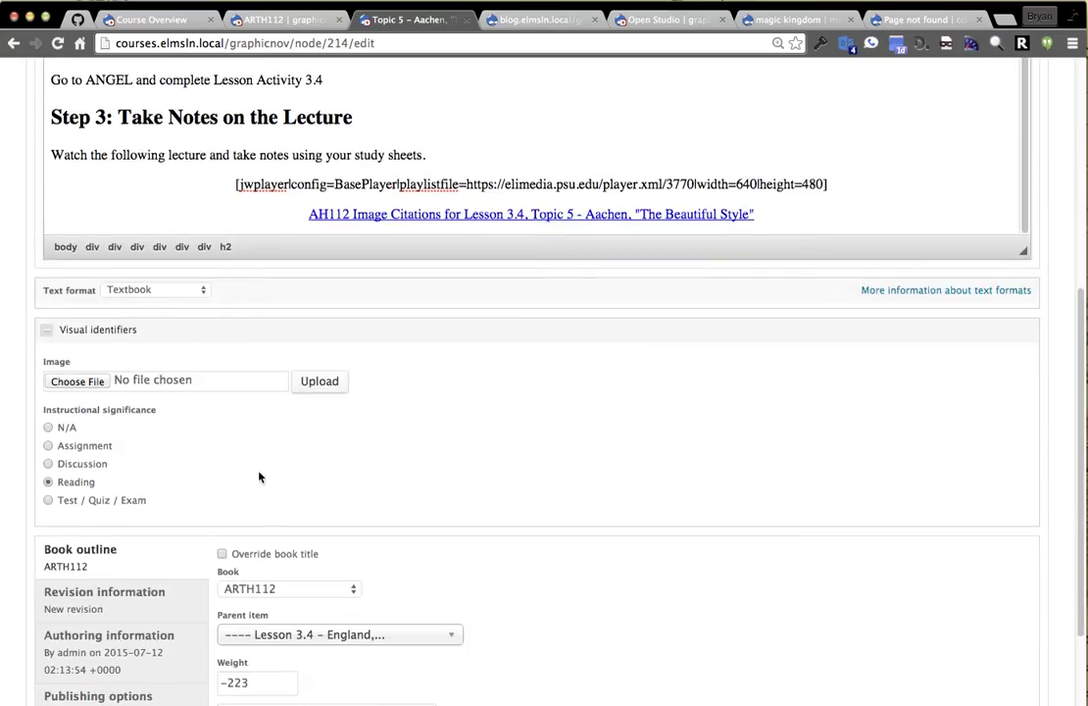
{"action": "scroll", "coordinate": [230, 447], "scroll_direction": "down", "scroll_amount": 3}
{"action": "left_click", "coordinate": [268, 430]}
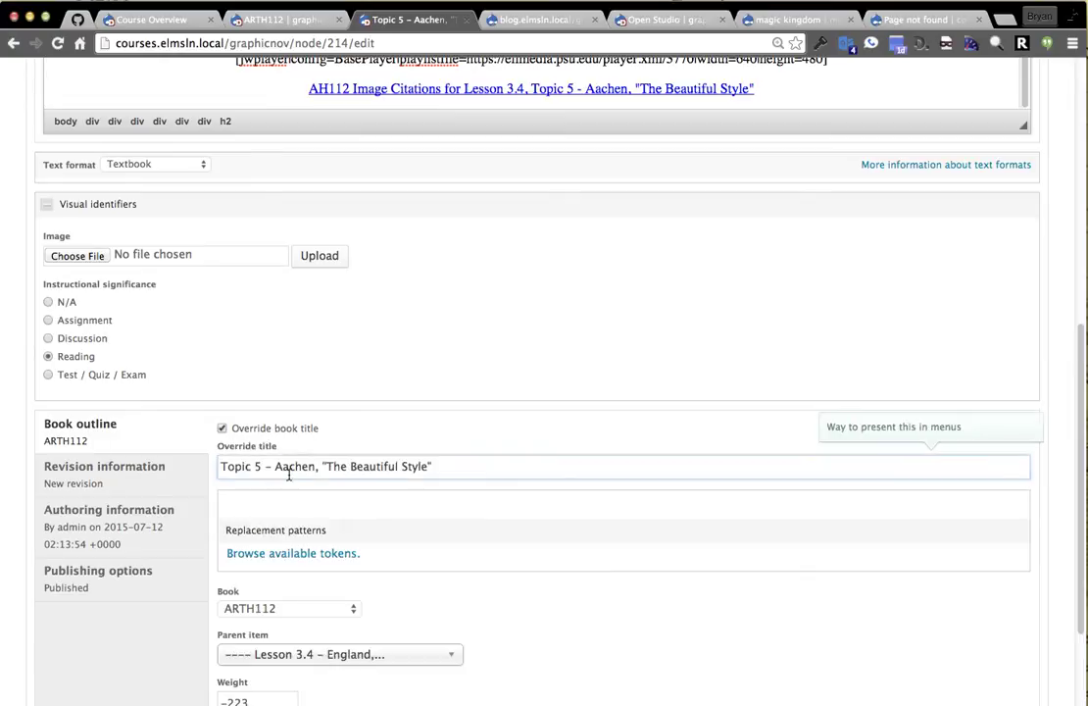
Copy the module_date_1 token from the ELMSLN: Section tokens and paste it after 'week starting'.
{"action": "left_click", "coordinate": [270, 557]}
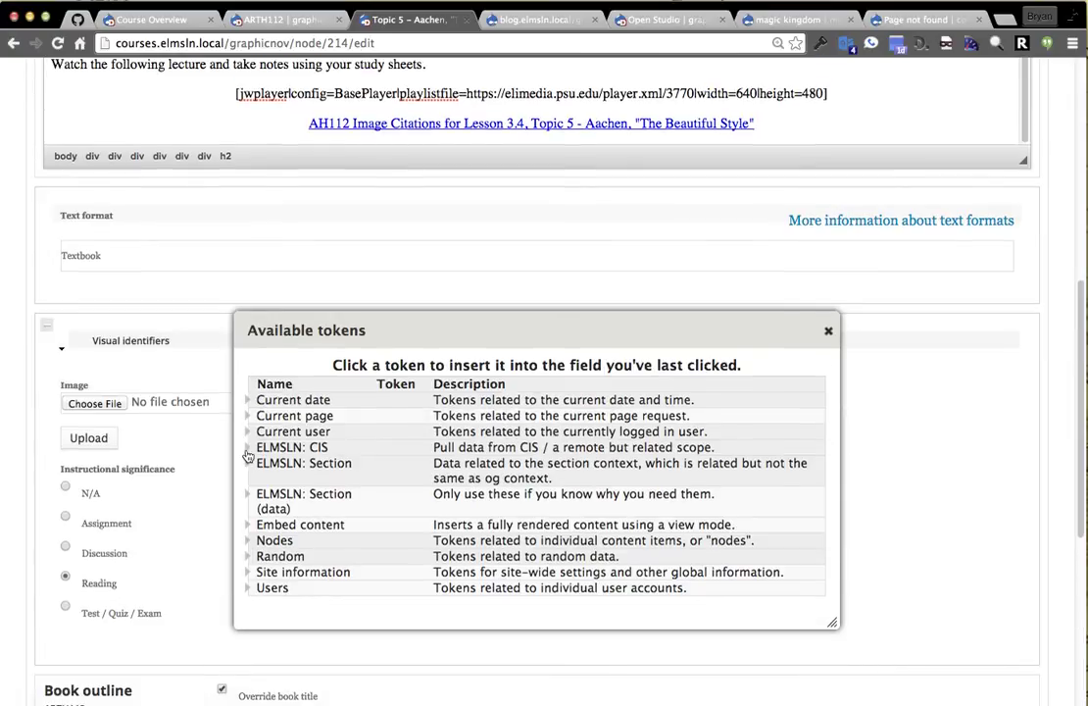
{"action": "left_click", "coordinate": [250, 471]}
{"action": "scroll", "coordinate": [324, 468], "scroll_direction": "down", "scroll_amount": 5}
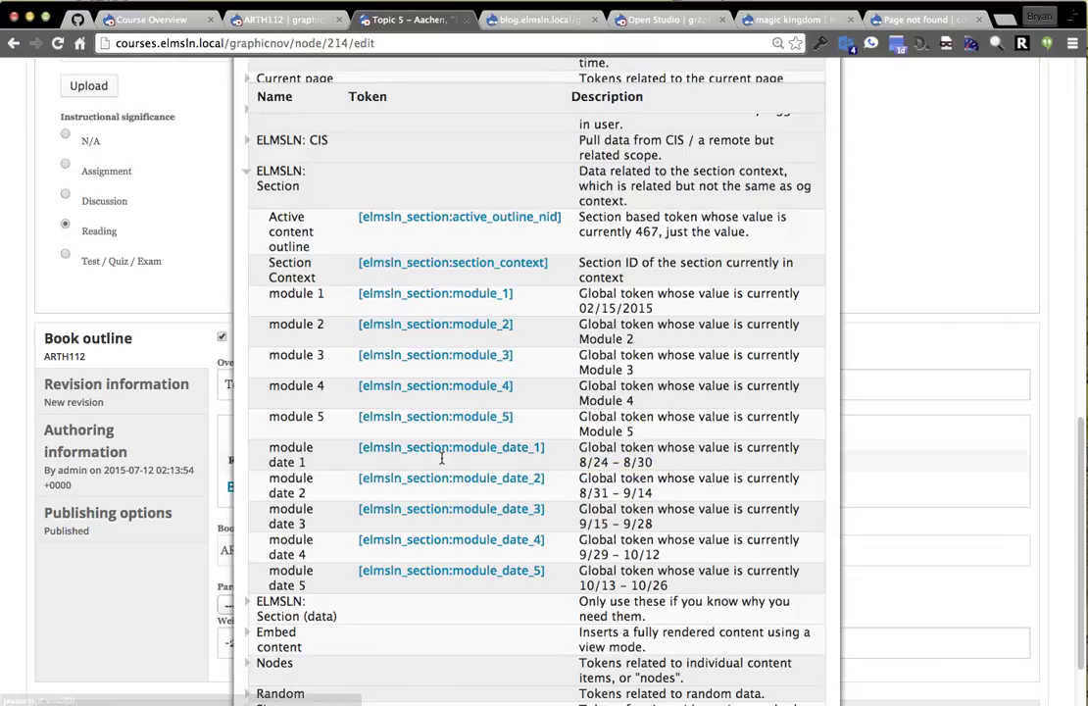
{"action": "left_click_drag", "start_coordinate": [546, 448], "coordinate": [372, 453]}
{"action": "key", "text": "super+c"}
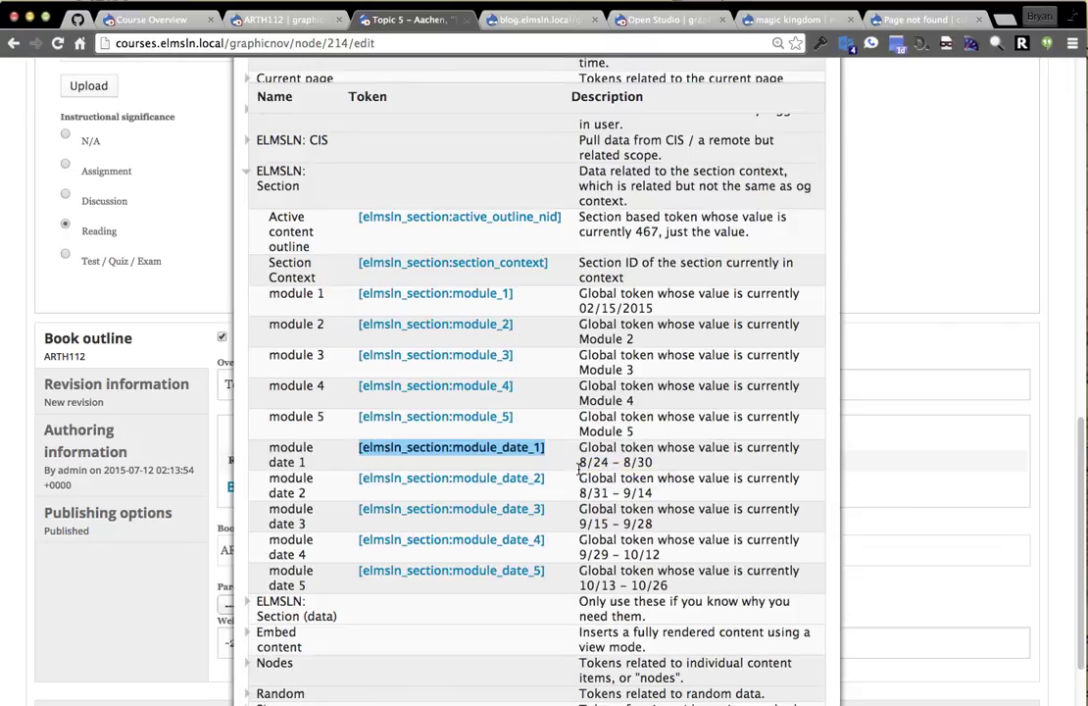
{"action": "scroll", "coordinate": [731, 402], "scroll_direction": "up", "scroll_amount": 5}
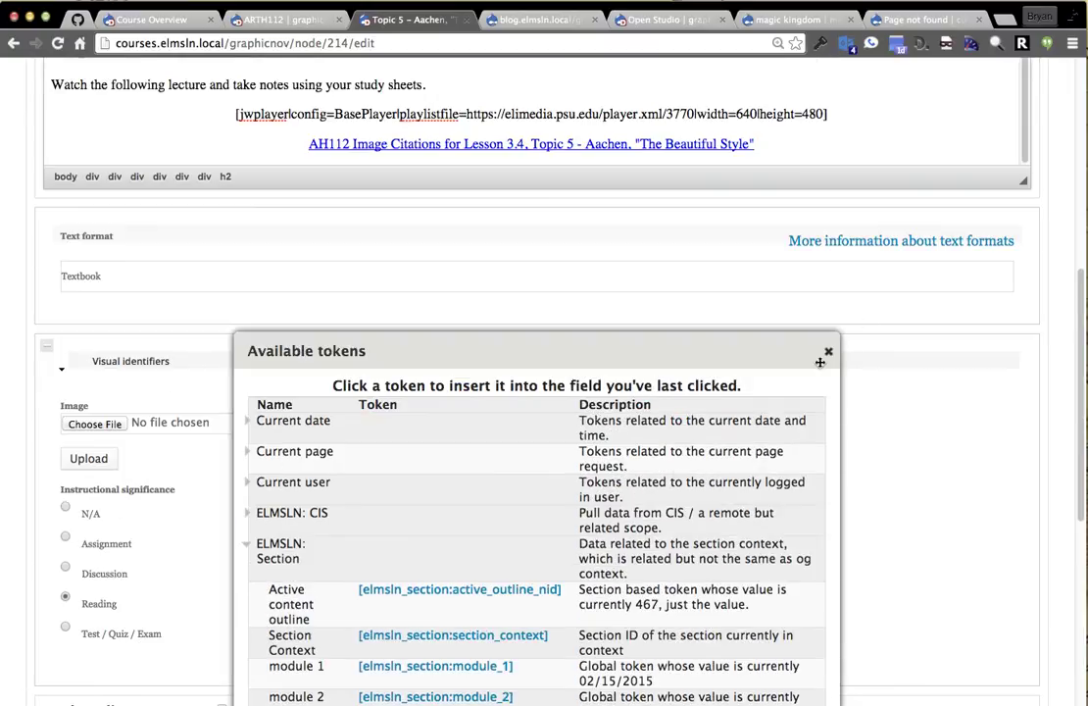
{"action": "left_click", "coordinate": [827, 352]}
{"action": "scroll", "coordinate": [598, 461], "scroll_direction": "up", "scroll_amount": 8}
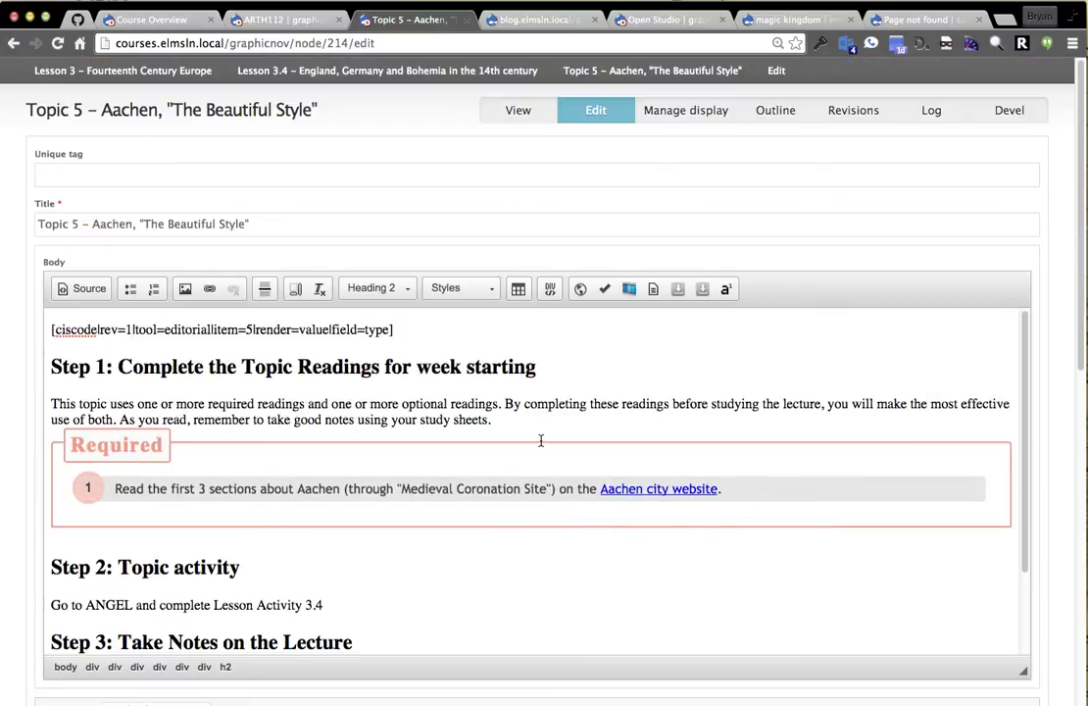
{"action": "key", "text": "super+v"}
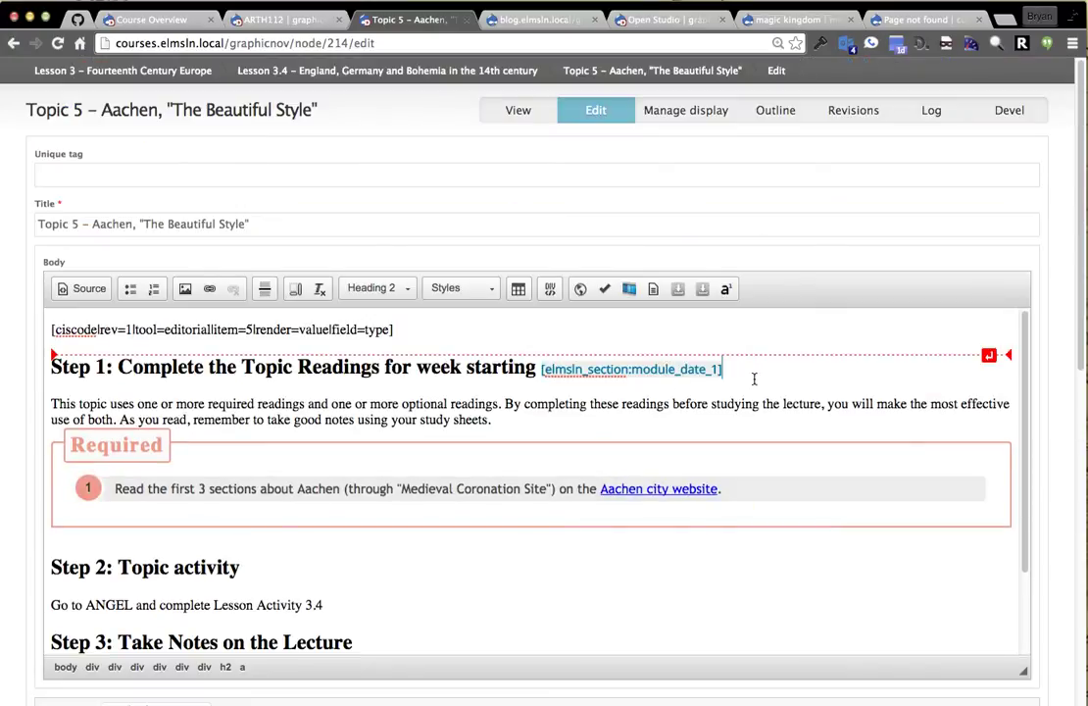
Strip all formatting from the body and save, confirming the heading shows 8/24 - 8/30.
{"action": "key", "text": "super+a"}
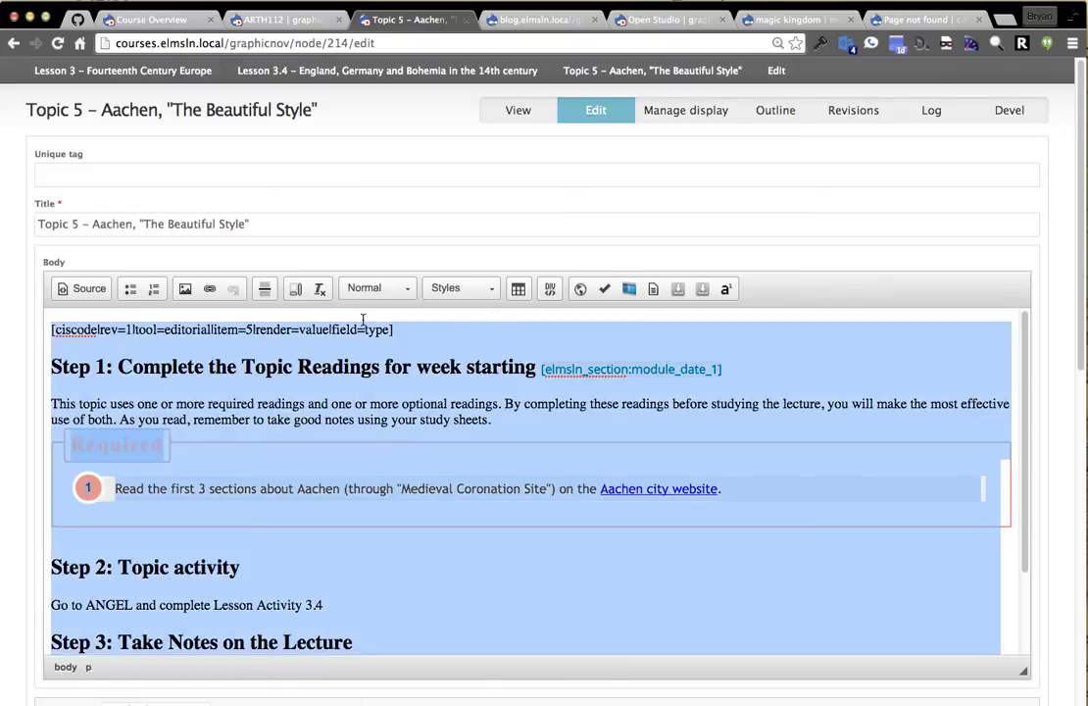
{"action": "left_click", "coordinate": [320, 289]}
{"action": "left_click", "coordinate": [258, 517]}
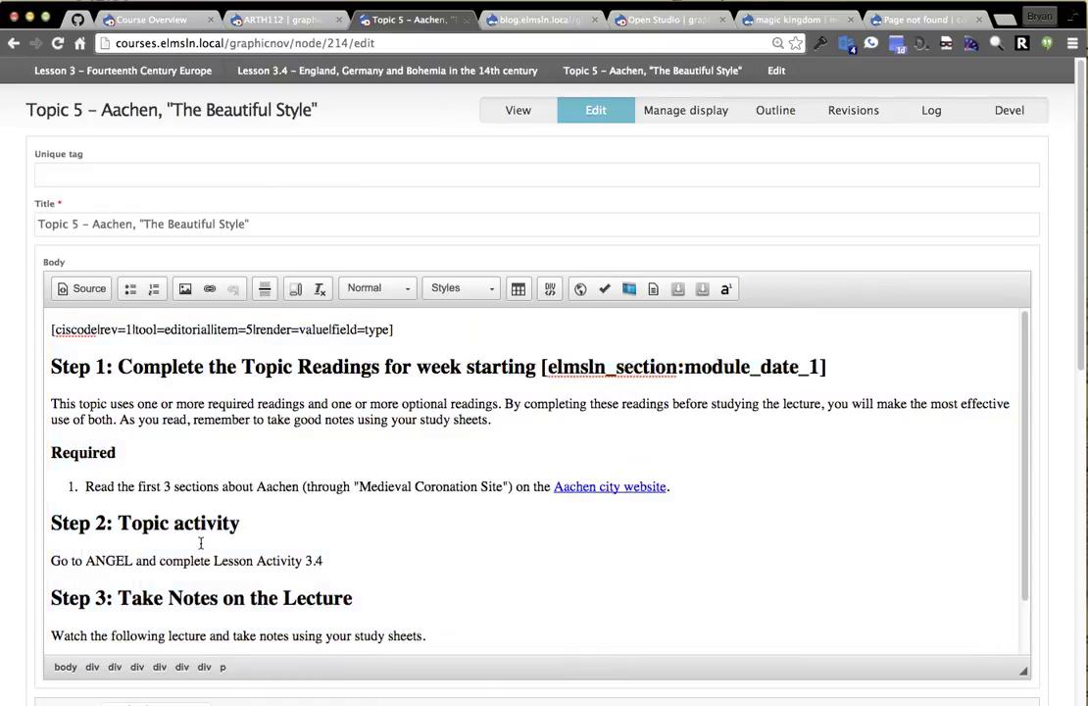
{"action": "scroll", "coordinate": [48, 557], "scroll_direction": "down", "scroll_amount": 15}
{"action": "left_click", "coordinate": [77, 647]}
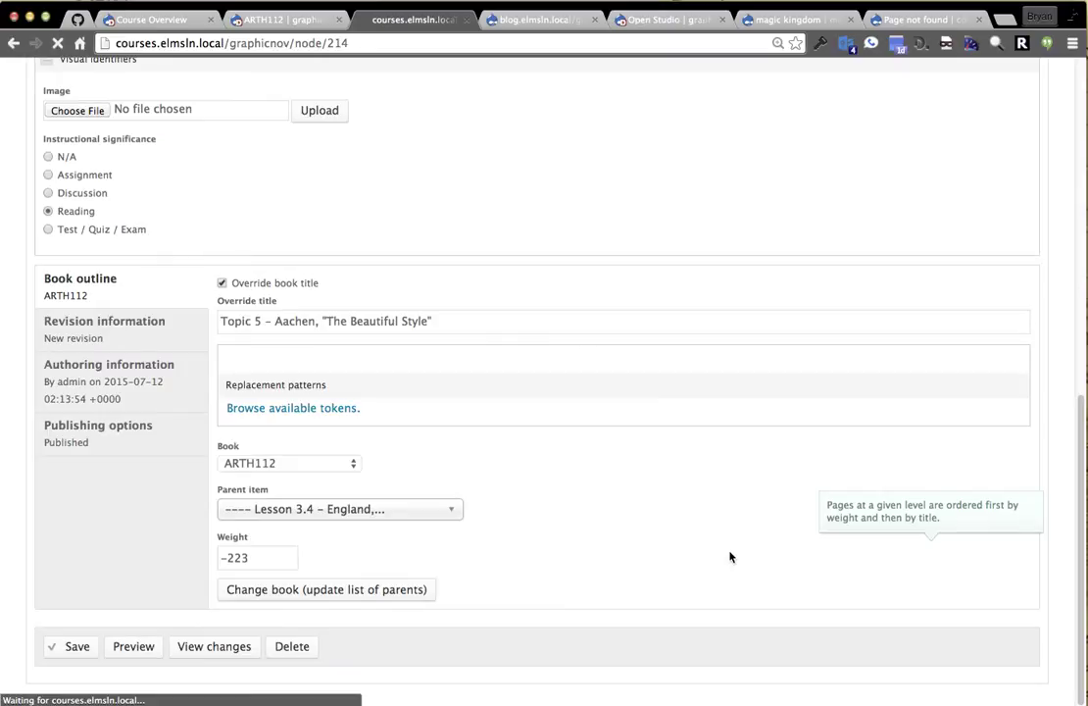
{"action": "scroll", "coordinate": [683, 248], "scroll_direction": "down", "scroll_amount": 3}
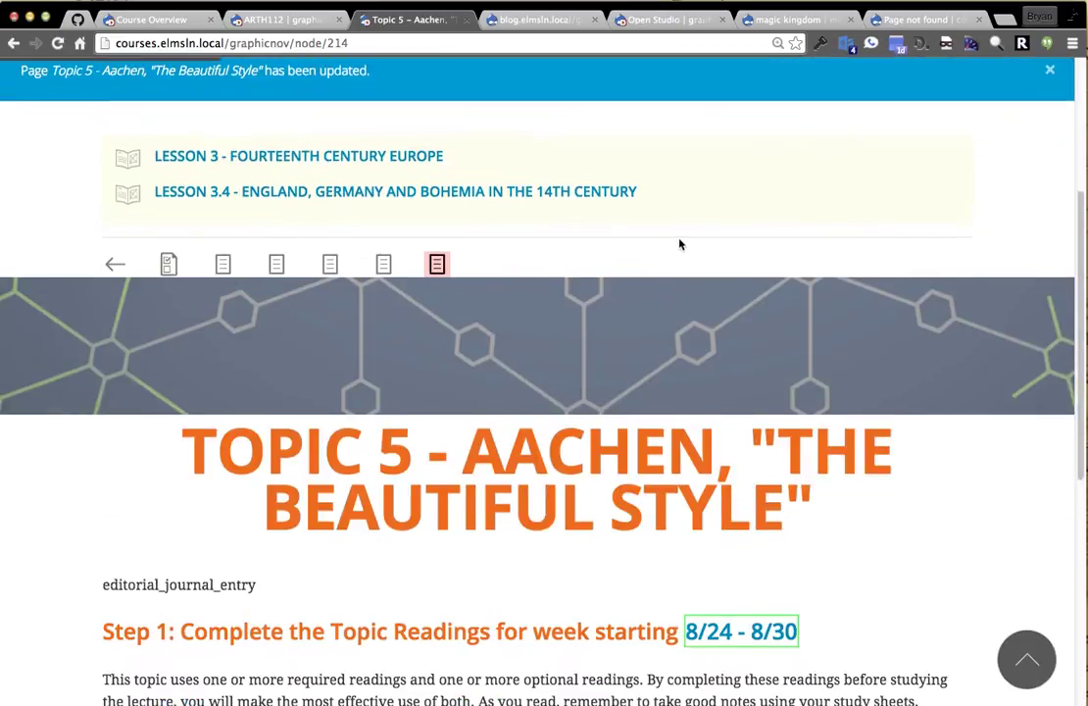
{"action": "scroll", "coordinate": [683, 248], "scroll_direction": "down", "scroll_amount": 3}
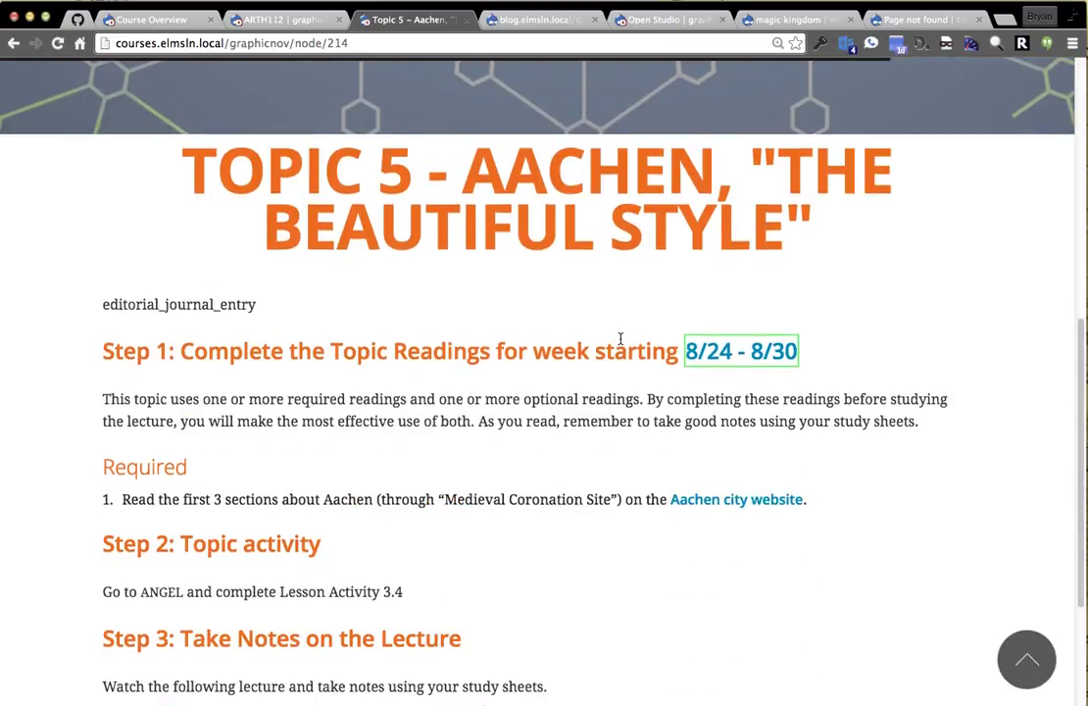
{"action": "mouse_move", "coordinate": [769, 353]}
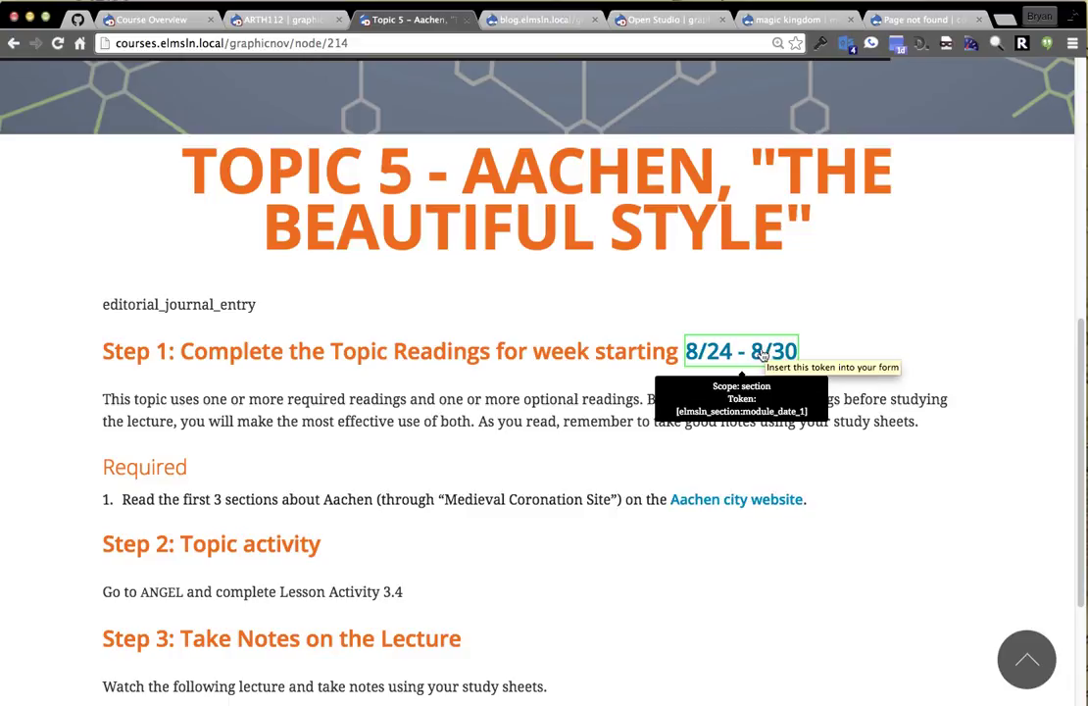
{"action": "scroll", "coordinate": [374, 403], "scroll_direction": "up", "scroll_amount": 4}
{"action": "scroll", "coordinate": [58, 294], "scroll_direction": "up", "scroll_amount": 2}
Go to the course Sections List through the settings tools panel.
{"action": "left_click", "coordinate": [30, 213]}
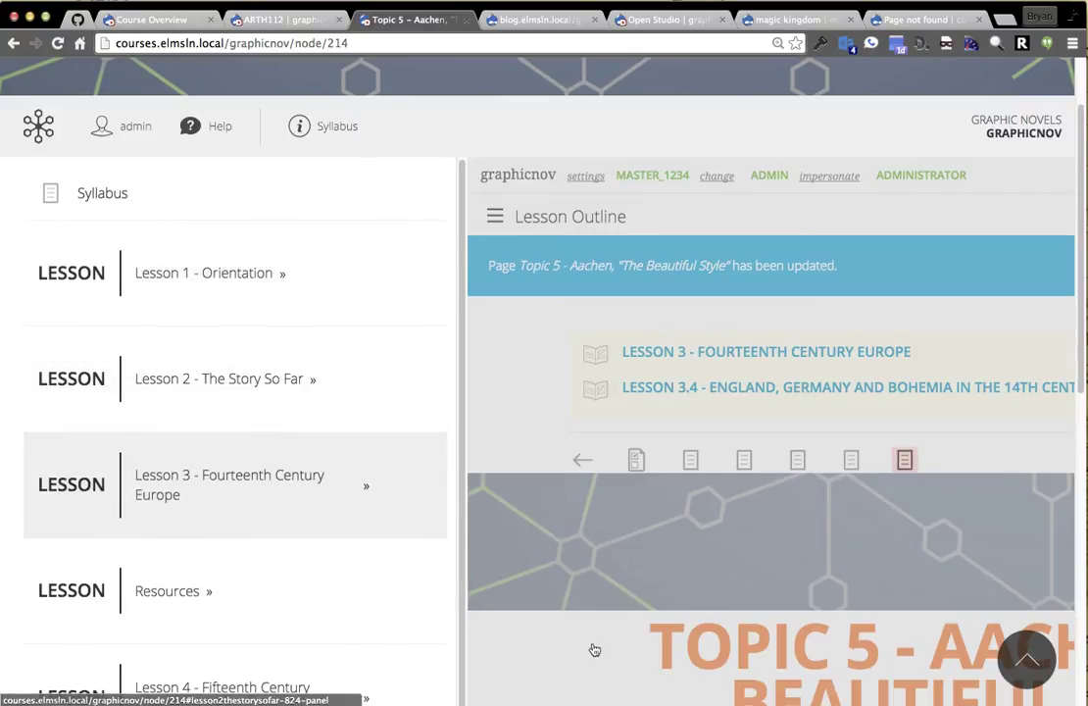
{"action": "left_click", "coordinate": [598, 628]}
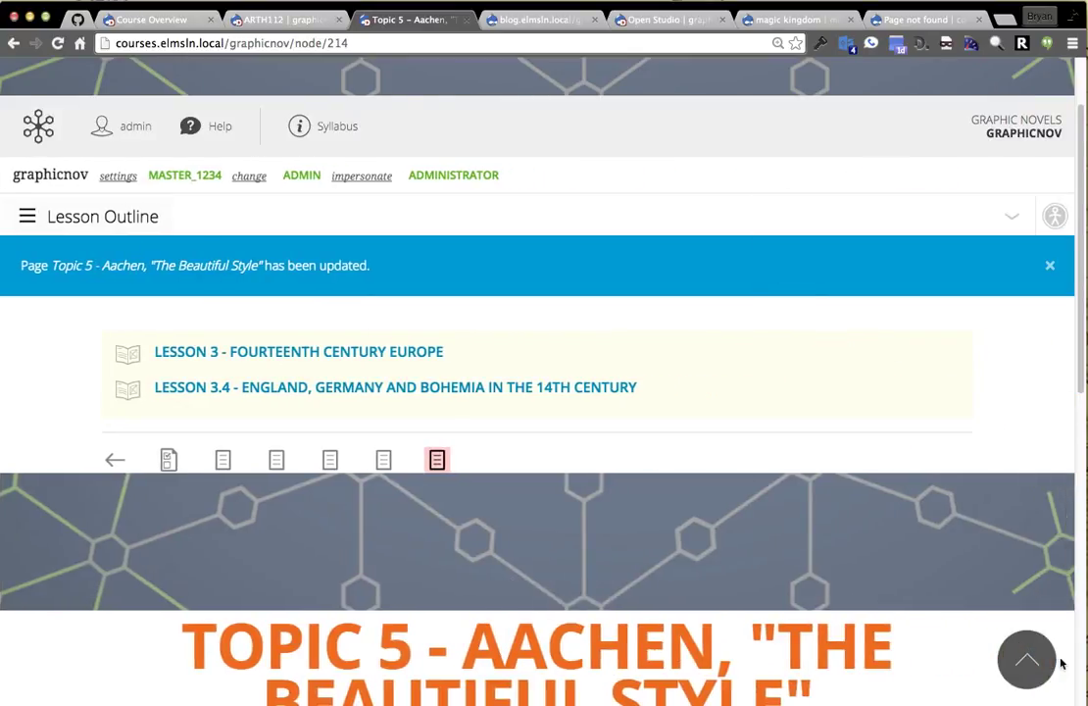
{"action": "scroll", "coordinate": [968, 549], "scroll_direction": "down", "scroll_amount": 5}
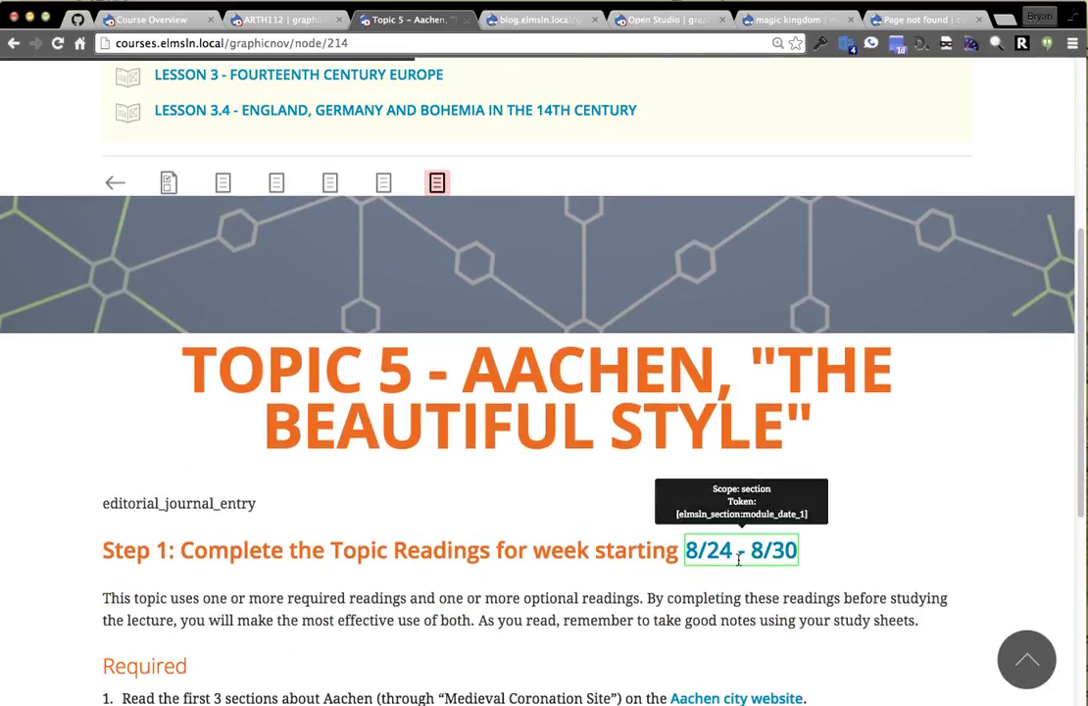
{"action": "scroll", "coordinate": [343, 491], "scroll_direction": "up", "scroll_amount": 4}
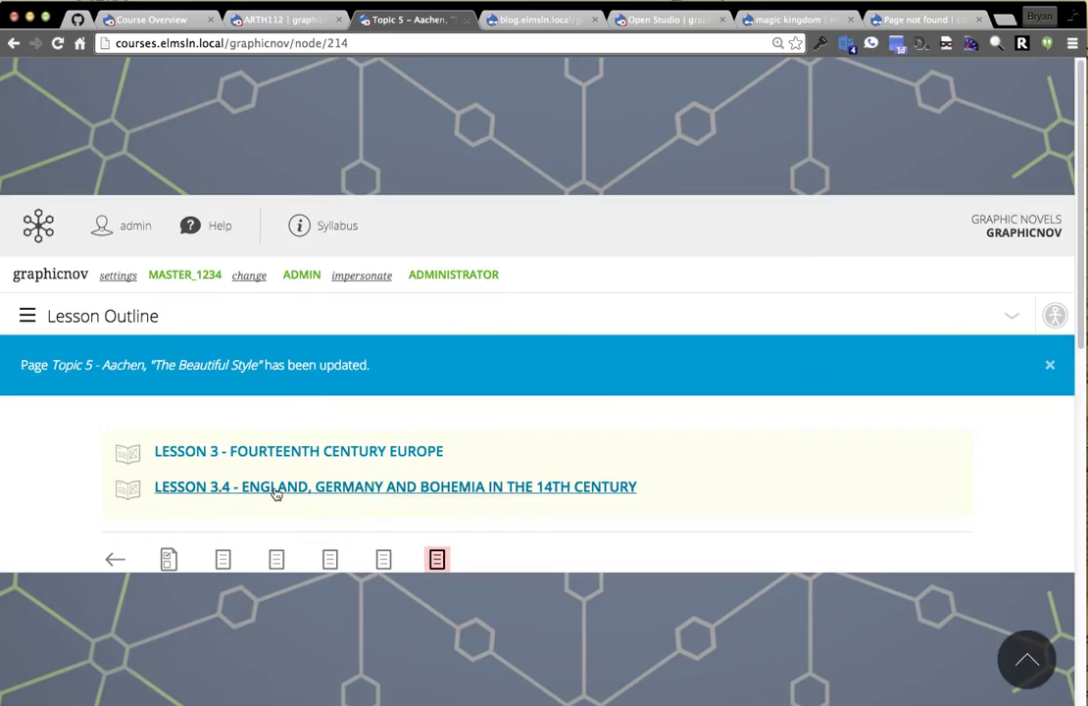
{"action": "left_click", "coordinate": [118, 278]}
{"action": "left_click", "coordinate": [116, 318]}
{"action": "scroll", "coordinate": [663, 413], "scroll_direction": "down", "scroll_amount": 3}
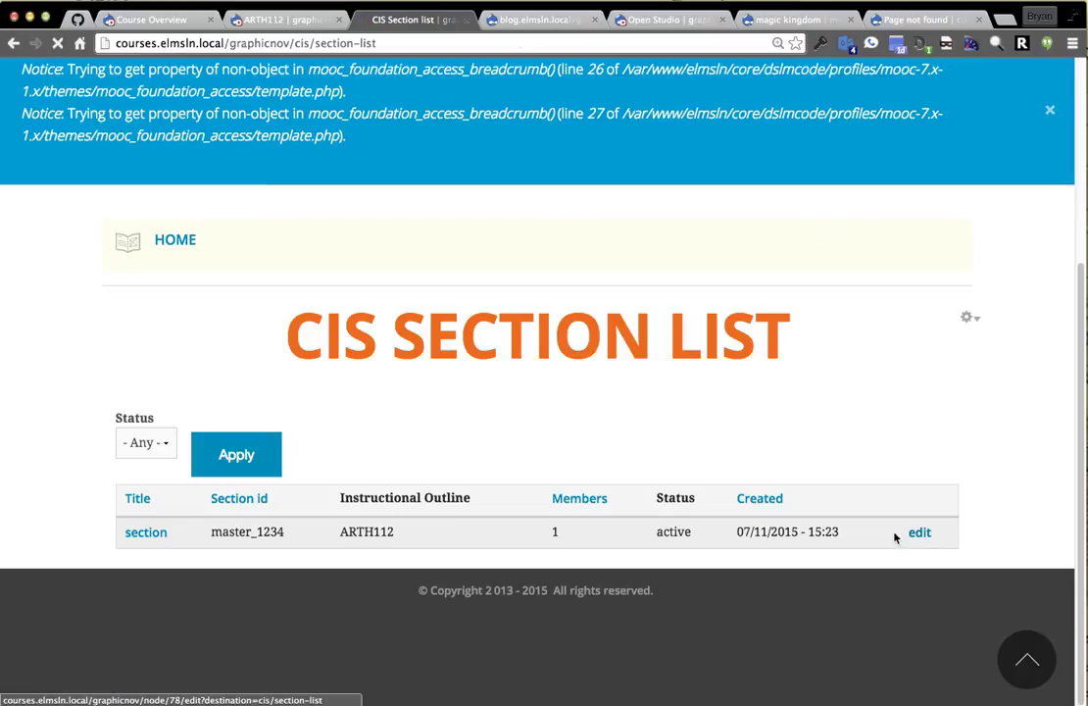
Edit the course section, locate its module_date_1 token value, and save the section.
{"action": "left_click", "coordinate": [920, 533]}
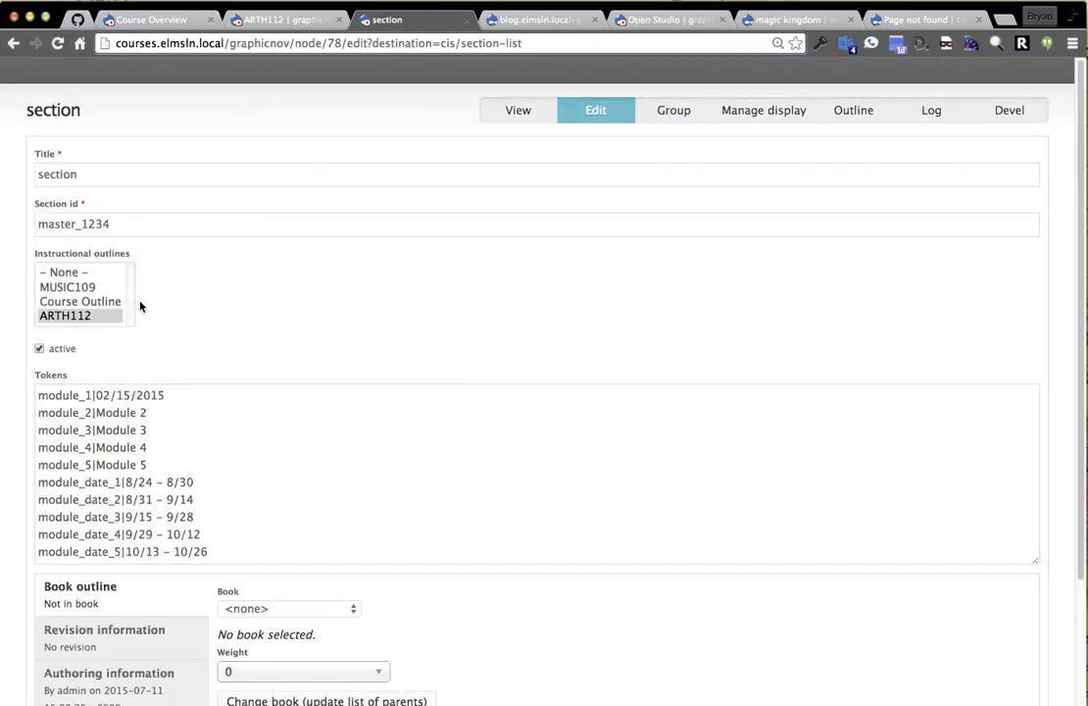
{"action": "scroll", "coordinate": [196, 392], "scroll_direction": "down", "scroll_amount": 1}
{"action": "left_click", "coordinate": [156, 409]}
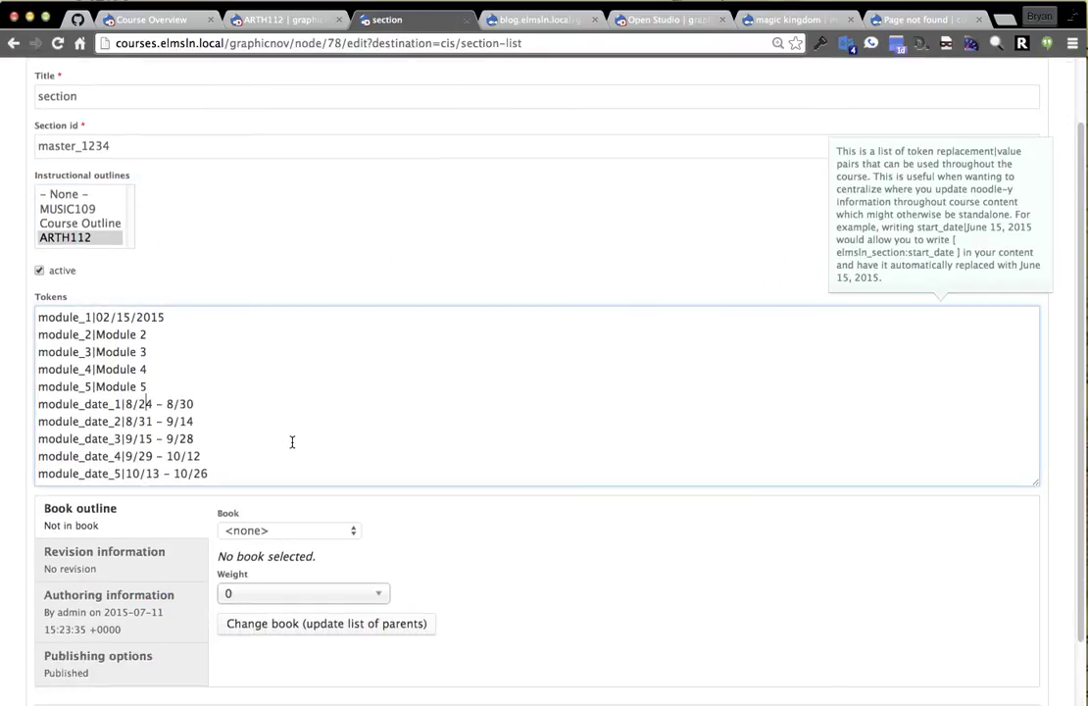
{"action": "key", "text": "super+f"}
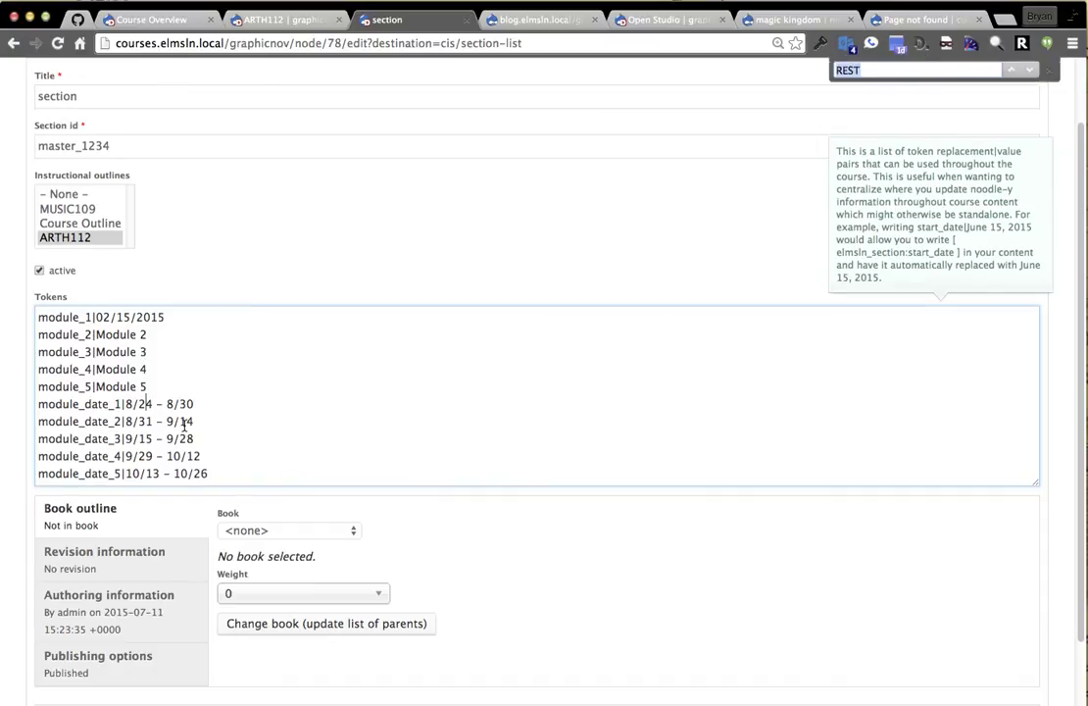
{"action": "left_click_drag", "start_coordinate": [188, 410], "coordinate": [145, 412]}
{"action": "left_click", "coordinate": [145, 411]}
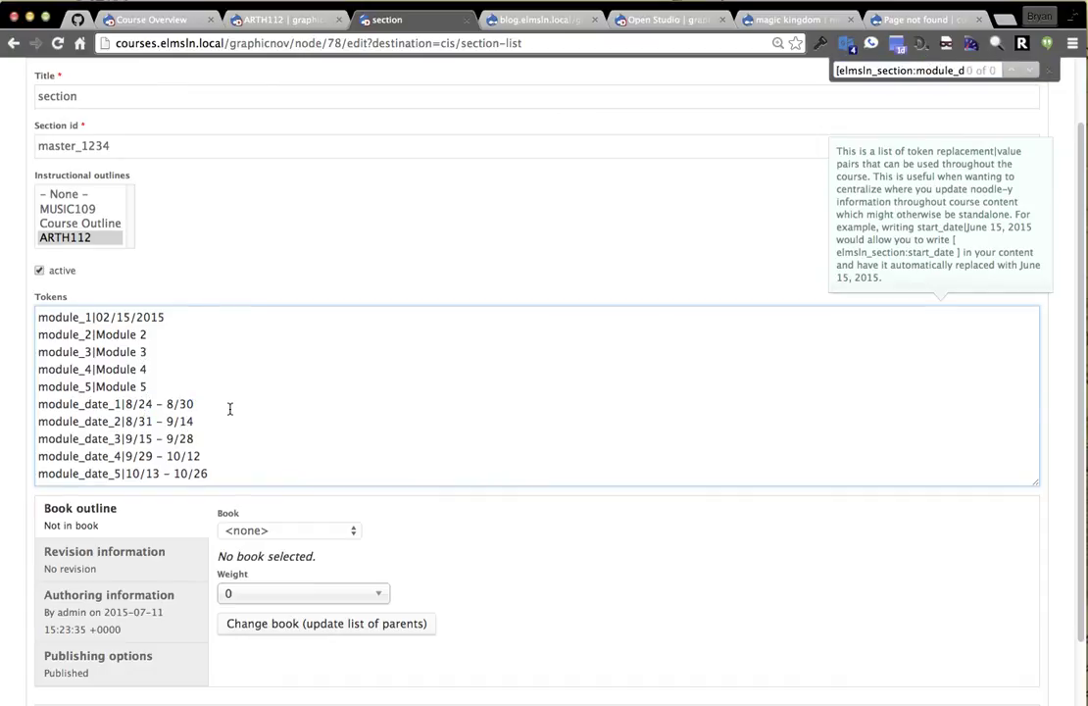
{"action": "scroll", "coordinate": [106, 616], "scroll_direction": "down", "scroll_amount": 1}
{"action": "left_click", "coordinate": [72, 646]}
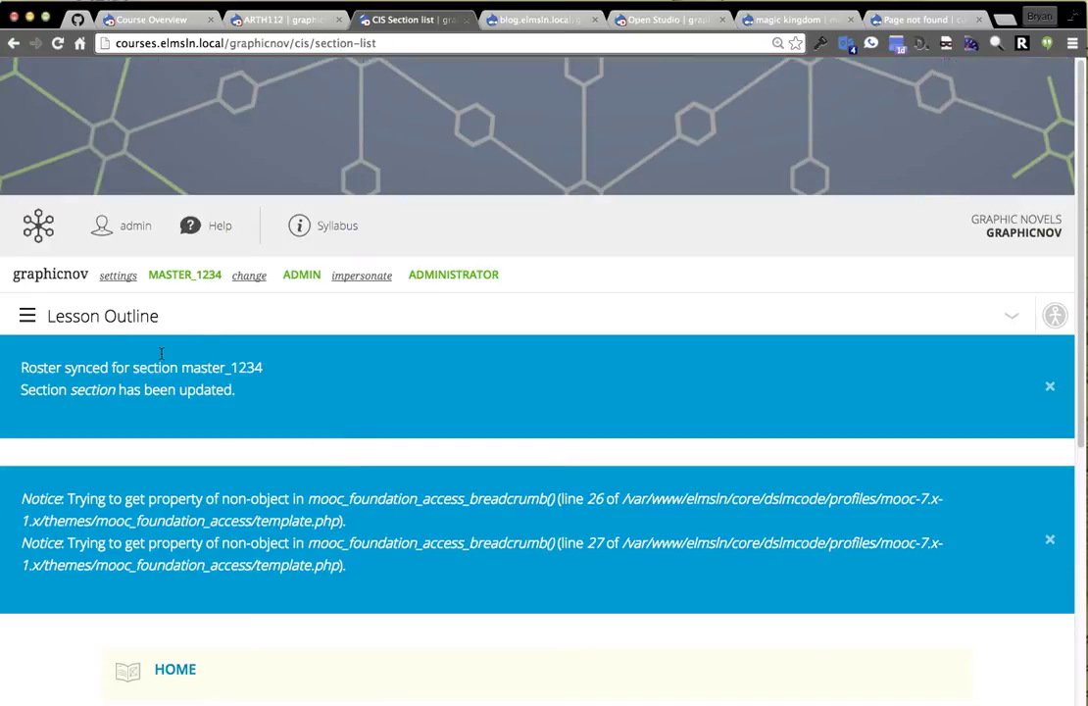
Start a new section using the ARTH112 outline and add a module_date_1 token line.
{"action": "mouse_move", "coordinate": [58, 68]}
{"action": "mouse_move", "coordinate": [98, 92]}
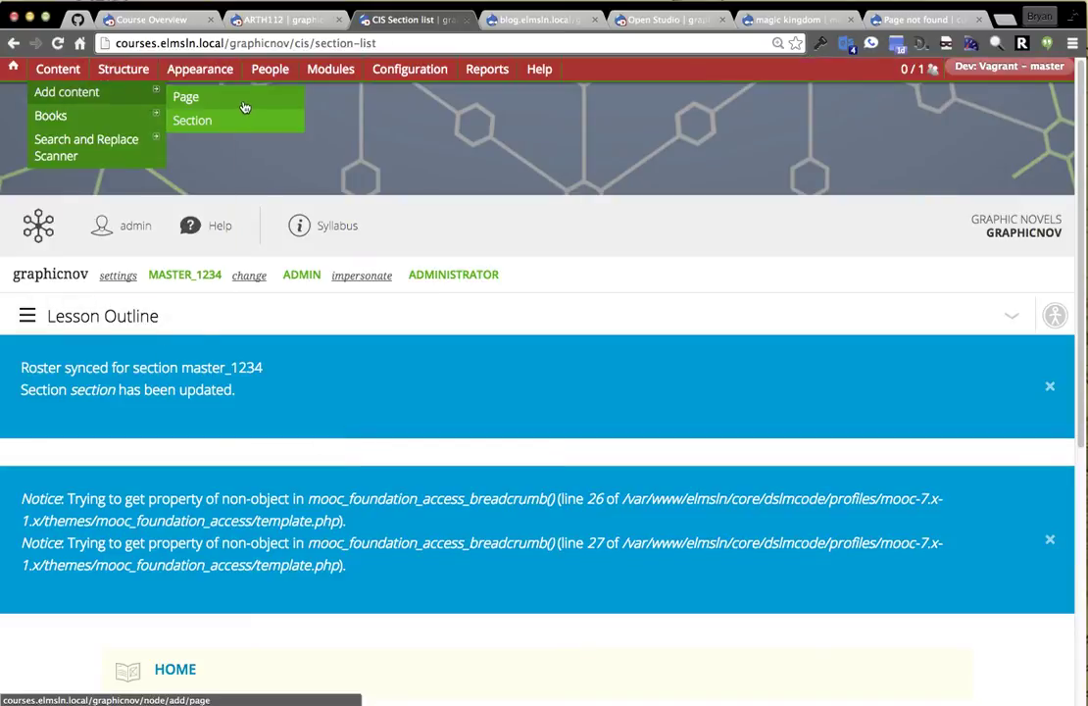
{"action": "left_click", "coordinate": [218, 122]}
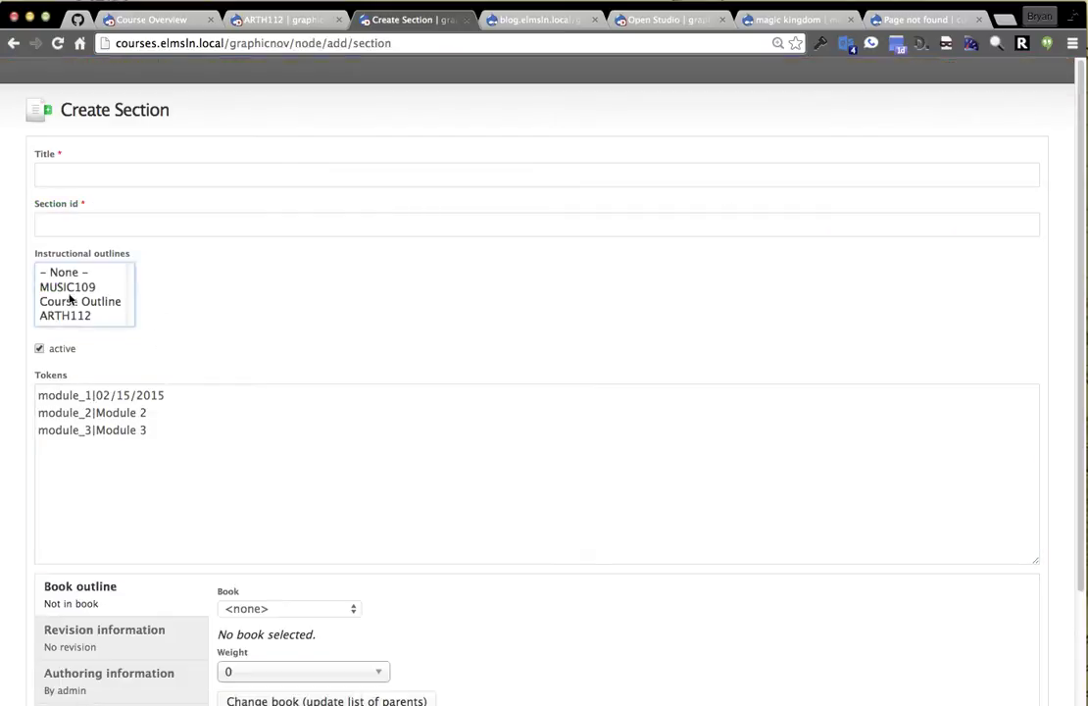
{"action": "left_click", "coordinate": [86, 319]}
{"action": "left_click", "coordinate": [152, 454]}
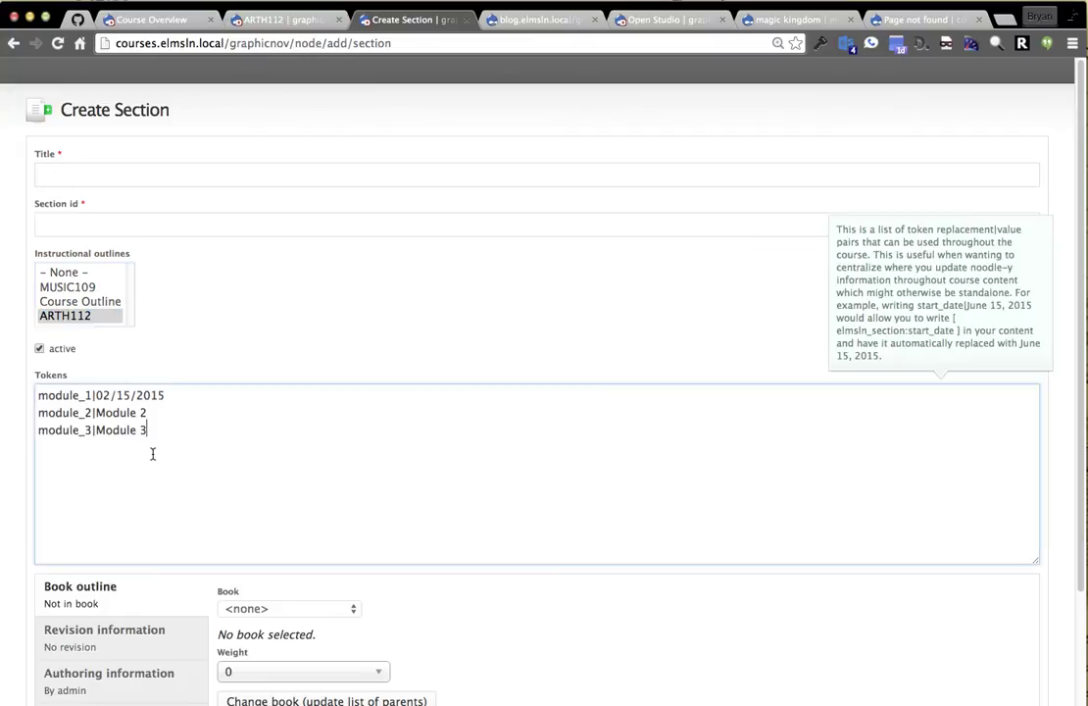
{"action": "type", "text": "[elmsln_section:module_date_1]"}
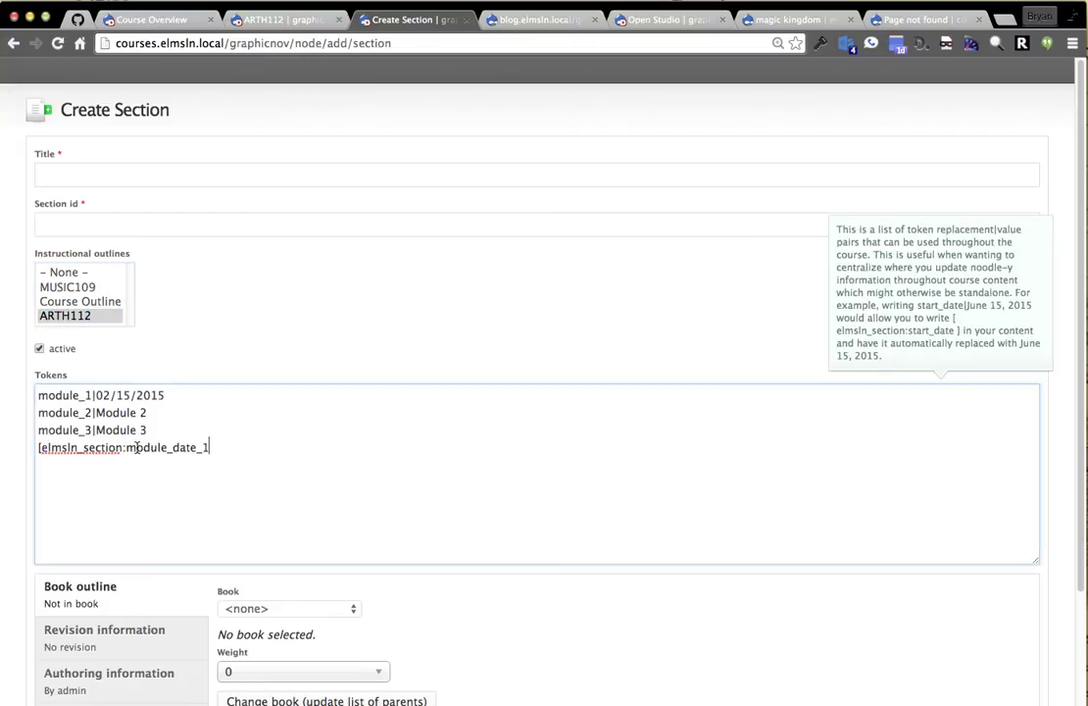
{"action": "left_click_drag", "start_coordinate": [125, 447], "coordinate": [17, 454]}
{"action": "key", "text": "BackSpace"}
Give the section title and id 'stuff', set module_date_1 to THINGIES, and save.
{"action": "left_click", "coordinate": [112, 178]}
{"action": "type", "text": "stuff"}
{"action": "key", "text": "Tab"}
{"action": "type", "text": "stuff"}
{"action": "left_click", "coordinate": [129, 474]}
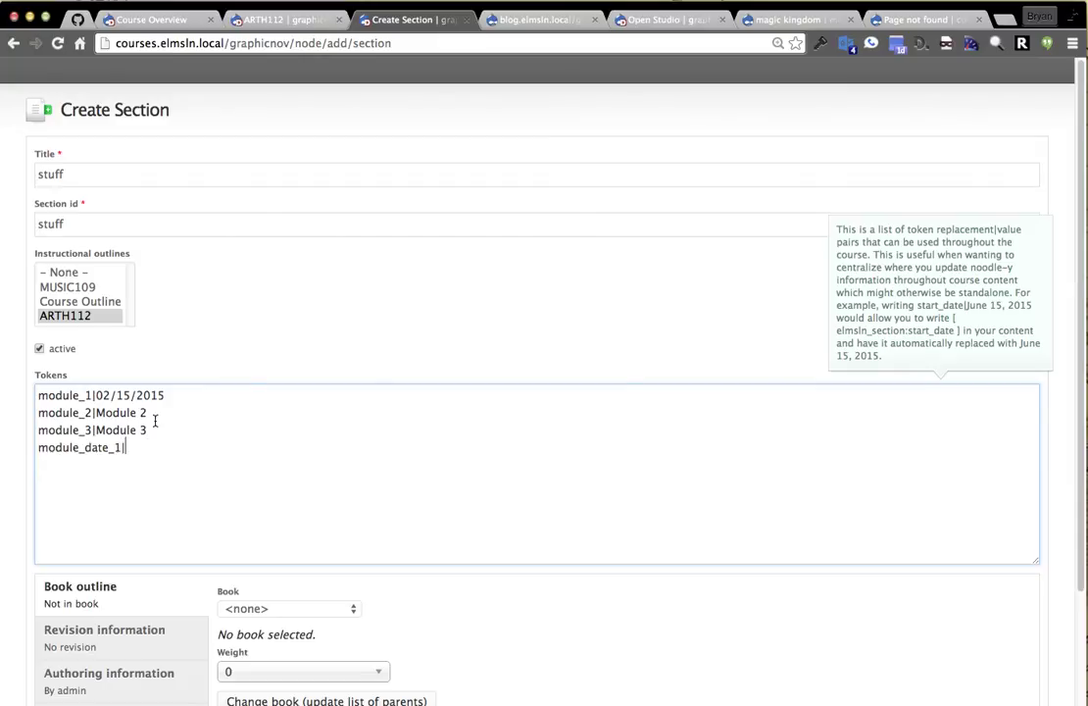
{"action": "scroll", "coordinate": [109, 513], "scroll_direction": "down", "scroll_amount": 3}
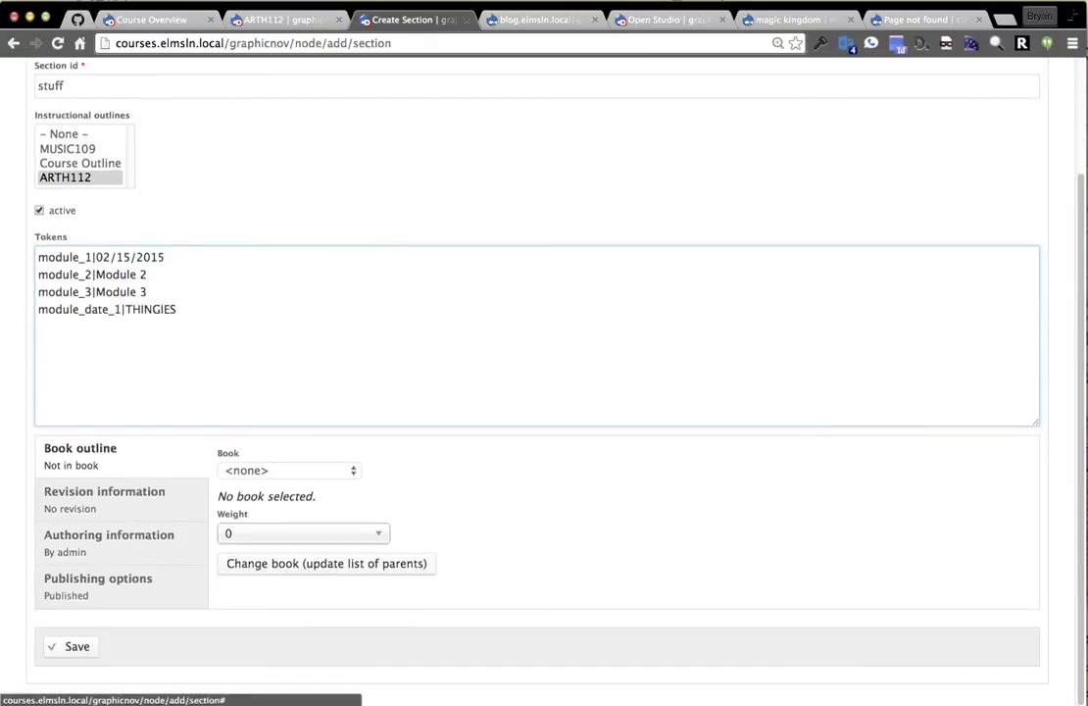
{"action": "left_click", "coordinate": [76, 646]}
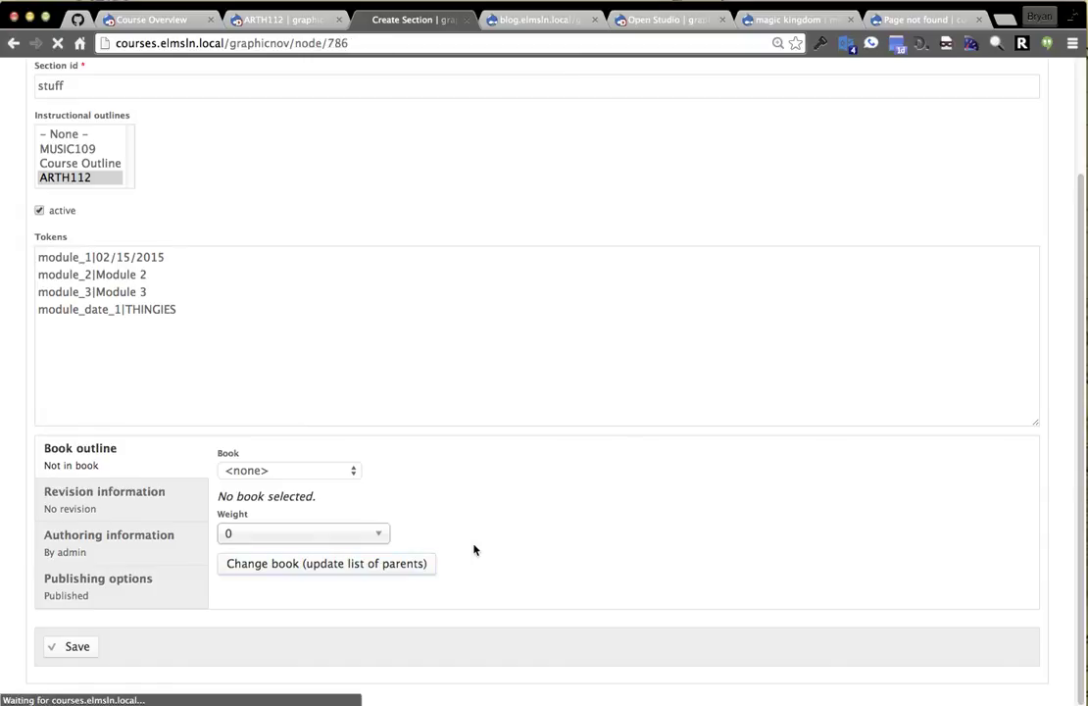
Check the ARTH112 outline, then return to the Topic 5 – Aachen page.
{"action": "scroll", "coordinate": [548, 406], "scroll_direction": "down", "scroll_amount": 3}
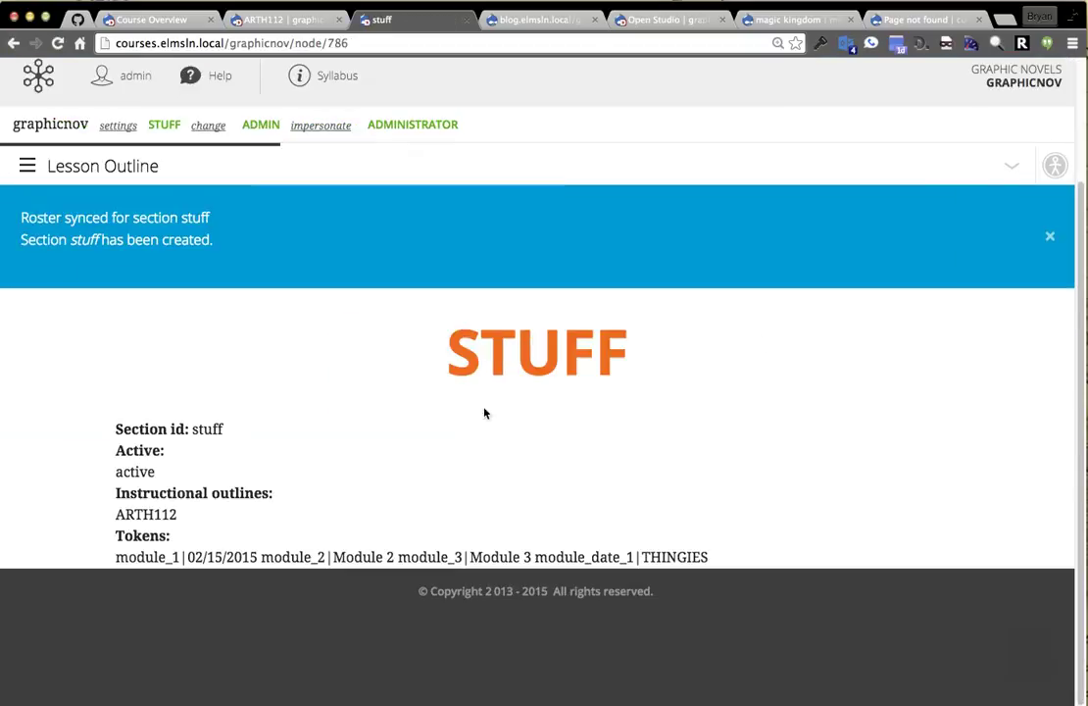
{"action": "scroll", "coordinate": [603, 412], "scroll_direction": "up", "scroll_amount": 3}
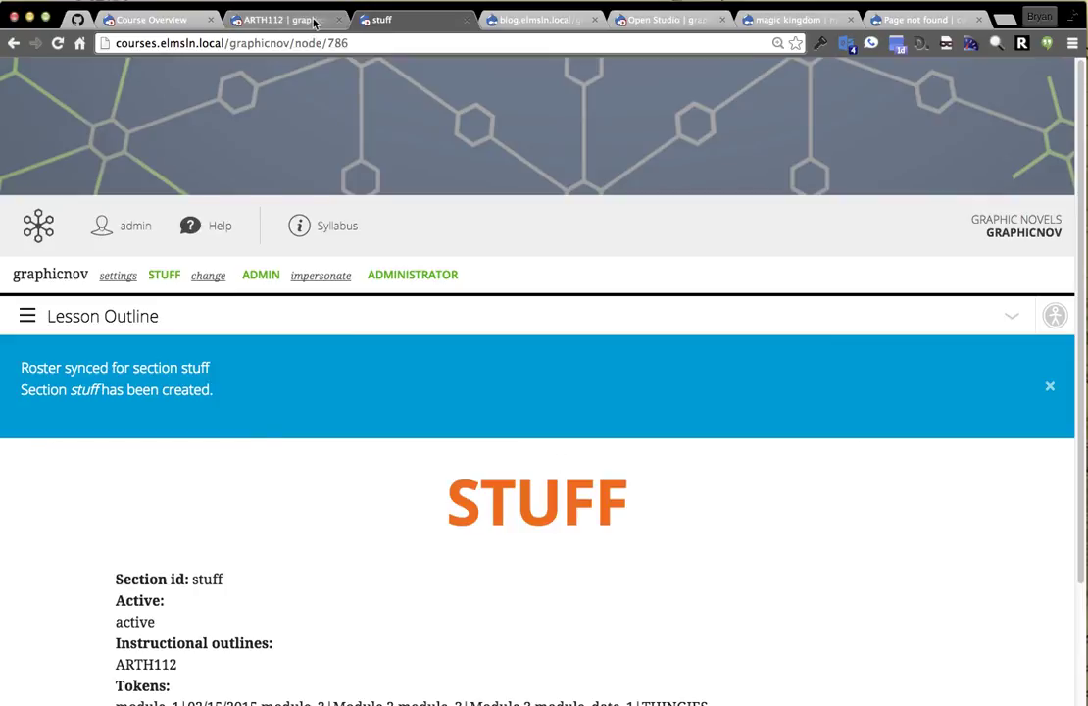
{"action": "left_click", "coordinate": [274, 22]}
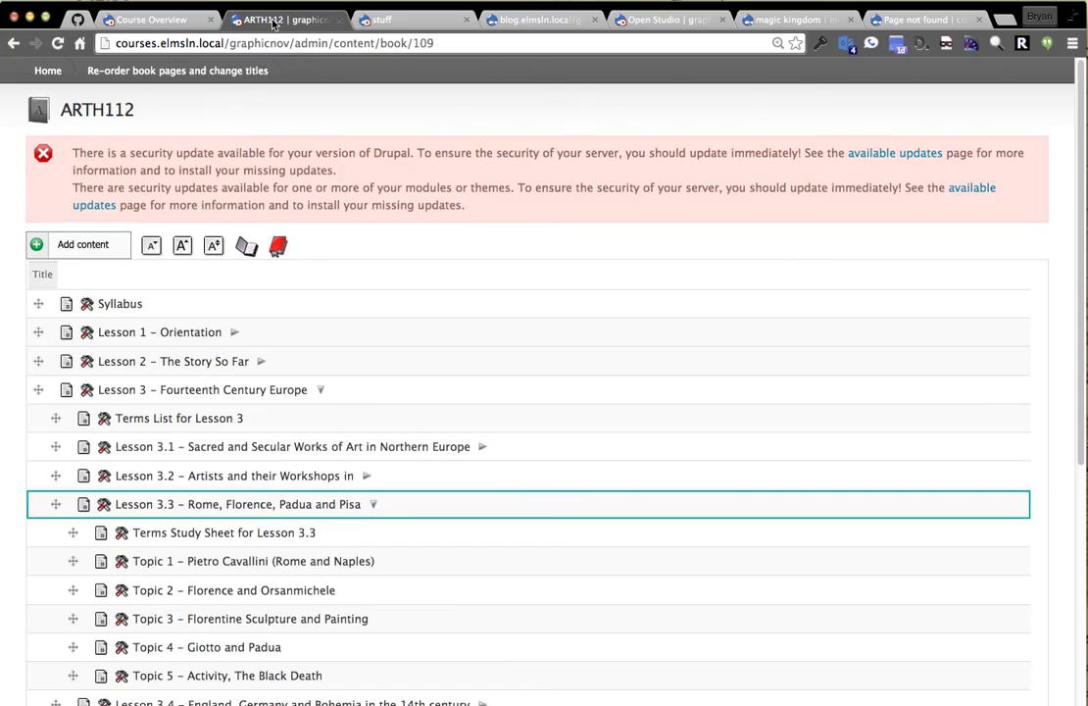
{"action": "left_click", "coordinate": [378, 19]}
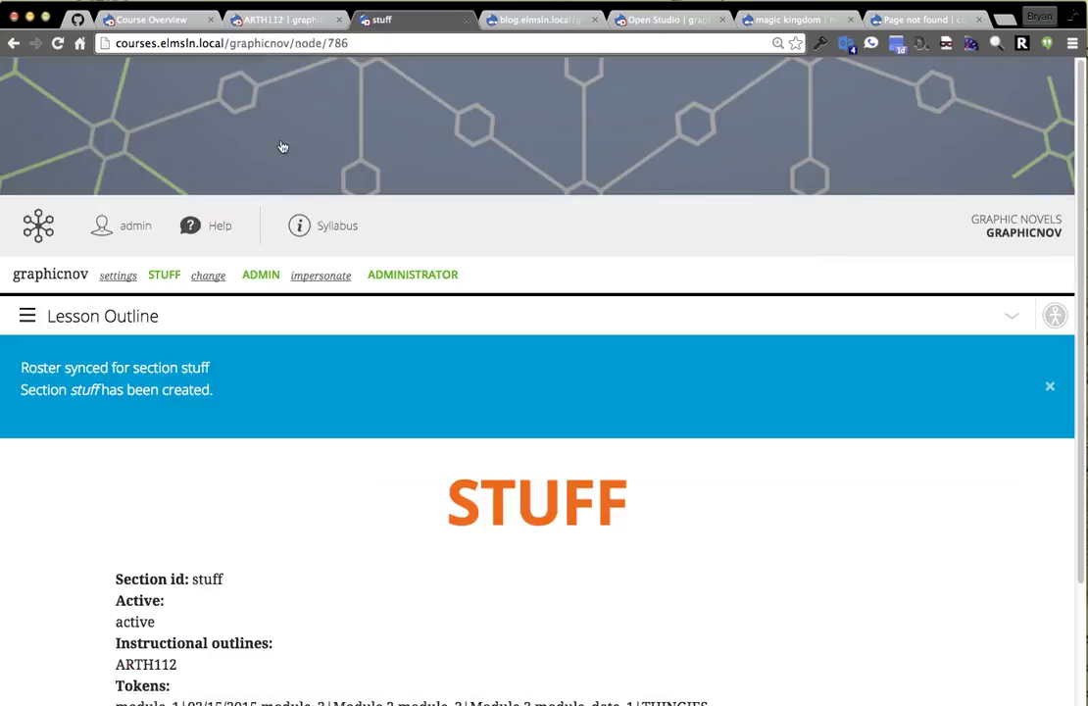
{"action": "left_click", "coordinate": [8, 43]}
{"action": "left_click", "coordinate": [123, 130]}
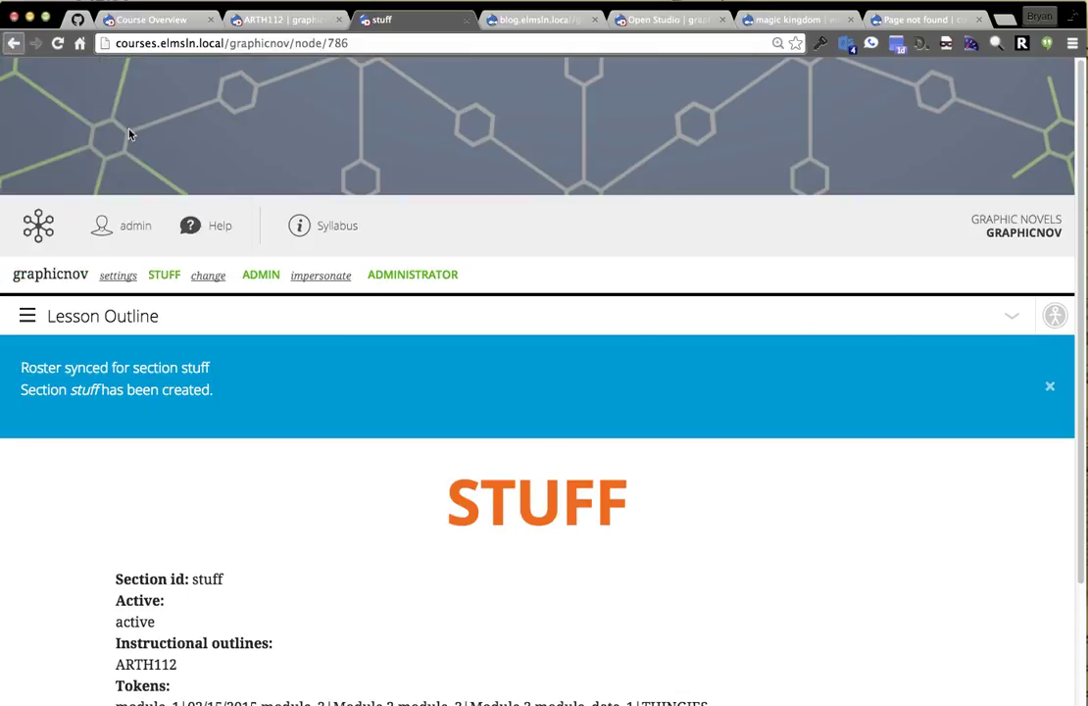
Reload the Topic 5 page to see the token's updated value.
{"action": "scroll", "coordinate": [905, 381], "scroll_direction": "down", "scroll_amount": 3}
{"action": "key", "text": "super+r"}
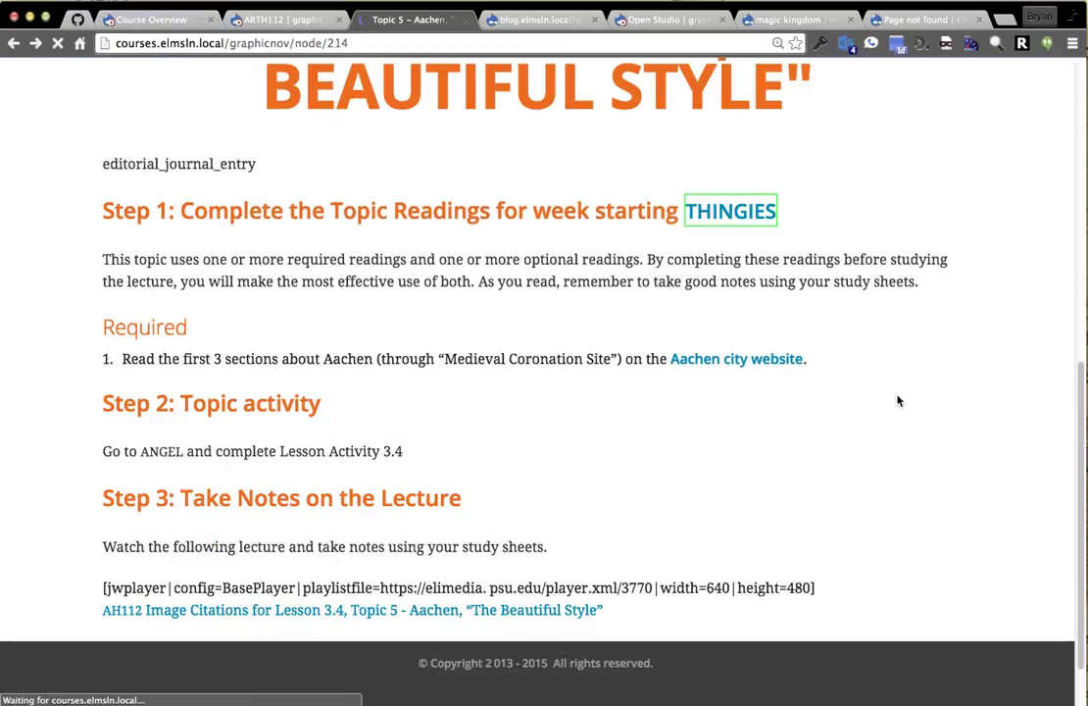
{"action": "mouse_move", "coordinate": [740, 214]}
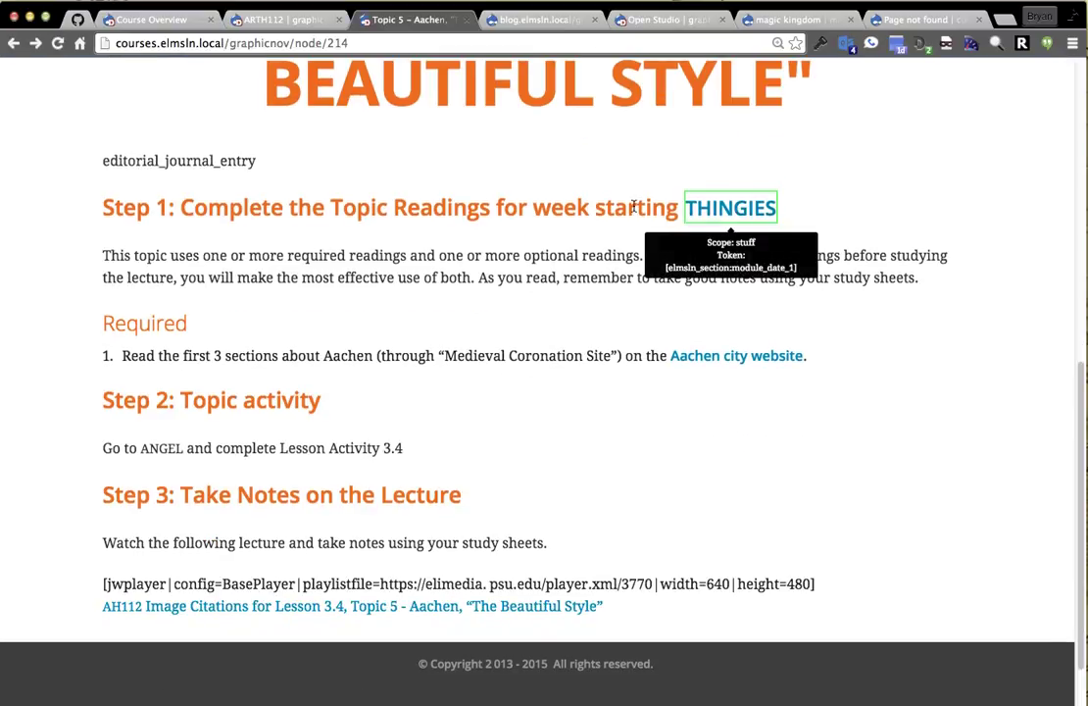
{"action": "scroll", "coordinate": [316, 311], "scroll_direction": "up", "scroll_amount": 6}
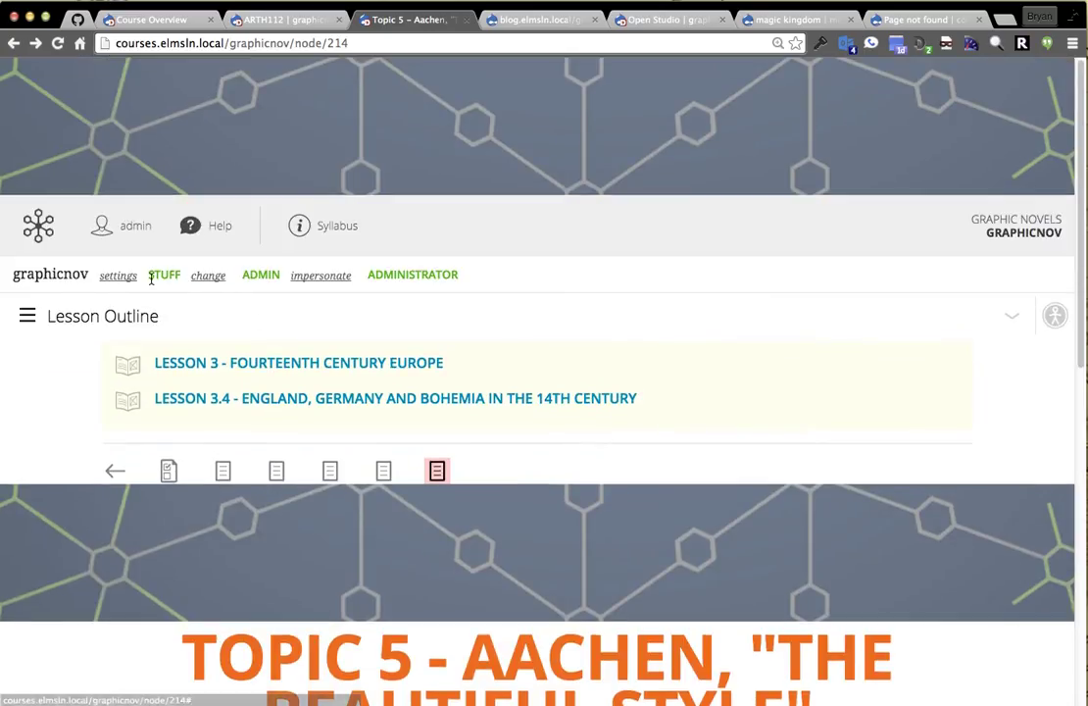
Switch the viewed section to master_1234.
{"action": "left_click", "coordinate": [208, 277]}
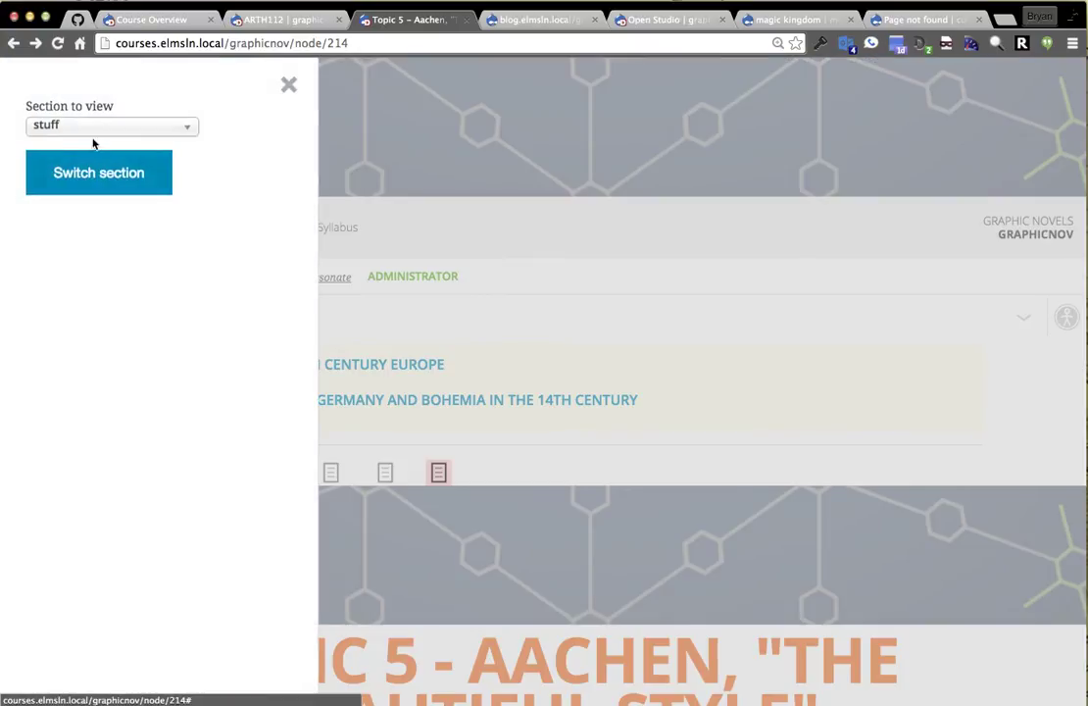
{"action": "left_click", "coordinate": [67, 124]}
{"action": "left_click", "coordinate": [83, 182]}
{"action": "left_click", "coordinate": [129, 185]}
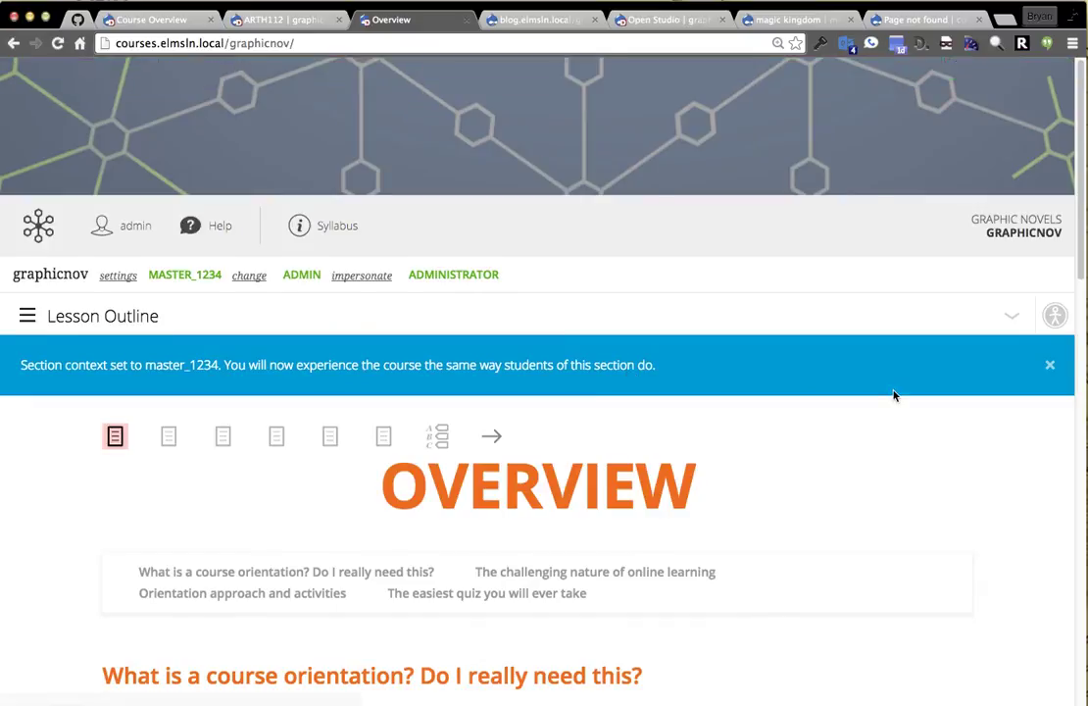
Go back to the Topic 5 – Aachen edit page.
{"action": "scroll", "coordinate": [897, 394], "scroll_direction": "down", "scroll_amount": 5}
{"action": "scroll", "coordinate": [910, 393], "scroll_direction": "up", "scroll_amount": 5}
{"action": "left_click_drag", "start_coordinate": [14, 43], "coordinate": [71, 82]}
{"action": "scroll", "coordinate": [697, 341], "scroll_direction": "up", "scroll_amount": 8}
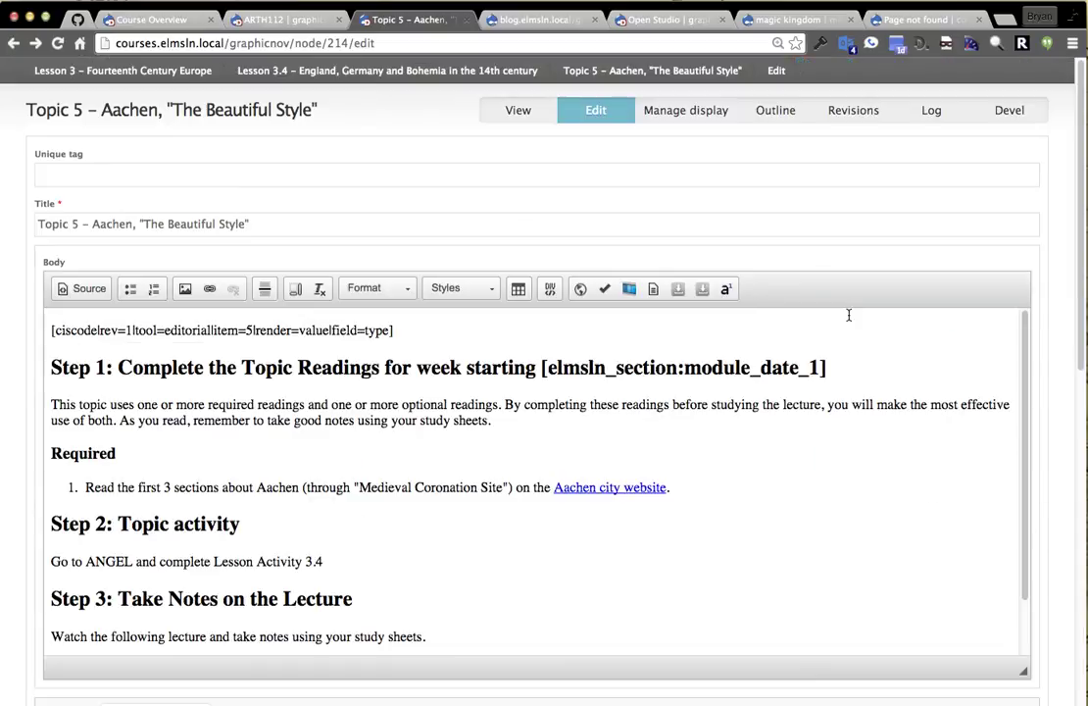
View the Topic 5 page, whose Step 1 date now reads '8/24 - Stuff'.
{"action": "left_click", "coordinate": [515, 107]}
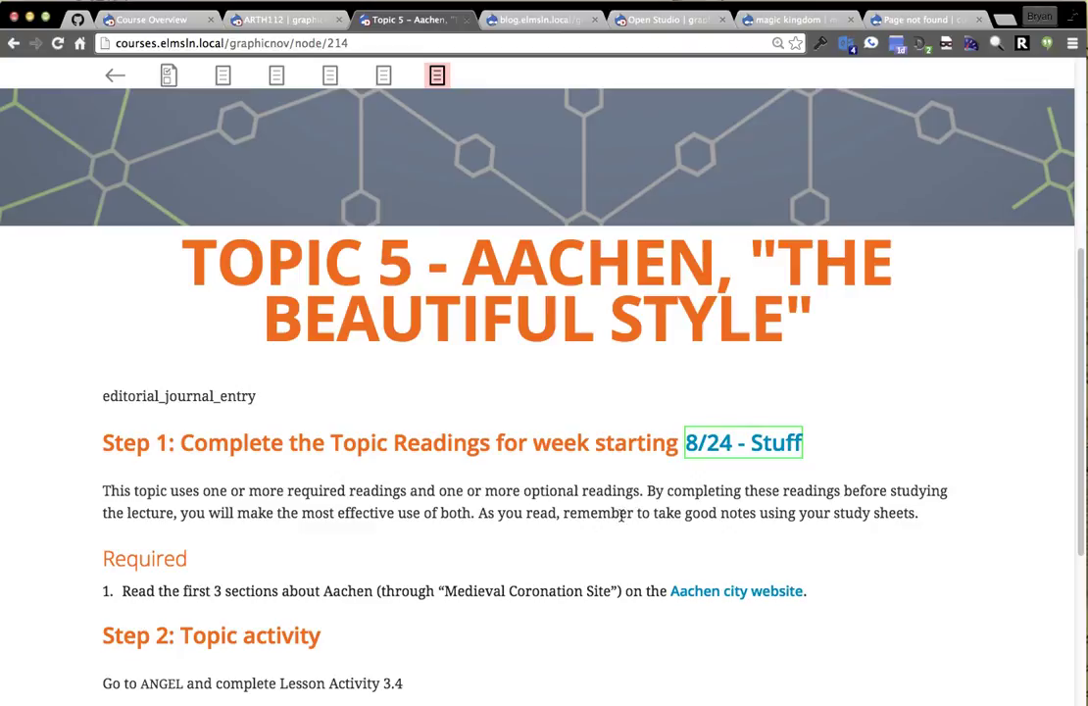
{"action": "scroll", "coordinate": [585, 492], "scroll_direction": "up", "scroll_amount": 2}
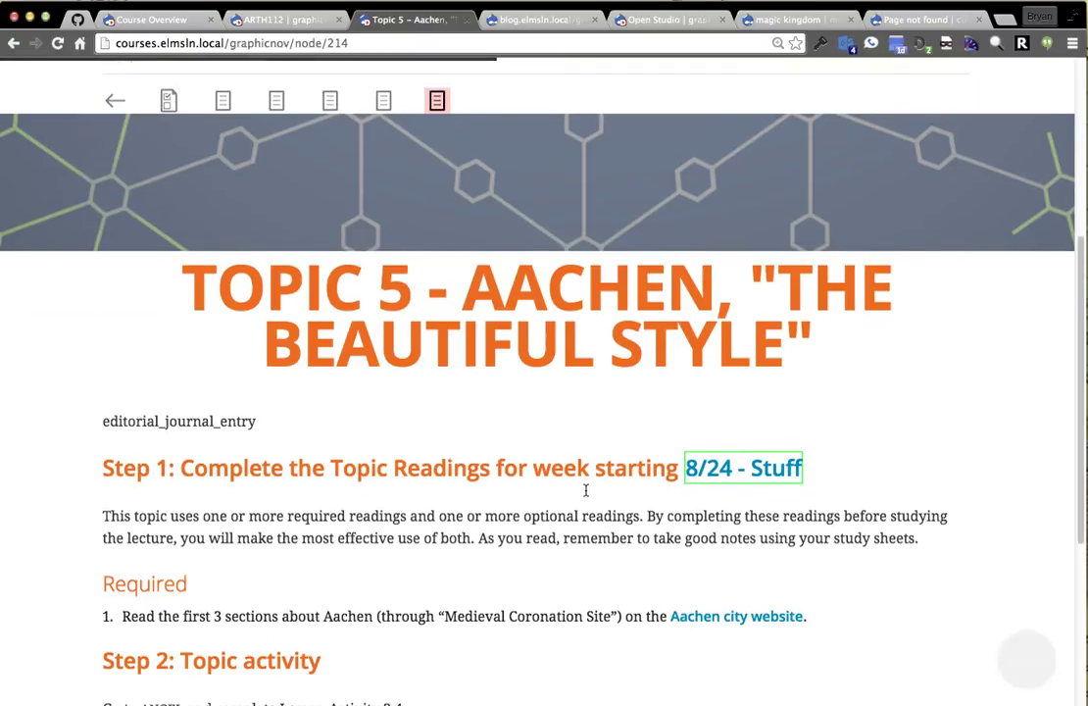
{"action": "scroll", "coordinate": [547, 452], "scroll_direction": "up", "scroll_amount": 2}
Highlight the editorial_journal_entry line, then clear the selection.
{"action": "double_click", "coordinate": [180, 565]}
{"action": "left_click", "coordinate": [178, 567]}
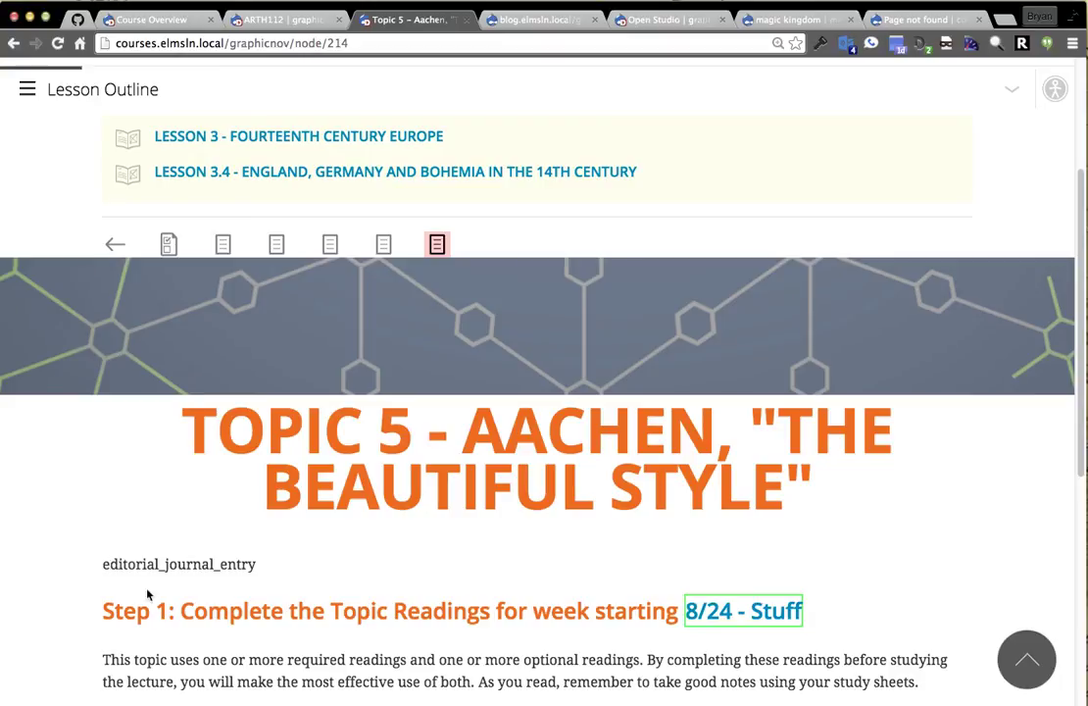
{"action": "double_click", "coordinate": [240, 561]}
{"action": "left_click", "coordinate": [240, 561]}
{"action": "left_click", "coordinate": [218, 573]}
{"action": "scroll", "coordinate": [802, 554], "scroll_direction": "up", "scroll_amount": 5}
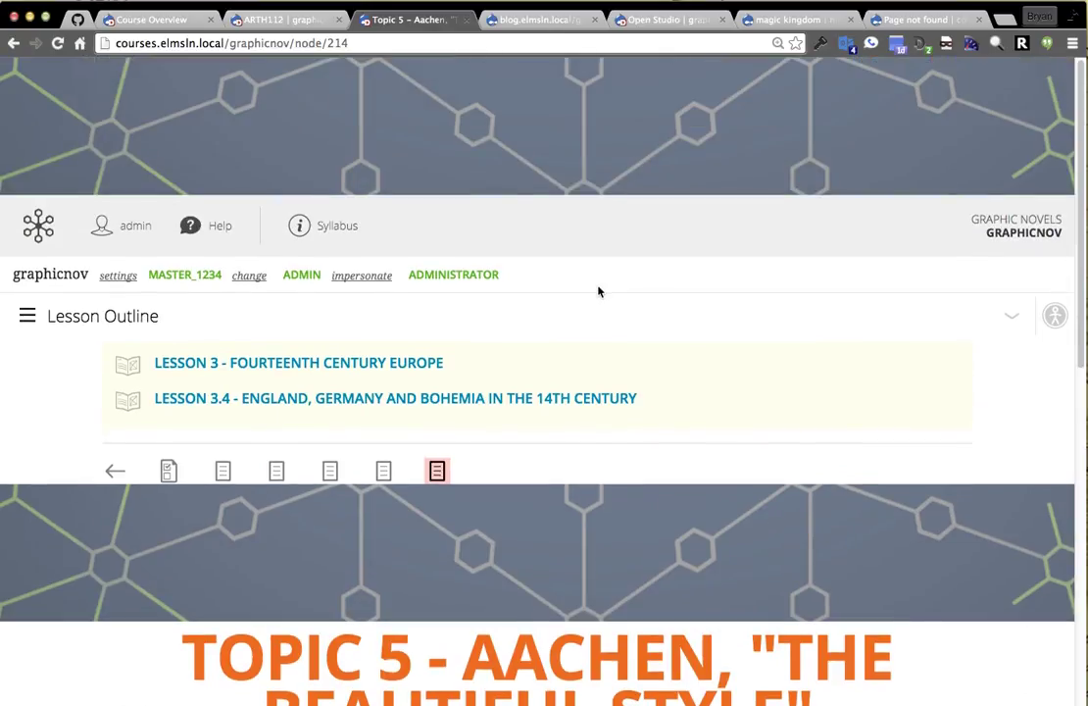
{"action": "scroll", "coordinate": [600, 290], "scroll_direction": "down", "scroll_amount": 6}
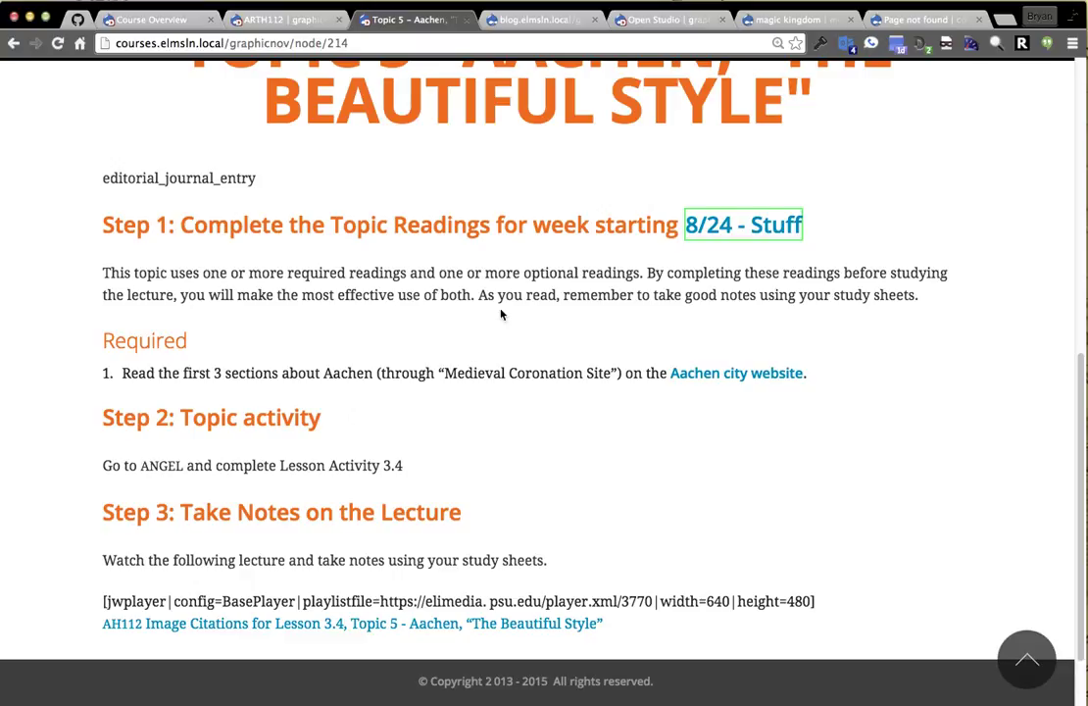
From Open Studio, open the abc card's GGGG submission and scroll through its admin comments.
{"action": "left_click", "coordinate": [644, 25]}
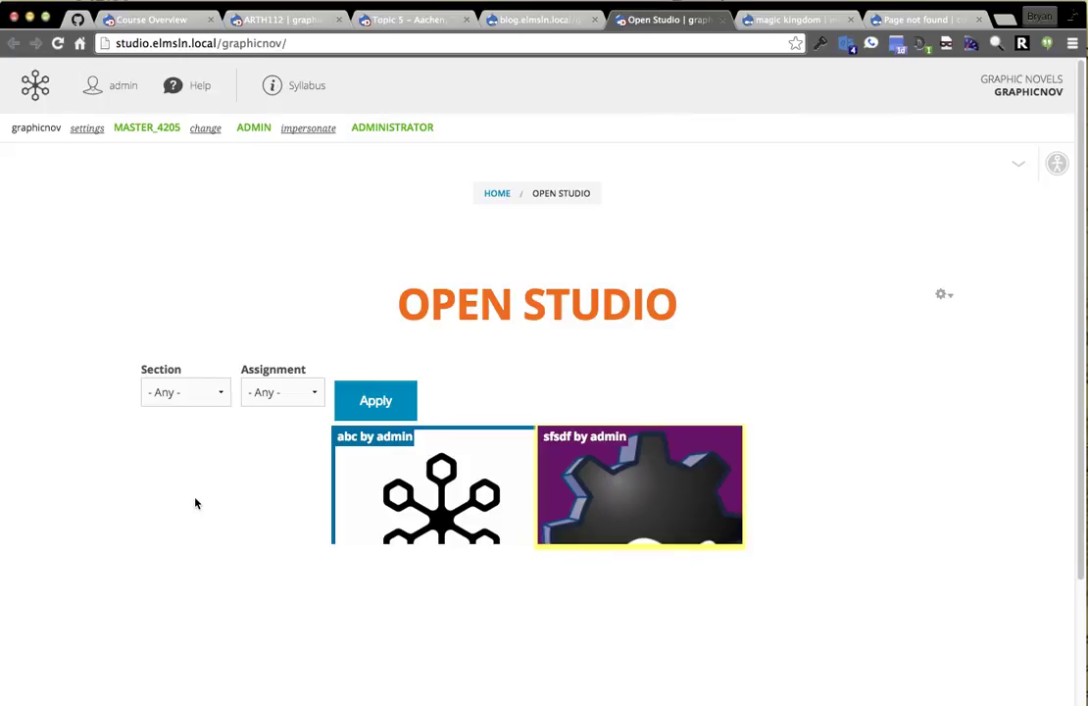
{"action": "left_click", "coordinate": [487, 481]}
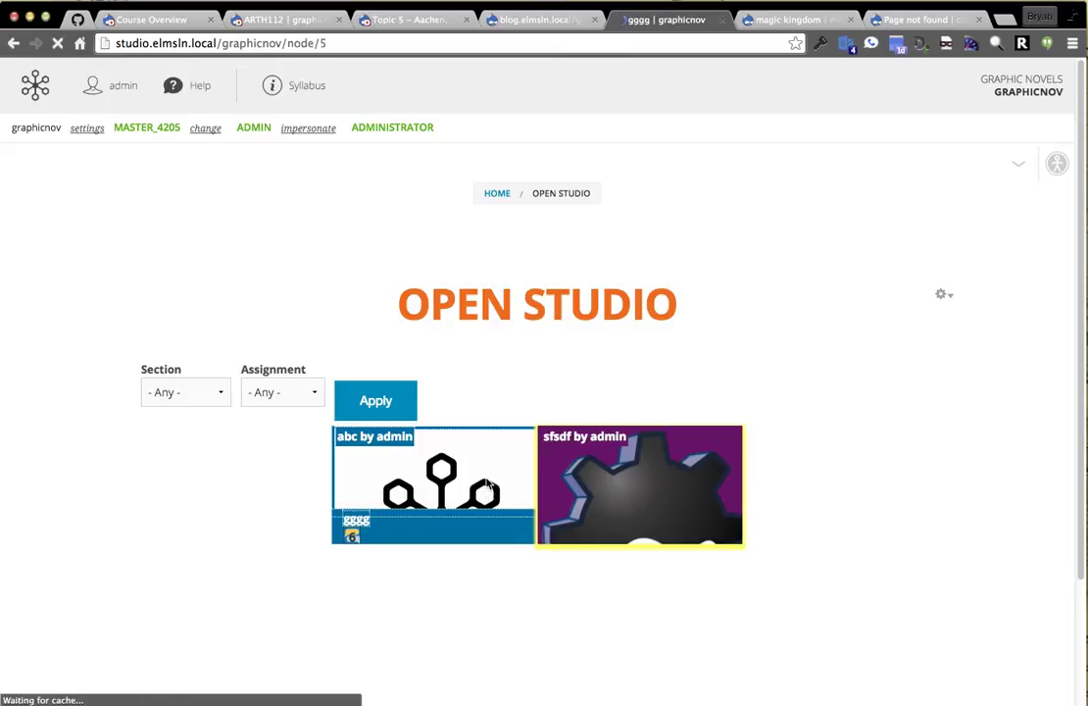
{"action": "scroll", "coordinate": [115, 285], "scroll_direction": "down", "scroll_amount": 4}
{"action": "scroll", "coordinate": [112, 280], "scroll_direction": "down", "scroll_amount": 15}
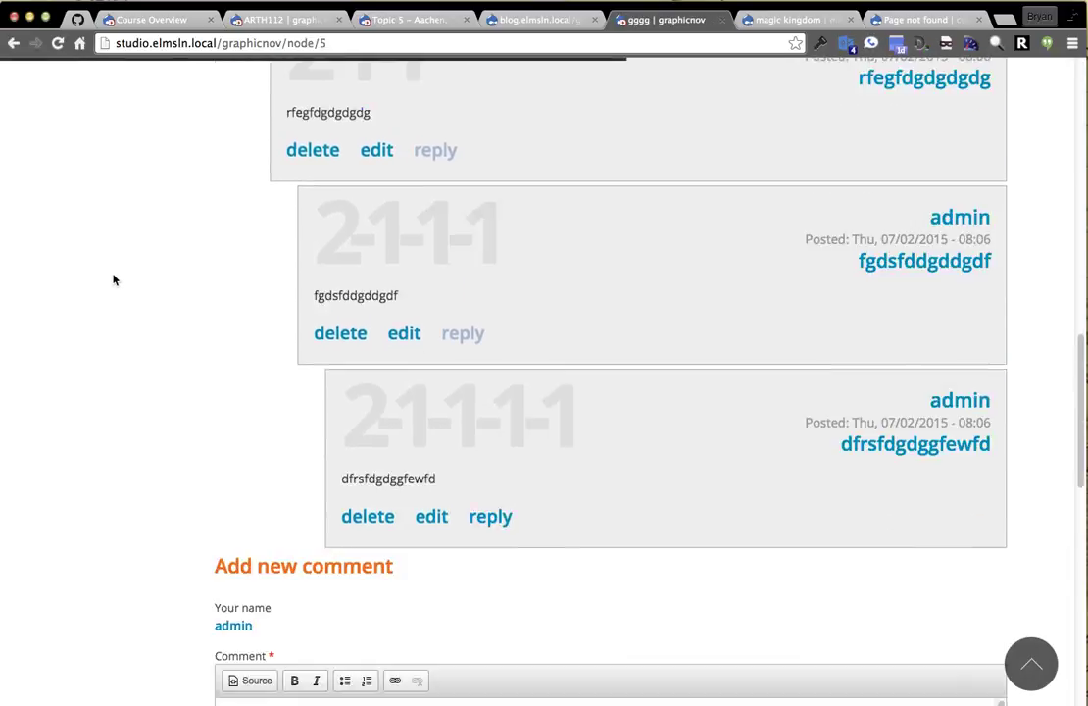
{"action": "scroll", "coordinate": [115, 290], "scroll_direction": "up", "scroll_amount": 10}
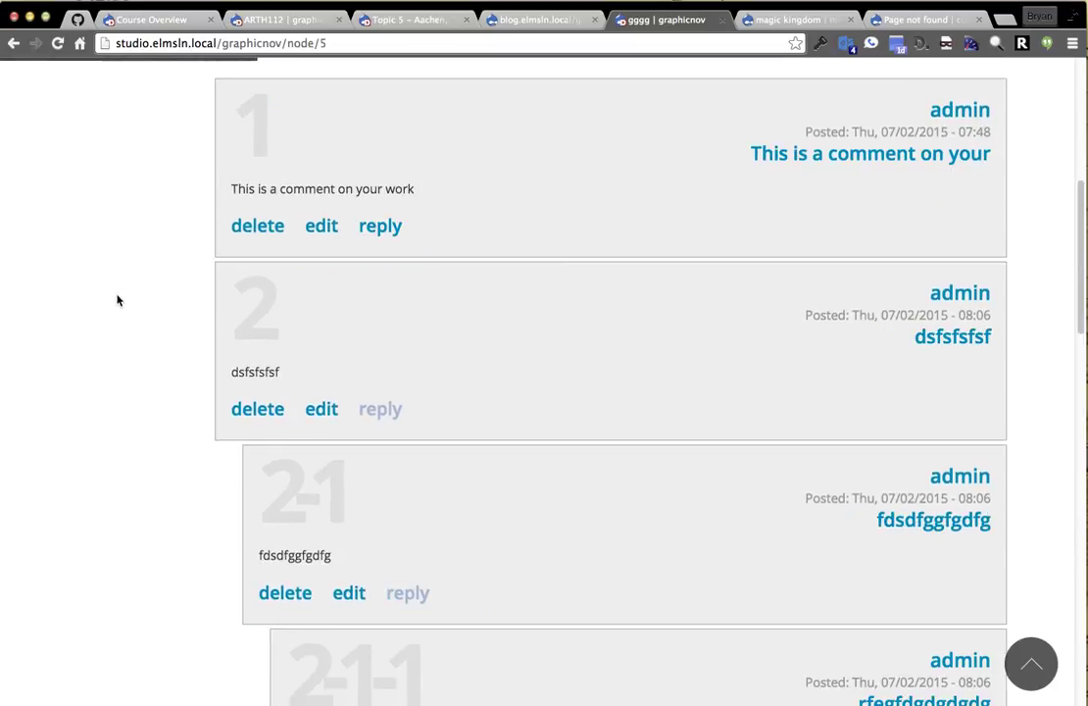
{"action": "scroll", "coordinate": [116, 300], "scroll_direction": "up", "scroll_amount": 5}
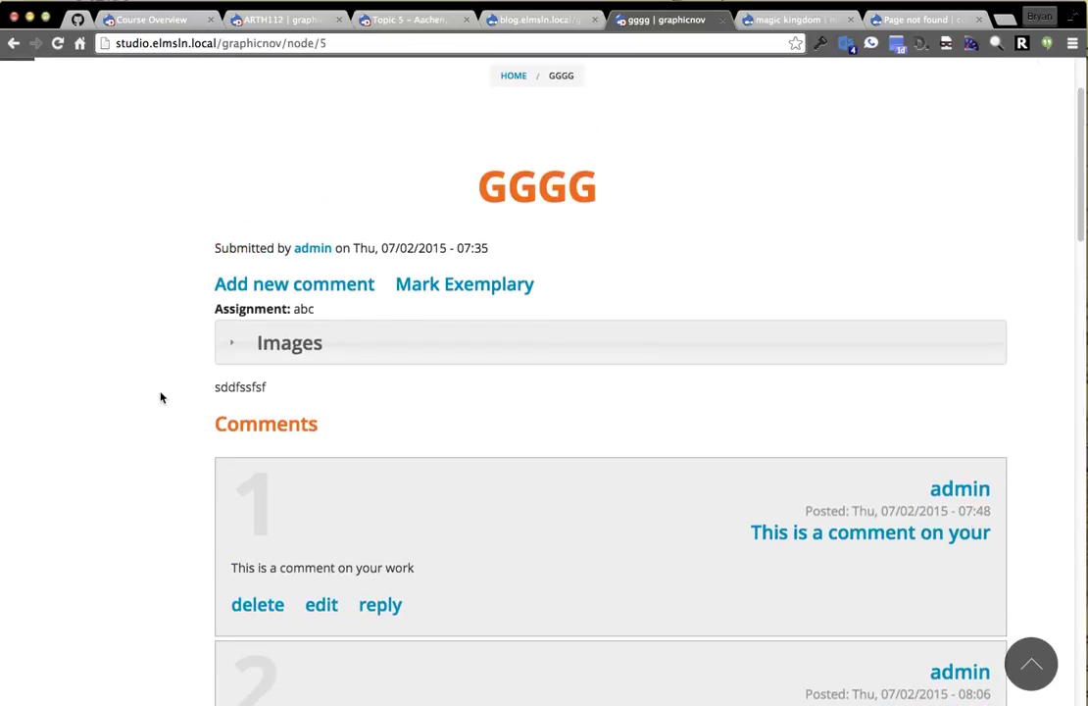
Mark the GGGG submission as exemplary and return to Open Studio.
{"action": "left_click", "coordinate": [429, 365]}
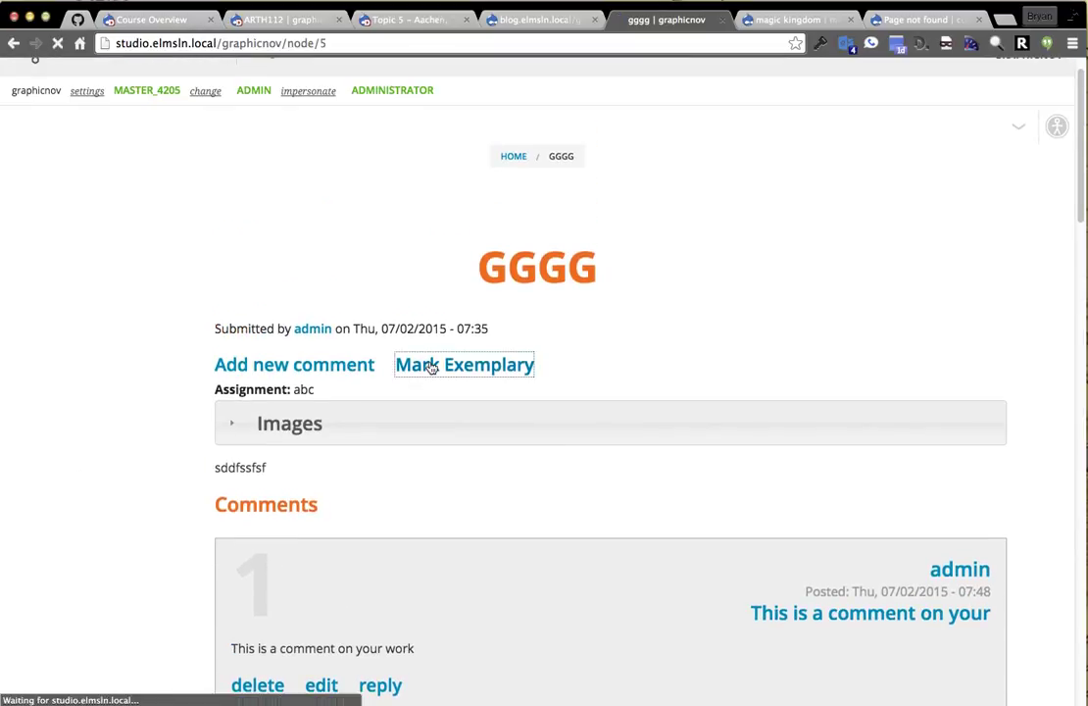
{"action": "left_click", "coordinate": [182, 417]}
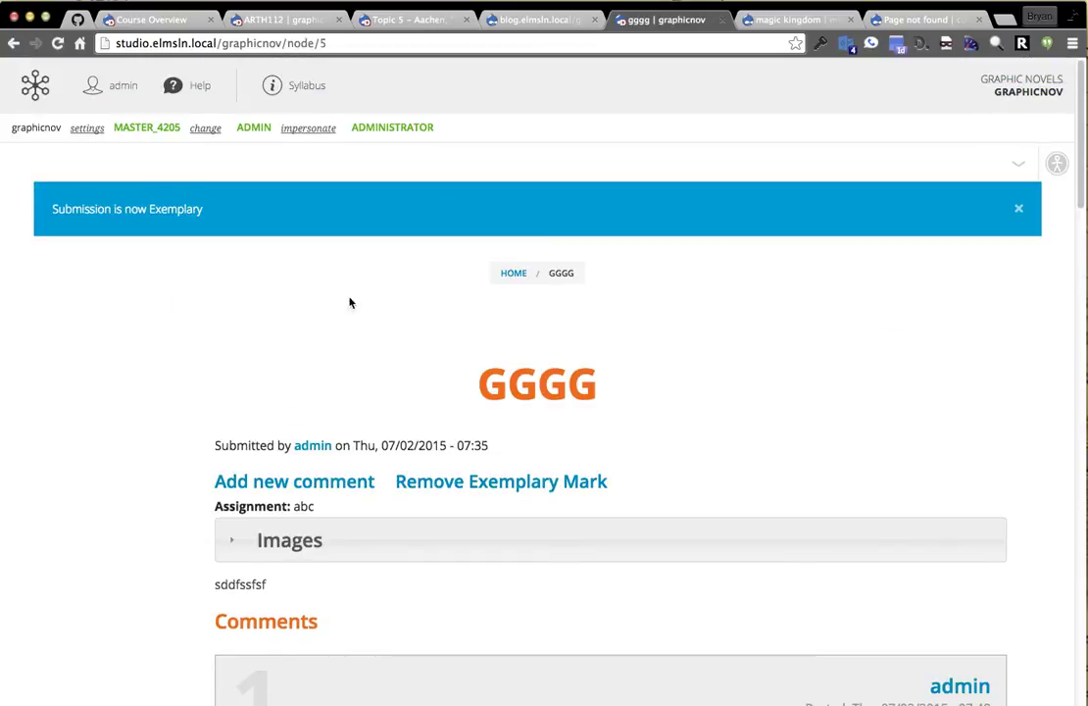
{"action": "left_click", "coordinate": [506, 274]}
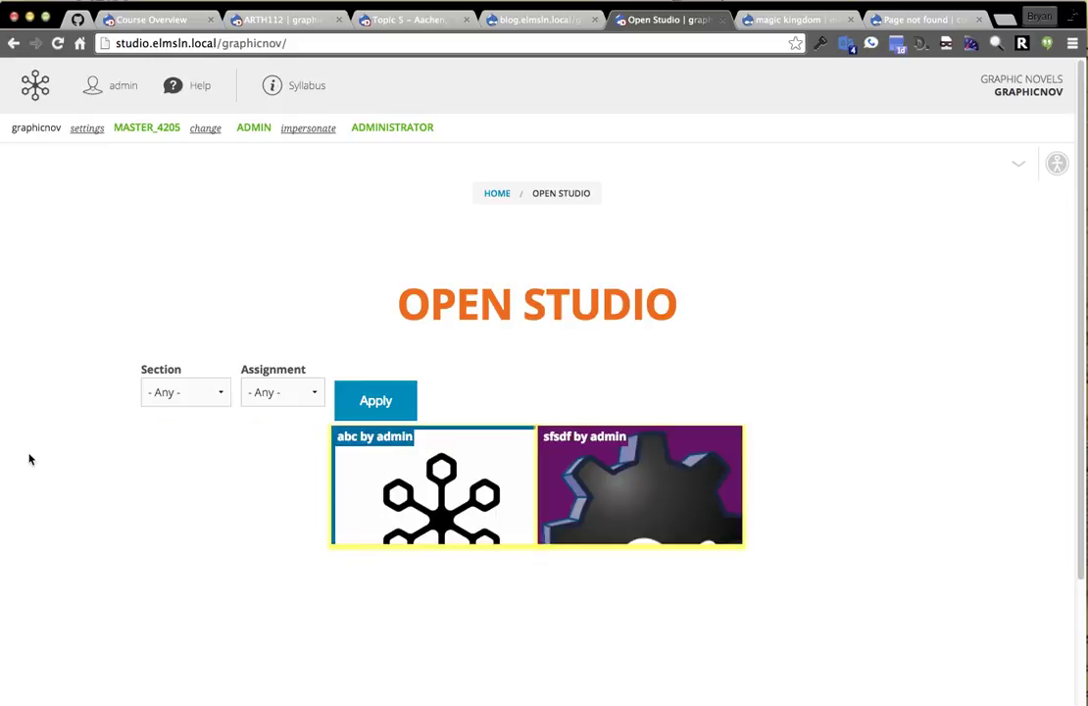
Open the abc by admin submission and expand its Images section.
{"action": "left_click", "coordinate": [381, 480]}
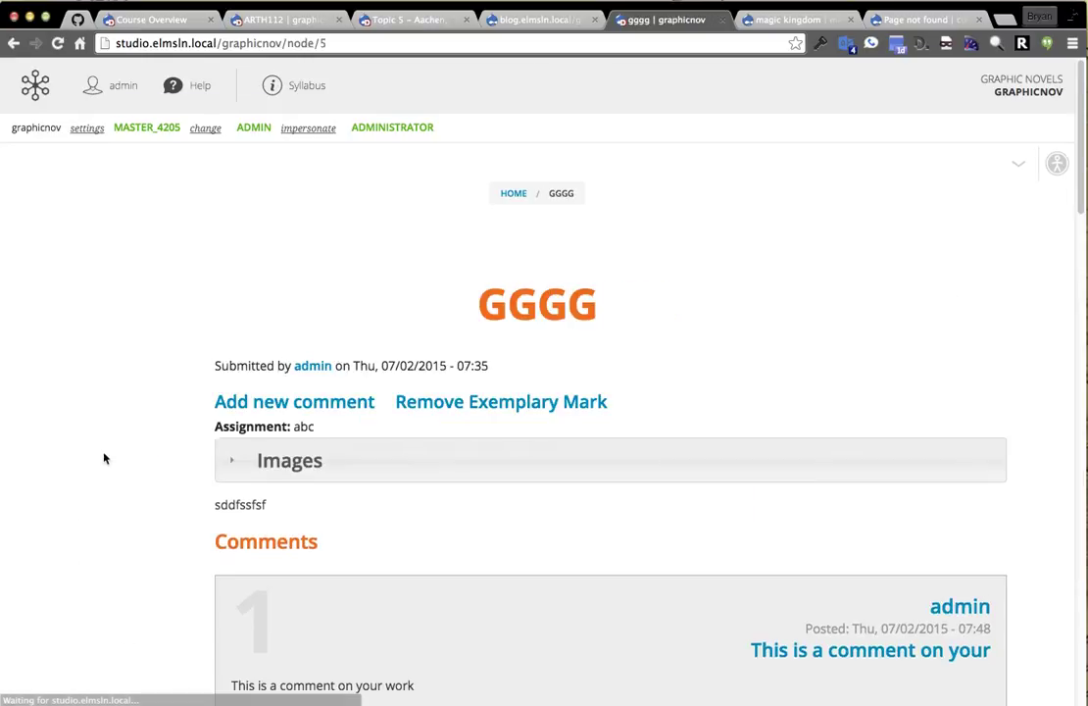
{"action": "left_click", "coordinate": [313, 462]}
{"action": "scroll", "coordinate": [111, 454], "scroll_direction": "down", "scroll_amount": 2}
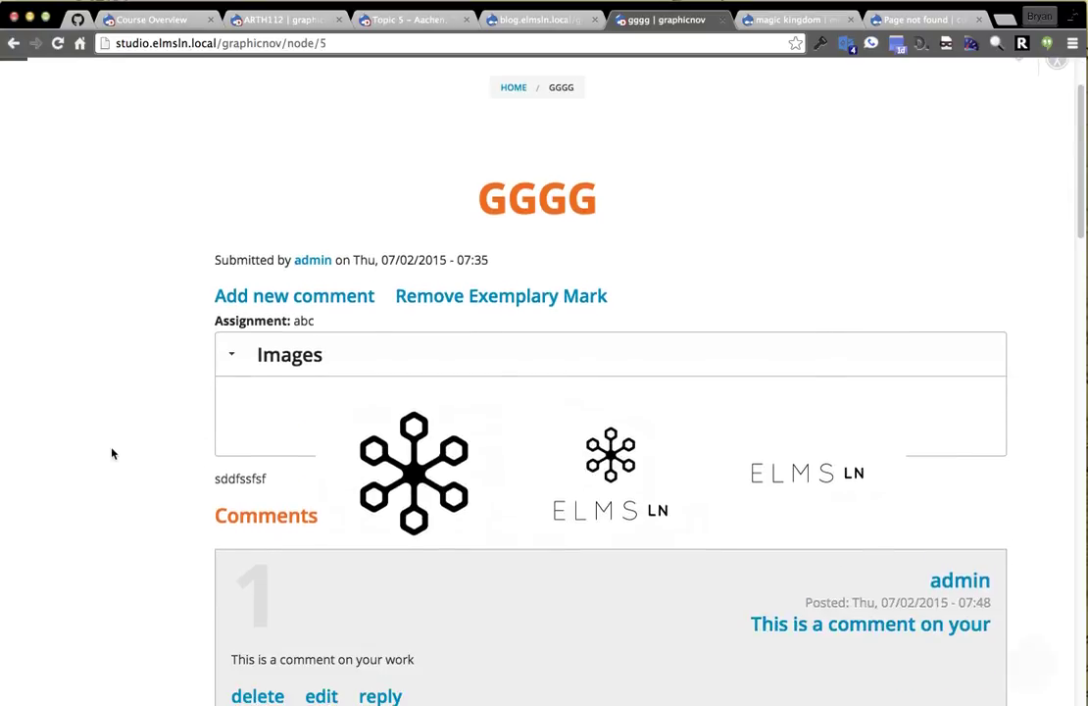
Page through the submission's image gallery in the lightbox, then close it.
{"action": "left_click", "coordinate": [533, 471]}
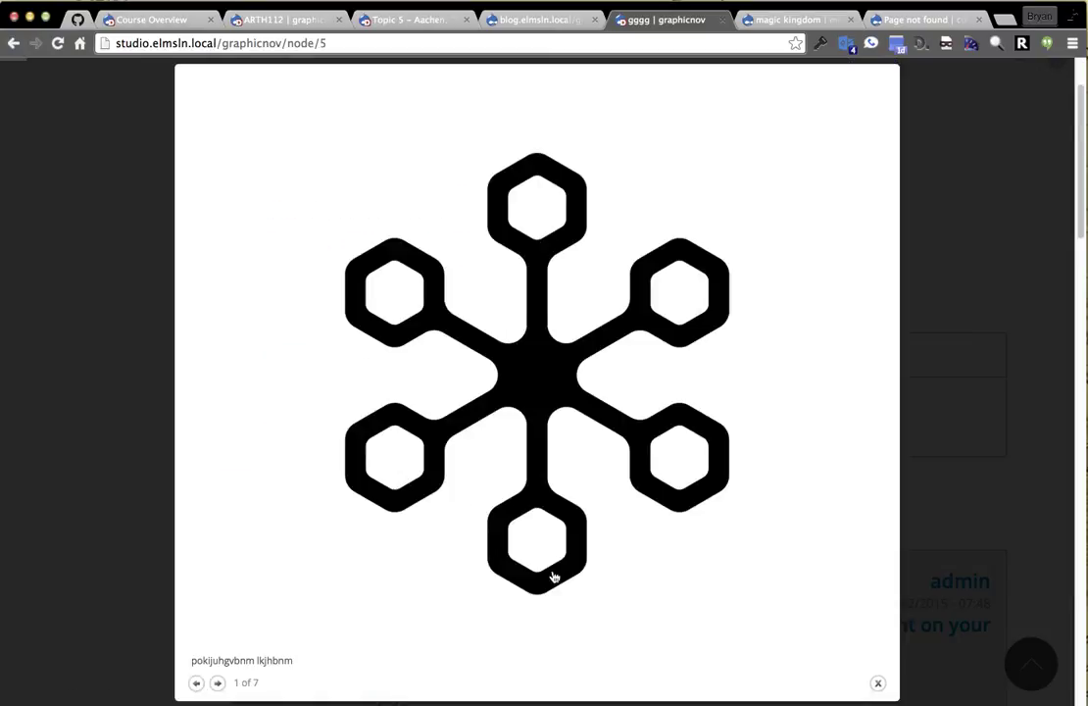
{"action": "left_click", "coordinate": [219, 684]}
{"action": "left_click", "coordinate": [219, 684]}
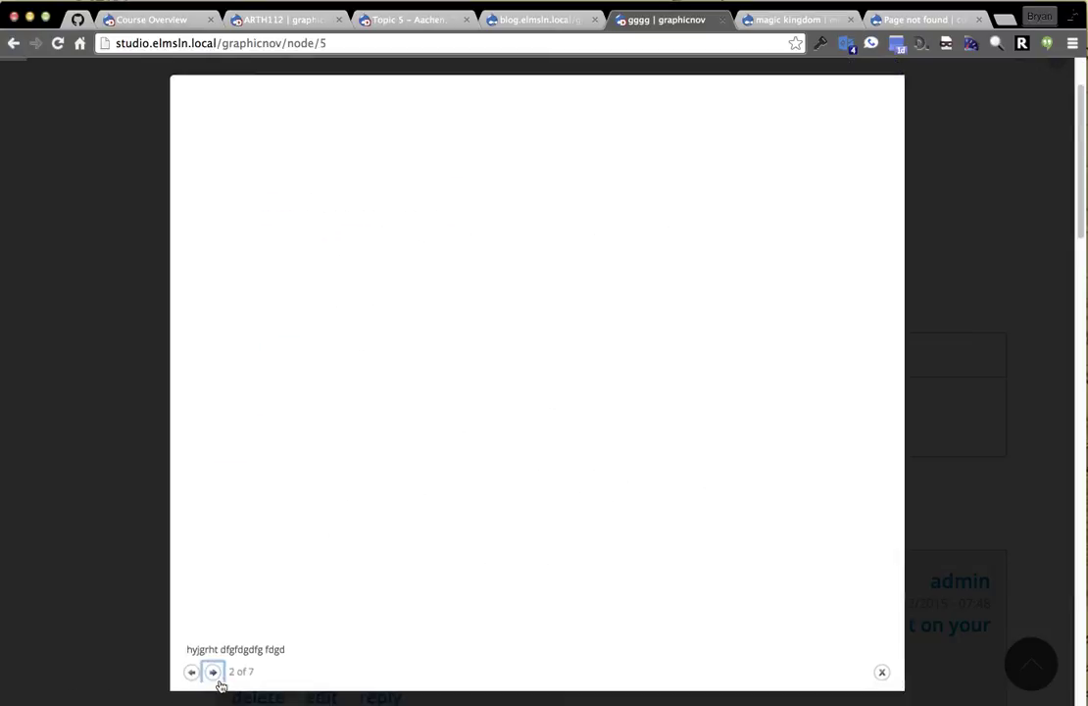
{"action": "left_click", "coordinate": [165, 559]}
{"action": "left_click", "coordinate": [100, 577]}
{"action": "left_click", "coordinate": [104, 578]}
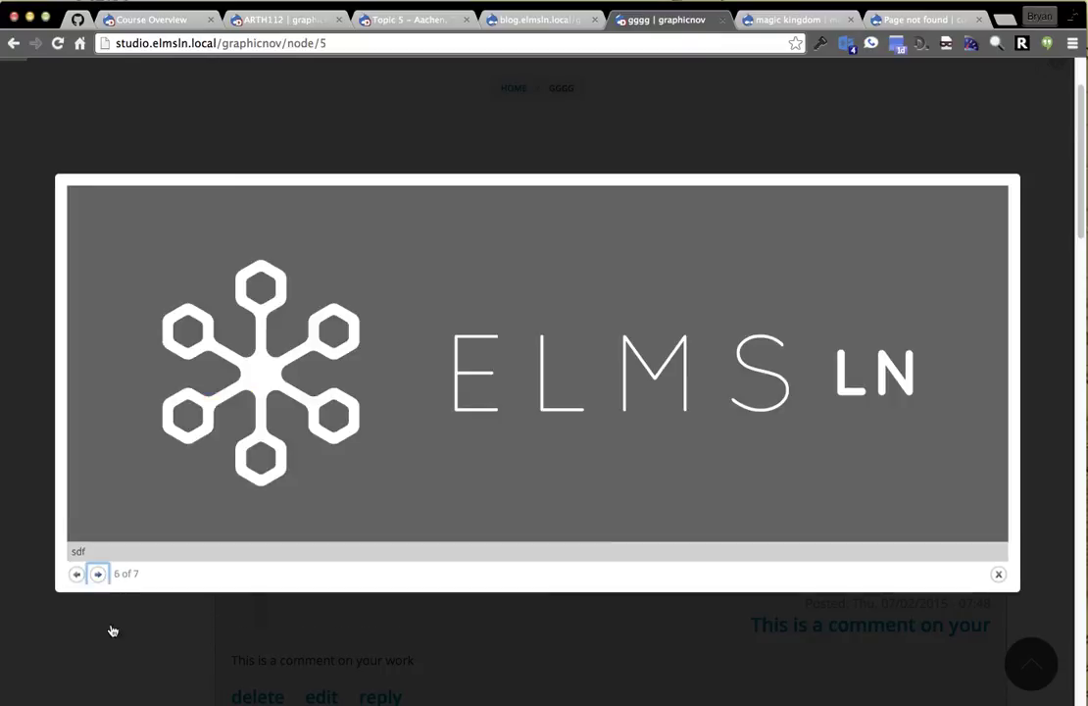
{"action": "left_click", "coordinate": [109, 631]}
{"action": "scroll", "coordinate": [619, 301], "scroll_direction": "up", "scroll_amount": 1}
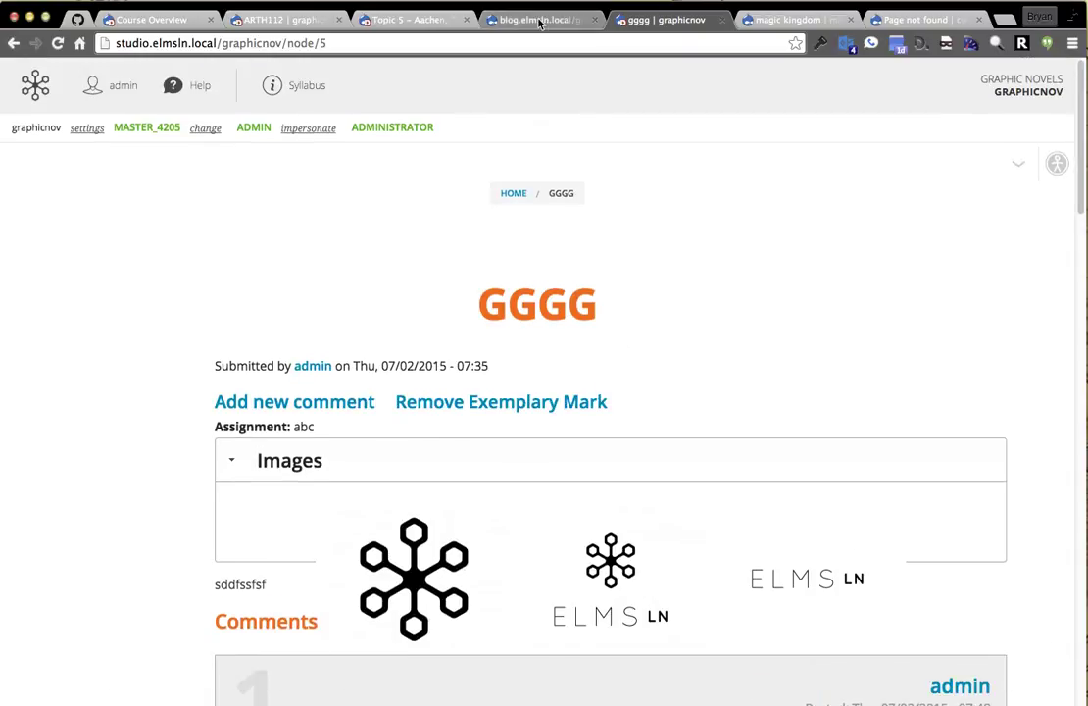
On the Topic 5 – Aachen page, highlight the Go to ANGEL instruction text.
{"action": "left_click", "coordinate": [409, 20]}
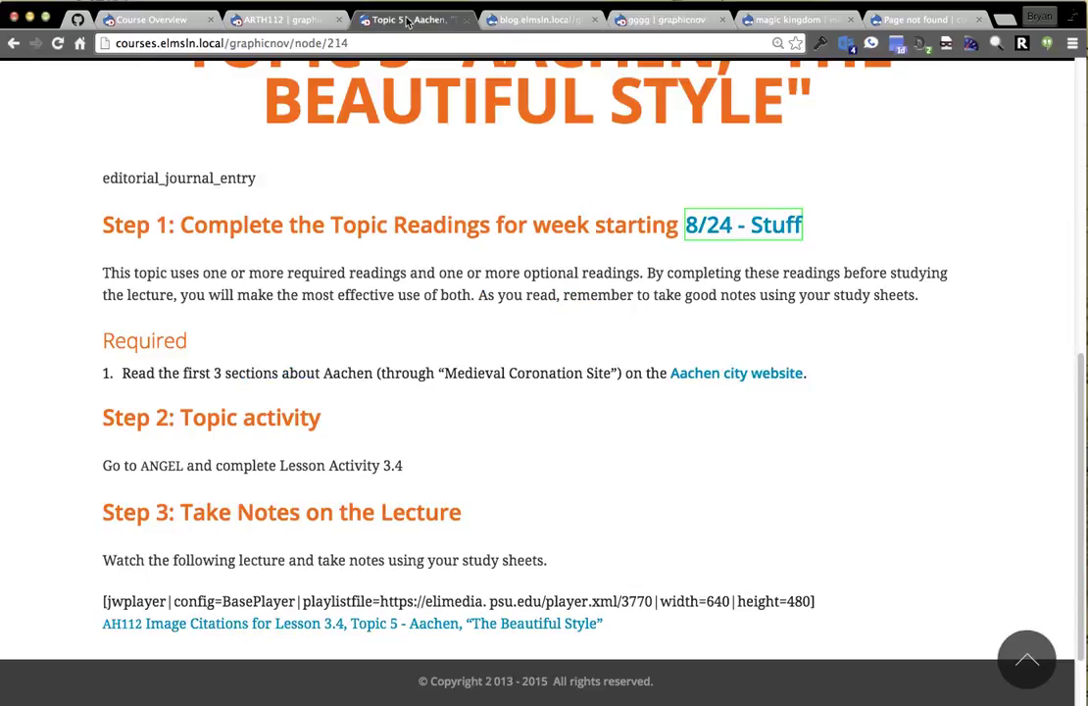
{"action": "scroll", "coordinate": [552, 298], "scroll_direction": "up", "scroll_amount": 3}
{"action": "scroll", "coordinate": [498, 319], "scroll_direction": "down", "scroll_amount": 4}
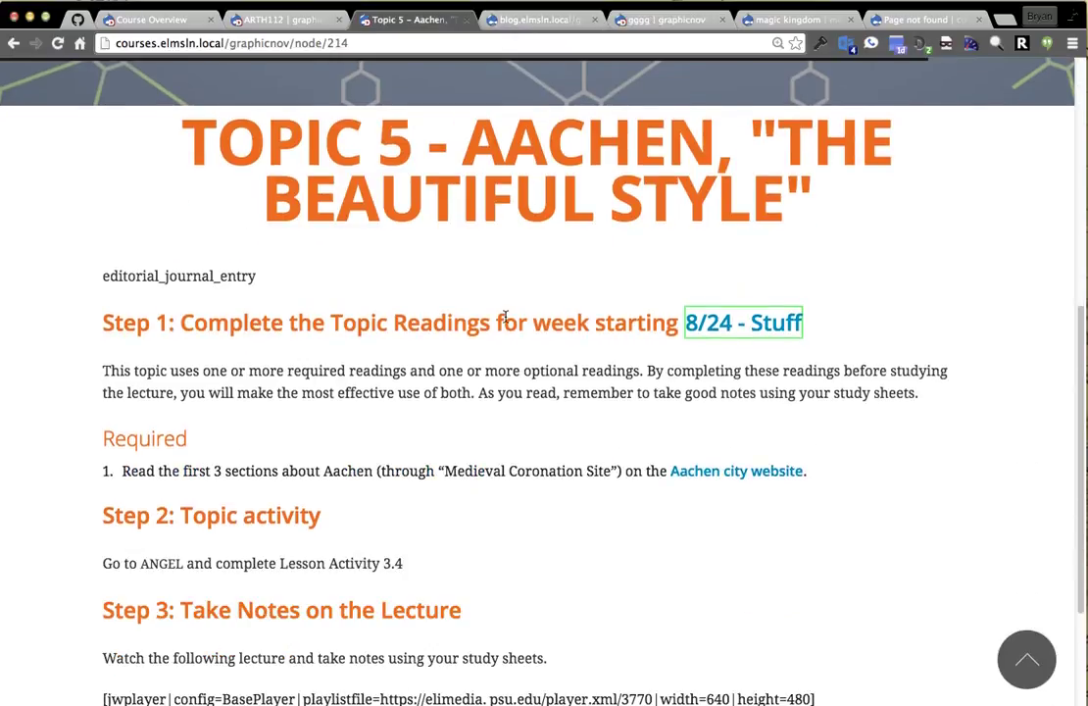
{"action": "left_click_drag", "start_coordinate": [102, 441], "coordinate": [477, 465]}
{"action": "left_click", "coordinate": [497, 463]}
{"action": "scroll", "coordinate": [511, 467], "scroll_direction": "down", "scroll_amount": 1}
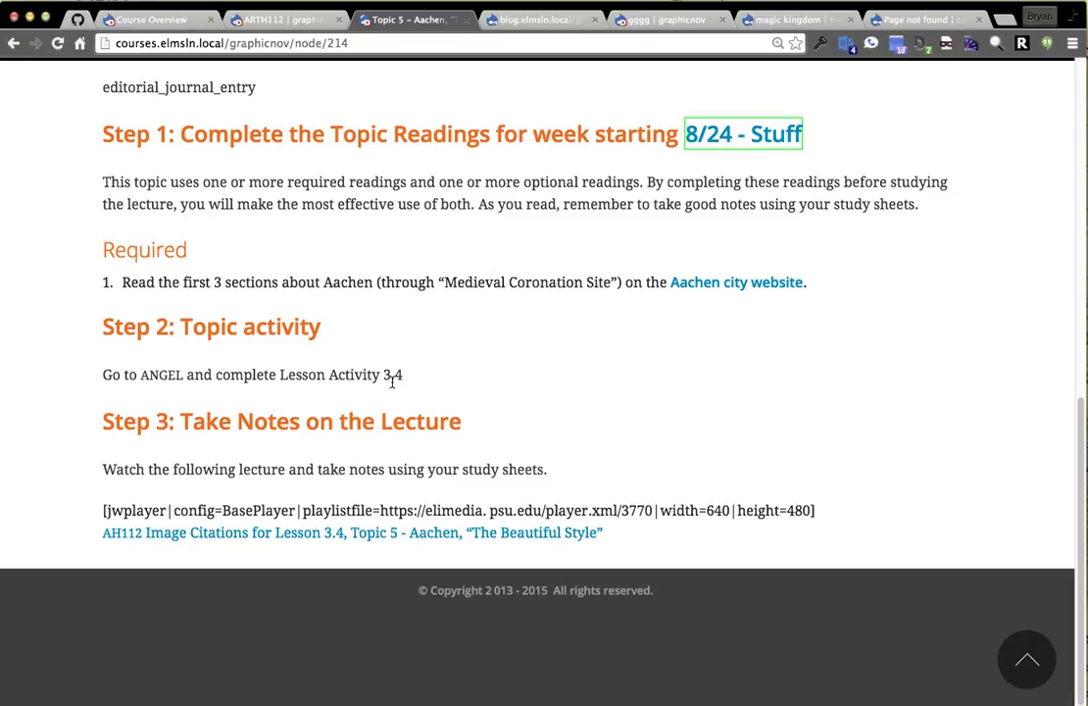
Strip 'node/214' from the Topic 5 page address to load the course Overview.
{"action": "left_click", "coordinate": [662, 20]}
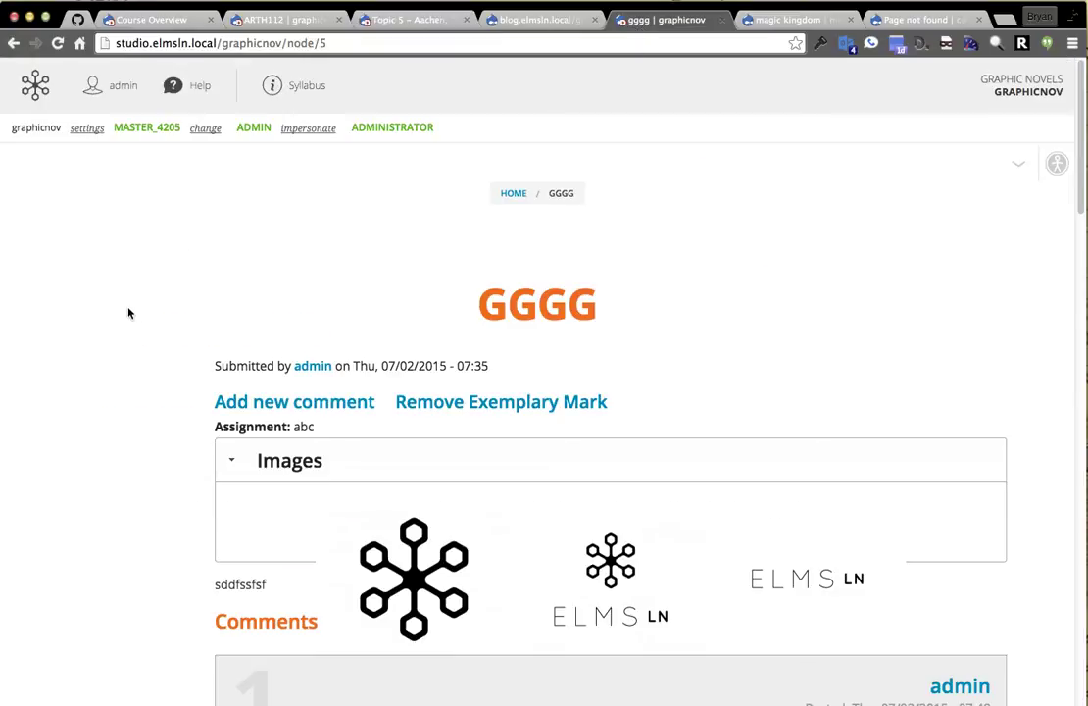
{"action": "left_click", "coordinate": [396, 20]}
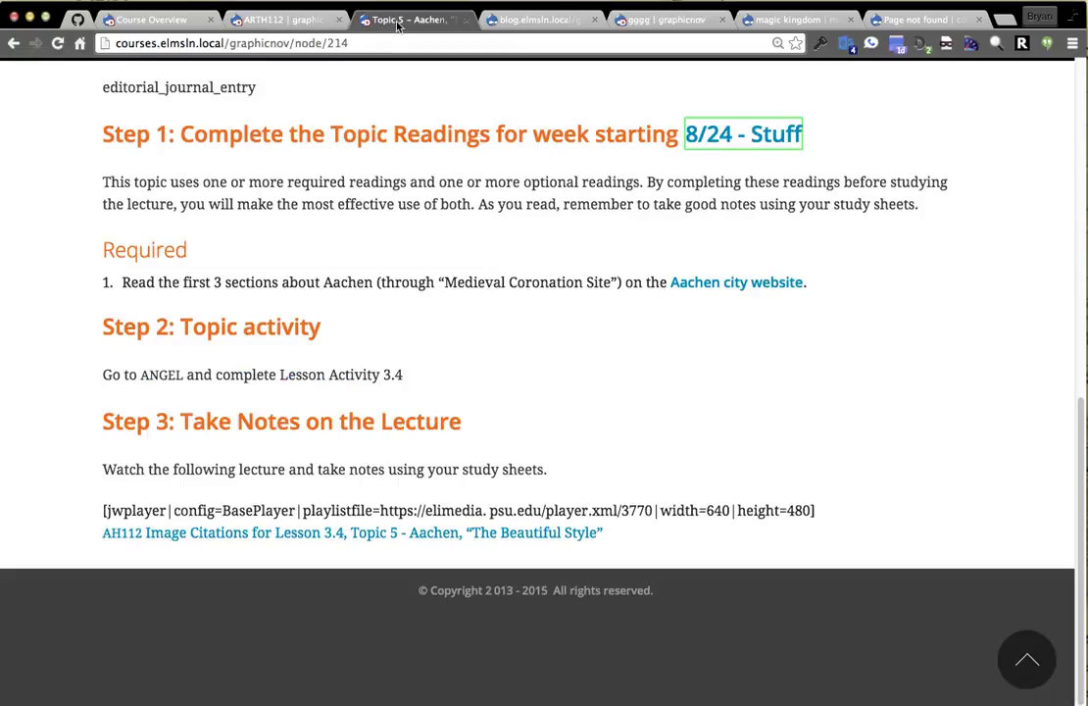
{"action": "scroll", "coordinate": [575, 468], "scroll_direction": "up", "scroll_amount": 5}
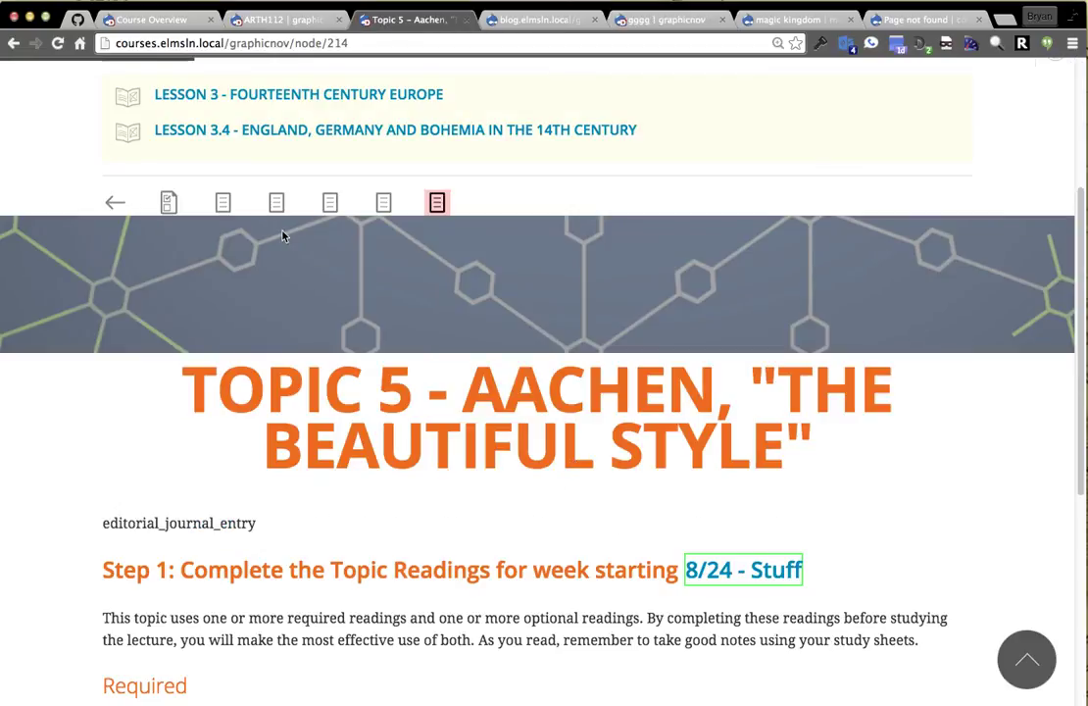
{"action": "scroll", "coordinate": [384, 386], "scroll_direction": "up", "scroll_amount": 3}
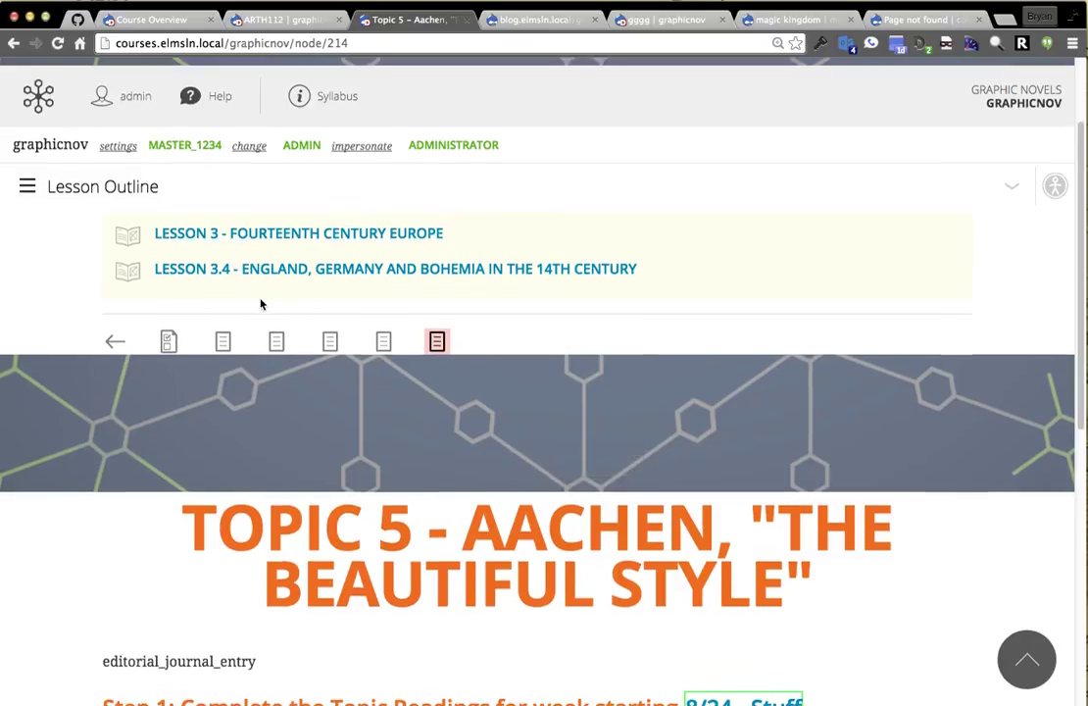
{"action": "scroll", "coordinate": [259, 304], "scroll_direction": "up", "scroll_amount": 3}
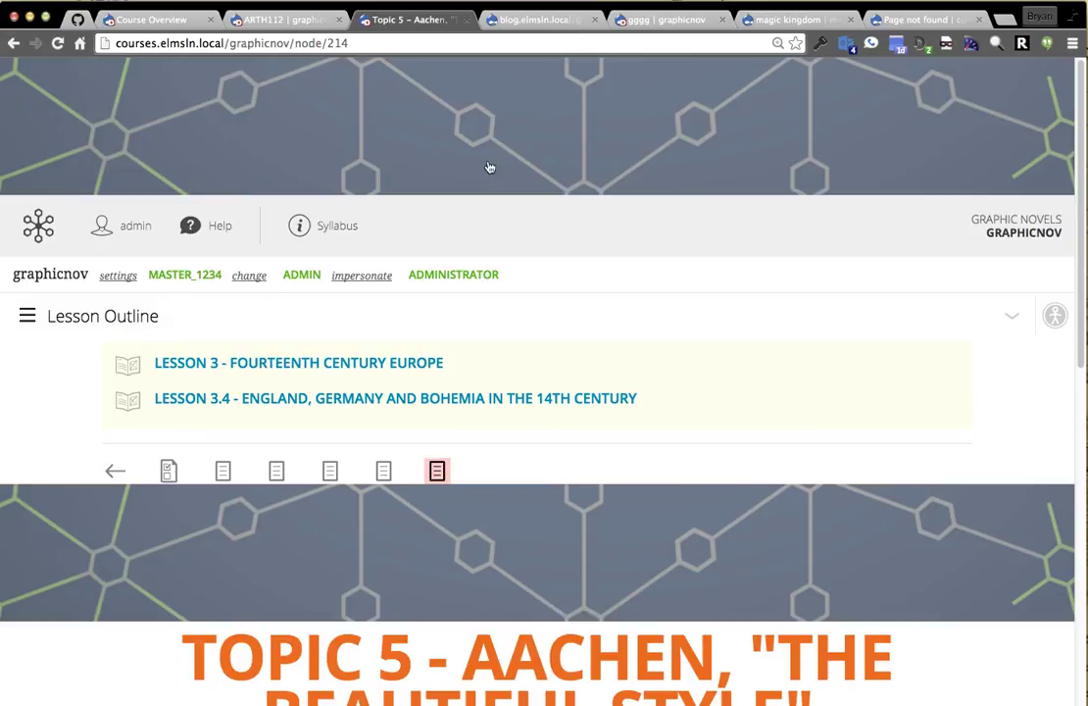
{"action": "left_click_drag", "start_coordinate": [287, 44], "coordinate": [477, 45]}
{"action": "key", "text": "BackSpace"}
{"action": "key", "text": "Return"}
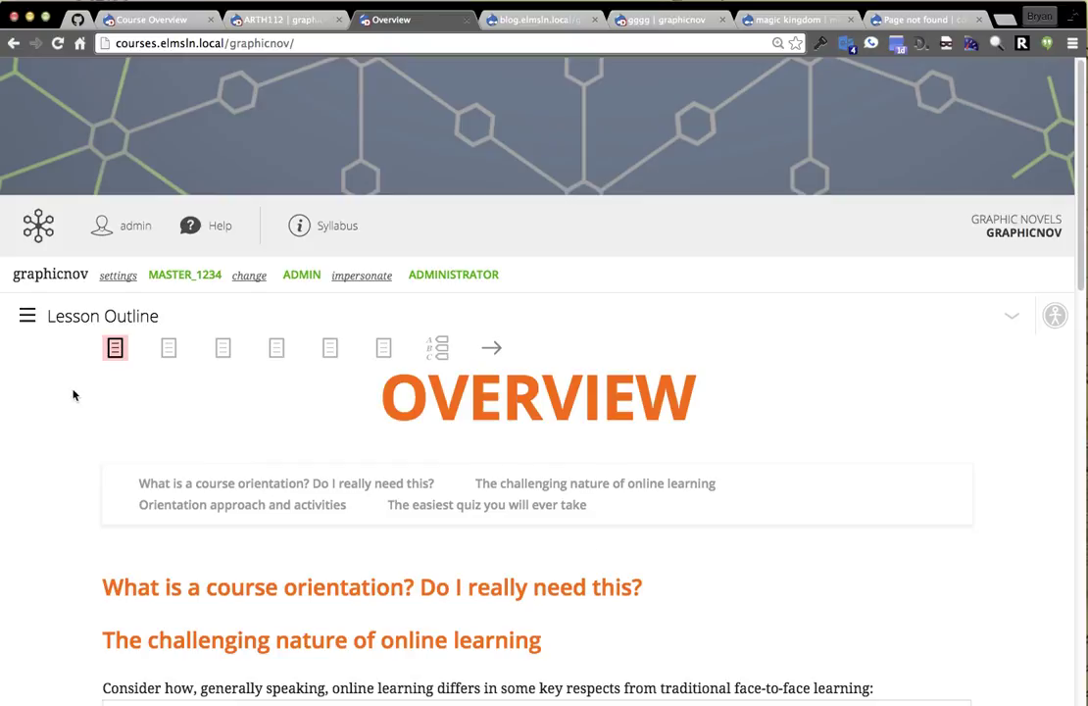
Go to Studio under GRAPHICNOV SERVICES via the ELMS logo's navigation panel.
{"action": "left_click", "coordinate": [40, 231]}
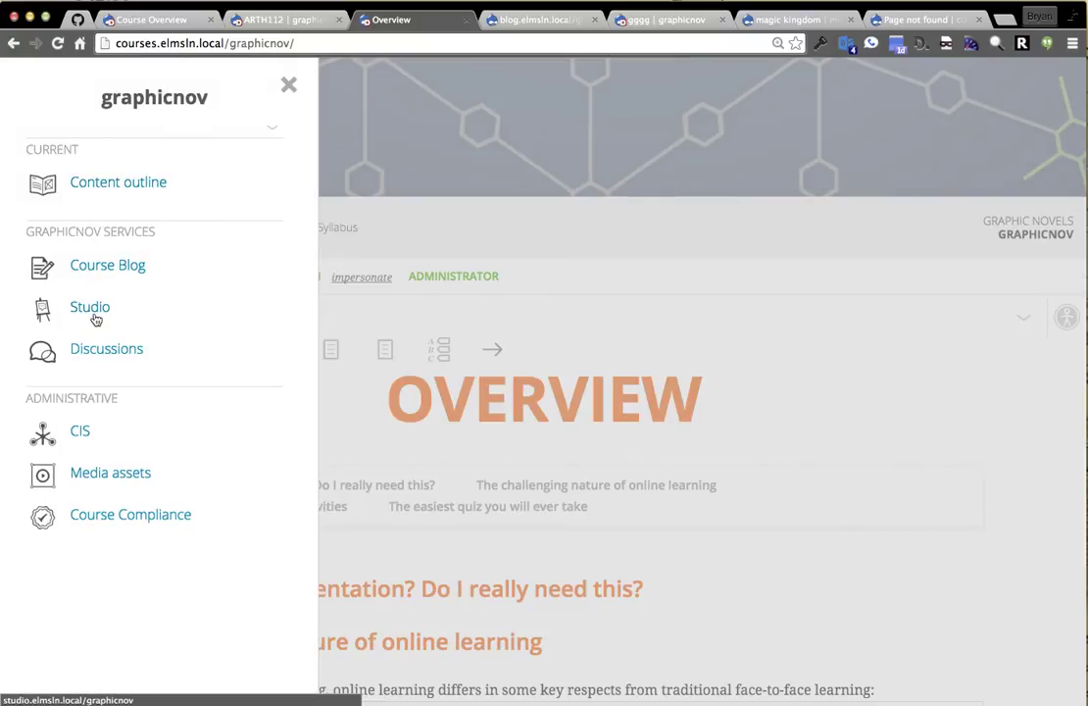
{"action": "left_click", "coordinate": [89, 318]}
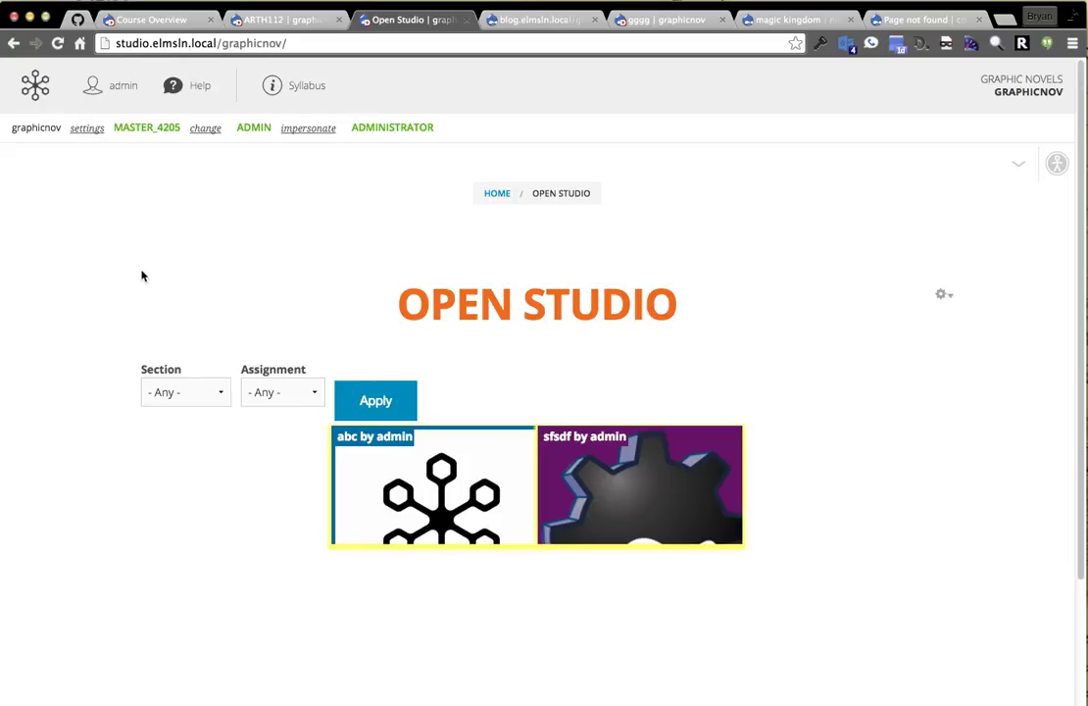
Open the 'abc by admin' tile to show the GGGG submission.
{"action": "left_click", "coordinate": [402, 470]}
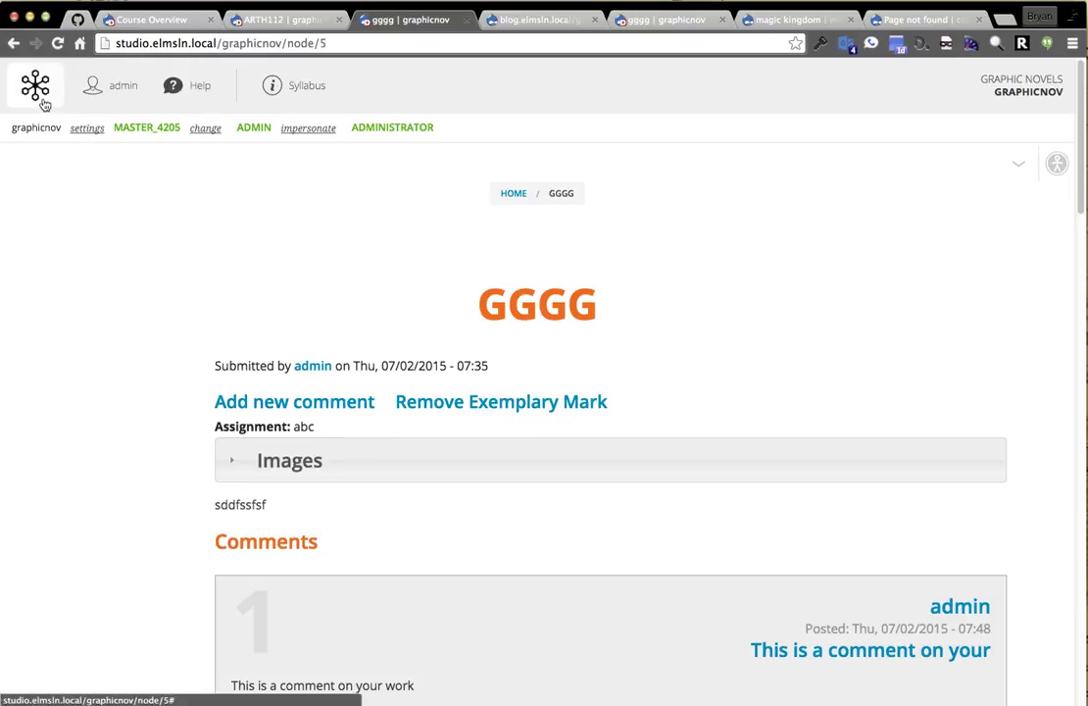
Visit Studio and the Content outline, then open the course's Discussions forum.
{"action": "left_click", "coordinate": [44, 104]}
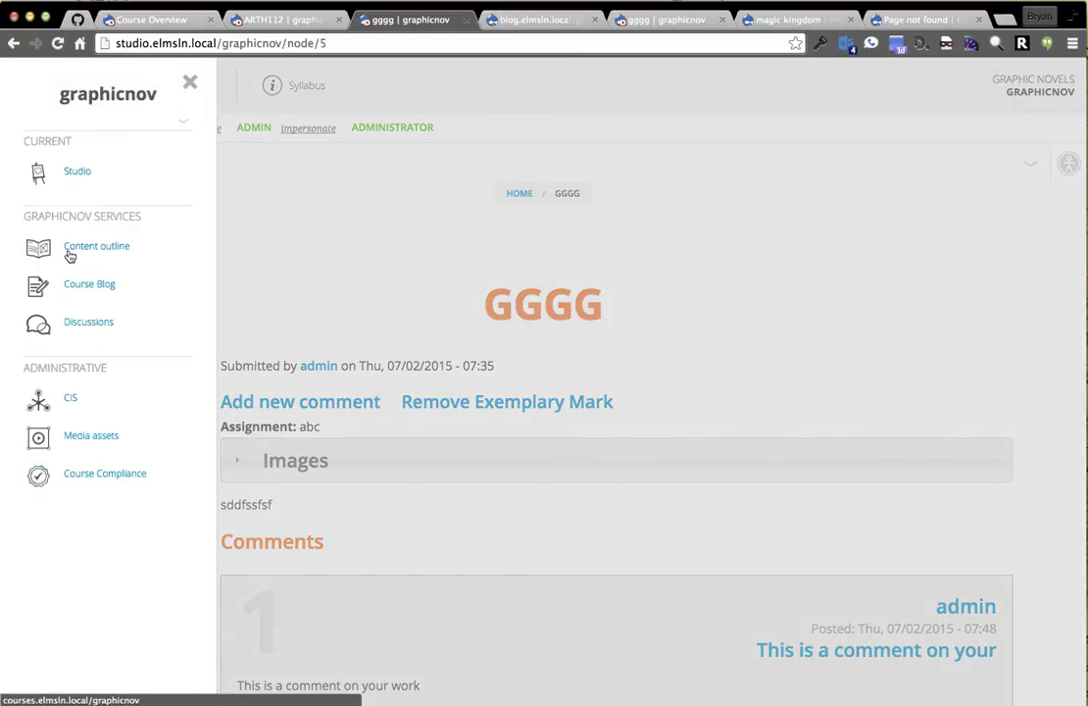
{"action": "left_click", "coordinate": [79, 177]}
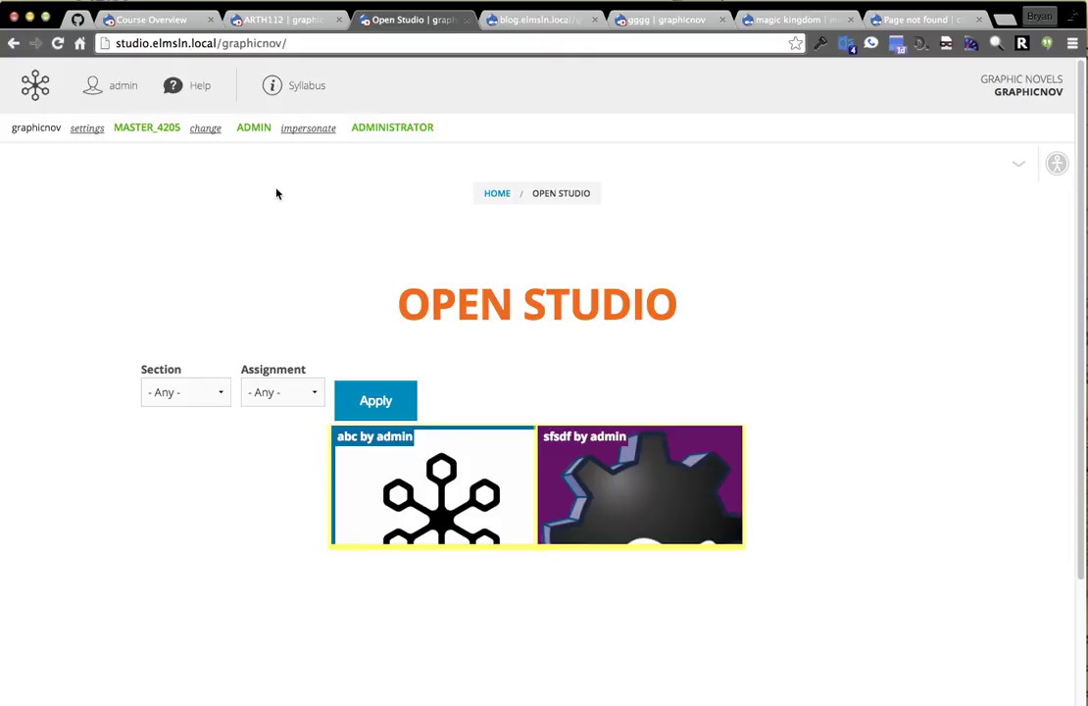
{"action": "left_click", "coordinate": [36, 84]}
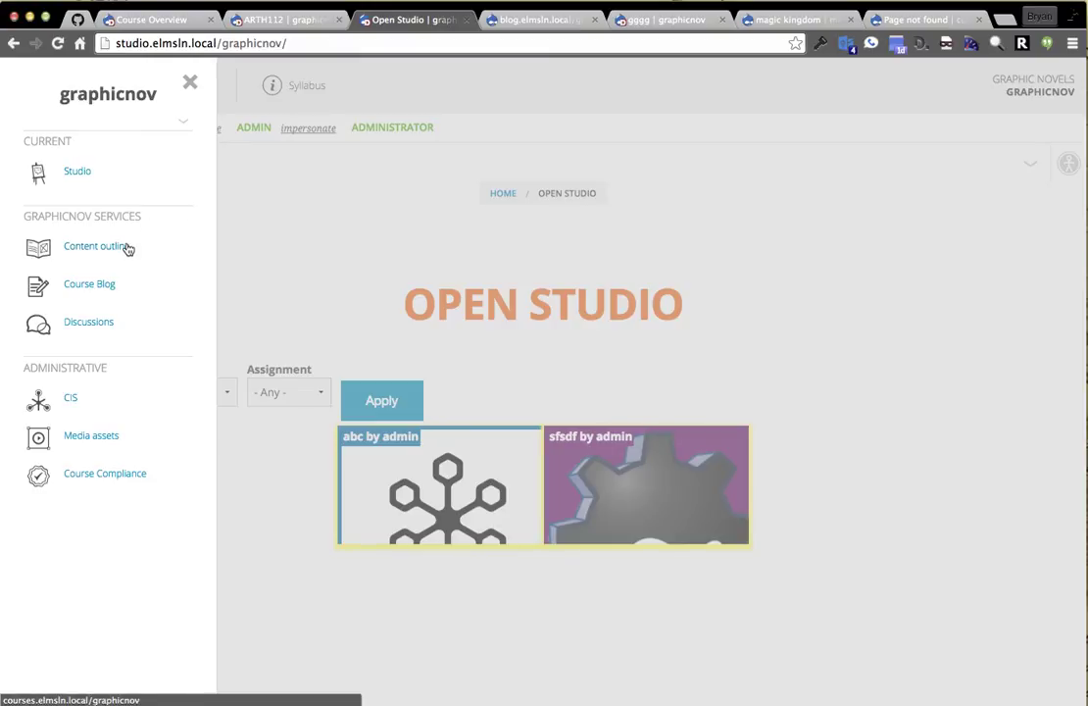
{"action": "left_click", "coordinate": [77, 257]}
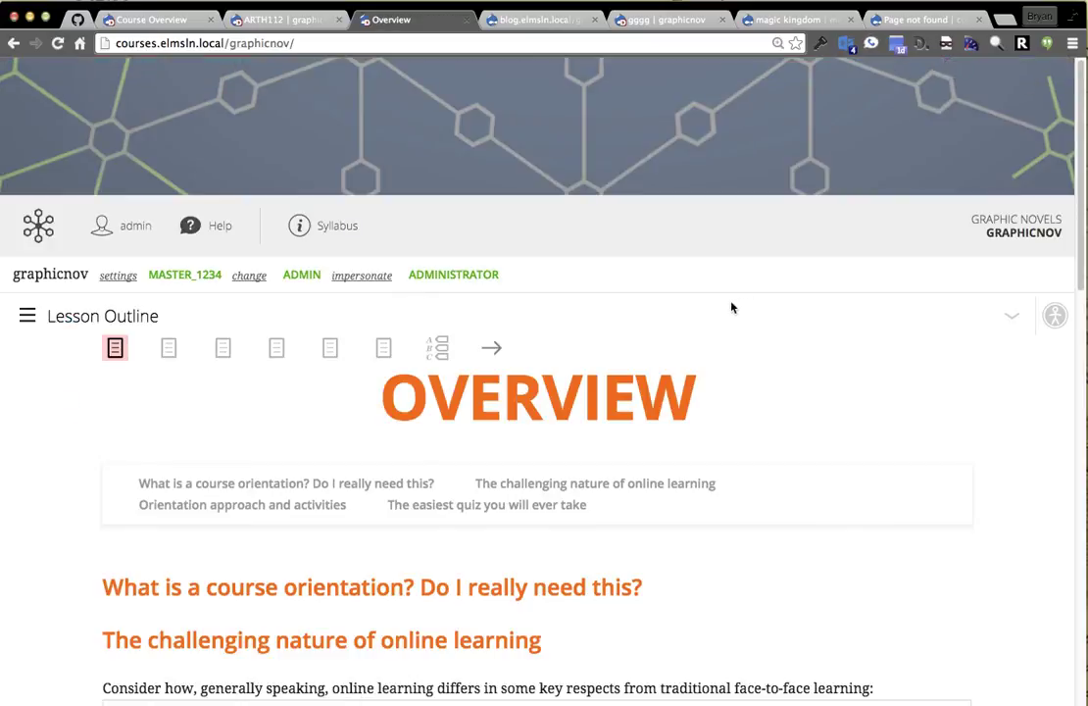
{"action": "left_click", "coordinate": [39, 233]}
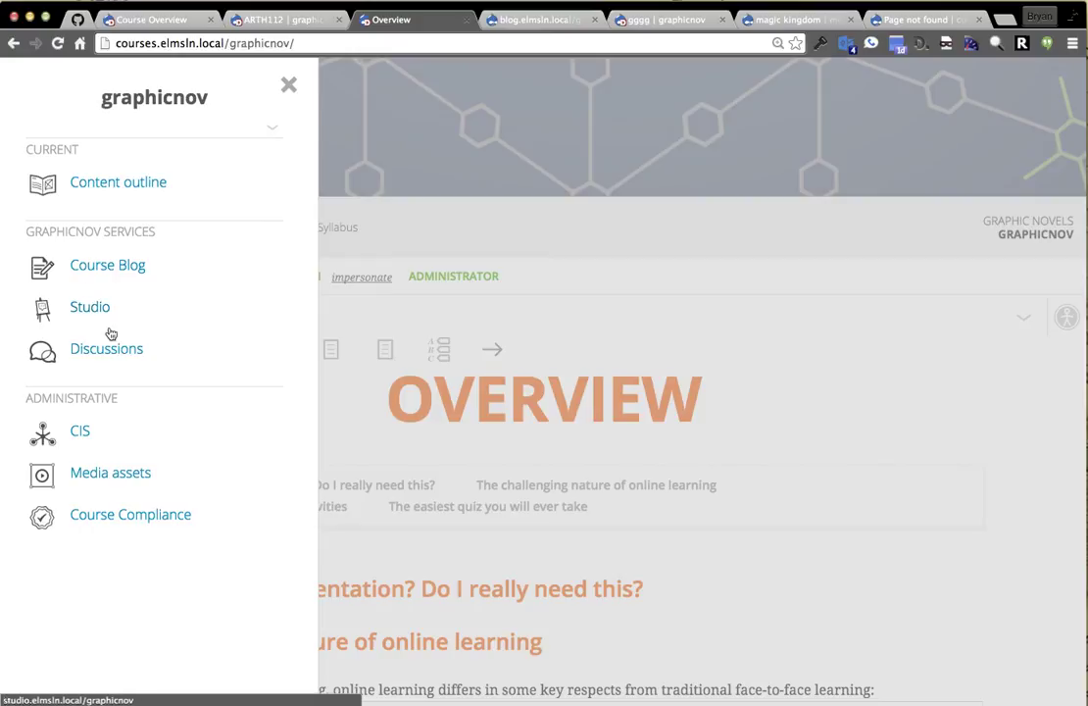
{"action": "left_click", "coordinate": [109, 351]}
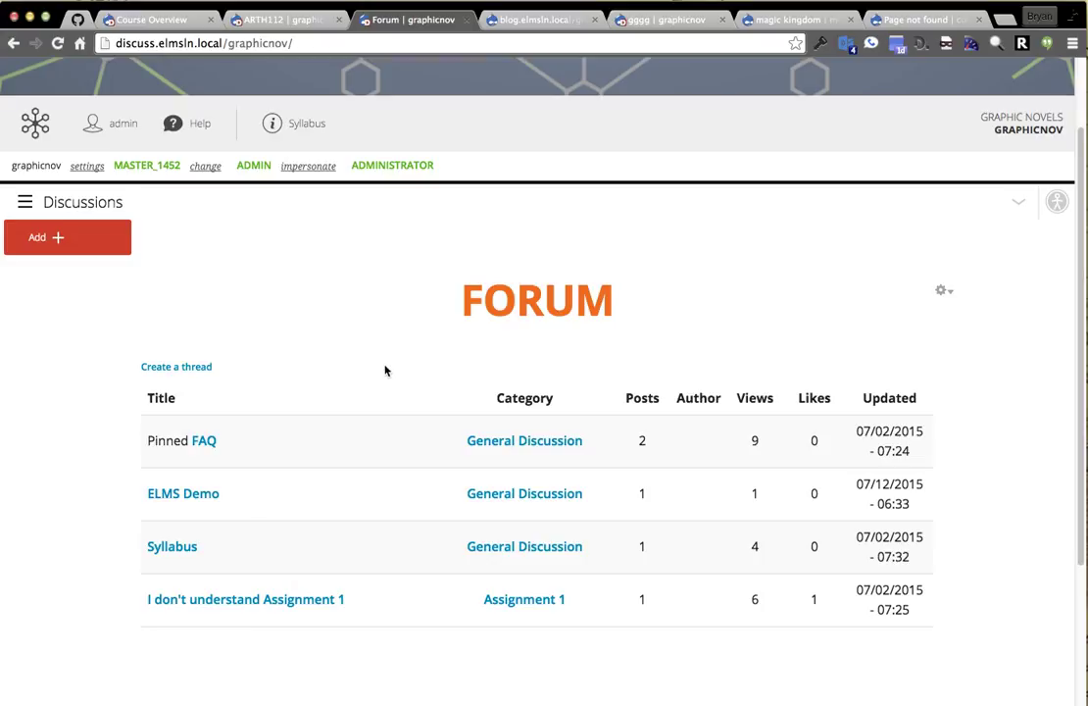
Open the discussion thread types list from the admin menu.
{"action": "scroll", "coordinate": [385, 371], "scroll_direction": "up", "scroll_amount": 2}
{"action": "mouse_move", "coordinate": [172, 79]}
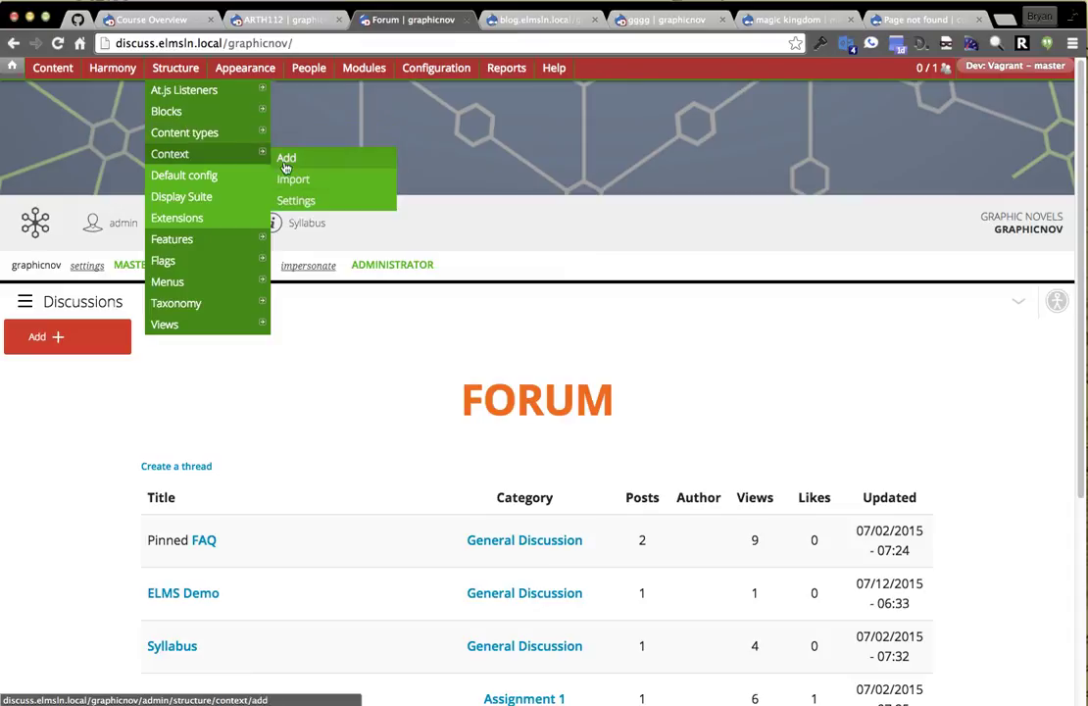
{"action": "mouse_move", "coordinate": [189, 132]}
{"action": "mouse_move", "coordinate": [108, 72]}
{"action": "mouse_move", "coordinate": [117, 93]}
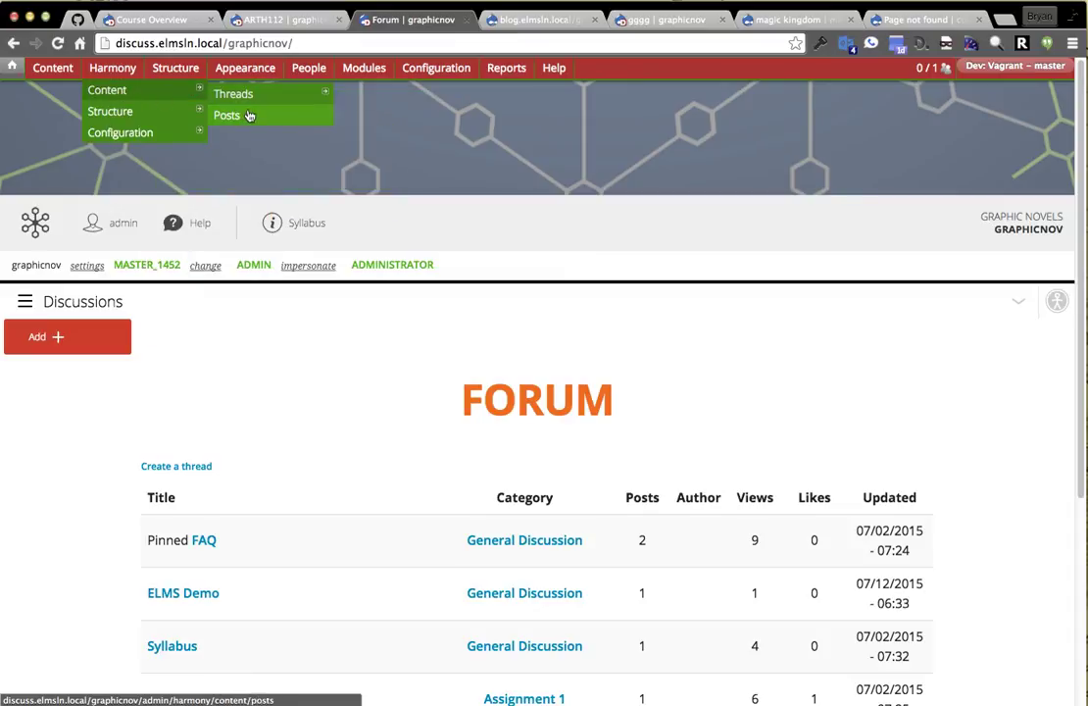
{"action": "mouse_move", "coordinate": [162, 111]}
{"action": "mouse_move", "coordinate": [260, 114]}
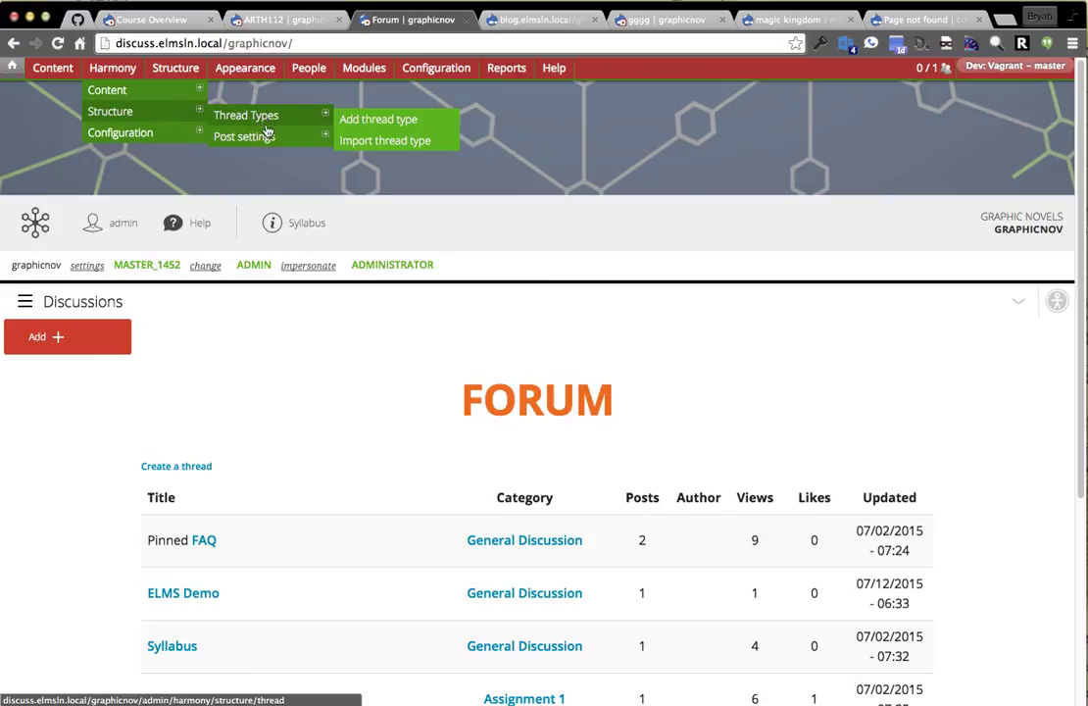
{"action": "left_click", "coordinate": [263, 121]}
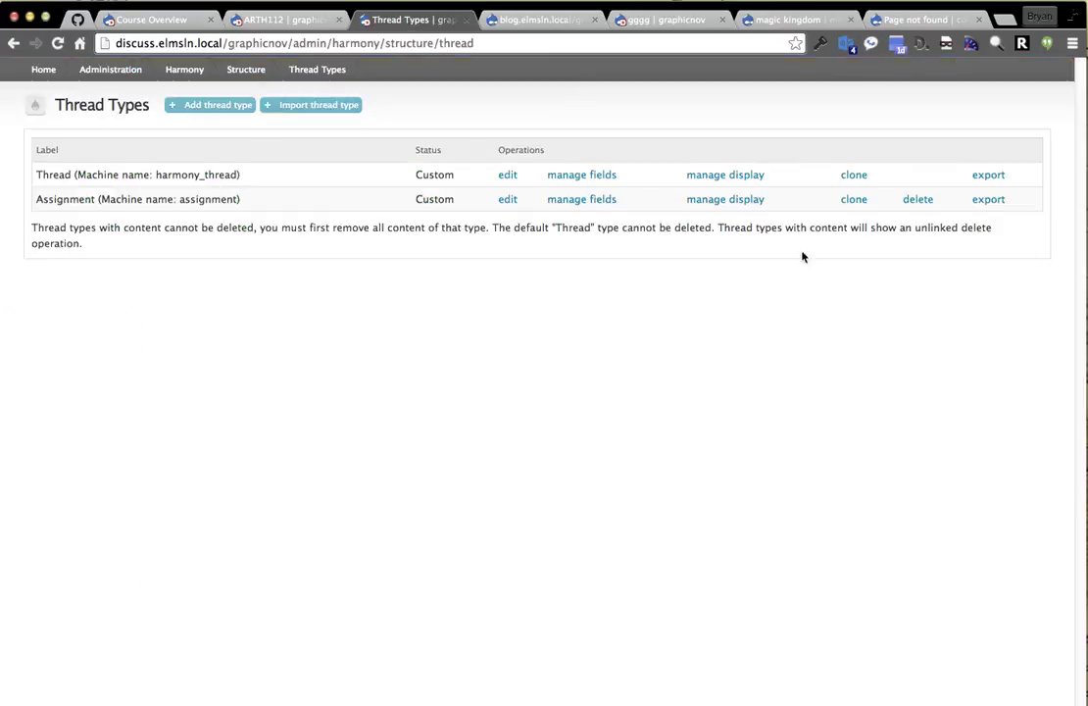
Choose Image as the new Thread Types field's type, then return to the forum home.
{"action": "left_click", "coordinate": [582, 177]}
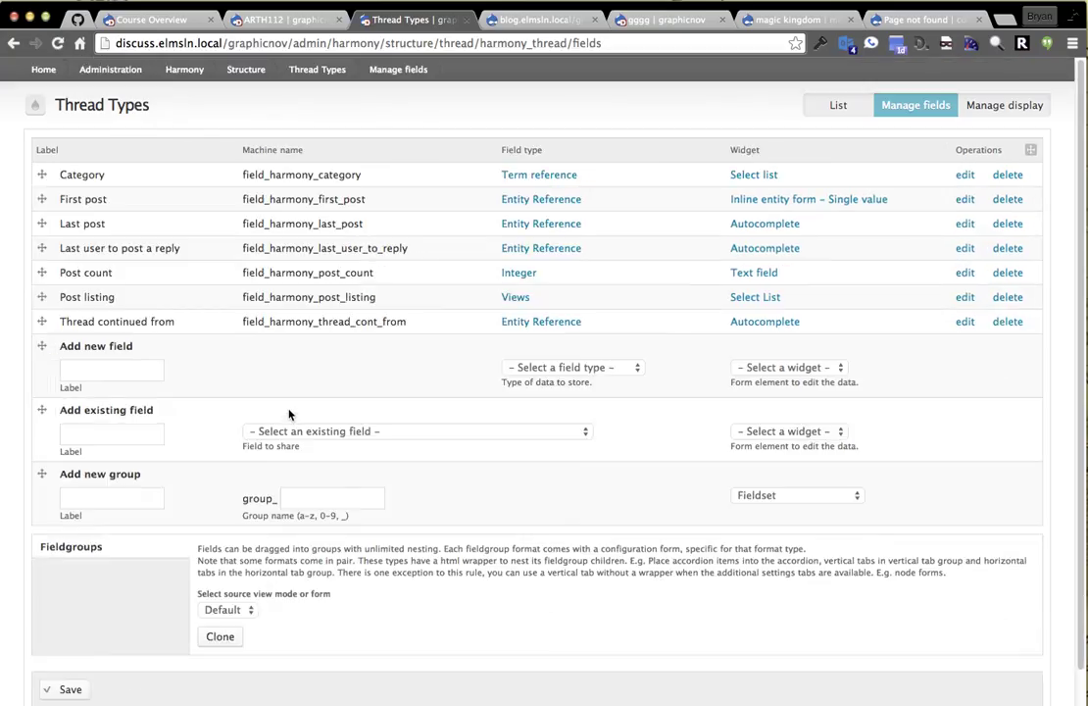
{"action": "left_click", "coordinate": [568, 367]}
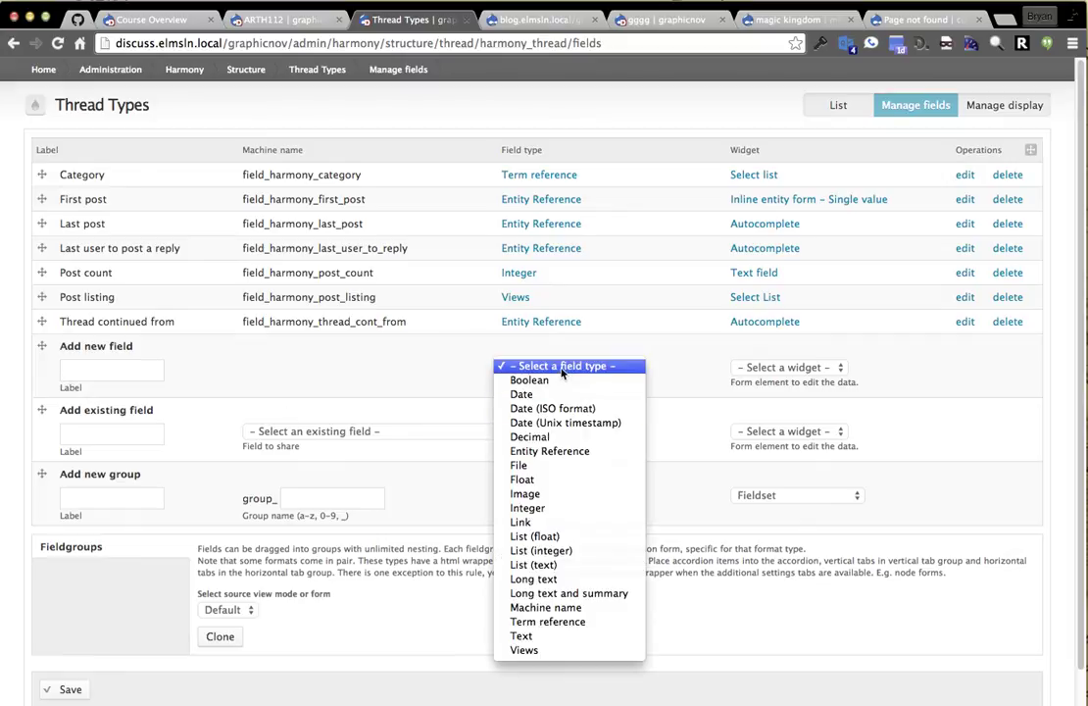
{"action": "left_click", "coordinate": [602, 494]}
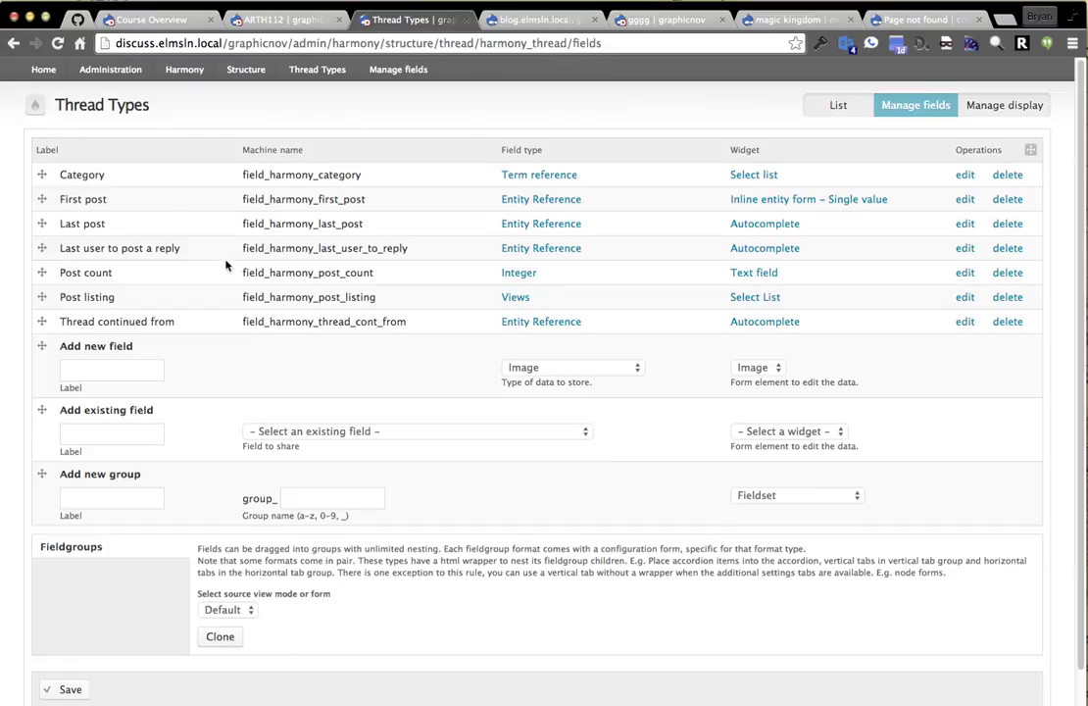
{"action": "left_click", "coordinate": [55, 82]}
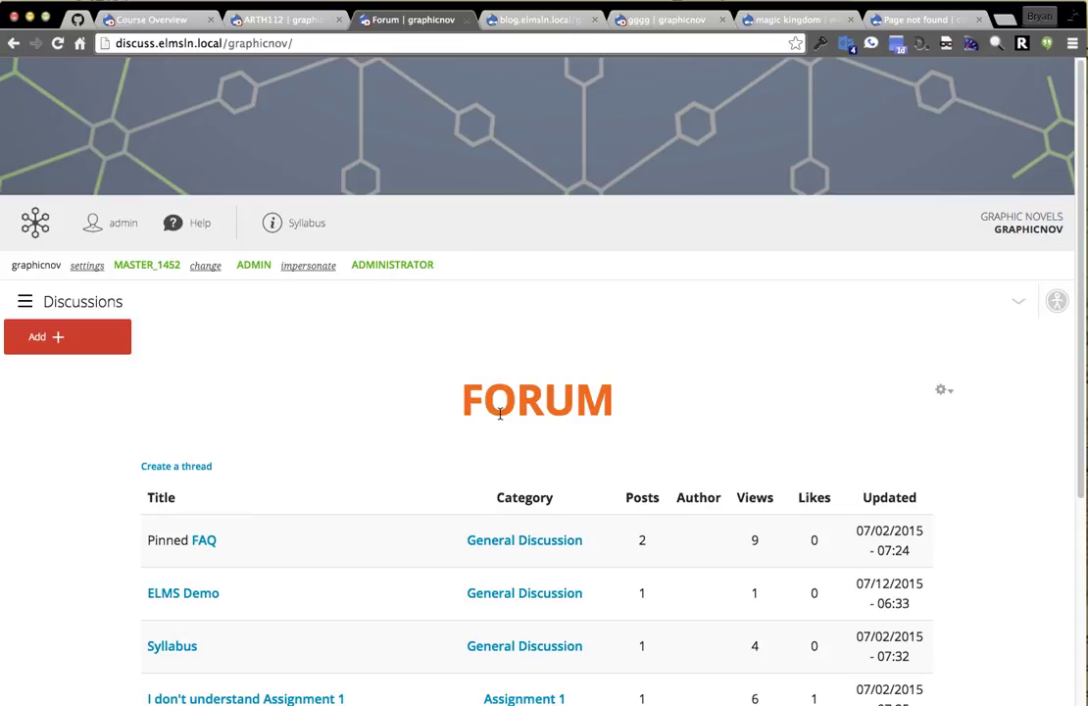
Close the blog XML page and the GGGG page.
{"action": "left_click", "coordinate": [546, 20]}
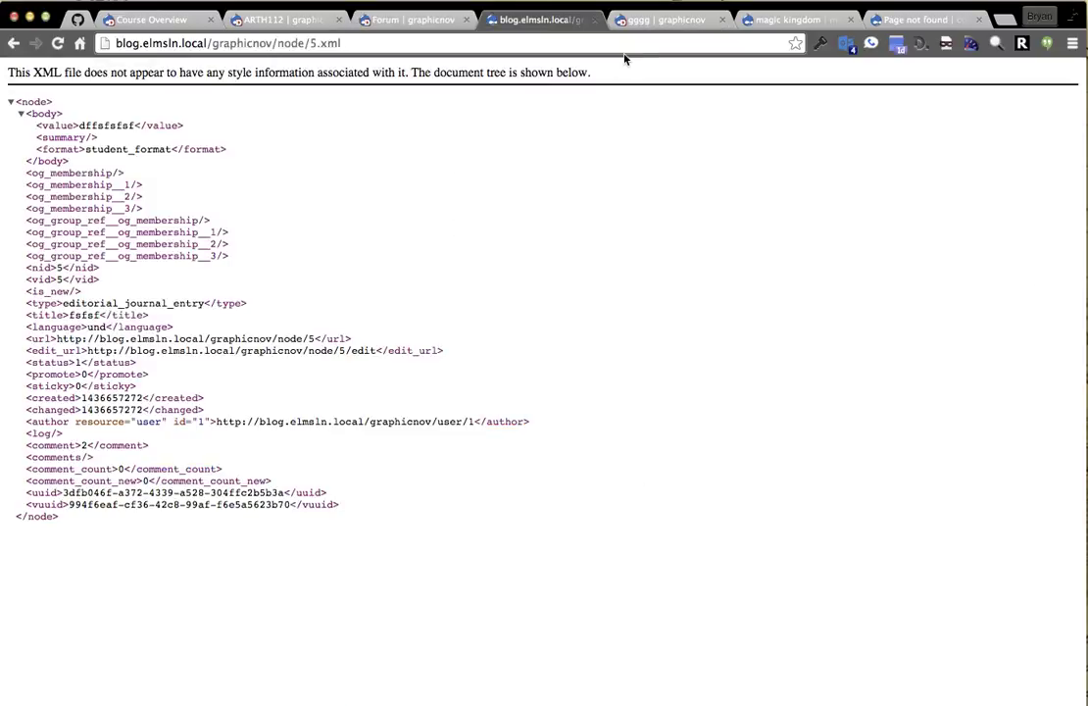
{"action": "key", "text": "super+w"}
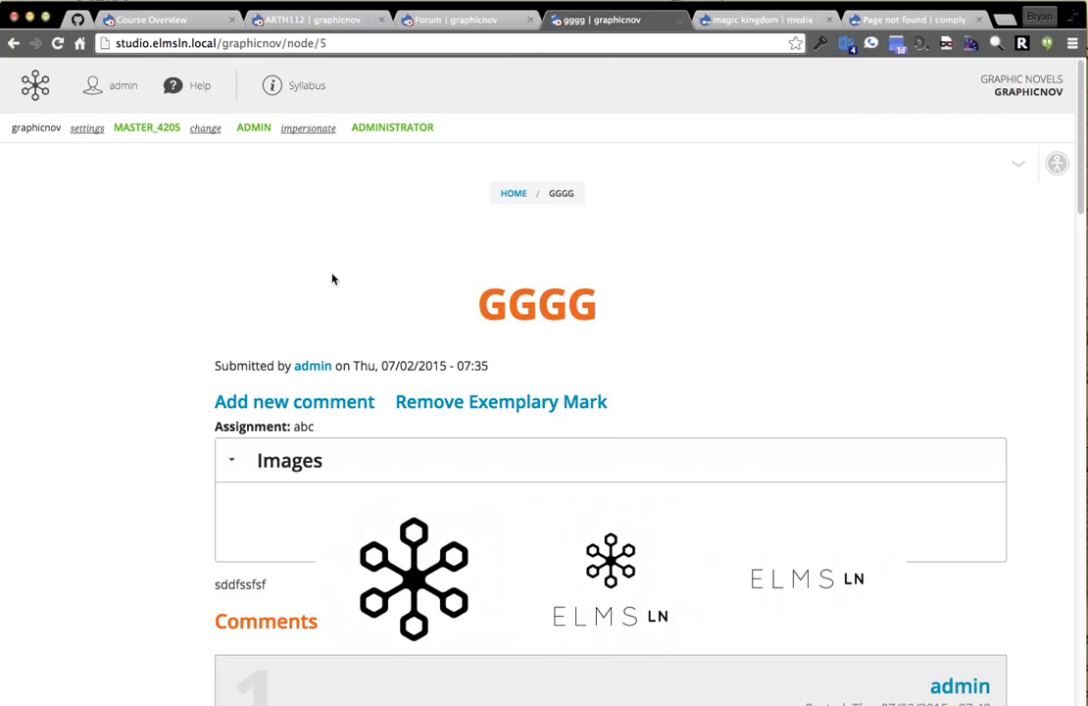
{"action": "key", "text": "super+w"}
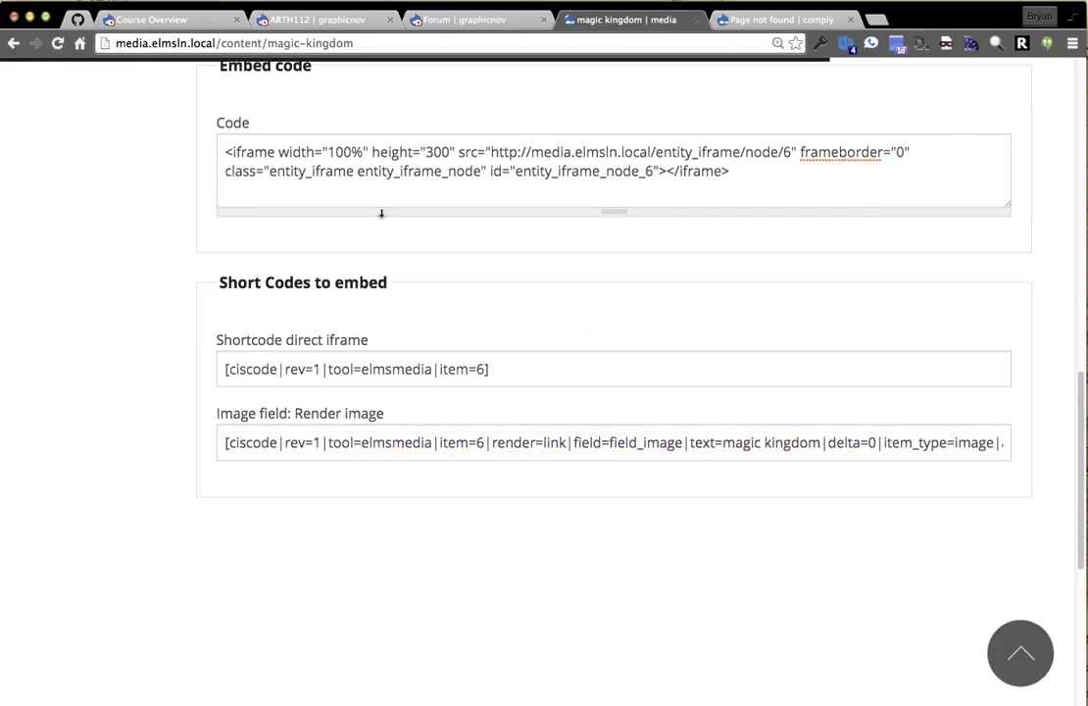
Start new Interactive content from the media site's Add menu.
{"action": "scroll", "coordinate": [197, 196], "scroll_direction": "up", "scroll_amount": 20}
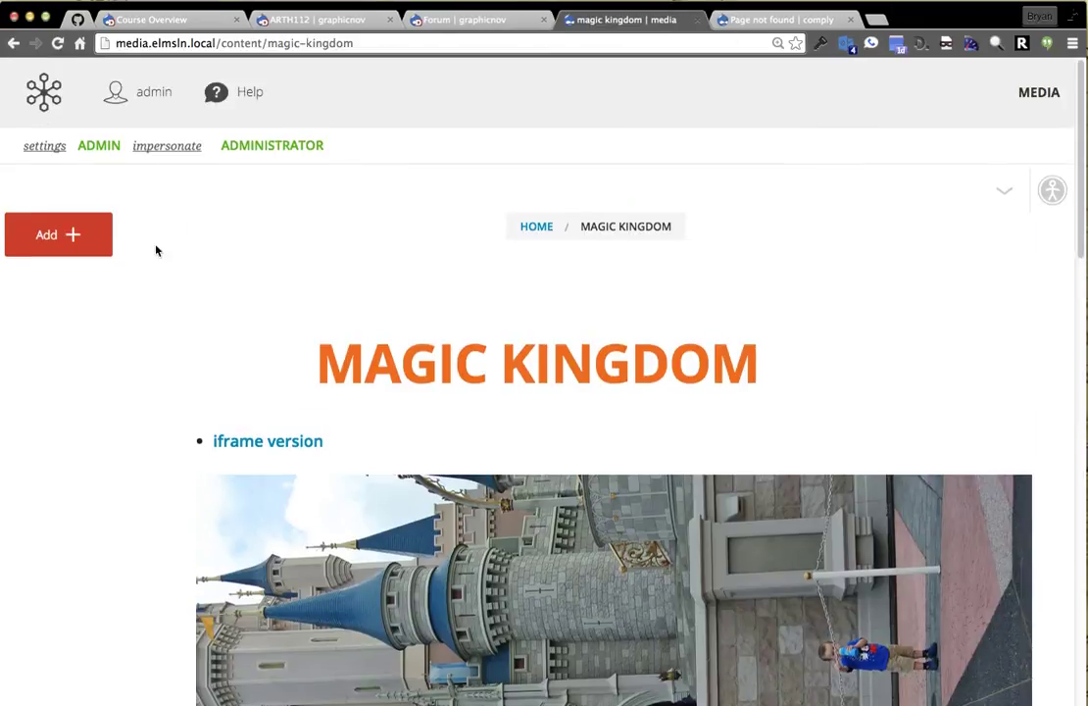
{"action": "left_click", "coordinate": [81, 243]}
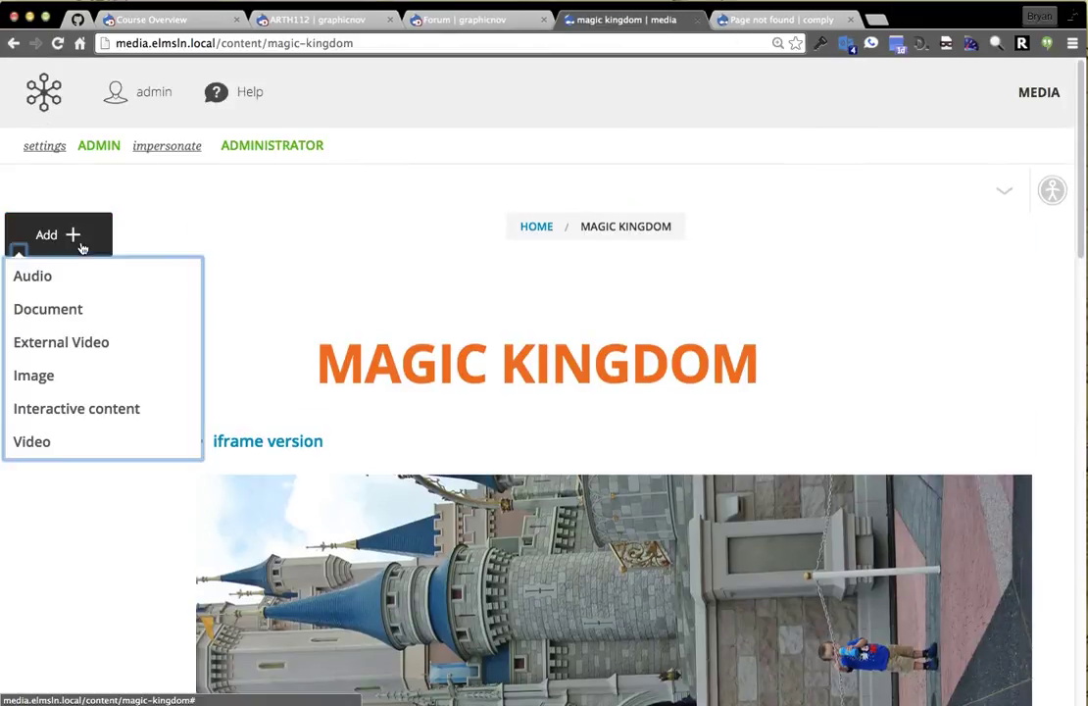
{"action": "left_click", "coordinate": [72, 411]}
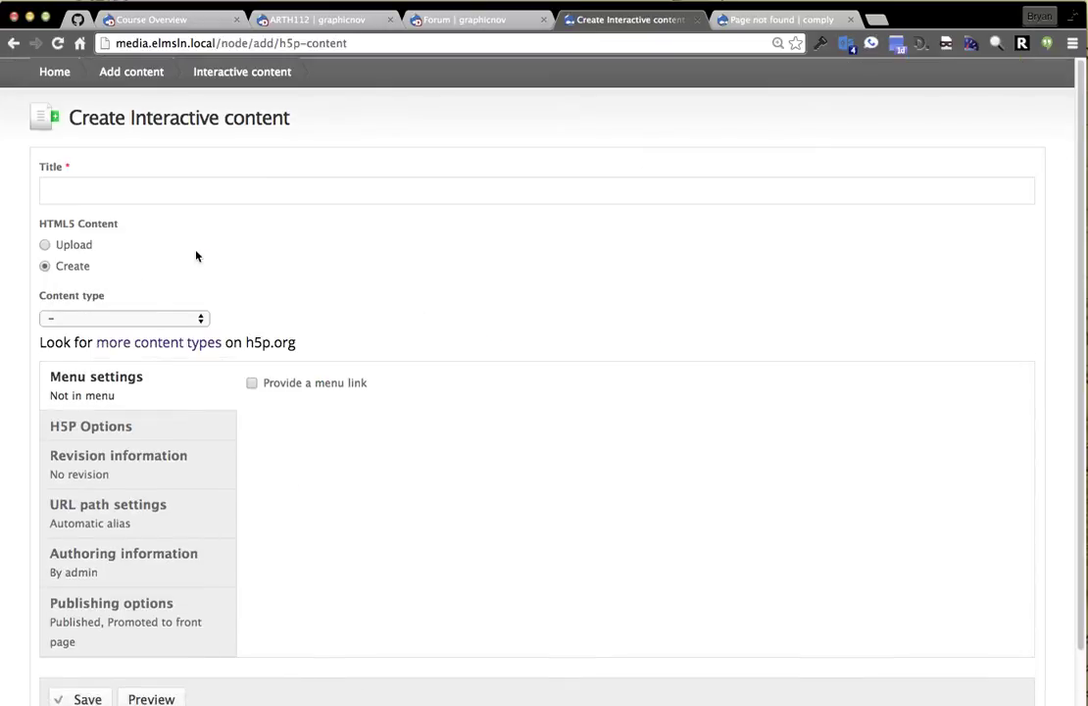
Title the new interactive content 'So media what' and open the content type list.
{"action": "left_click", "coordinate": [161, 199]}
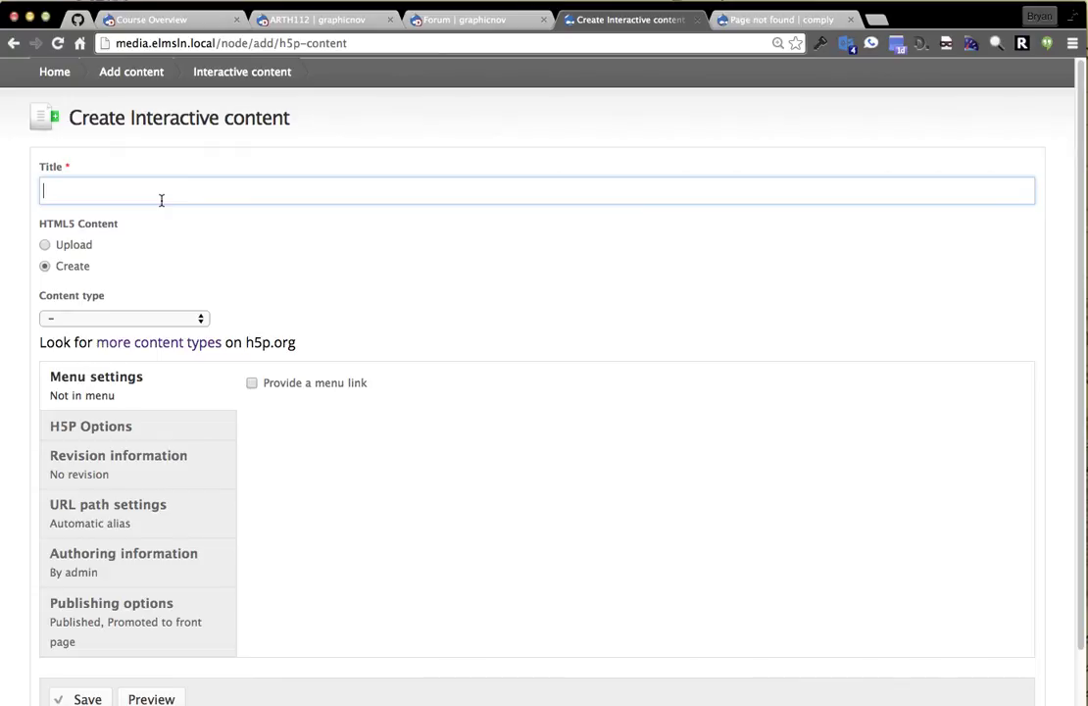
{"action": "type", "text": "So media what"}
{"action": "left_click", "coordinate": [134, 316]}
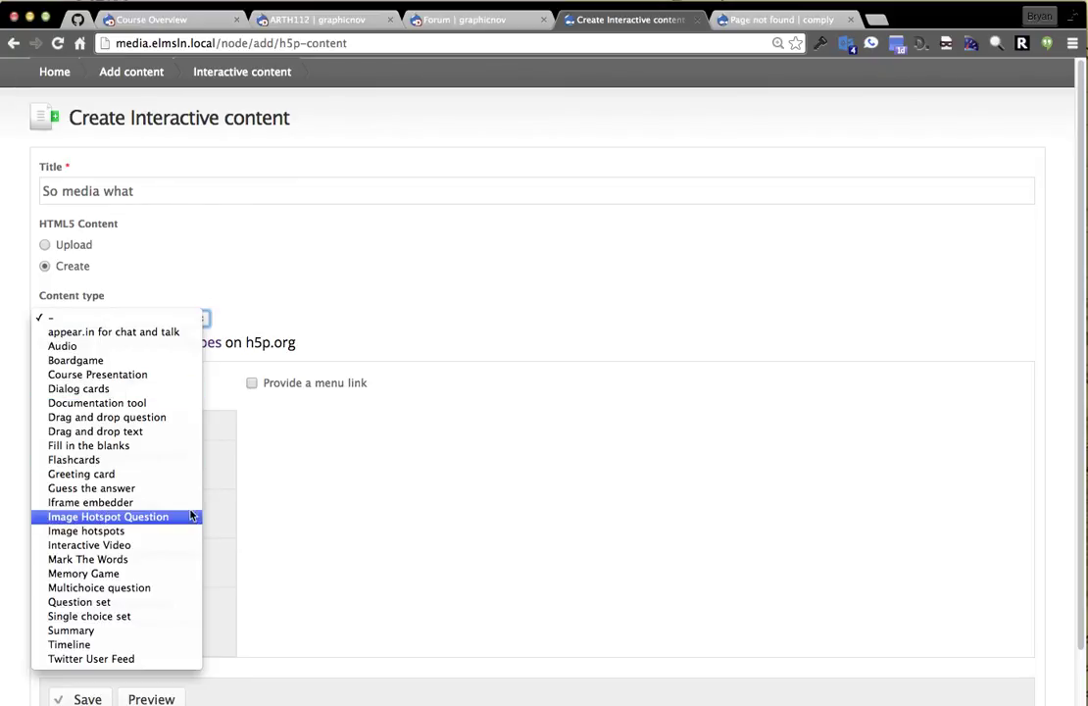
Make it an Interactive Video and insert the pasted YouTube URL as its video source.
{"action": "left_click", "coordinate": [171, 545]}
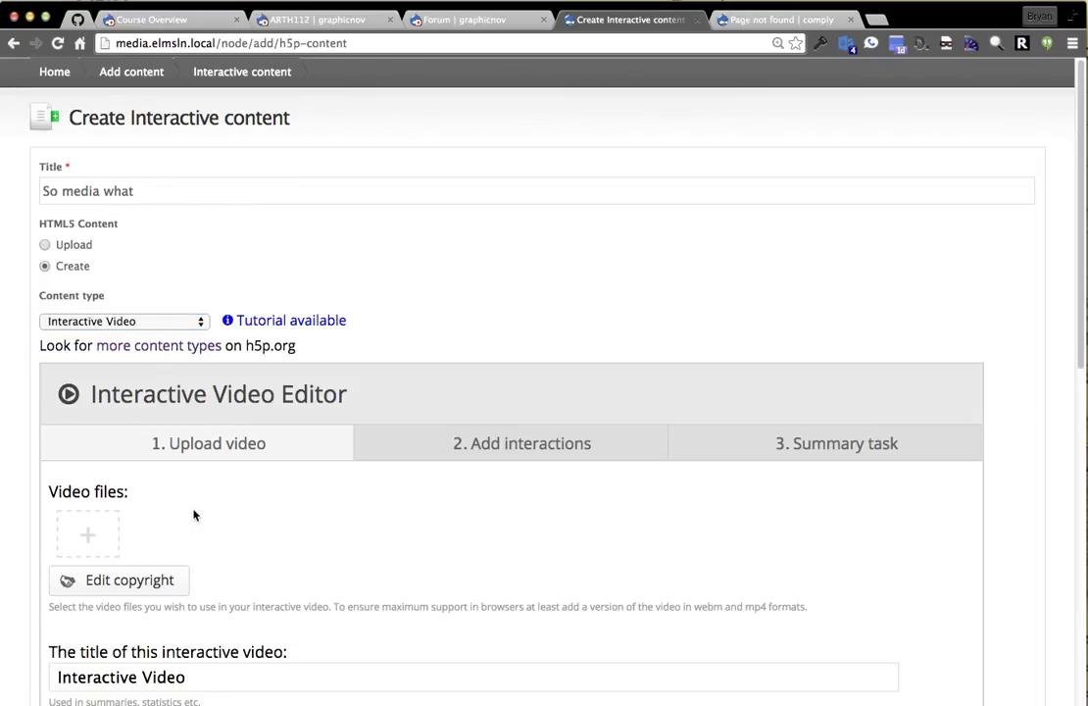
{"action": "left_click", "coordinate": [88, 534]}
{"action": "left_click", "coordinate": [435, 590]}
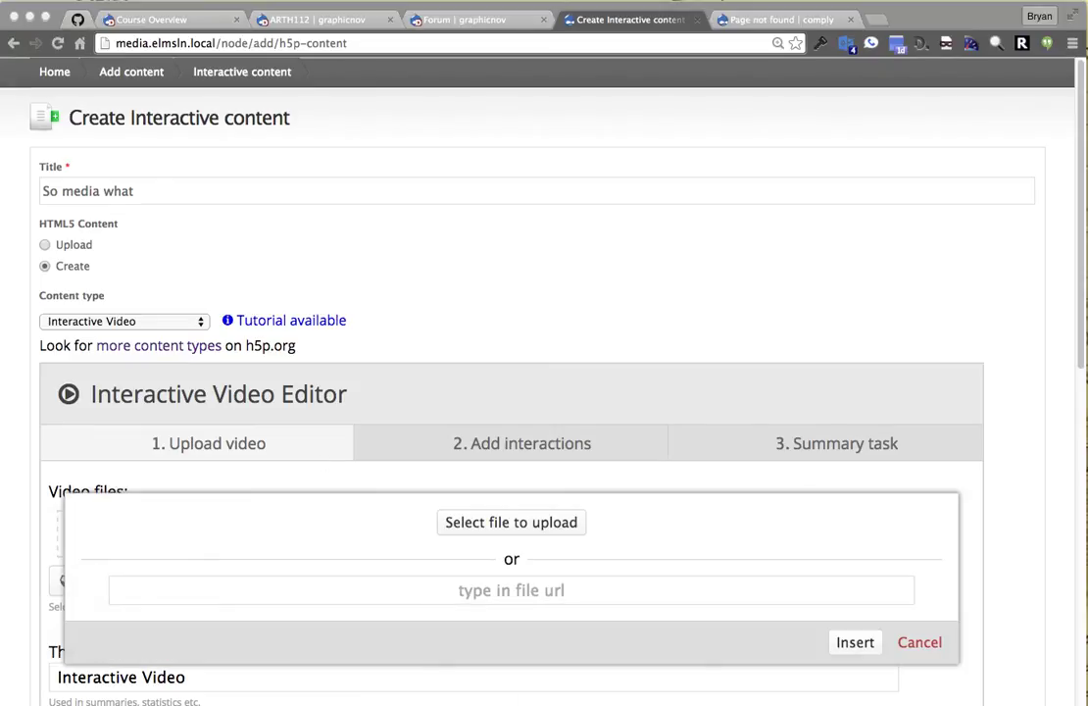
{"action": "type", "text": "https://www.youtube.com/watch?v=owOH5_rOtRs"}
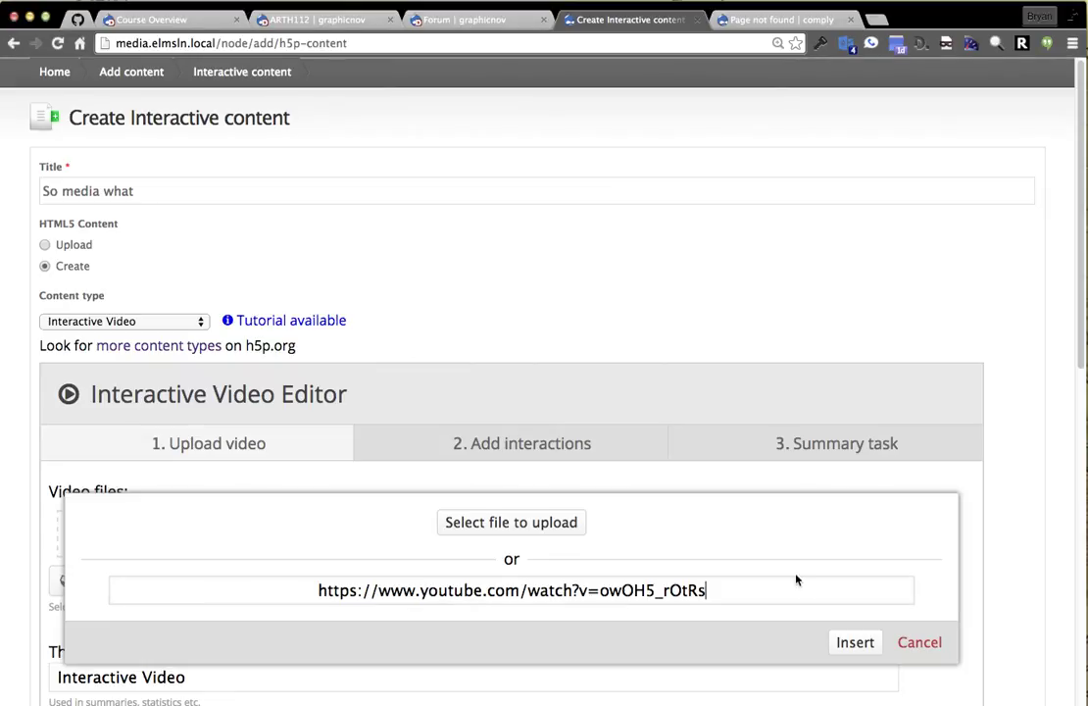
{"action": "left_click", "coordinate": [856, 644]}
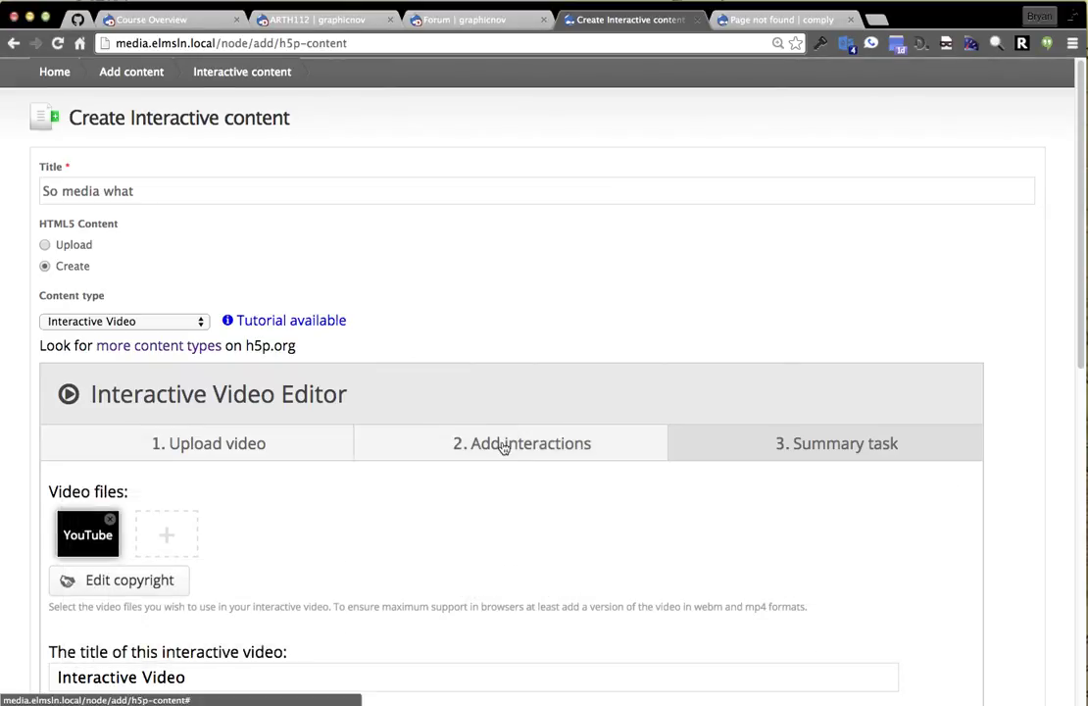
In the Add interactions step, skip through the video and pause it at 1:36.
{"action": "left_click", "coordinate": [503, 447]}
{"action": "scroll", "coordinate": [990, 250], "scroll_direction": "down", "scroll_amount": 2}
{"action": "scroll", "coordinate": [1020, 316], "scroll_direction": "down", "scroll_amount": 8}
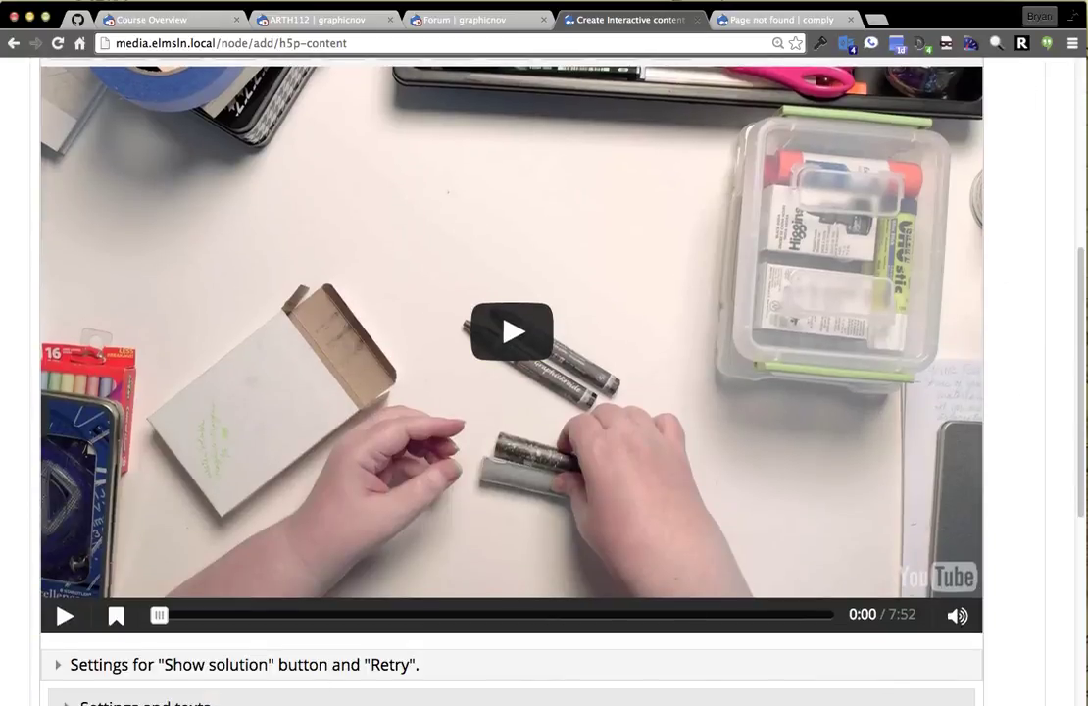
{"action": "scroll", "coordinate": [1037, 539], "scroll_direction": "up", "scroll_amount": 2}
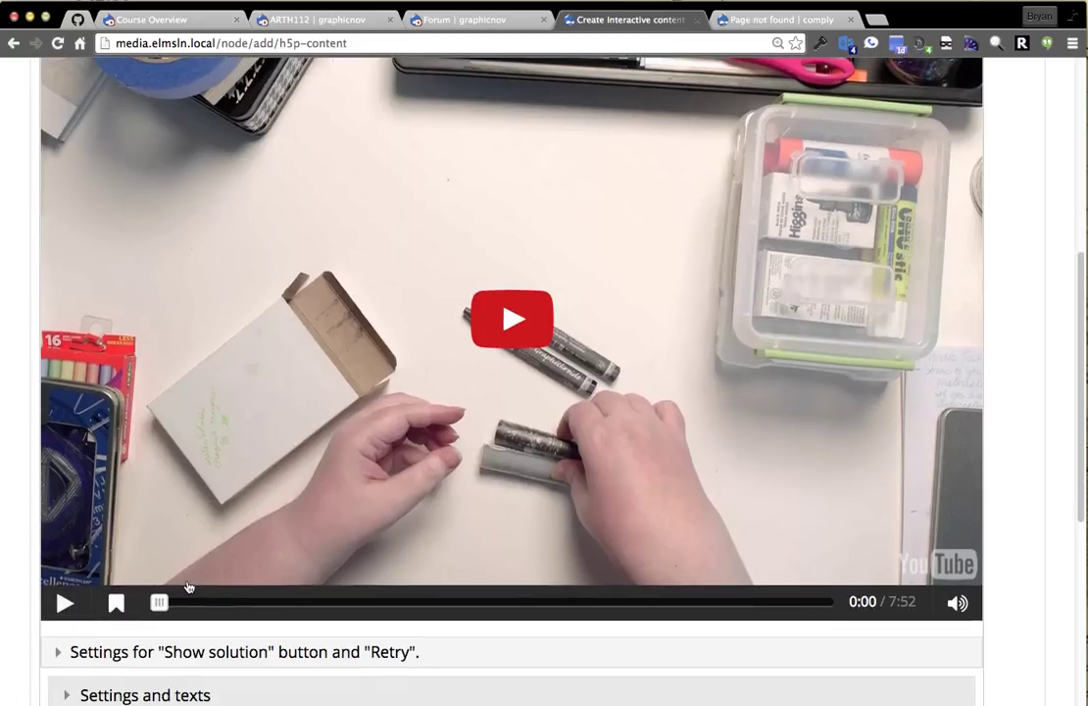
{"action": "scroll", "coordinate": [226, 422], "scroll_direction": "down", "scroll_amount": 2}
{"action": "left_click", "coordinate": [188, 604]}
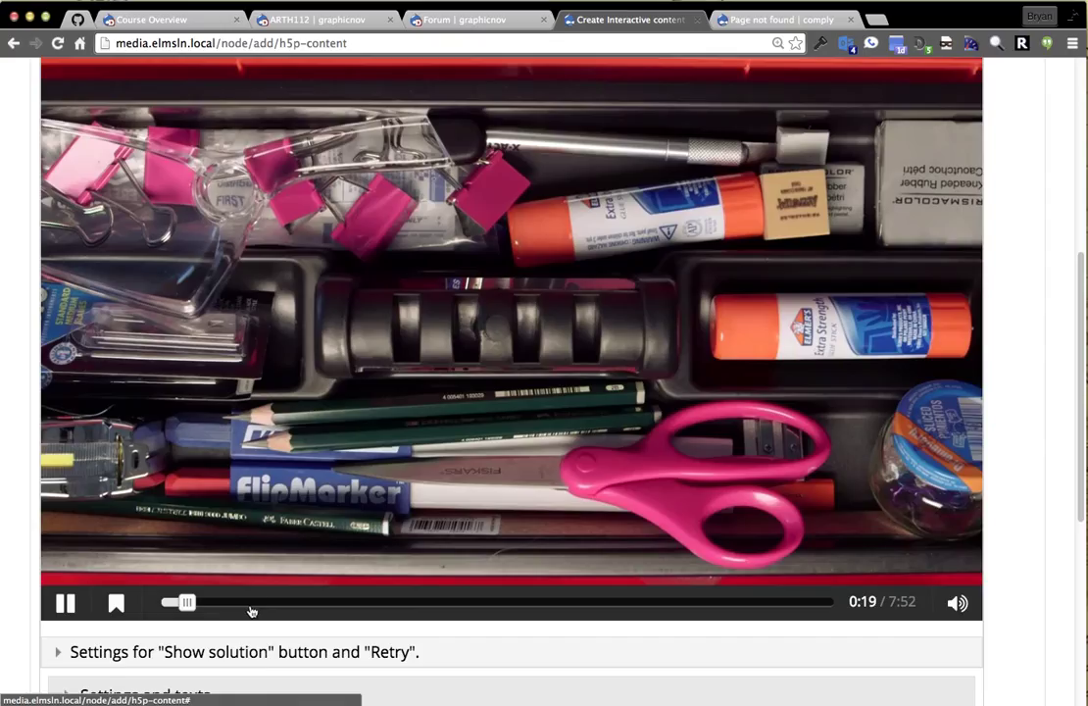
{"action": "left_click", "coordinate": [250, 607]}
{"action": "left_click", "coordinate": [295, 604]}
{"action": "left_click", "coordinate": [182, 310]}
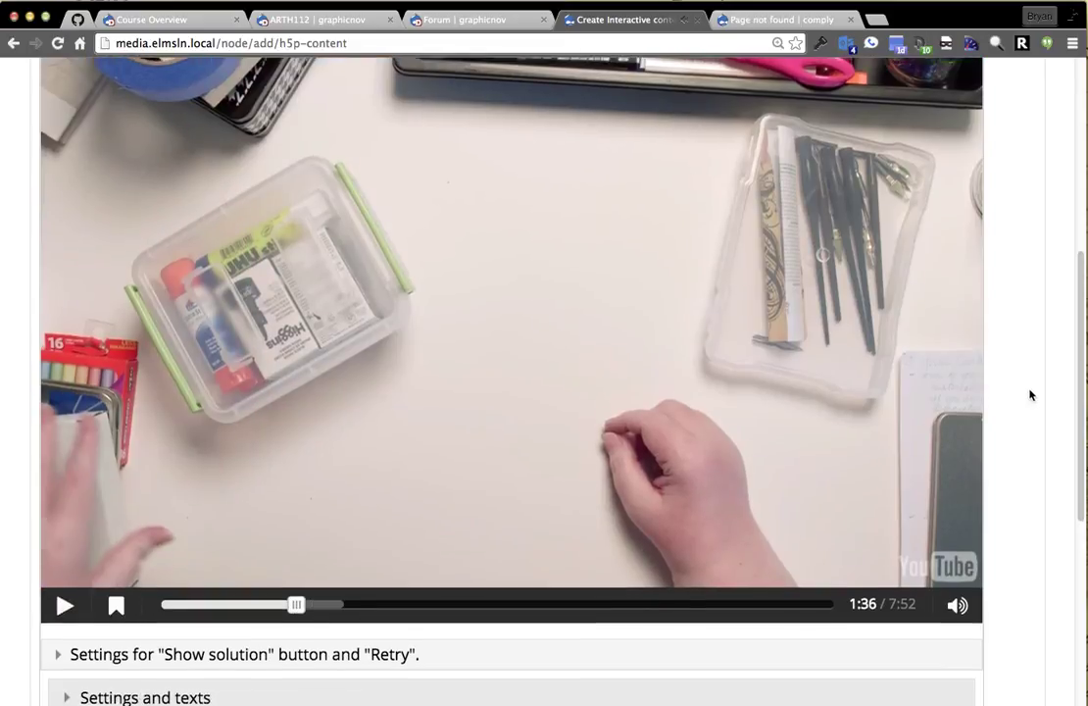
{"action": "scroll", "coordinate": [1029, 403], "scroll_direction": "up", "scroll_amount": 1}
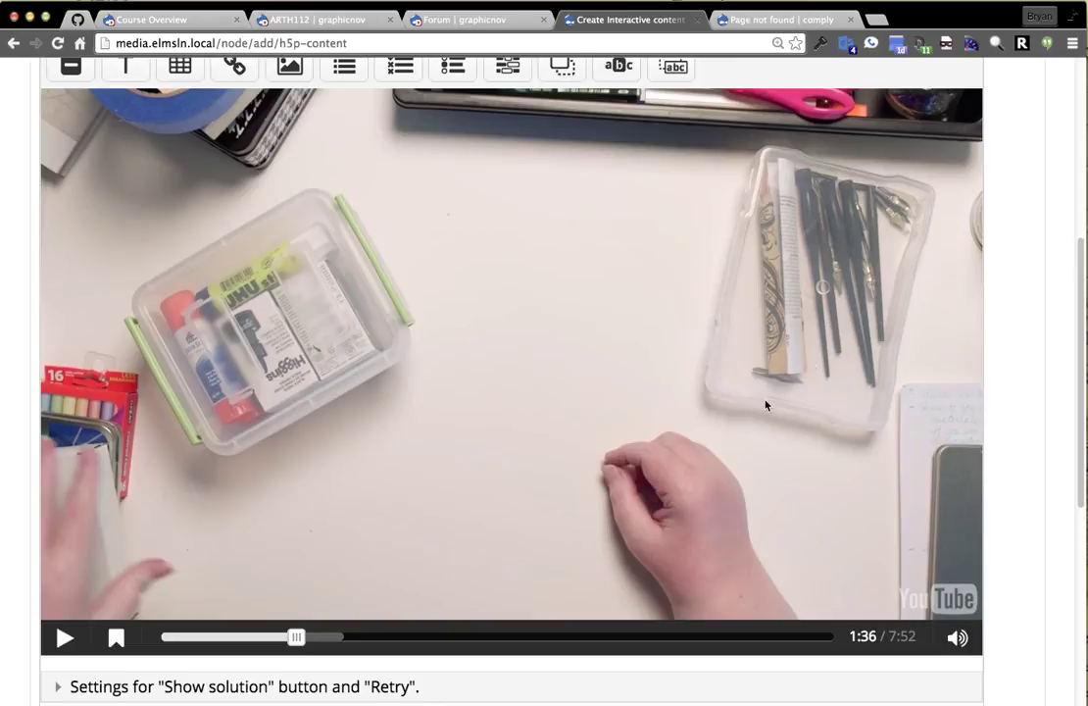
Add a bookmark at 1:36 labelled 'Check this out!'.
{"action": "left_click", "coordinate": [121, 642]}
{"action": "left_click", "coordinate": [100, 596]}
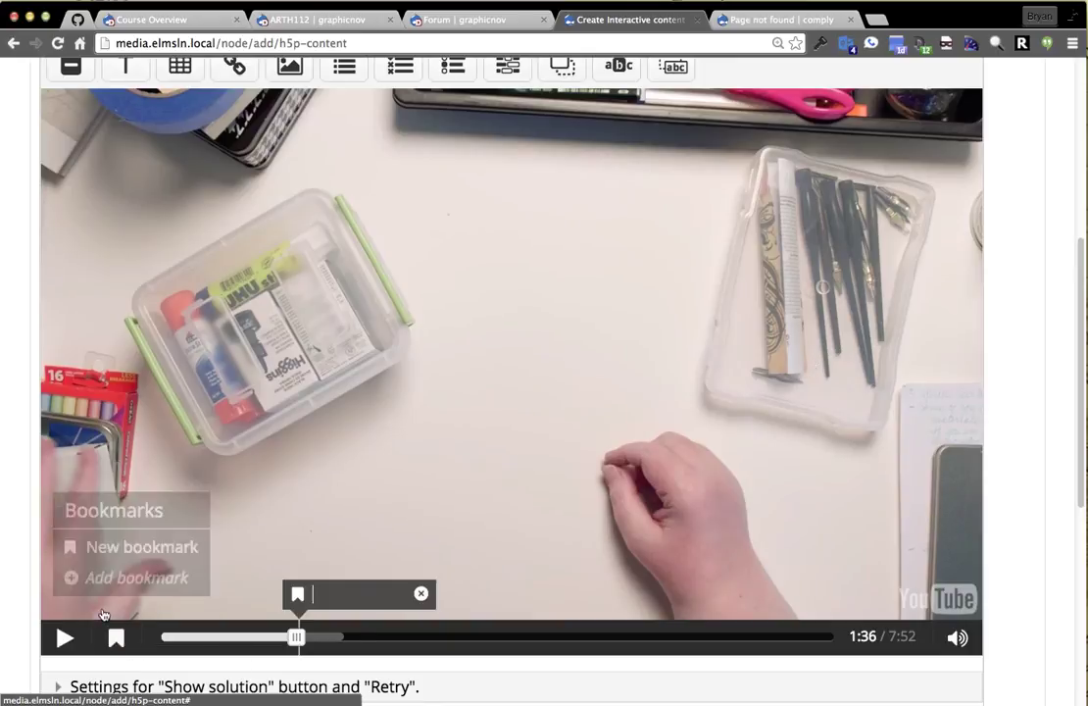
{"action": "left_click", "coordinate": [322, 594]}
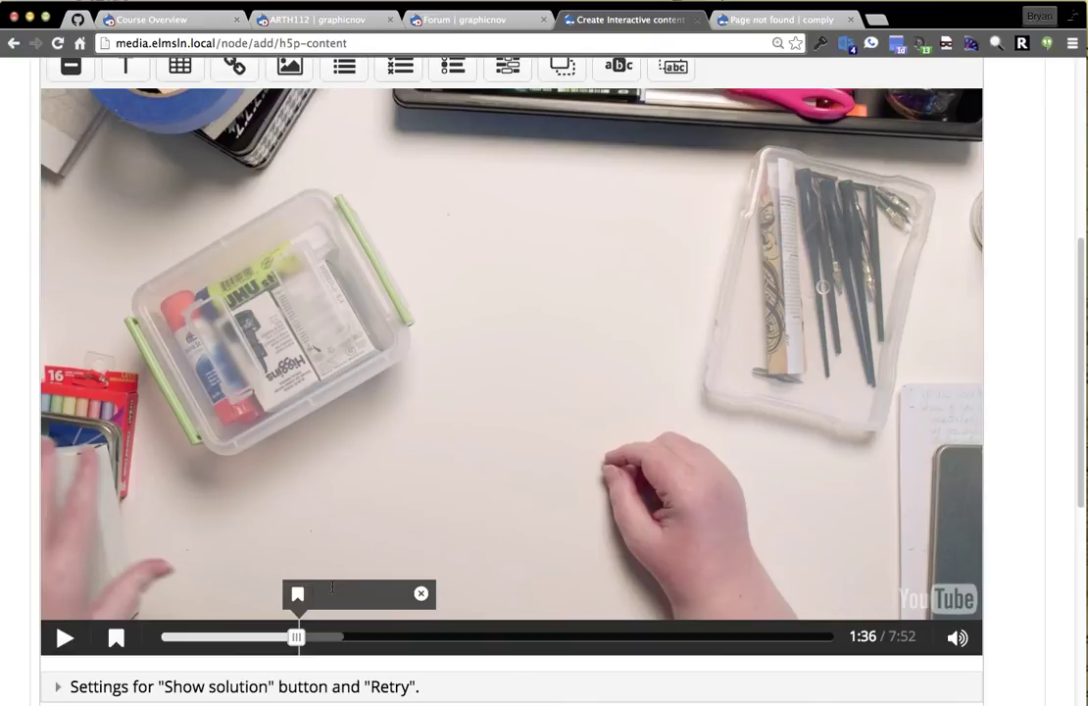
{"action": "type", "text": "Check this out!"}
{"action": "left_click", "coordinate": [296, 536]}
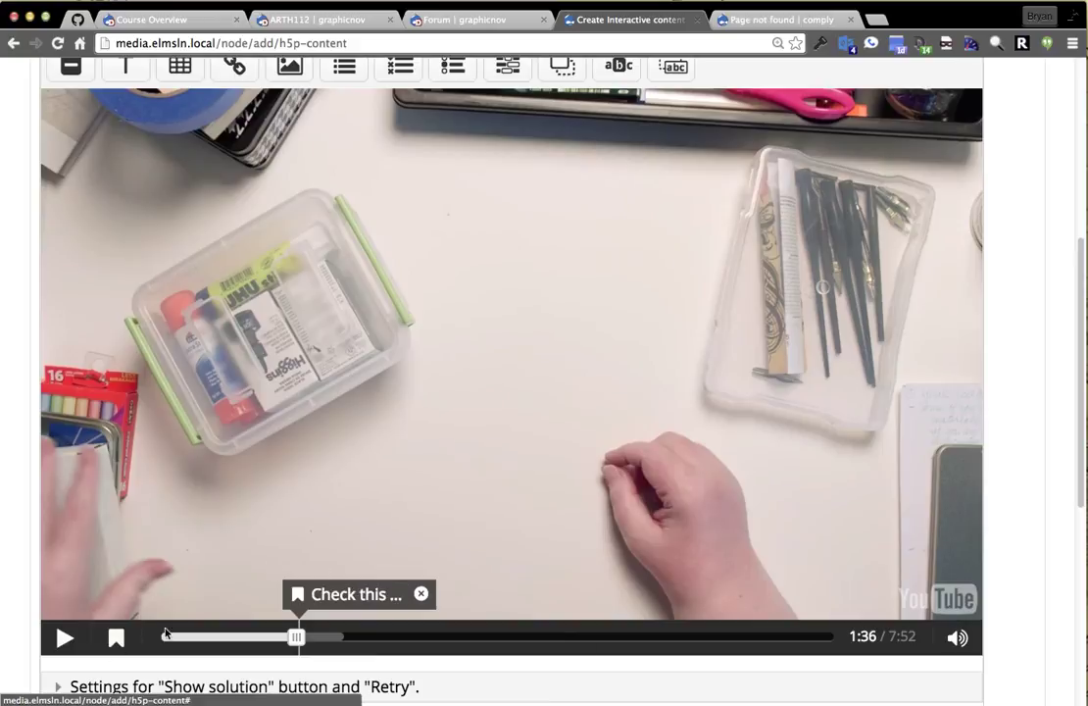
Add a 'Glue comes in' bookmark at 1:55, then play on and pause at 2:04.
{"action": "left_click", "coordinate": [327, 638]}
{"action": "left_click", "coordinate": [114, 639]}
{"action": "left_click", "coordinate": [132, 579]}
{"action": "type", "text": "Glu"}
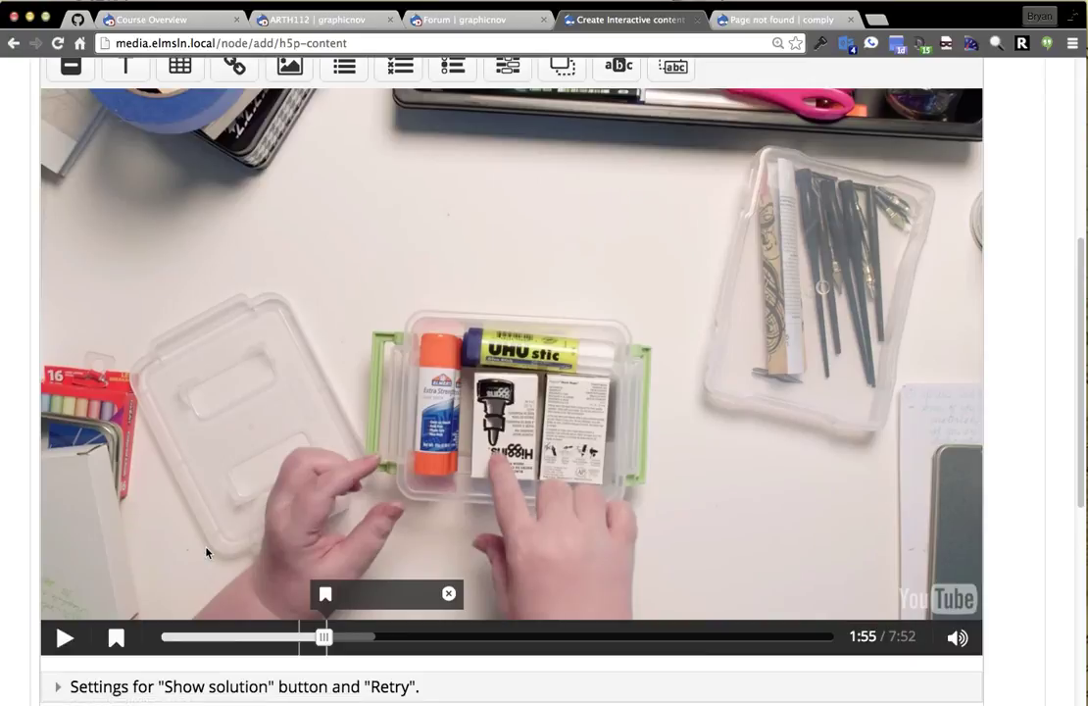
{"action": "type", "text": "e omes in"}
{"action": "key", "text": "BackSpace"}
{"action": "key", "text": "BackSpace"}
{"action": "key", "text": "BackSpace"}
{"action": "key", "text": "BackSpace"}
{"action": "key", "text": "BackSpace"}
{"action": "key", "text": "BackSpace"}
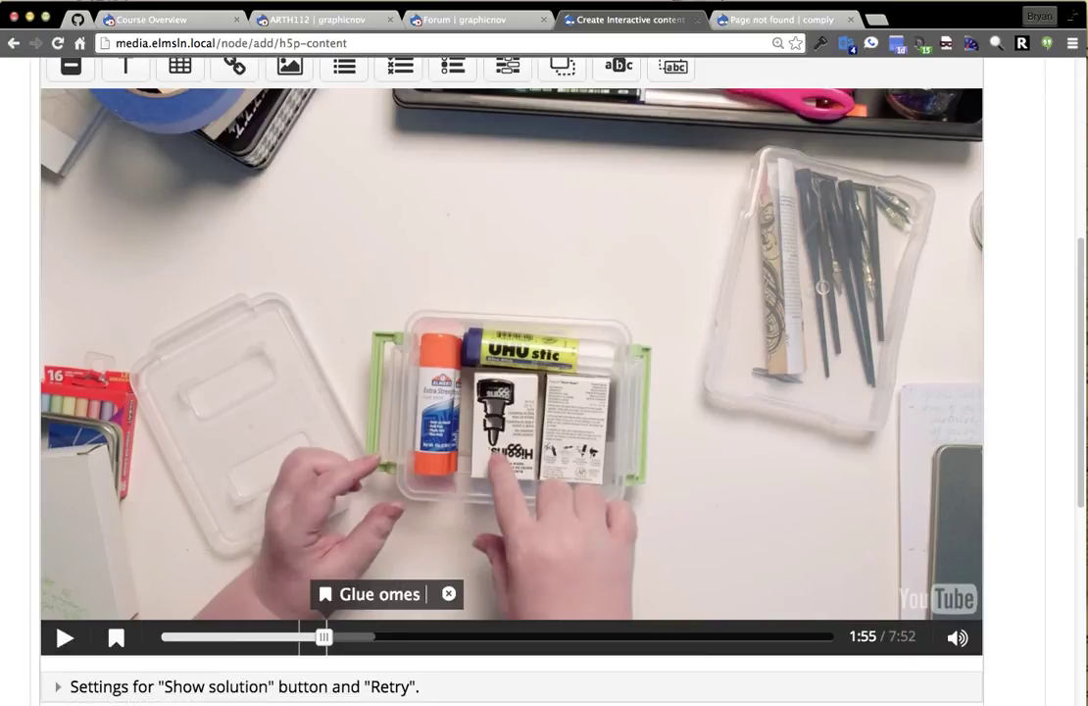
{"action": "type", "text": "omes in"}
{"action": "key", "text": "Return"}
{"action": "left_click", "coordinate": [216, 432]}
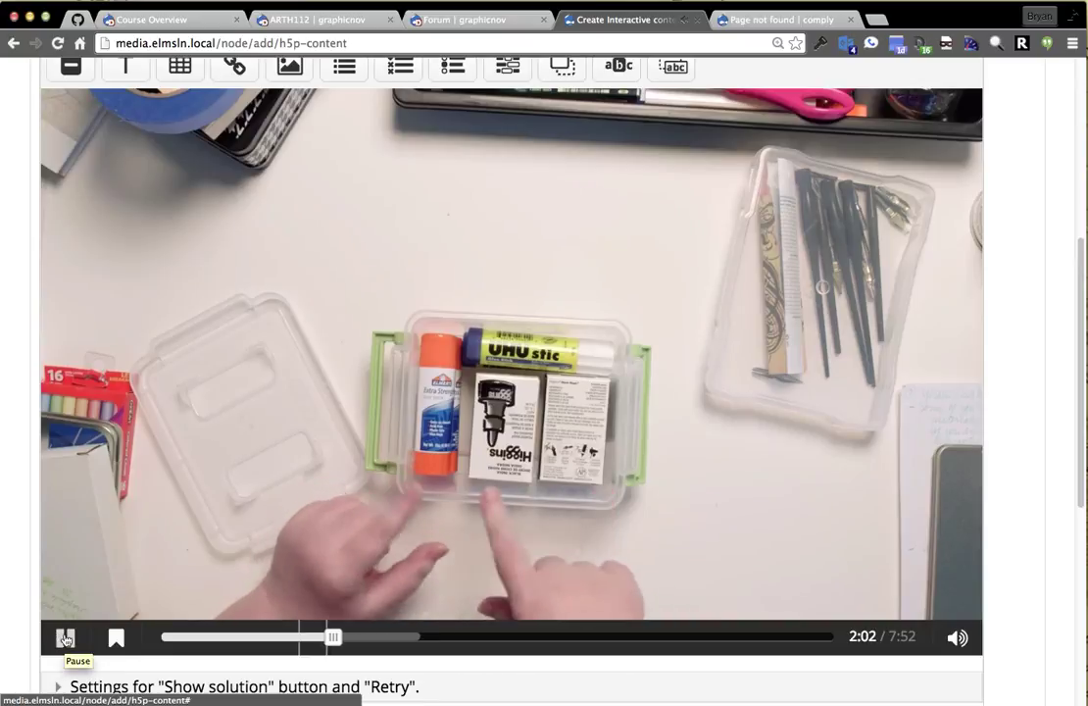
{"action": "left_click", "coordinate": [65, 638]}
{"action": "scroll", "coordinate": [152, 593], "scroll_direction": "up", "scroll_amount": 1}
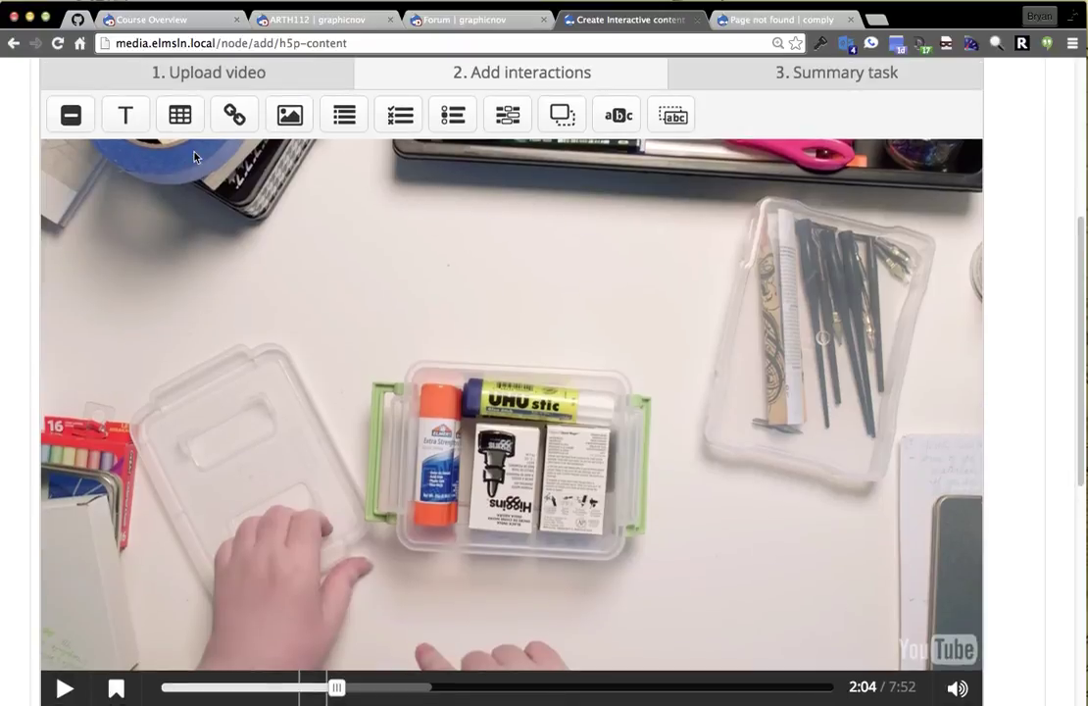
Add a multiple choice interaction at 2:04 labelled 'Process' asking 'Where should you place your glue'.
{"action": "left_click", "coordinate": [455, 122]}
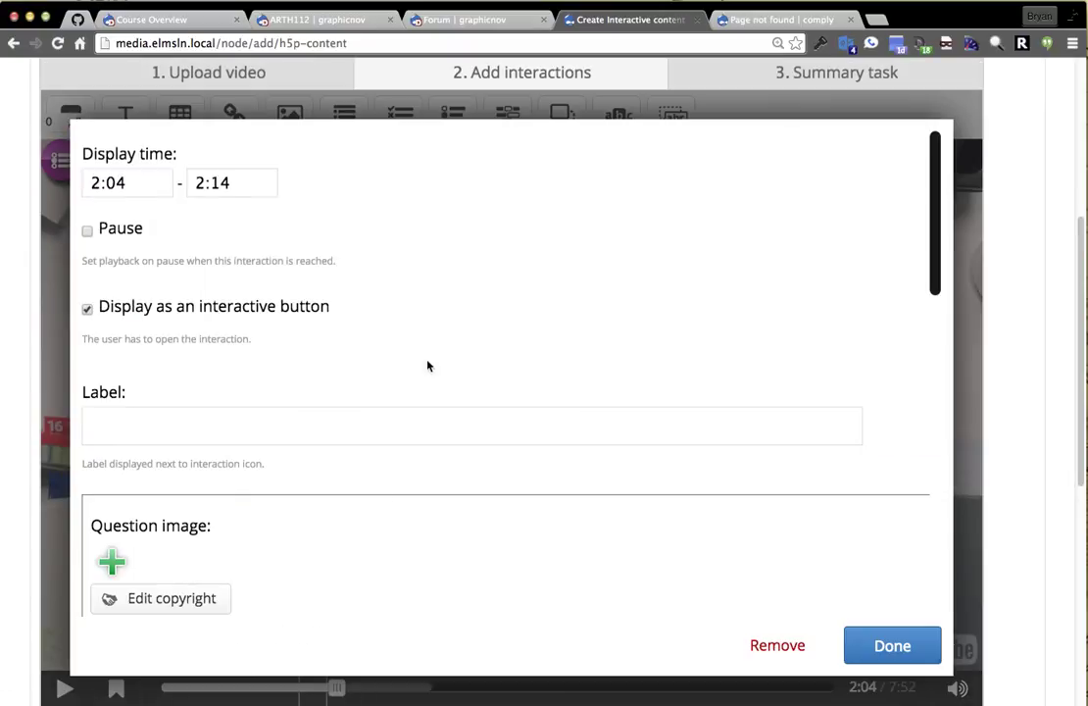
{"action": "left_click", "coordinate": [136, 422]}
{"action": "scroll", "coordinate": [445, 412], "scroll_direction": "down", "scroll_amount": 1}
{"action": "type", "text": "Process"}
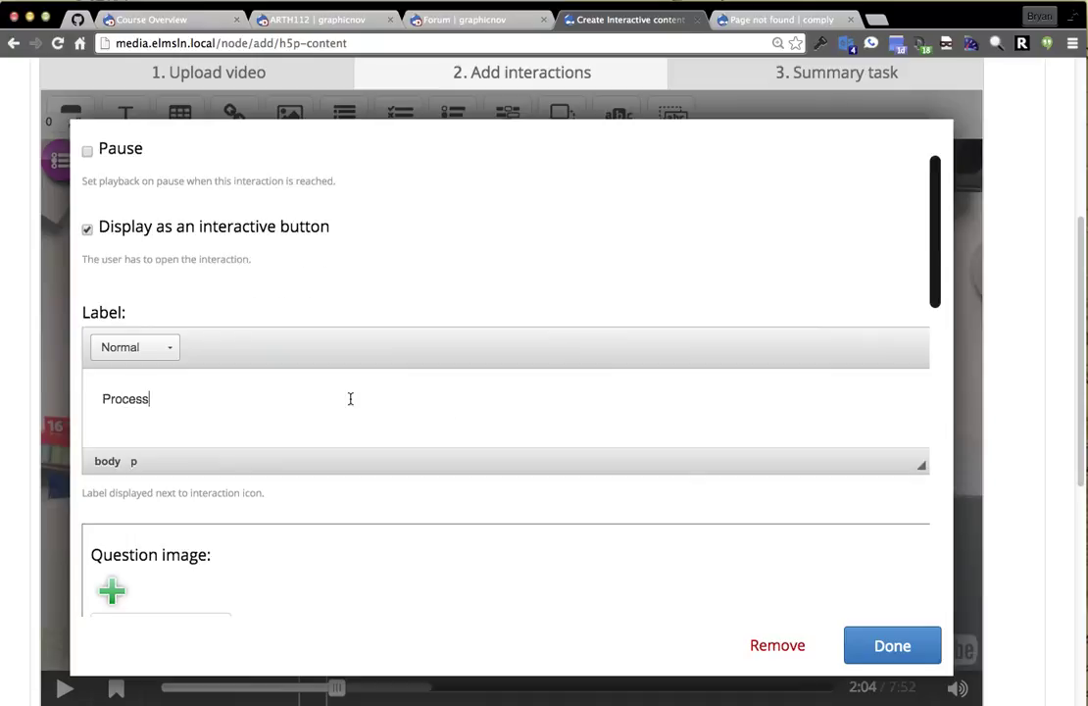
{"action": "scroll", "coordinate": [350, 402], "scroll_direction": "down", "scroll_amount": 2}
{"action": "scroll", "coordinate": [364, 585], "scroll_direction": "down", "scroll_amount": 5}
{"action": "scroll", "coordinate": [238, 449], "scroll_direction": "up", "scroll_amount": 10}
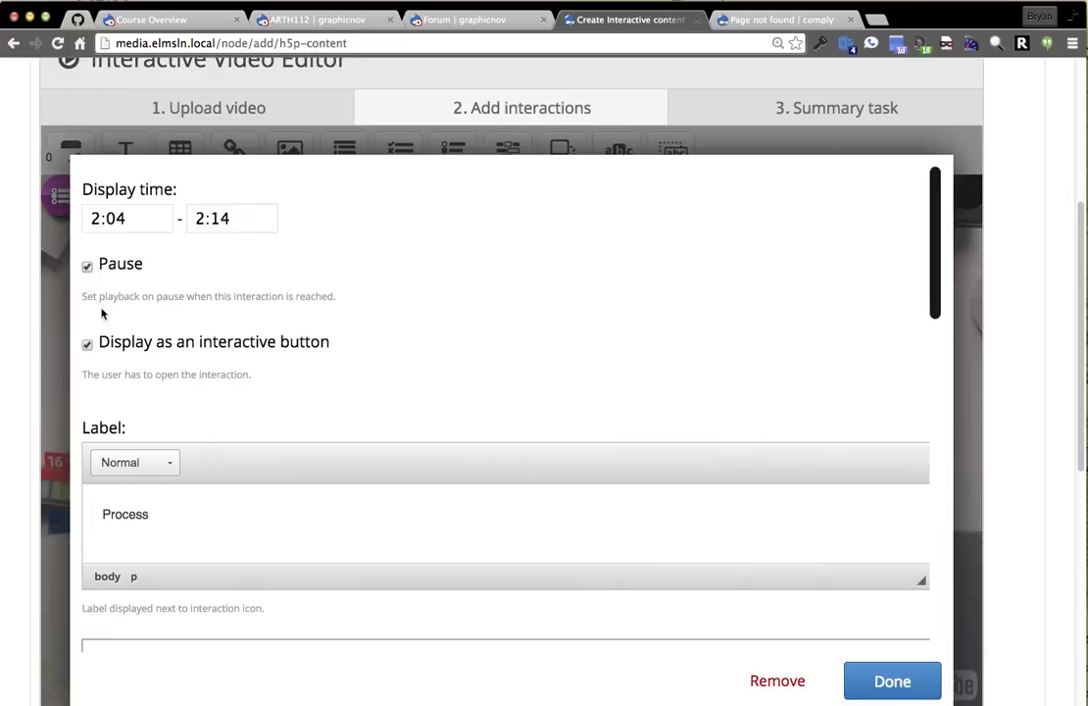
{"action": "scroll", "coordinate": [333, 368], "scroll_direction": "down", "scroll_amount": 2}
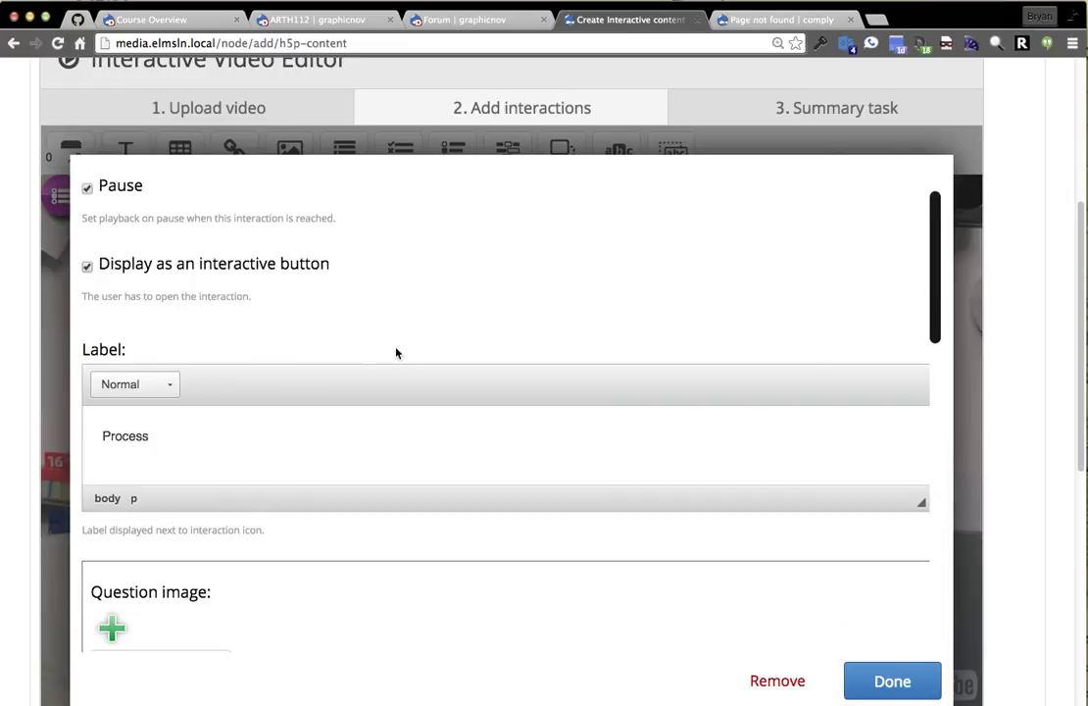
{"action": "scroll", "coordinate": [381, 336], "scroll_direction": "down", "scroll_amount": 6}
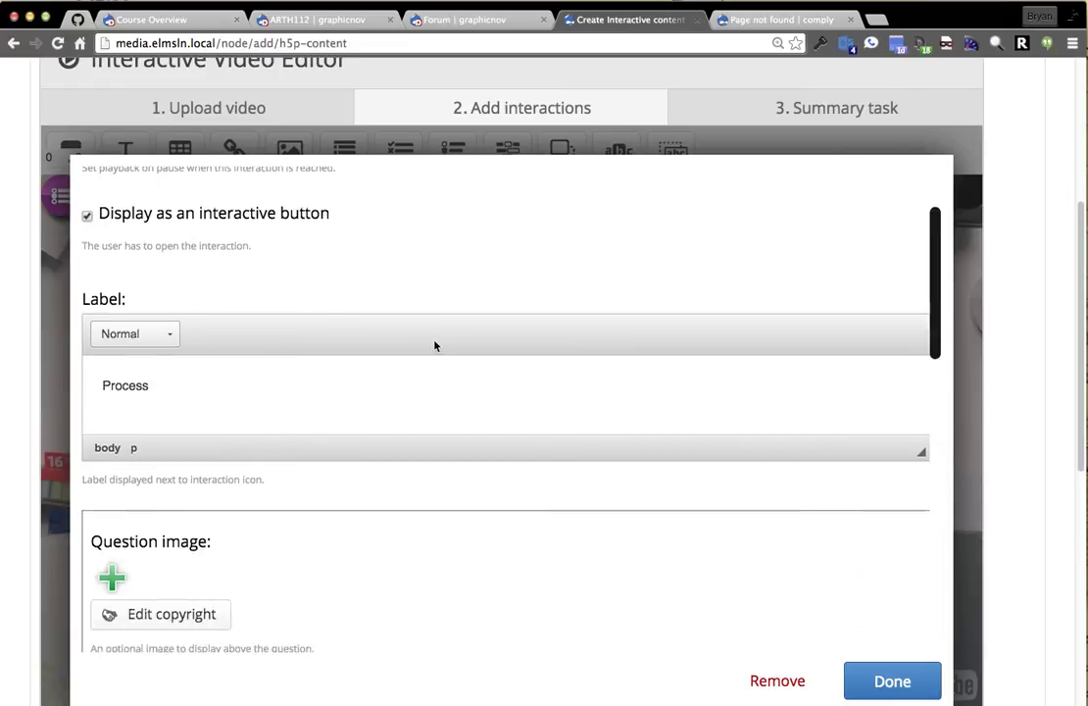
{"action": "scroll", "coordinate": [387, 470], "scroll_direction": "down", "scroll_amount": 5}
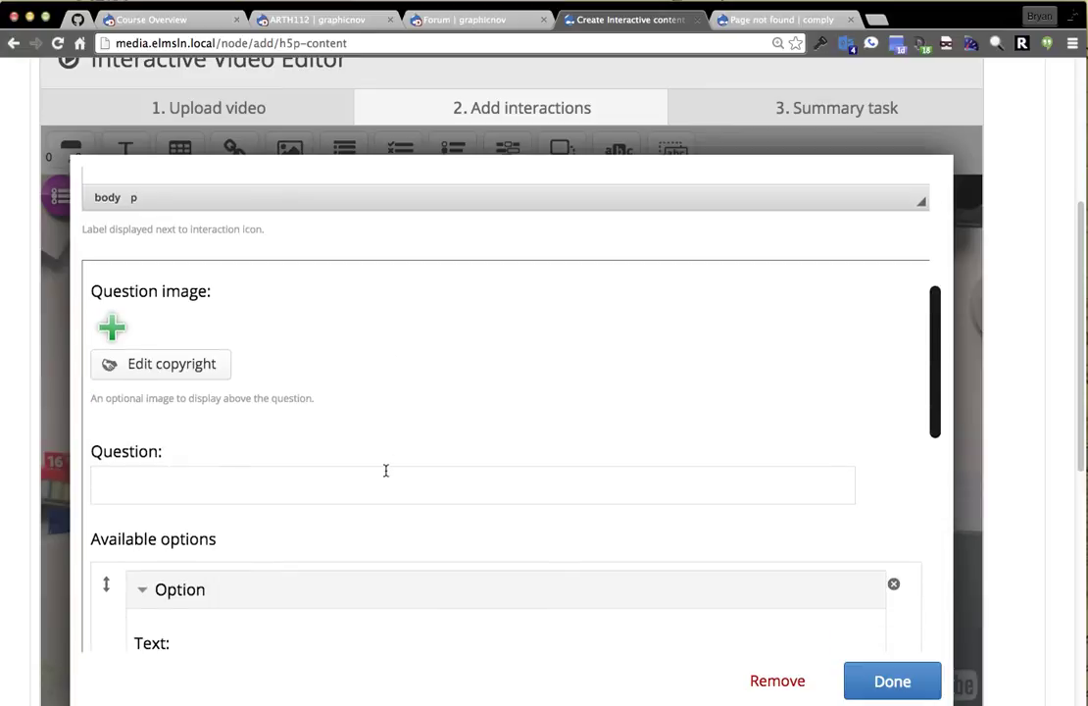
{"action": "left_click", "coordinate": [306, 268]}
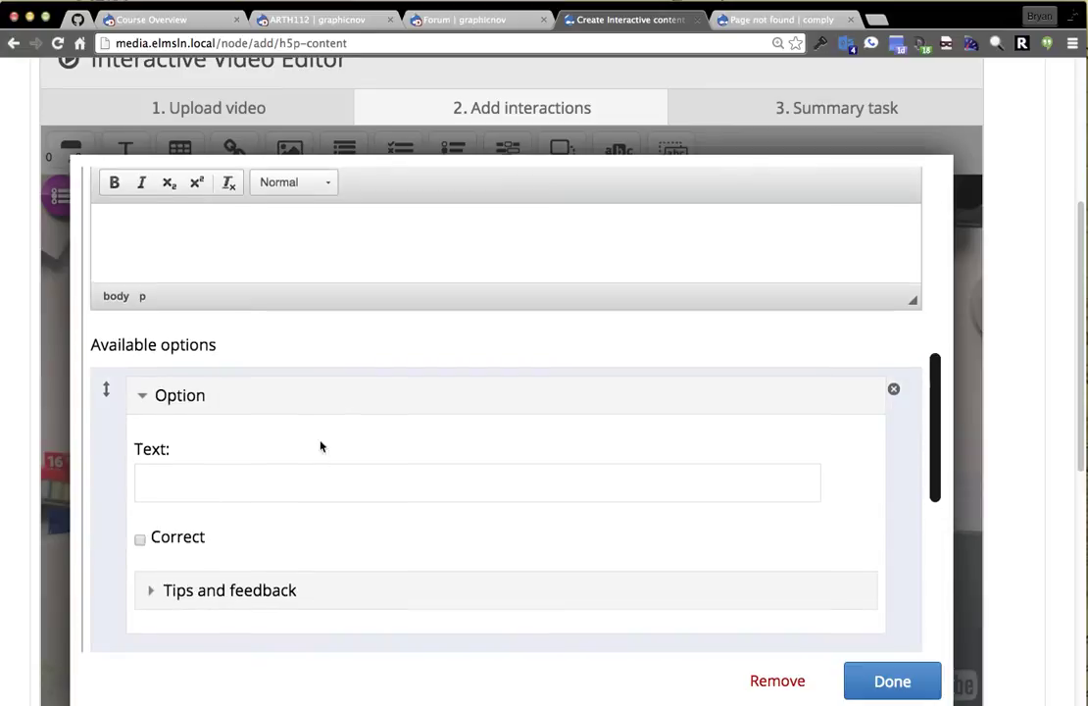
{"action": "scroll", "coordinate": [296, 386], "scroll_direction": "up", "scroll_amount": 2}
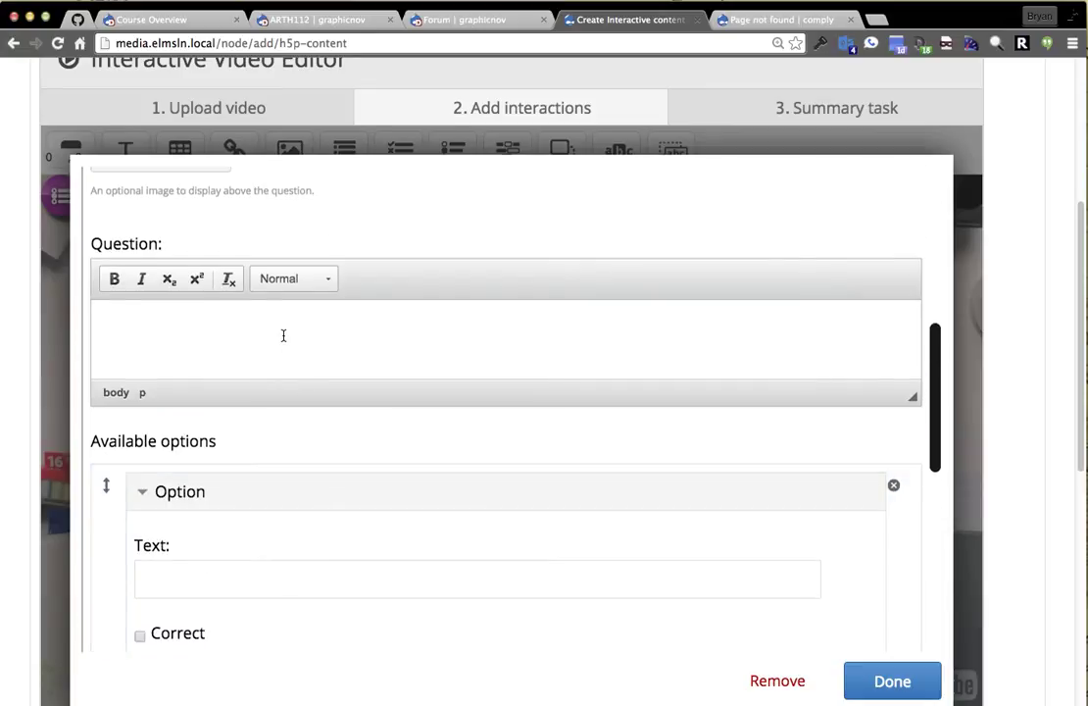
{"action": "type", "text": "Where should you place your glue in the toolbox?"}
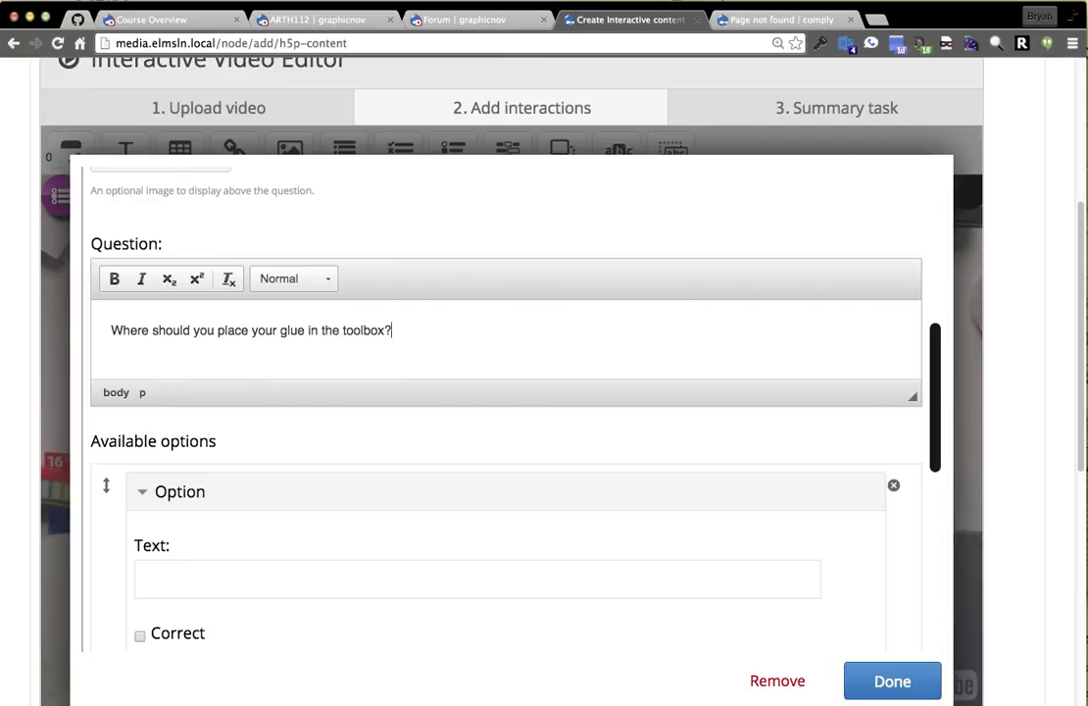
Enter answer options 'Moddle' (marked correct) and 'Outside the container'.
{"action": "scroll", "coordinate": [321, 552], "scroll_direction": "down", "scroll_amount": 2}
{"action": "left_click", "coordinate": [309, 508]}
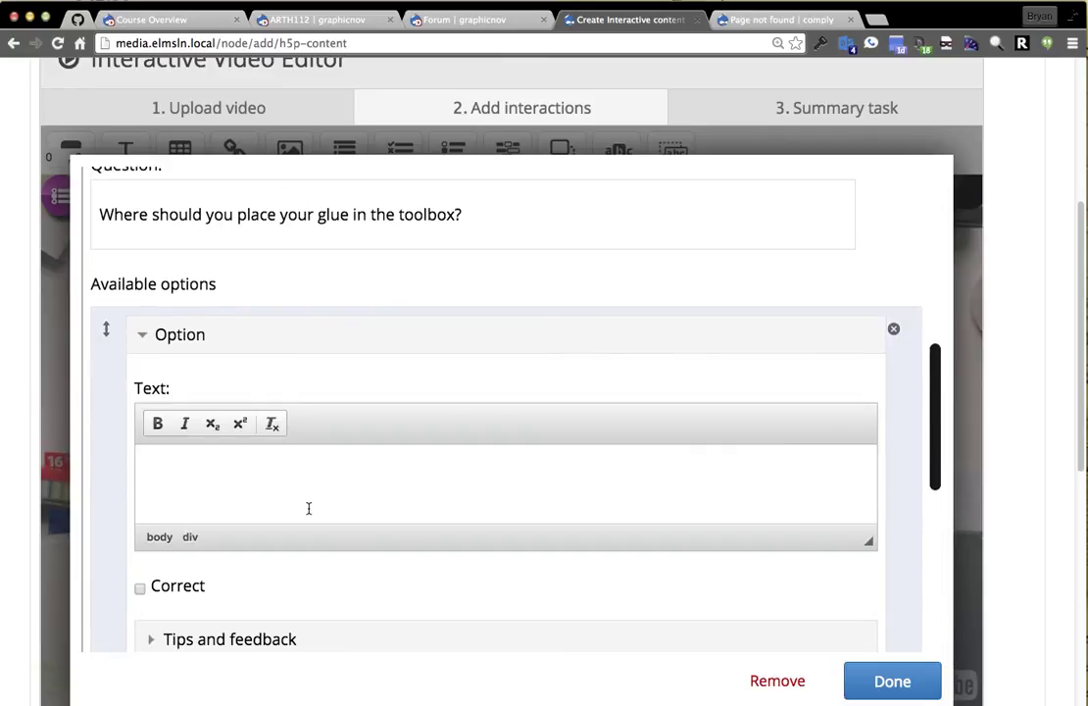
{"action": "type", "text": "Moddle"}
{"action": "scroll", "coordinate": [335, 468], "scroll_direction": "down", "scroll_amount": 5}
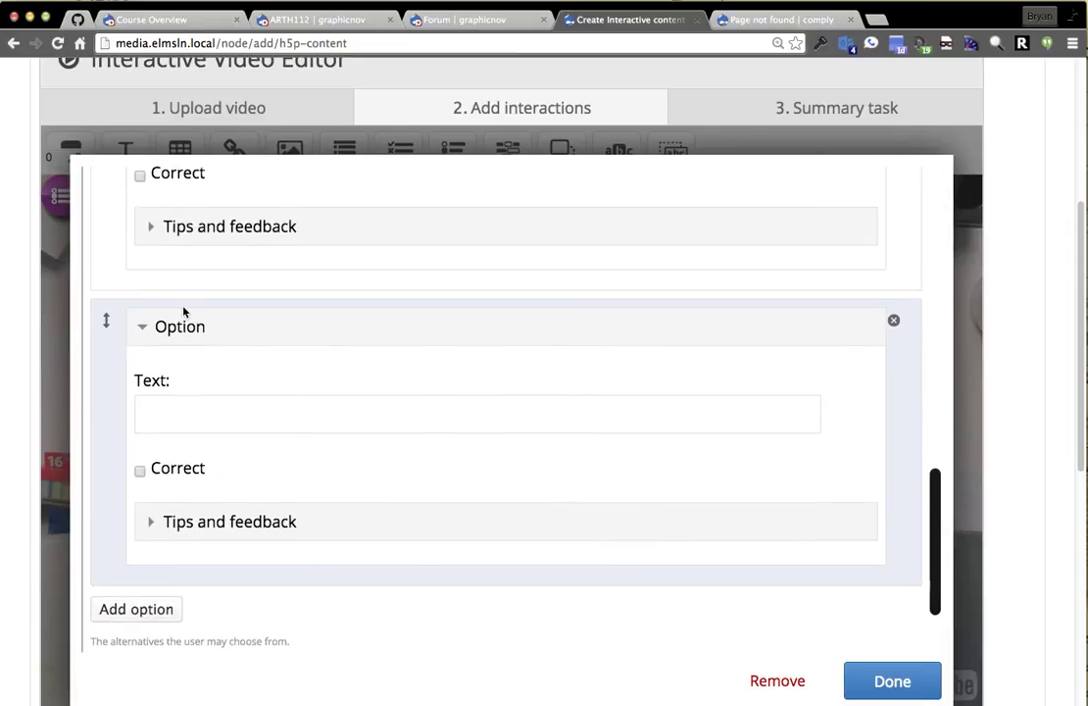
{"action": "scroll", "coordinate": [161, 314], "scroll_direction": "up", "scroll_amount": 1}
{"action": "left_click", "coordinate": [140, 237]}
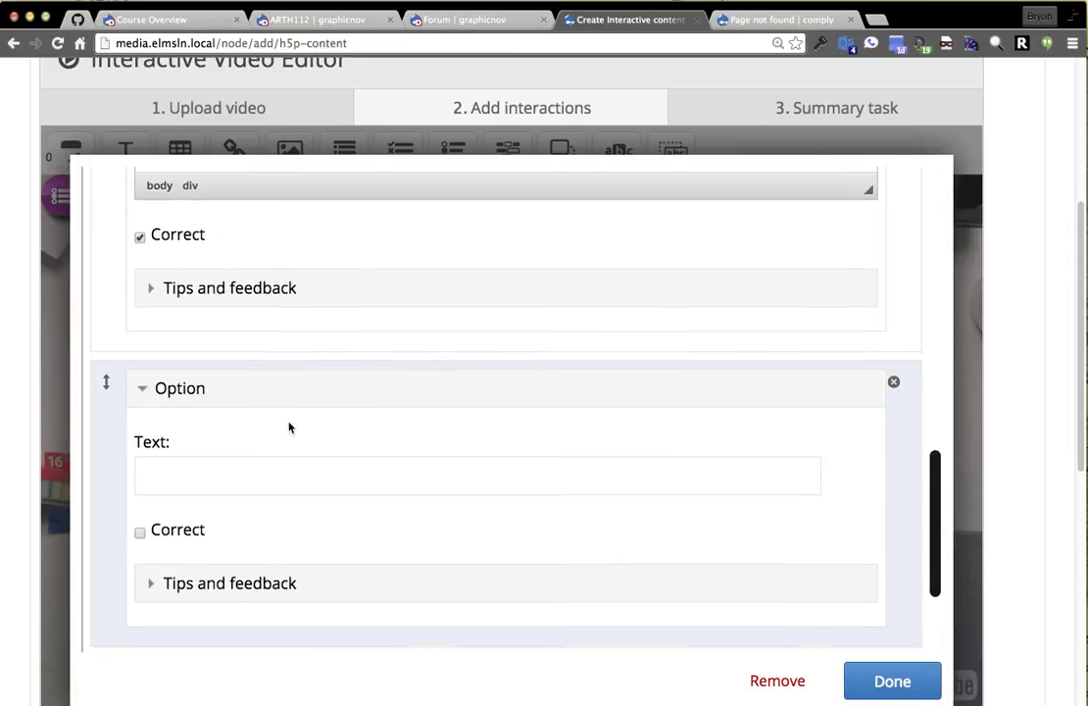
{"action": "left_click", "coordinate": [294, 480]}
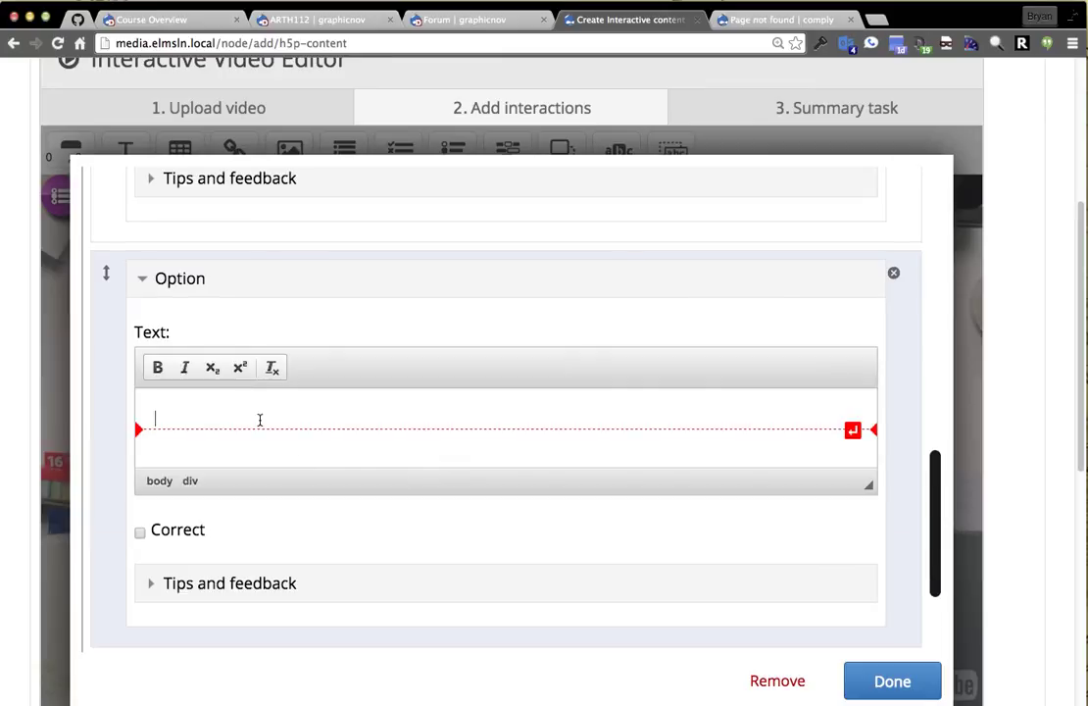
{"action": "type", "text": "Outside the con"}
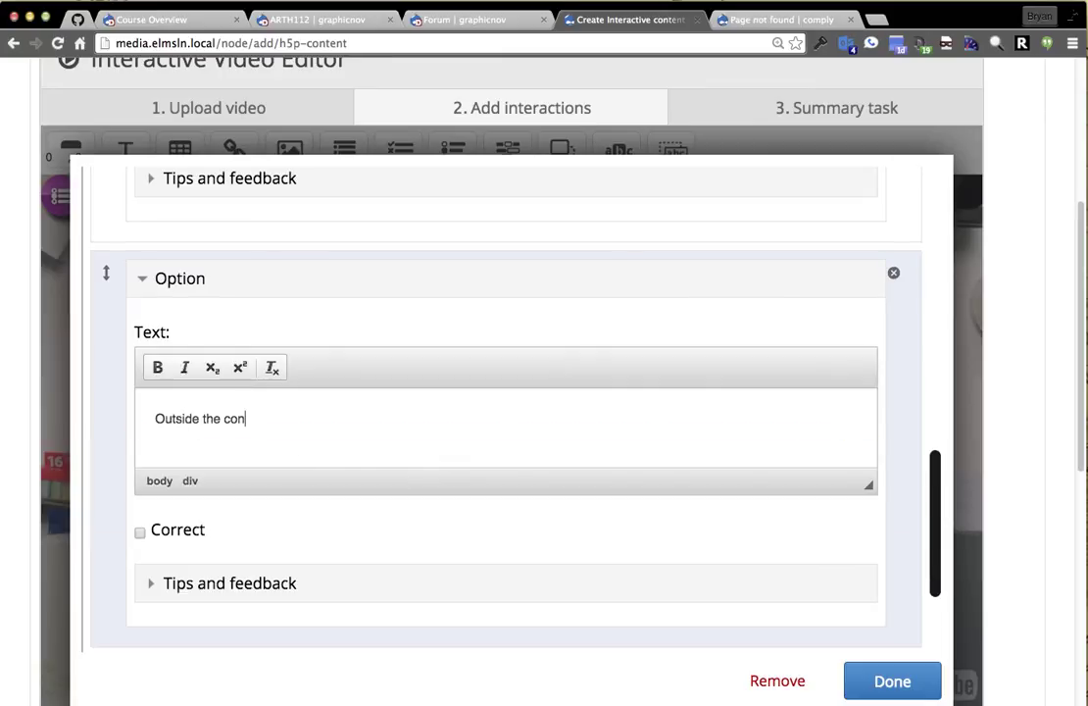
{"action": "type", "text": "tainer"}
Give 'Outside the container' the tip 'This is wrong' and feedback 'Nah but you were close' / 'WHEEEWWW'.
{"action": "scroll", "coordinate": [253, 439], "scroll_direction": "down", "scroll_amount": 3}
{"action": "left_click", "coordinate": [245, 447]}
{"action": "left_click", "coordinate": [236, 522]}
{"action": "type", "text": "This is wr"}
{"action": "key", "text": "BackSpace"}
{"action": "type", "text": "wrong"}
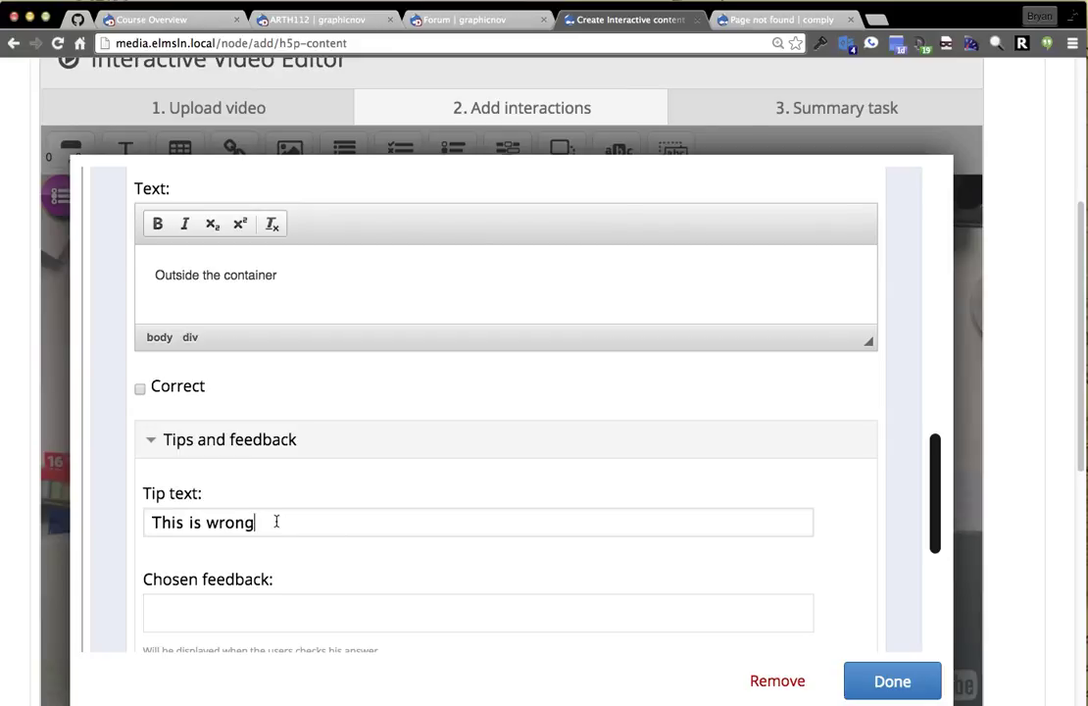
{"action": "scroll", "coordinate": [275, 549], "scroll_direction": "down", "scroll_amount": 2}
{"action": "left_click", "coordinate": [260, 538]}
{"action": "scroll", "coordinate": [363, 538], "scroll_direction": "down", "scroll_amount": 4}
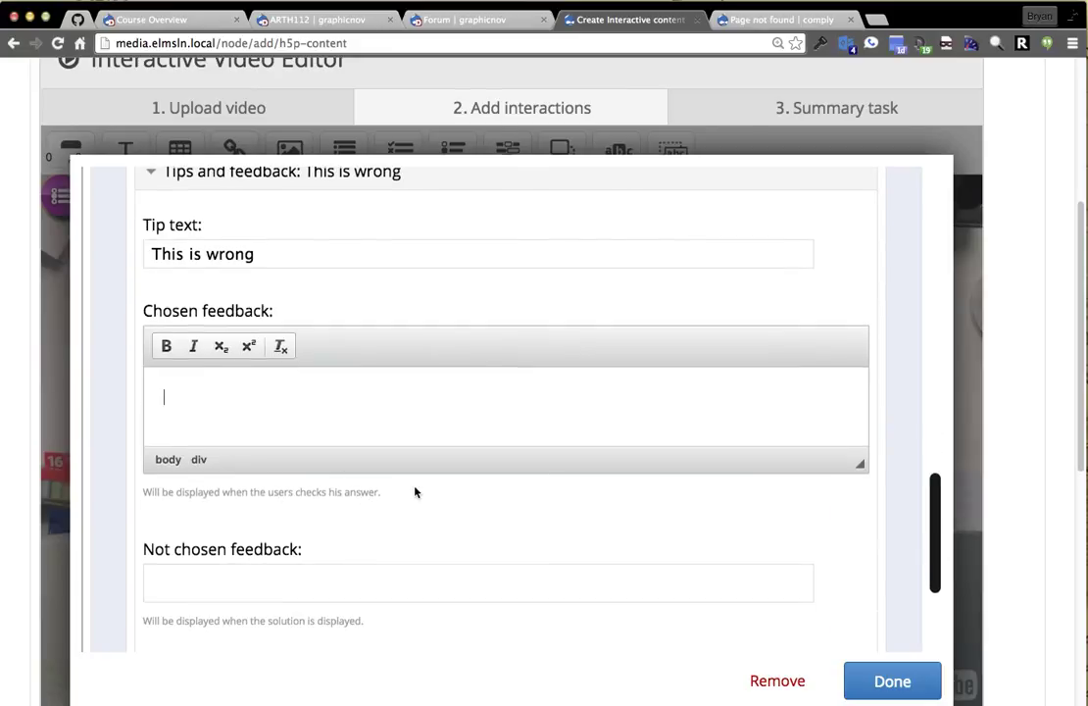
{"action": "type", "text": "Nah but you were close"}
{"action": "scroll", "coordinate": [354, 512], "scroll_direction": "down", "scroll_amount": 2}
{"action": "left_click", "coordinate": [244, 468]}
{"action": "type", "text": "WHEEEWWW"}
Review the question's behavioural settings and save the Process question.
{"action": "scroll", "coordinate": [355, 563], "scroll_direction": "down", "scroll_amount": 1}
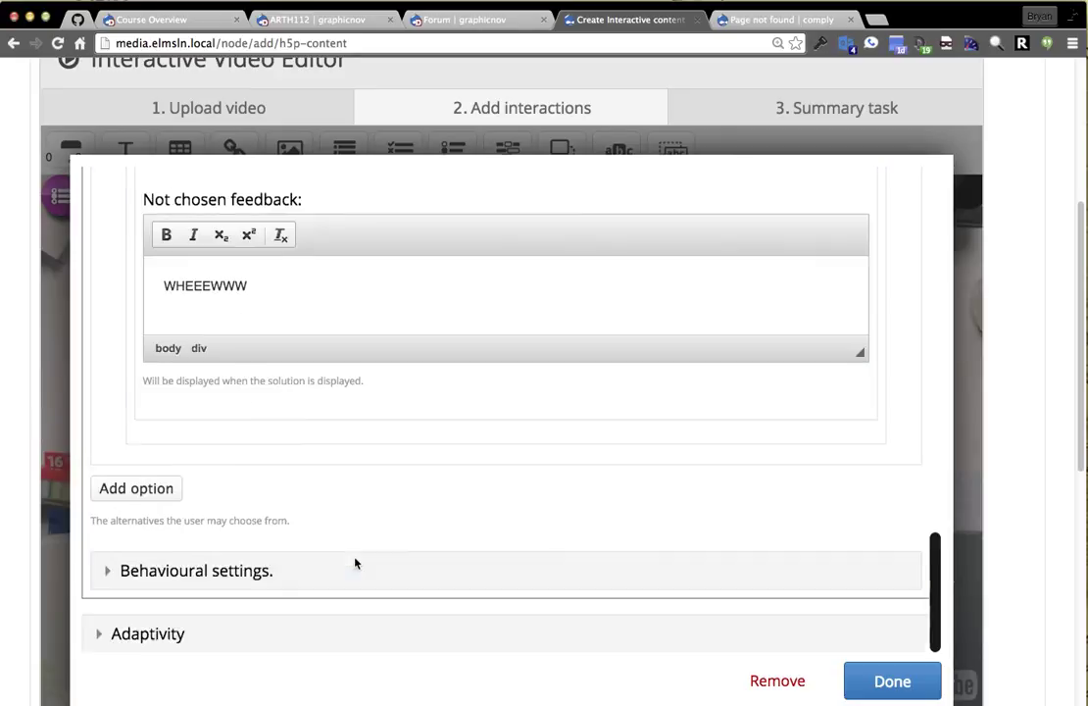
{"action": "scroll", "coordinate": [355, 564], "scroll_direction": "down", "scroll_amount": 3}
{"action": "left_click", "coordinate": [242, 453]}
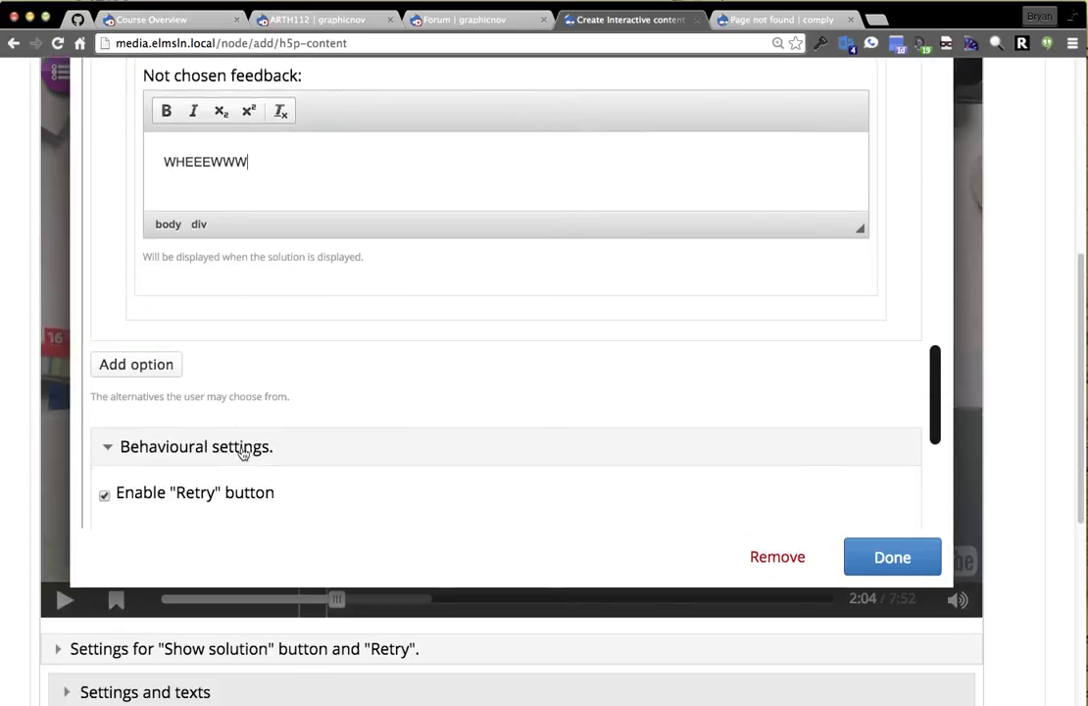
{"action": "scroll", "coordinate": [370, 384], "scroll_direction": "down", "scroll_amount": 3}
{"action": "scroll", "coordinate": [279, 330], "scroll_direction": "down", "scroll_amount": 4}
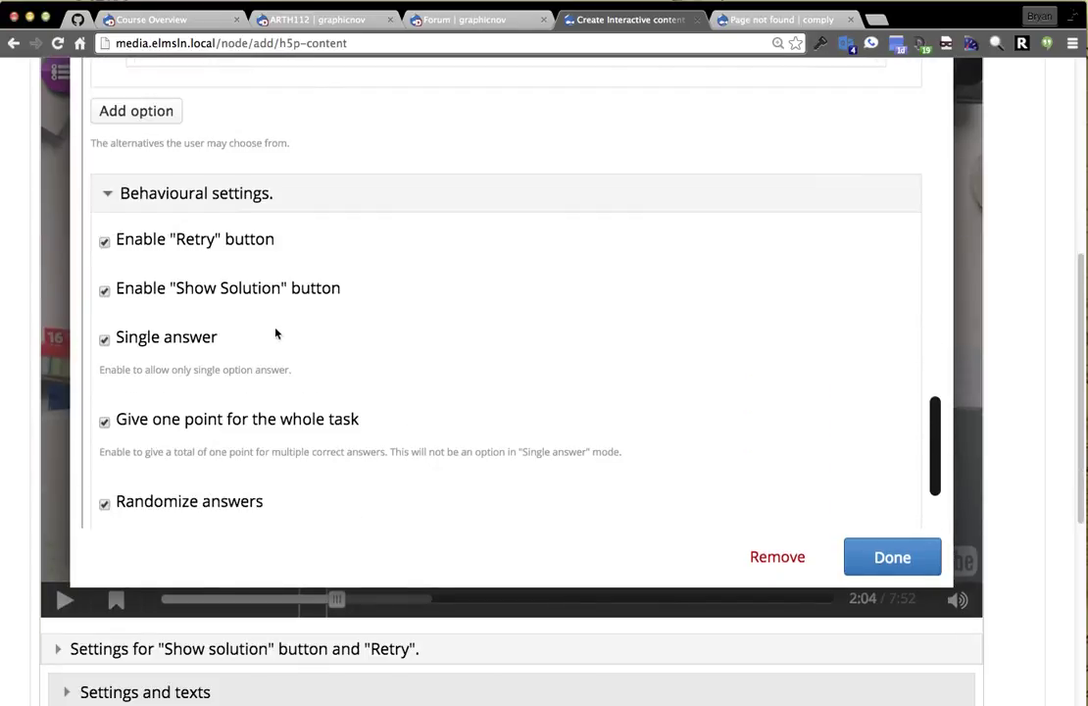
{"action": "scroll", "coordinate": [260, 309], "scroll_direction": "down", "scroll_amount": 1}
{"action": "scroll", "coordinate": [260, 310], "scroll_direction": "down", "scroll_amount": 2}
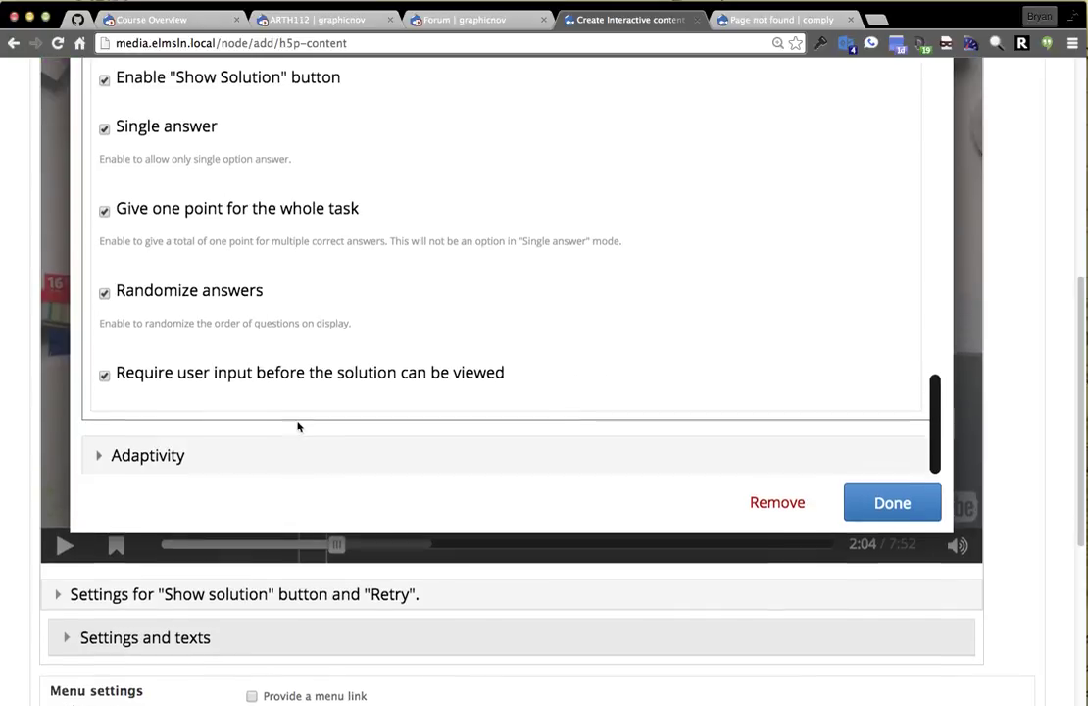
{"action": "scroll", "coordinate": [299, 425], "scroll_direction": "down", "scroll_amount": 2}
{"action": "left_click", "coordinate": [881, 443]}
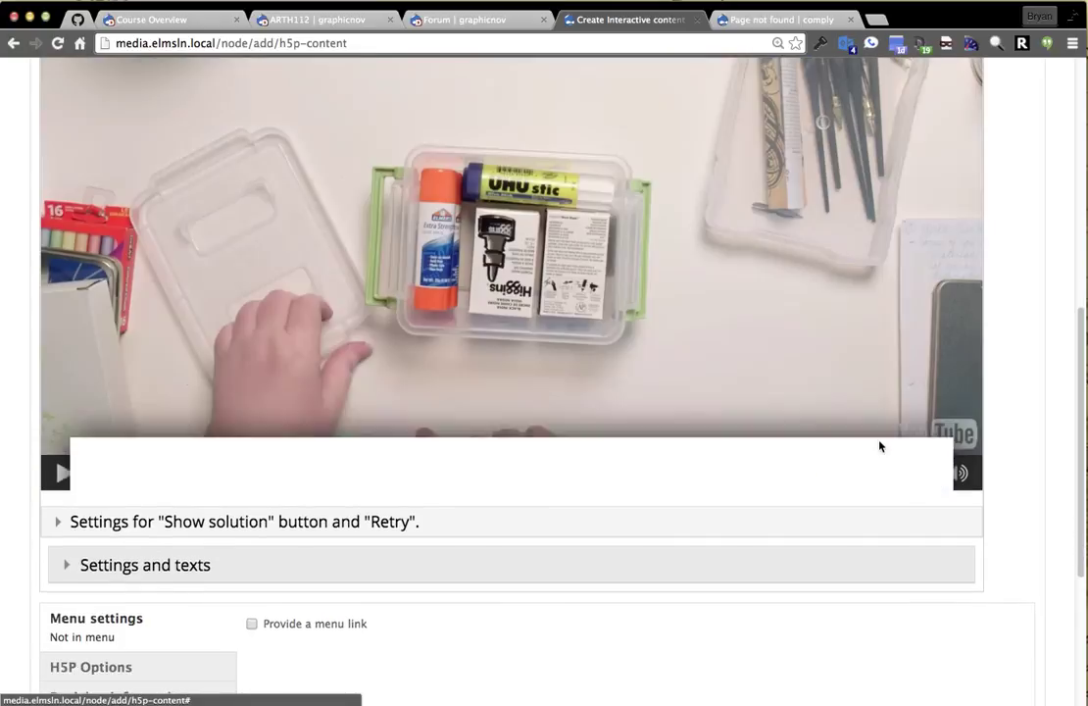
Position the Process marker over the glue box, close its settings, and move to 2:37.
{"action": "scroll", "coordinate": [1003, 612], "scroll_direction": "up", "scroll_amount": 5}
{"action": "scroll", "coordinate": [1004, 613], "scroll_direction": "down", "scroll_amount": 1}
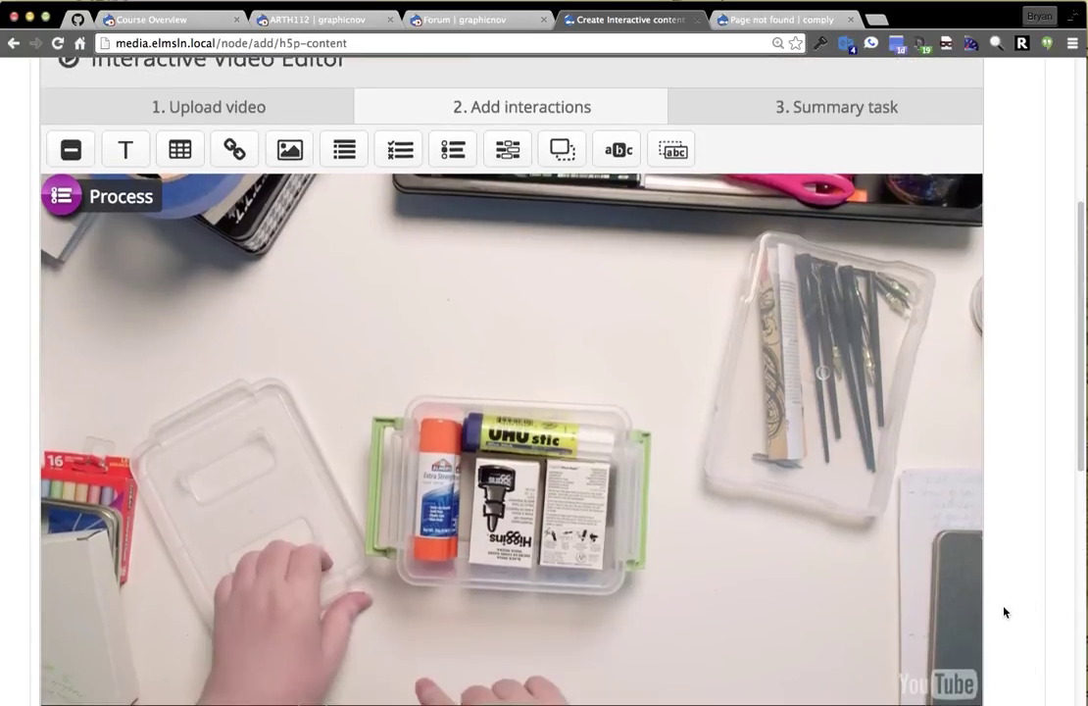
{"action": "mouse_move", "coordinate": [98, 211]}
{"action": "left_mouse_down"}
{"action": "mouse_move", "coordinate": [179, 263]}
{"action": "mouse_move", "coordinate": [402, 517]}
{"action": "mouse_move", "coordinate": [513, 566]}
{"action": "mouse_move", "coordinate": [468, 503]}
{"action": "mouse_move", "coordinate": [468, 364]}
{"action": "left_mouse_up"}
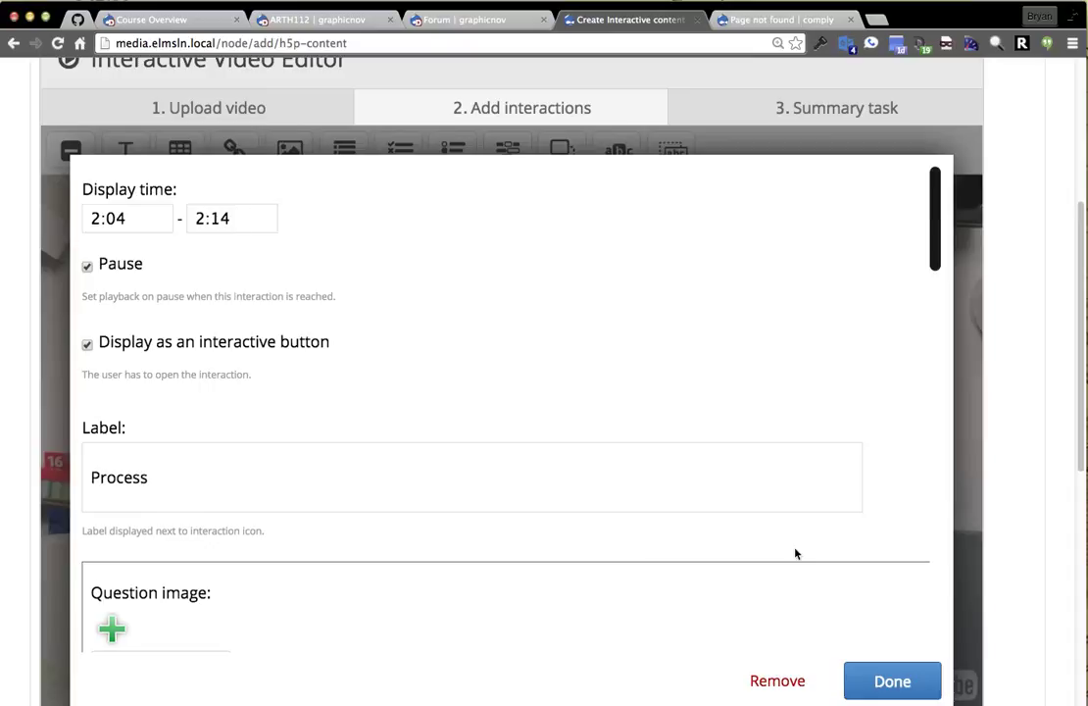
{"action": "left_click", "coordinate": [890, 676]}
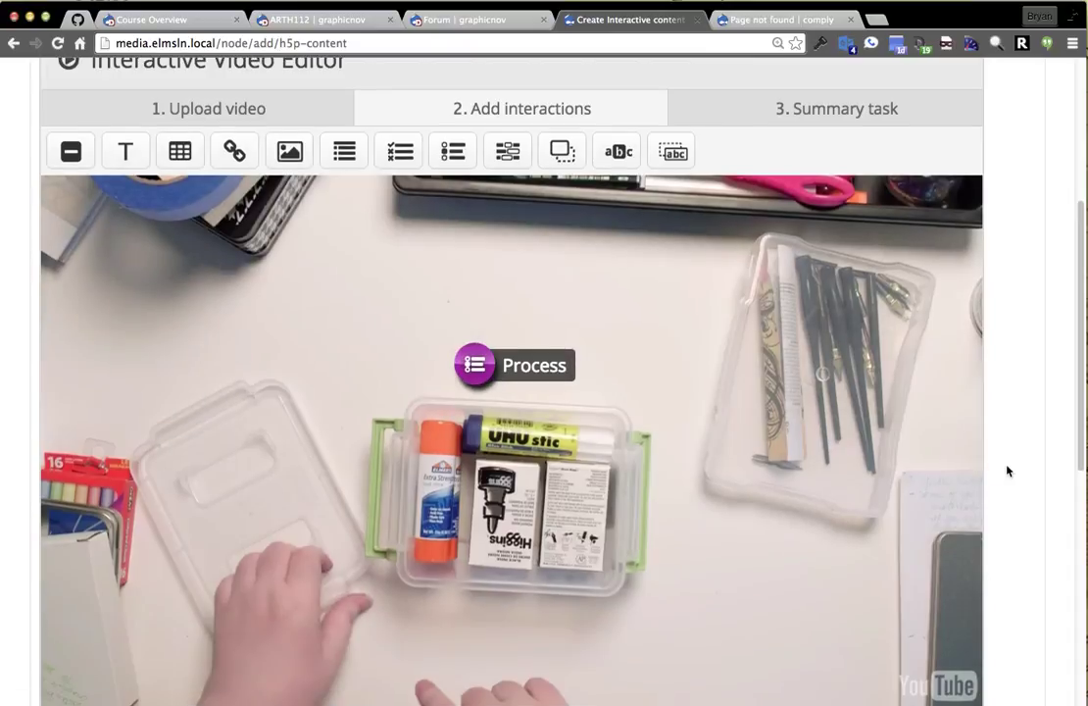
{"action": "scroll", "coordinate": [924, 530], "scroll_direction": "down", "scroll_amount": 2}
{"action": "scroll", "coordinate": [277, 573], "scroll_direction": "down", "scroll_amount": 2}
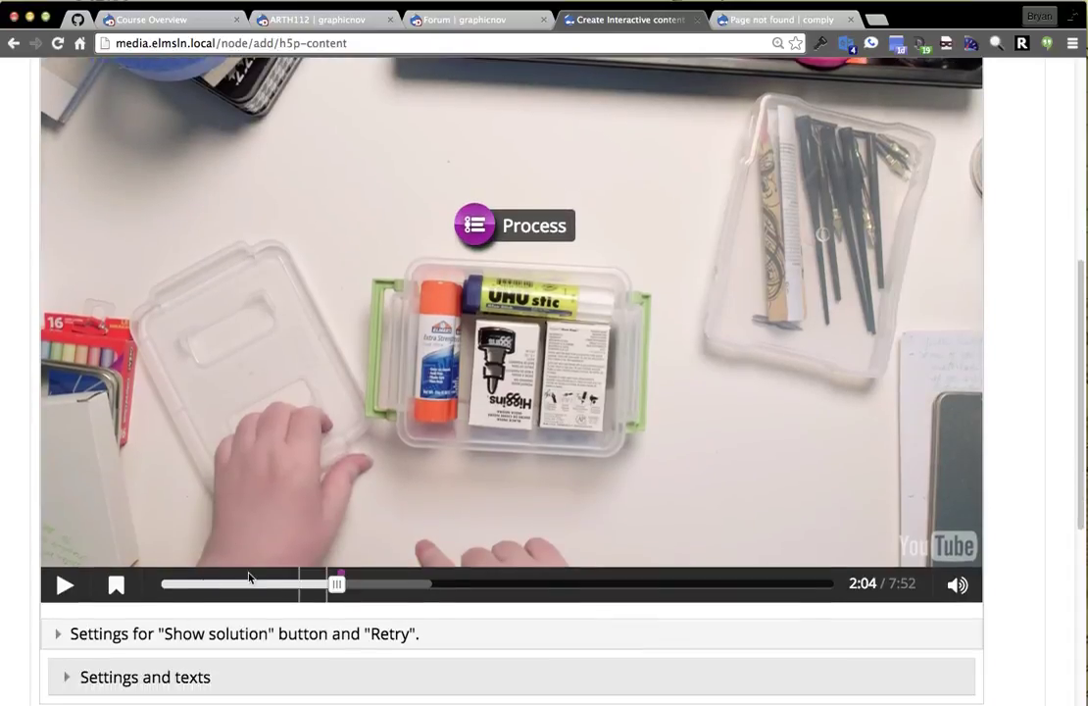
{"action": "left_click", "coordinate": [385, 584]}
{"action": "scroll", "coordinate": [823, 401], "scroll_direction": "up", "scroll_amount": 3}
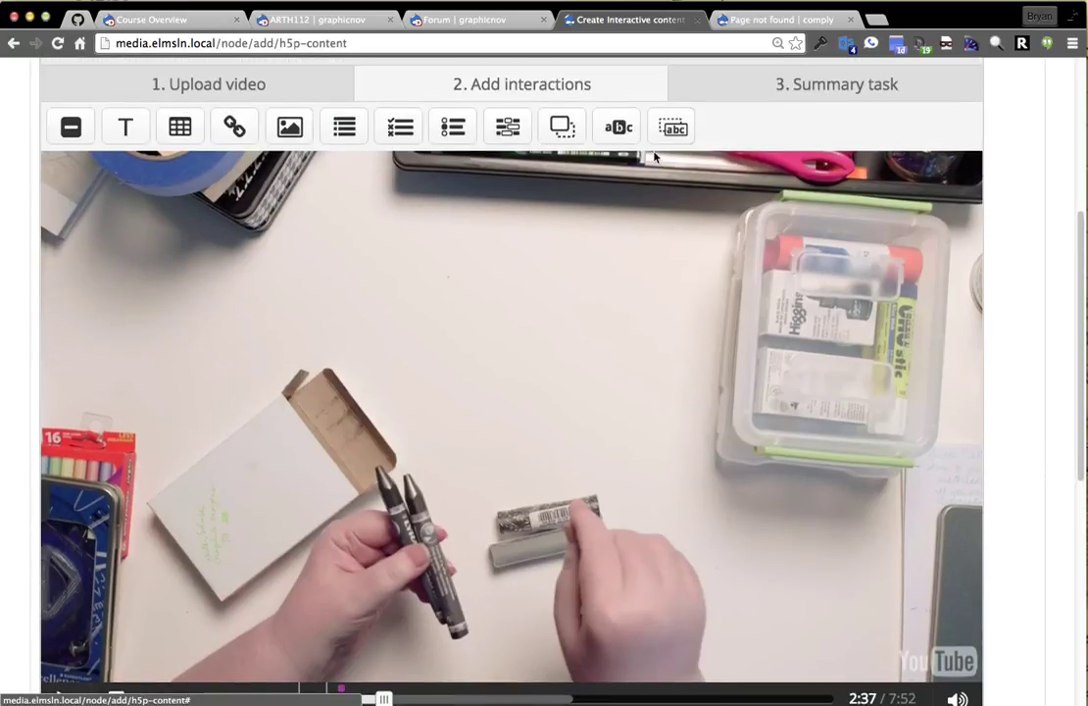
Add a 'More Glue!' drag-the-words interaction at 2:37, filling the required text with 'Glue is awesome!'.
{"action": "left_click", "coordinate": [673, 126]}
{"action": "left_click", "coordinate": [181, 439]}
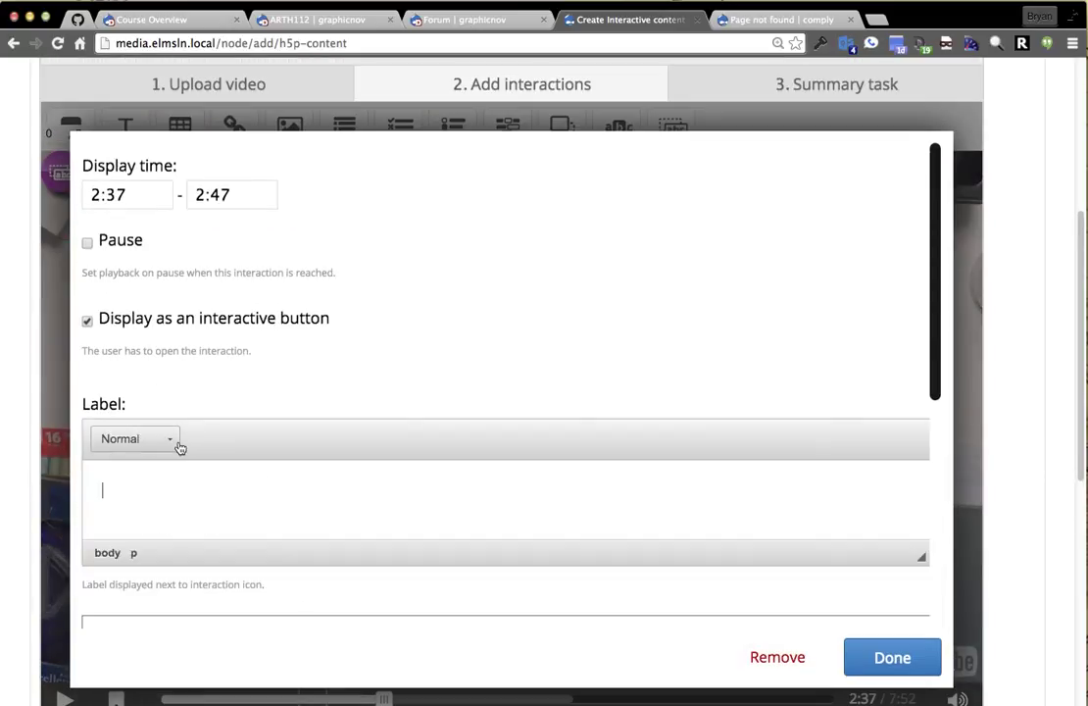
{"action": "type", "text": "More Glue!"}
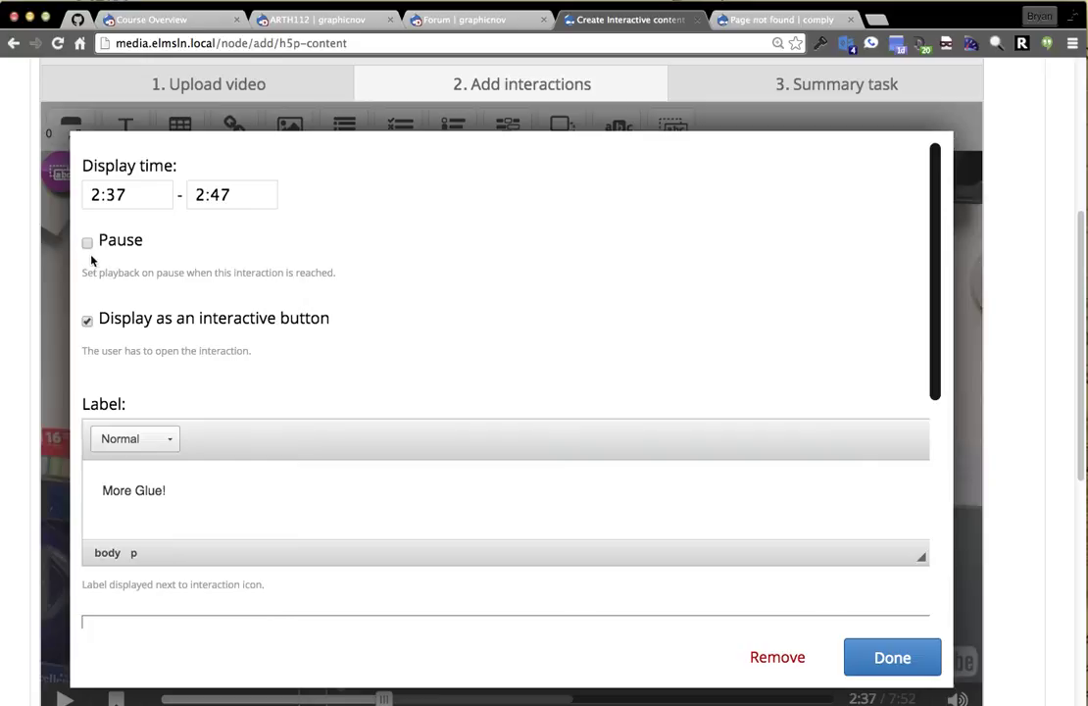
{"action": "scroll", "coordinate": [454, 340], "scroll_direction": "down", "scroll_amount": 10}
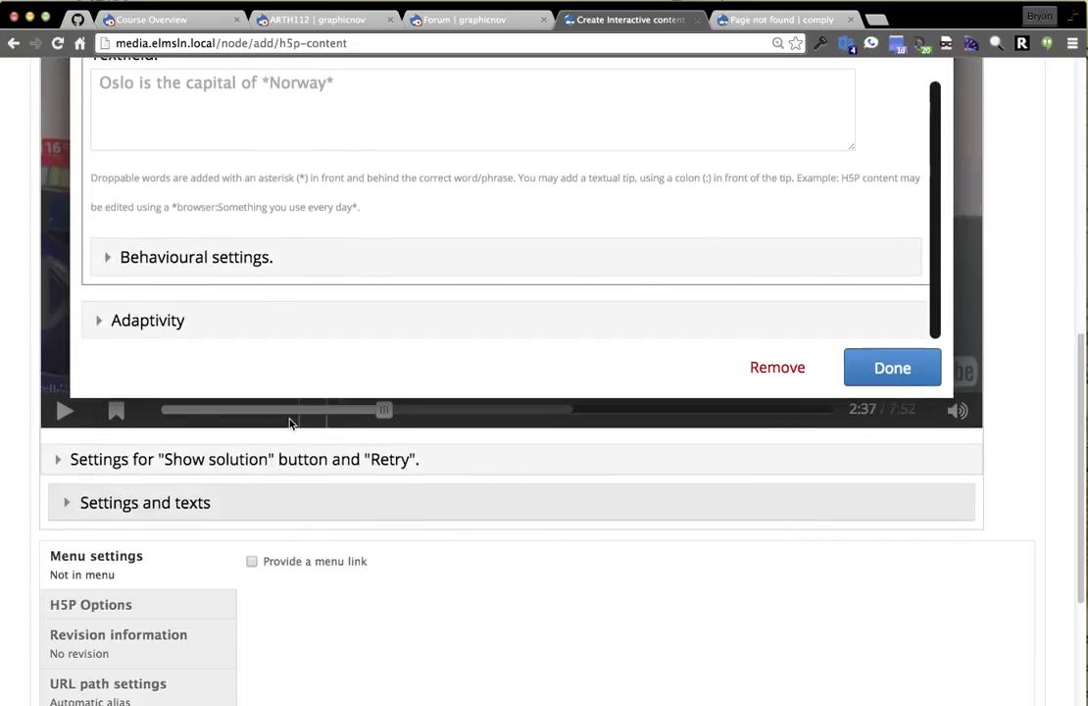
{"action": "left_click", "coordinate": [888, 379]}
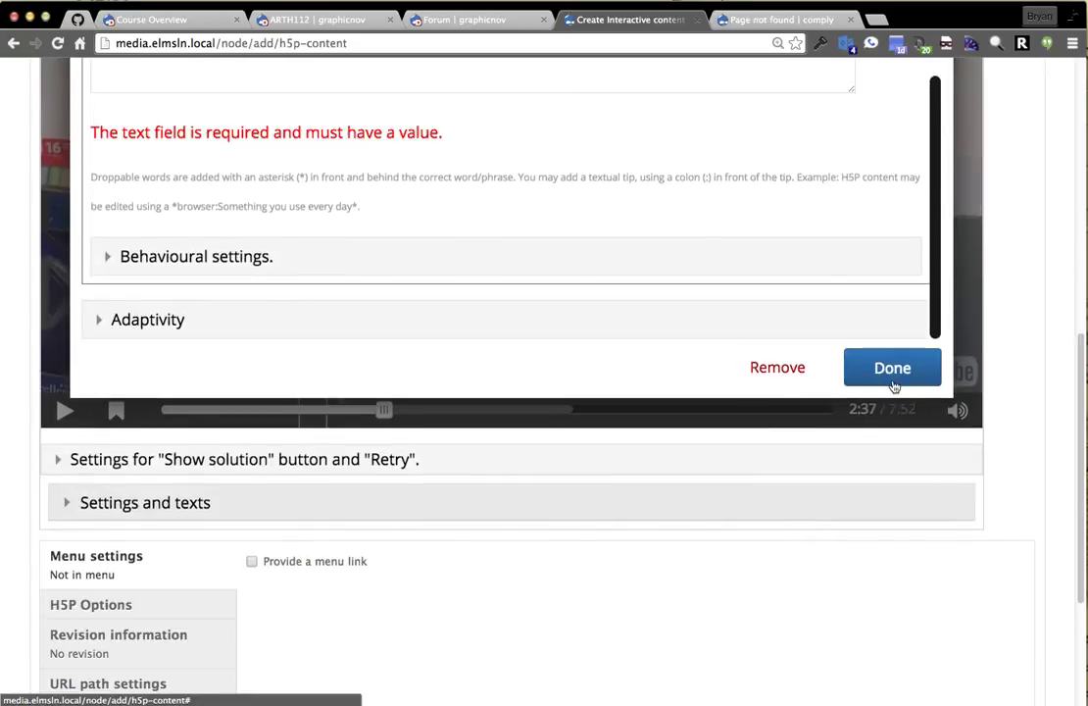
{"action": "scroll", "coordinate": [475, 352], "scroll_direction": "up", "scroll_amount": 2}
{"action": "scroll", "coordinate": [474, 353], "scroll_direction": "up", "scroll_amount": 3}
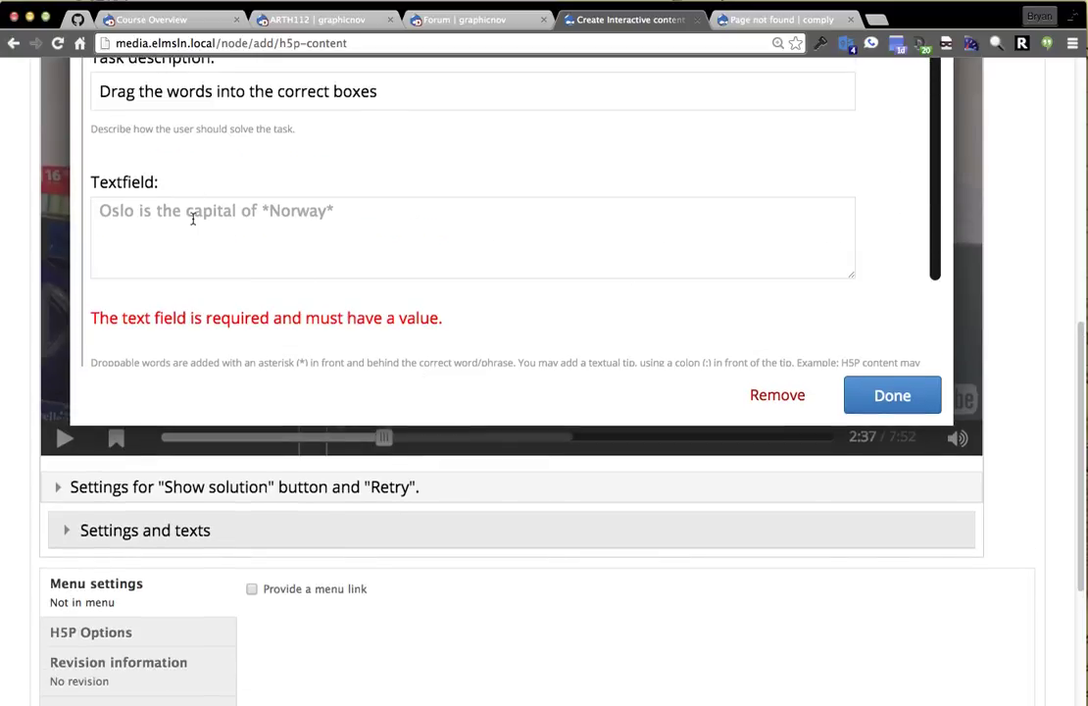
{"action": "left_click", "coordinate": [333, 251]}
{"action": "type", "text": "Glue is awesome!"}
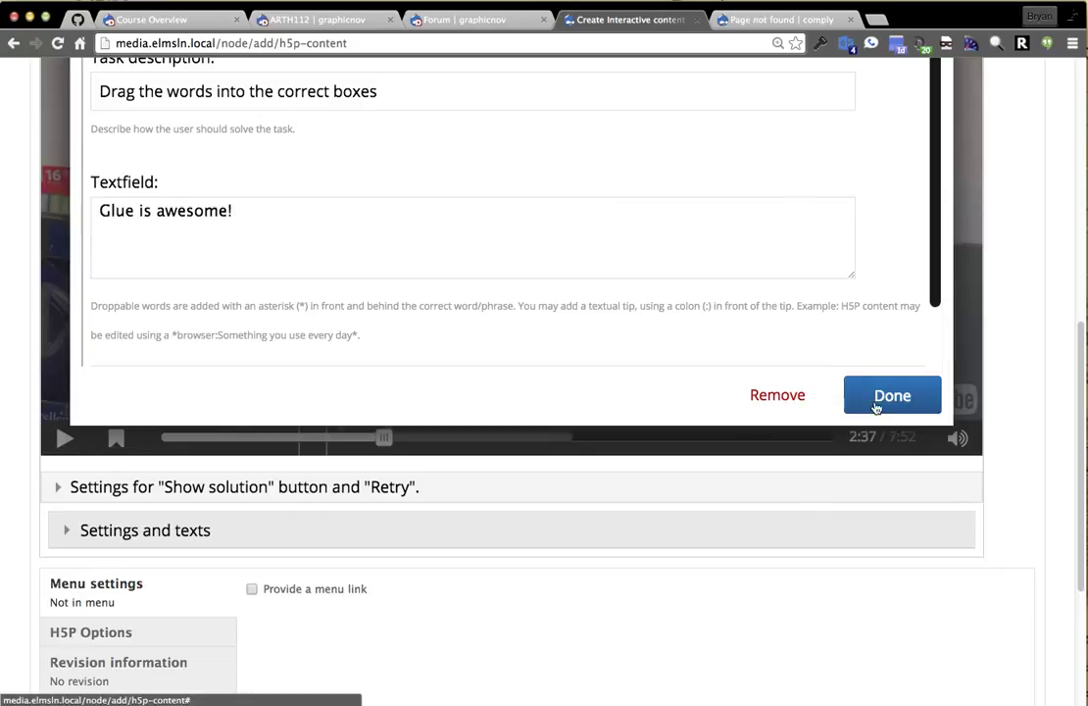
{"action": "left_click", "coordinate": [875, 407]}
{"action": "scroll", "coordinate": [894, 259], "scroll_direction": "up", "scroll_amount": 4}
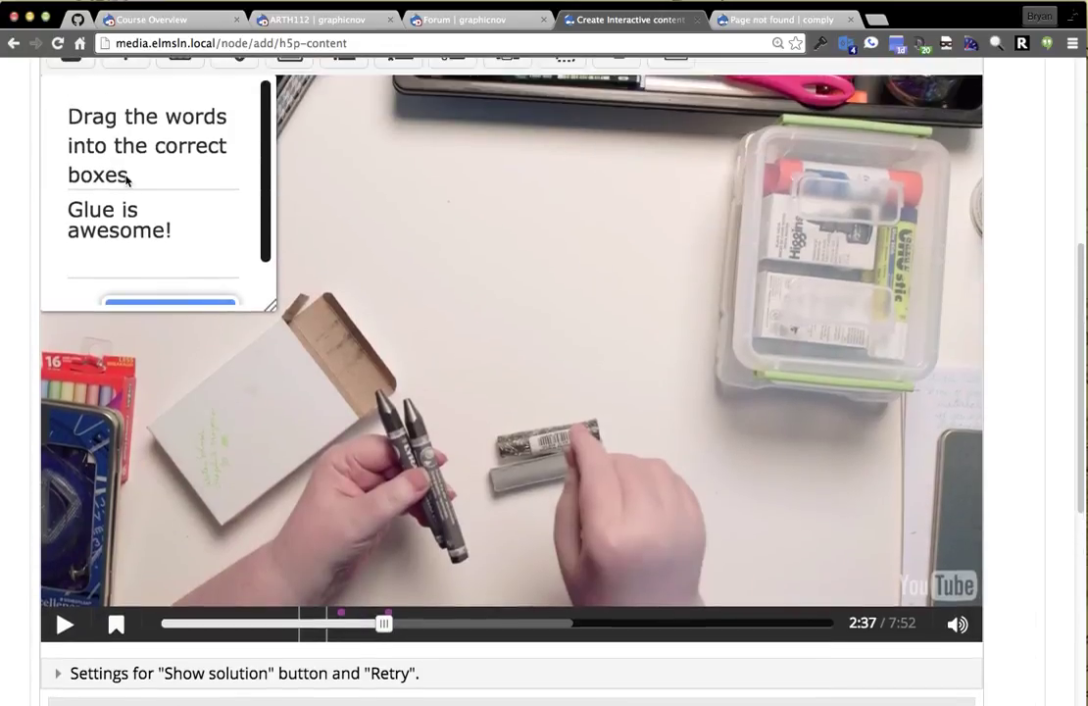
Delete the 'More Glue!' interaction and a stray new text interaction from the video.
{"action": "scroll", "coordinate": [127, 186], "scroll_direction": "up", "scroll_amount": 3}
{"action": "left_click_drag", "start_coordinate": [138, 284], "coordinate": [736, 267]}
{"action": "double_click", "coordinate": [736, 268]}
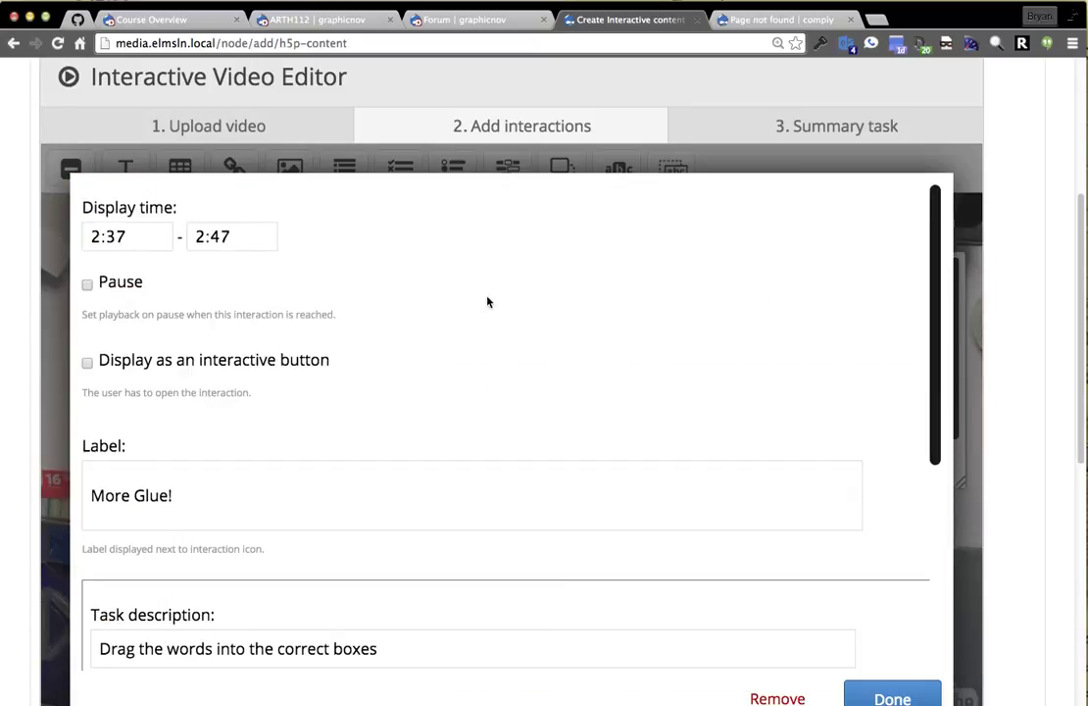
{"action": "left_click", "coordinate": [779, 697]}
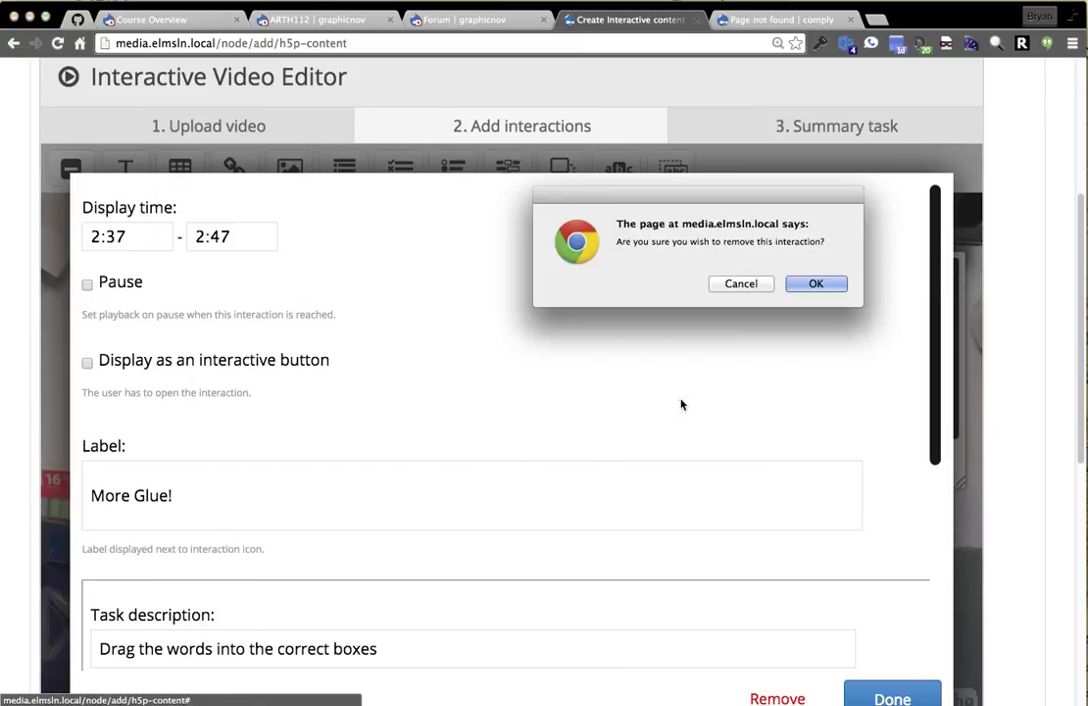
{"action": "left_click", "coordinate": [829, 284]}
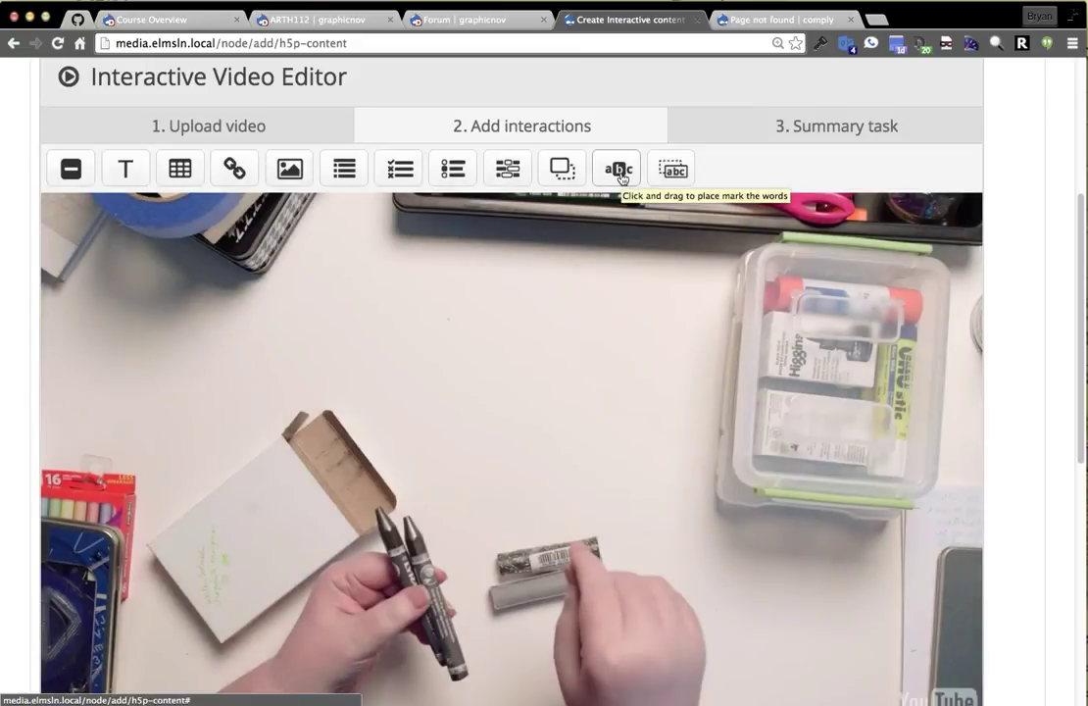
{"action": "left_click", "coordinate": [127, 169]}
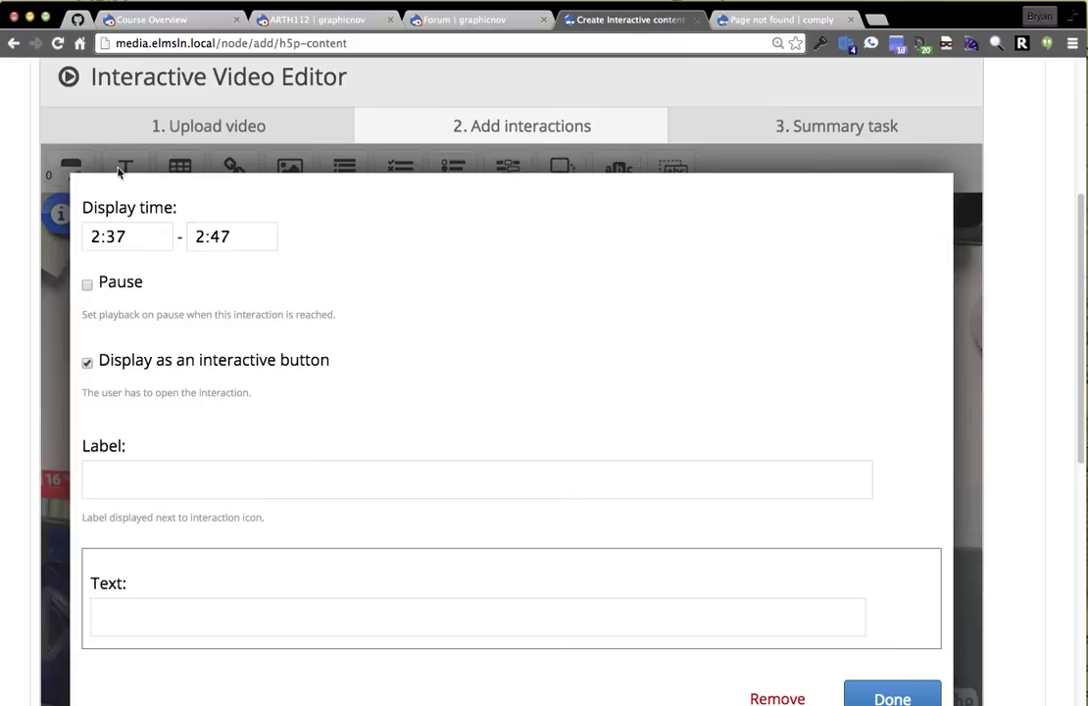
{"action": "left_click", "coordinate": [765, 698]}
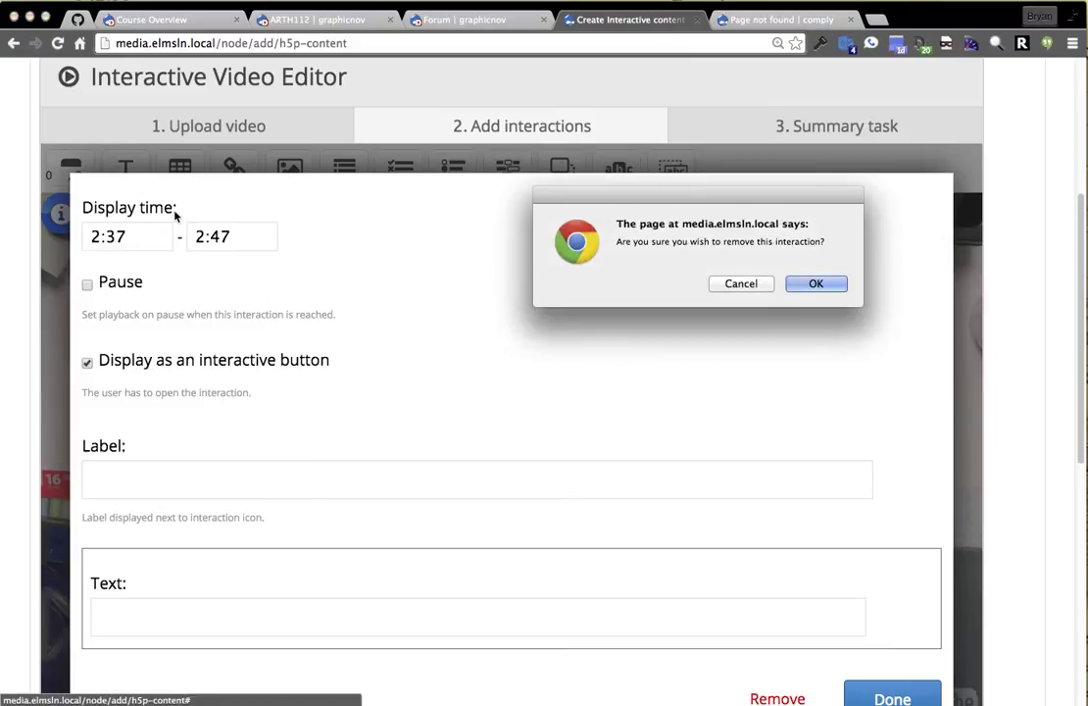
{"action": "left_click", "coordinate": [818, 281]}
Place a 'Shading' text interaction on the video showing from 2:37 to 2:43, and save it.
{"action": "left_click_drag", "start_coordinate": [431, 397], "coordinate": [471, 520]}
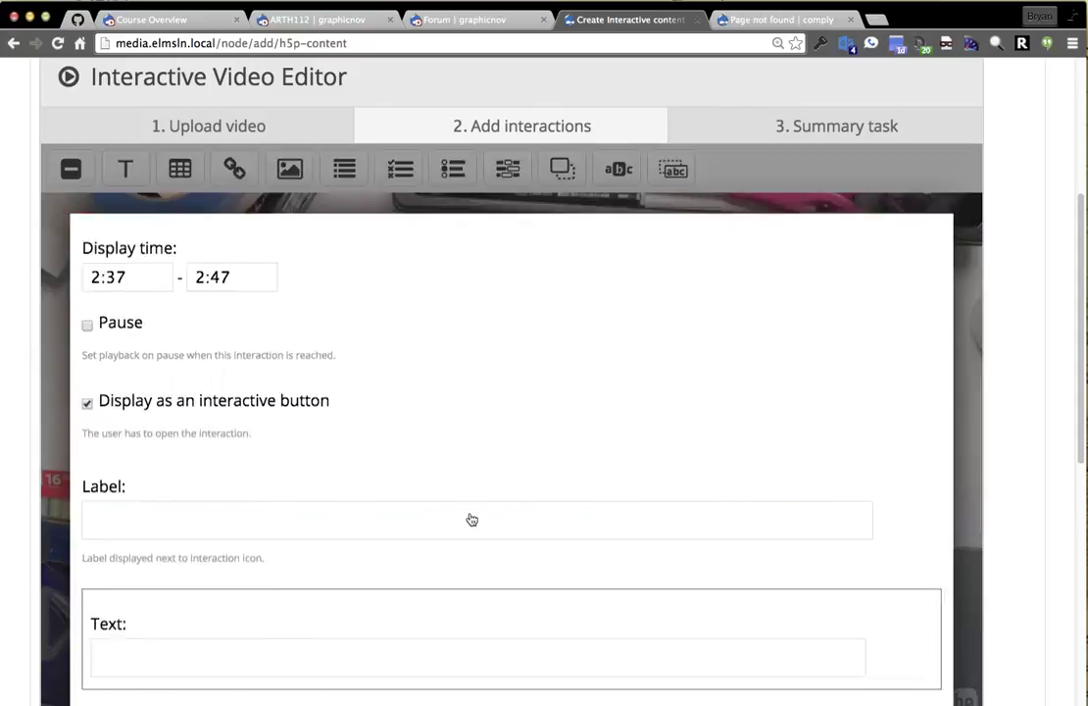
{"action": "left_click", "coordinate": [193, 495]}
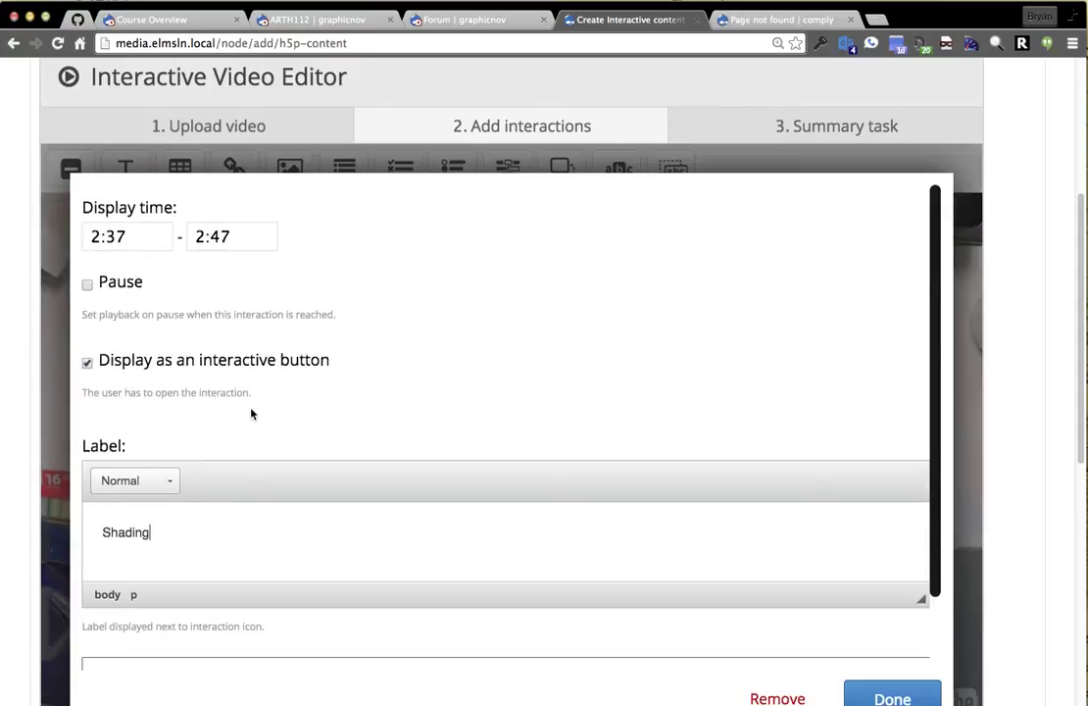
{"action": "scroll", "coordinate": [251, 396], "scroll_direction": "down", "scroll_amount": 2}
{"action": "left_click", "coordinate": [195, 643]}
{"action": "scroll", "coordinate": [201, 608], "scroll_direction": "down", "scroll_amount": 2}
{"action": "type", "text": "Be careful not to get your hands"}
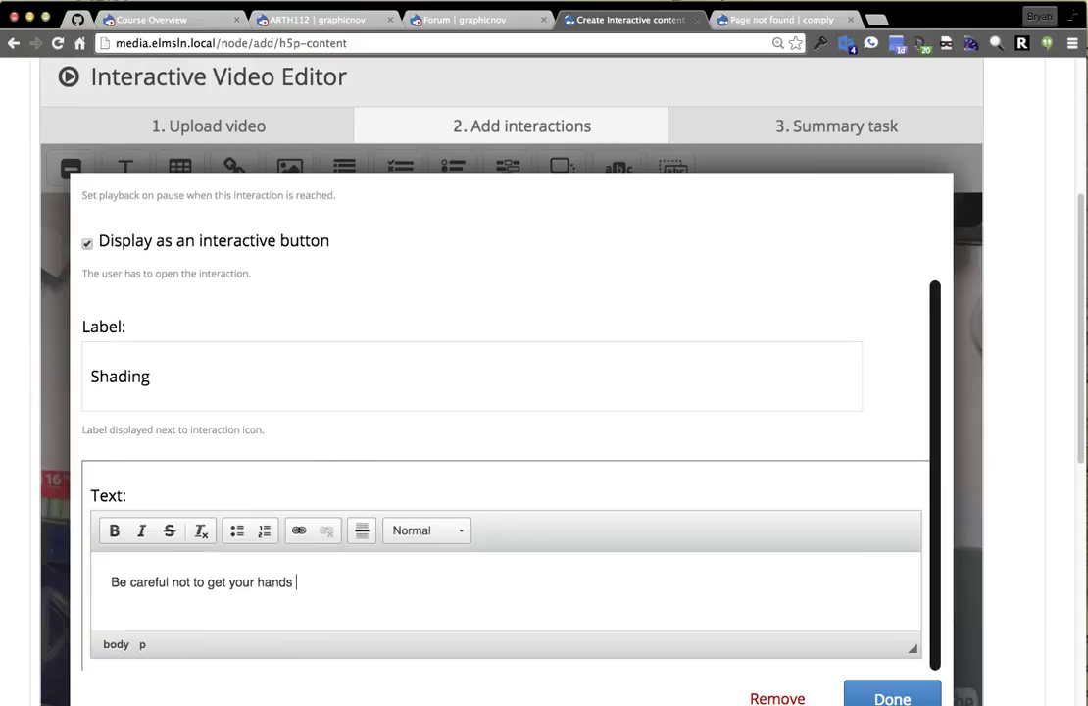
{"action": "scroll", "coordinate": [110, 391], "scroll_direction": "up", "scroll_amount": 7}
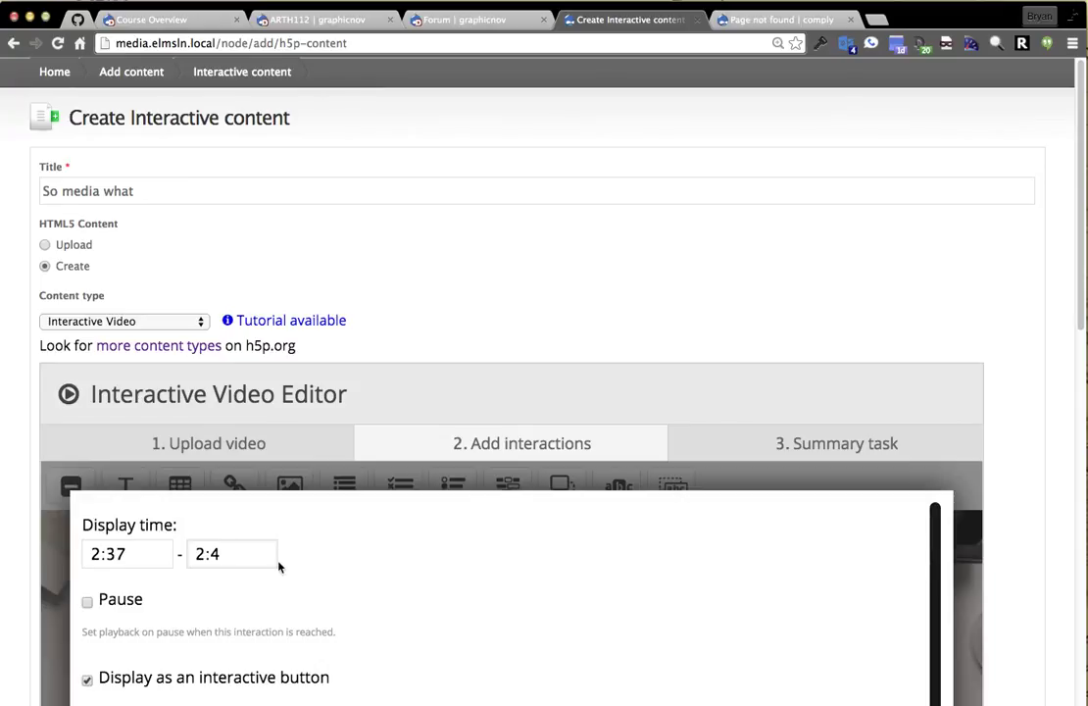
{"action": "type", "text": "3"}
{"action": "scroll", "coordinate": [588, 578], "scroll_direction": "down", "scroll_amount": 15}
{"action": "left_click", "coordinate": [936, 272]}
{"action": "scroll", "coordinate": [852, 470], "scroll_direction": "up", "scroll_amount": 2}
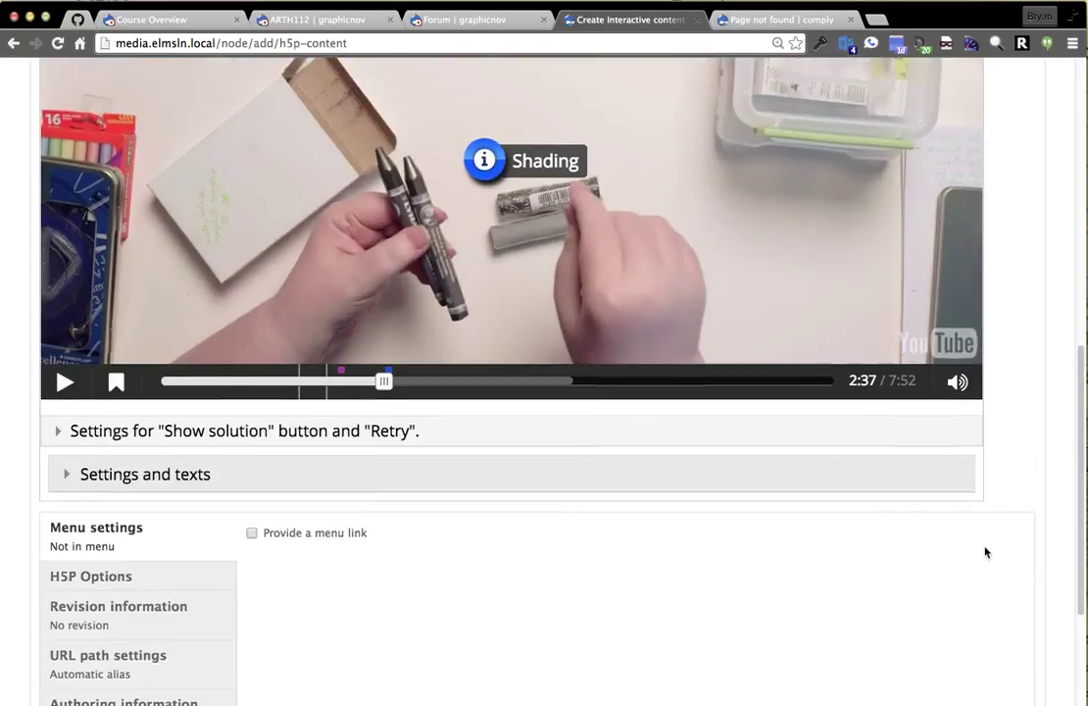
{"action": "scroll", "coordinate": [689, 484], "scroll_direction": "up", "scroll_amount": 8}
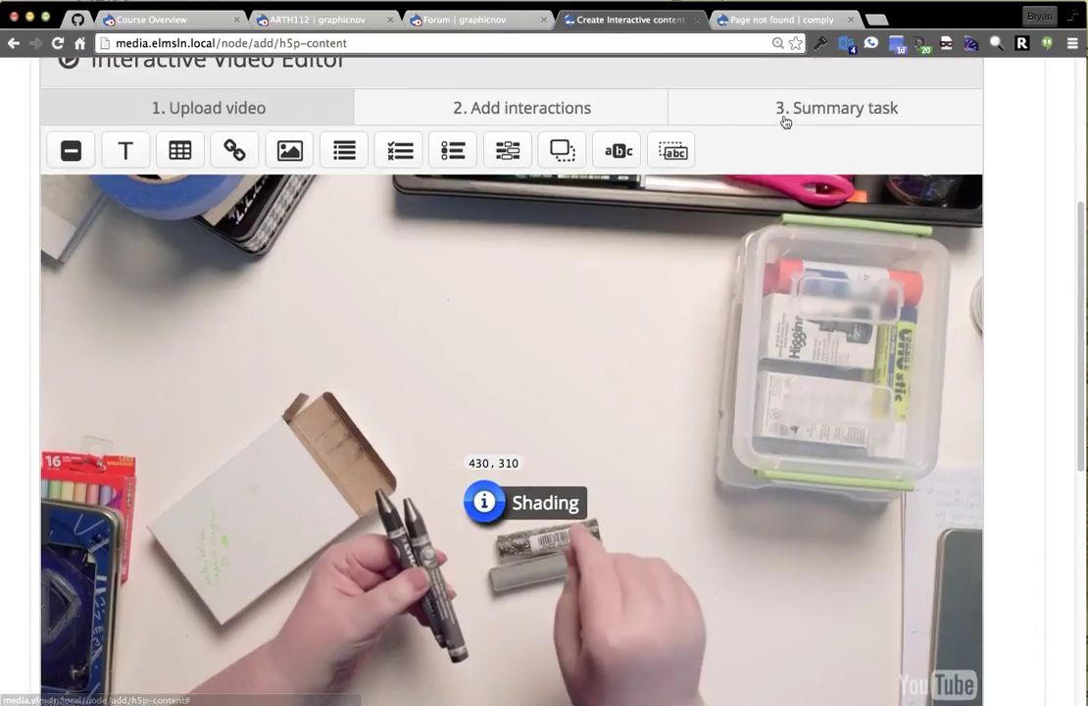
On the Summary task, expand 'Settings and texts' and the Show solution and Retry settings.
{"action": "left_click", "coordinate": [796, 108]}
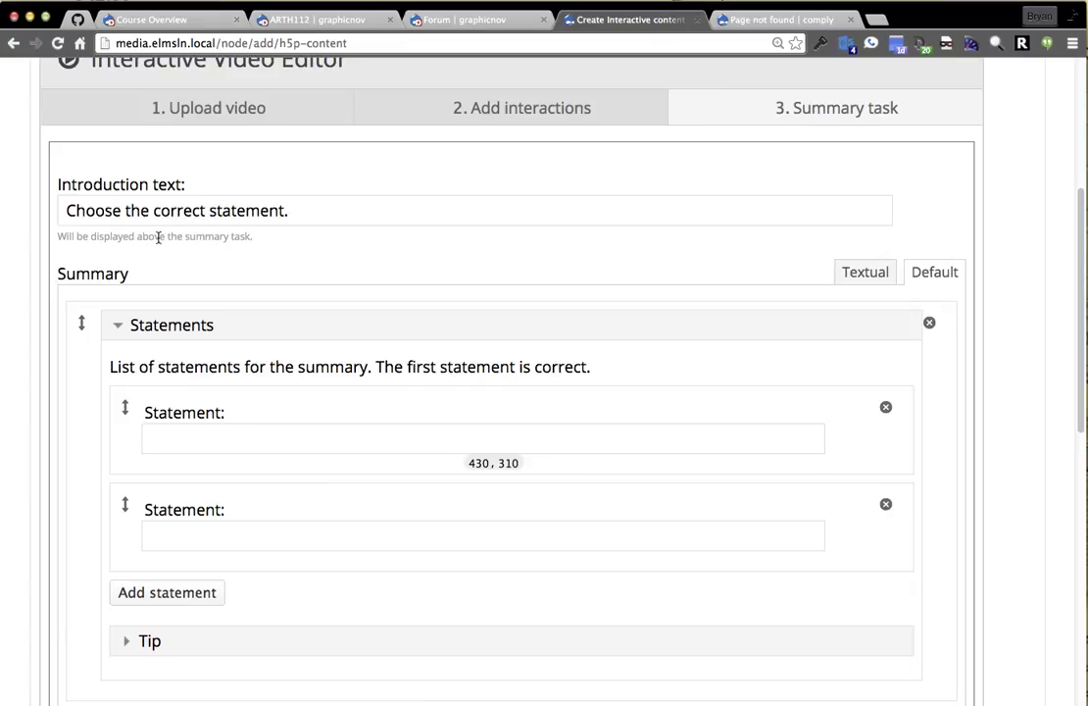
{"action": "scroll", "coordinate": [85, 457], "scroll_direction": "down", "scroll_amount": 15}
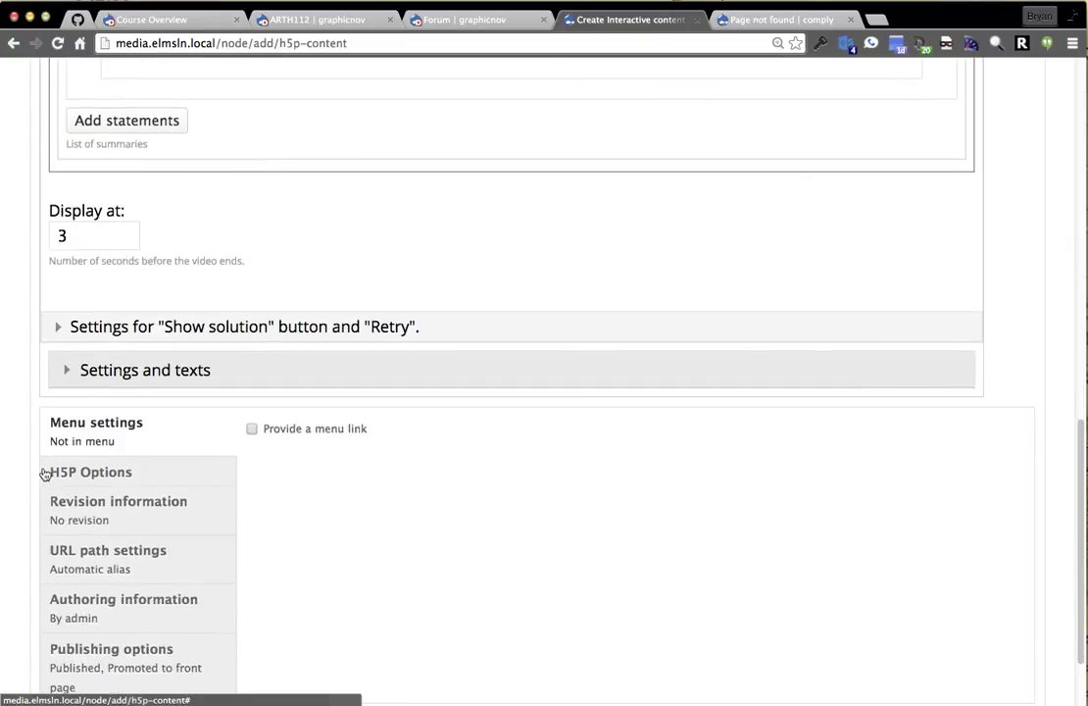
{"action": "left_click", "coordinate": [145, 265]}
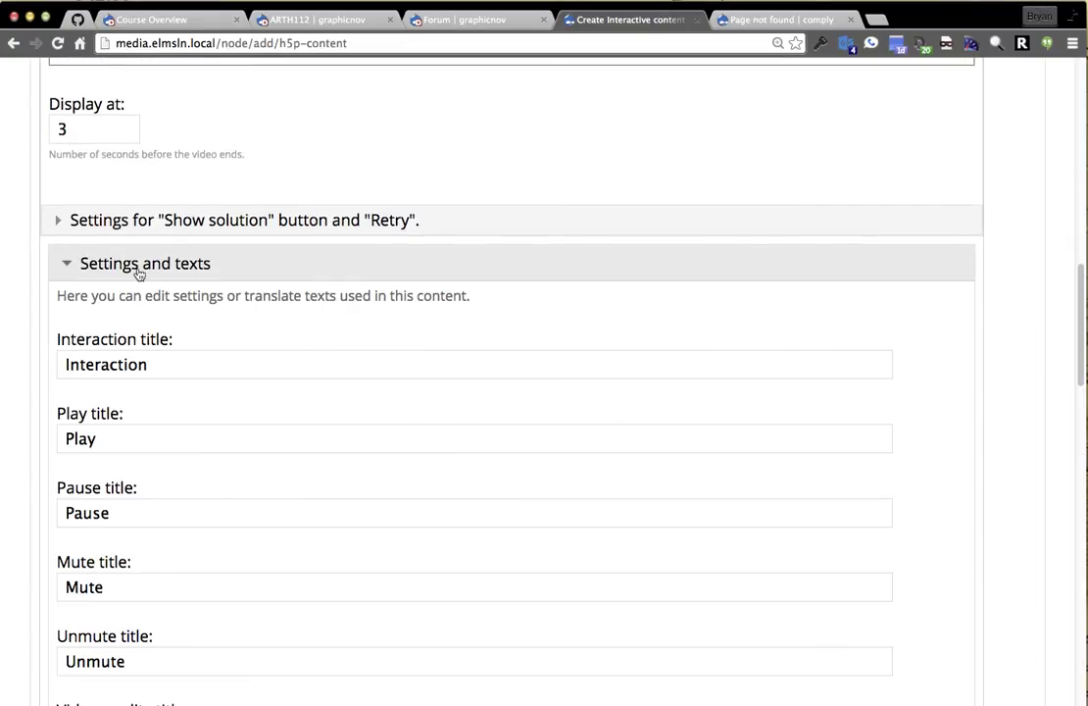
{"action": "left_click", "coordinate": [169, 227]}
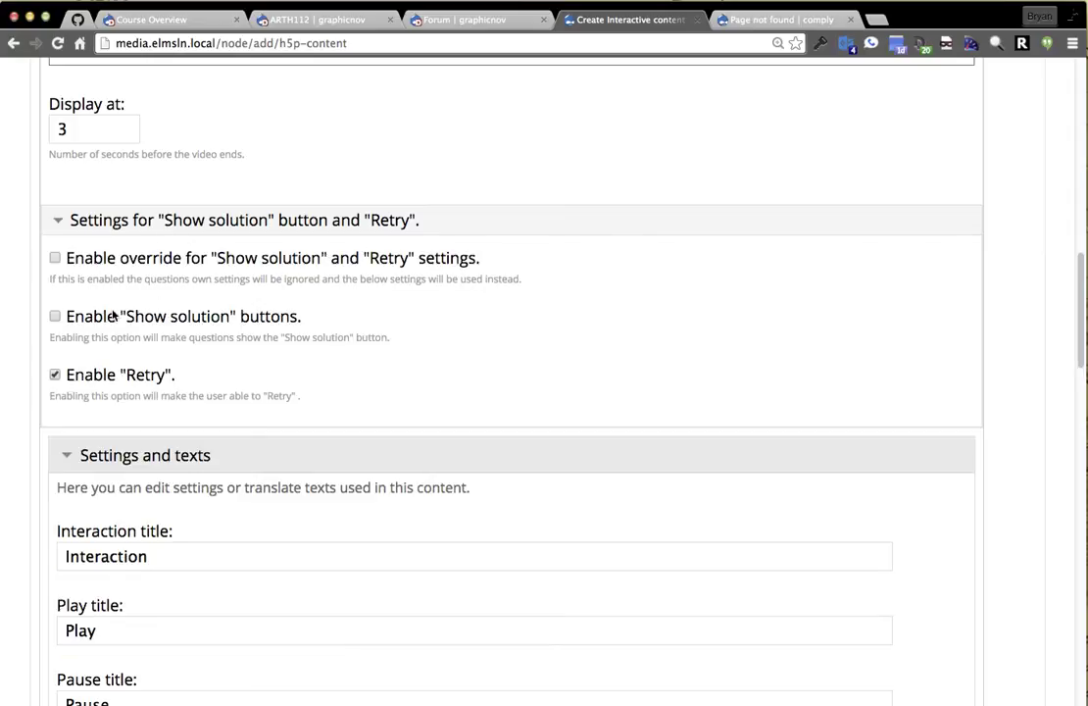
{"action": "scroll", "coordinate": [68, 686], "scroll_direction": "down", "scroll_amount": 20}
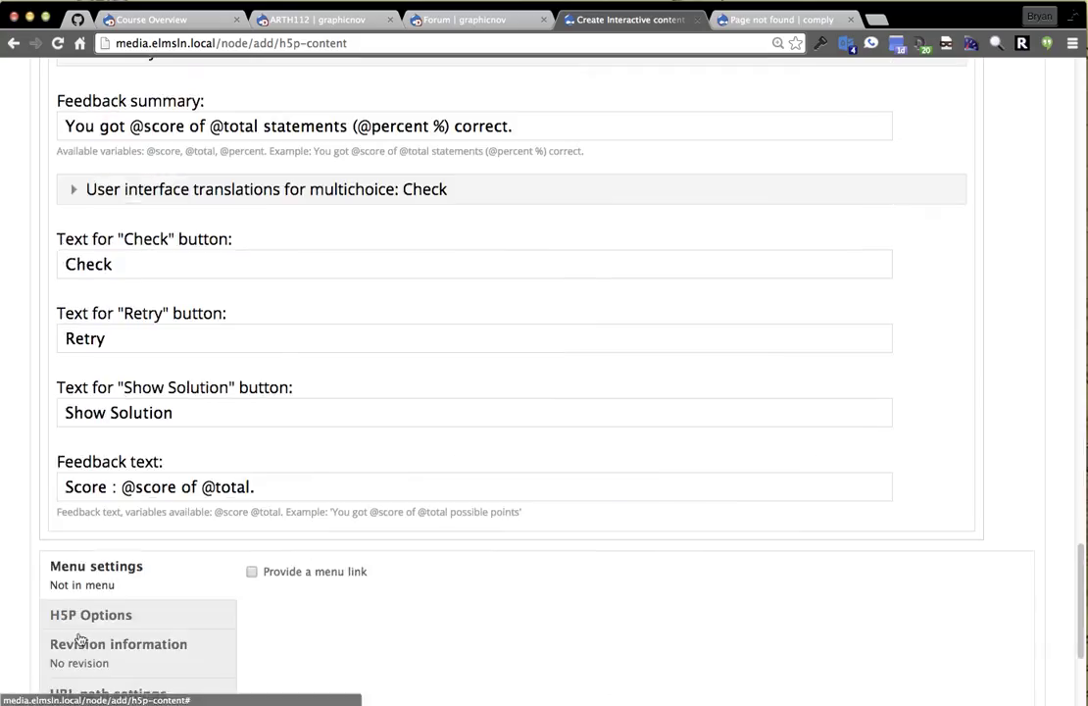
{"action": "left_click", "coordinate": [67, 637]}
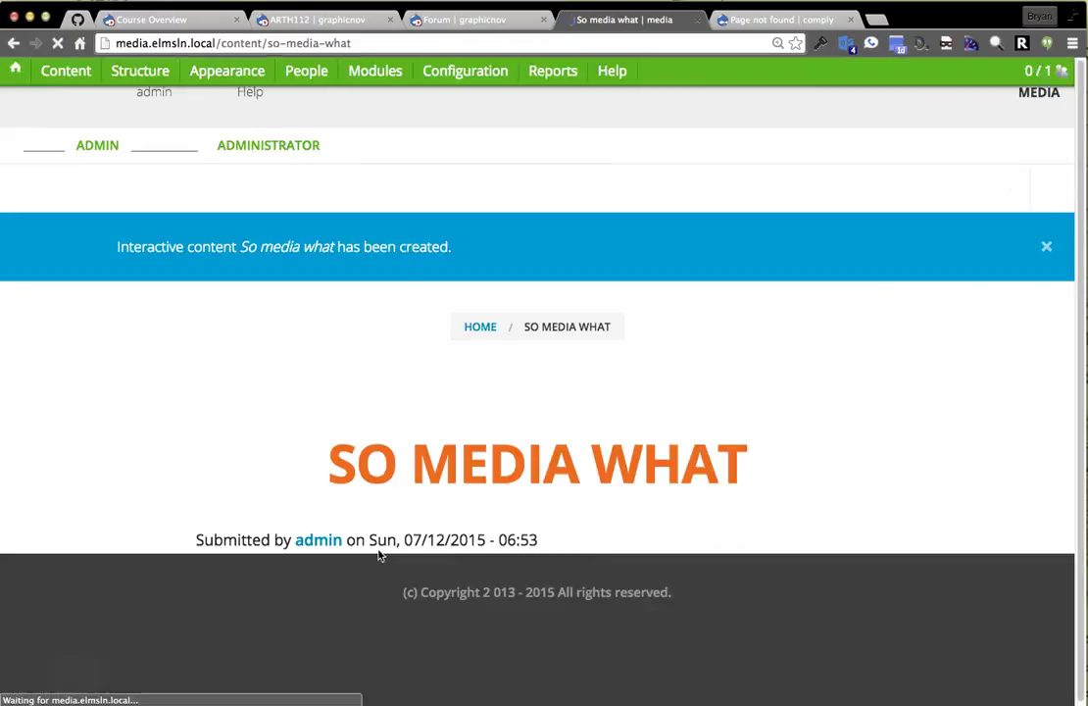
{"action": "scroll", "coordinate": [112, 342], "scroll_direction": "down", "scroll_amount": 5}
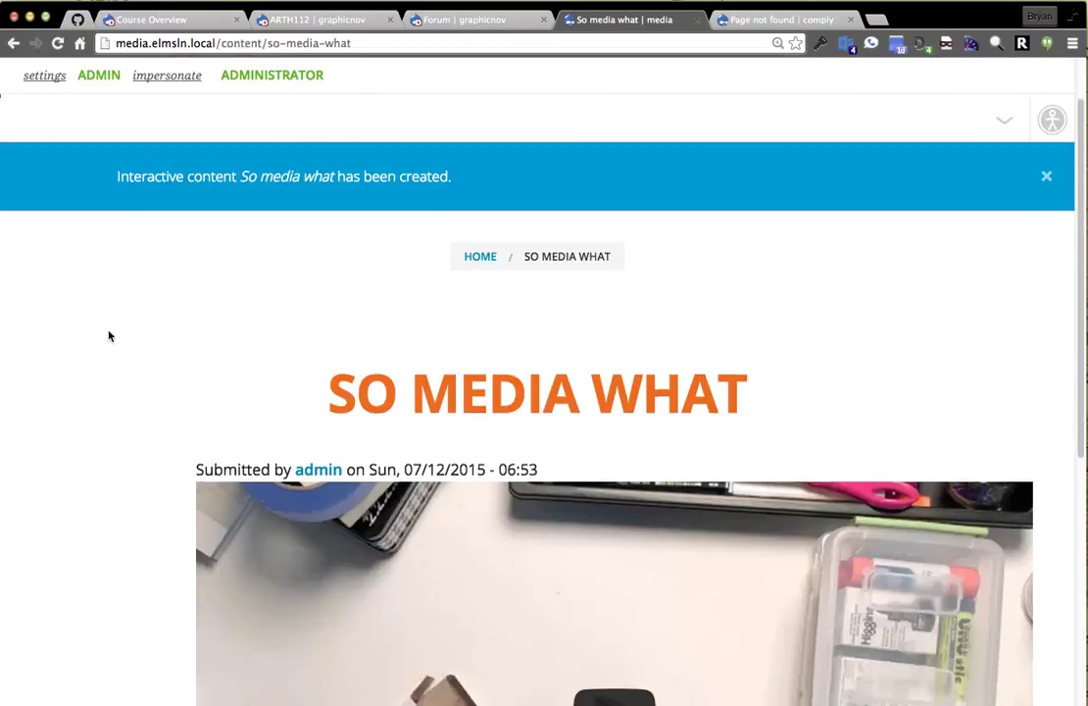
{"action": "scroll", "coordinate": [88, 333], "scroll_direction": "up", "scroll_amount": 3}
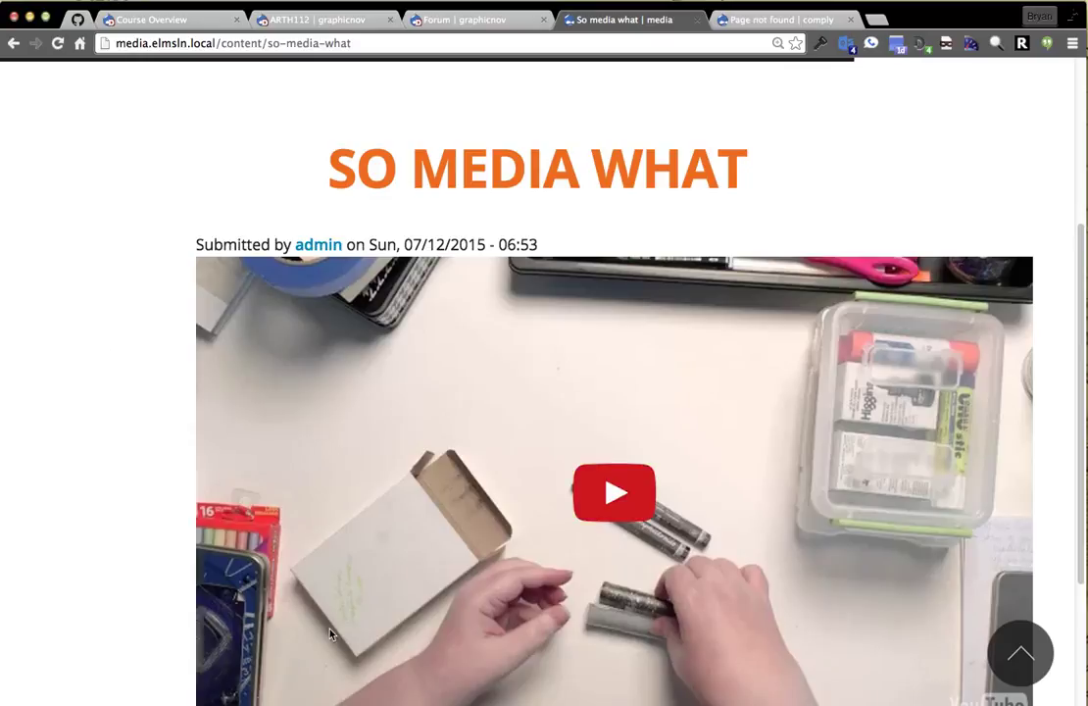
{"action": "scroll", "coordinate": [583, 520], "scroll_direction": "down", "scroll_amount": 1}
{"action": "left_click", "coordinate": [583, 520]}
{"action": "scroll", "coordinate": [158, 449], "scroll_direction": "down", "scroll_amount": 1}
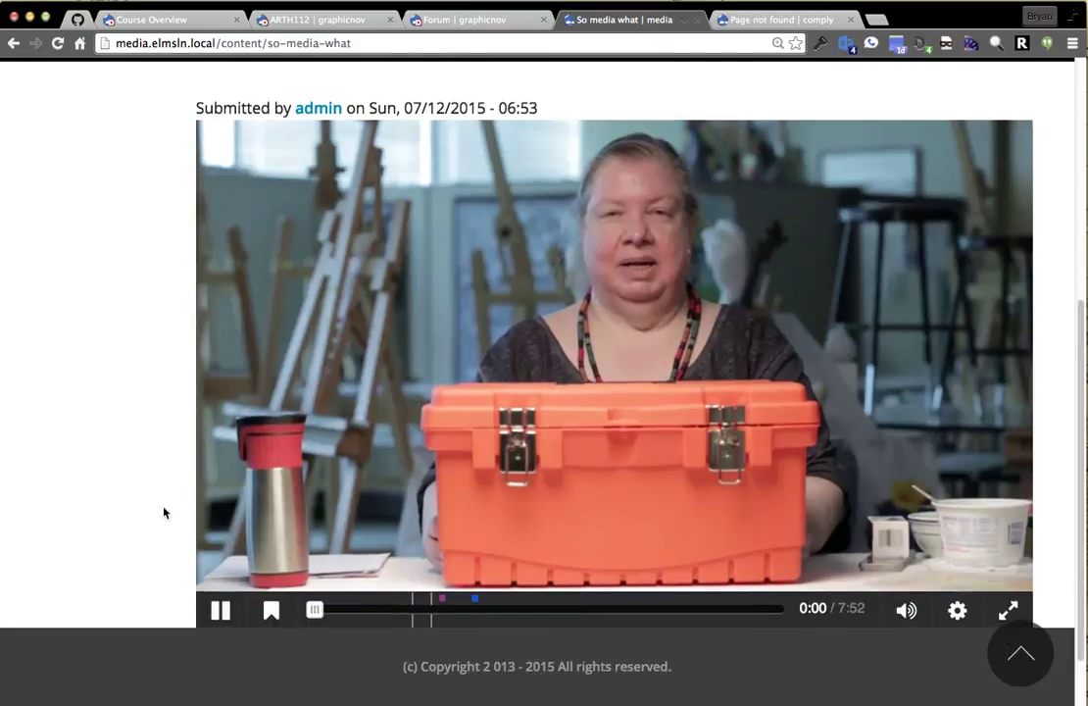
{"action": "left_click", "coordinate": [276, 624]}
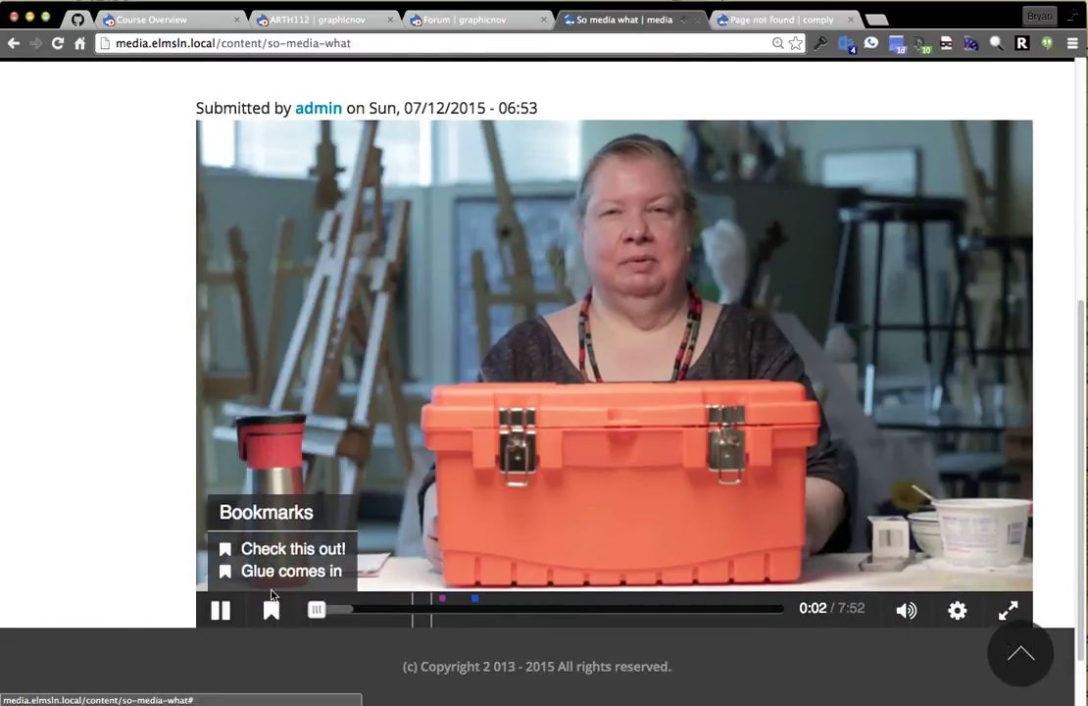
{"action": "left_click", "coordinate": [273, 576]}
{"action": "left_click", "coordinate": [270, 615]}
{"action": "left_click", "coordinate": [263, 550]}
{"action": "left_click", "coordinate": [277, 612]}
{"action": "left_click", "coordinate": [270, 574]}
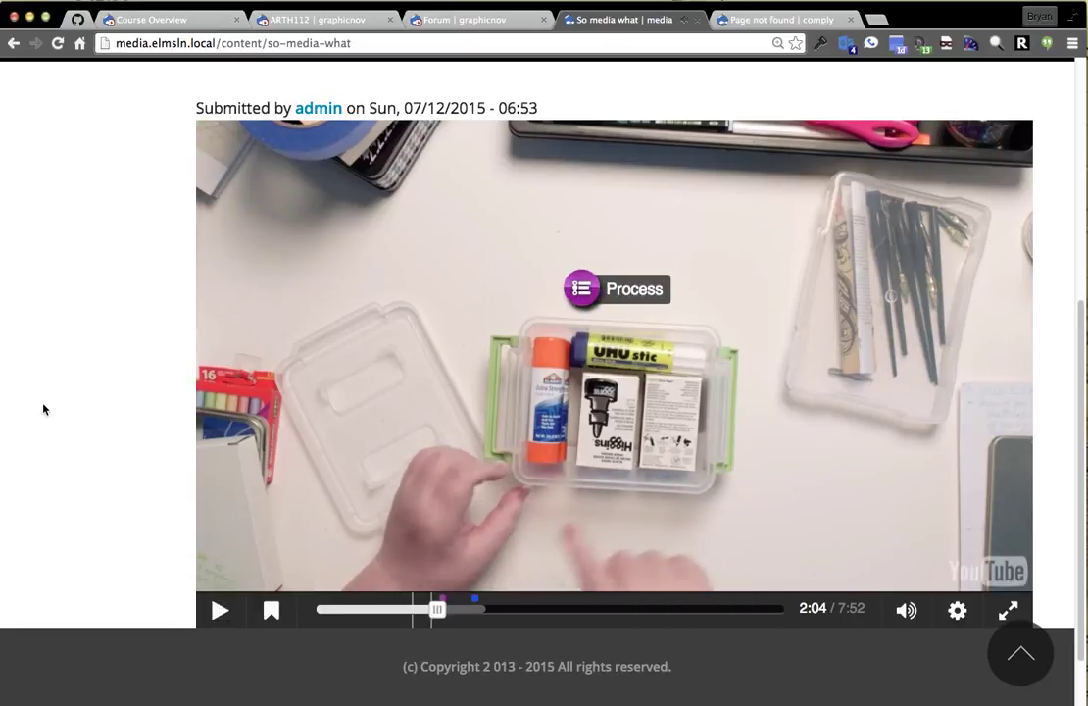
{"action": "left_click", "coordinate": [634, 293]}
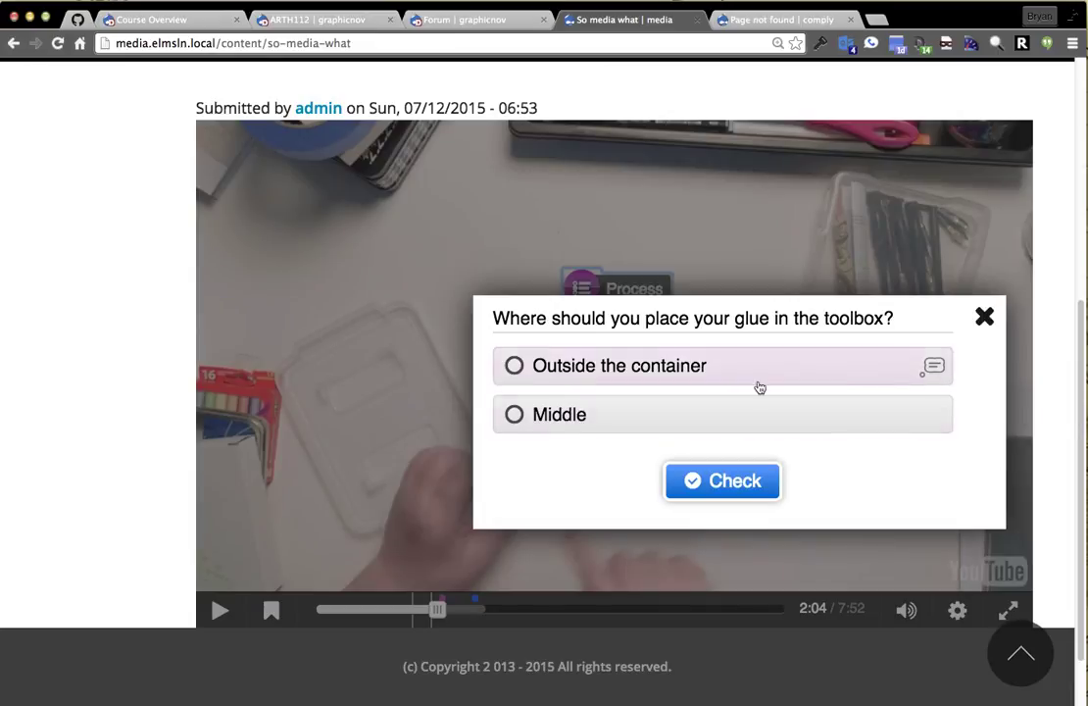
{"action": "left_click", "coordinate": [933, 376]}
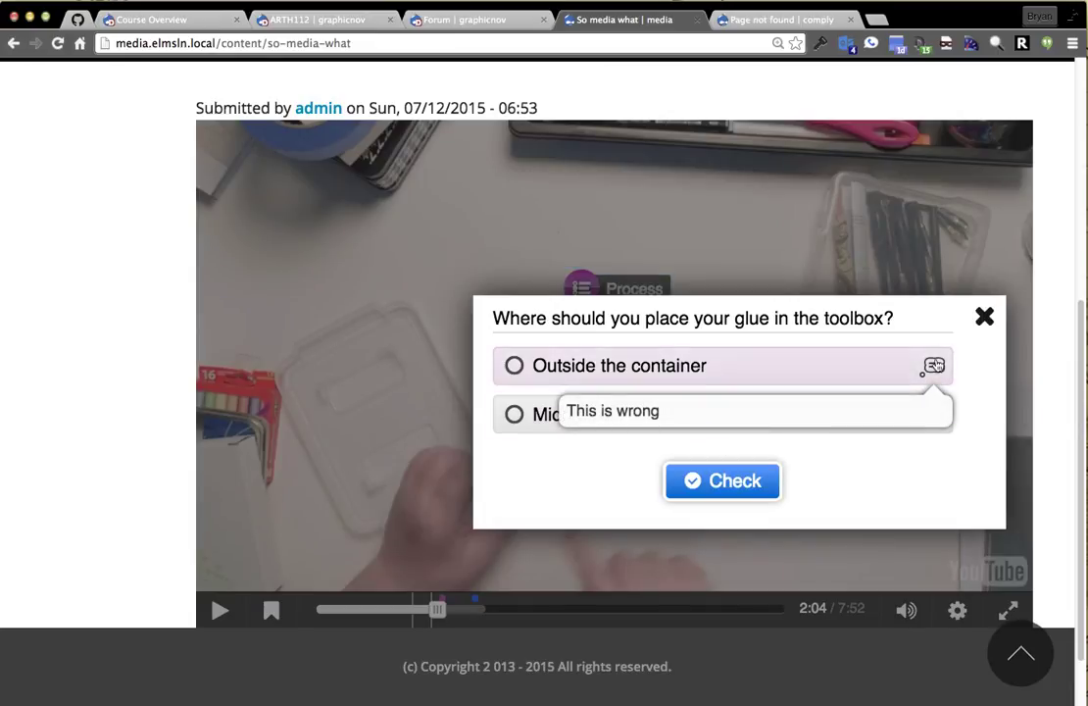
{"action": "left_click", "coordinate": [811, 433]}
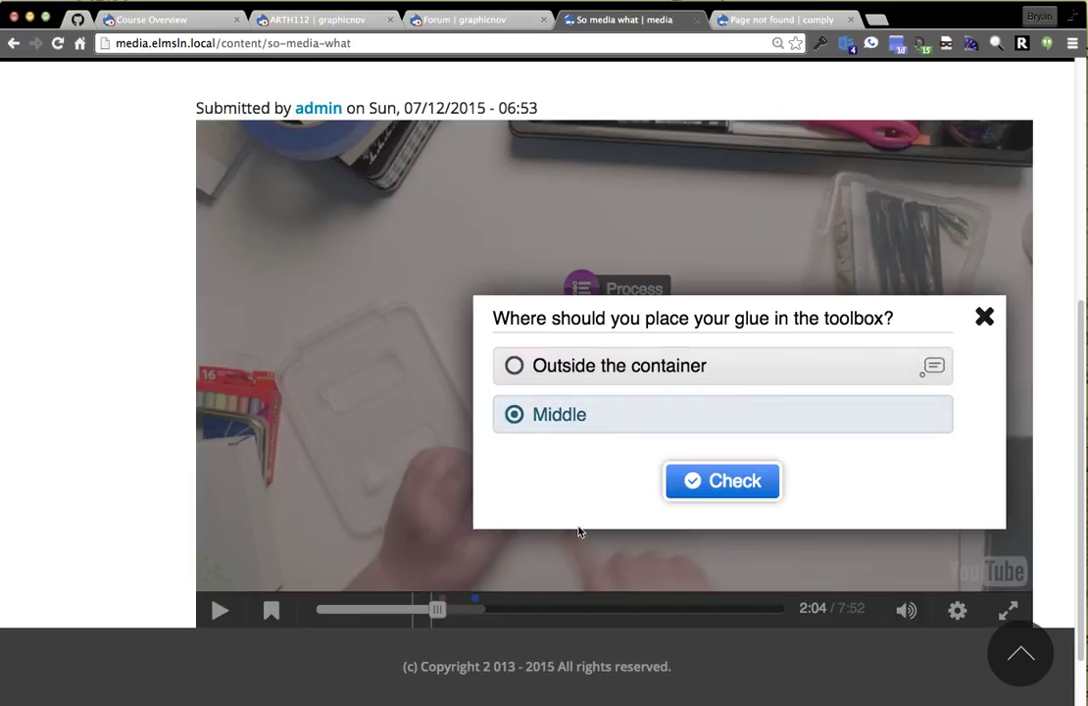
{"action": "left_click", "coordinate": [672, 485]}
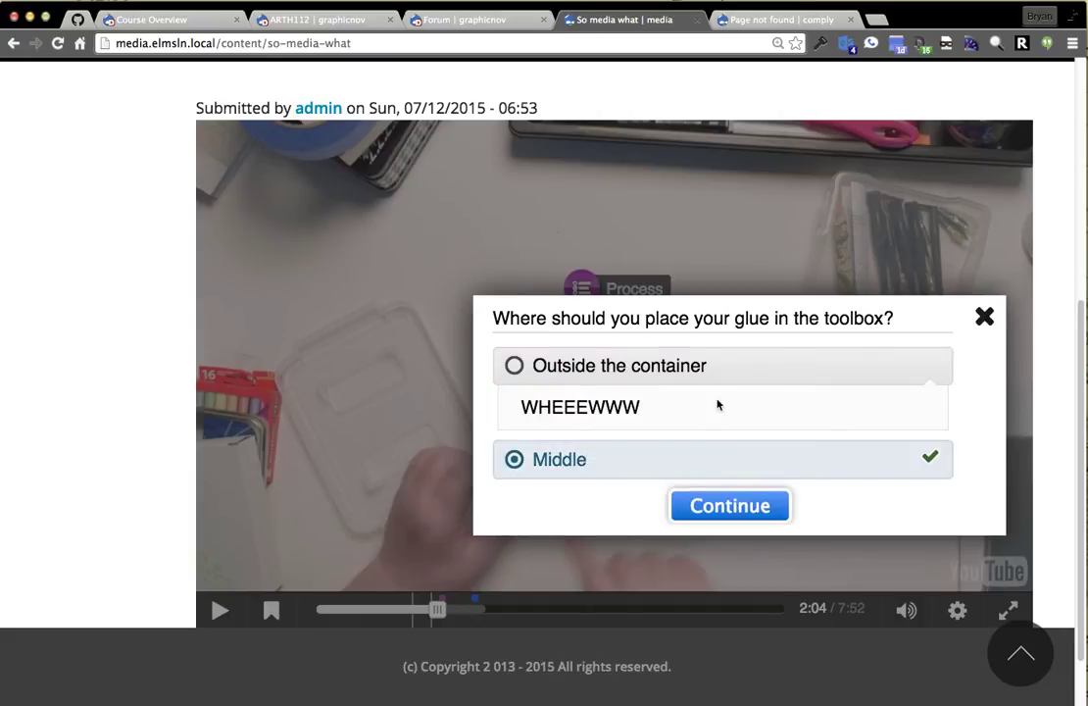
{"action": "left_click", "coordinate": [703, 518]}
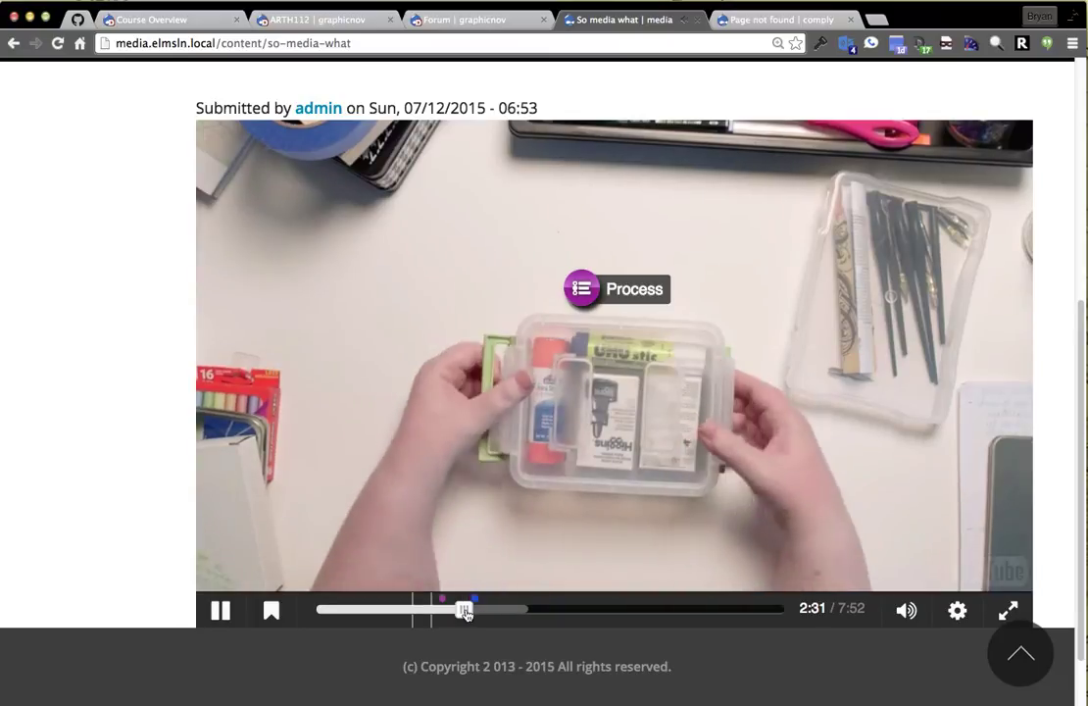
{"action": "left_click", "coordinate": [464, 610]}
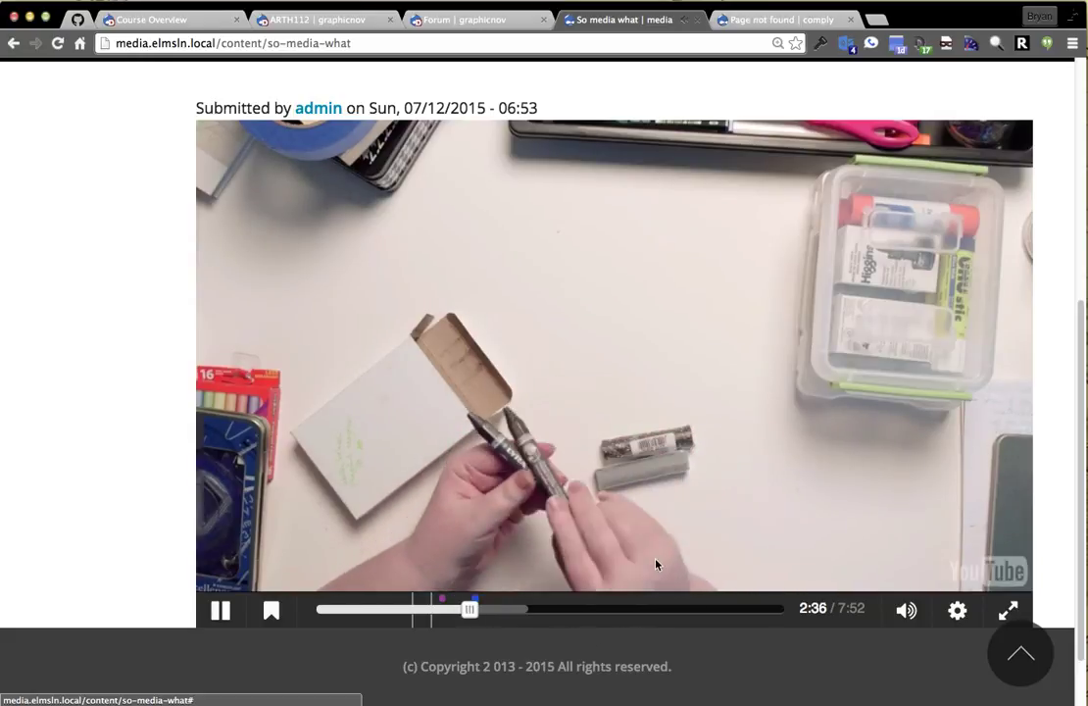
{"action": "left_click", "coordinate": [580, 416]}
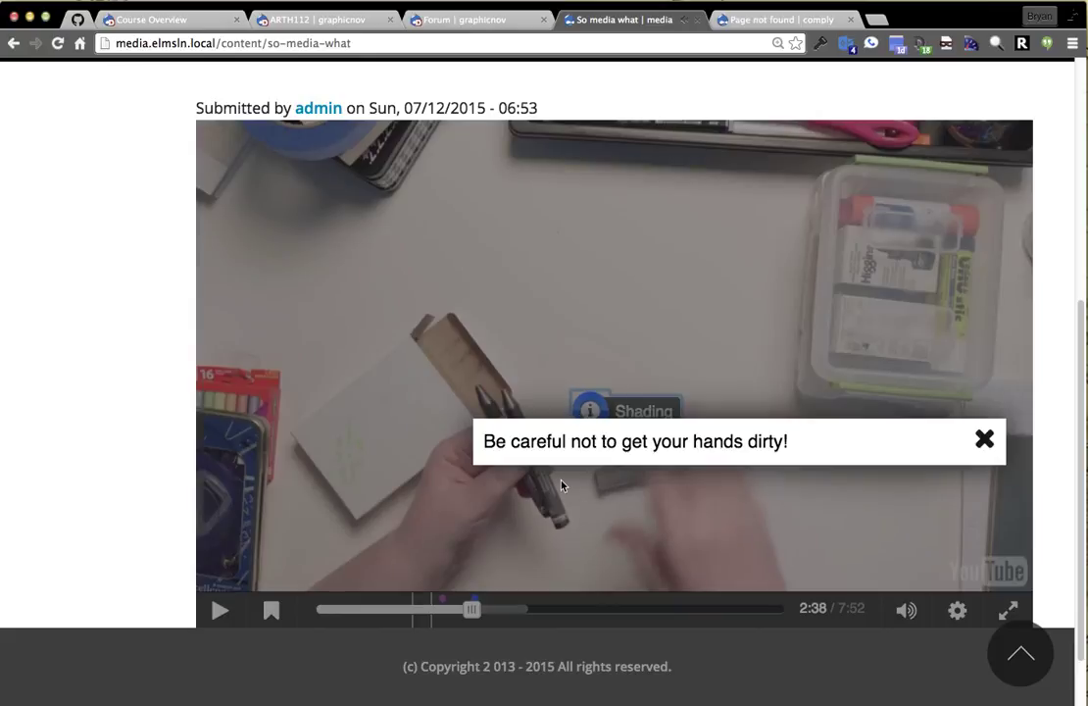
{"action": "left_click", "coordinate": [992, 452]}
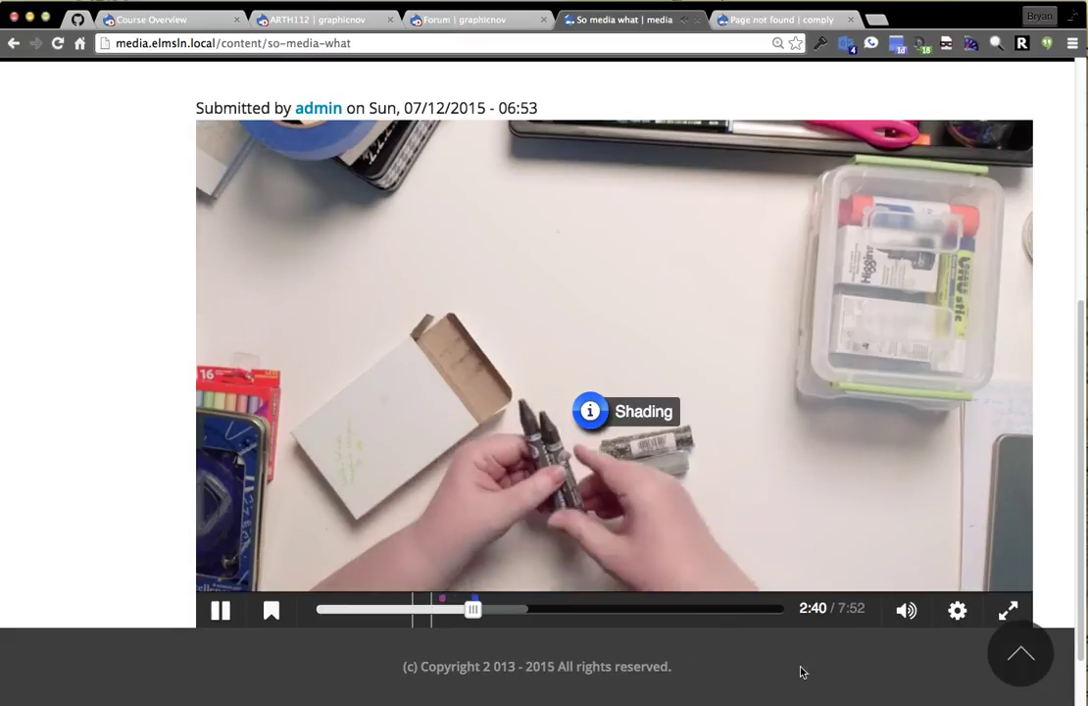
{"action": "scroll", "coordinate": [906, 657], "scroll_direction": "down", "scroll_amount": 1}
{"action": "scroll", "coordinate": [564, 503], "scroll_direction": "up", "scroll_amount": 6}
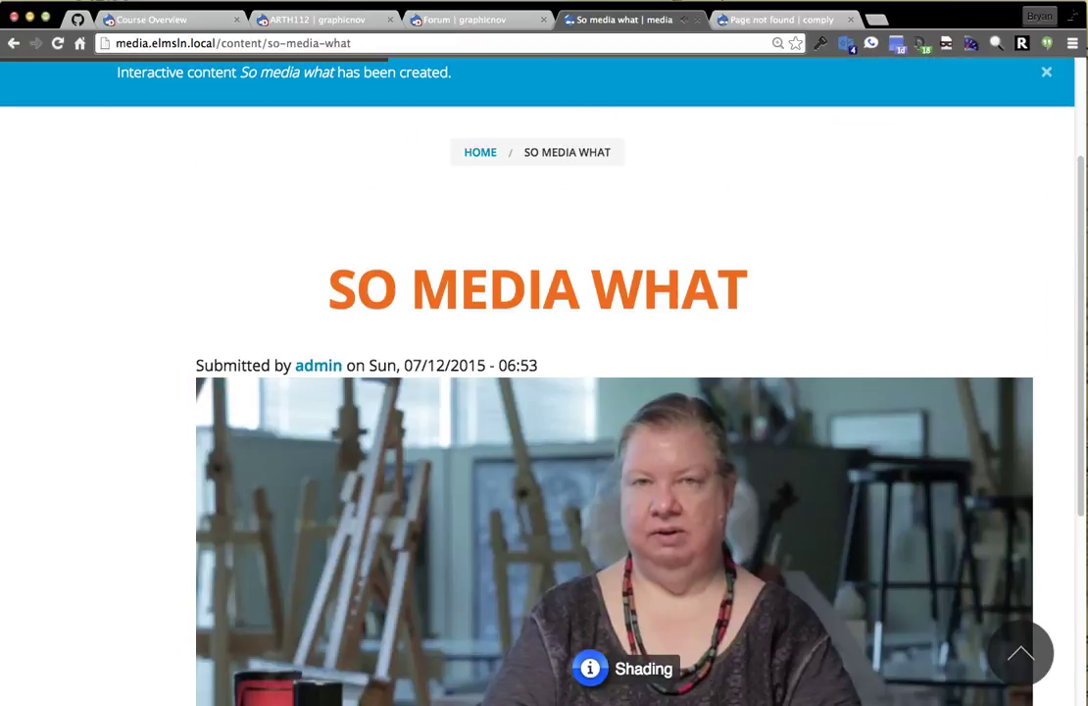
{"action": "left_click", "coordinate": [1009, 655]}
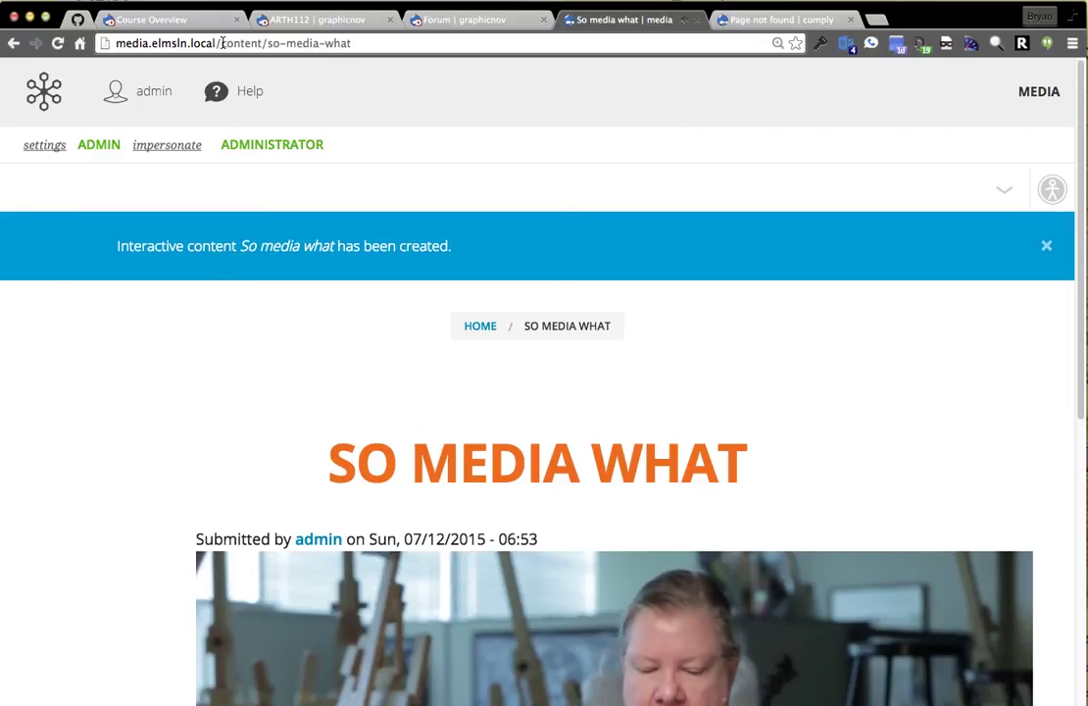
Go to the MEDIA home listing, then open Configuration > System > Entity iframe.
{"action": "left_click", "coordinate": [1024, 95]}
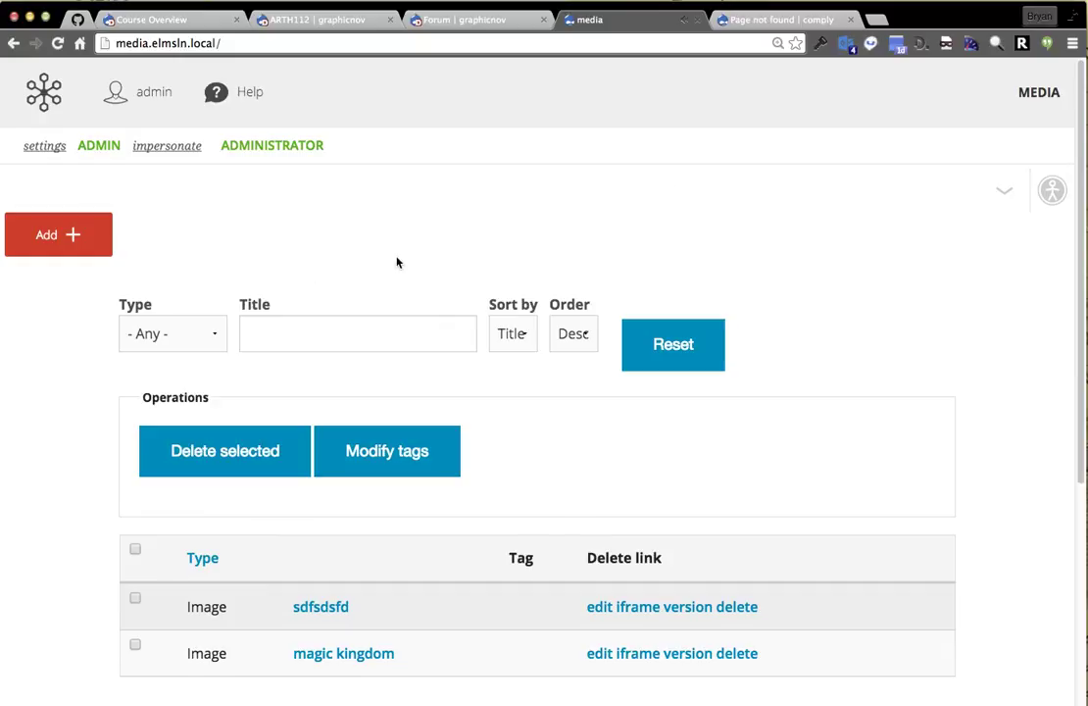
{"action": "scroll", "coordinate": [440, 265], "scroll_direction": "down", "scroll_amount": 5}
{"action": "scroll", "coordinate": [493, 444], "scroll_direction": "up", "scroll_amount": 5}
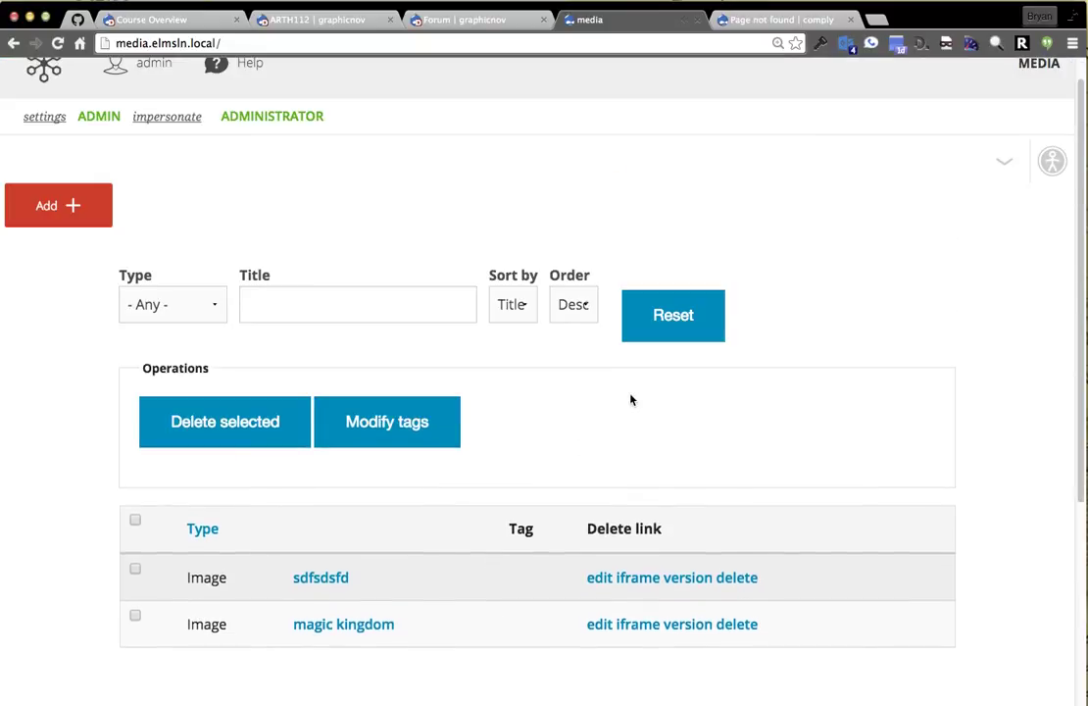
{"action": "scroll", "coordinate": [549, 437], "scroll_direction": "up", "scroll_amount": 1}
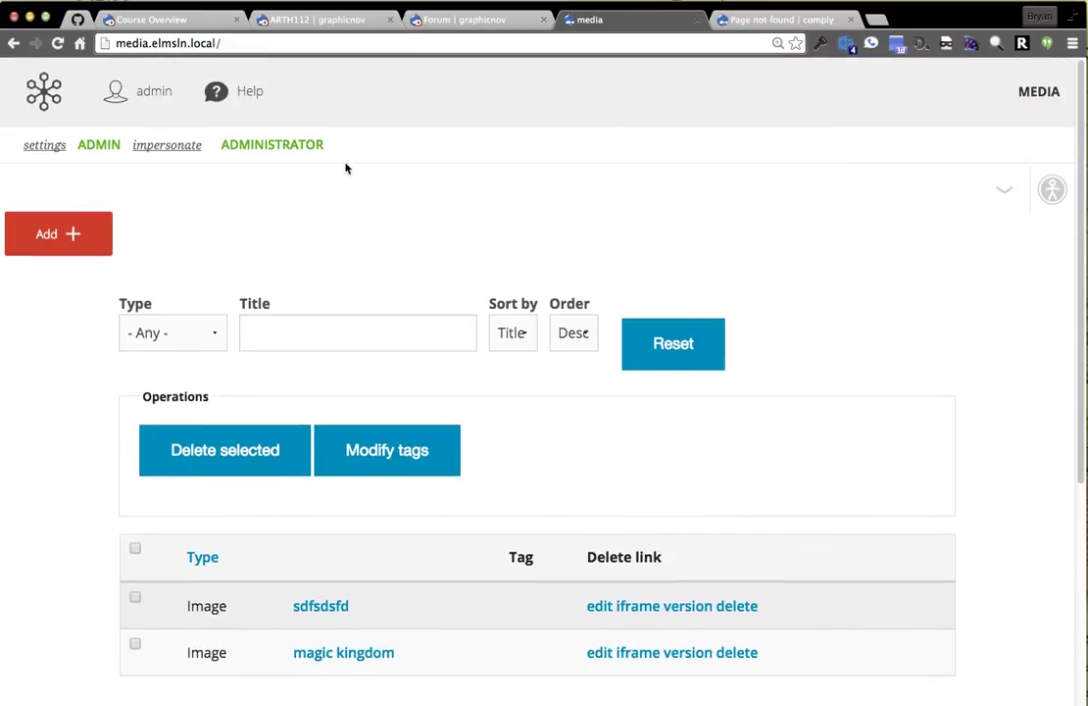
{"action": "mouse_move", "coordinate": [468, 79]}
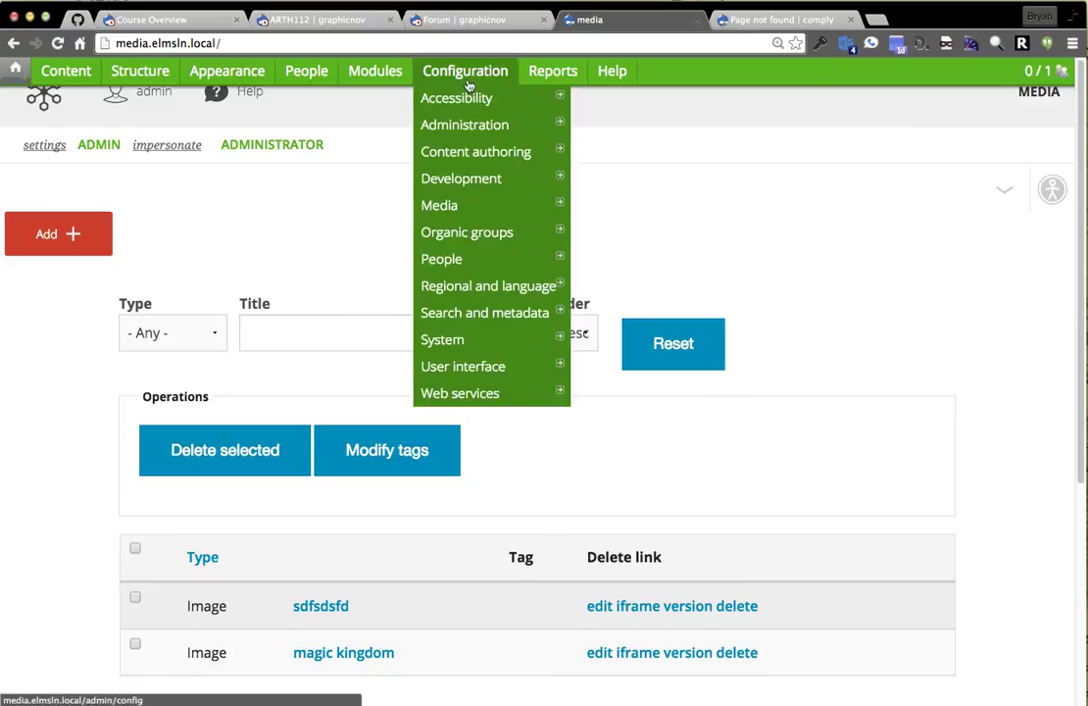
{"action": "mouse_move", "coordinate": [487, 164]}
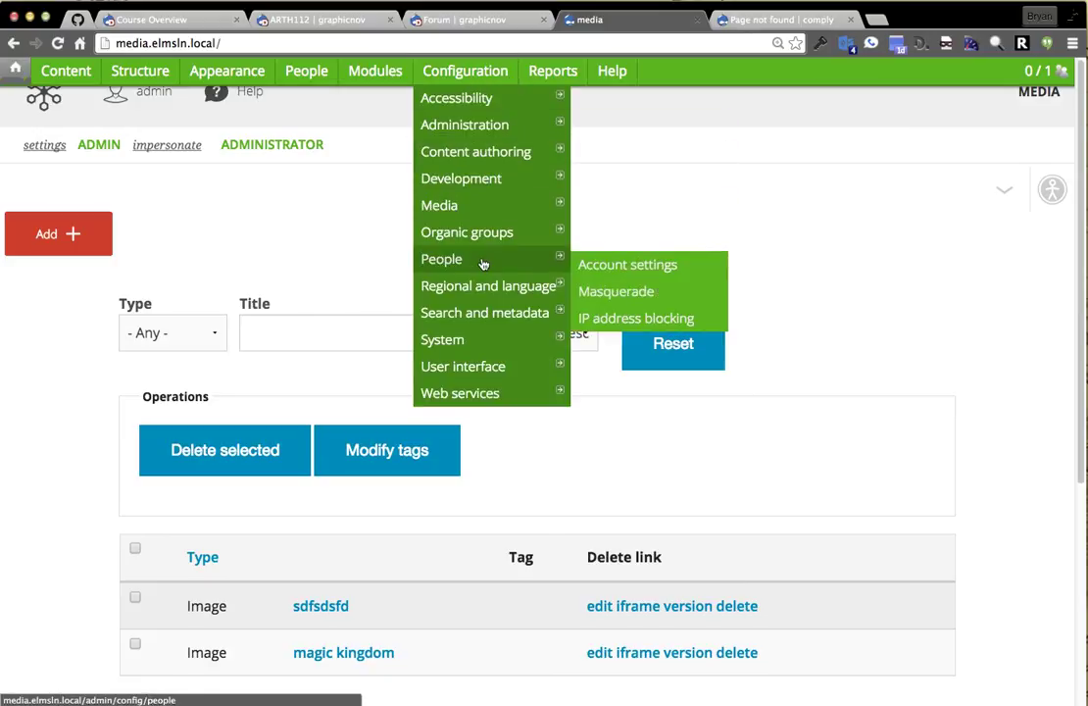
{"action": "mouse_move", "coordinate": [483, 320]}
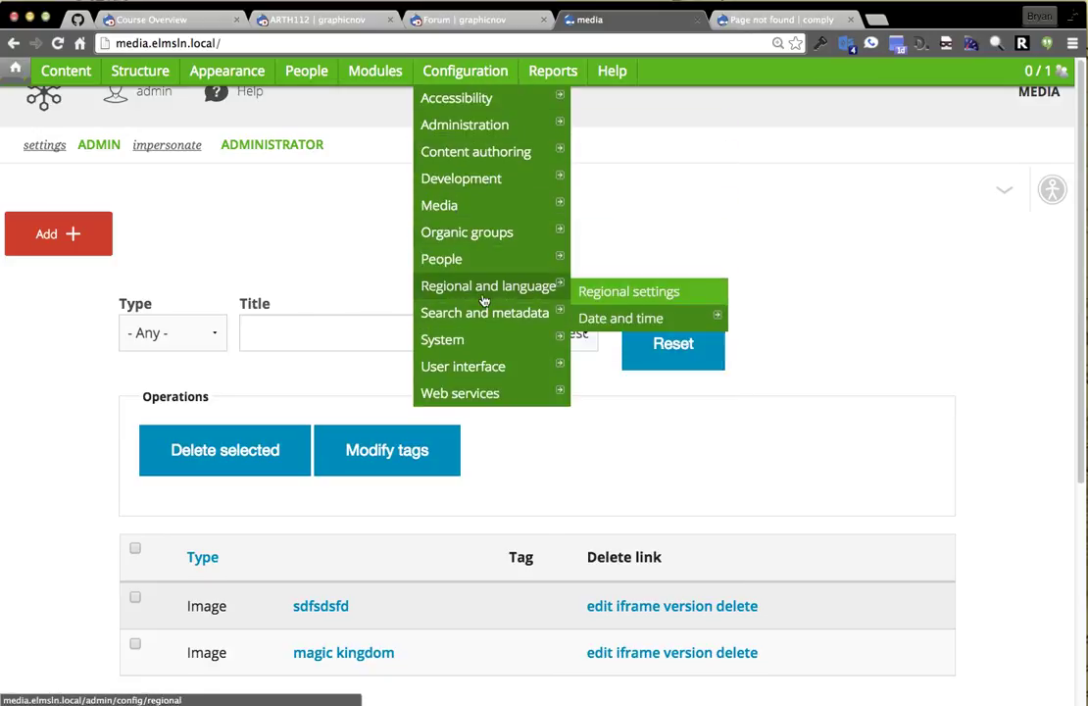
{"action": "mouse_move", "coordinate": [470, 350]}
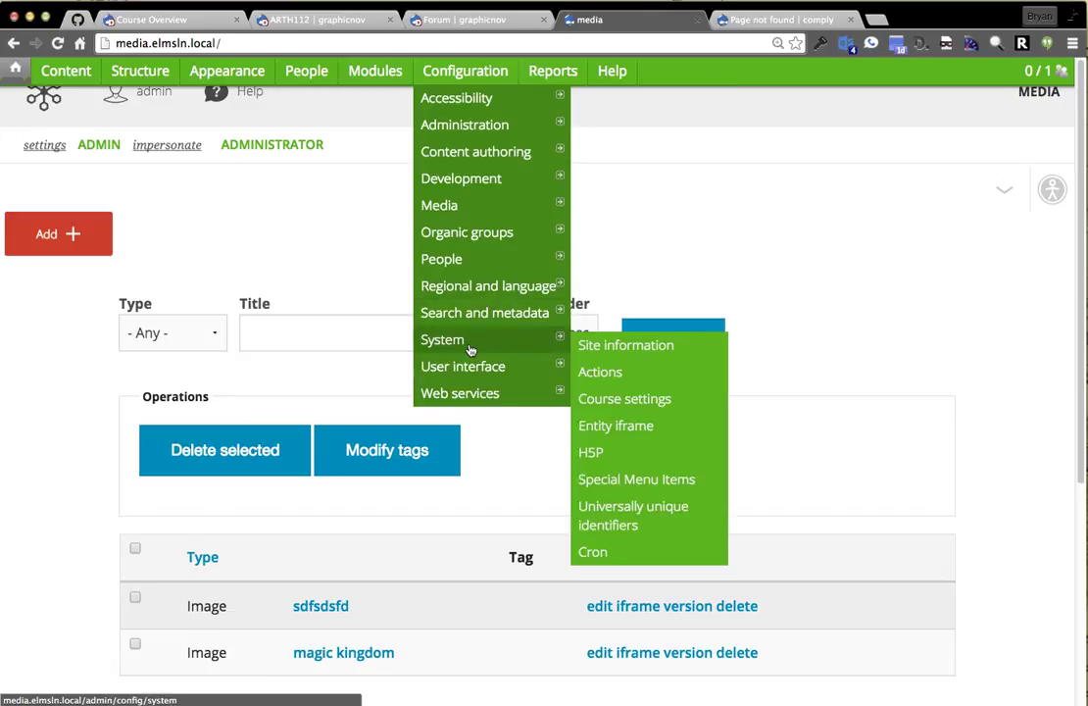
{"action": "left_click", "coordinate": [649, 428]}
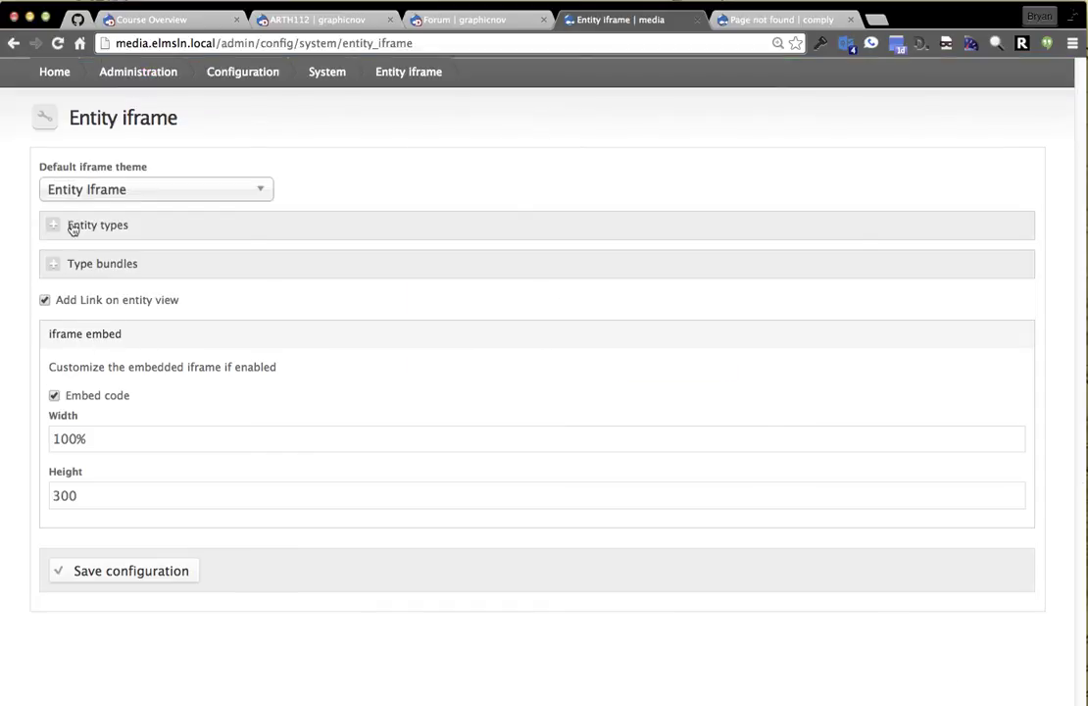
Enable iframe embedding for Interactive content with default height 400, save, and return Home.
{"action": "left_click", "coordinate": [94, 227]}
{"action": "left_click", "coordinate": [92, 234]}
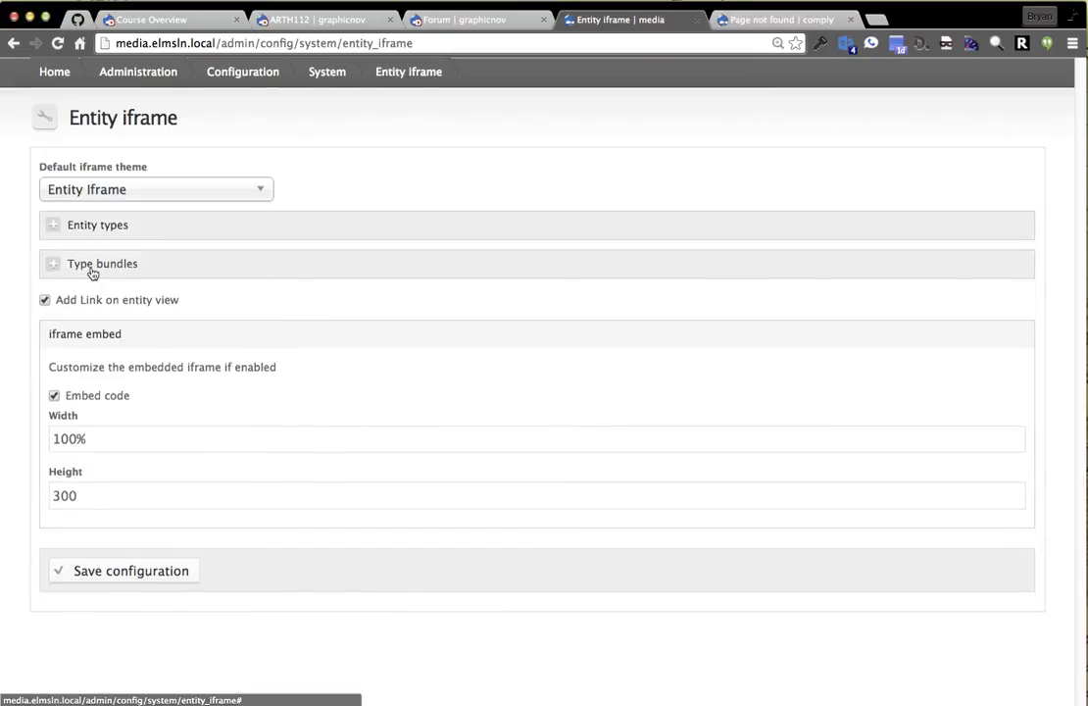
{"action": "left_click", "coordinate": [91, 267]}
{"action": "double_click", "coordinate": [87, 321]}
{"action": "left_click", "coordinate": [88, 305]}
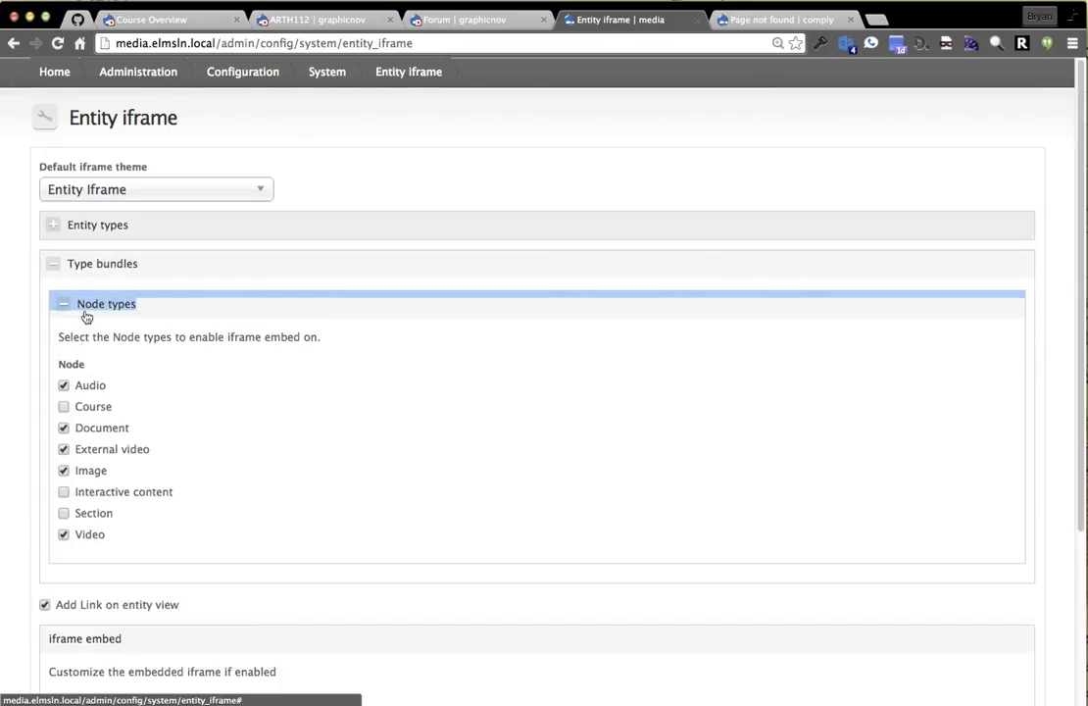
{"action": "left_click", "coordinate": [95, 495]}
{"action": "scroll", "coordinate": [98, 519], "scroll_direction": "down", "scroll_amount": 5}
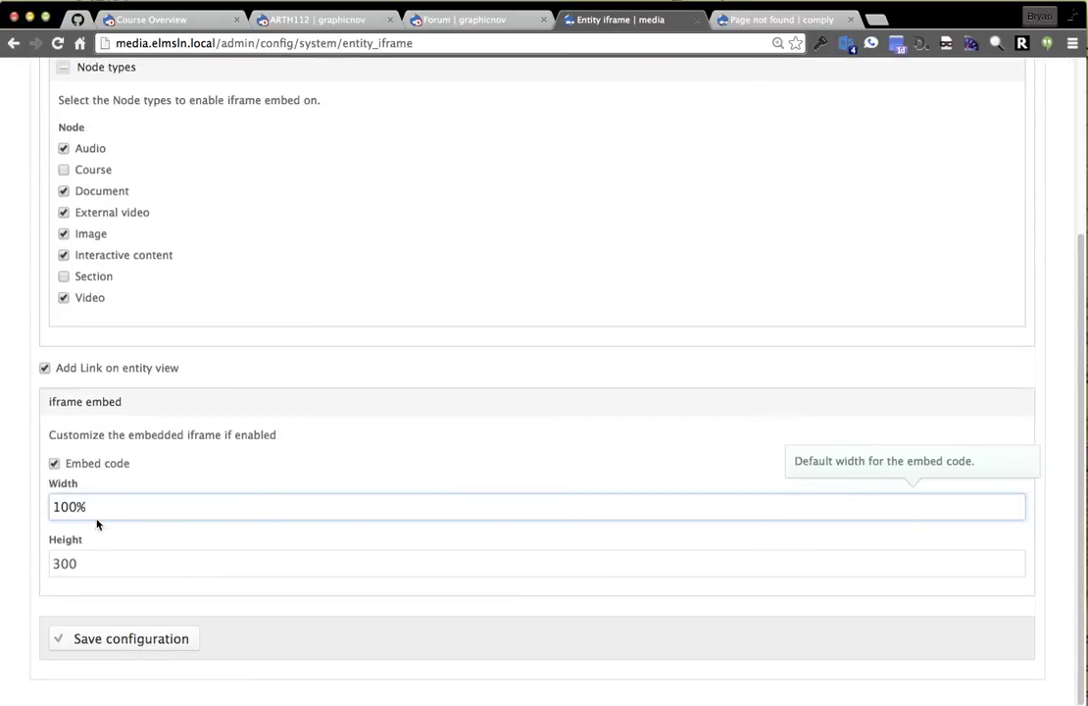
{"action": "left_click", "coordinate": [78, 563]}
{"action": "type", "text": "400"}
{"action": "left_click", "coordinate": [152, 642]}
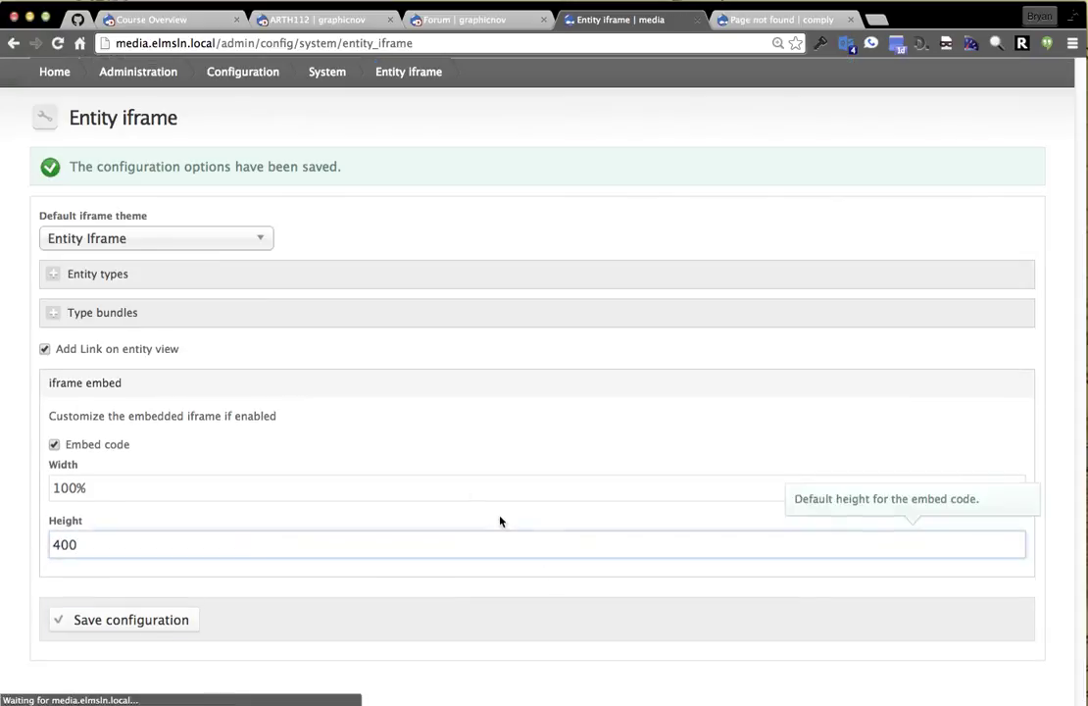
{"action": "left_click", "coordinate": [74, 72]}
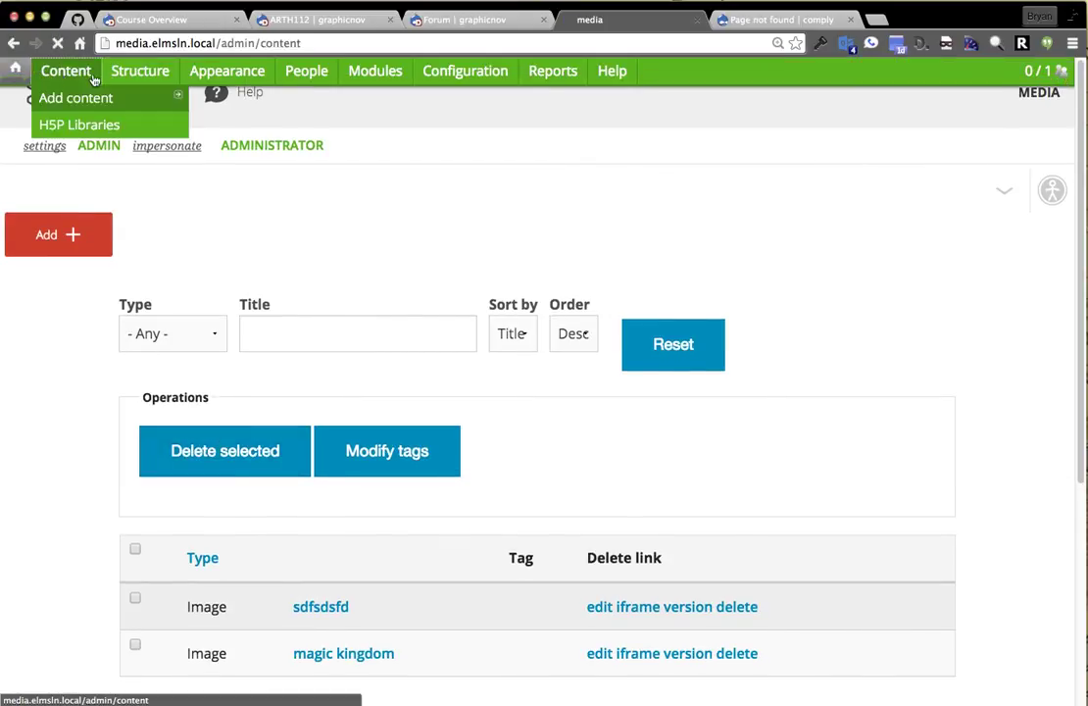
Find the So media what item in site content and select its shortcode for copying.
{"action": "left_click", "coordinate": [65, 79]}
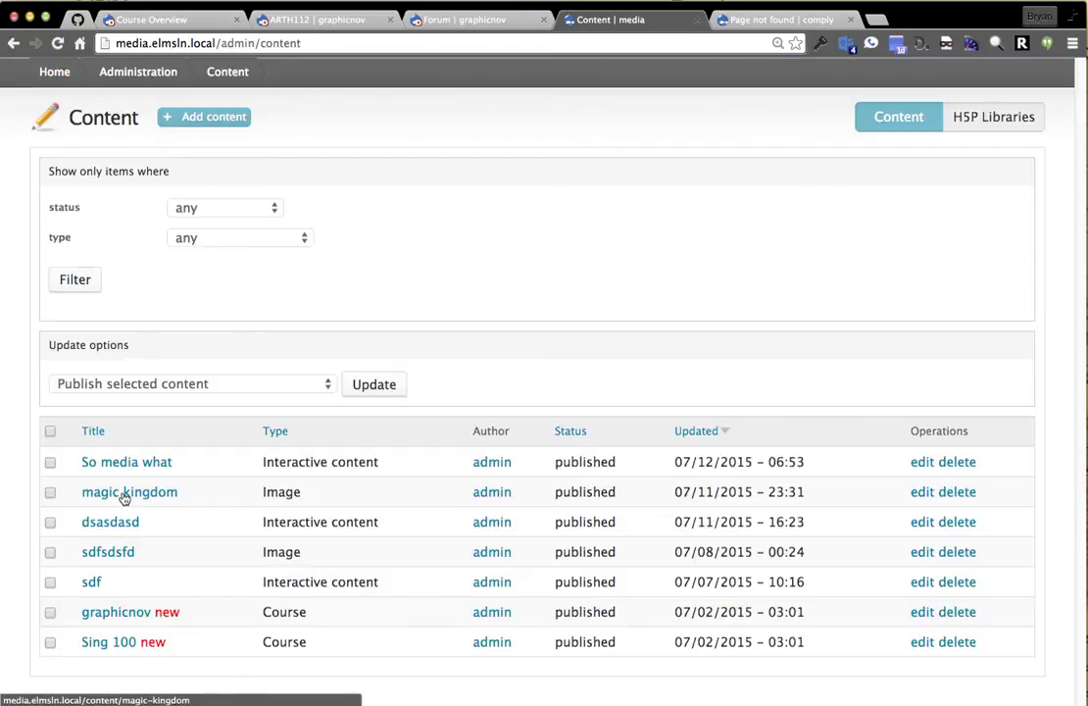
{"action": "left_click", "coordinate": [123, 461]}
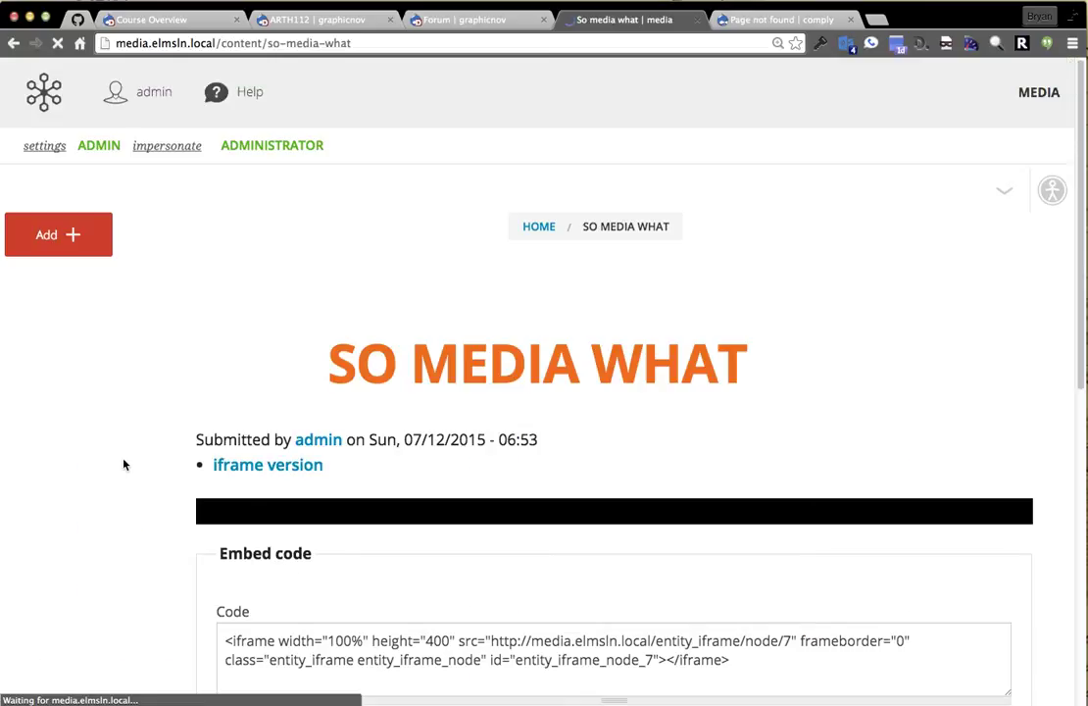
{"action": "scroll", "coordinate": [122, 427], "scroll_direction": "down", "scroll_amount": 10}
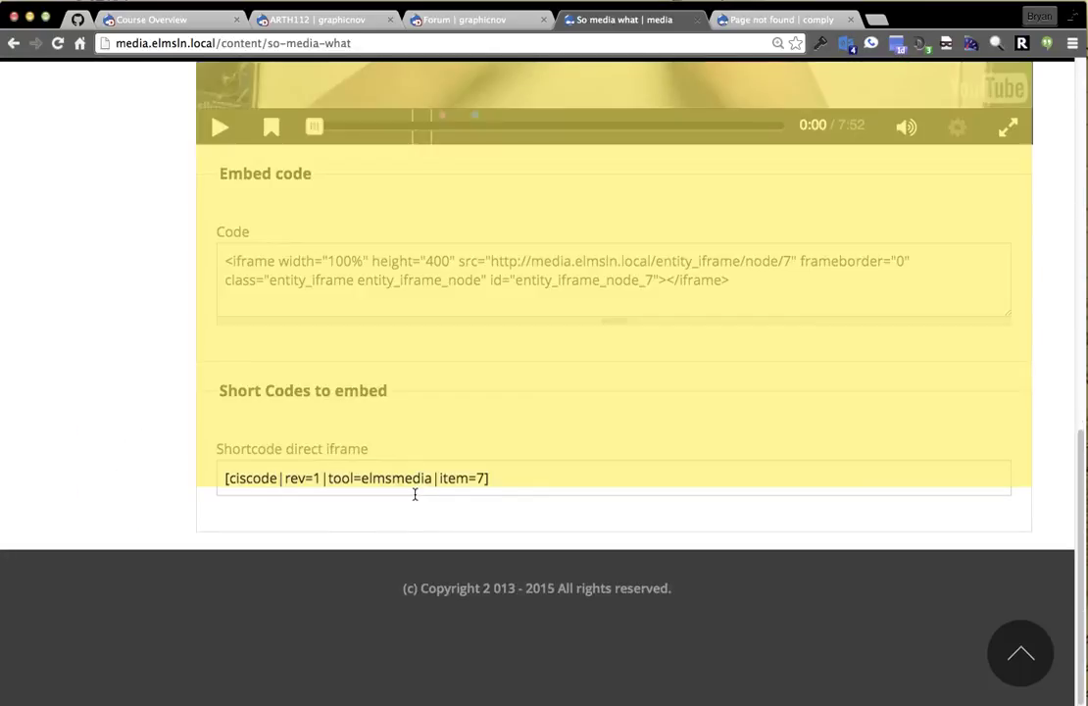
{"action": "left_click", "coordinate": [425, 477]}
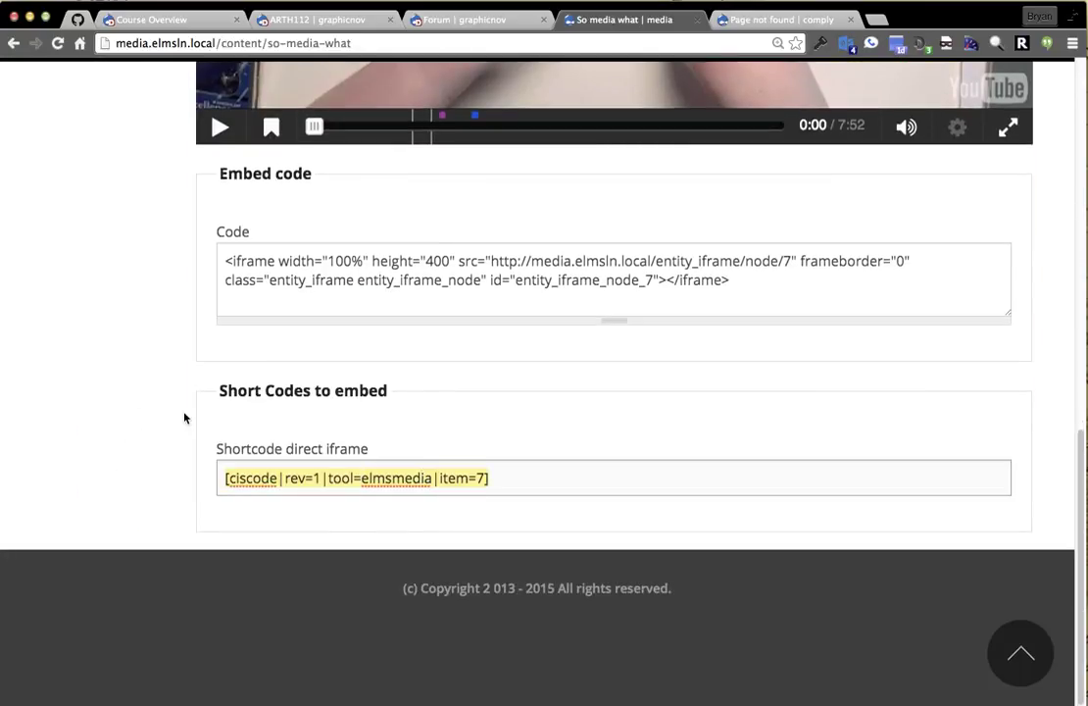
{"action": "left_click", "coordinate": [111, 448]}
{"action": "scroll", "coordinate": [113, 458], "scroll_direction": "up", "scroll_amount": 5}
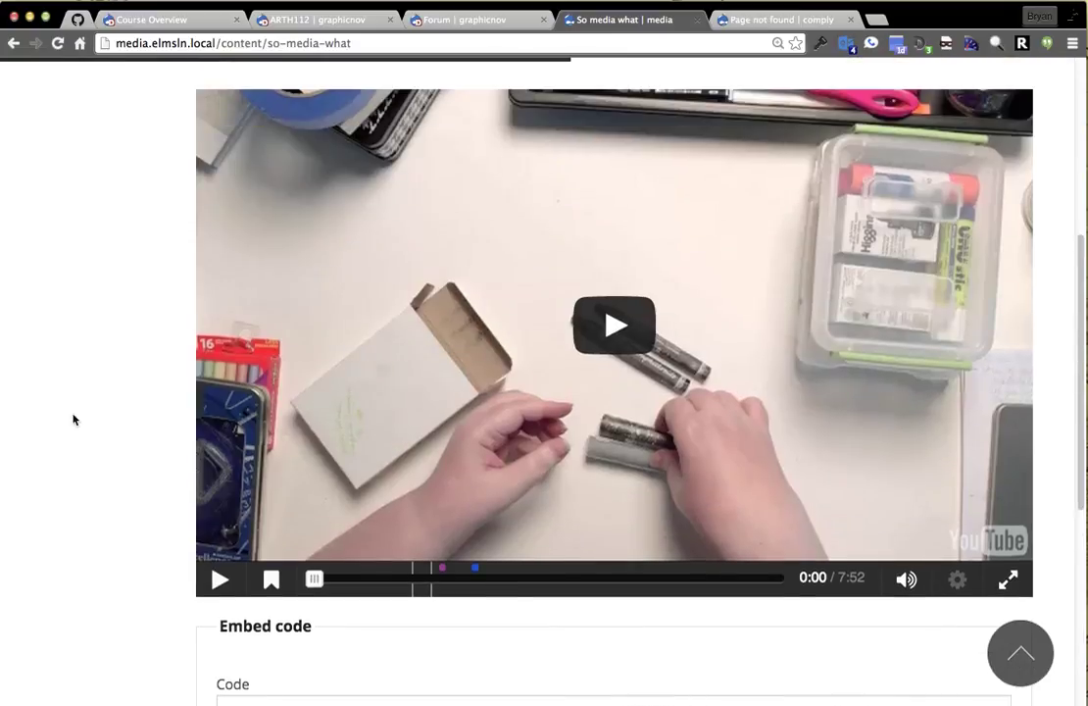
Paste the shortcode at the top of the Course Overview body in Source view and save.
{"action": "left_click", "coordinate": [323, 21]}
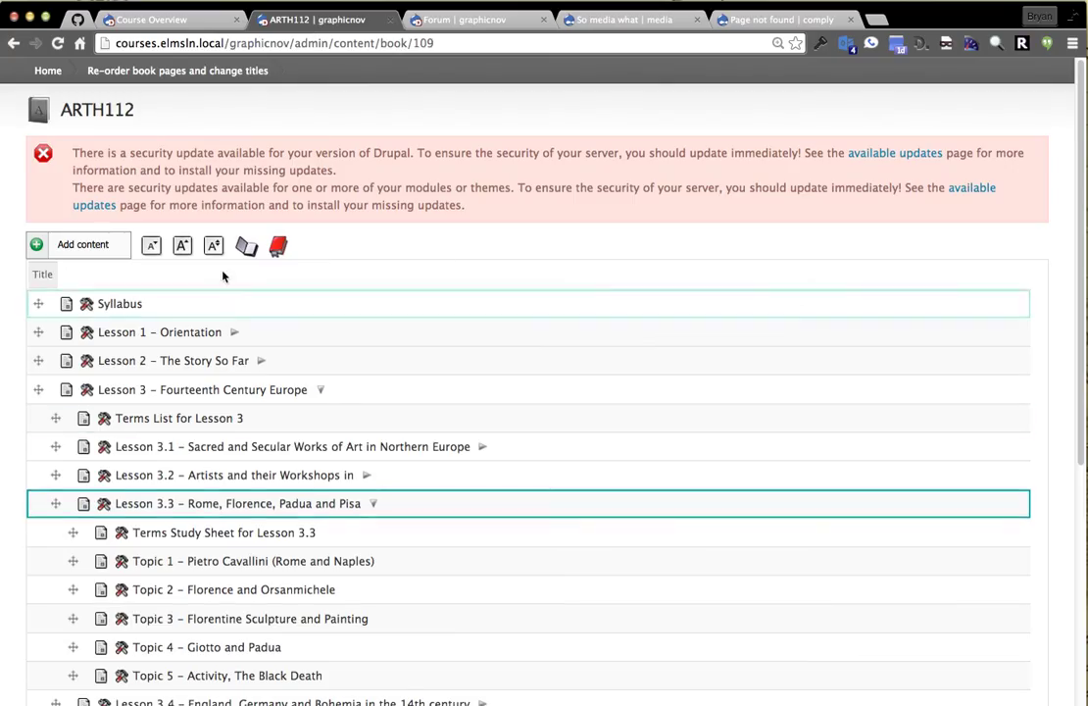
{"action": "left_click", "coordinate": [162, 15]}
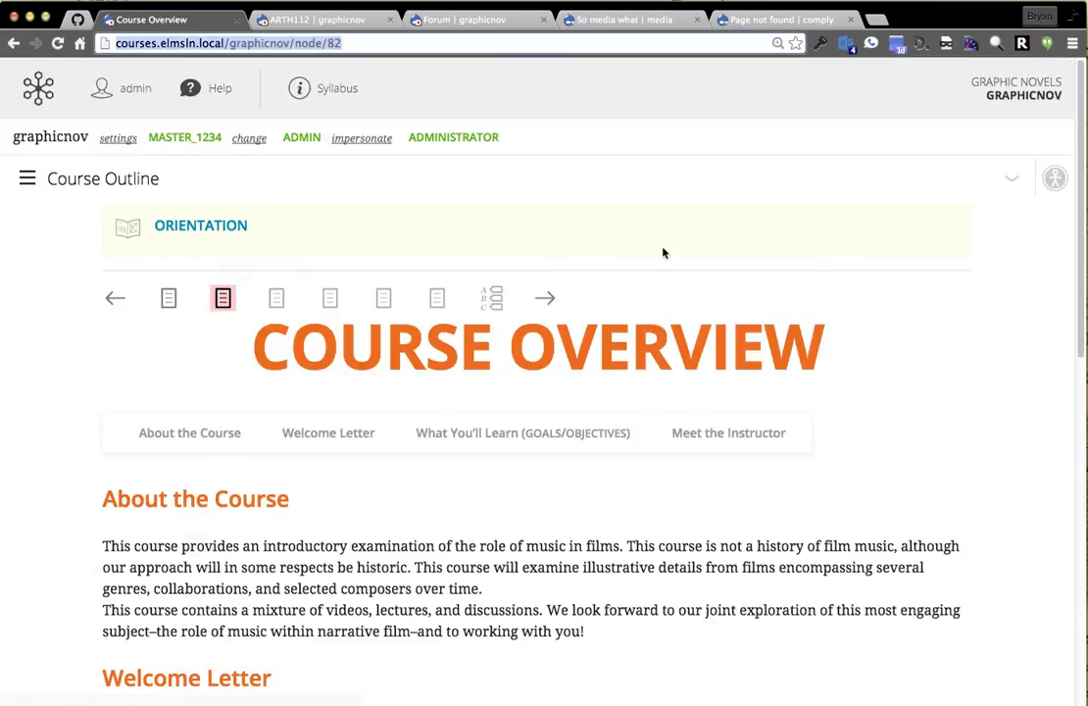
{"action": "left_click", "coordinate": [1015, 186]}
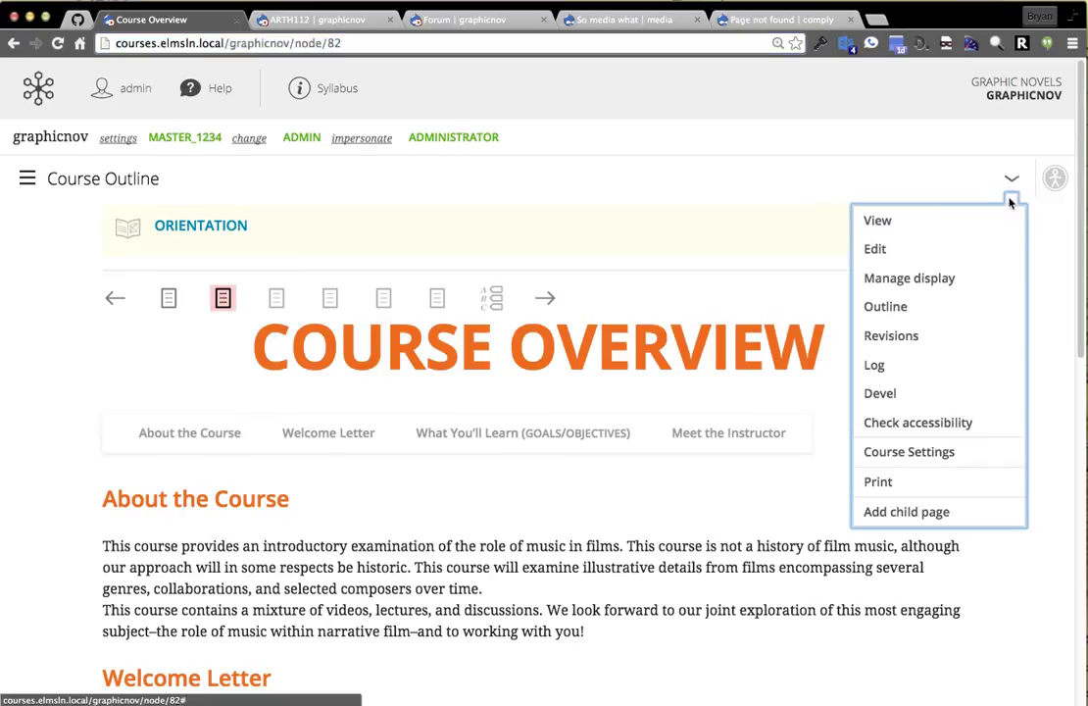
{"action": "left_click", "coordinate": [983, 248]}
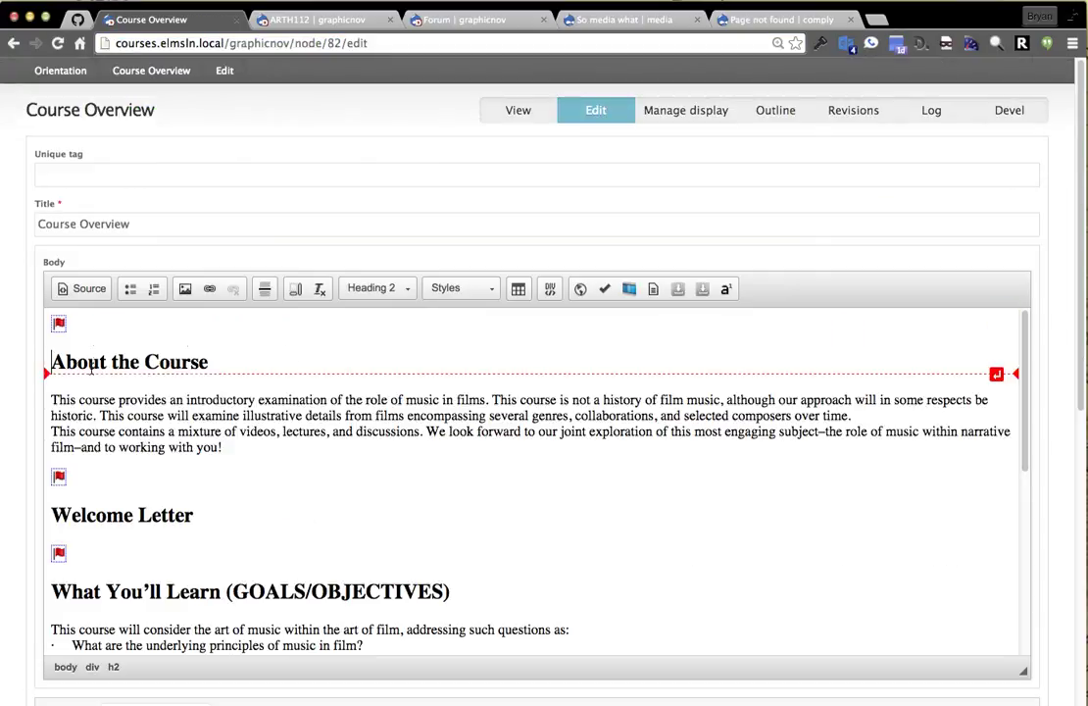
{"action": "left_click", "coordinate": [88, 290]}
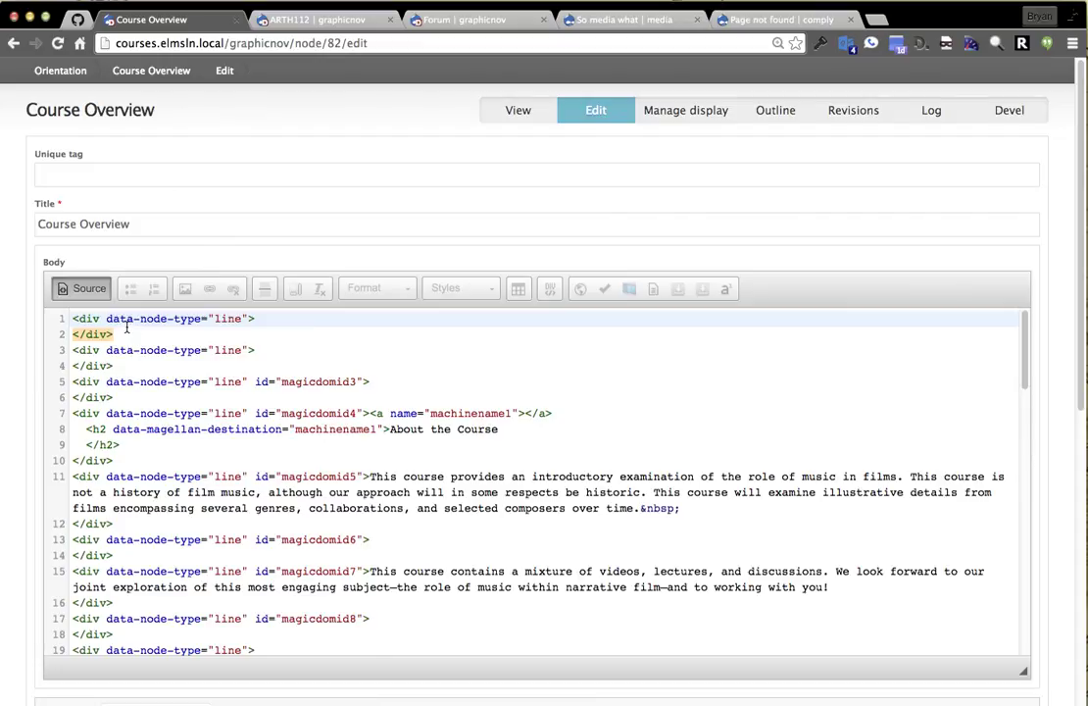
{"action": "key", "text": "Return"}
{"action": "key", "text": "Return"}
{"action": "key", "text": "Return"}
{"action": "key", "text": "Up"}
{"action": "key", "text": "Up"}
{"action": "key", "text": "Up"}
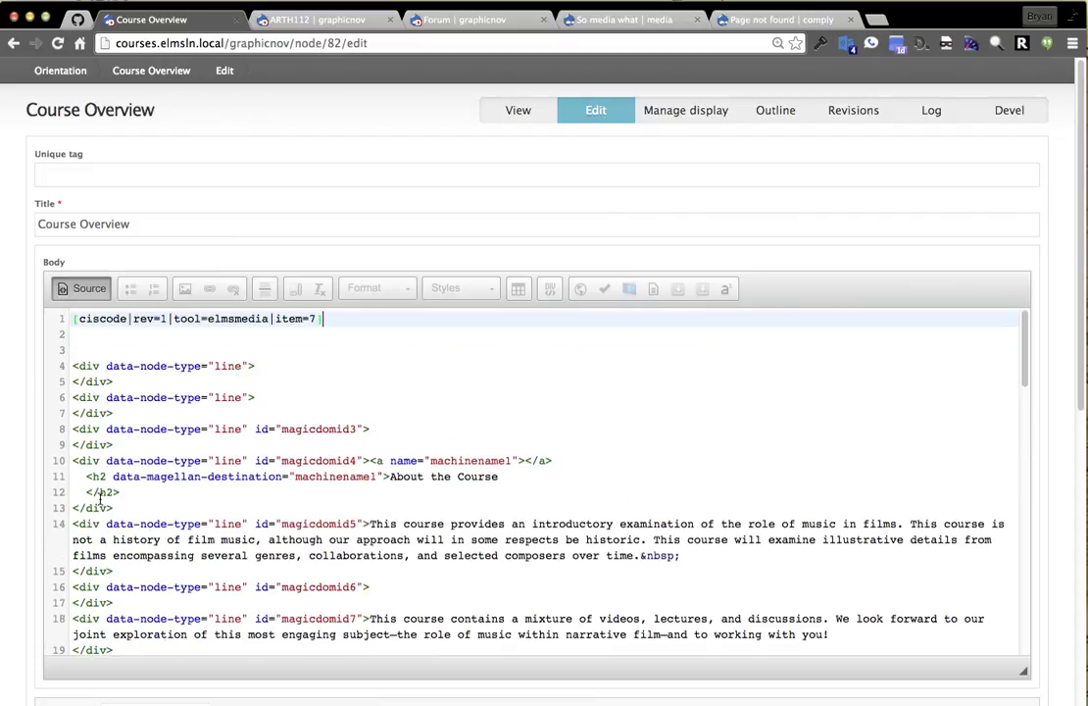
{"action": "scroll", "coordinate": [157, 402], "scroll_direction": "down", "scroll_amount": 20}
{"action": "left_click", "coordinate": [66, 647]}
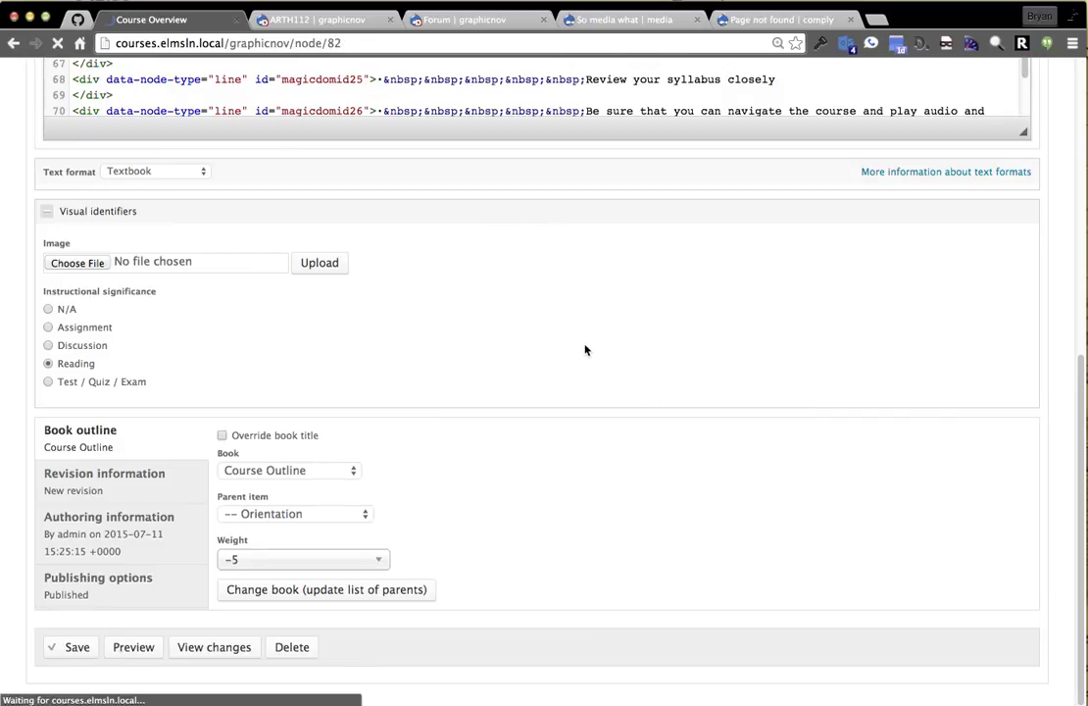
Review the updated Course Overview page and reopen its actions list.
{"action": "scroll", "coordinate": [30, 382], "scroll_direction": "down", "scroll_amount": 5}
{"action": "scroll", "coordinate": [21, 362], "scroll_direction": "down", "scroll_amount": 3}
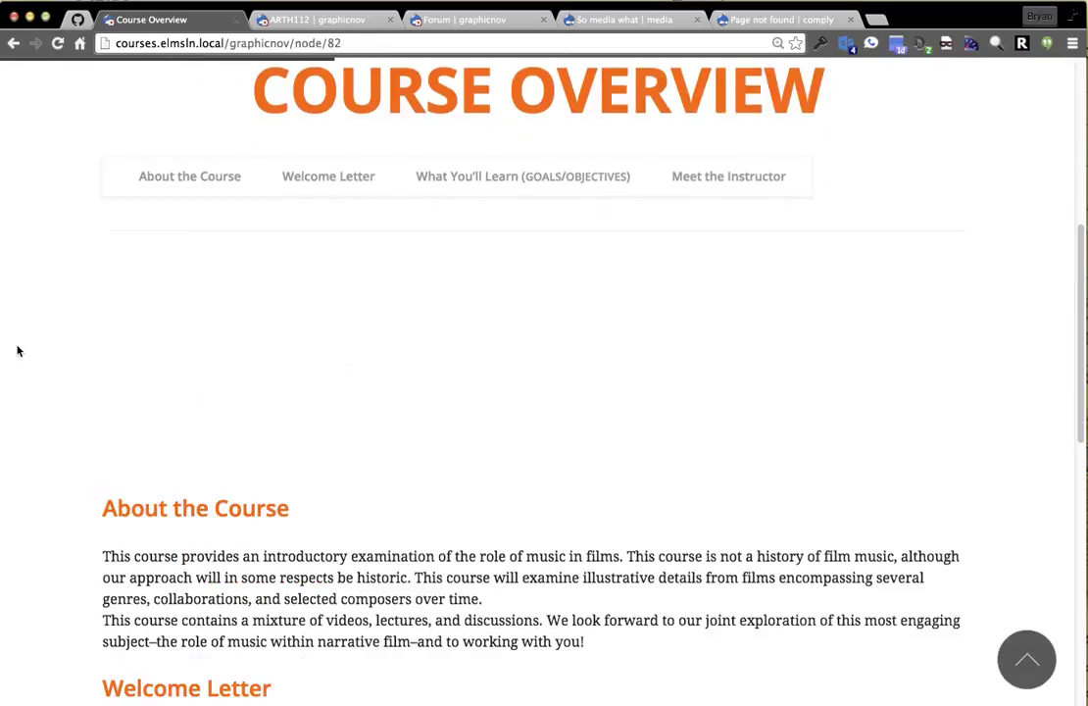
{"action": "scroll", "coordinate": [19, 358], "scroll_direction": "up", "scroll_amount": 3}
{"action": "scroll", "coordinate": [98, 333], "scroll_direction": "down", "scroll_amount": 2}
{"action": "scroll", "coordinate": [98, 353], "scroll_direction": "up", "scroll_amount": 6}
{"action": "scroll", "coordinate": [49, 406], "scroll_direction": "down", "scroll_amount": 5}
{"action": "scroll", "coordinate": [994, 374], "scroll_direction": "up", "scroll_amount": 6}
{"action": "left_click", "coordinate": [1013, 265]}
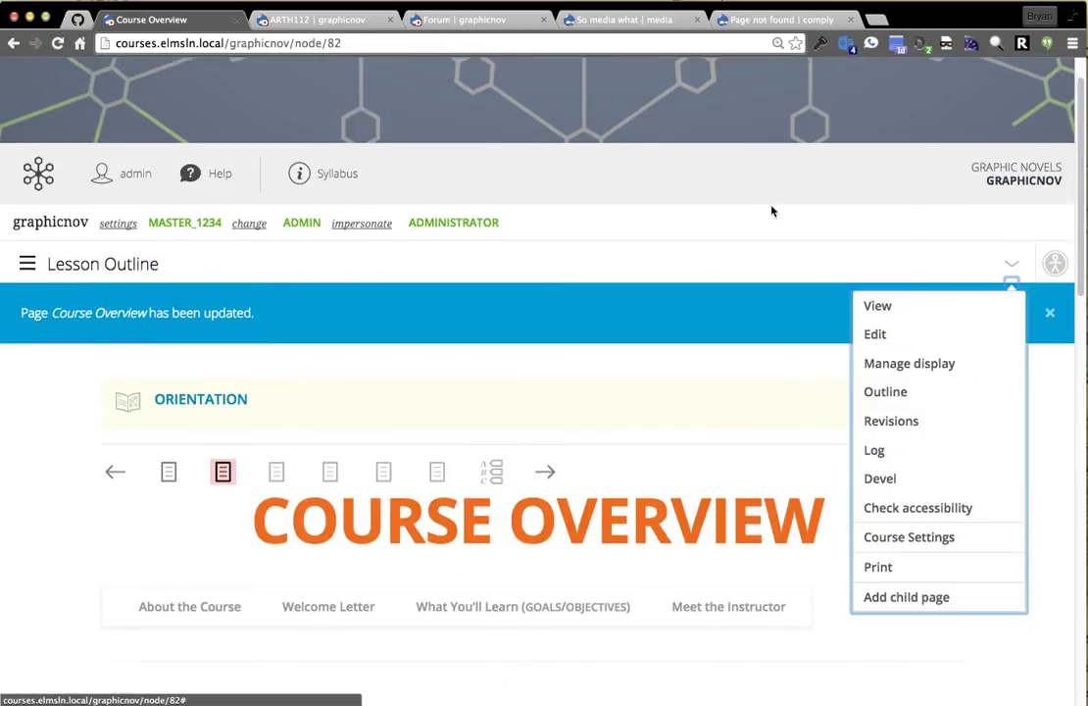
{"action": "left_click", "coordinate": [639, 204]}
Select the iframe embed code on the So media what video page.
{"action": "left_click", "coordinate": [625, 20]}
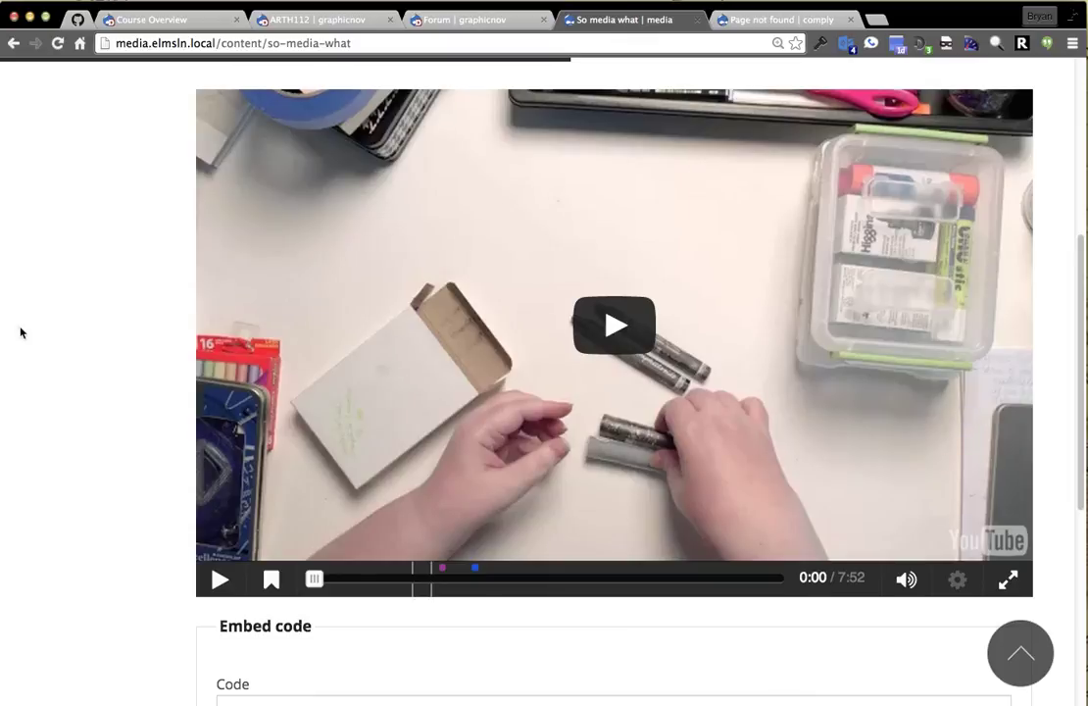
{"action": "scroll", "coordinate": [78, 486], "scroll_direction": "down", "scroll_amount": 2}
{"action": "scroll", "coordinate": [88, 502], "scroll_direction": "down", "scroll_amount": 4}
{"action": "scroll", "coordinate": [89, 502], "scroll_direction": "up", "scroll_amount": 1}
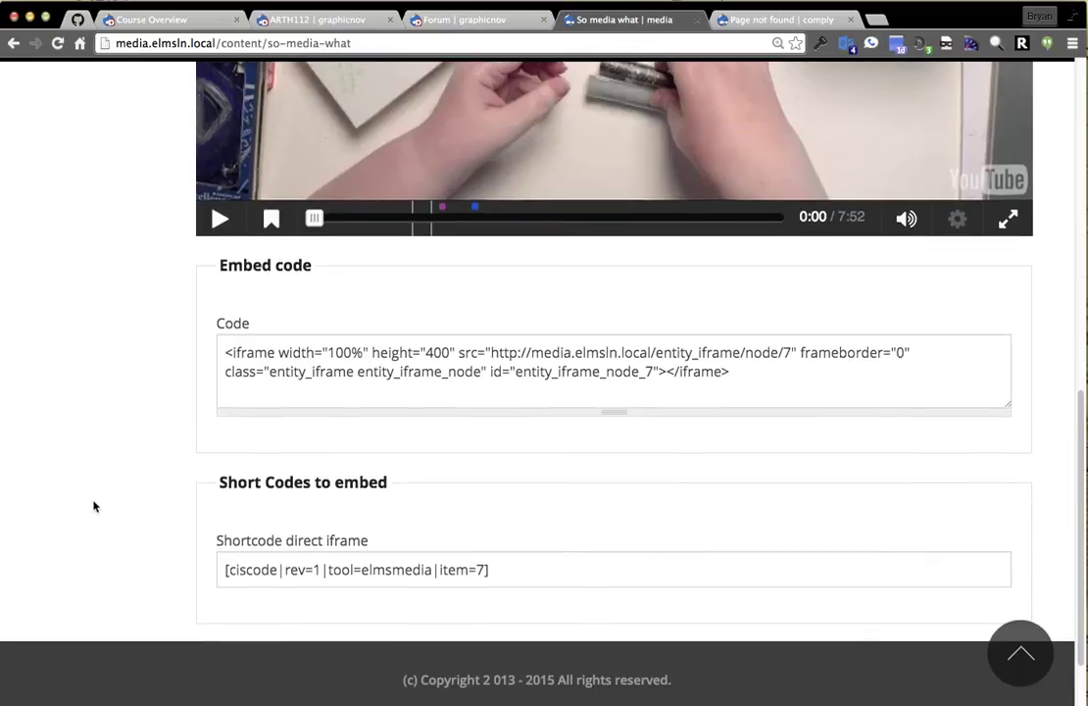
{"action": "left_click", "coordinate": [559, 353]}
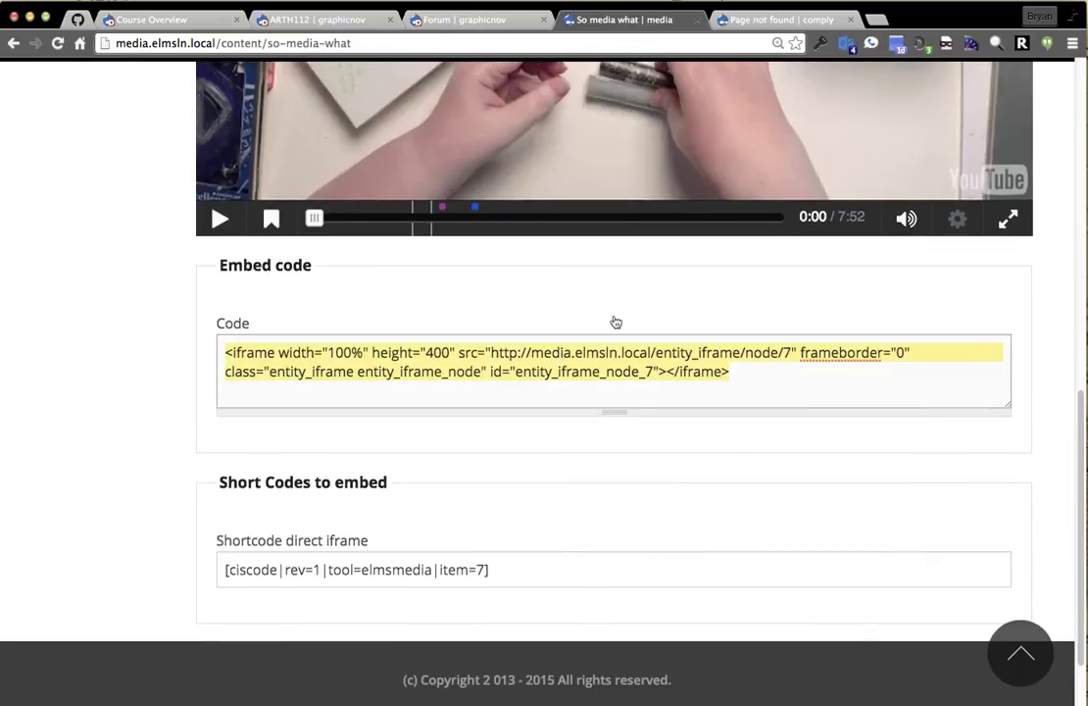
Replace the ciscode shortcode in Course Overview's source with the iframe code and save.
{"action": "left_click", "coordinate": [152, 20]}
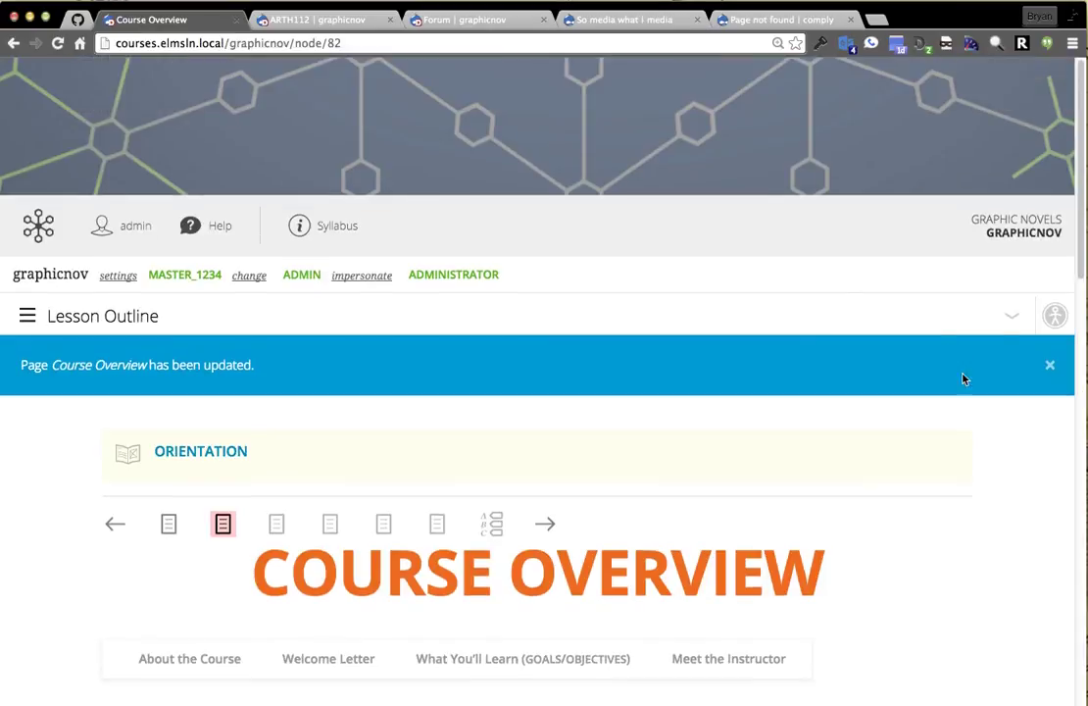
{"action": "left_click", "coordinate": [1010, 316]}
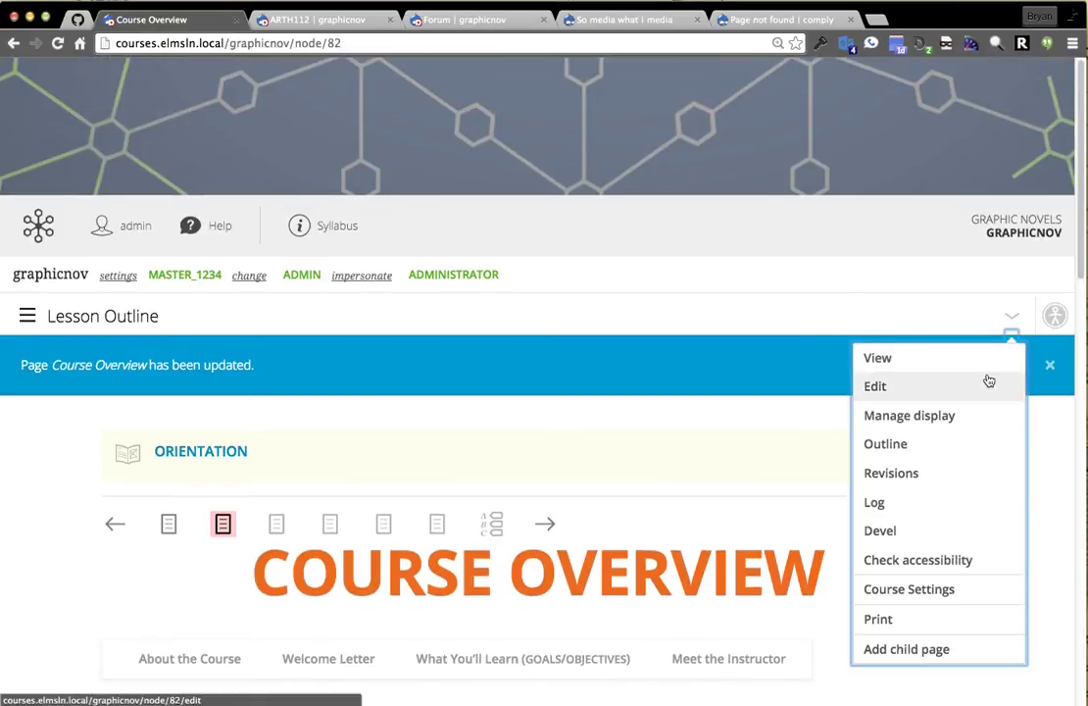
{"action": "left_click", "coordinate": [989, 382]}
{"action": "left_click", "coordinate": [82, 288]}
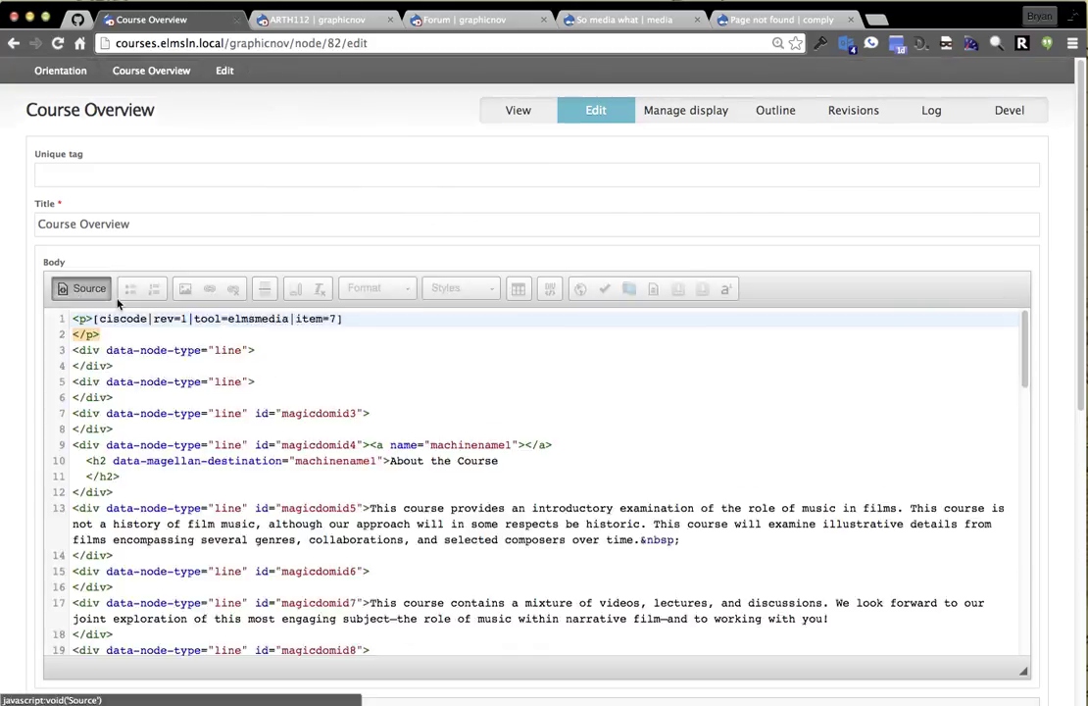
{"action": "left_click_drag", "start_coordinate": [394, 321], "coordinate": [72, 318]}
{"action": "type", "text": "<iframe width=\"1004\" height=\"400\" src=\"http://media.elmsln.local/entity_iframe/node/7\" frameborder=\"0\" class=\"entity_iframe entity_iframe_node\" id=\"entity_iframe_node_7\"></iframe>"}
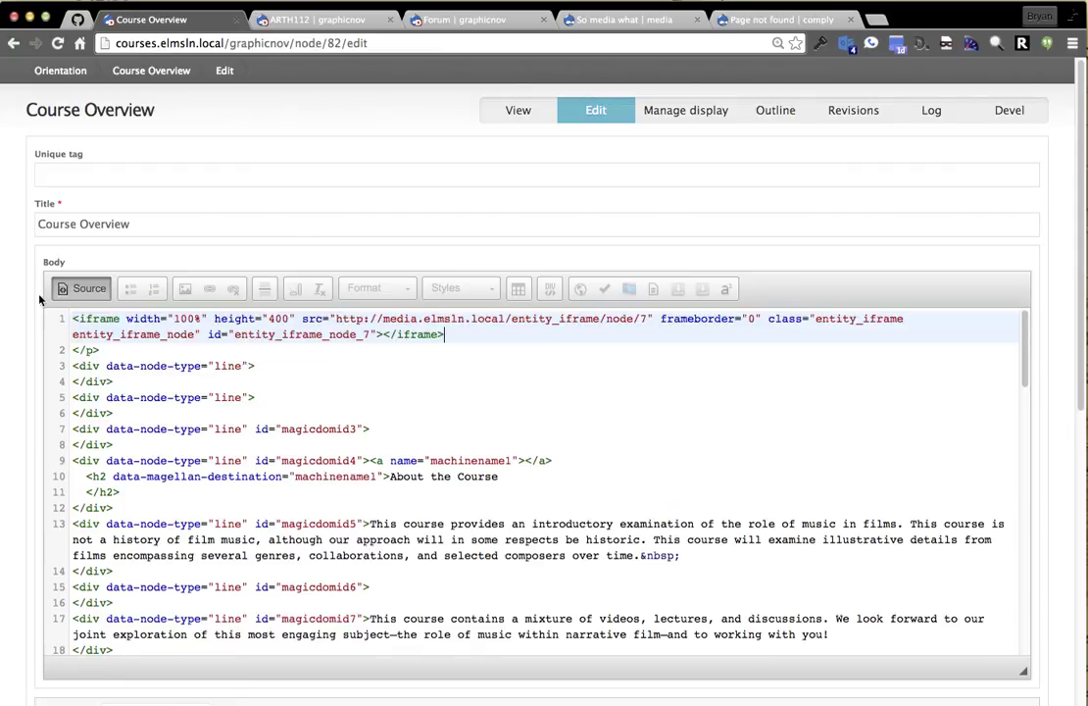
{"action": "left_click", "coordinate": [79, 288]}
{"action": "scroll", "coordinate": [39, 586], "scroll_direction": "down", "scroll_amount": 10}
{"action": "left_click", "coordinate": [72, 646]}
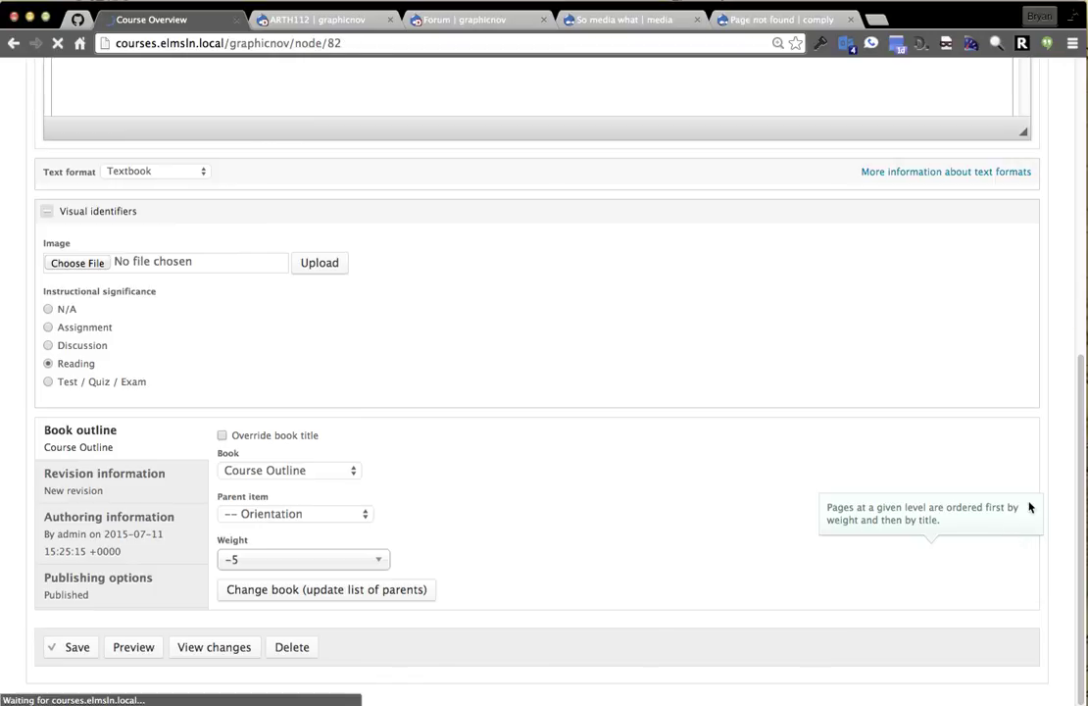
Inspect the empty area where the embedded video should appear on the saved page.
{"action": "scroll", "coordinate": [1011, 455], "scroll_direction": "down", "scroll_amount": 3}
{"action": "scroll", "coordinate": [981, 337], "scroll_direction": "down", "scroll_amount": 3}
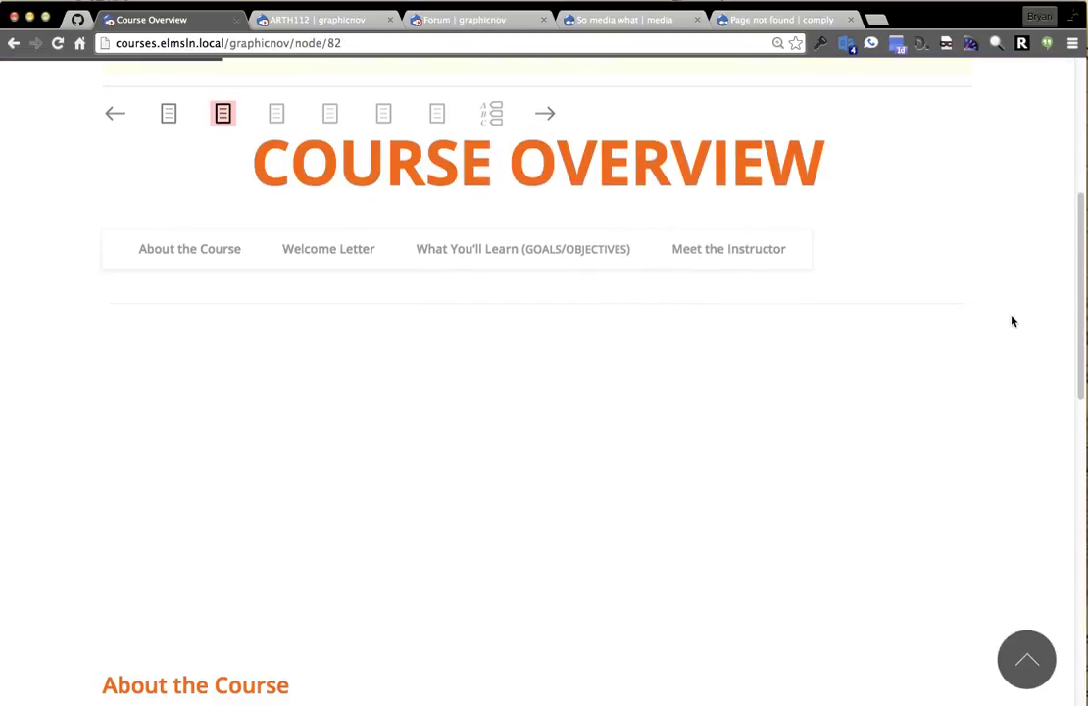
{"action": "scroll", "coordinate": [1015, 326], "scroll_direction": "down", "scroll_amount": 5}
{"action": "scroll", "coordinate": [1016, 328], "scroll_direction": "down", "scroll_amount": 3}
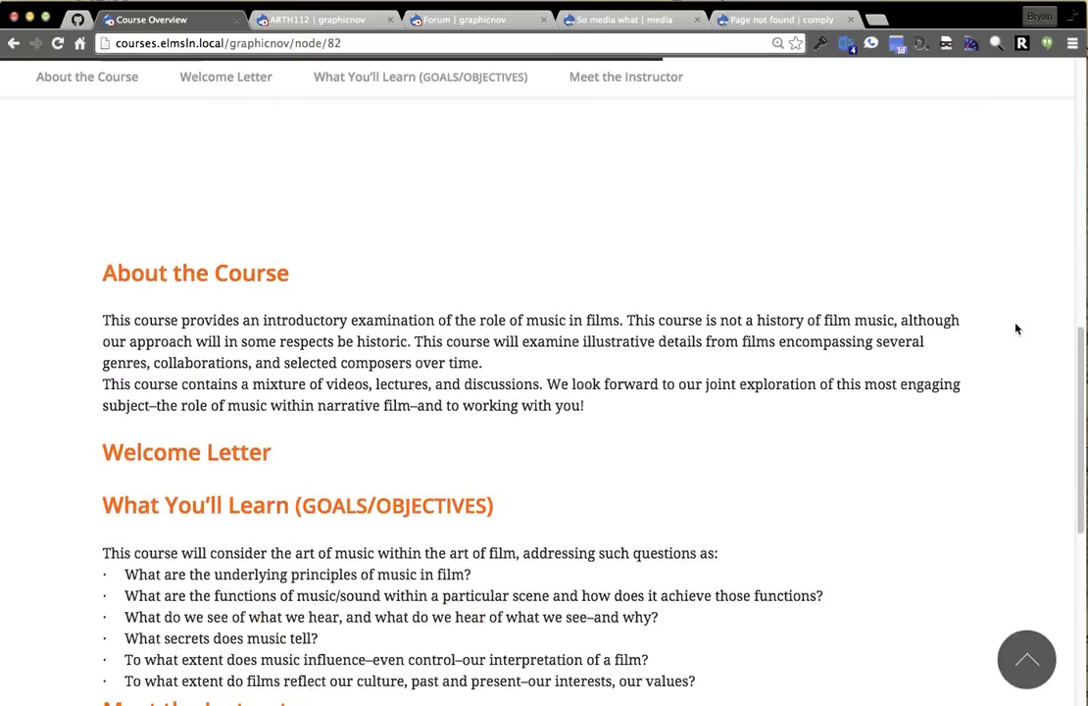
{"action": "scroll", "coordinate": [1010, 520], "scroll_direction": "up", "scroll_amount": 3}
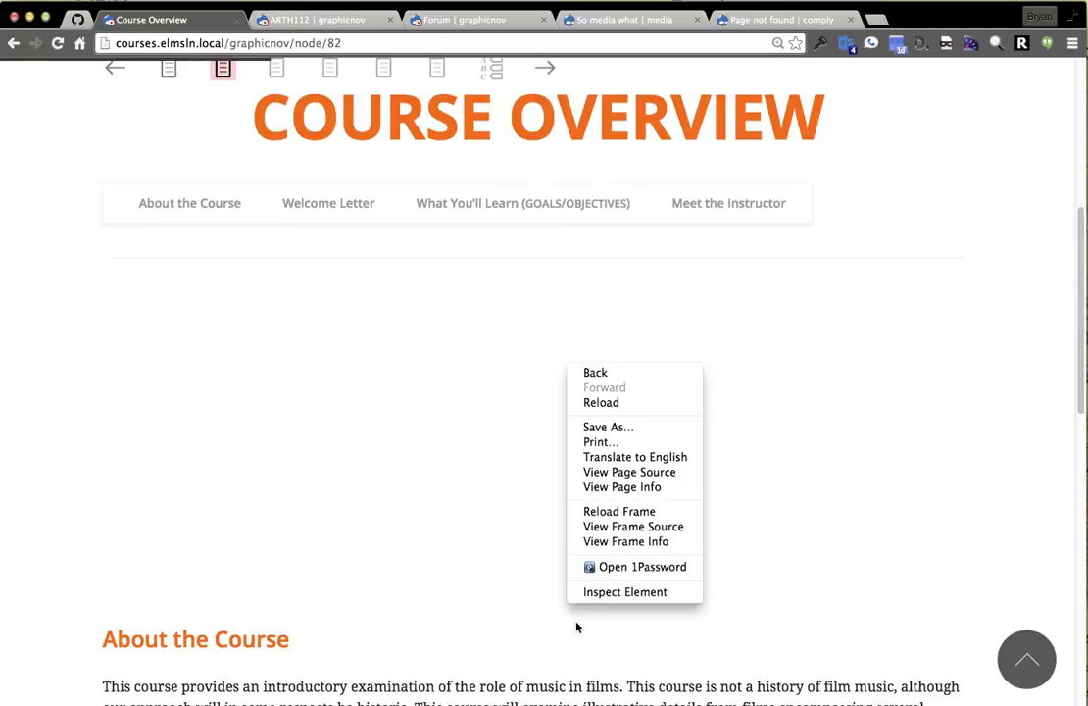
{"action": "left_click", "coordinate": [608, 591]}
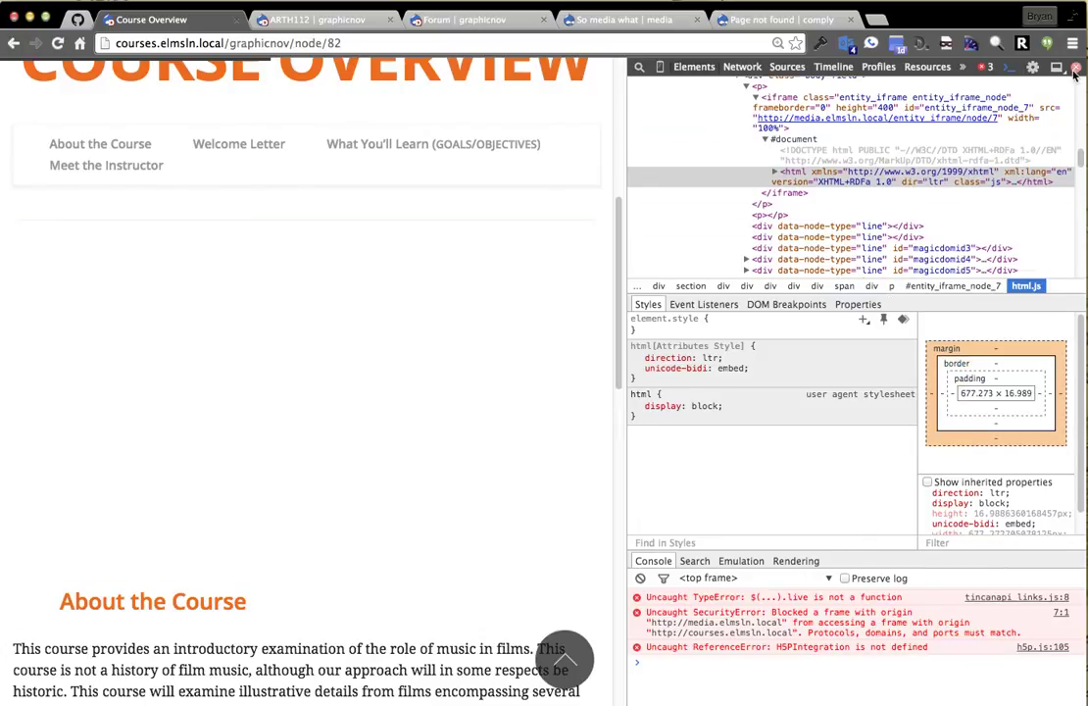
{"action": "left_click", "coordinate": [1078, 68]}
{"action": "scroll", "coordinate": [922, 441], "scroll_direction": "up", "scroll_amount": 5}
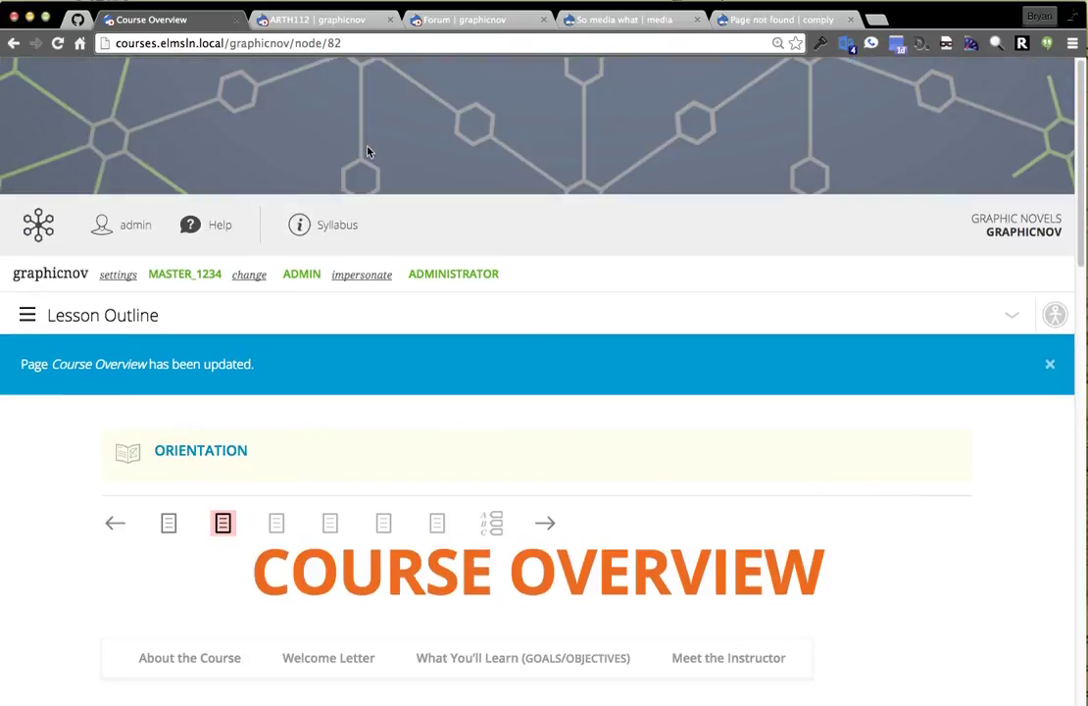
{"action": "left_click", "coordinate": [465, 21]}
Close the Forum tab and load the comply.elmsln.local home page without graphicnov.
{"action": "key", "text": "super+w"}
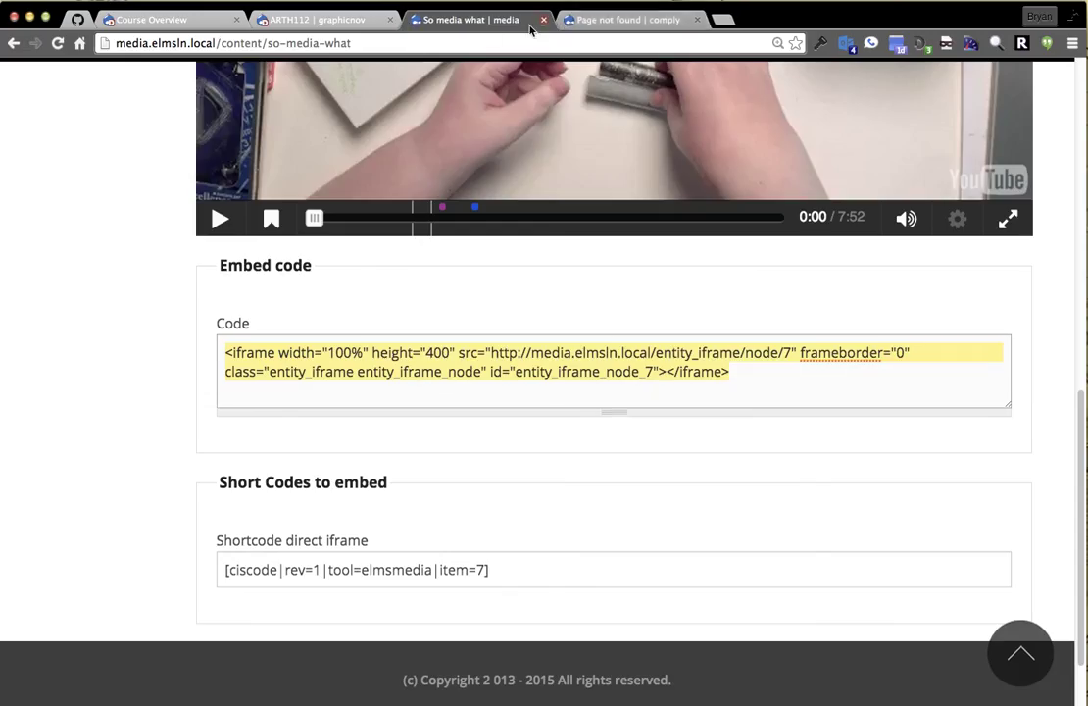
{"action": "scroll", "coordinate": [342, 377], "scroll_direction": "up", "scroll_amount": 9}
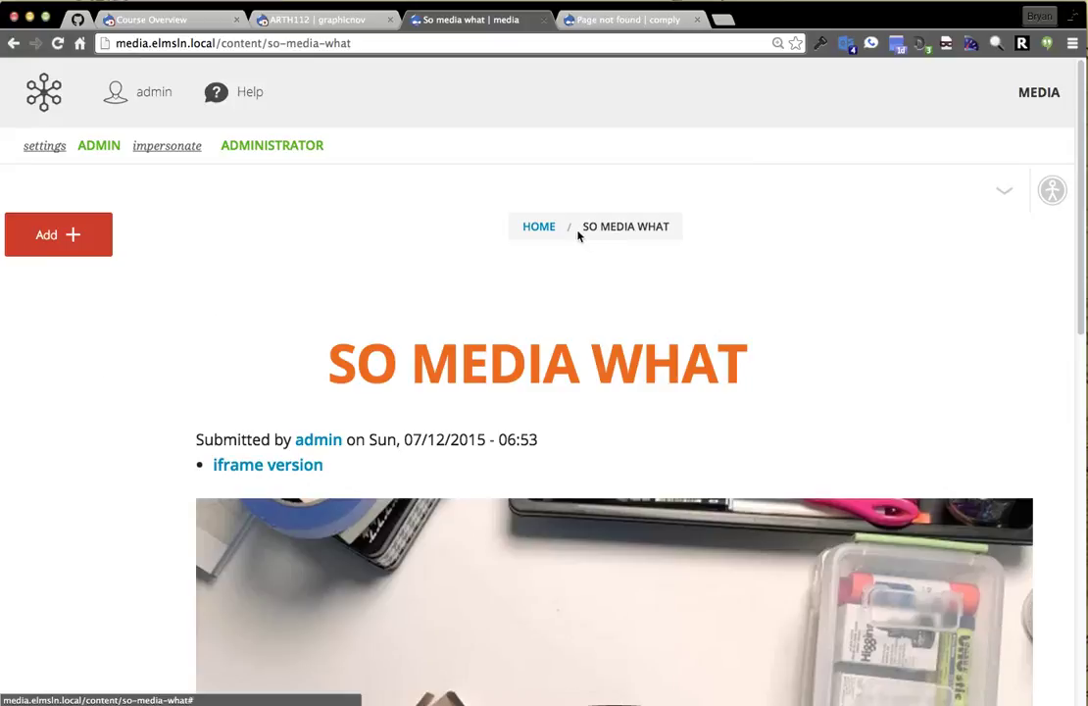
{"action": "left_click", "coordinate": [545, 228]}
{"action": "key", "text": "ctrl+Tab"}
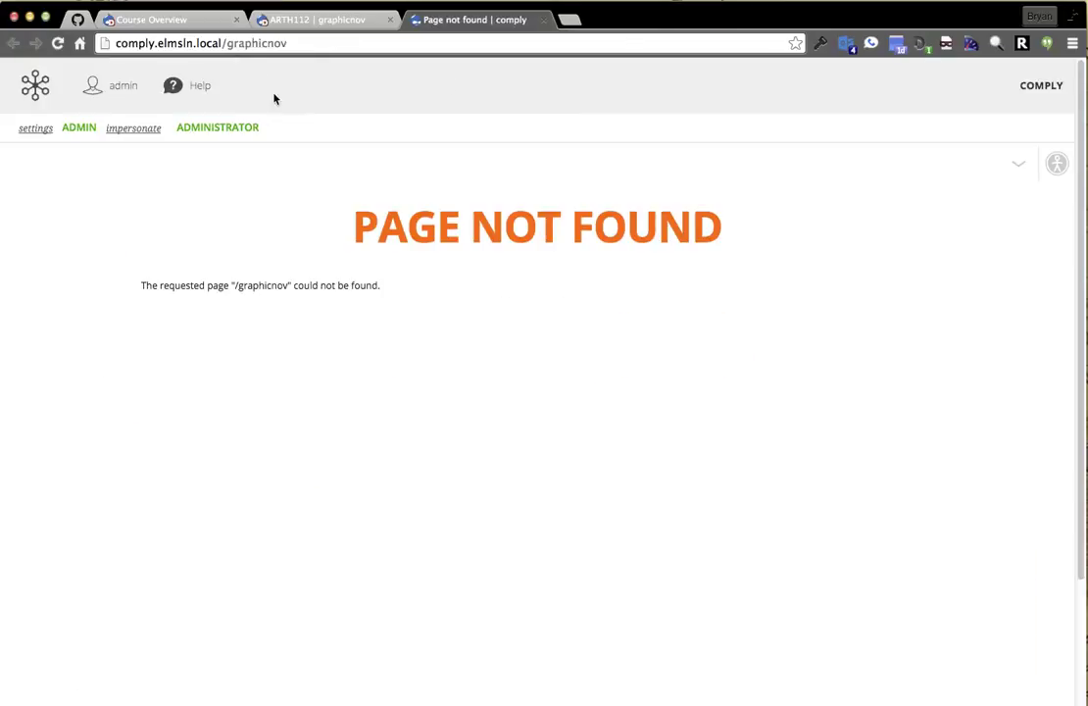
{"action": "left_click_drag", "start_coordinate": [228, 43], "coordinate": [461, 55]}
{"action": "key", "text": "BackSpace"}
{"action": "key", "text": "Return"}
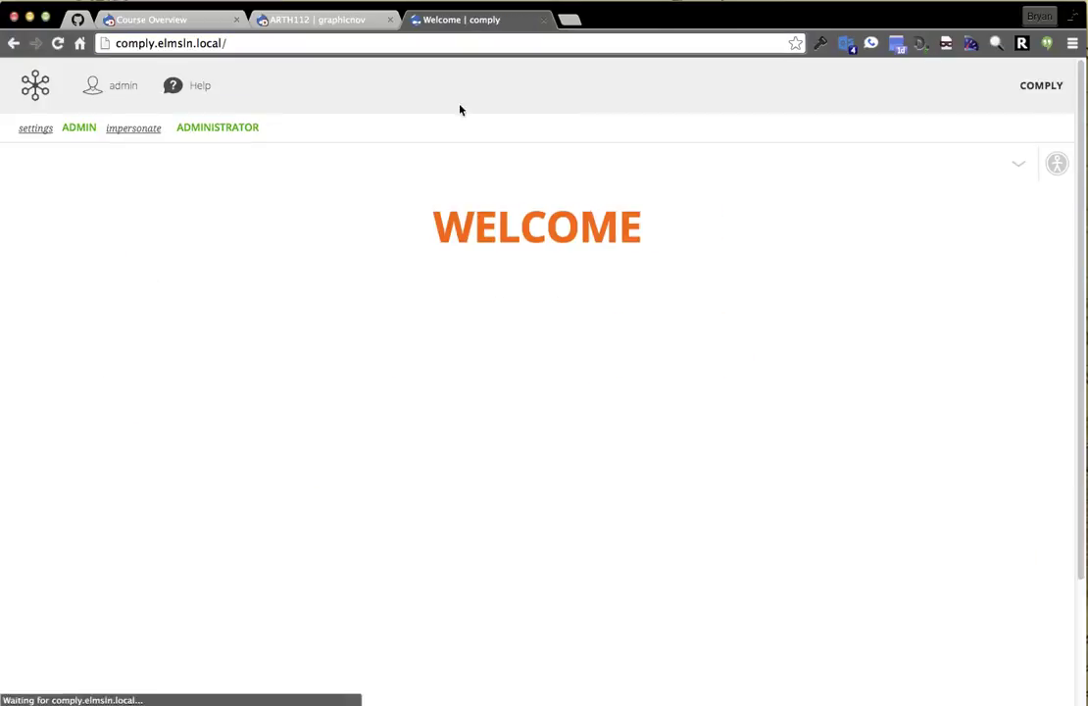
Go through the CIS Course Map to the Math course's Service Instances list.
{"action": "left_click", "coordinate": [36, 86]}
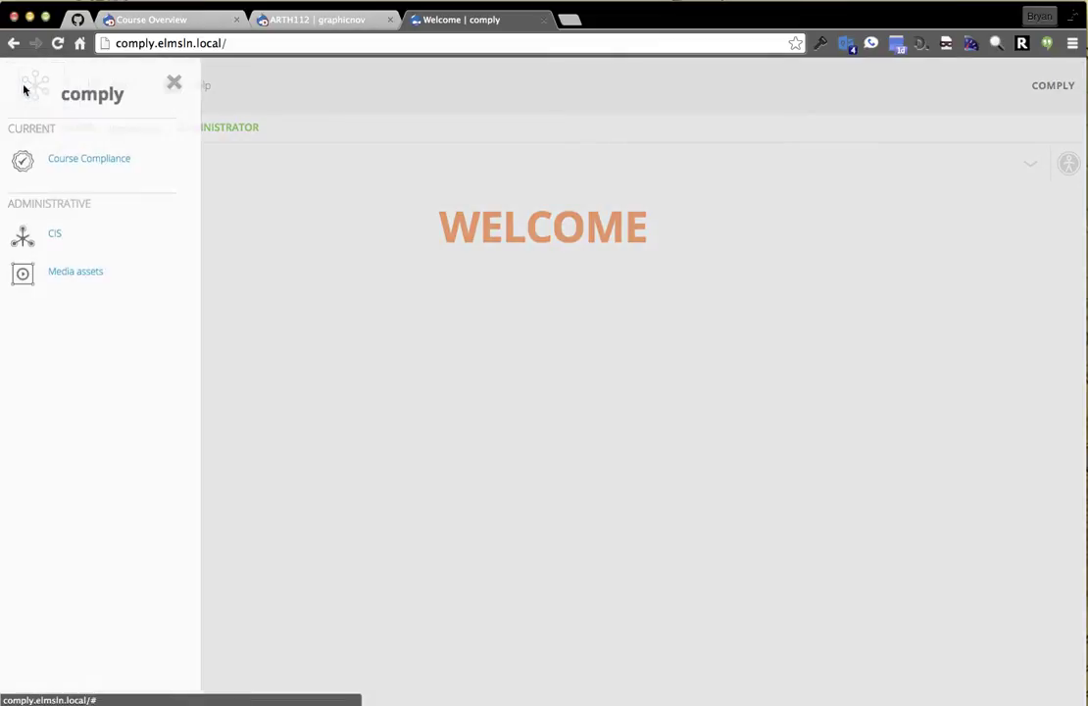
{"action": "left_click", "coordinate": [74, 239]}
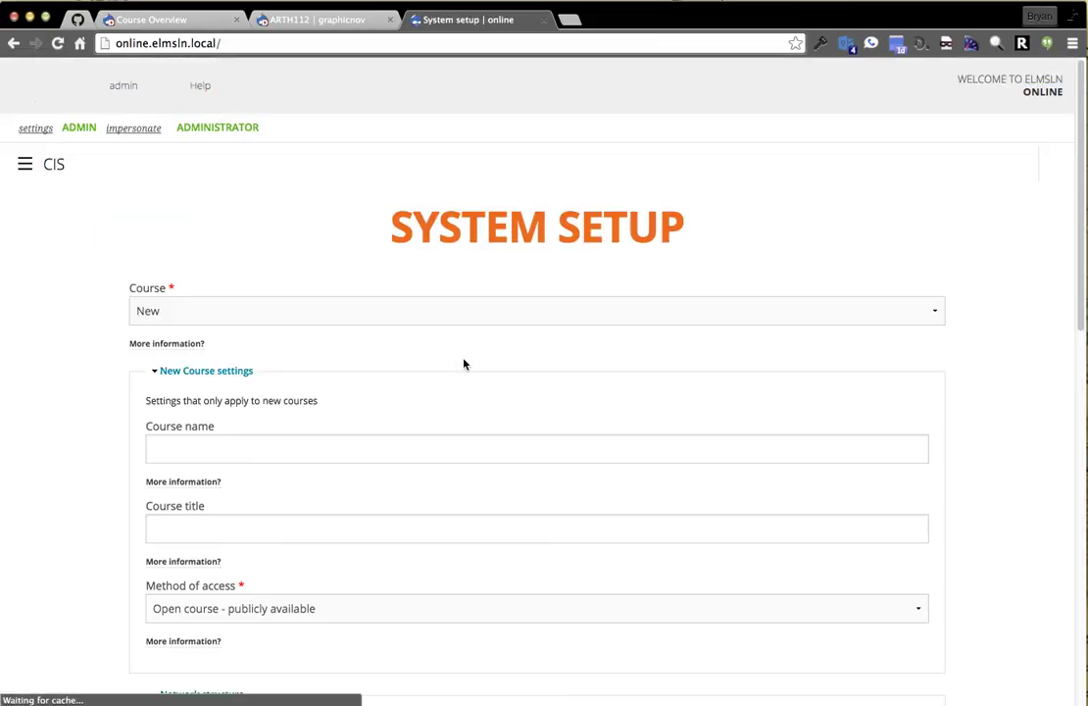
{"action": "left_click", "coordinate": [37, 166]}
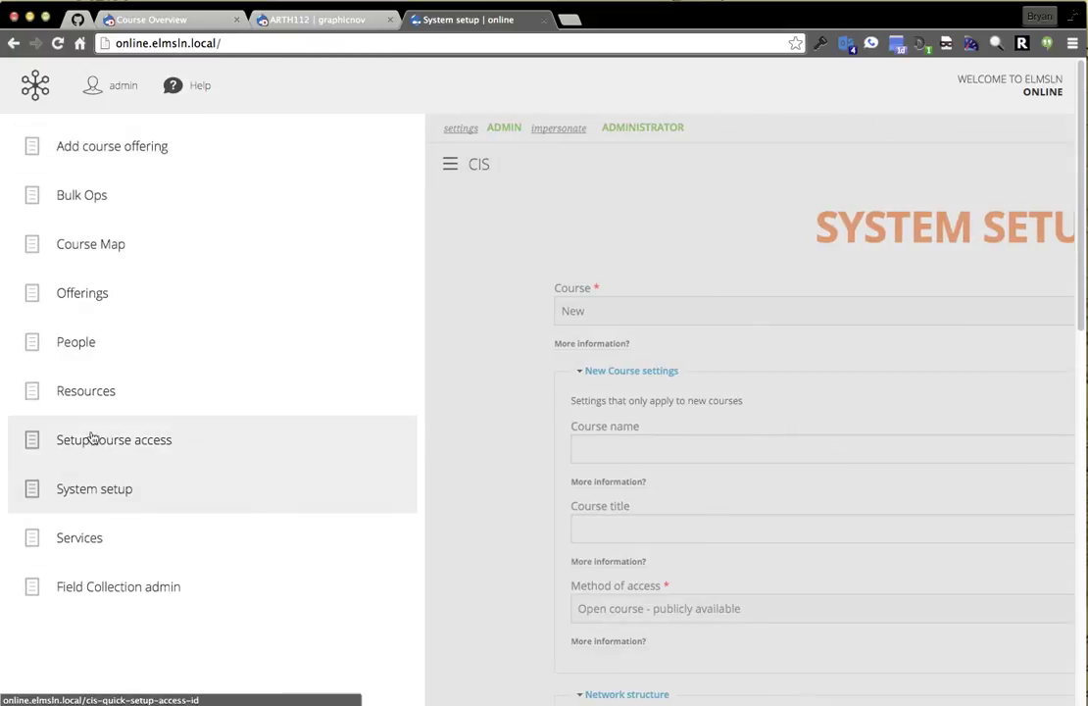
{"action": "left_click", "coordinate": [22, 249]}
{"action": "scroll", "coordinate": [644, 279], "scroll_direction": "down", "scroll_amount": 2}
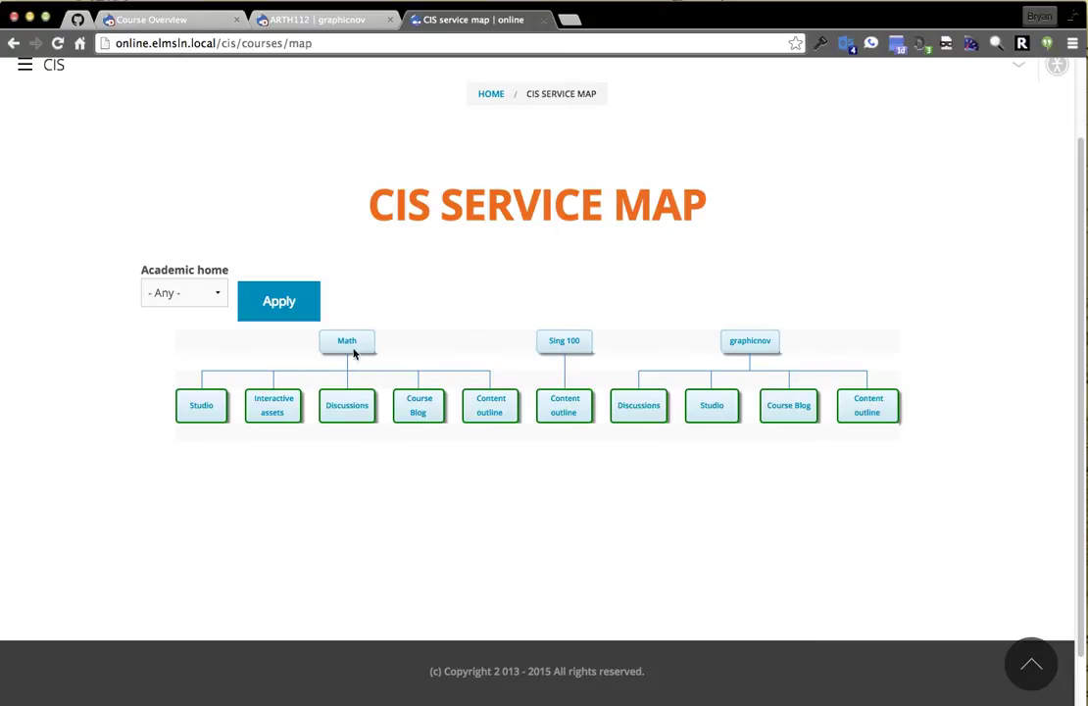
{"action": "left_click", "coordinate": [351, 348]}
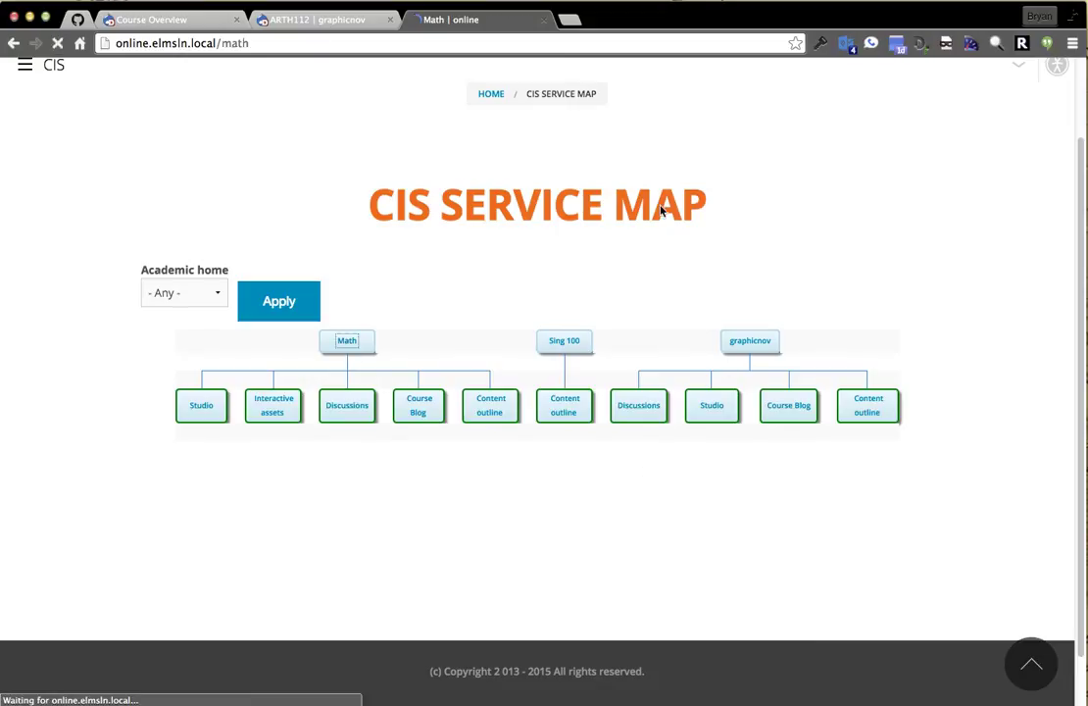
{"action": "left_click", "coordinate": [1024, 165]}
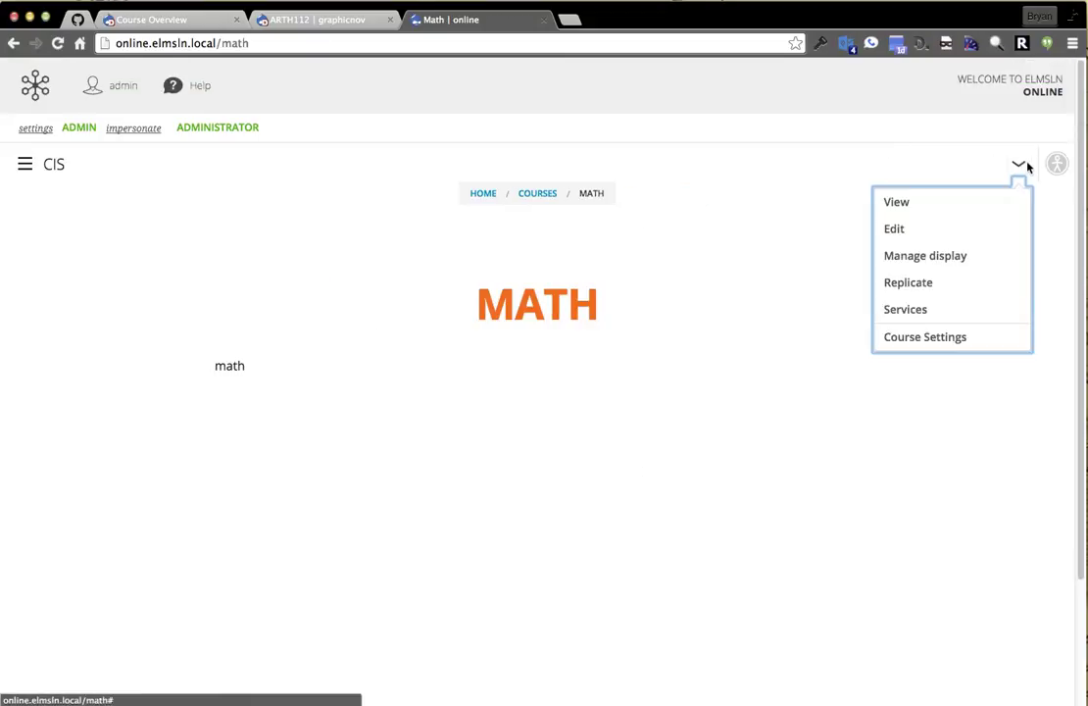
{"action": "left_click", "coordinate": [981, 309]}
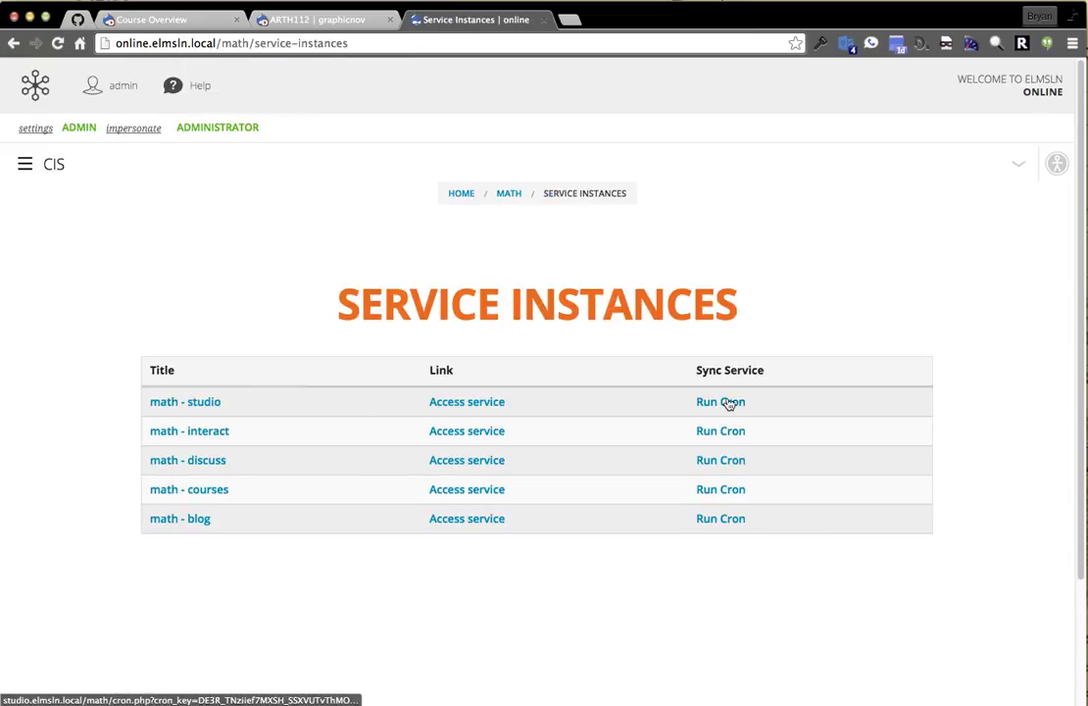
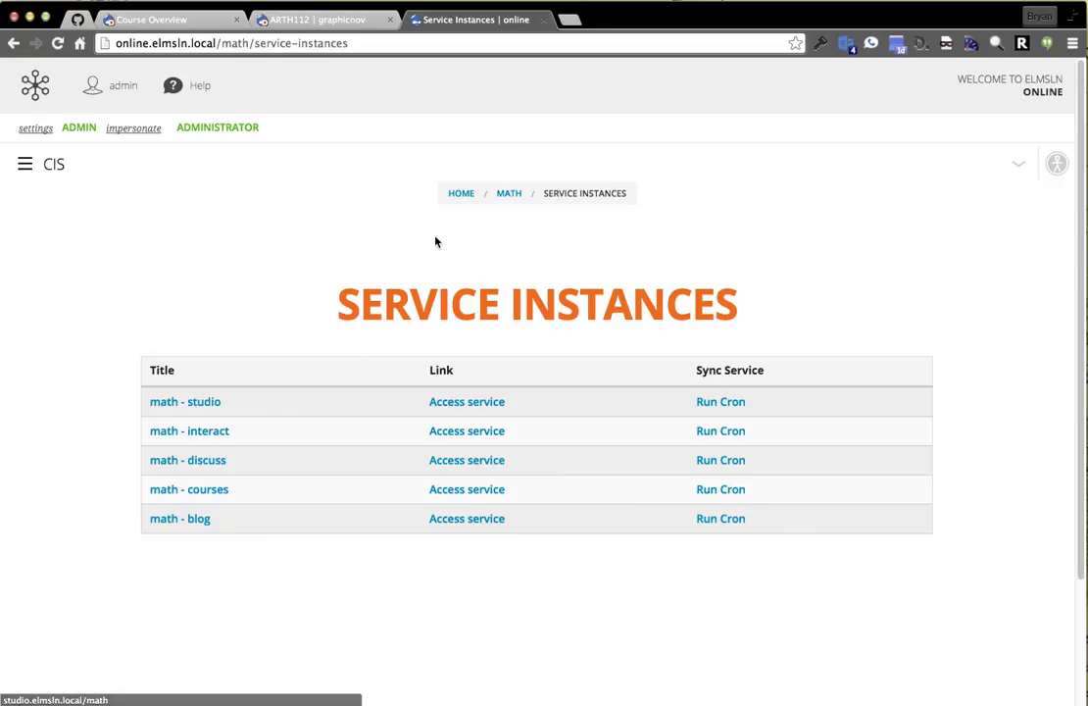
Go up to the Math course page and open its services menu.
{"action": "left_click", "coordinate": [507, 194]}
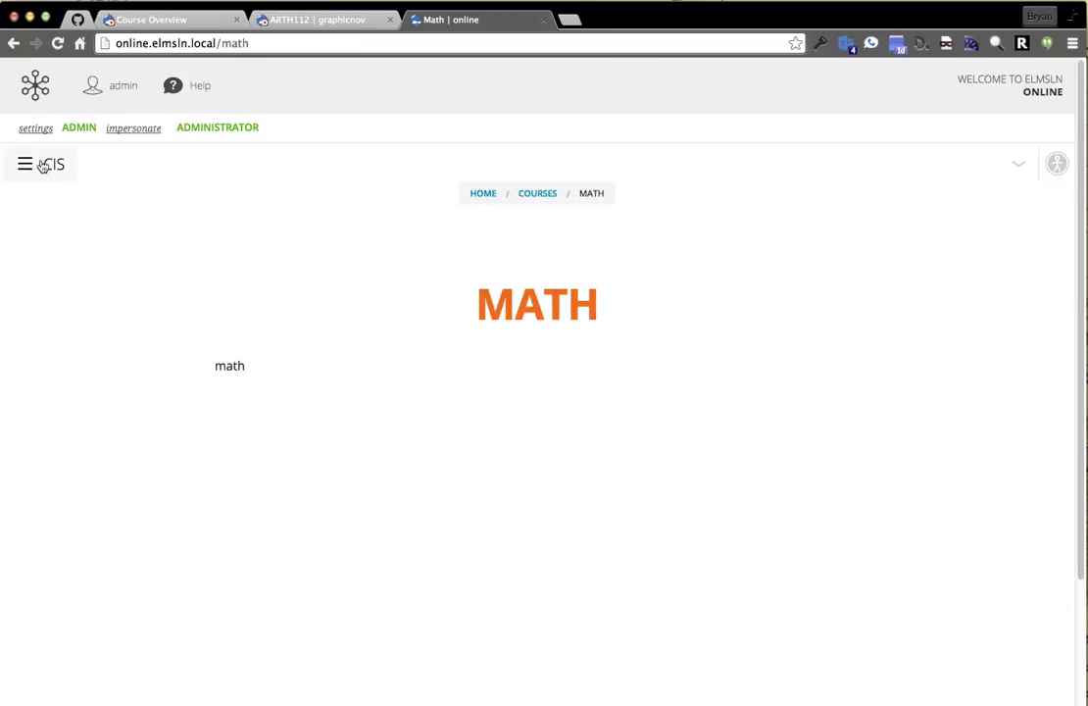
{"action": "left_click", "coordinate": [39, 165]}
{"action": "left_click", "coordinate": [467, 240]}
{"action": "left_click", "coordinate": [35, 86]}
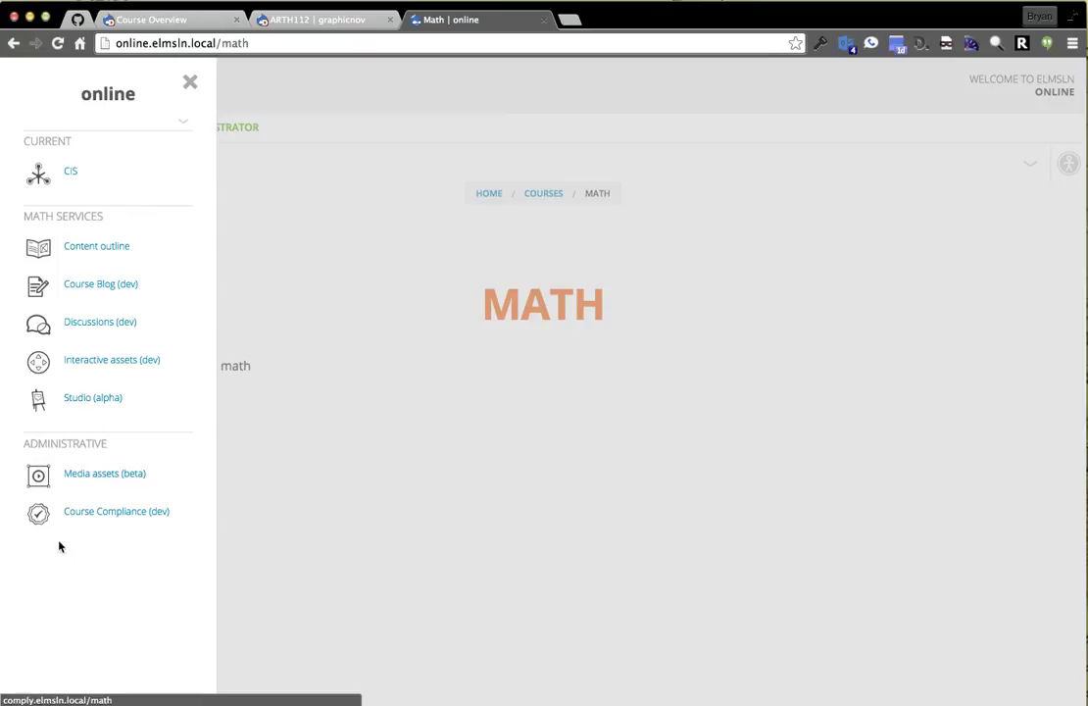
Open Content outline, Course Blog, Discussions, Interactive assets and Studio in background tabs.
{"action": "middle_click", "coordinate": [94, 253]}
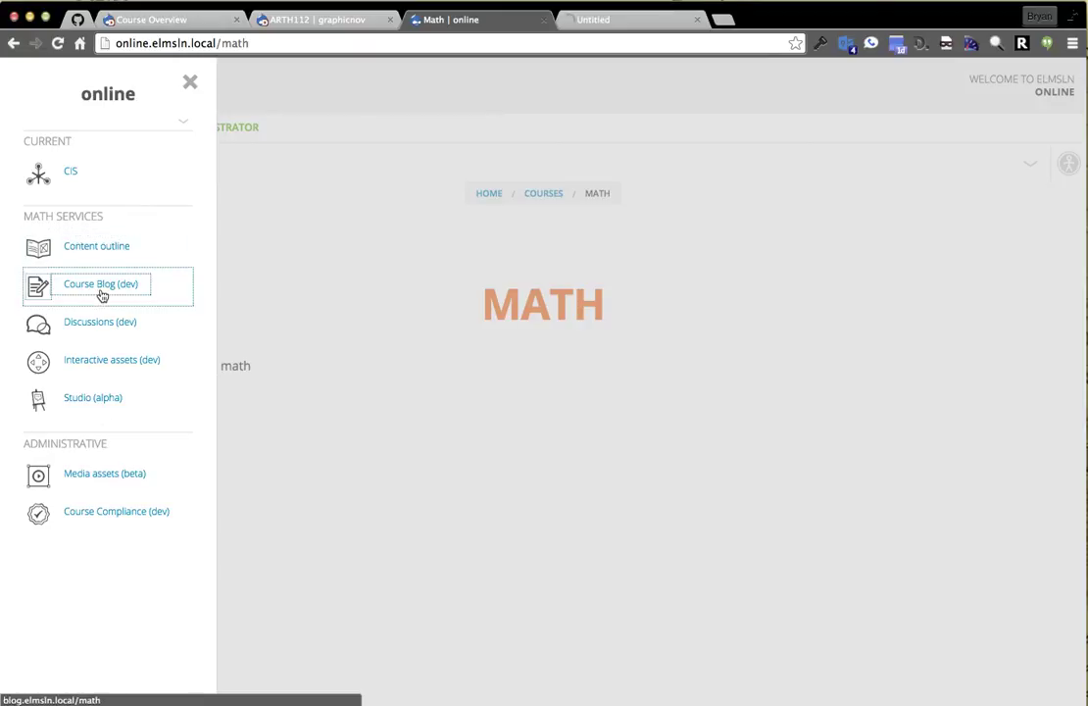
{"action": "middle_click", "coordinate": [71, 289]}
{"action": "middle_click", "coordinate": [76, 322]}
{"action": "middle_click", "coordinate": [97, 365]}
{"action": "middle_click", "coordinate": [92, 399]}
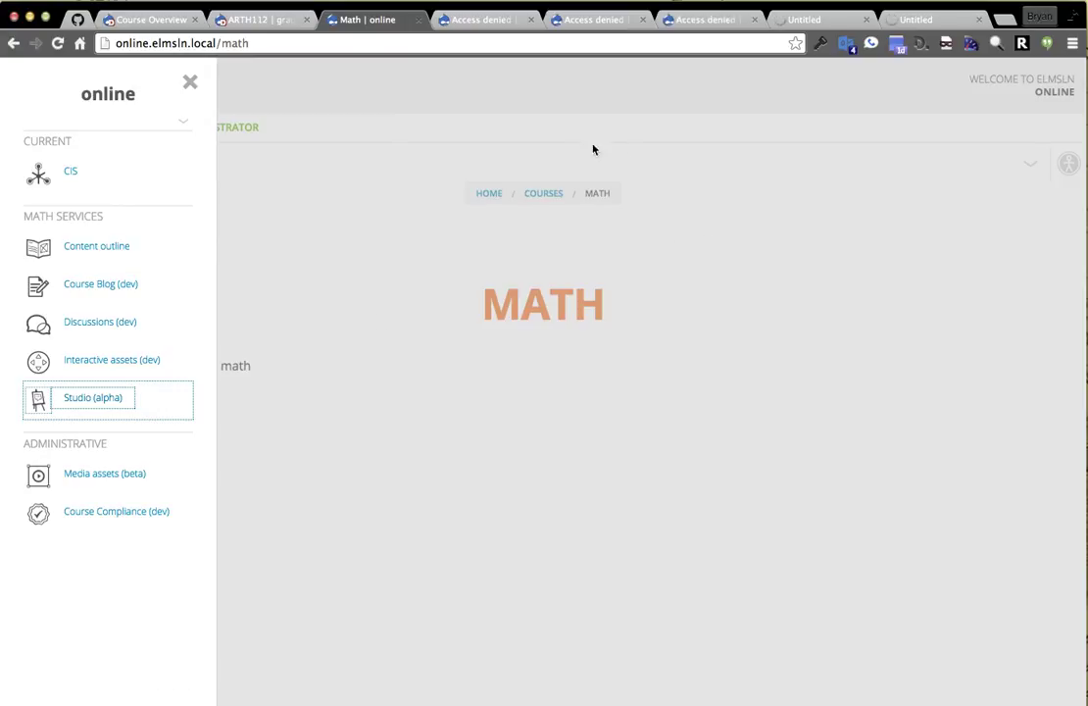
From the first Access denied tab, log in with the admin username and password.
{"action": "left_click", "coordinate": [495, 19]}
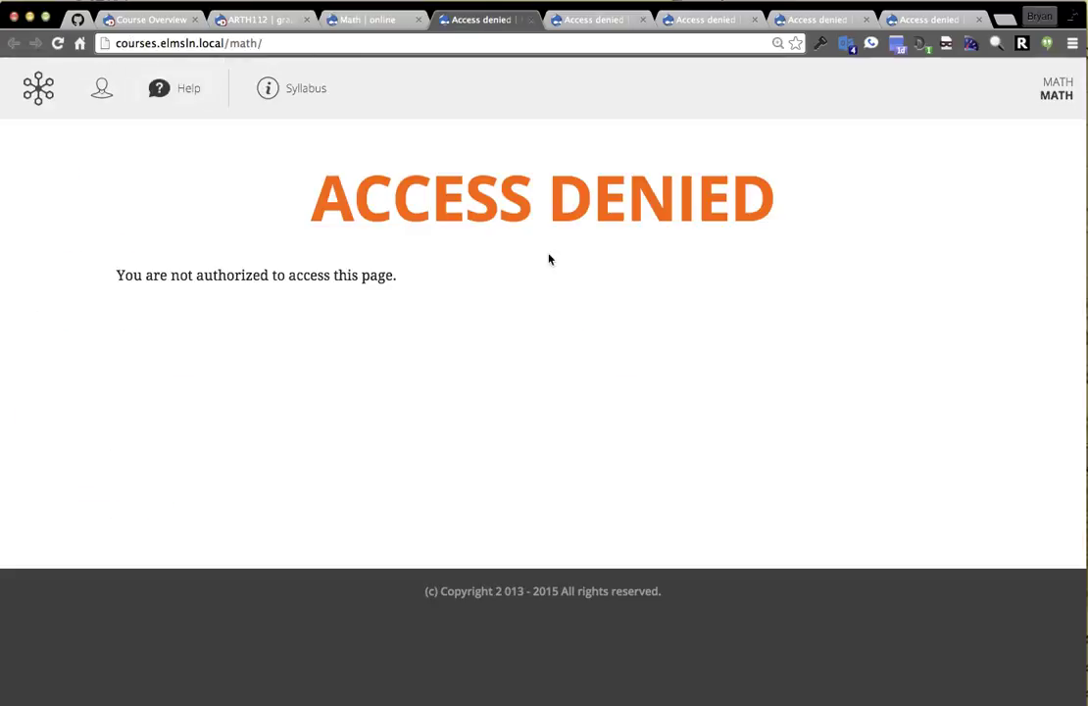
{"action": "left_click", "coordinate": [100, 91]}
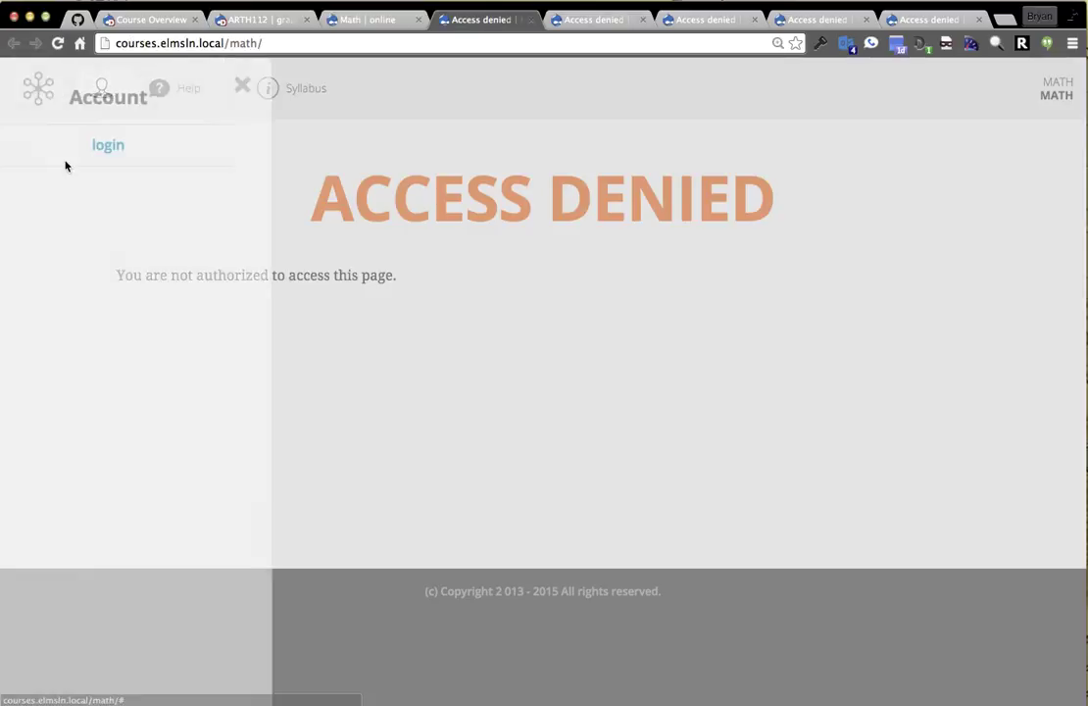
{"action": "left_click", "coordinate": [157, 146]}
{"action": "left_click", "coordinate": [249, 565]}
{"action": "type", "text": "admin"}
{"action": "key", "text": "Tab"}
{"action": "type", "text": "admin"}
{"action": "key", "text": "Return"}
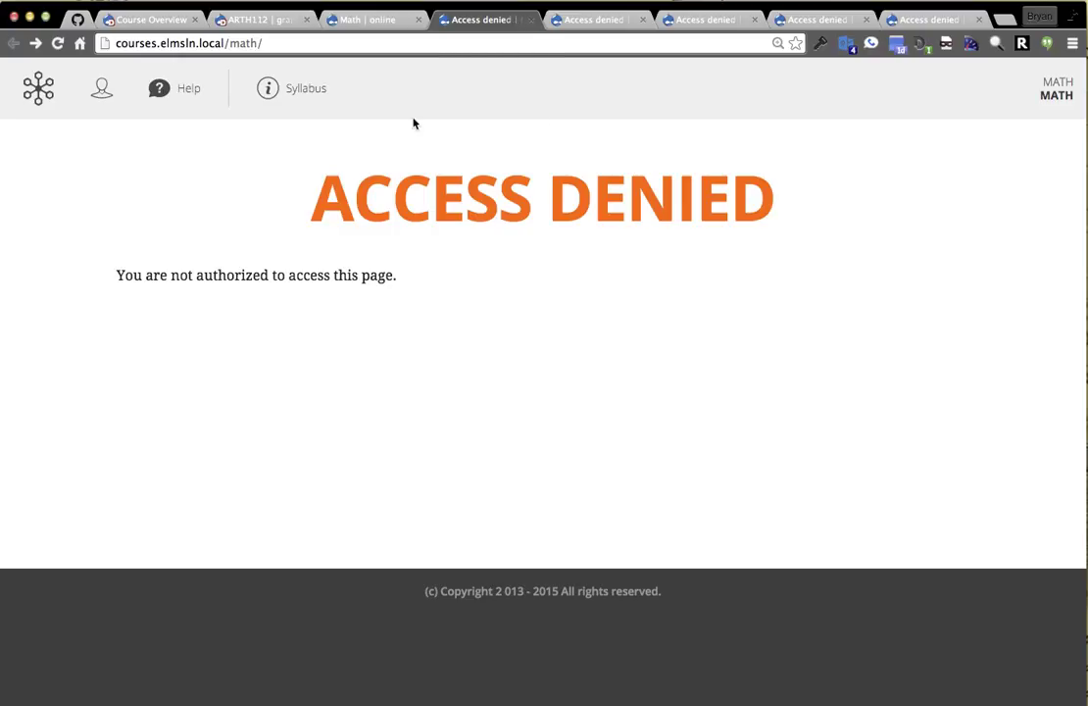
Close the courses, blog and discussions Access denied tabs.
{"action": "key", "text": "super+w"}
{"action": "key", "text": "super+w"}
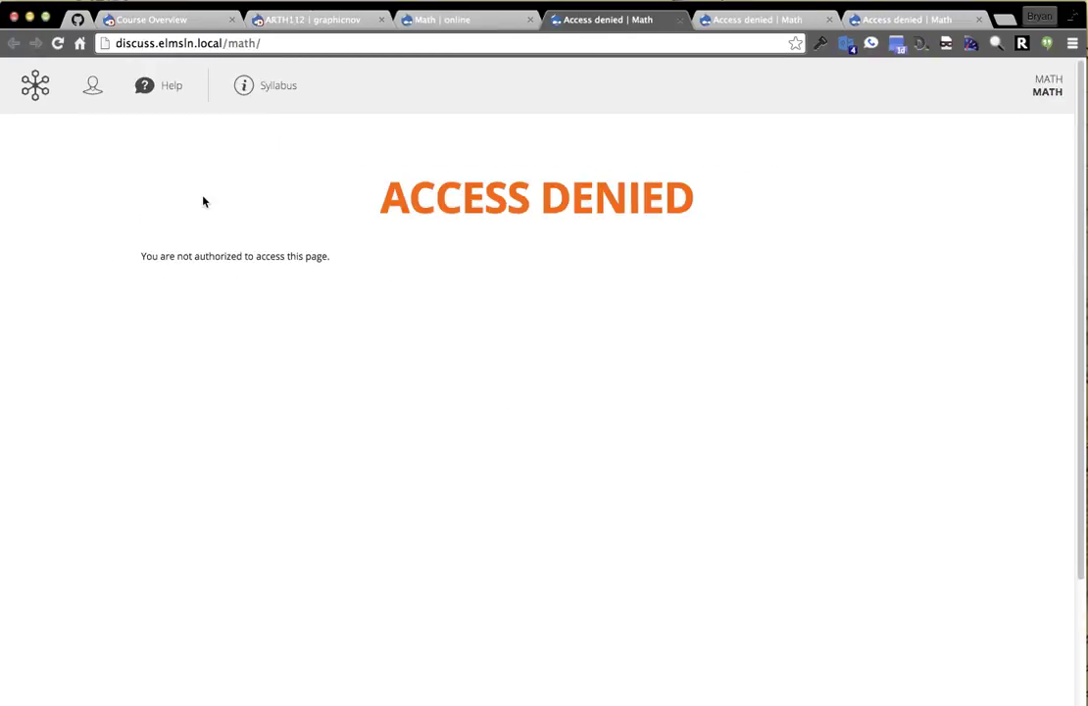
{"action": "key", "text": "super+w"}
{"action": "key", "text": "super+w"}
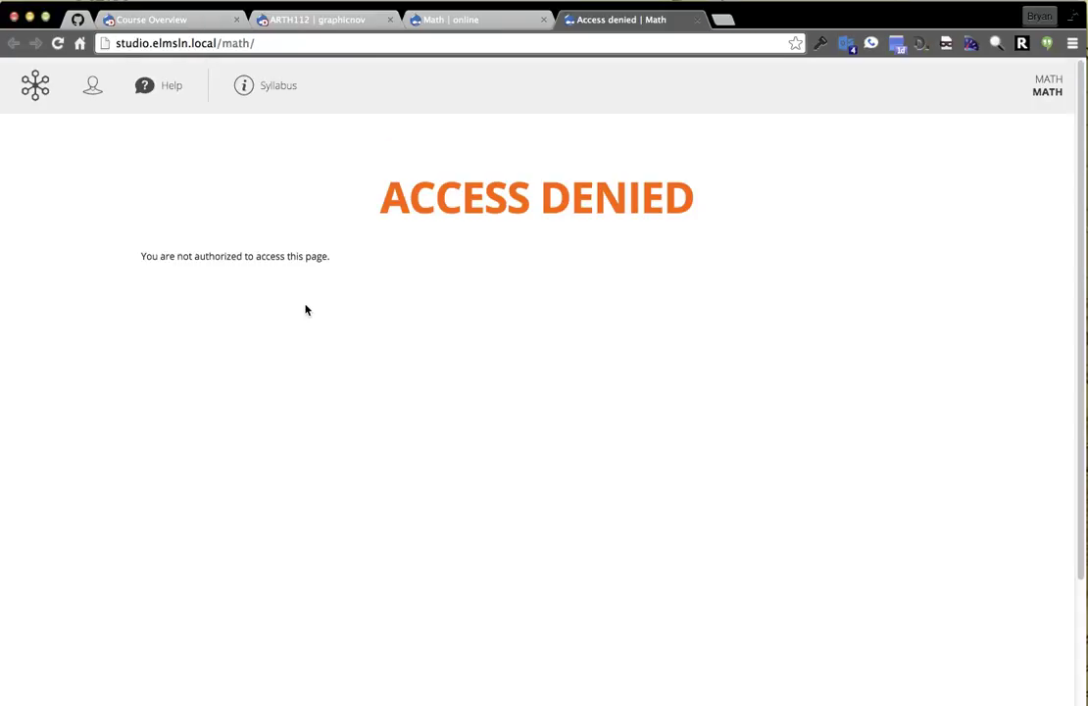
{"action": "key", "text": "super+w"}
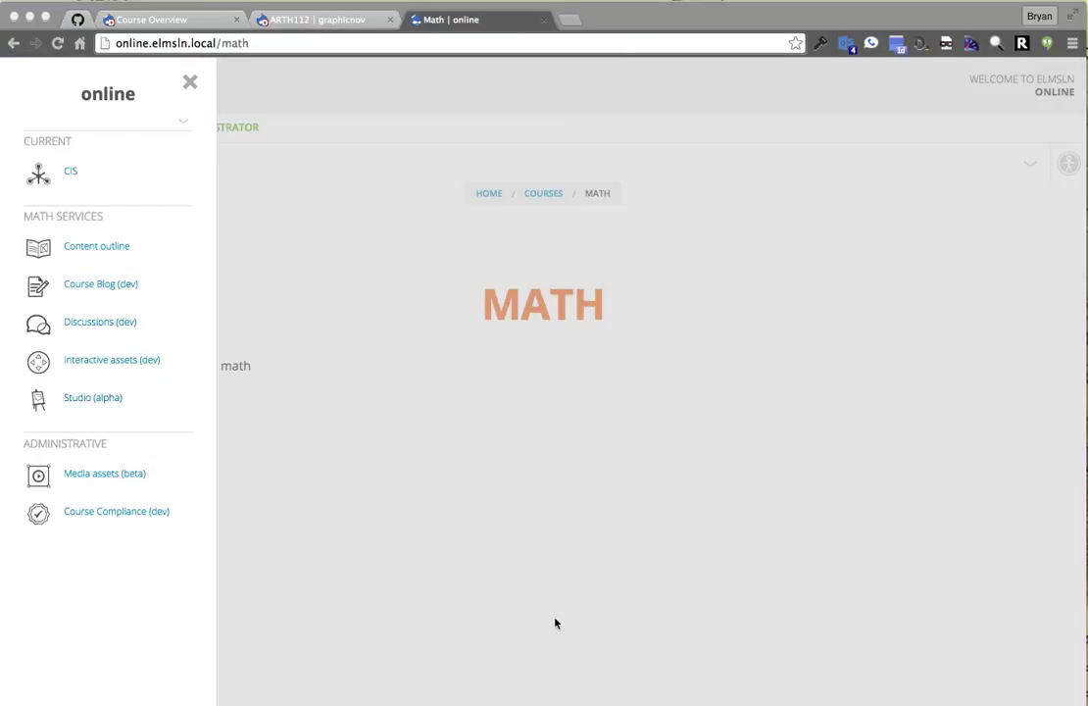
In Terminal, run 'drush sa' and review the listed site aliases.
{"action": "key", "text": "super+Tab"}
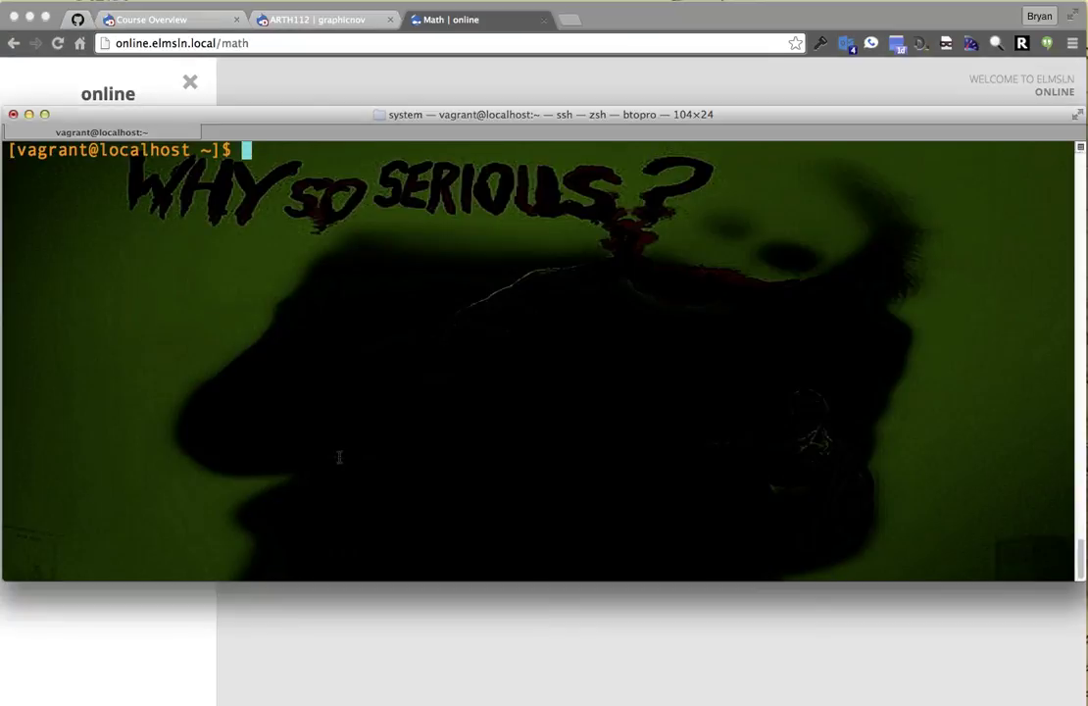
{"action": "key", "text": "BackSpace"}
{"action": "type", "text": "d sa"}
{"action": "key", "text": "Return"}
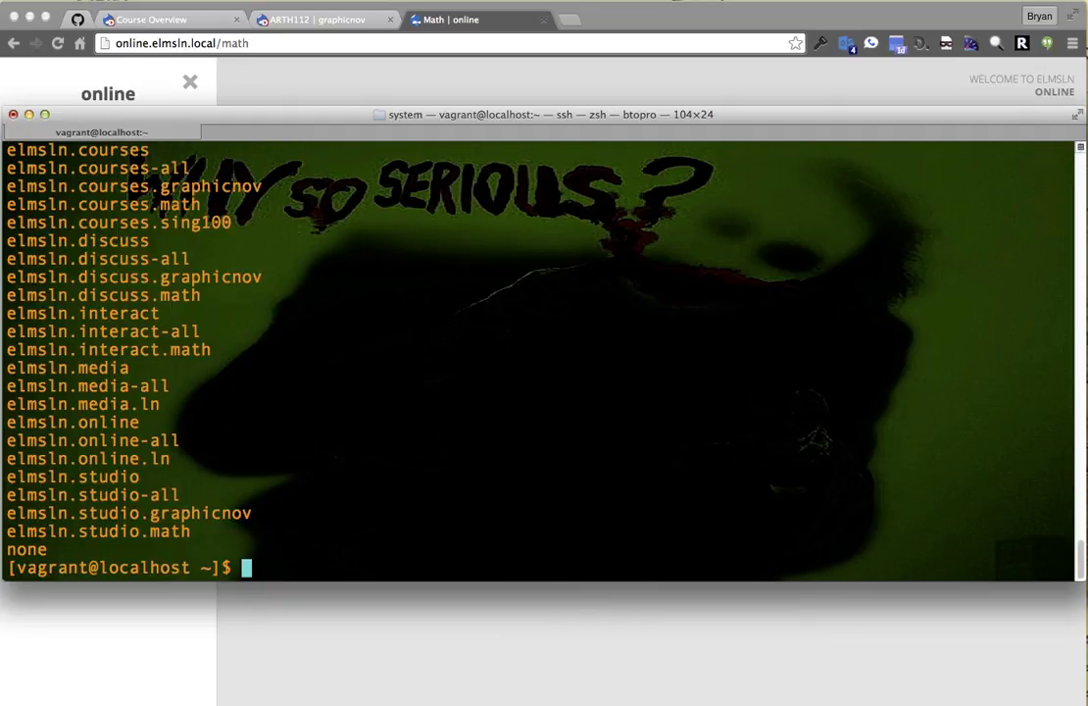
{"action": "scroll", "coordinate": [539, 358], "scroll_direction": "up", "scroll_amount": 1}
{"action": "scroll", "coordinate": [126, 278], "scroll_direction": "up", "scroll_amount": 5}
{"action": "scroll", "coordinate": [125, 277], "scroll_direction": "down", "scroll_amount": 6}
{"action": "scroll", "coordinate": [126, 278], "scroll_direction": "up", "scroll_amount": 1}
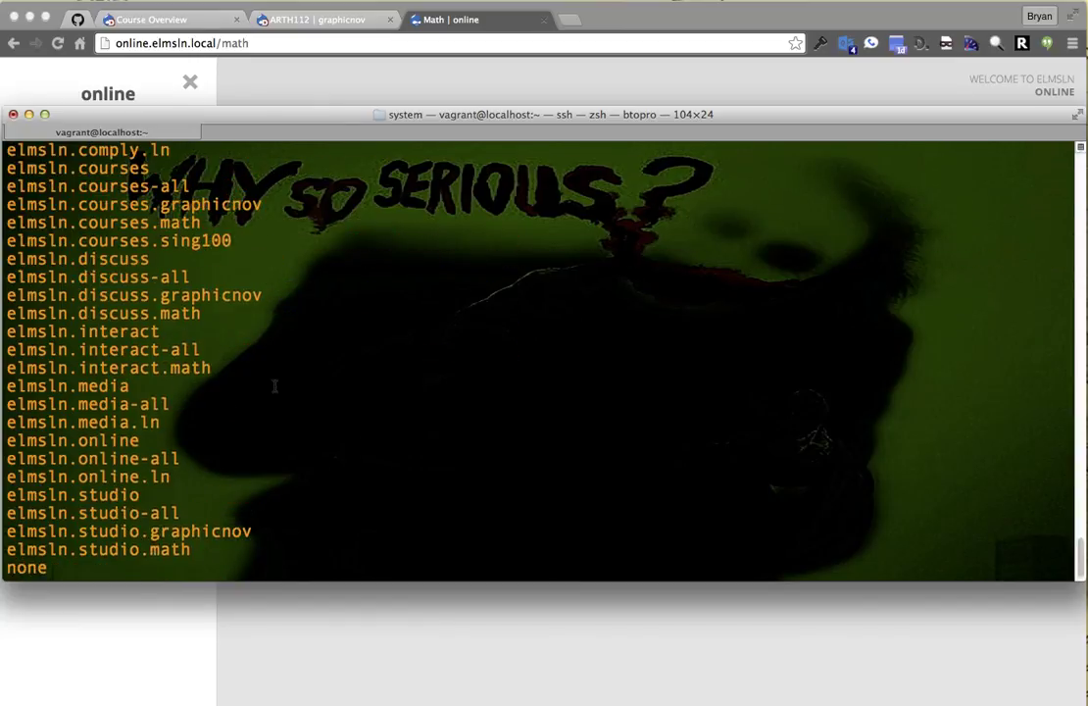
{"action": "type", "text": "d "}
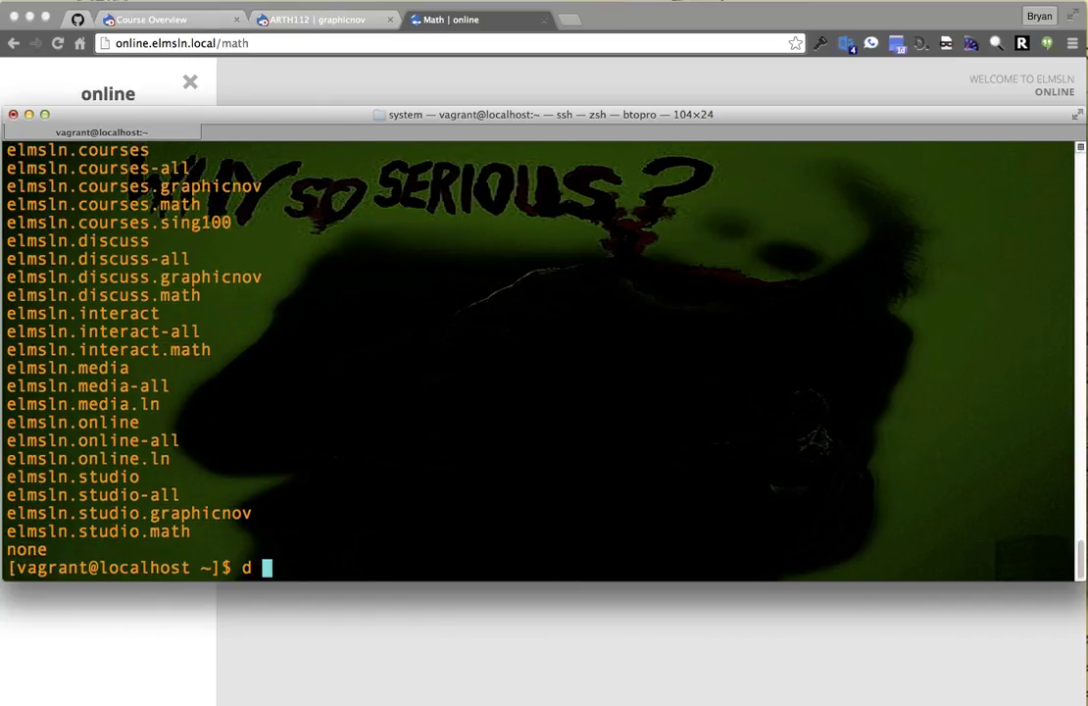
{"action": "type", "text": "rush @"}
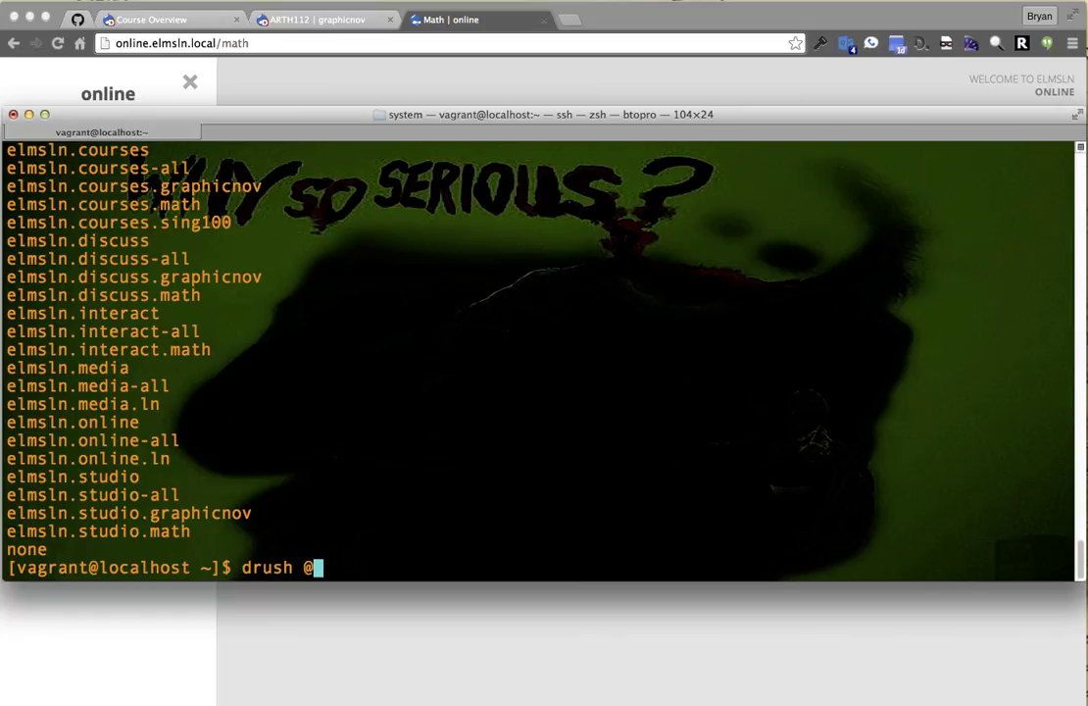
{"action": "type", "text": "courses.math uli"}
{"action": "key", "text": "Return"}
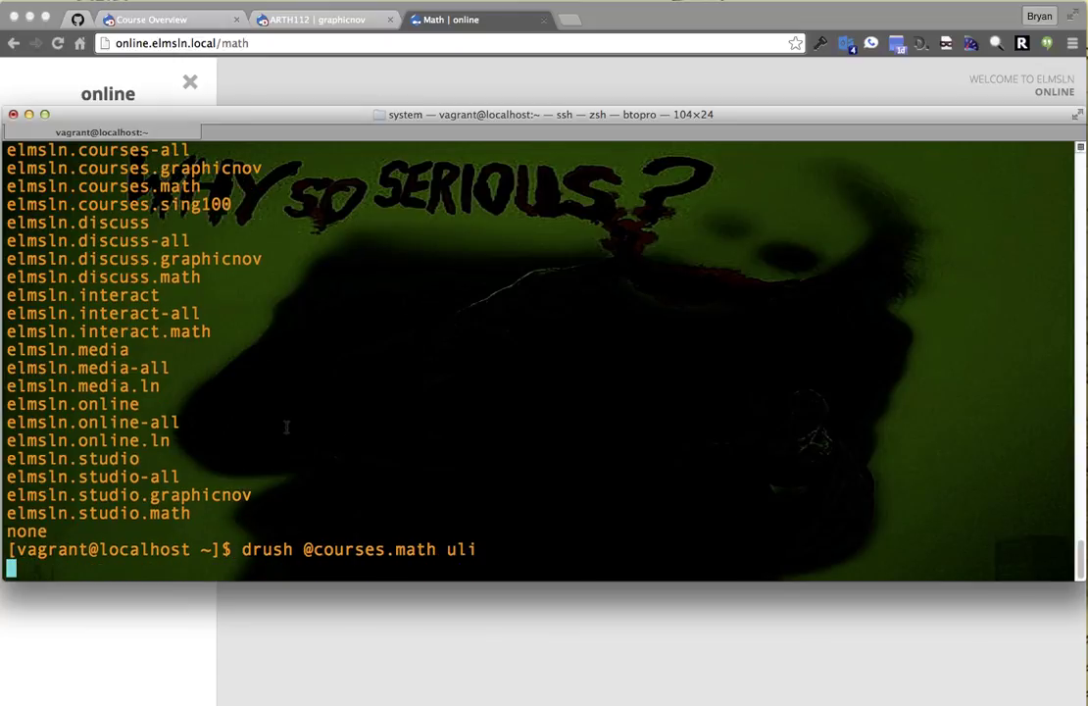
{"action": "triple_click", "coordinate": [147, 535]}
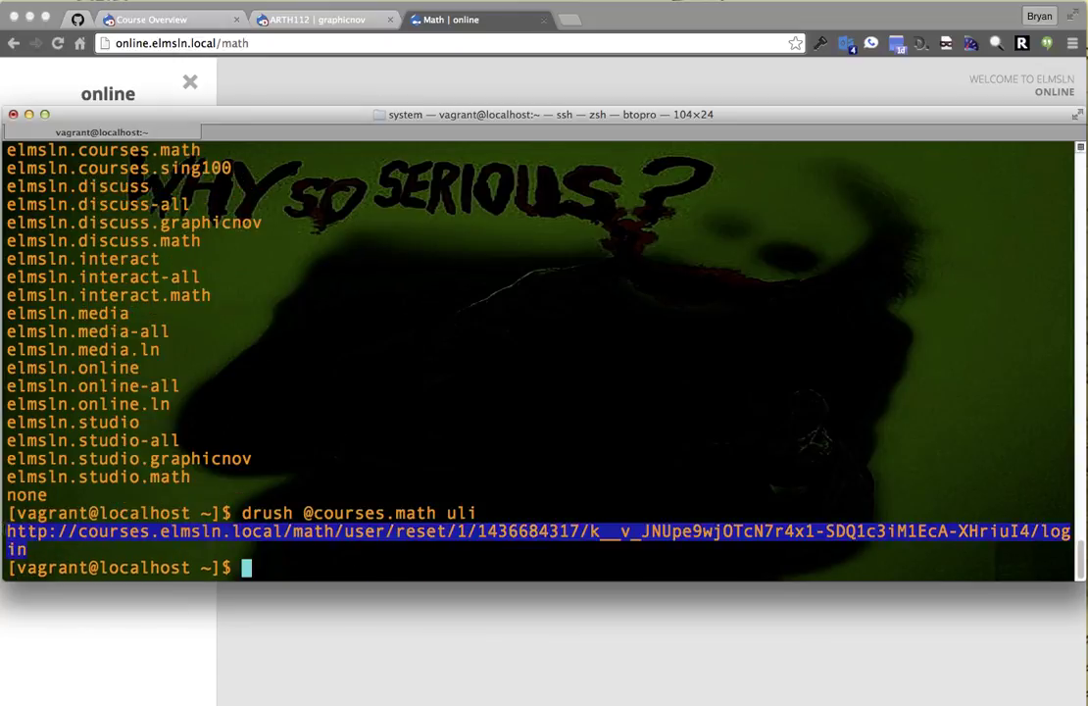
{"action": "left_click", "coordinate": [549, 666]}
Paste and load the one-time login link in the browser.
{"action": "left_click", "coordinate": [255, 45]}
{"action": "key", "text": "super+v"}
{"action": "key", "text": "Return"}
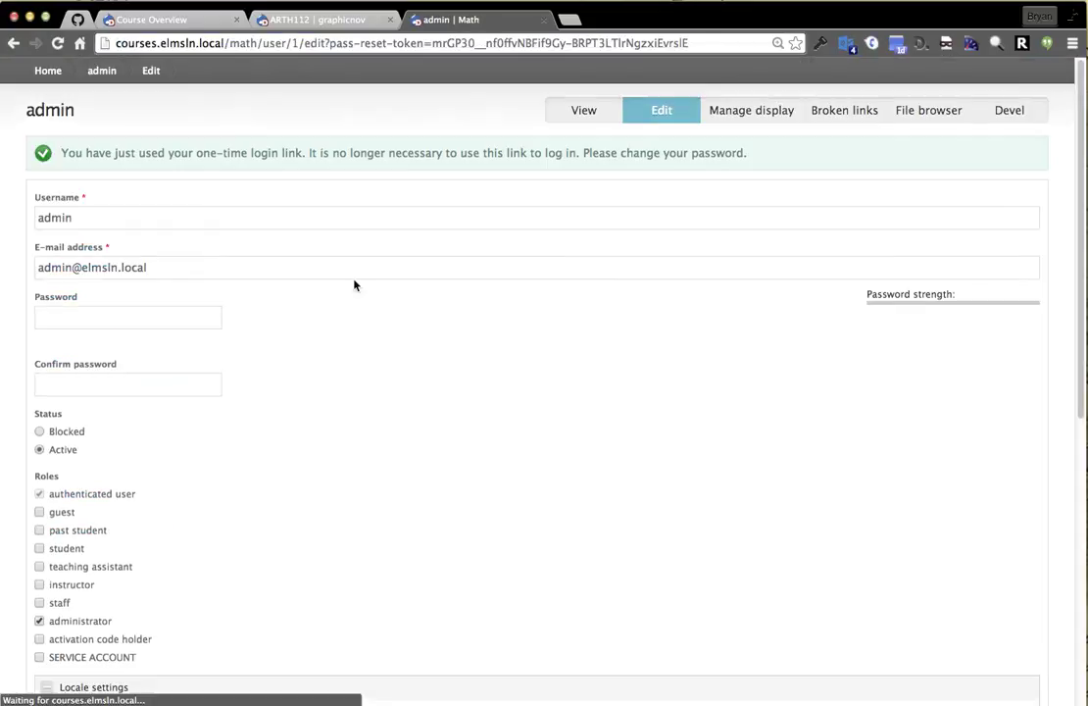
From the course home, browse the Content Outline to Lesson 5 > Lesson 15's Content Page.
{"action": "left_click", "coordinate": [46, 70]}
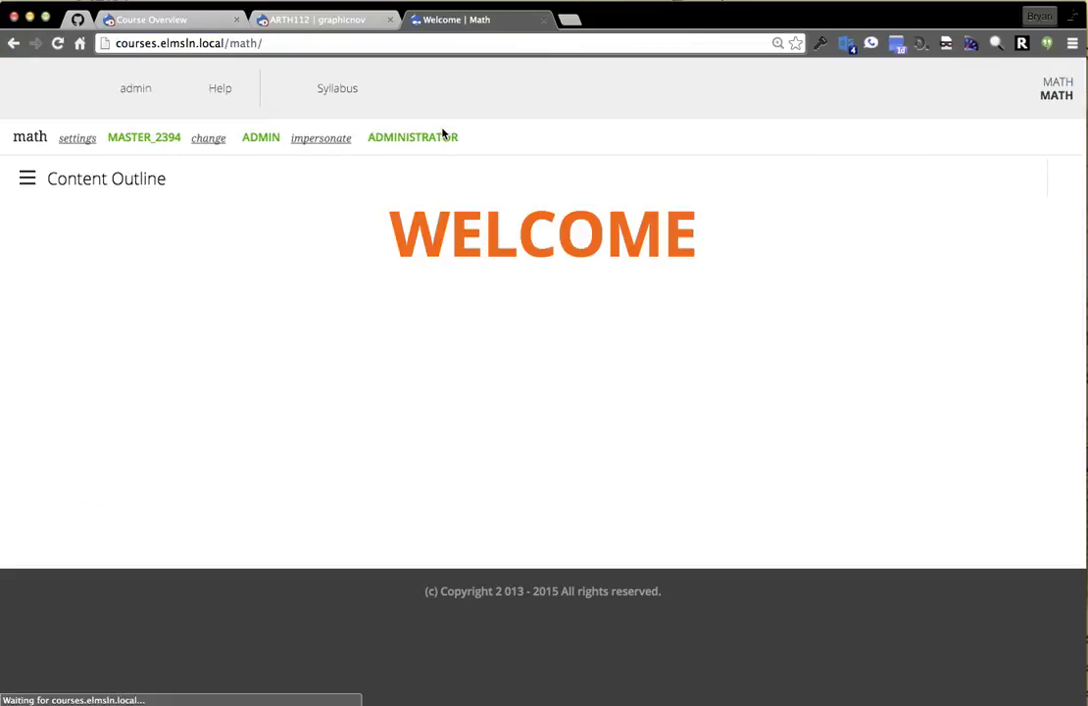
{"action": "left_click", "coordinate": [122, 178]}
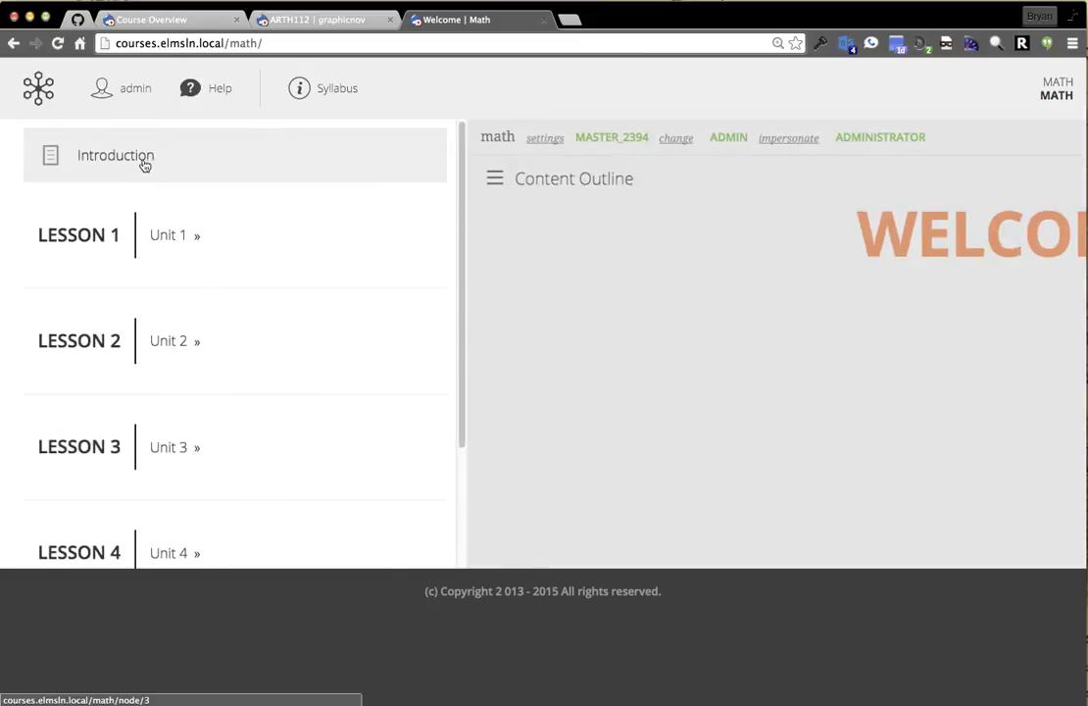
{"action": "scroll", "coordinate": [172, 376], "scroll_direction": "down", "scroll_amount": 3}
{"action": "left_click", "coordinate": [217, 521]}
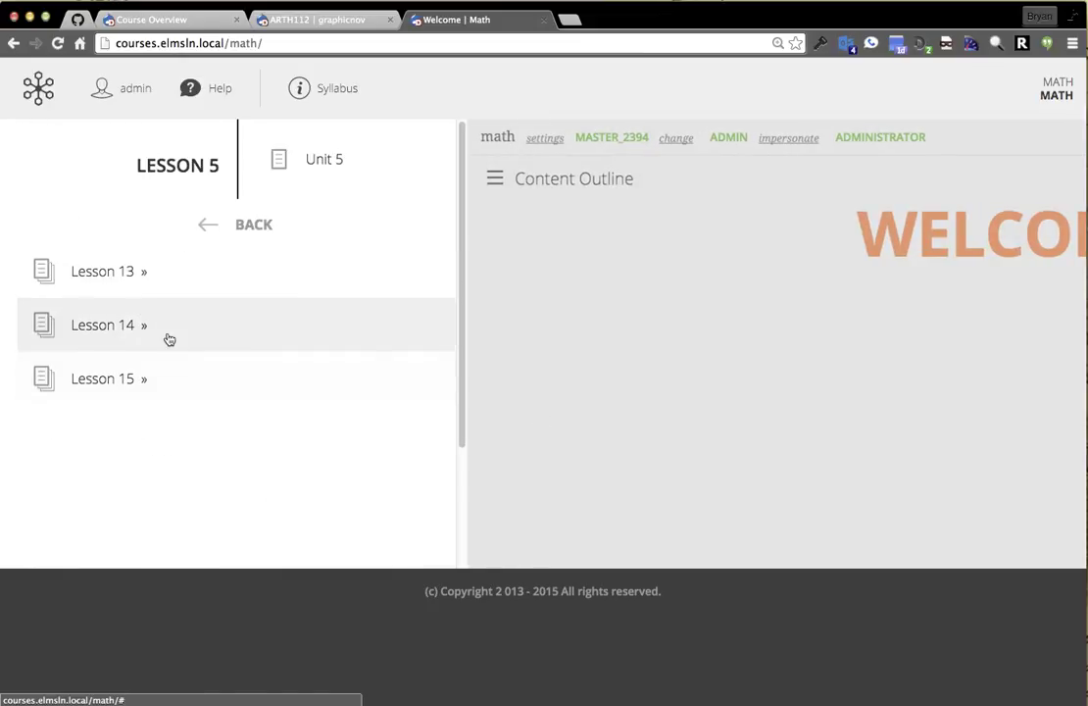
{"action": "left_click", "coordinate": [147, 382]}
{"action": "left_click", "coordinate": [143, 333]}
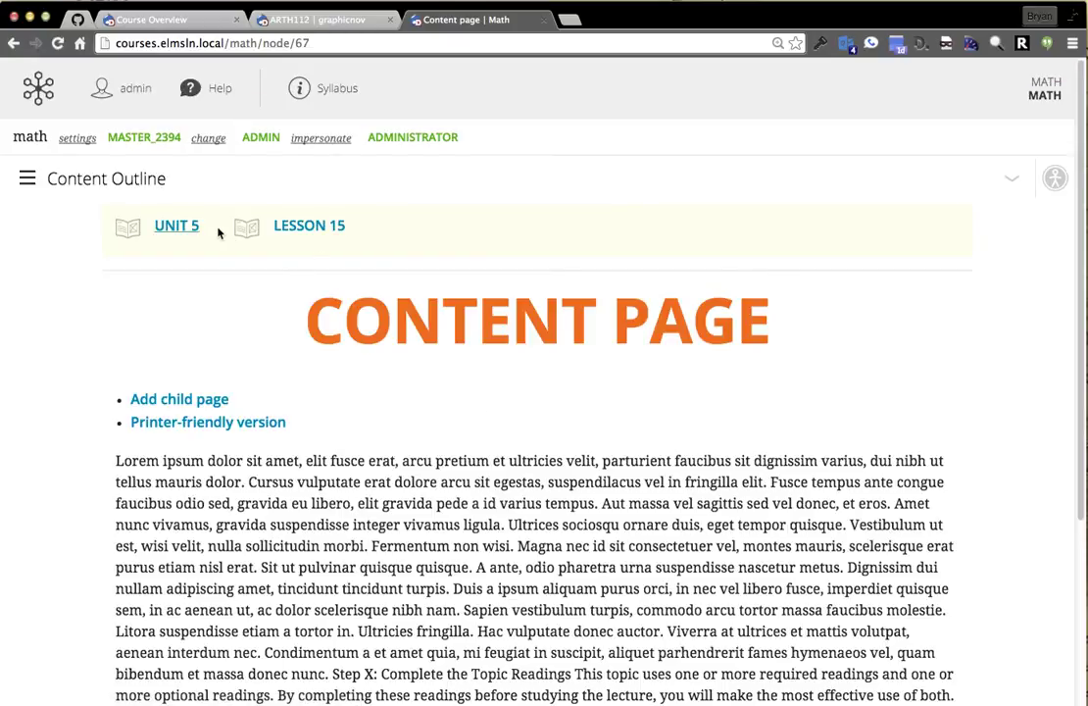
Jump to Lesson 14 via the breadcrumb, then go back to the previous Summary page.
{"action": "mouse_move", "coordinate": [186, 231]}
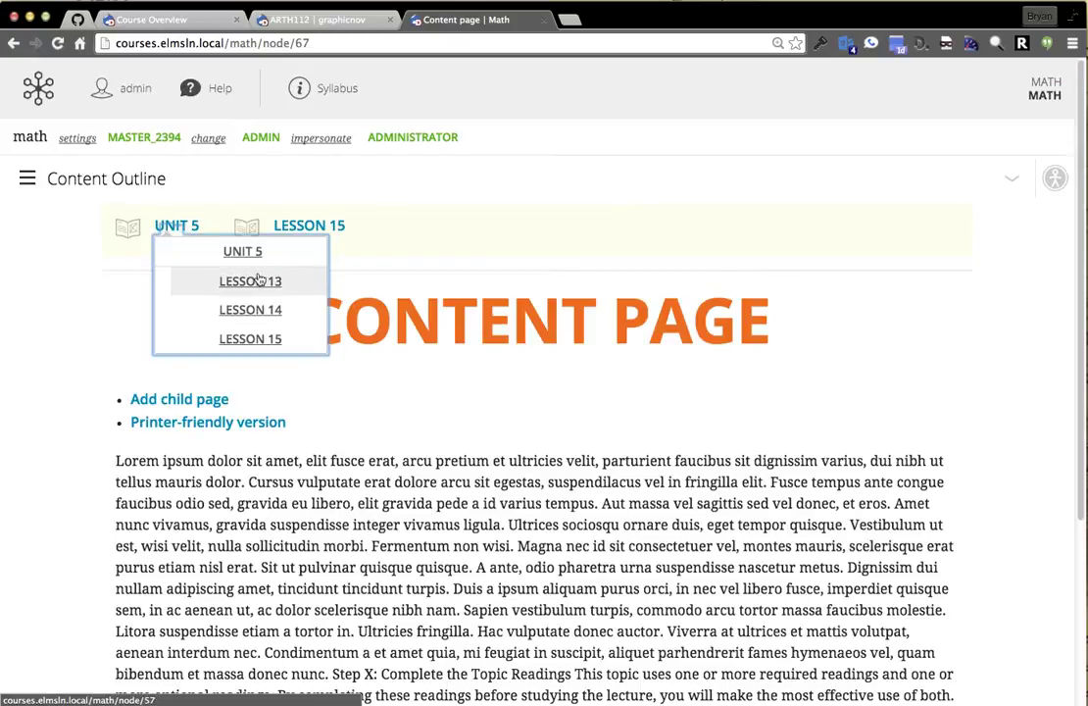
{"action": "left_click", "coordinate": [257, 307]}
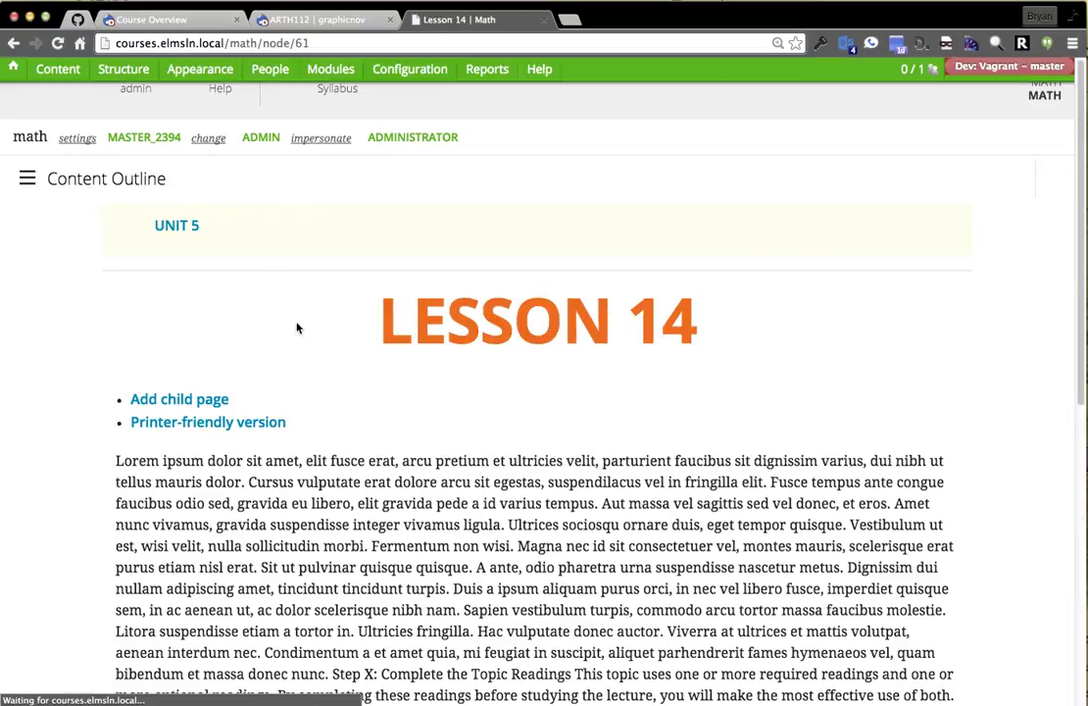
{"action": "scroll", "coordinate": [500, 603], "scroll_direction": "down", "scroll_amount": 5}
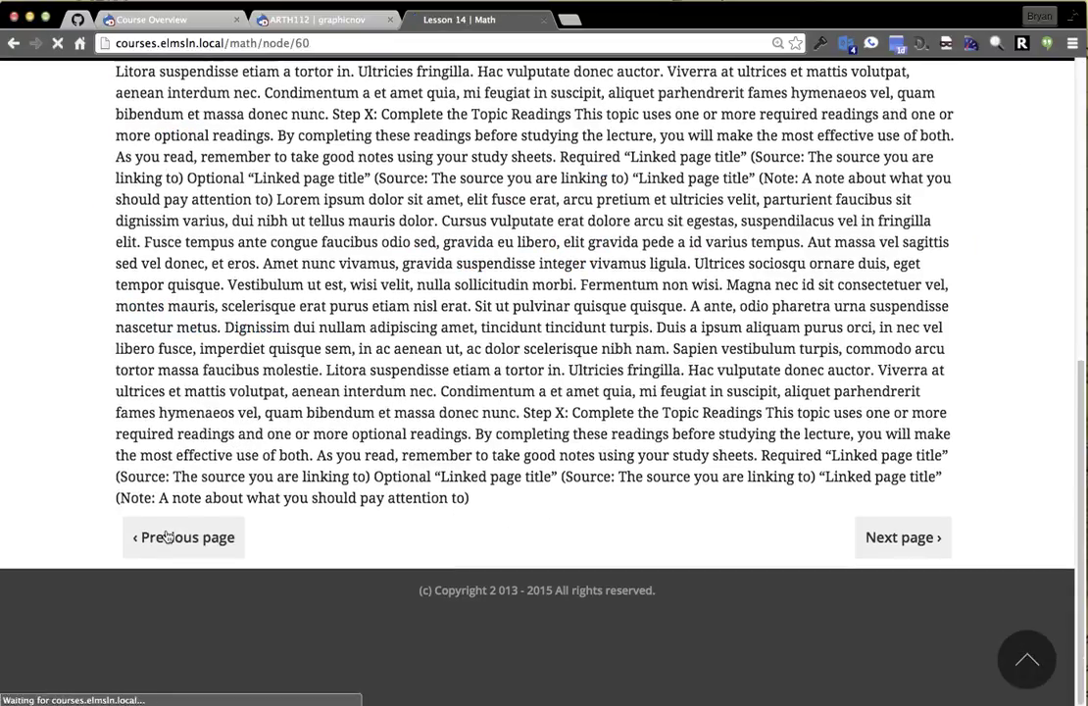
{"action": "left_click", "coordinate": [153, 534]}
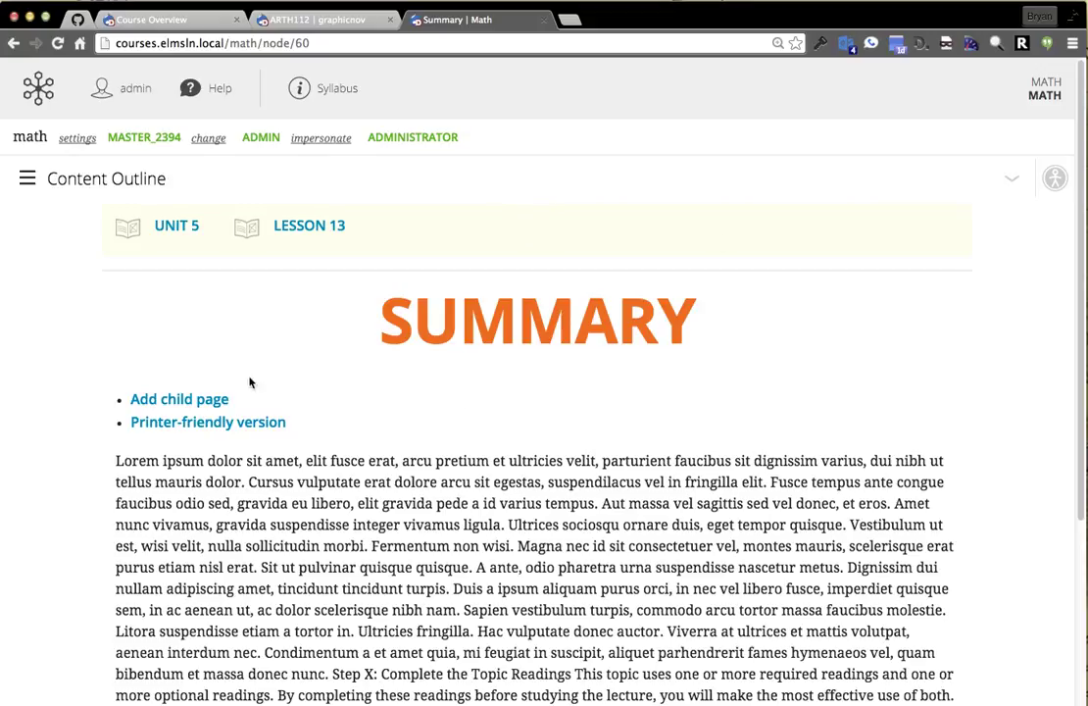
{"action": "key", "text": "super+Tab"}
Launch leafy and run option 5 to clean up file permissions.
{"action": "left_click", "coordinate": [464, 401]}
{"action": "type", "text": "leafy"}
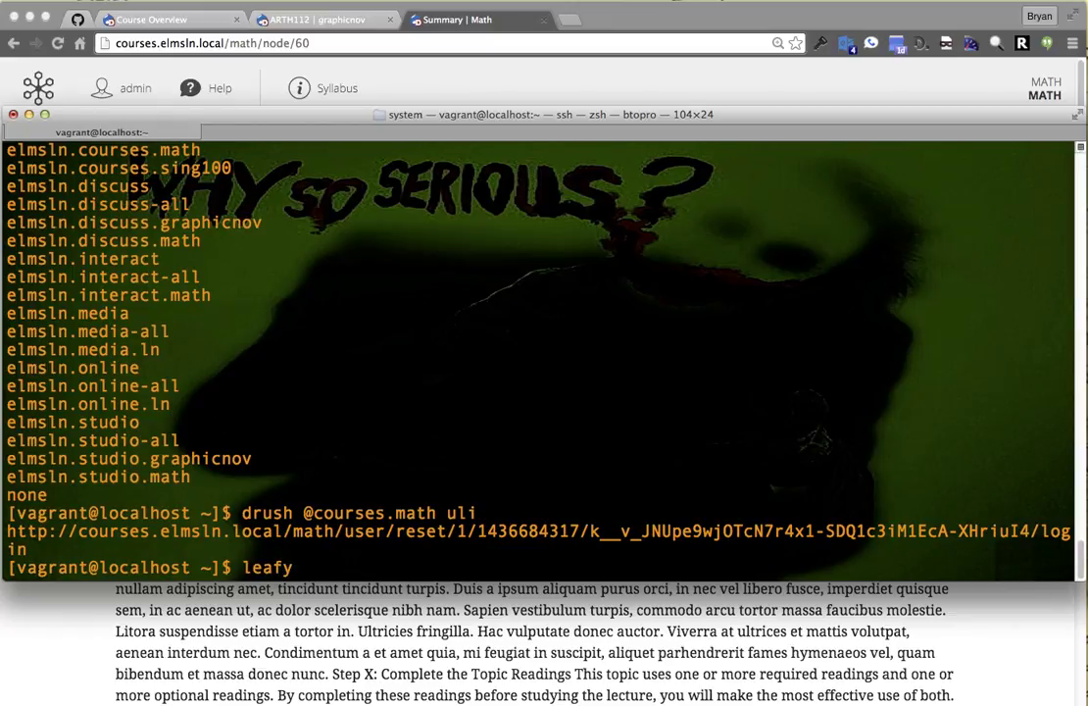
{"action": "key", "text": "Return"}
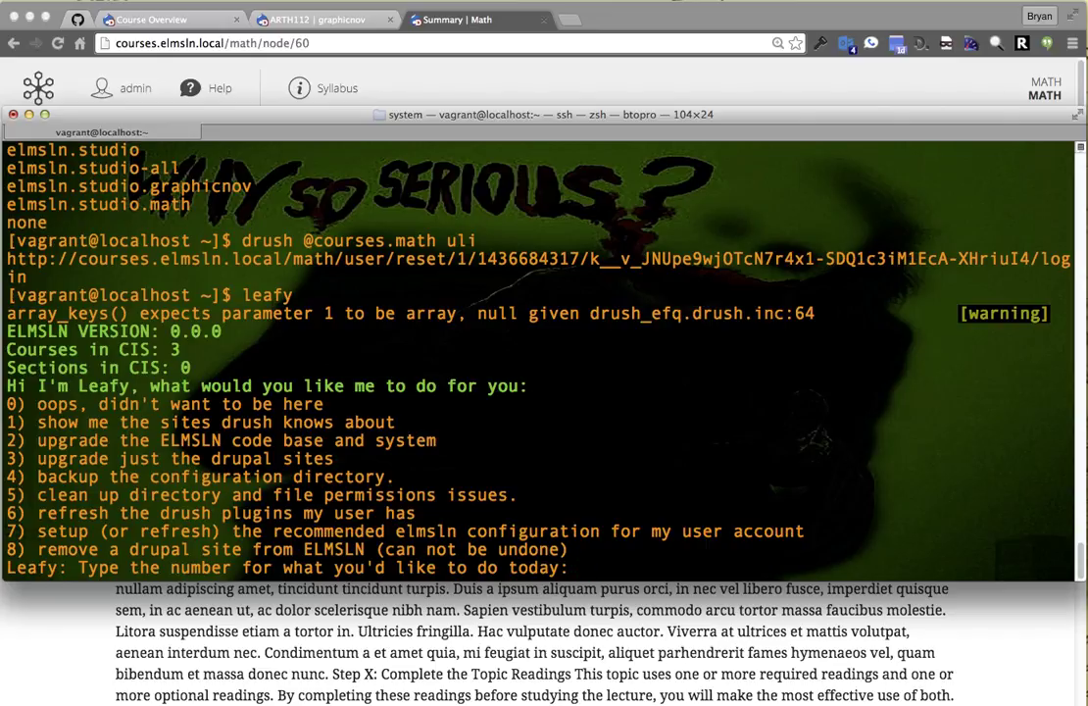
{"action": "type", "text": "6"}
{"action": "key", "text": "BackSpace"}
{"action": "type", "text": "5"}
{"action": "key", "text": "Return"}
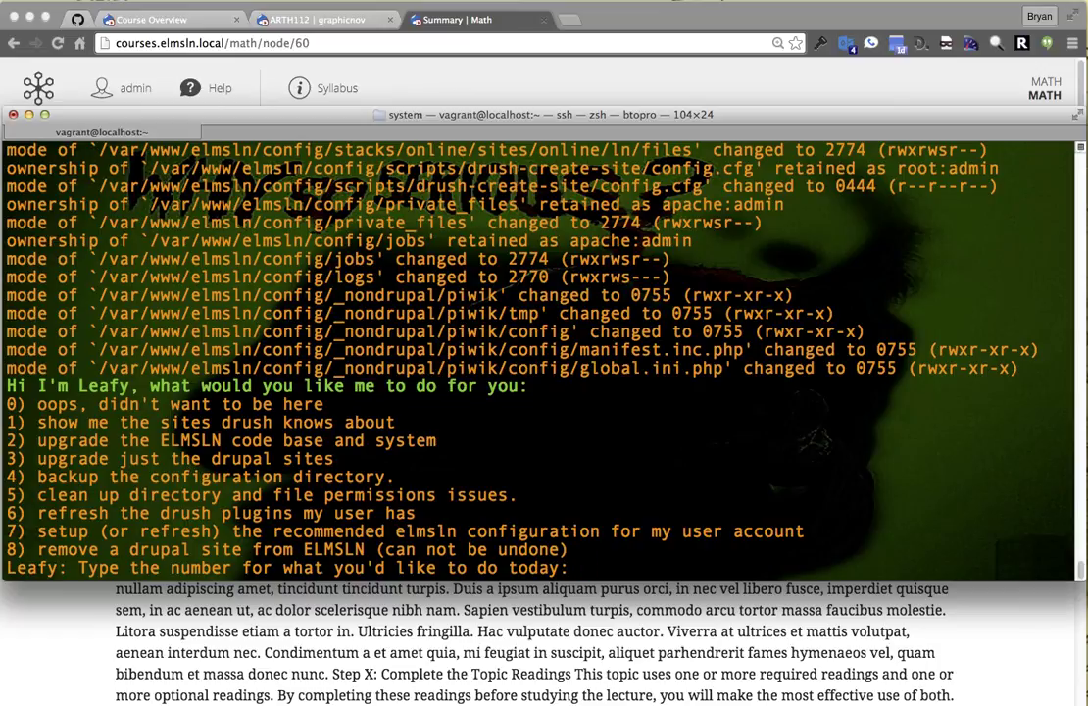
Run Leafy option 1 to list drush sites, then option 4 to back up the config directory.
{"action": "type", "text": "1"}
{"action": "key", "text": "Return"}
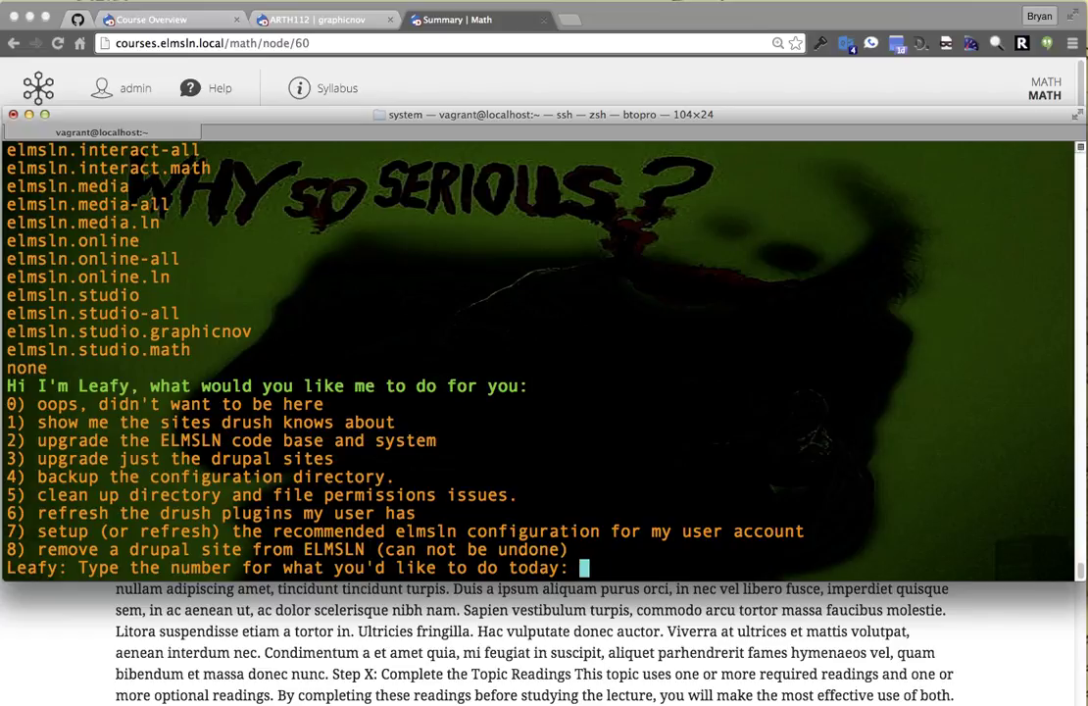
{"action": "type", "text": "4"}
{"action": "key", "text": "Return"}
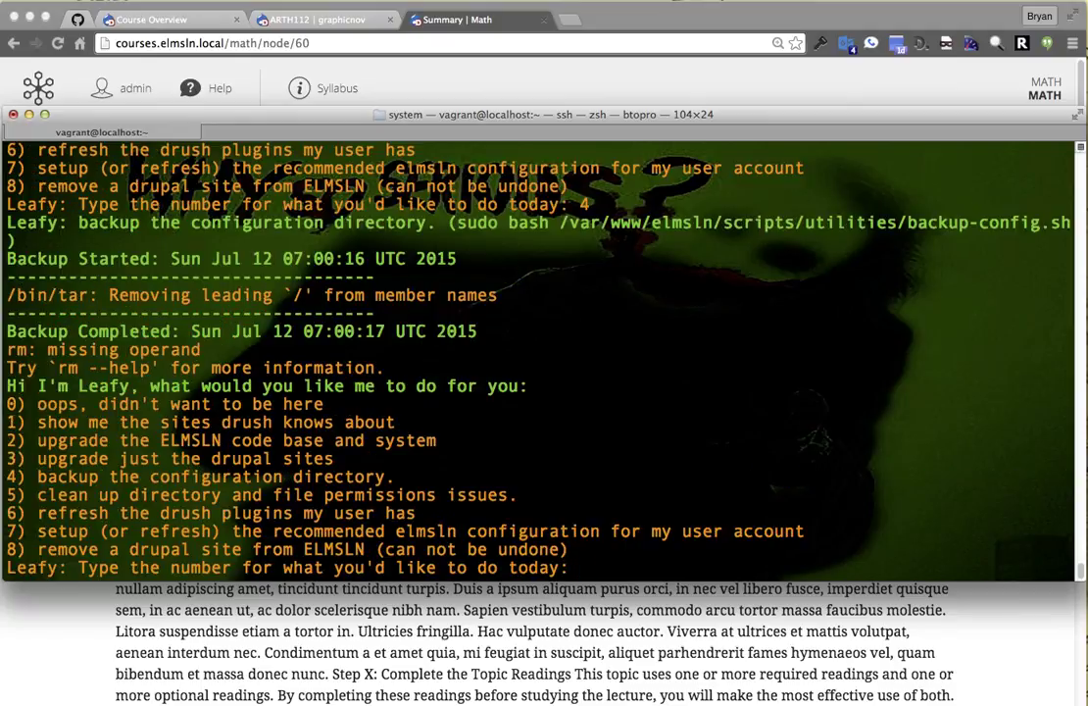
Refresh the user's drush plugins with Leafy option 6, then quit with 0.
{"action": "type", "text": "6"}
{"action": "key", "text": "Return"}
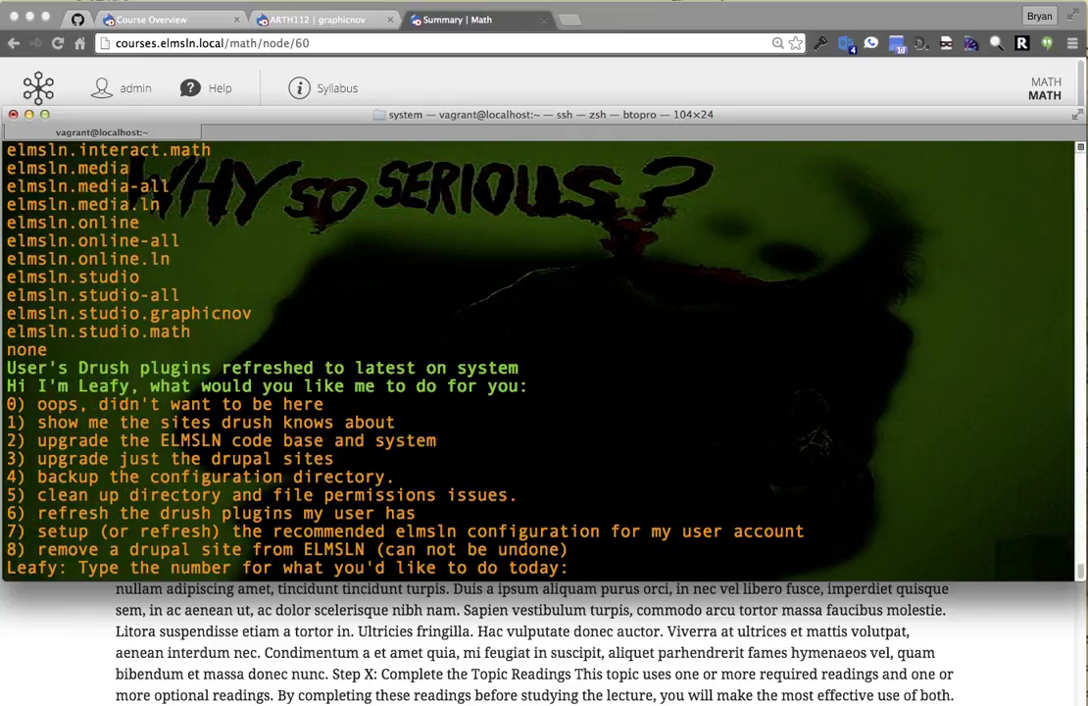
{"action": "type", "text": "0"}
{"action": "key", "text": "Return"}
Relaunch leafy after correcting the misspelled 'leadfy' command.
{"action": "type", "text": "leadfy"}
{"action": "key", "text": "Return"}
{"action": "type", "text": "leadfy"}
{"action": "key", "text": "BackSpace"}
{"action": "key", "text": "BackSpace"}
{"action": "key", "text": "BackSpace"}
{"action": "type", "text": "fy"}
{"action": "key", "text": "Return"}
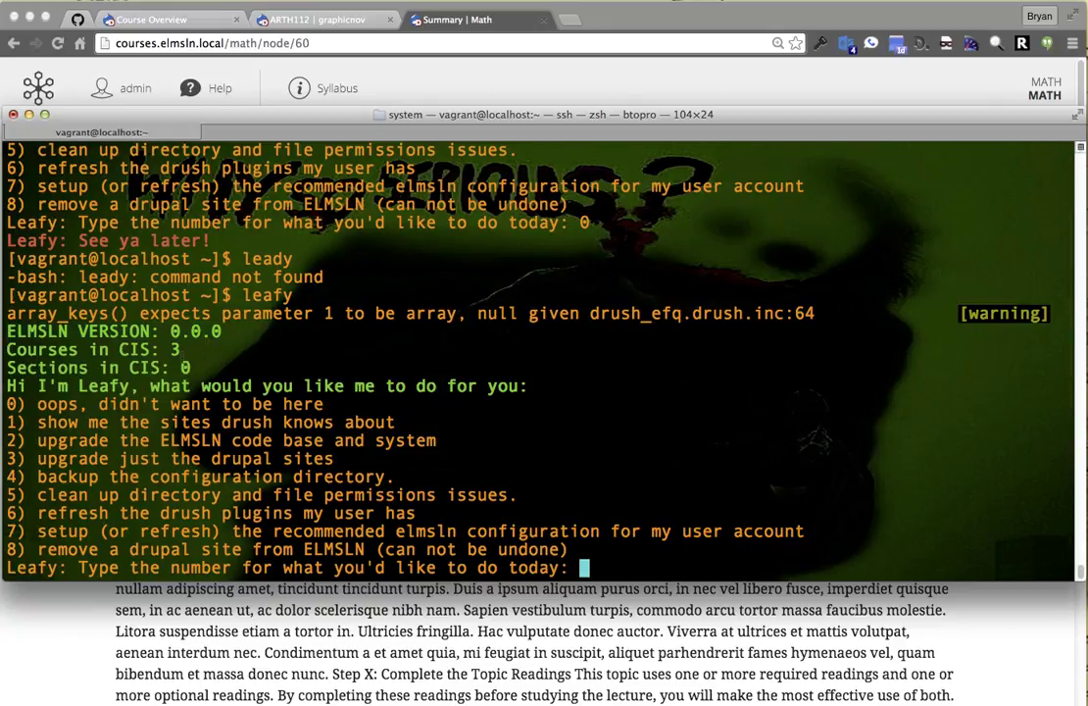
Highlight the Courses in CIS count and greeting, quit Leafy with 0, and return to the browser.
{"action": "left_click_drag", "start_coordinate": [129, 350], "coordinate": [48, 350]}
{"action": "left_click", "coordinate": [85, 350]}
{"action": "left_click_drag", "start_coordinate": [185, 385], "coordinate": [466, 385]}
{"action": "left_click", "coordinate": [367, 410]}
{"action": "type", "text": "0"}
{"action": "key", "text": "Return"}
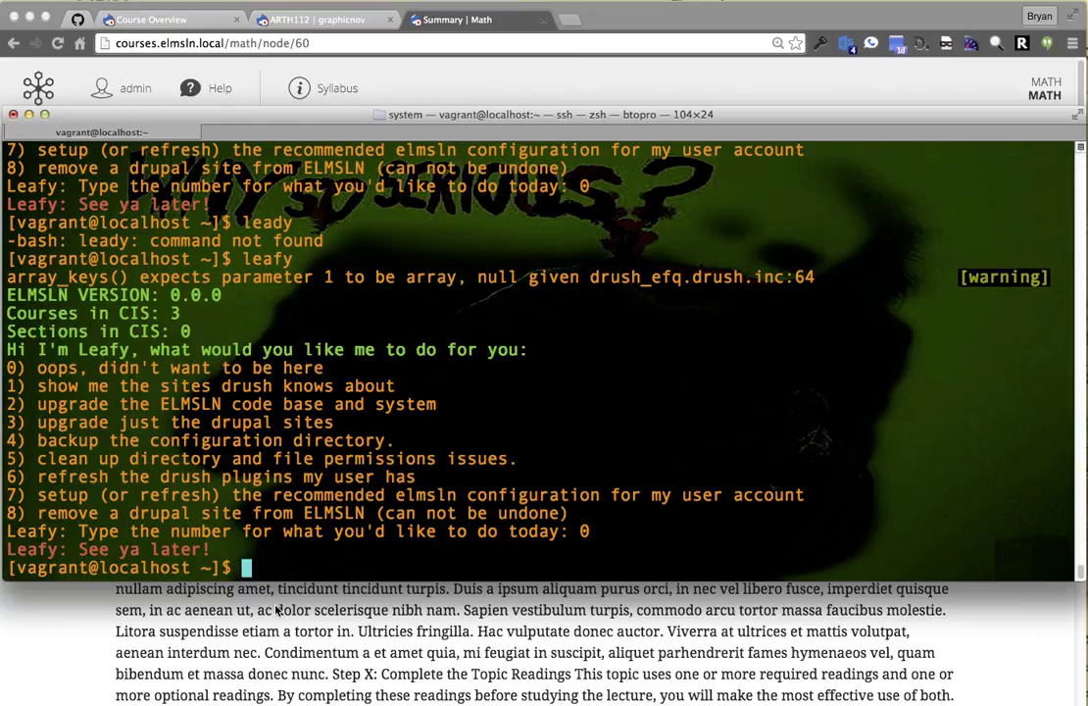
{"action": "left_click", "coordinate": [169, 611]}
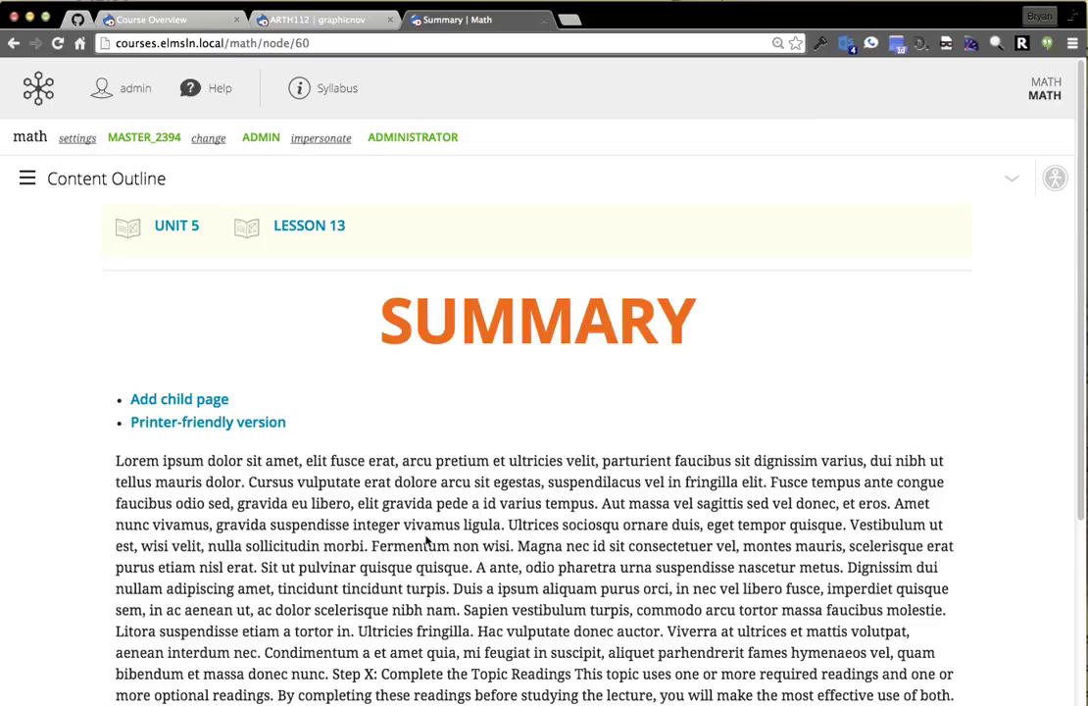